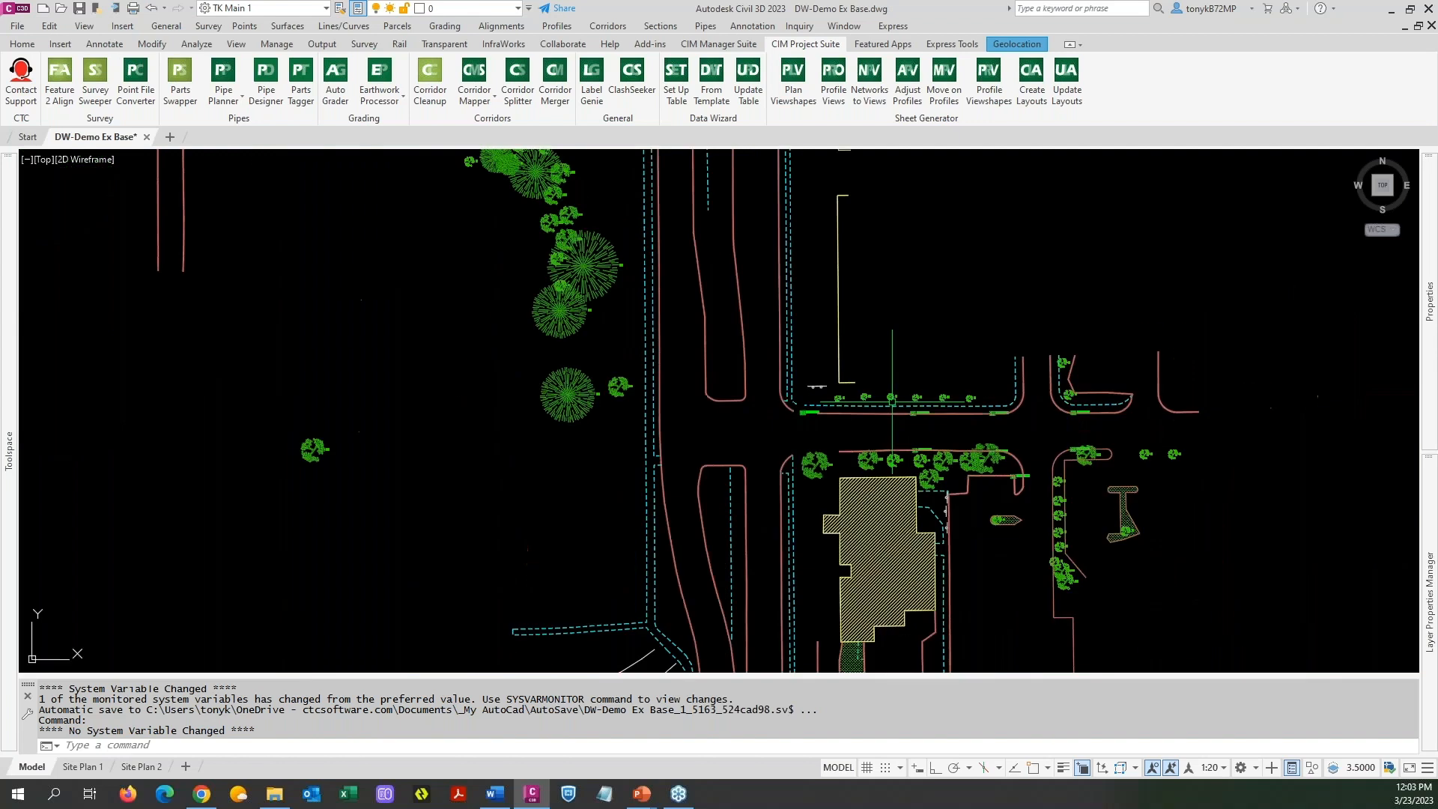
Examine the existing base drawing in model space, covering the road intersection, trees, and the building site with its parking area
scroll(934, 369, up, 2)
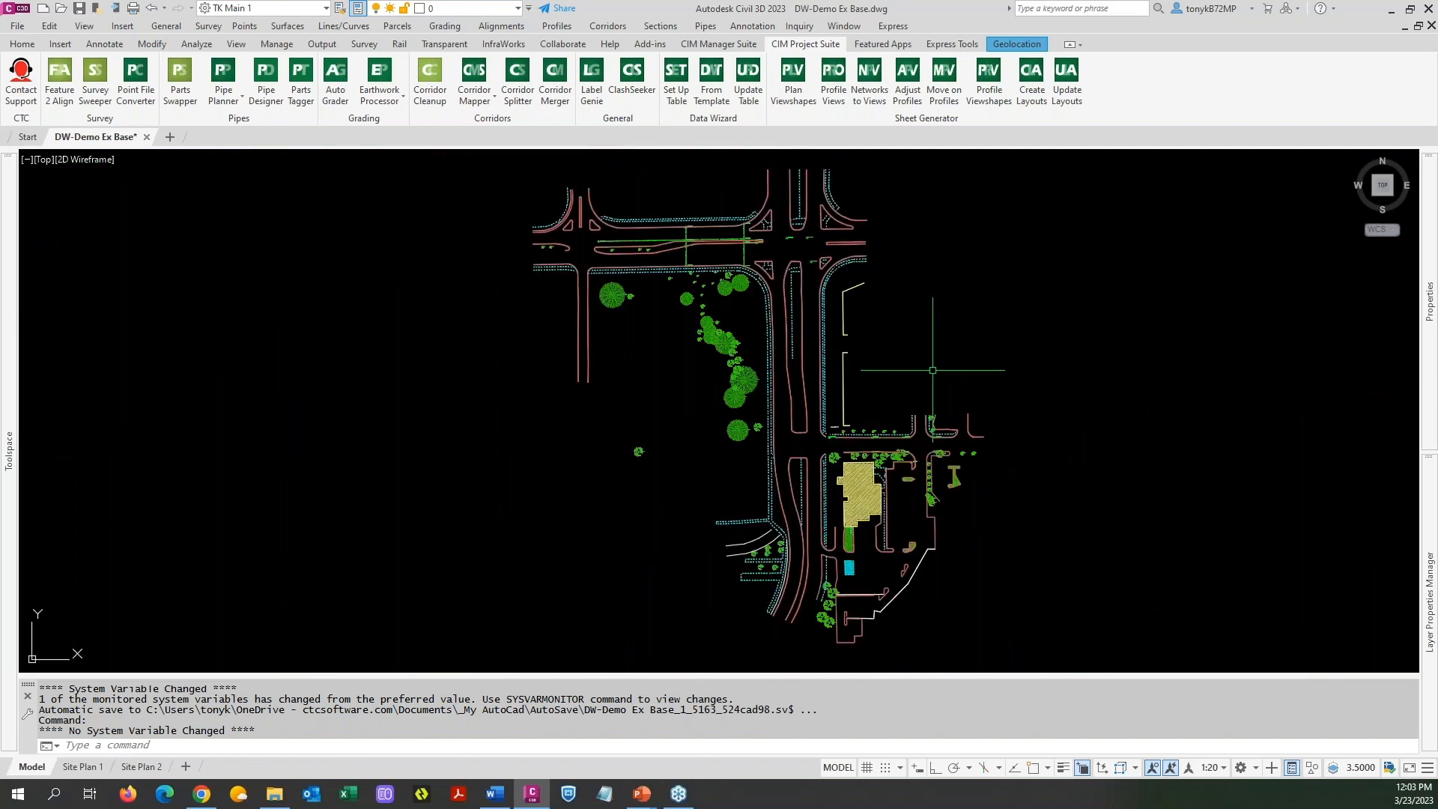
middle_drag(932, 370, 821, 369)
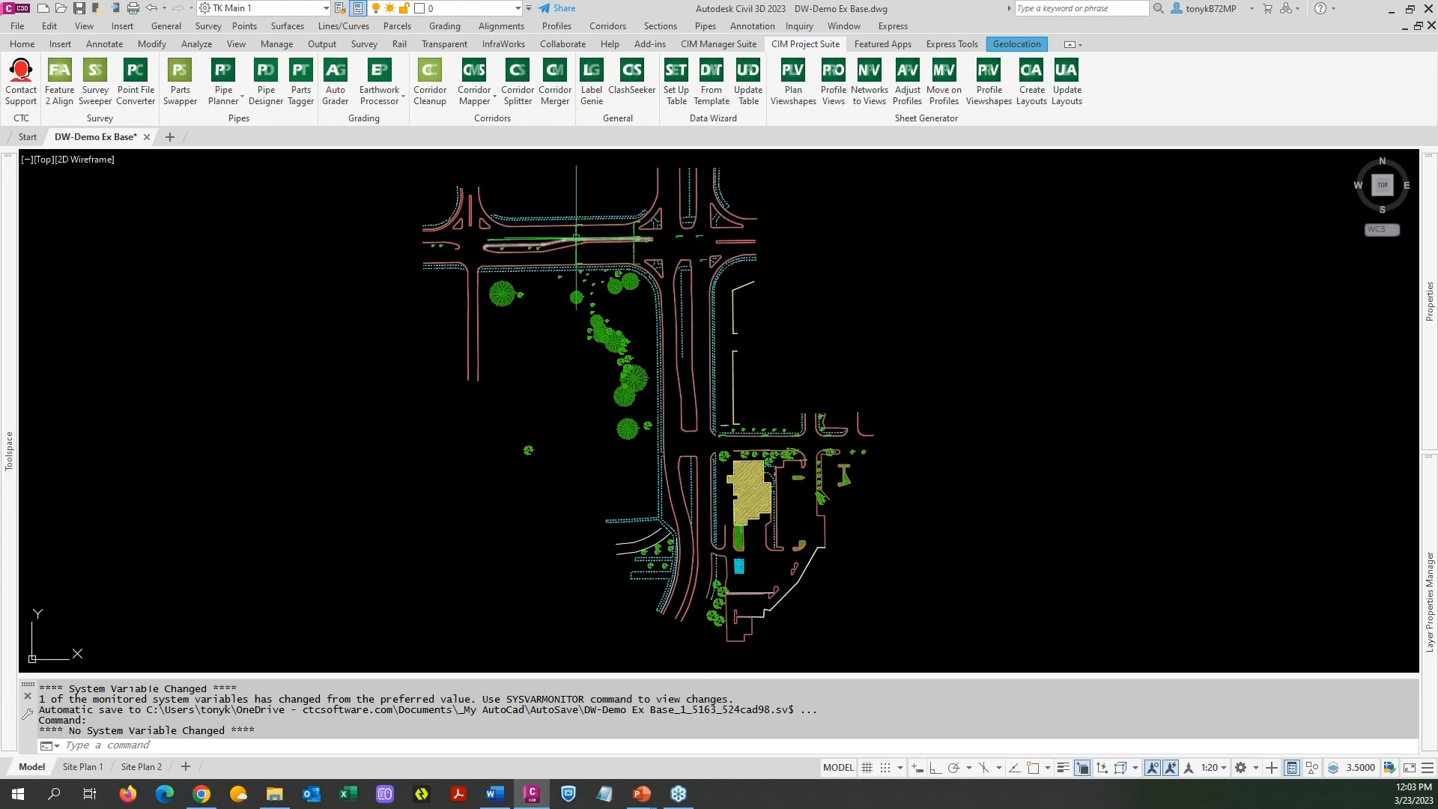
scroll(576, 249, up, 4)
scroll(576, 250, up, 2)
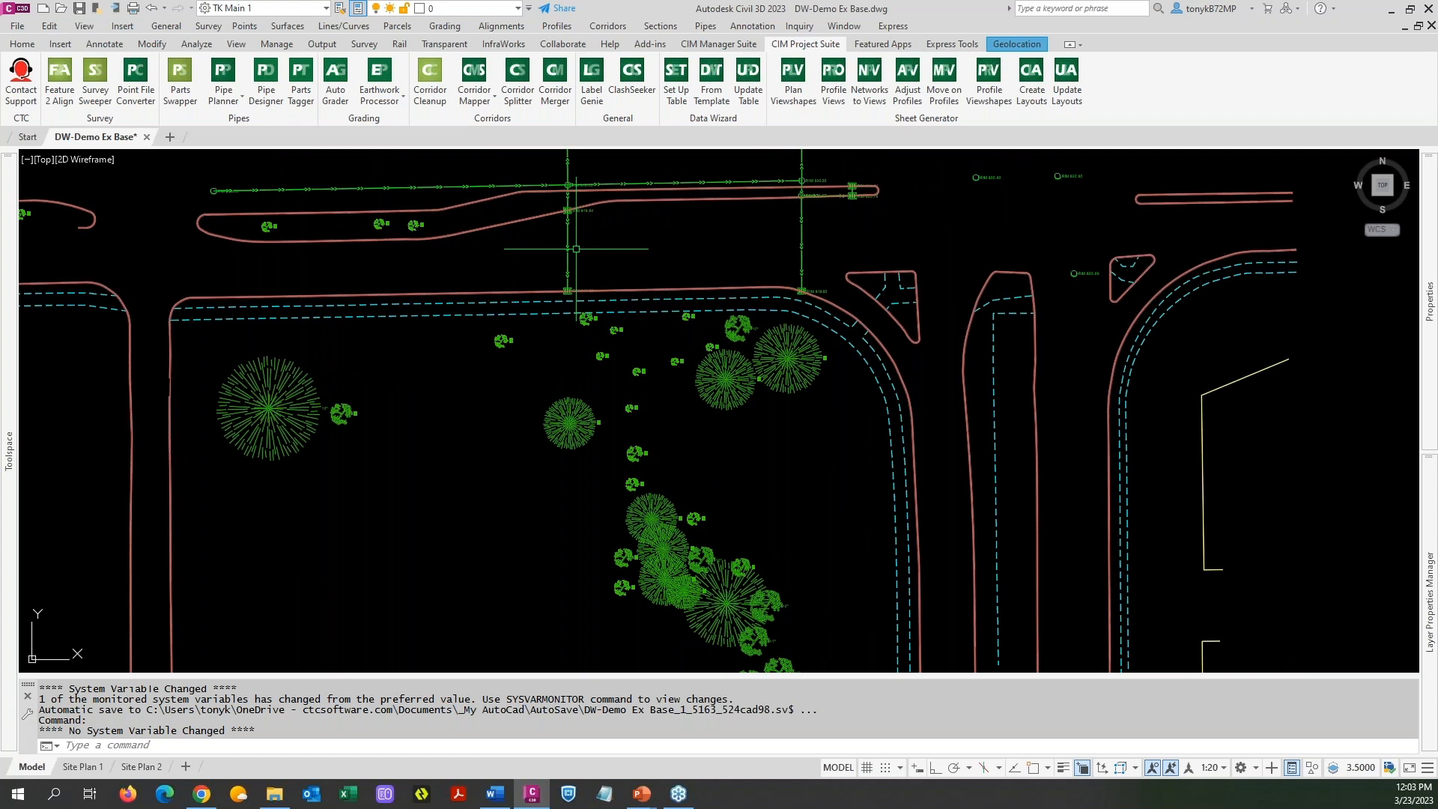
scroll(574, 252, down, 4)
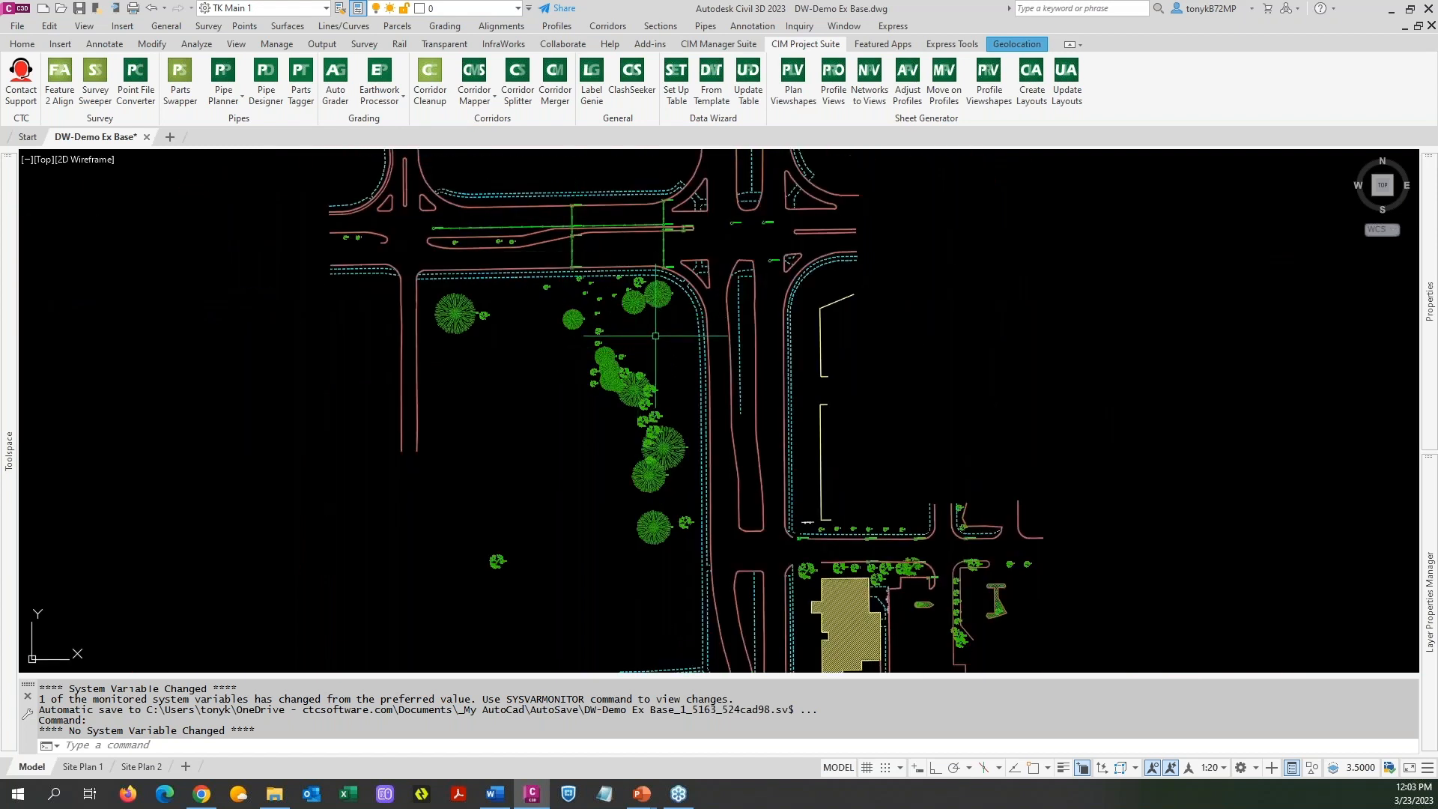
middle_drag(912, 373, 786, 230)
scroll(745, 500, up, 4)
scroll(741, 498, down, 4)
scroll(719, 582, up, 4)
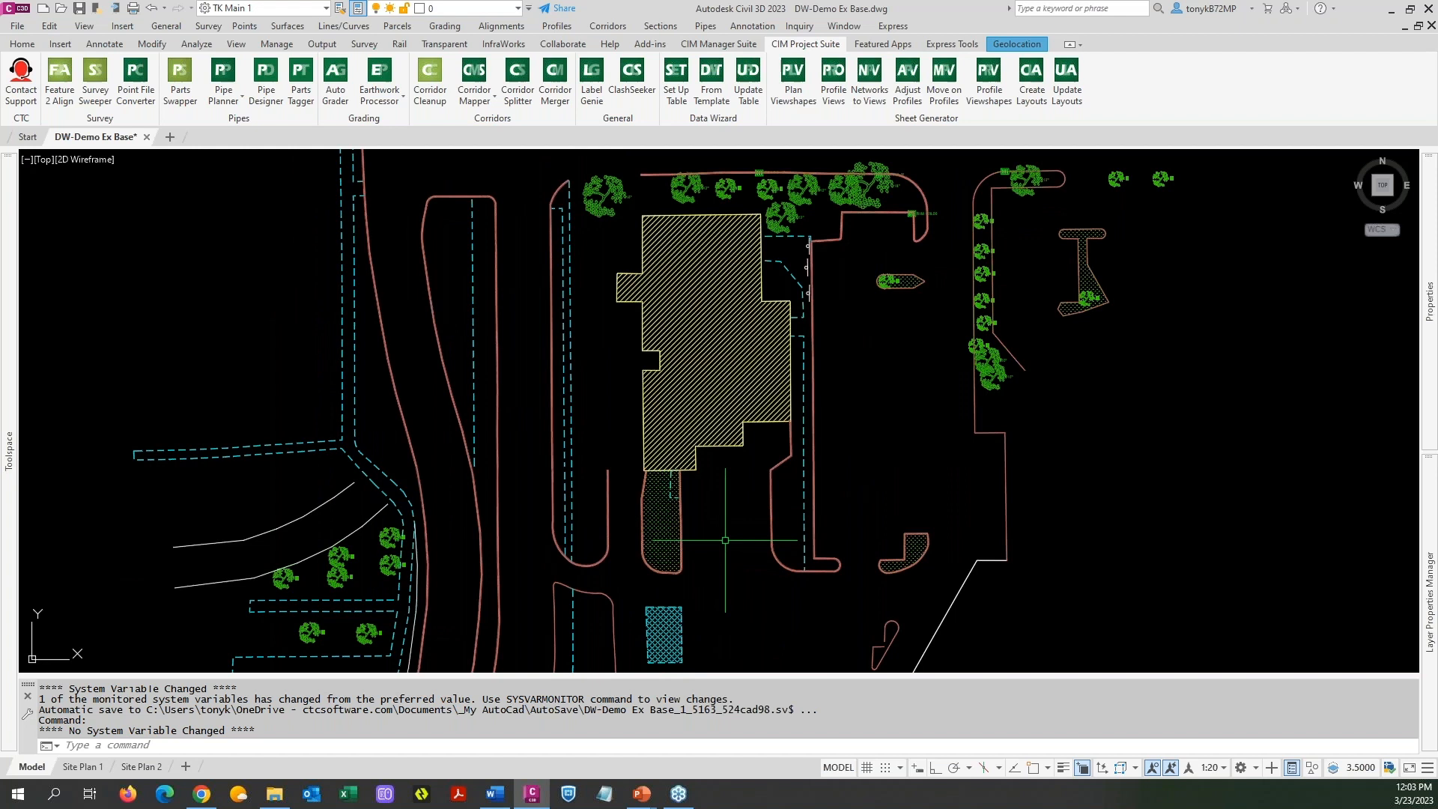
scroll(725, 539, down, 2)
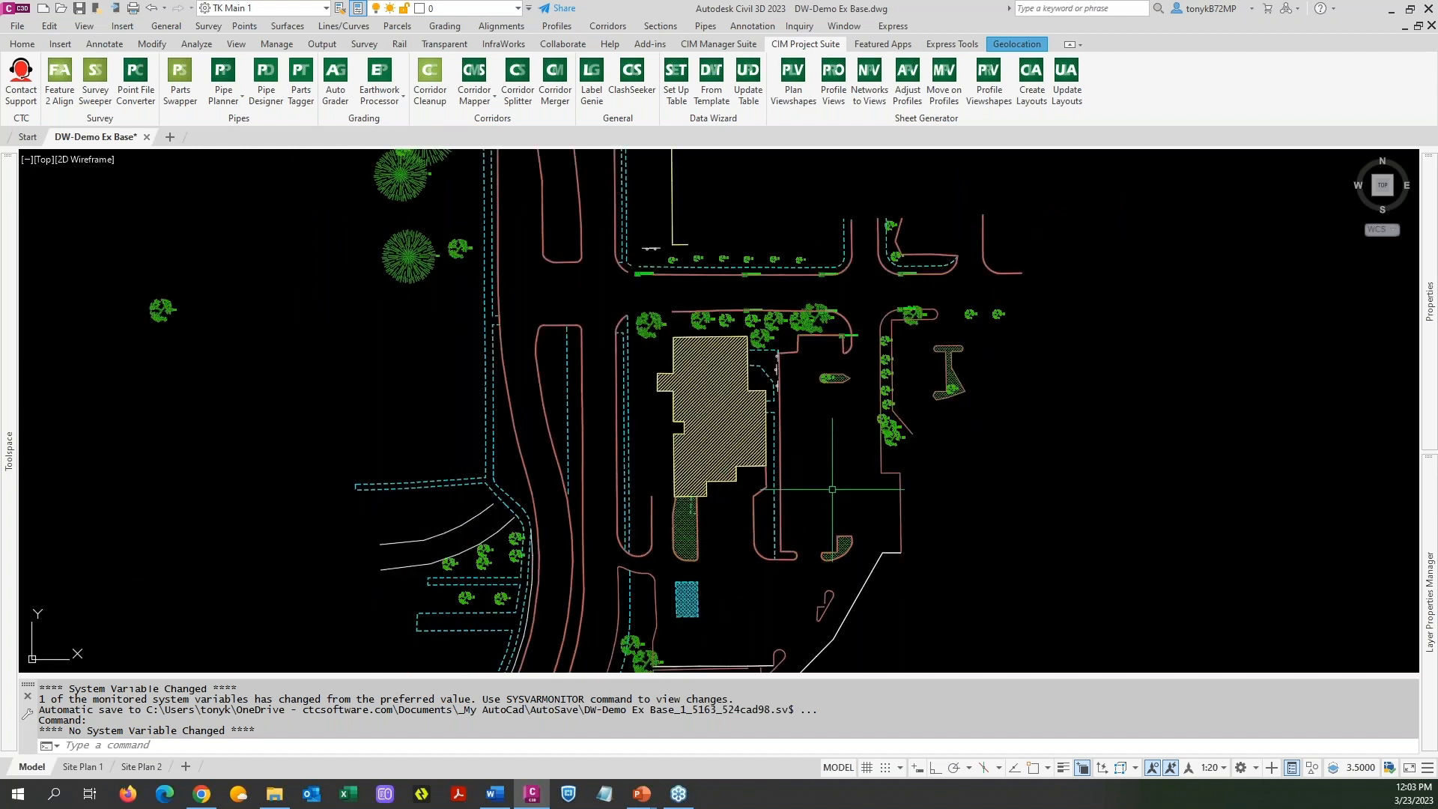
scroll(827, 489, down, 2)
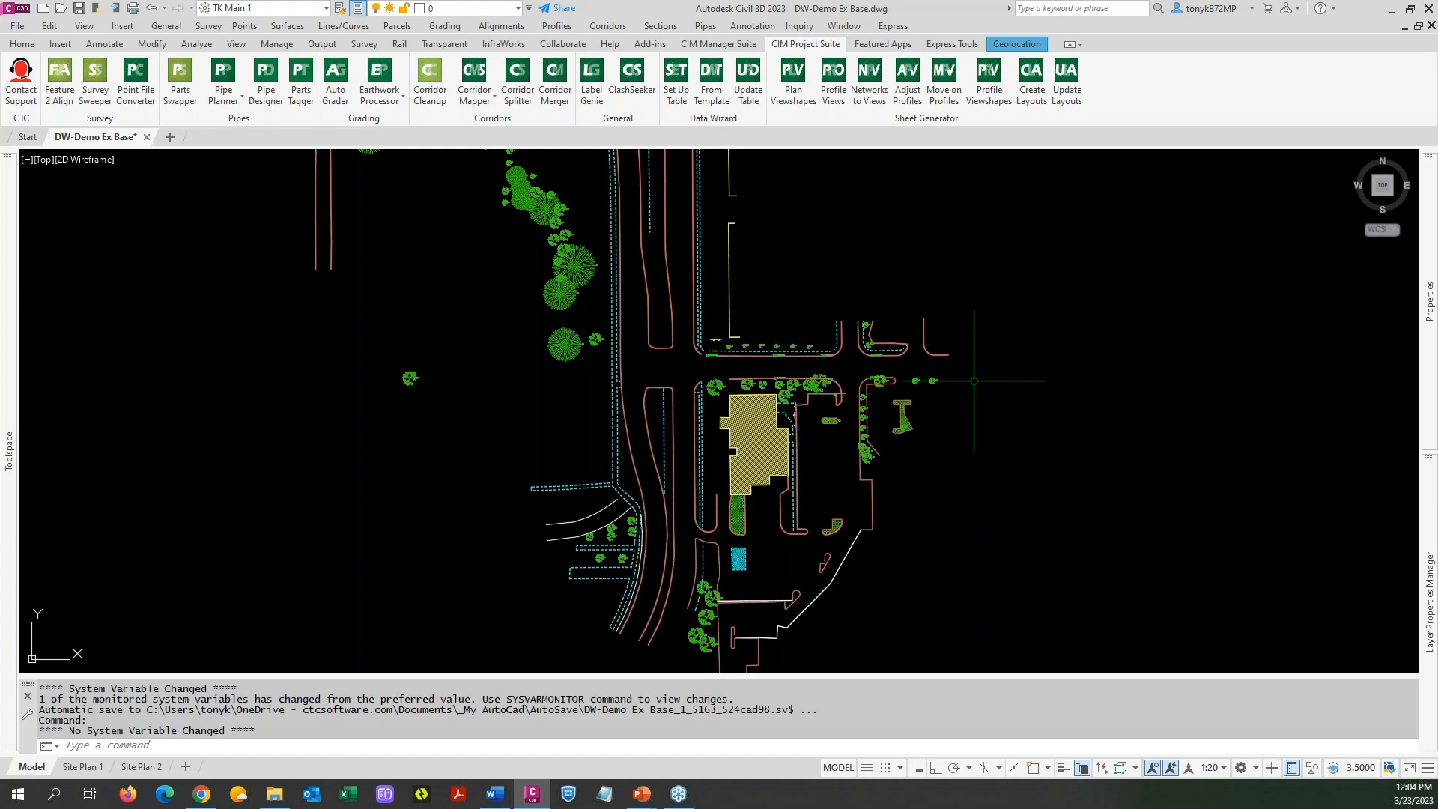
middle_drag(978, 423, 939, 365)
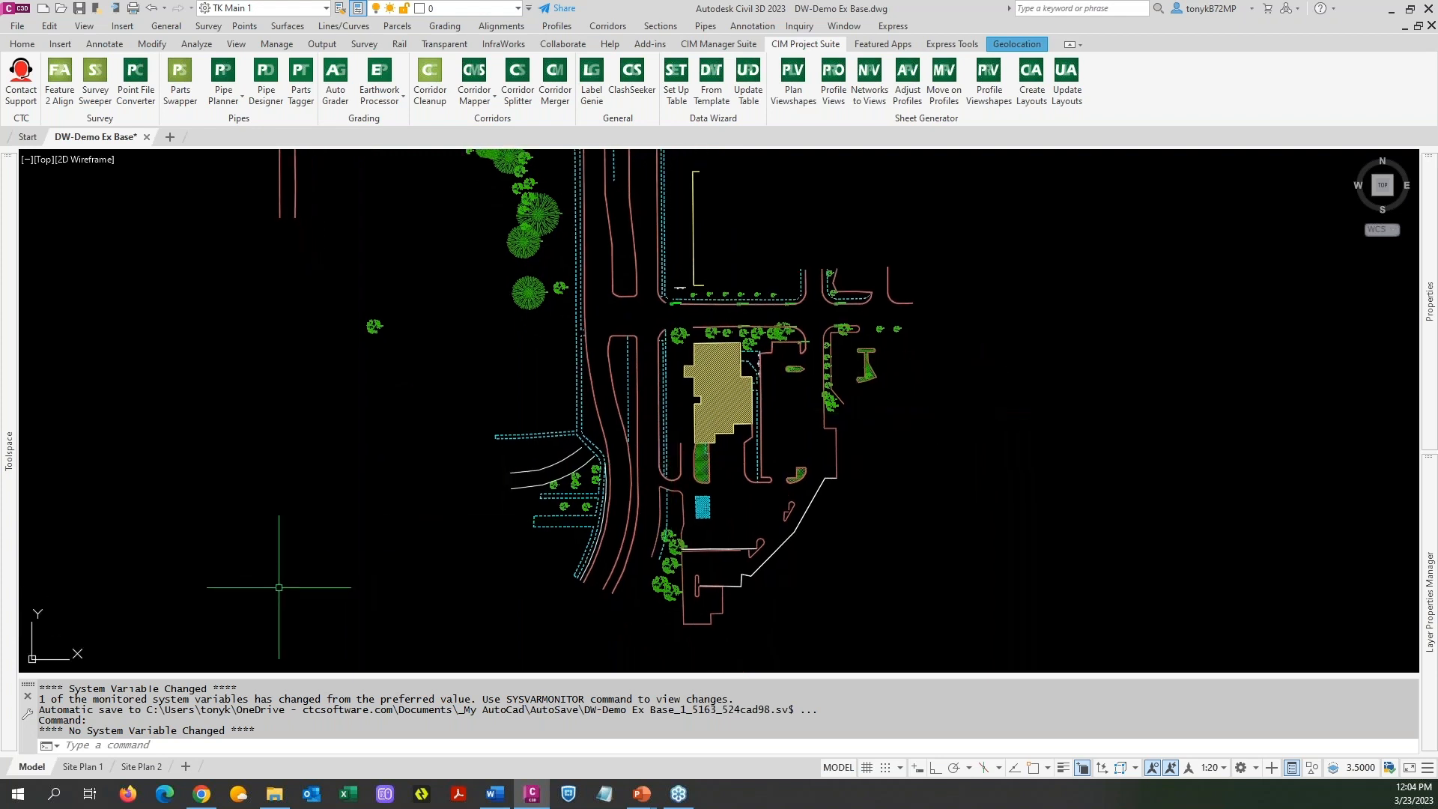
Switch to the Site Plan 1 layout and examine the legend beside its site viewport
mouse_move(91, 772)
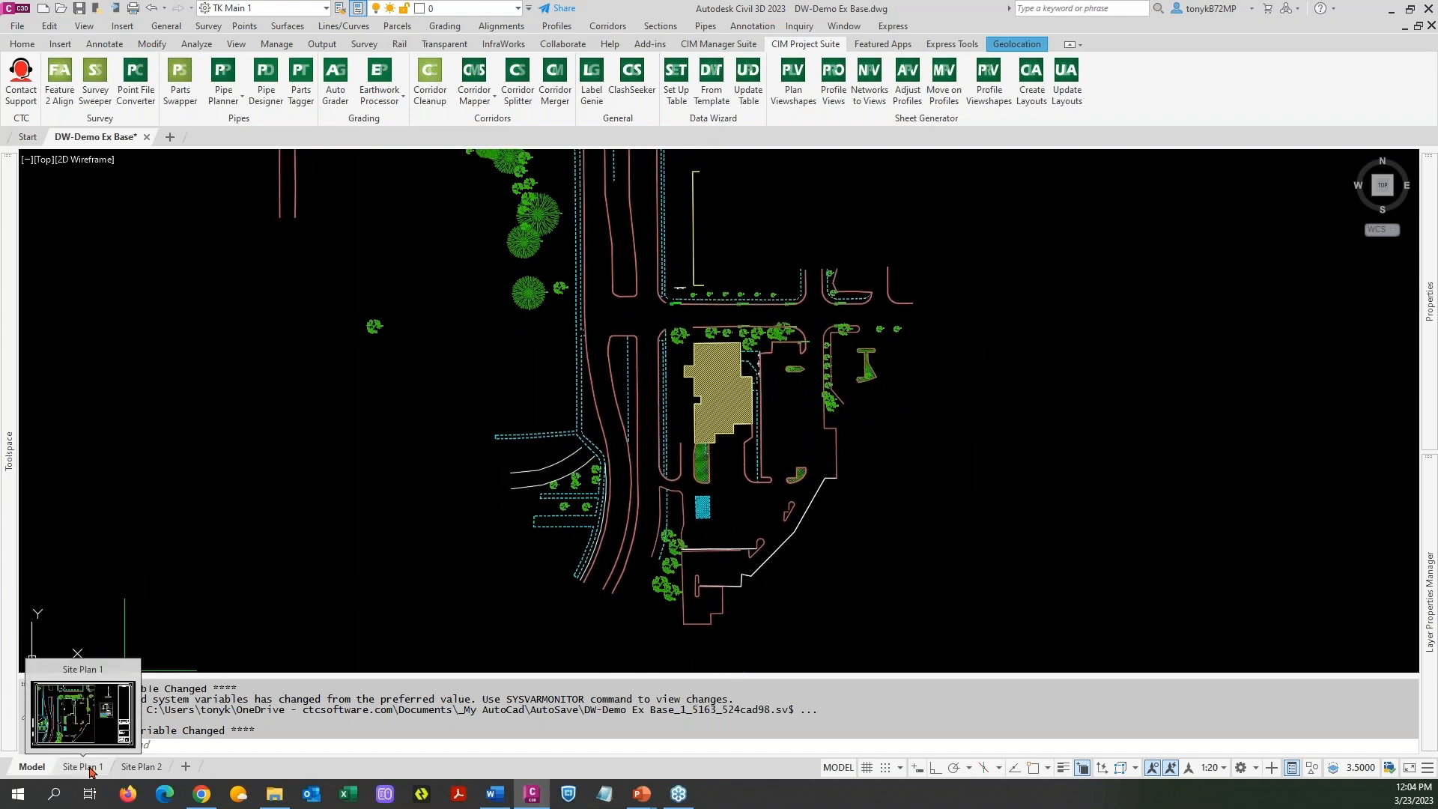
click(90, 767)
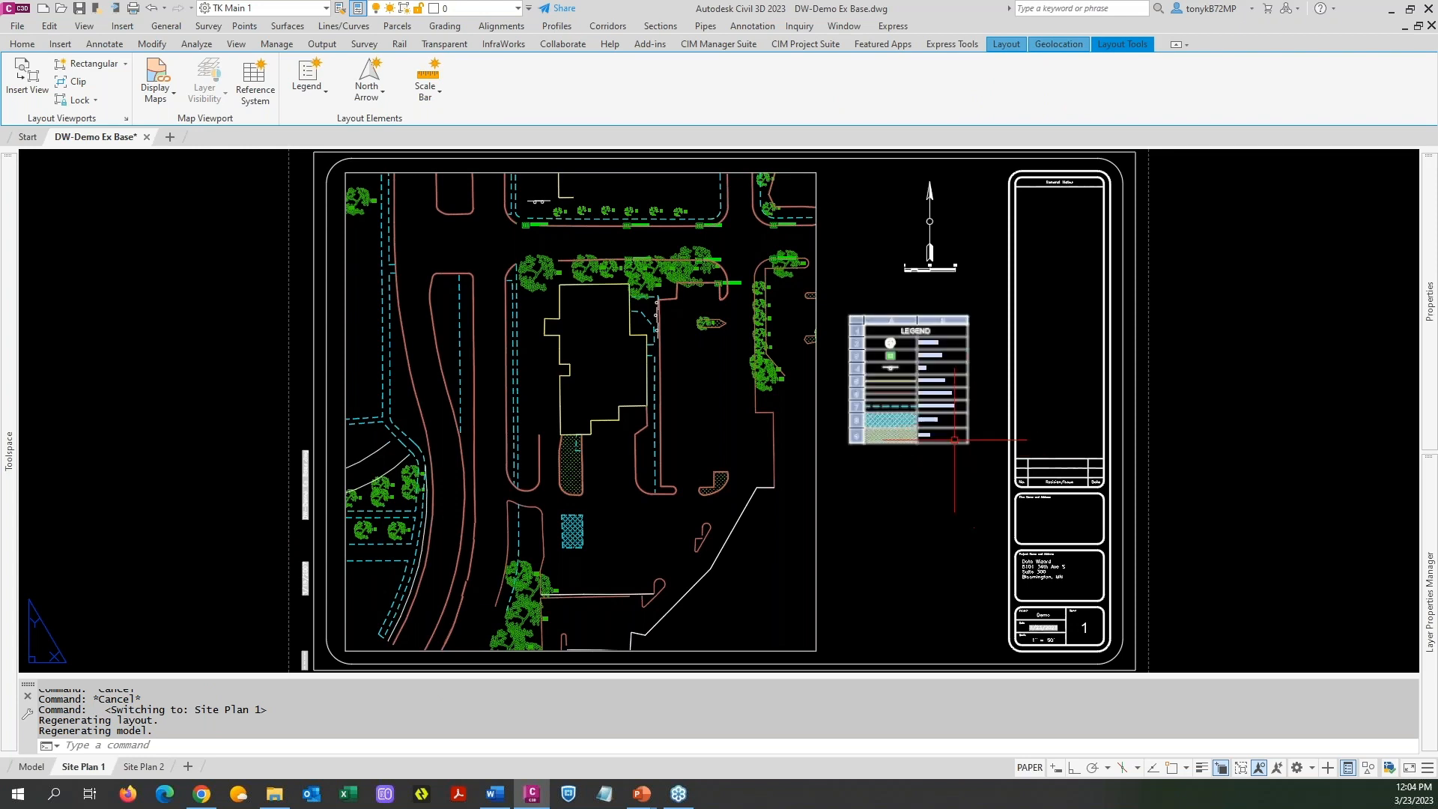
scroll(979, 445, up, 4)
scroll(979, 445, down, 4)
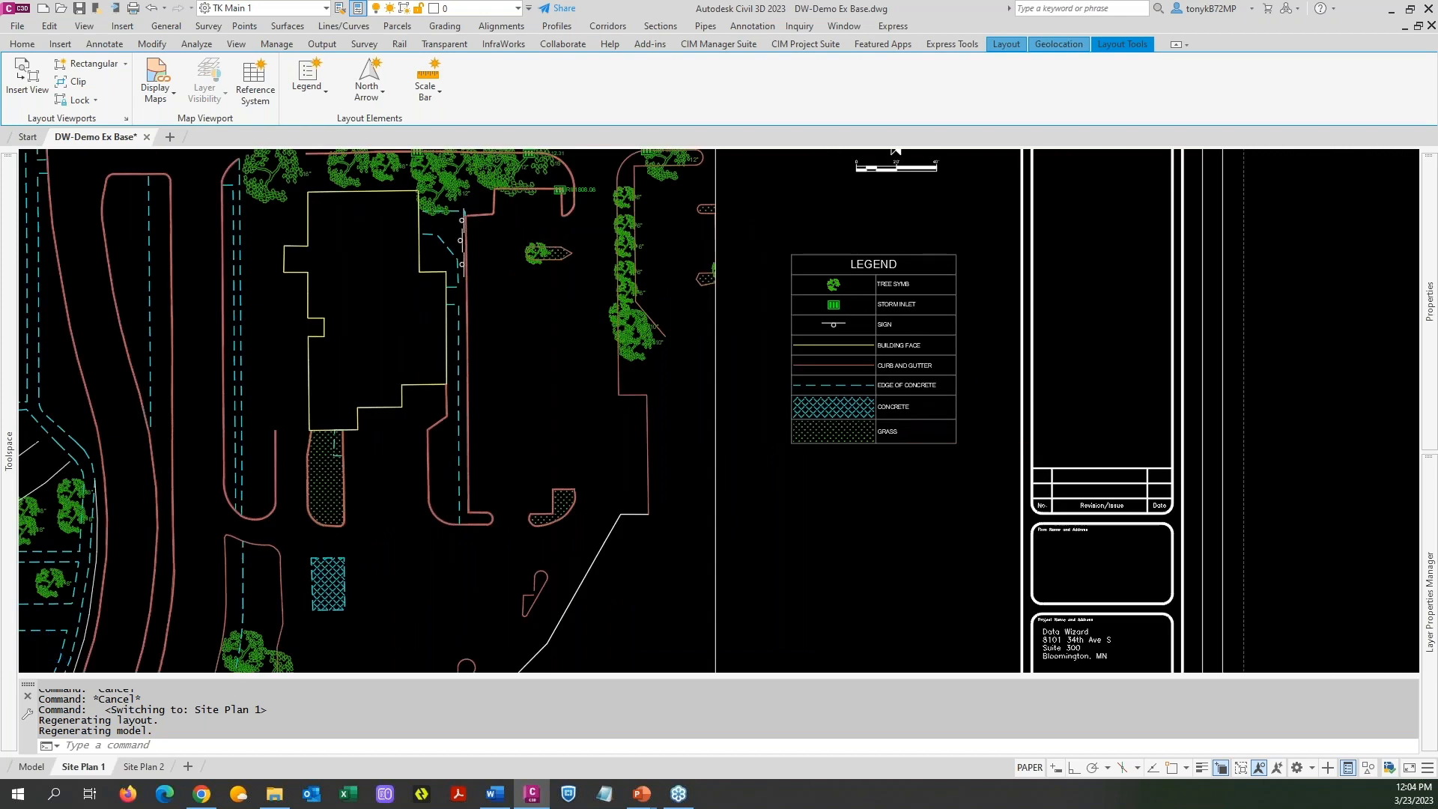
middle_drag(918, 462, 738, 493)
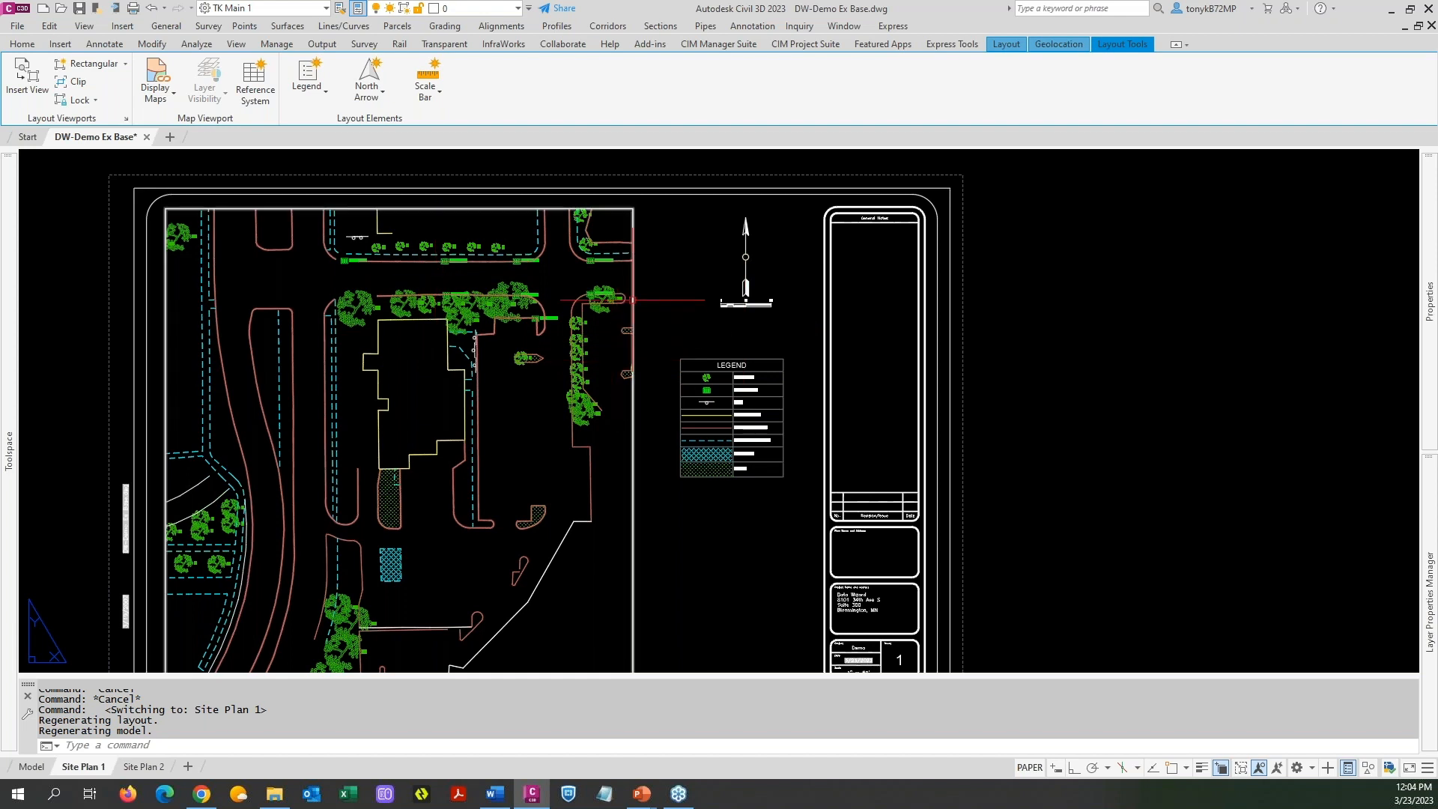
Activate the site viewport on the sheet and bring up the drawing's layer properties
click(633, 339)
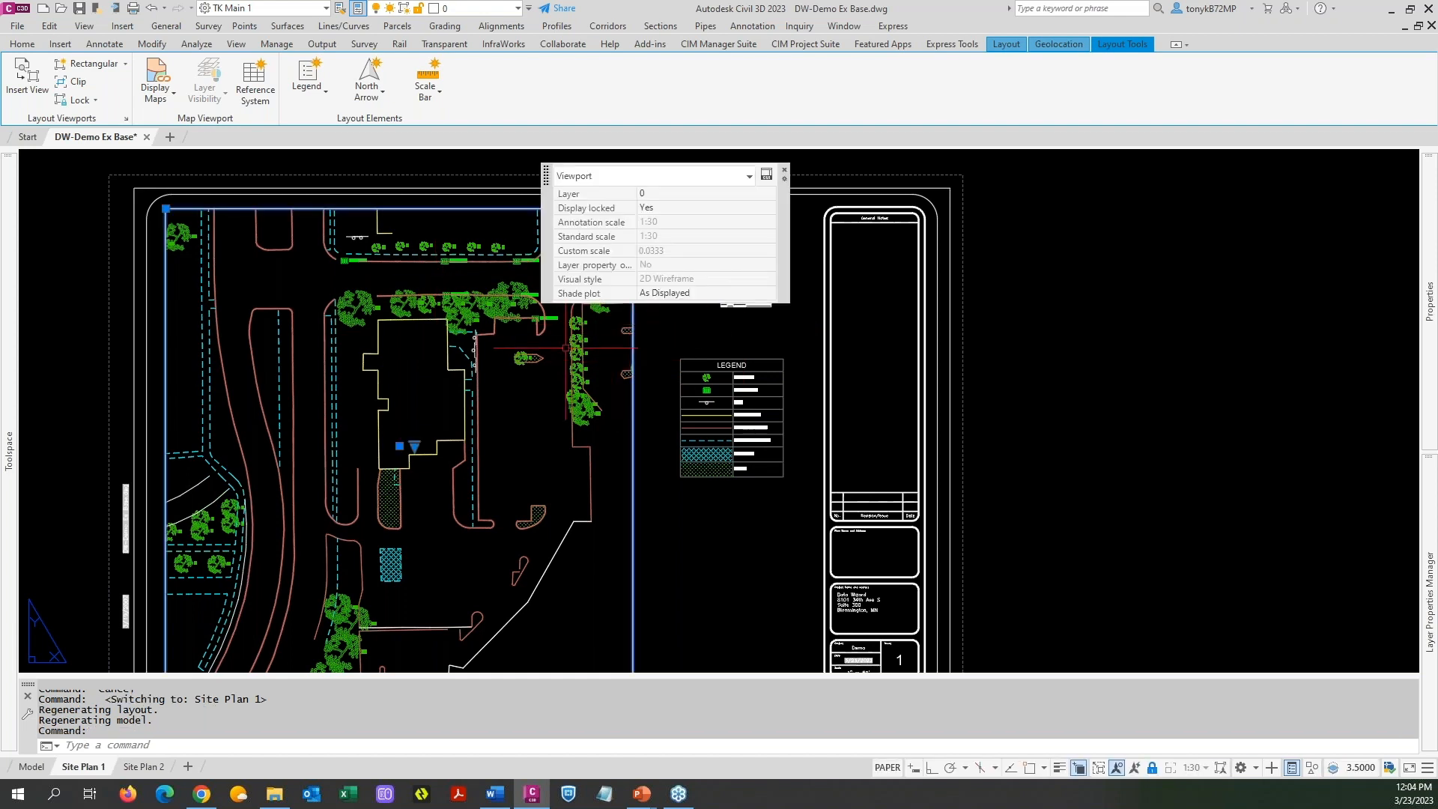
double_click(544, 431)
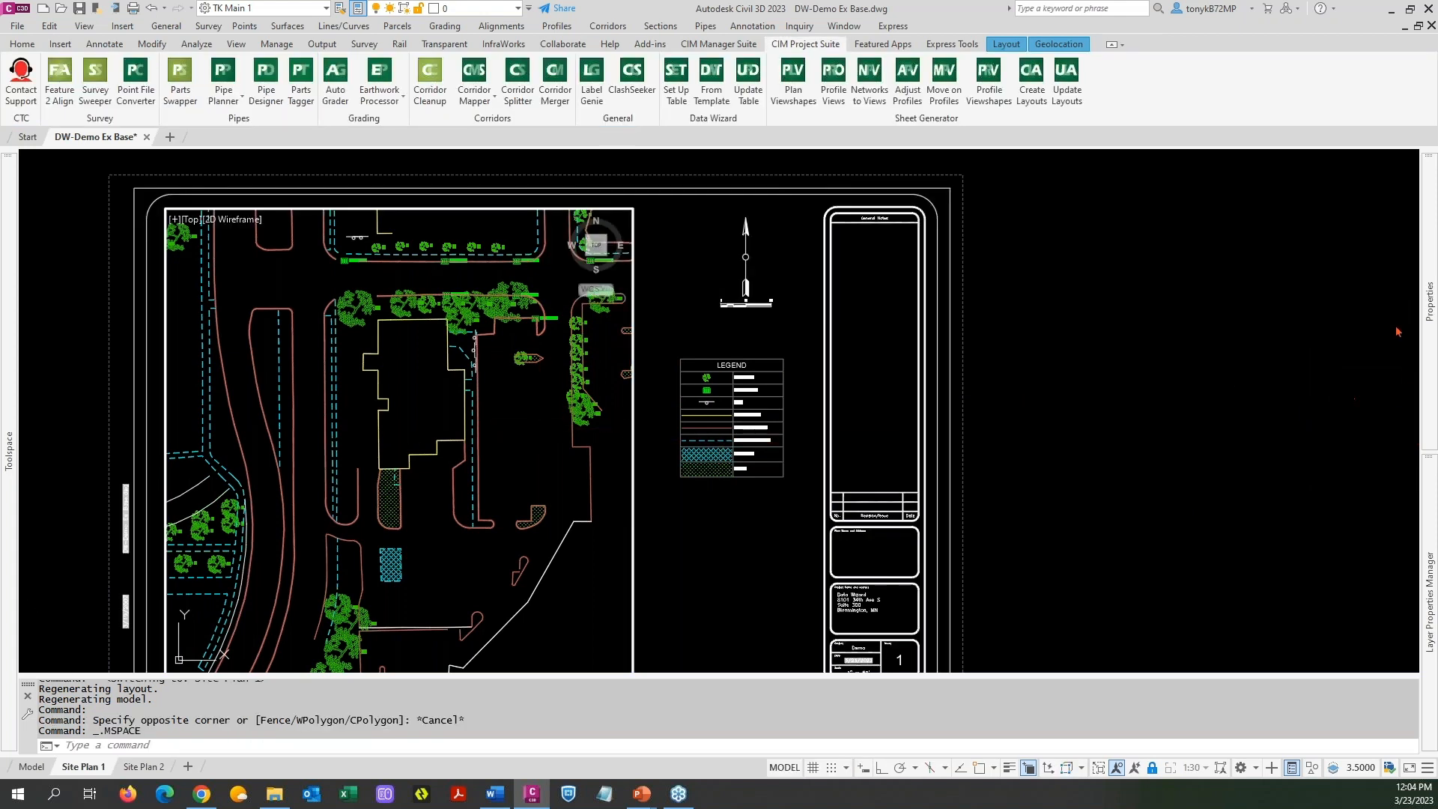
mouse_move(1423, 329)
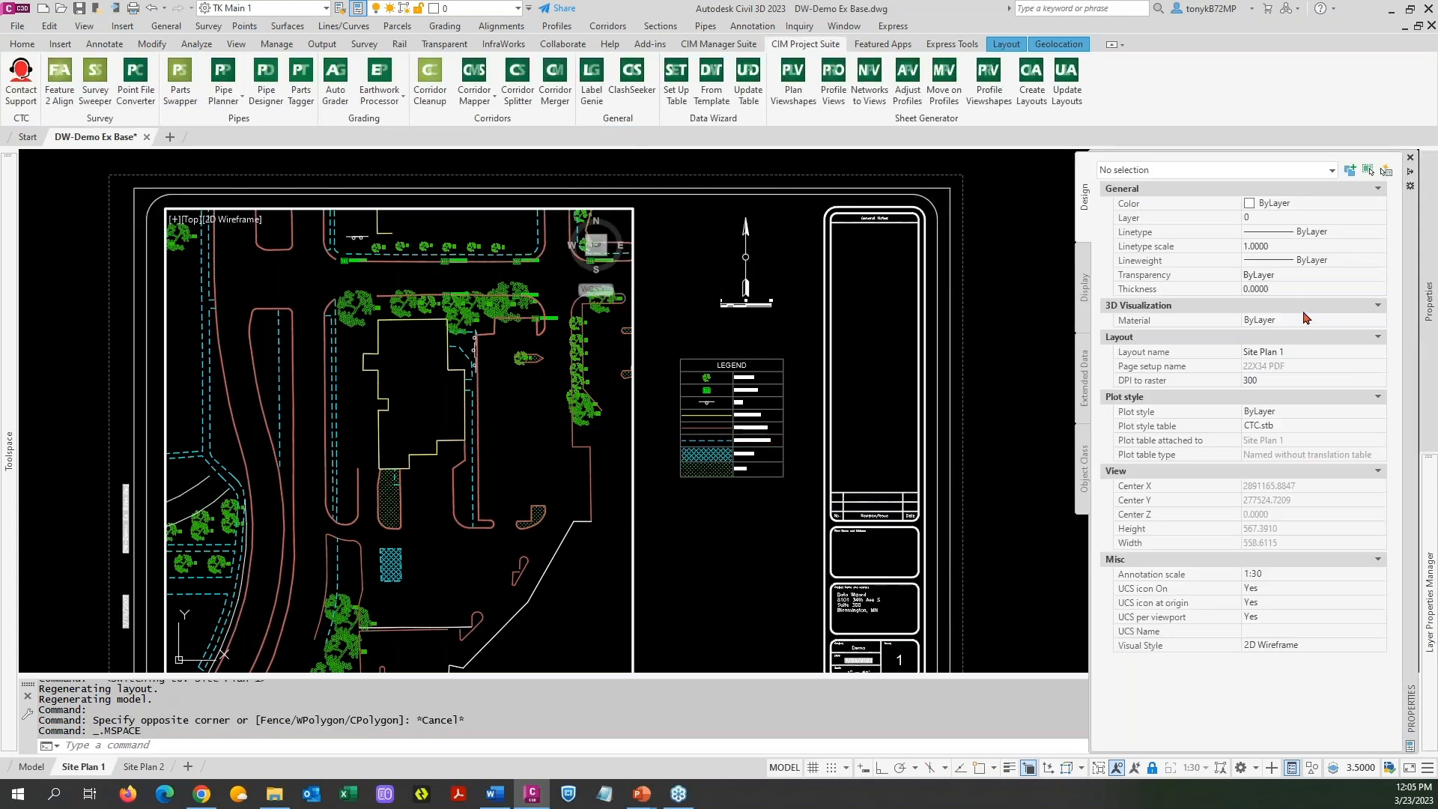
mouse_move(1433, 523)
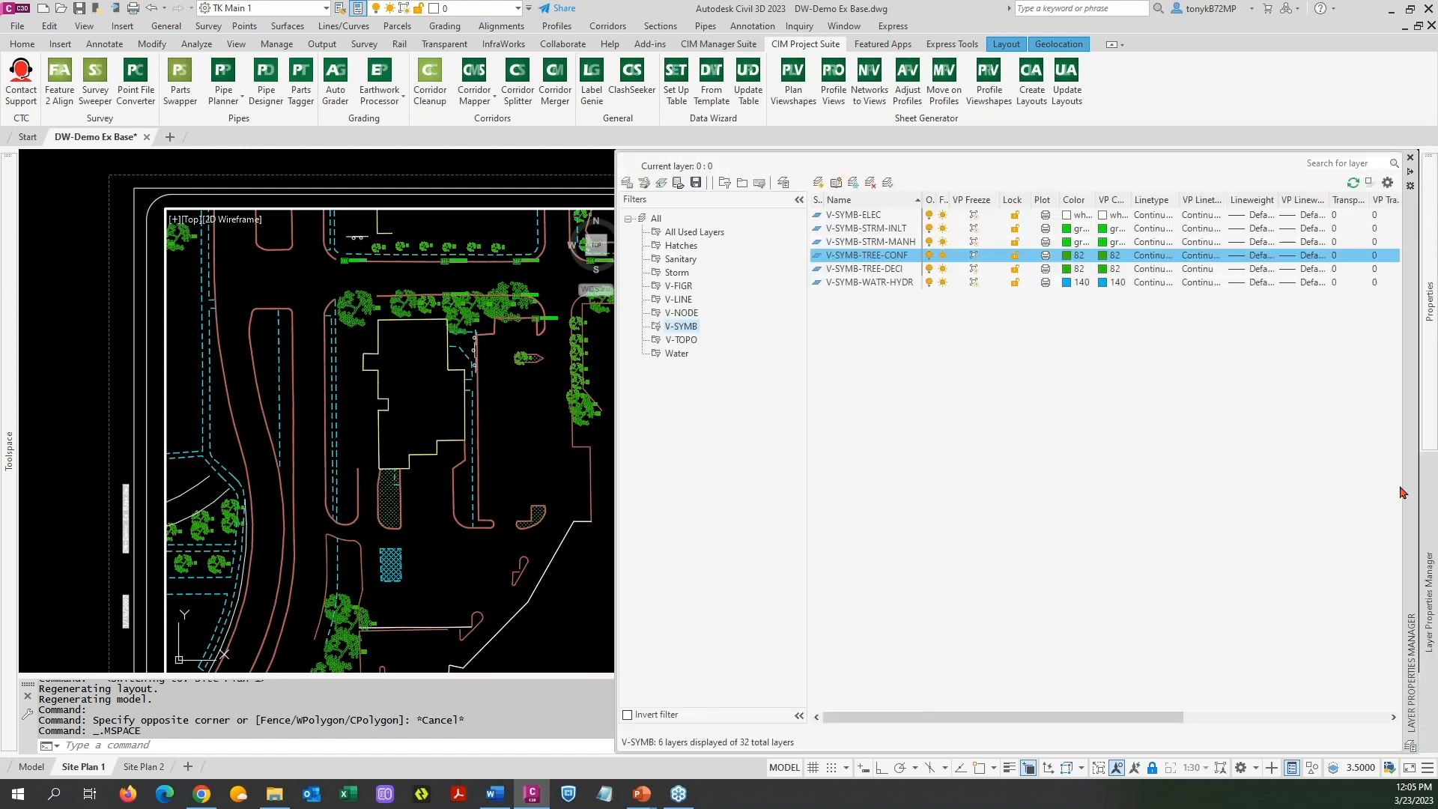
Filter the layers to Storm, check viewport freeze for V-LINE-STRM and V-SYMB-STRM-MANH, and return to paper space
click(680, 274)
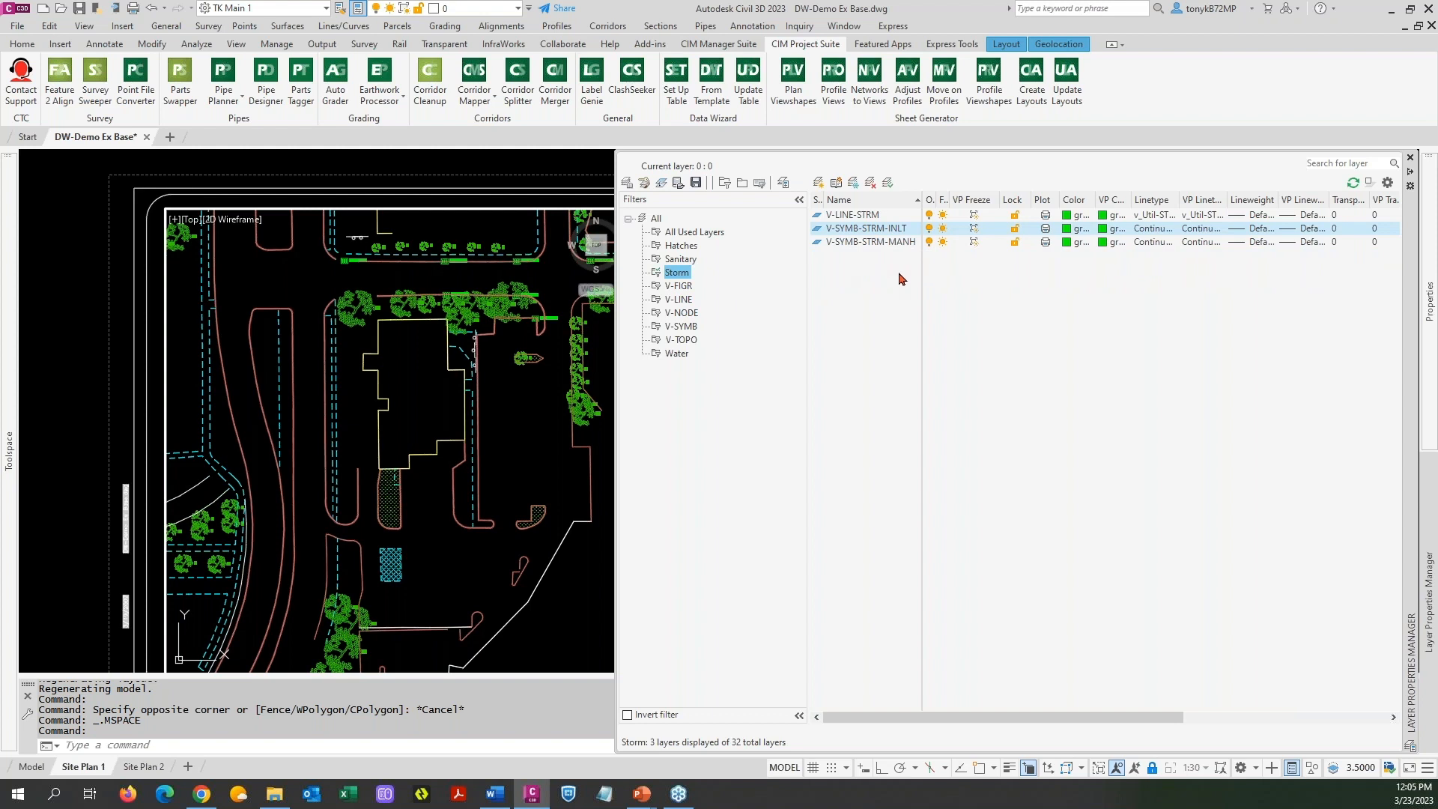
click(974, 215)
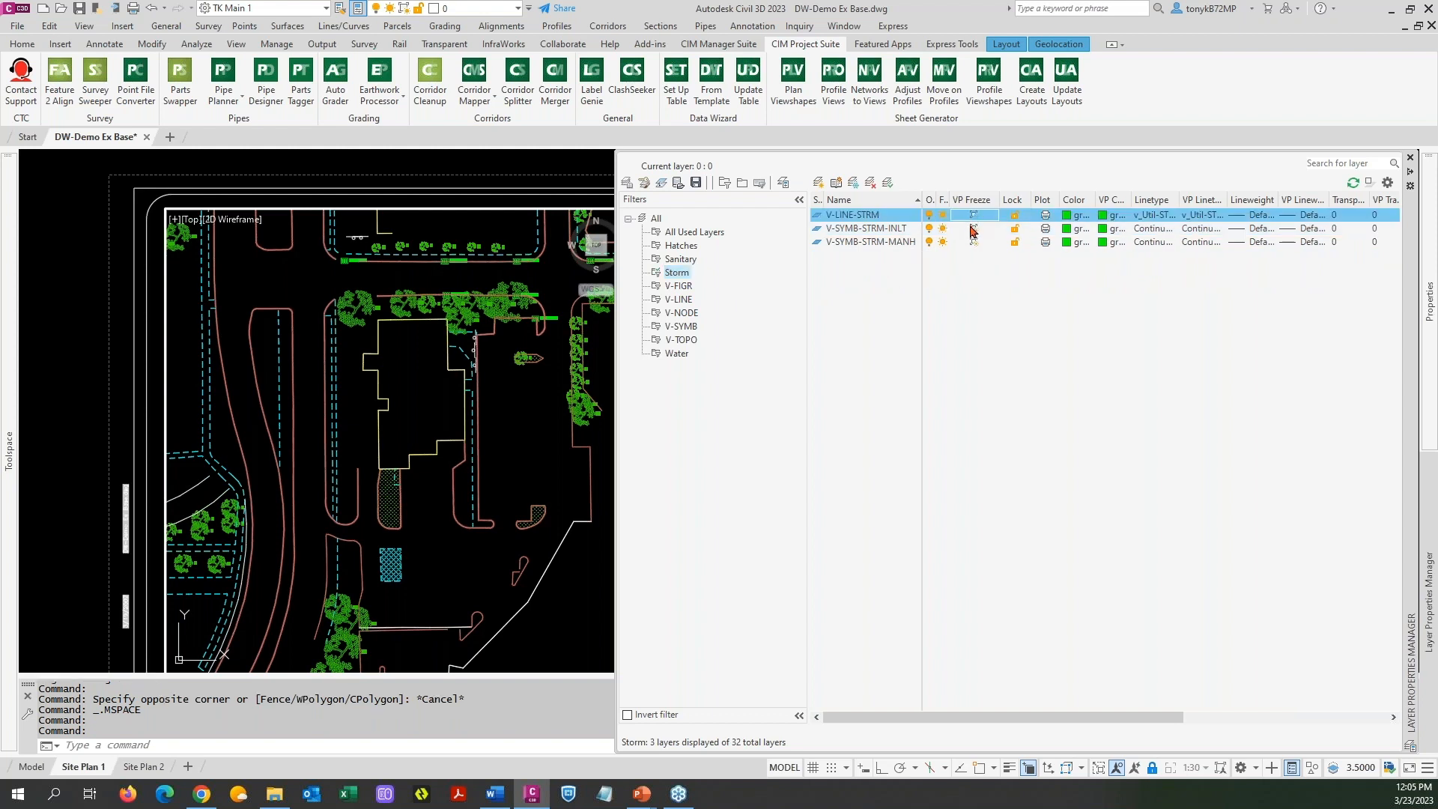
click(974, 242)
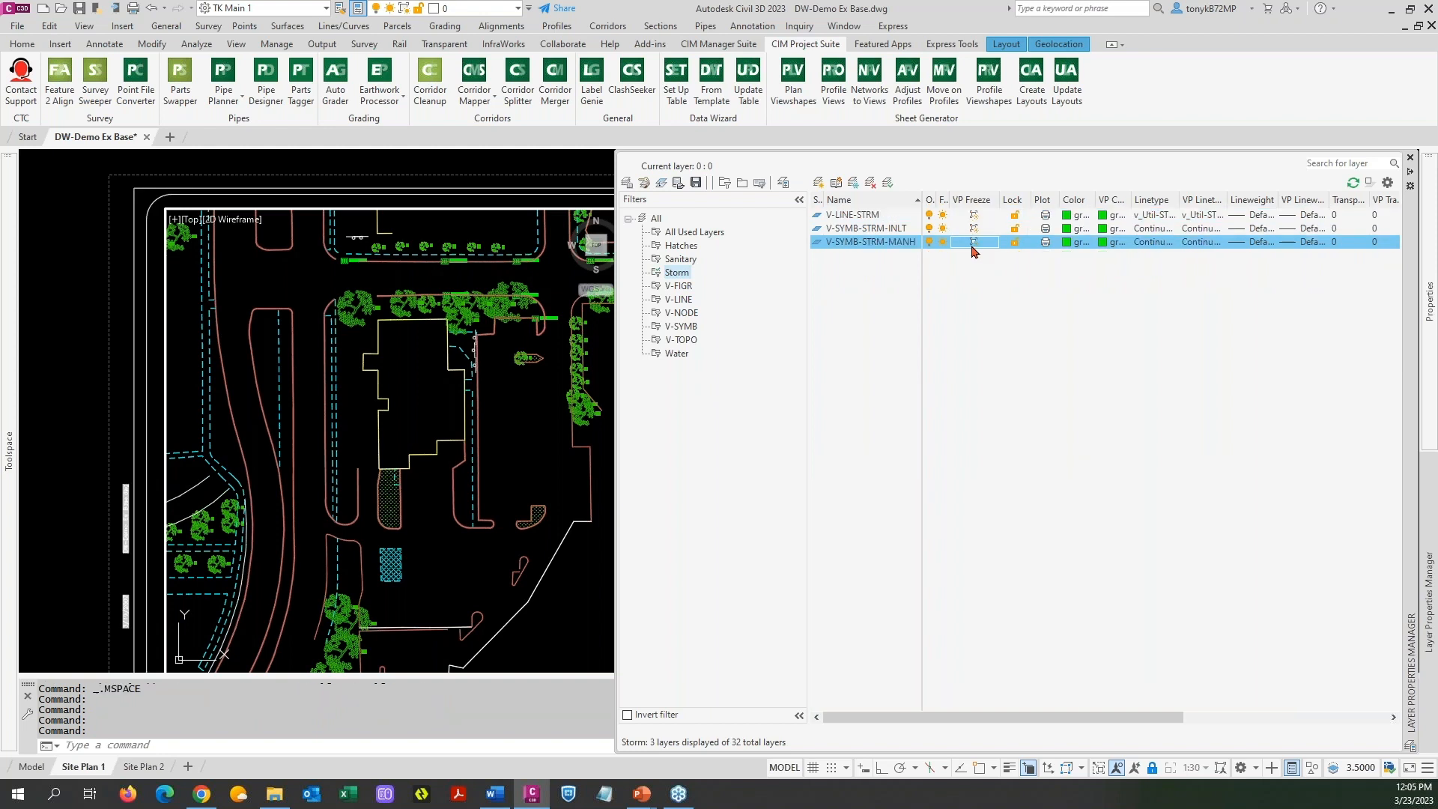
click(525, 415)
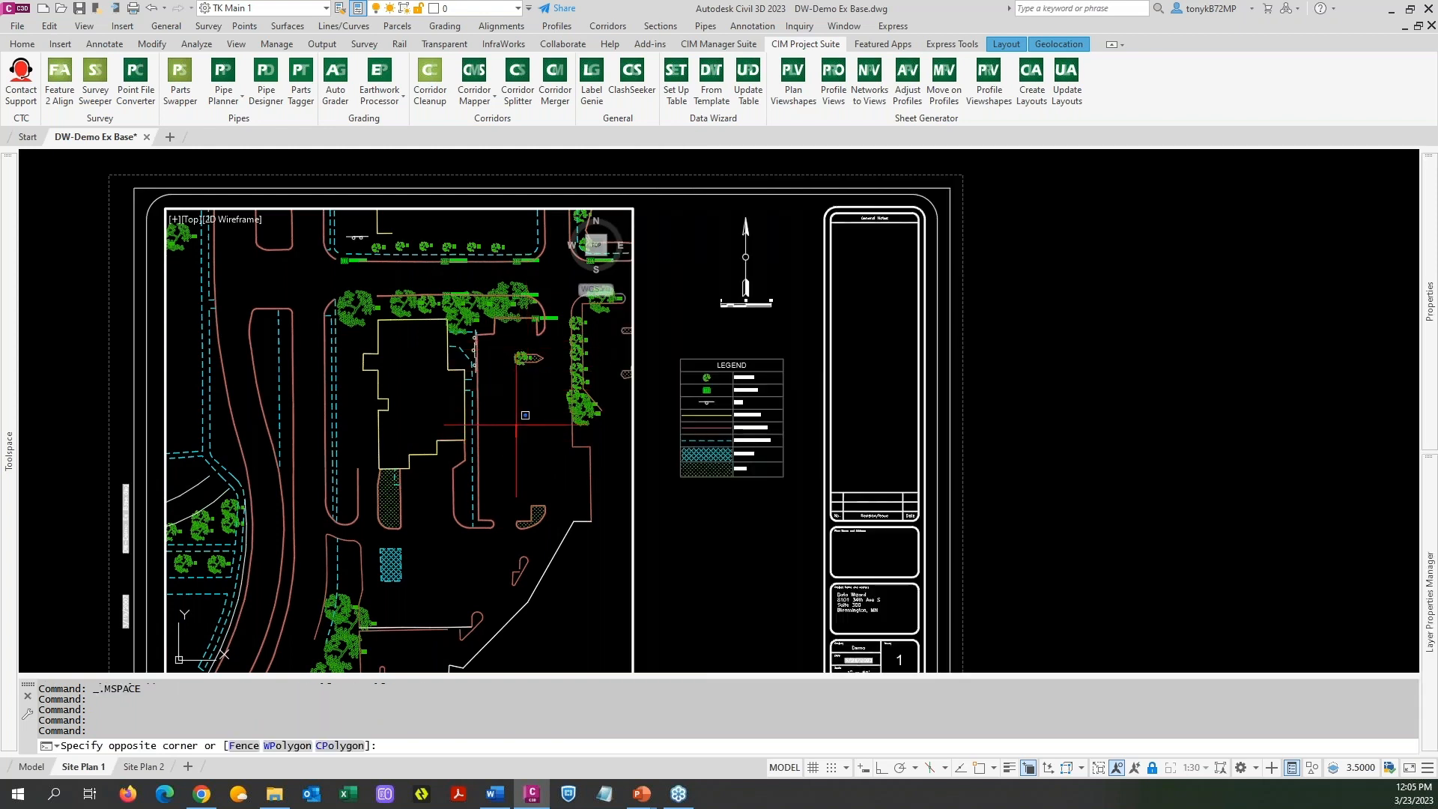
key(Escape)
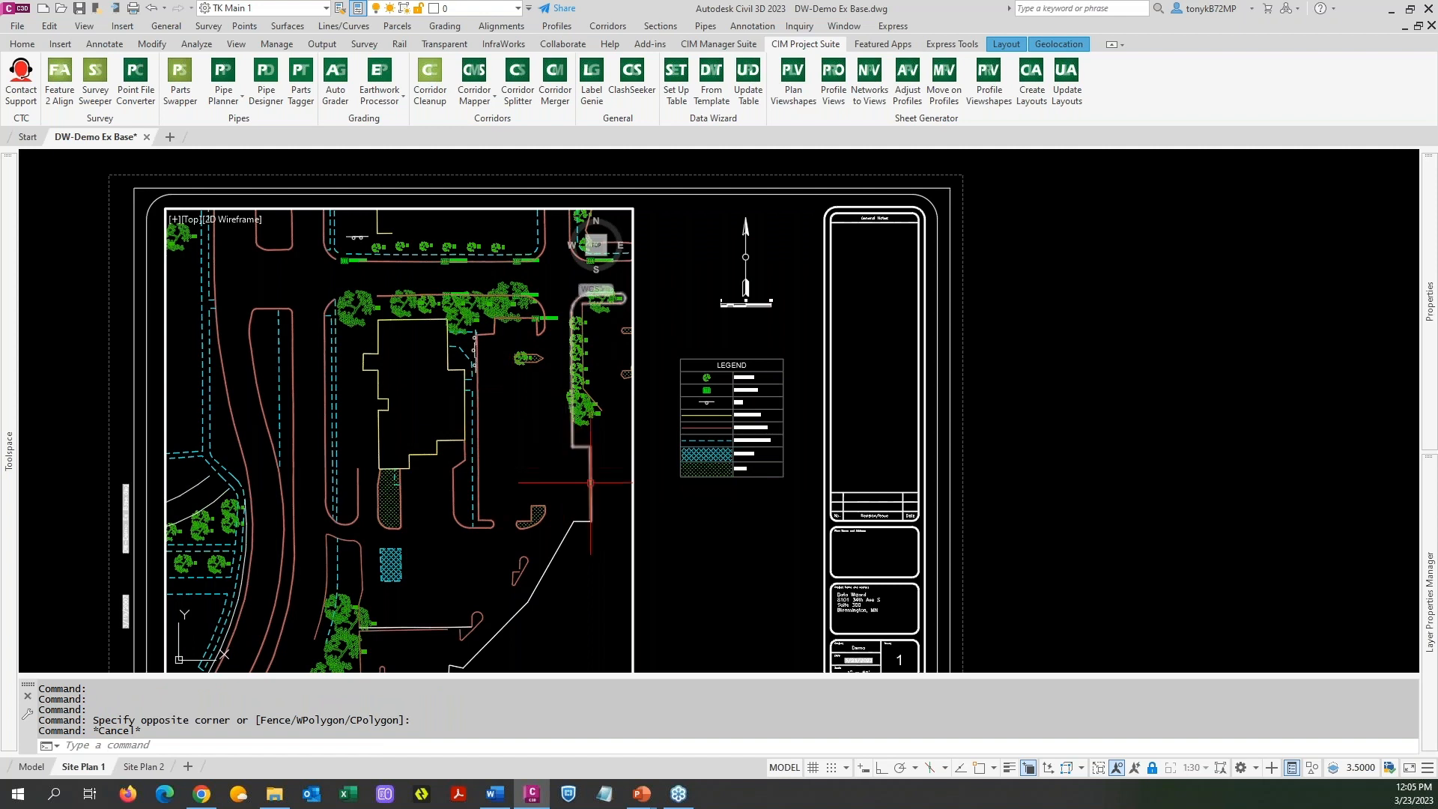
double_click(726, 535)
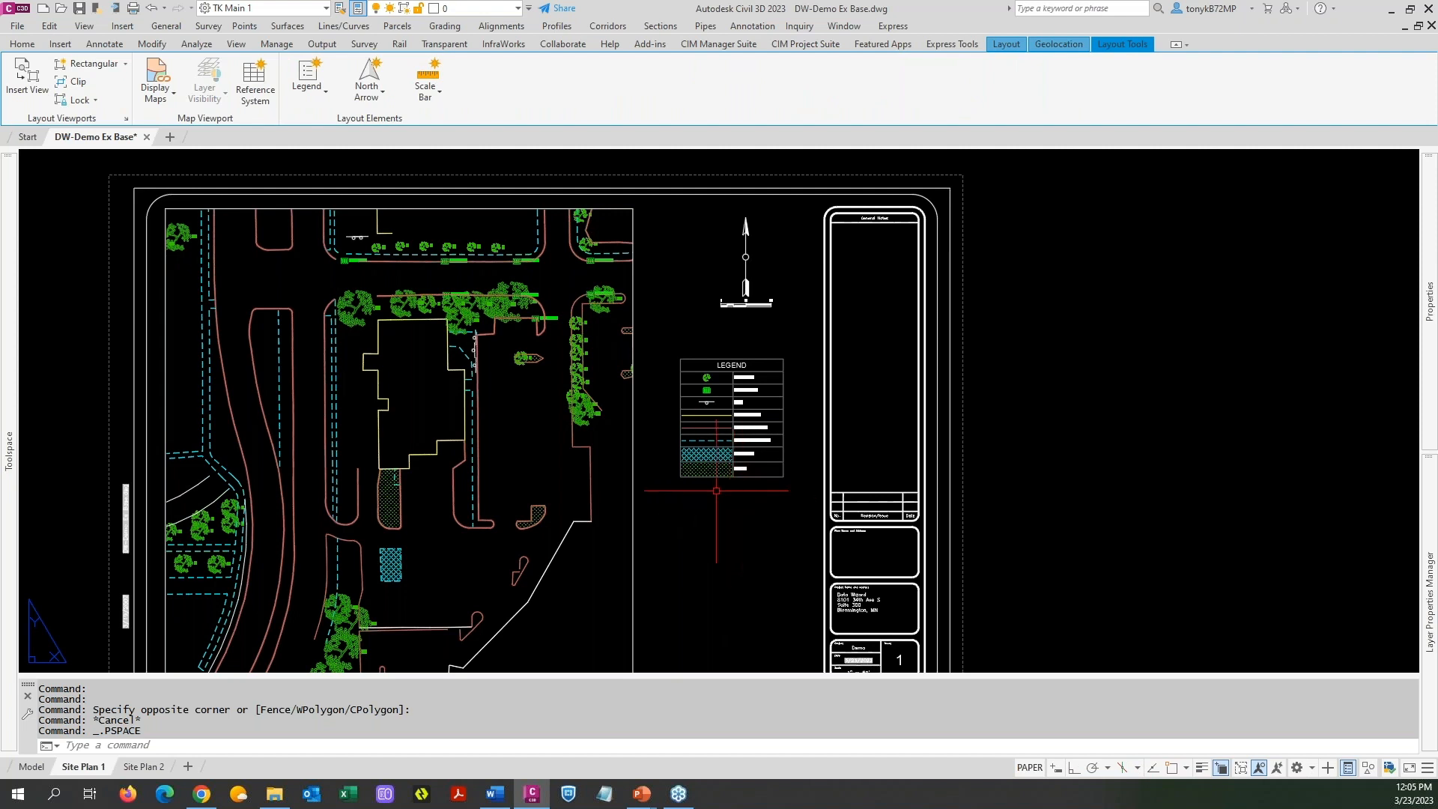
Start the Data Wizard's Set Up Table command for the Site Plan 1 layout
click(818, 45)
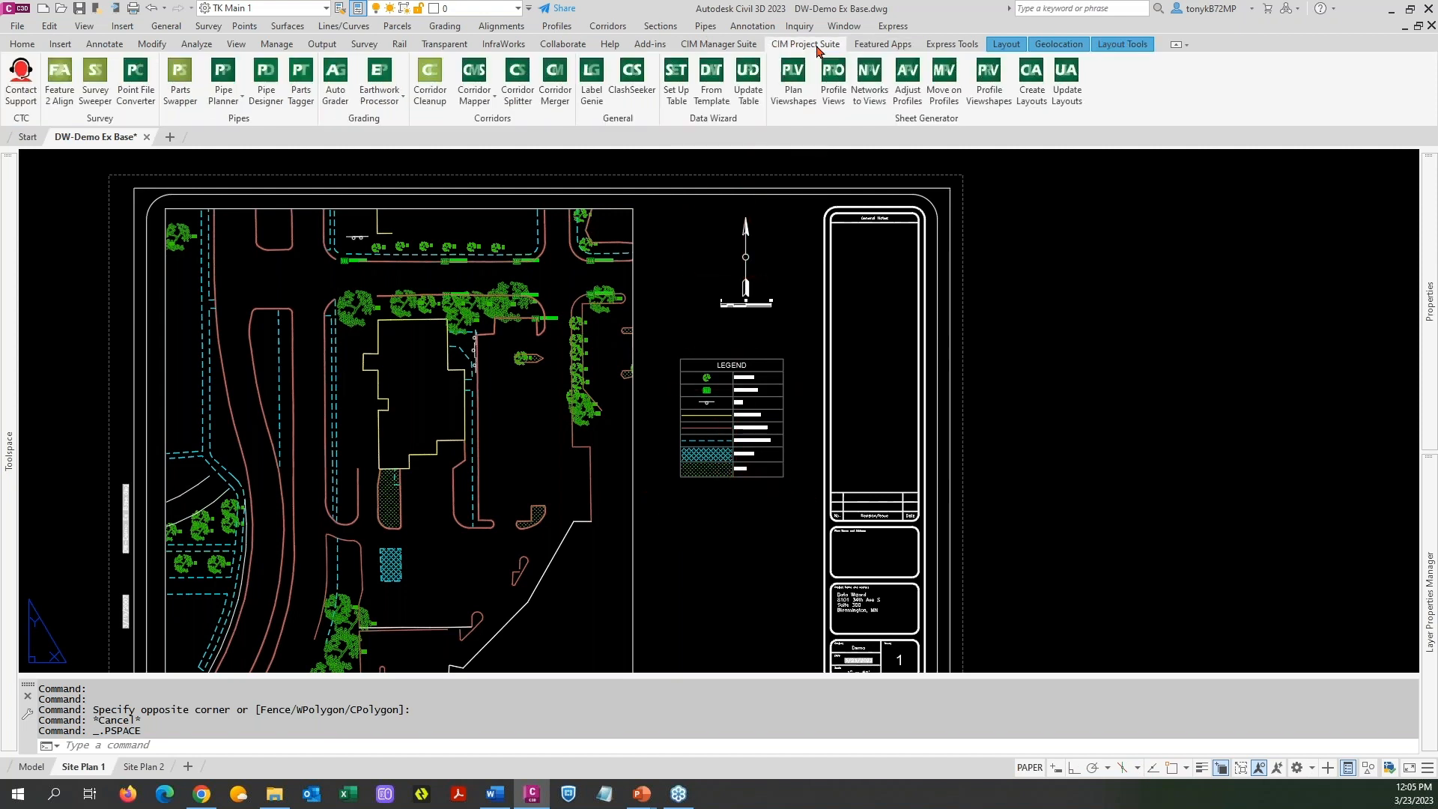
click(673, 97)
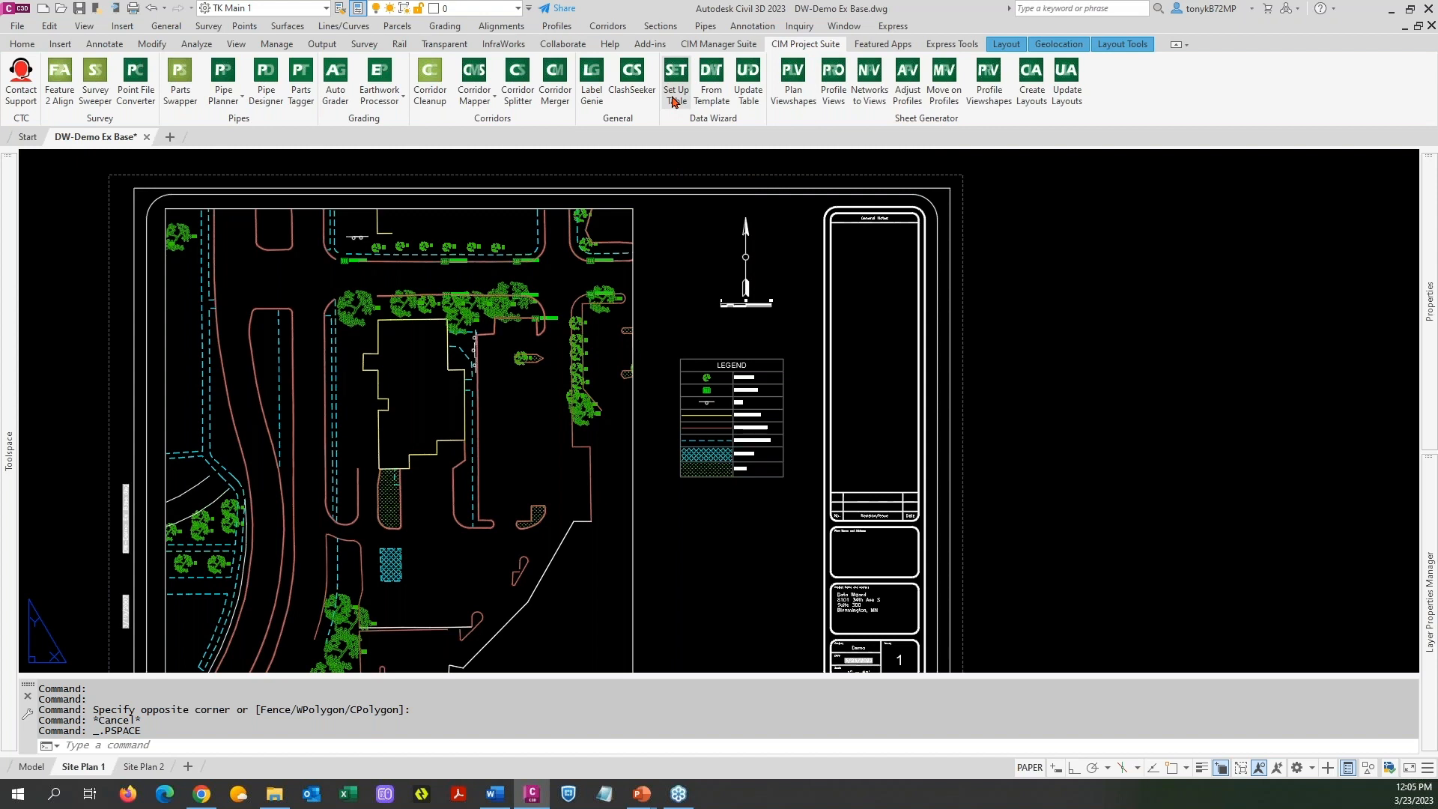
click(672, 97)
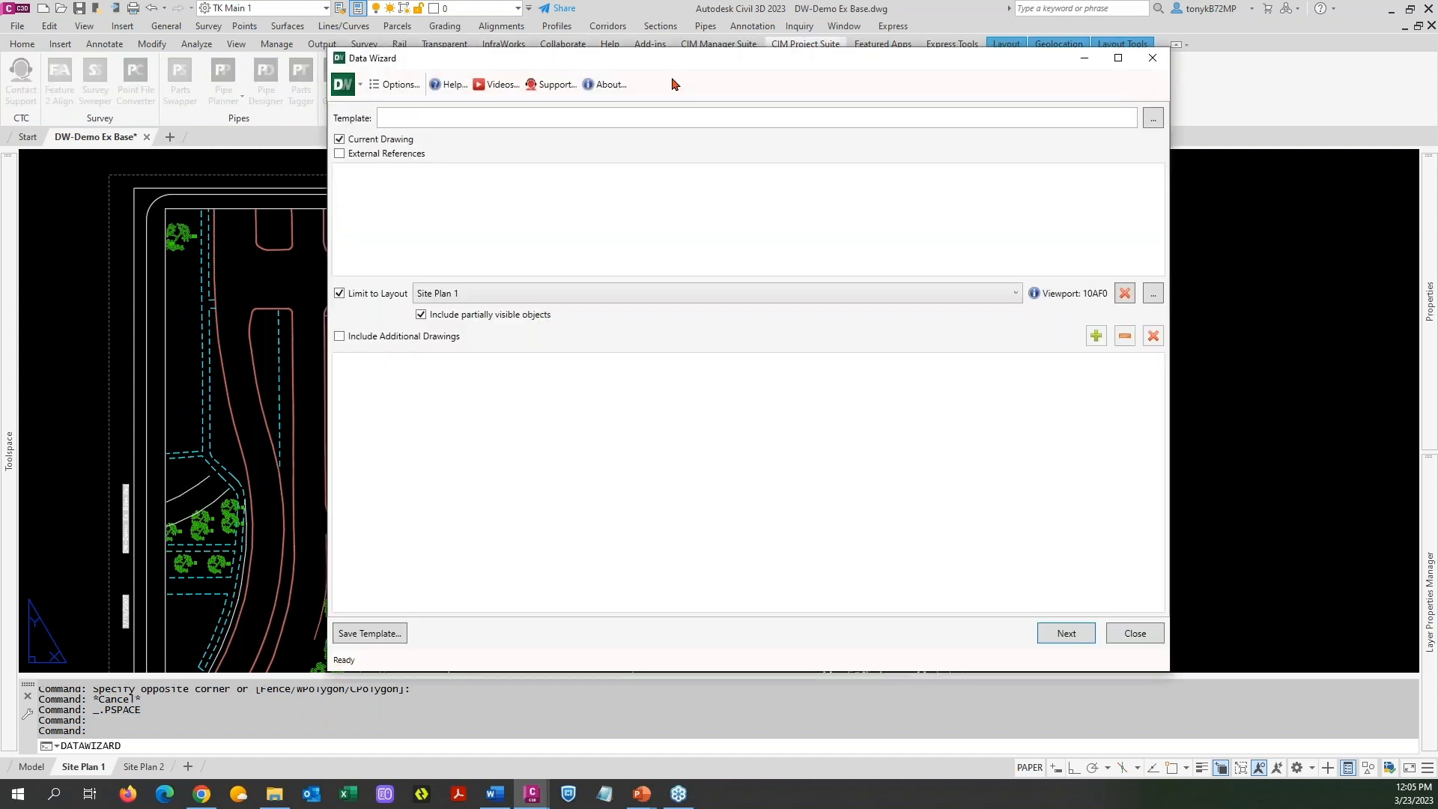
drag(674, 57, 663, 62)
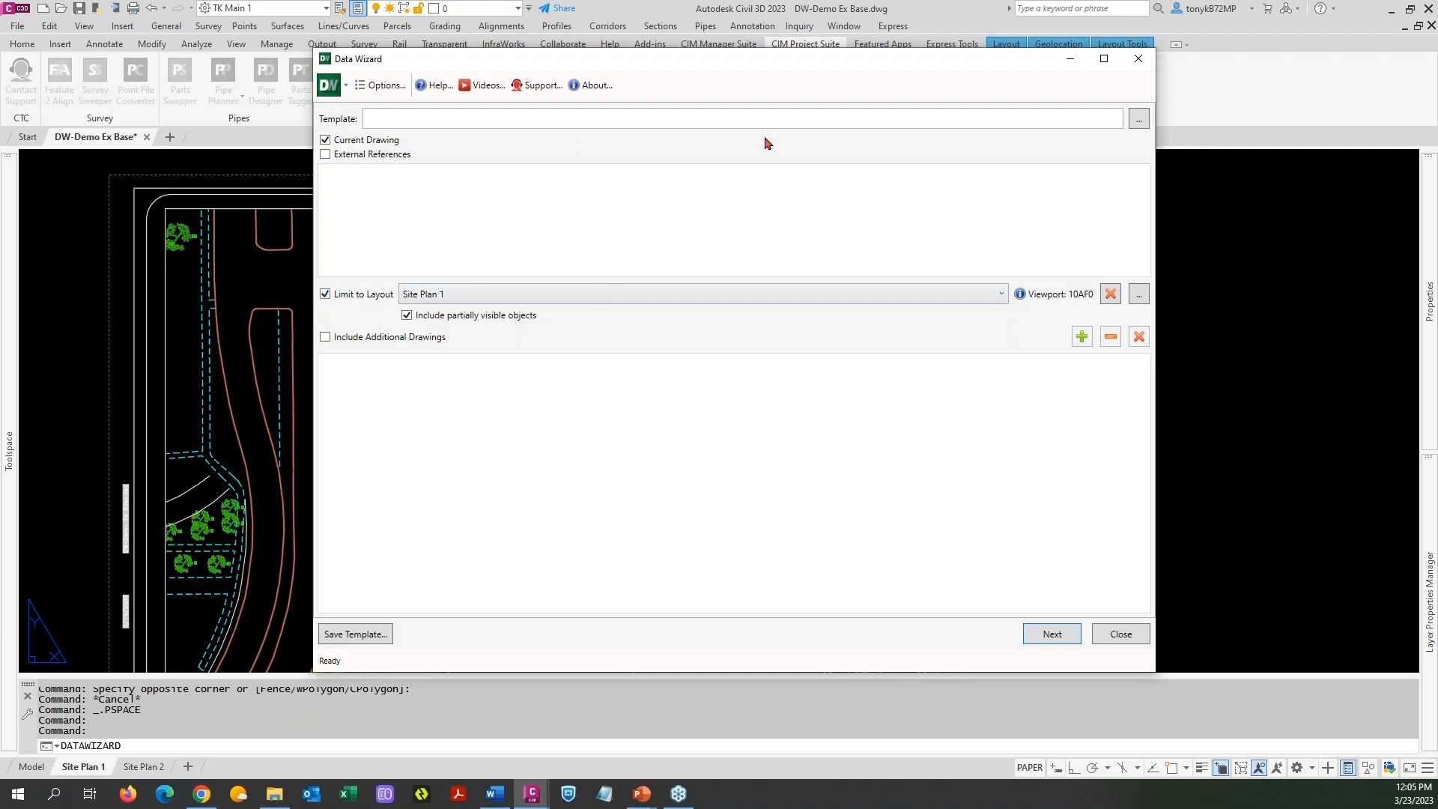
Review the template setting and the layouts available for limiting the data, keeping Site Plan 1
click(1139, 122)
key(ctrl)
key(ctrl)
click(988, 294)
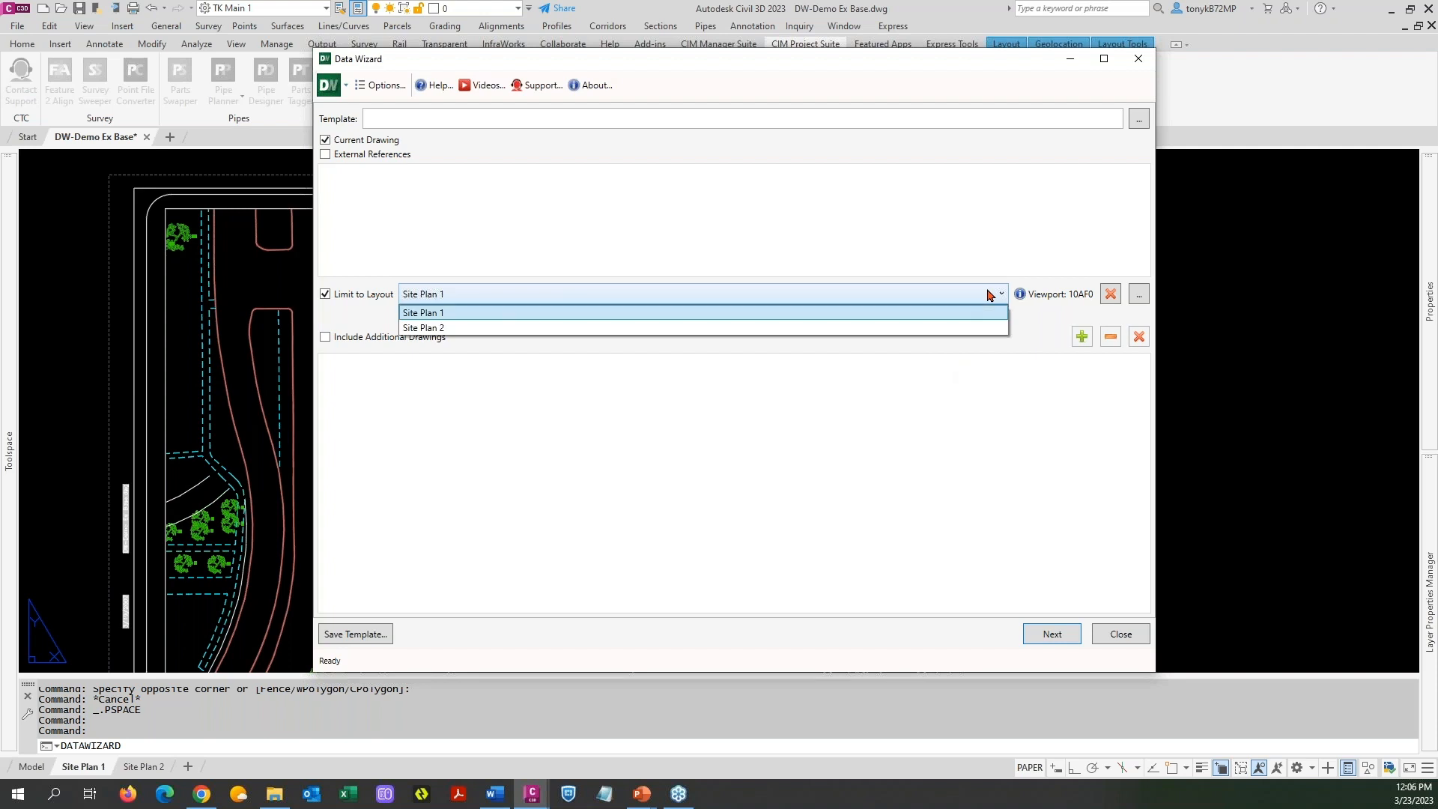
click(984, 381)
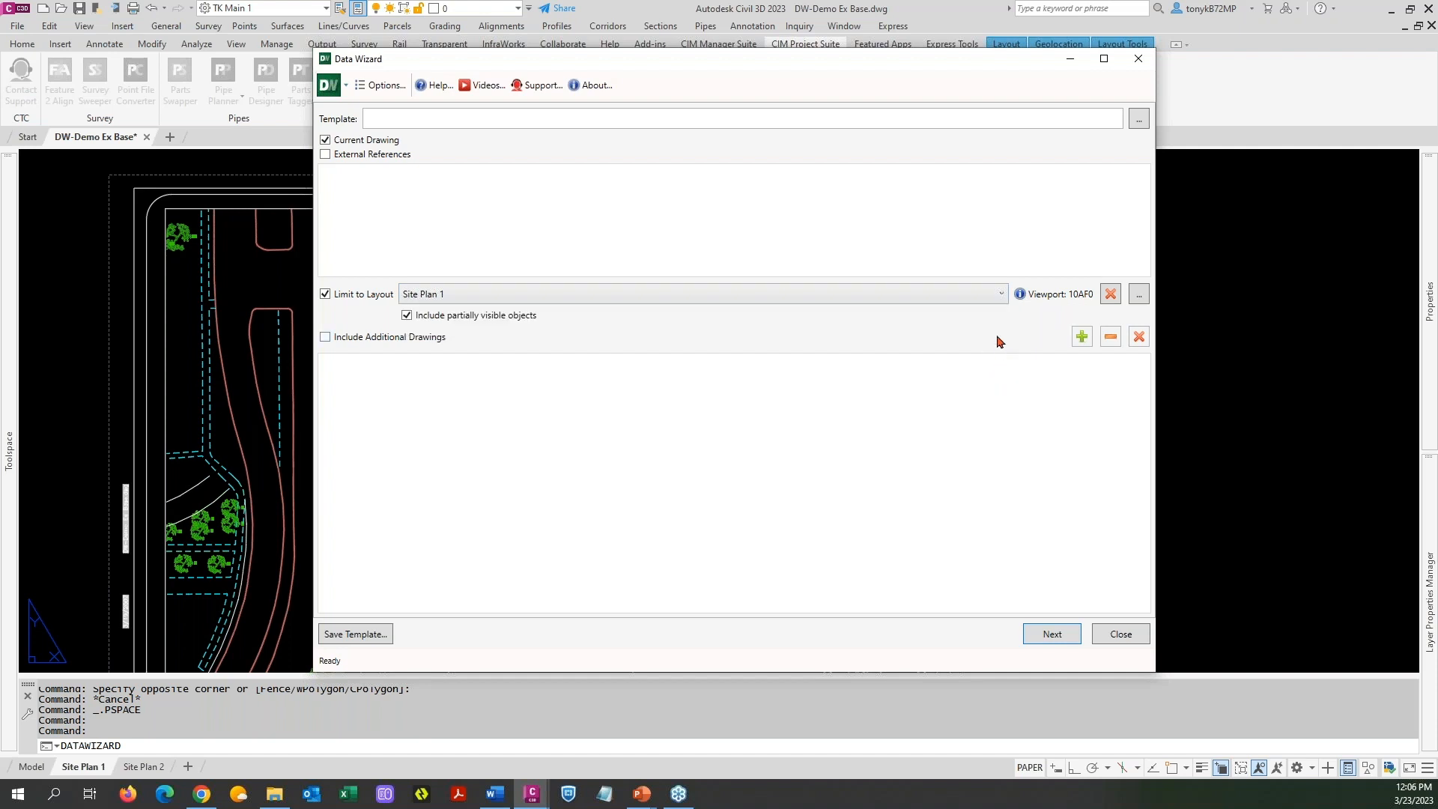
Reselect the site viewport on the Site Plan 1 sheet as the viewport that limits the table data
drag(881, 64, 922, 57)
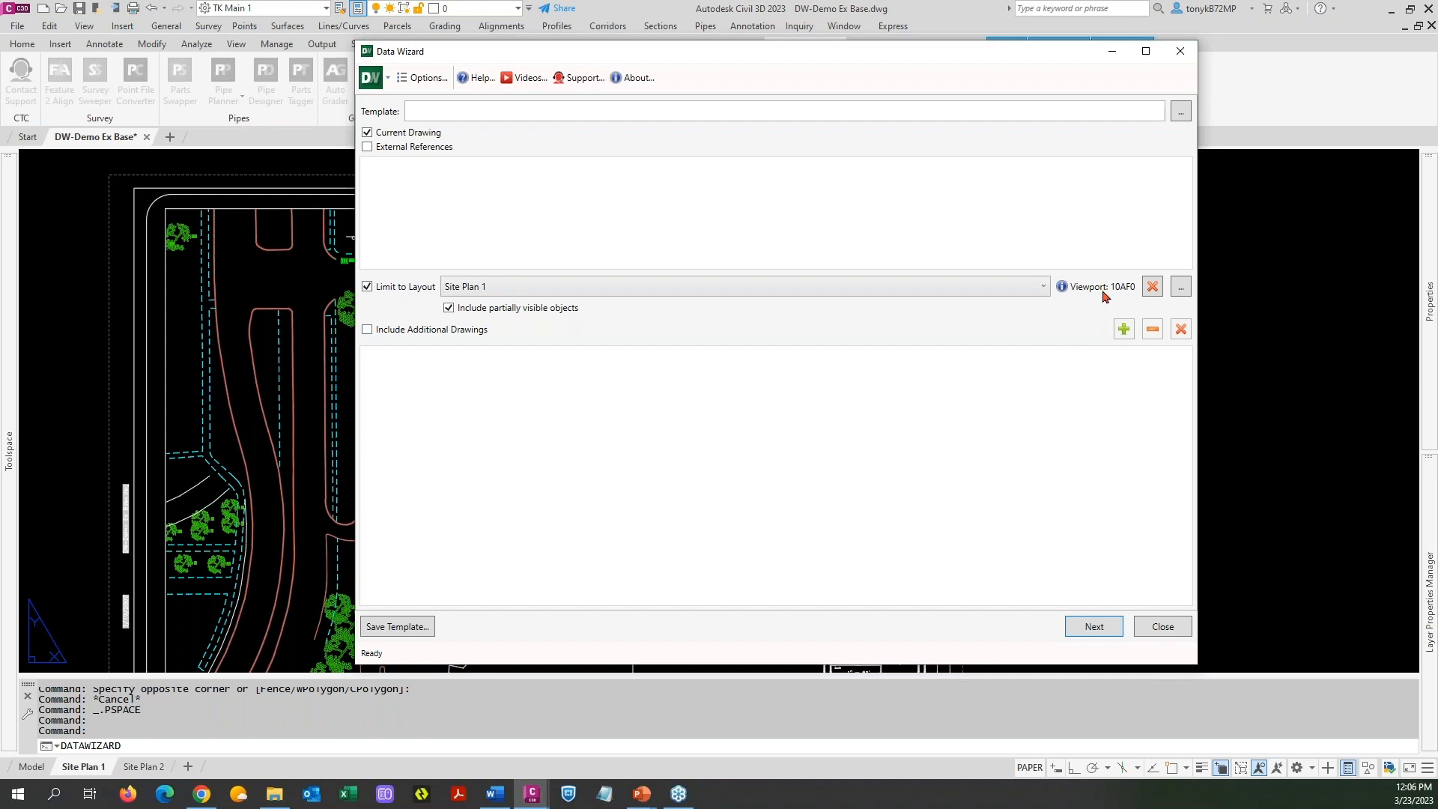
key(ctrl)
key(ctrl)
key(ctrl)
click(1151, 289)
click(1182, 287)
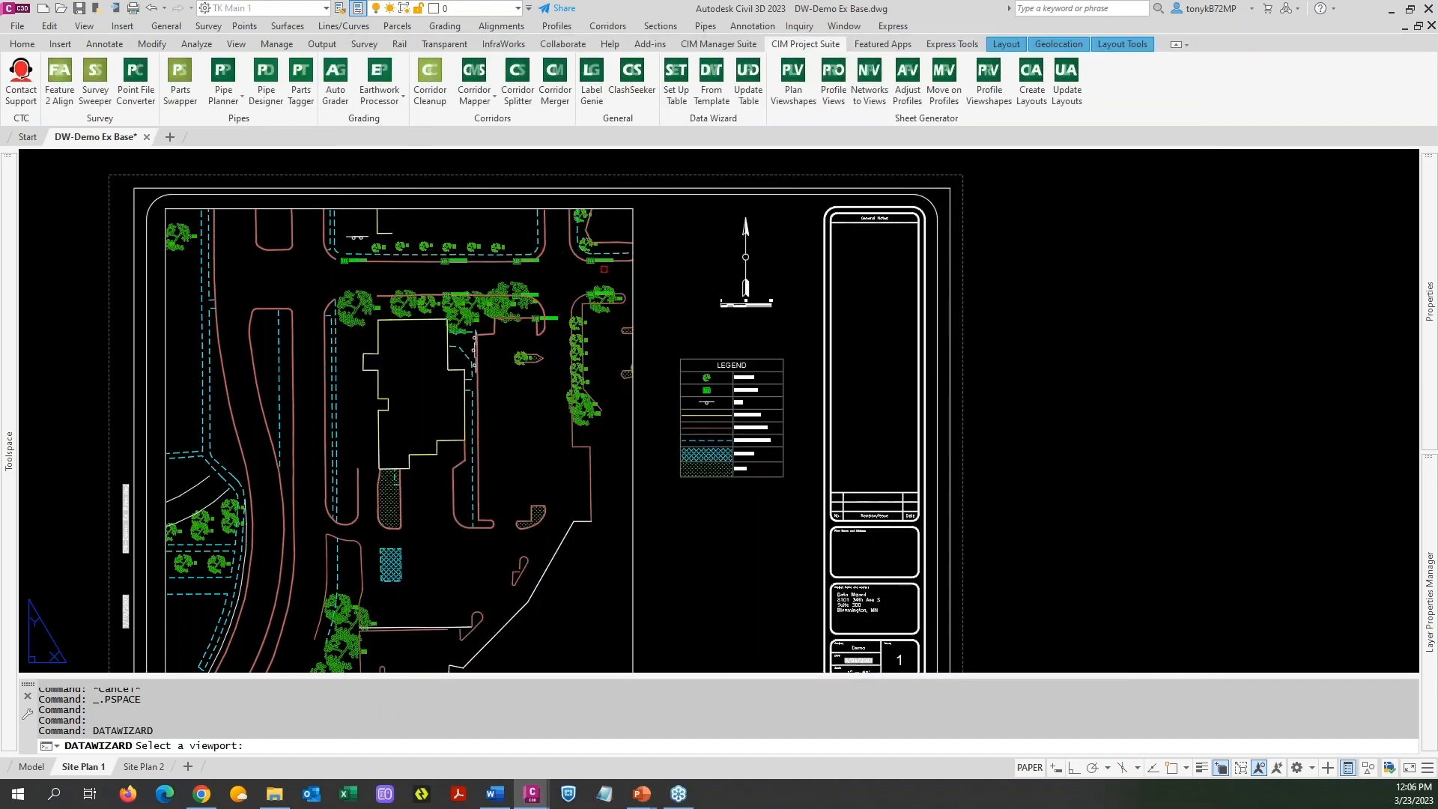
click(633, 285)
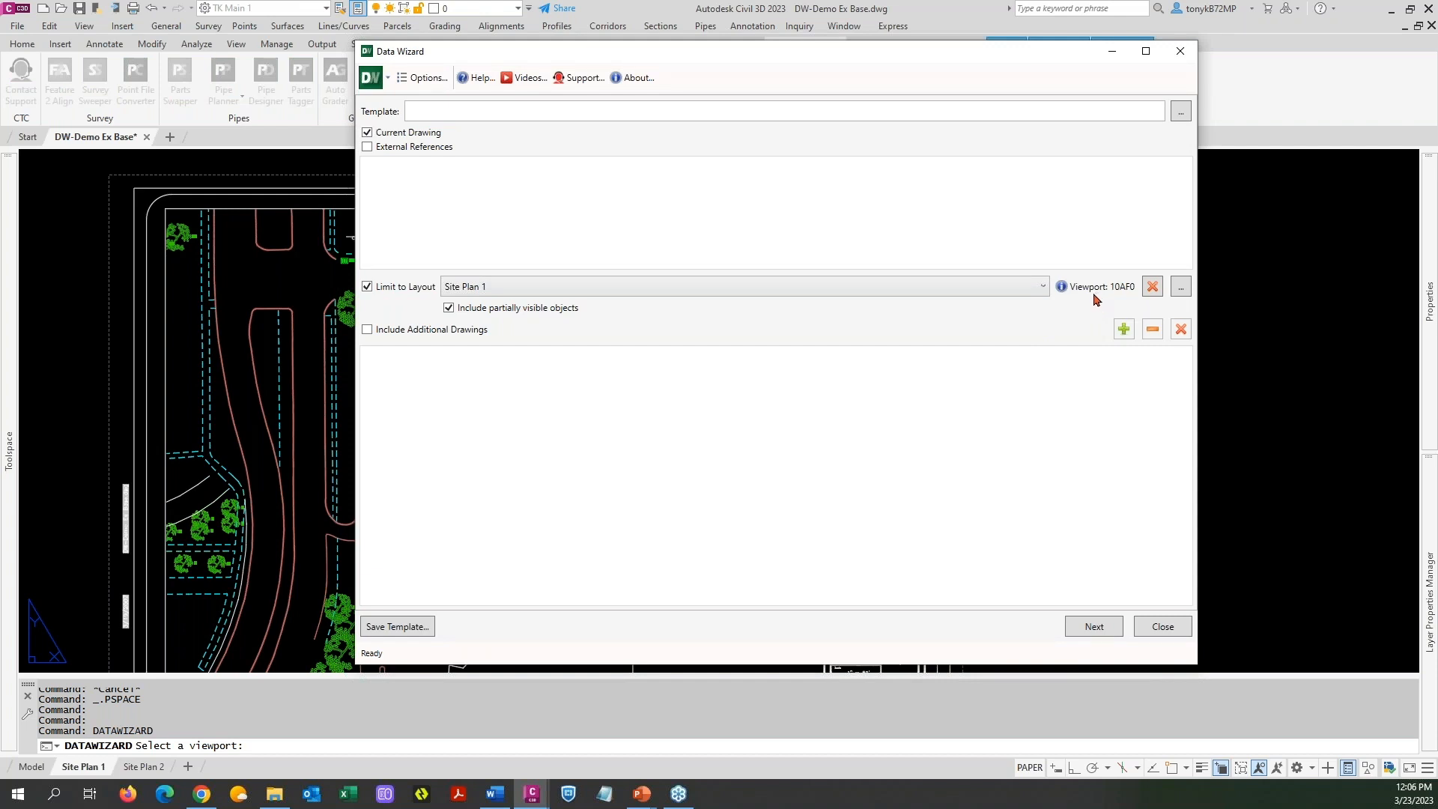
Proceed to the object types, include all of them, and refresh their item counts
click(1095, 629)
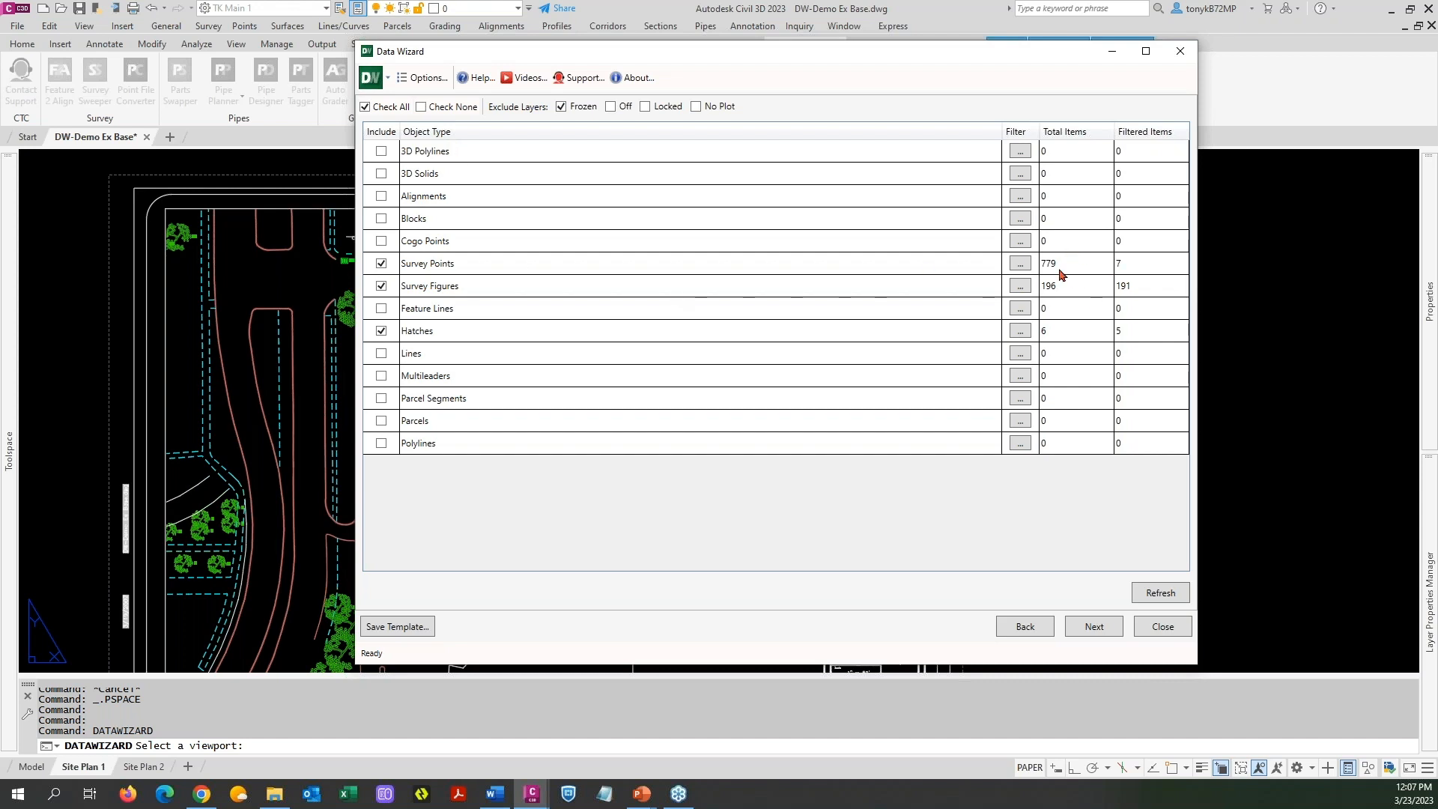
click(1170, 593)
click(365, 107)
click(1147, 593)
Exclude Polylines, Feature Lines, 3D Polylines, 3D Solids, Alignments, Blocks, Cogo Points and Survey Points from the table's object types
click(381, 443)
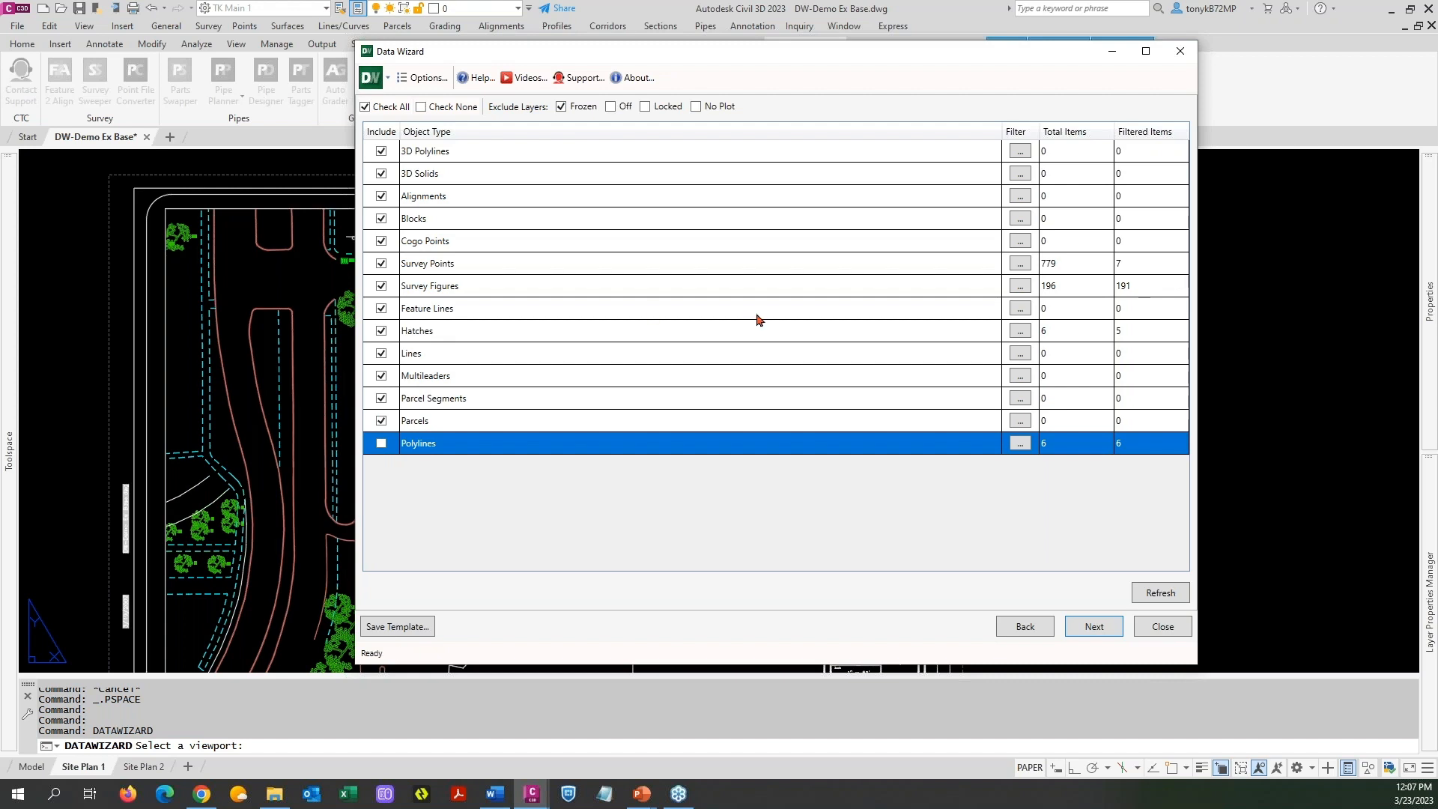
click(386, 309)
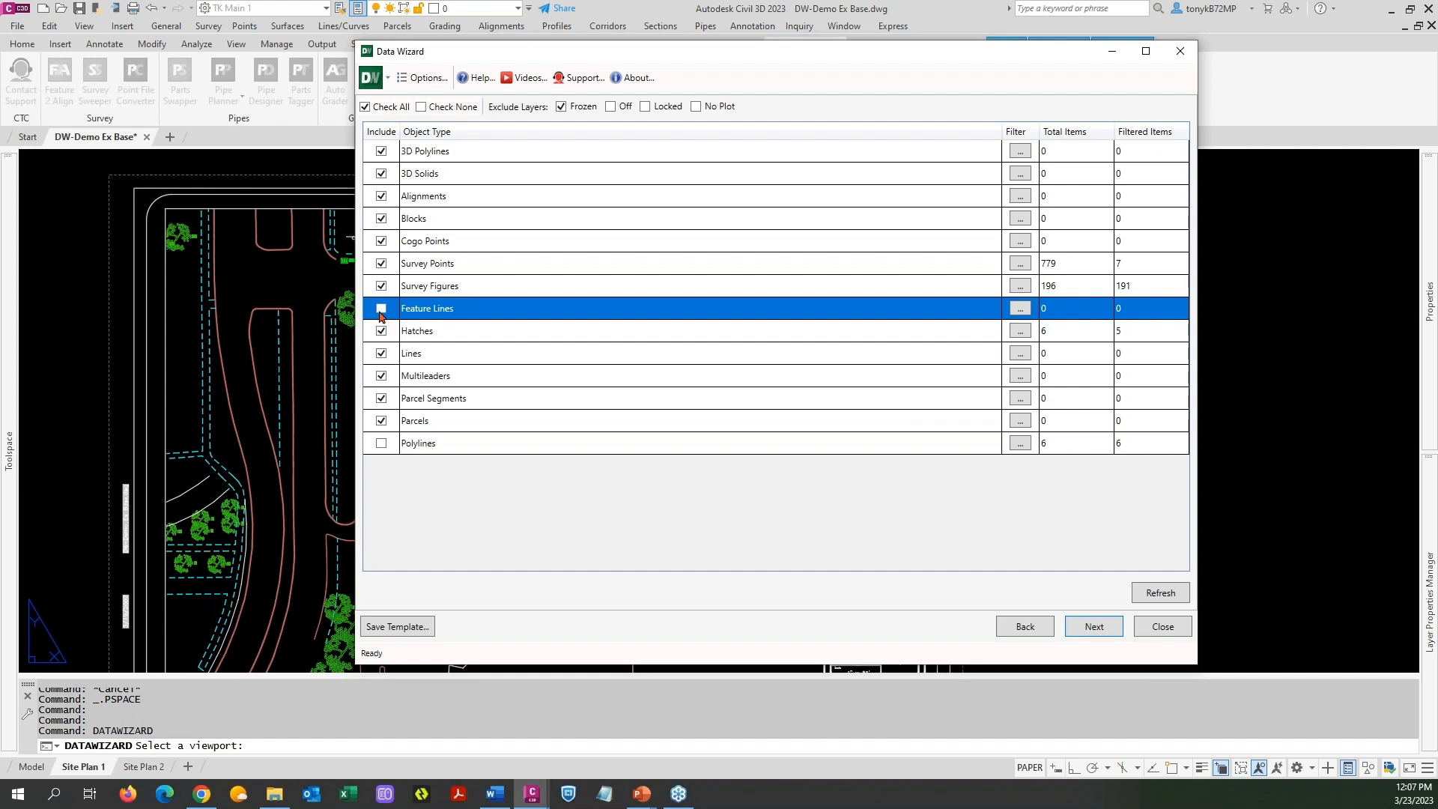
click(381, 151)
click(382, 174)
click(381, 196)
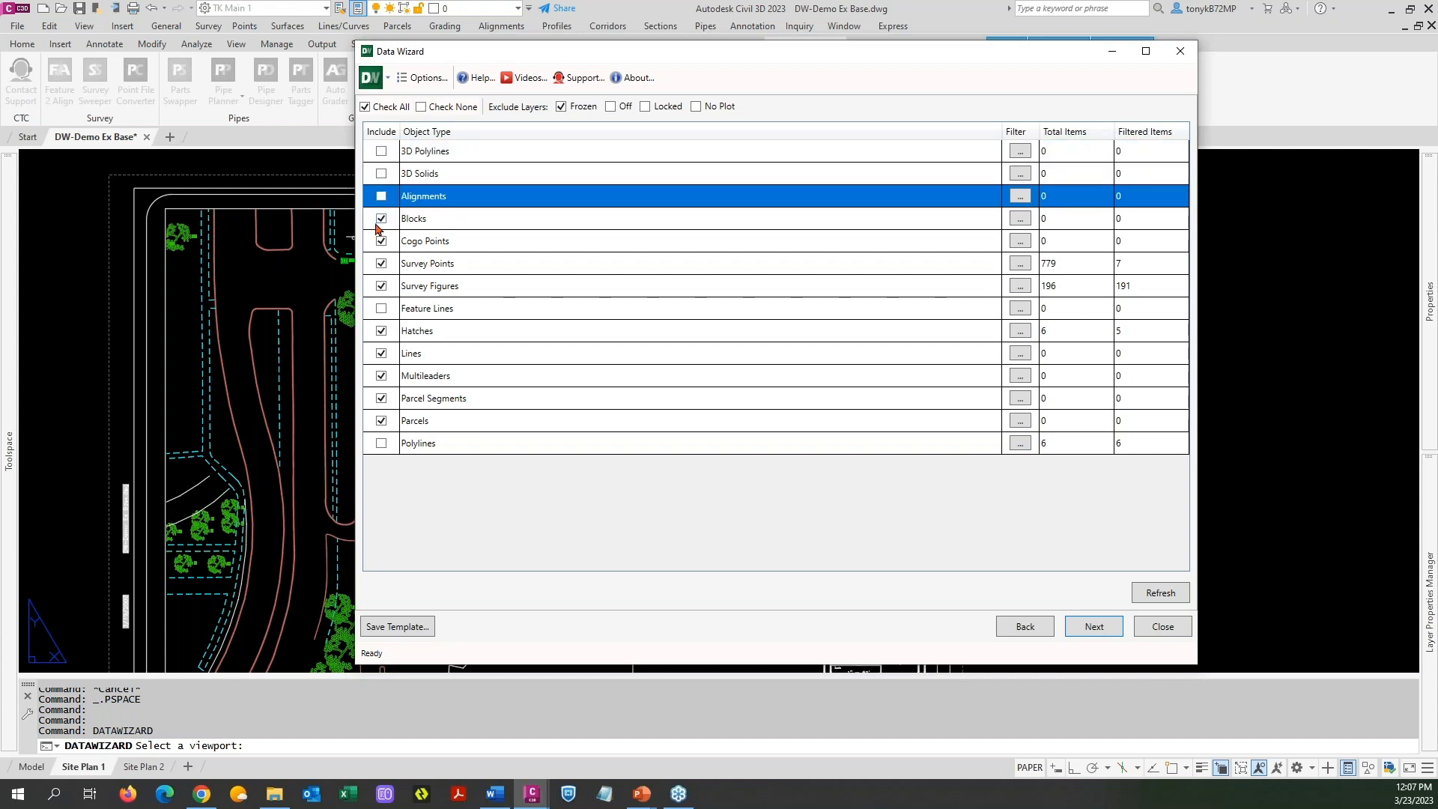
click(382, 218)
click(381, 241)
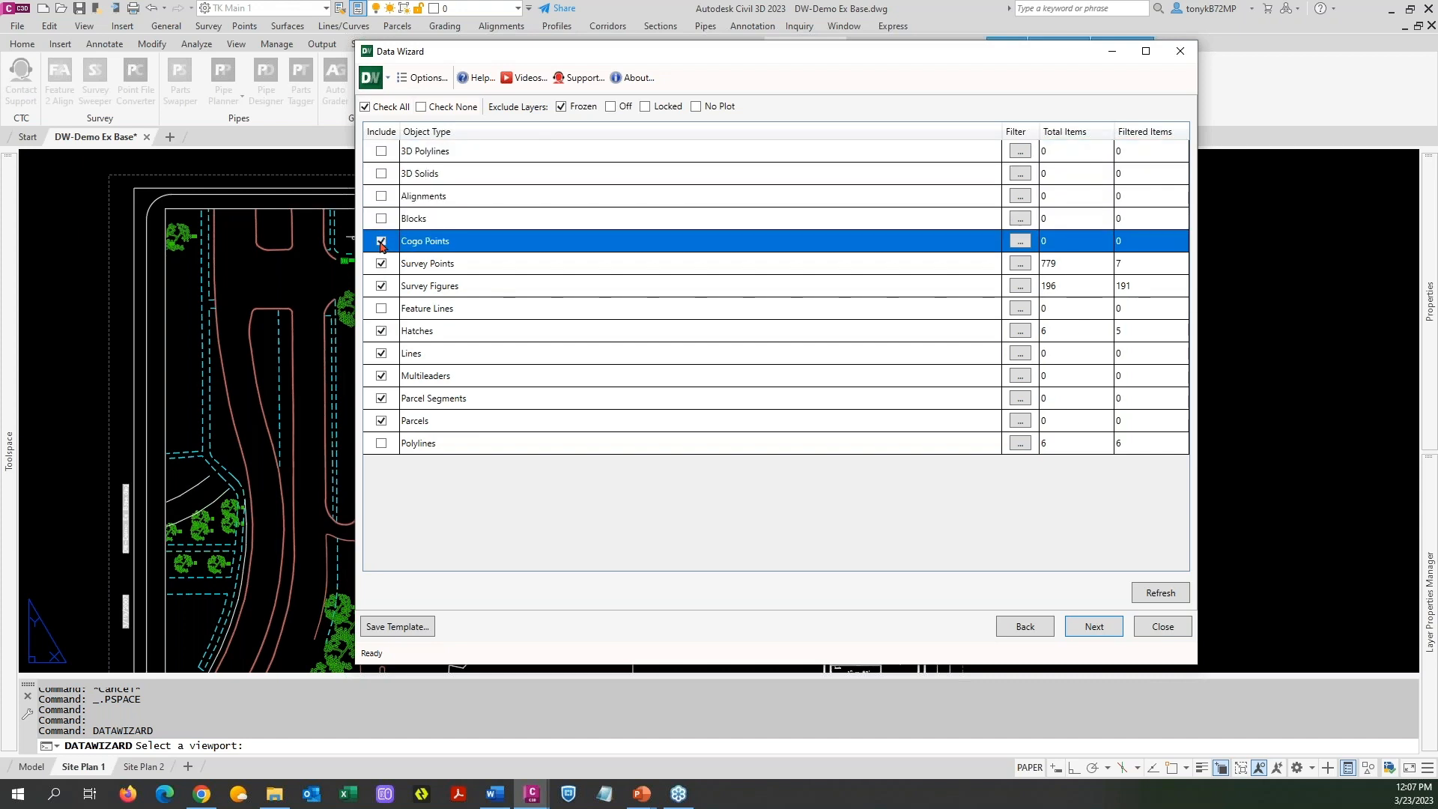
click(381, 263)
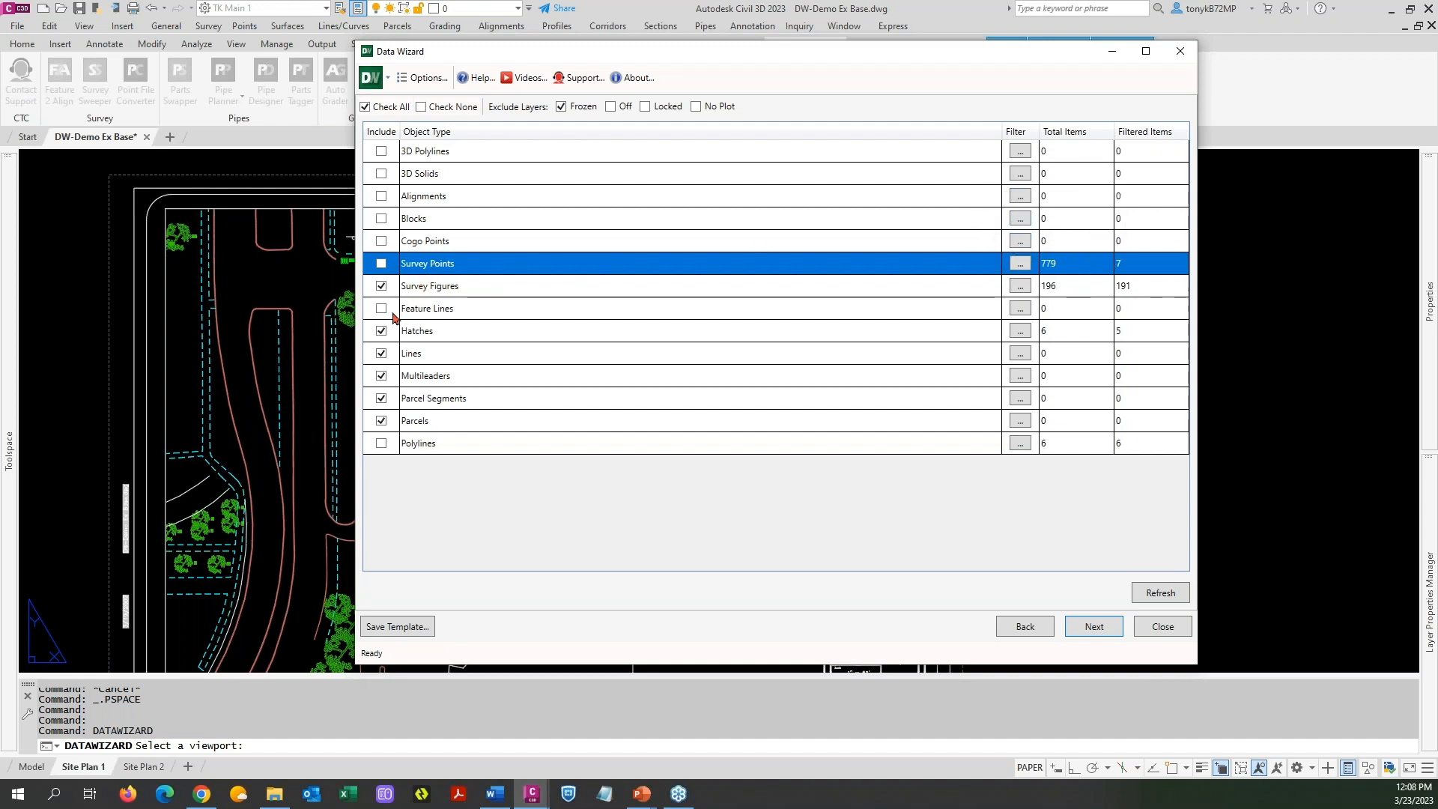
Exclude Parcels, Parcel Segments, Multileaders and Lines from the table's object types
click(380, 442)
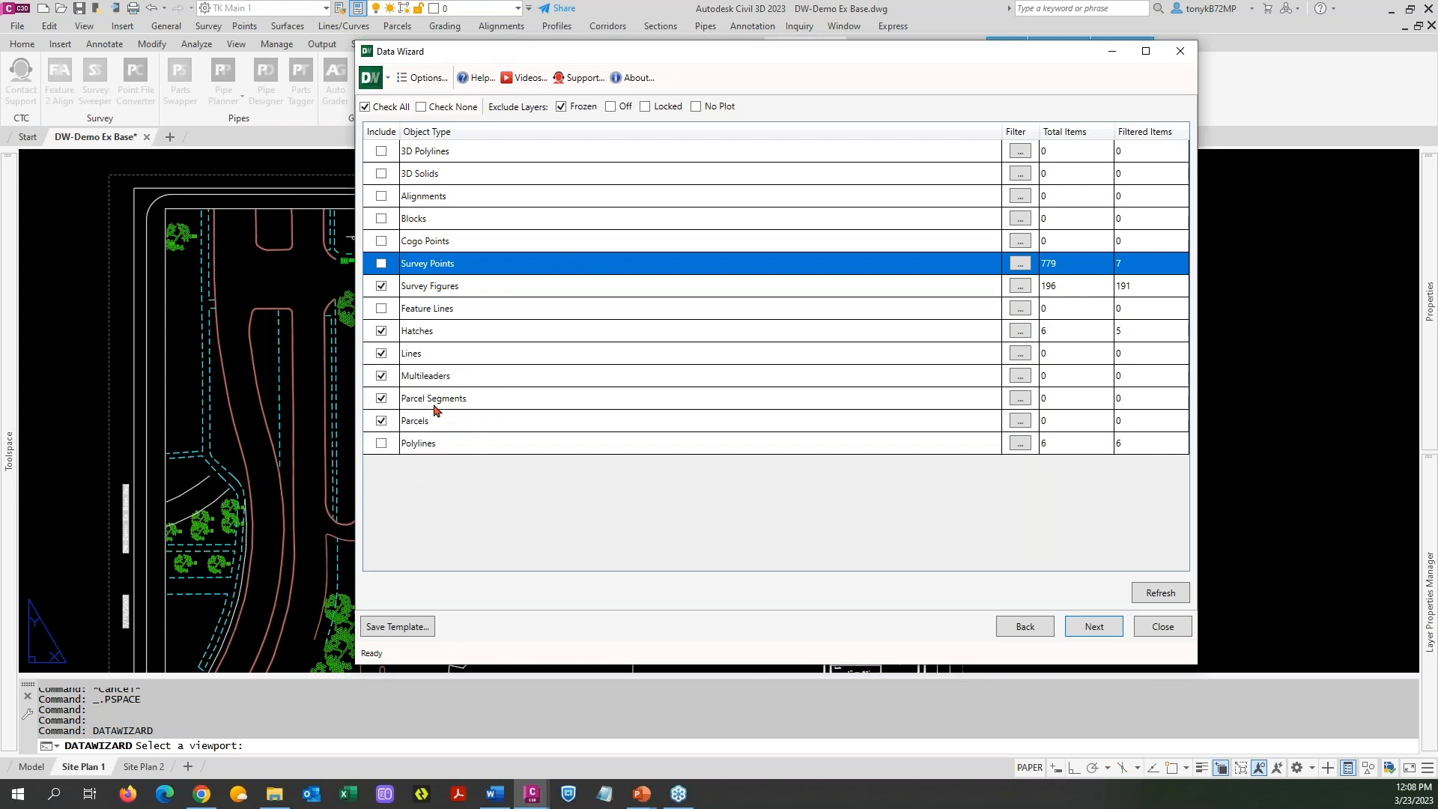
click(381, 421)
click(382, 399)
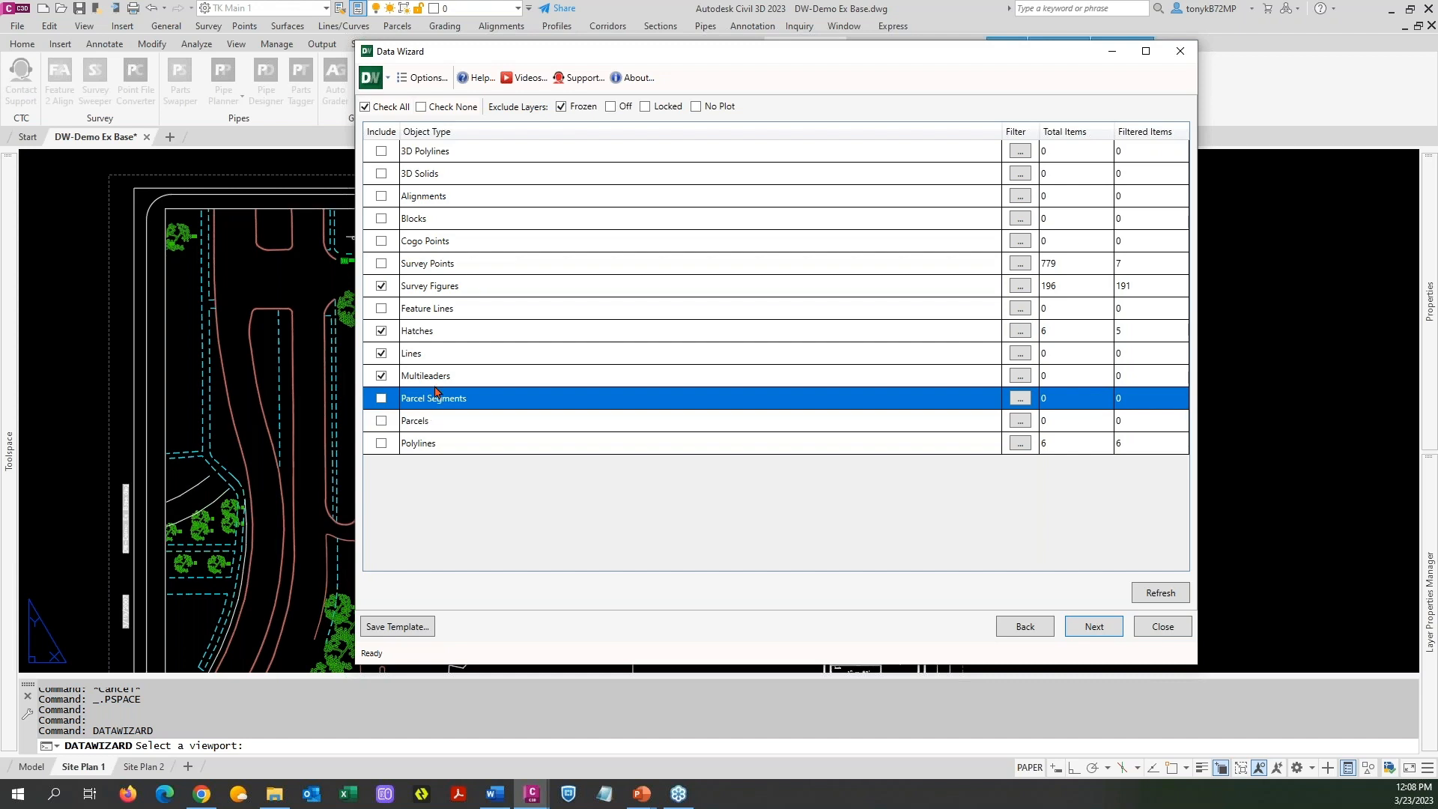
click(381, 375)
click(381, 355)
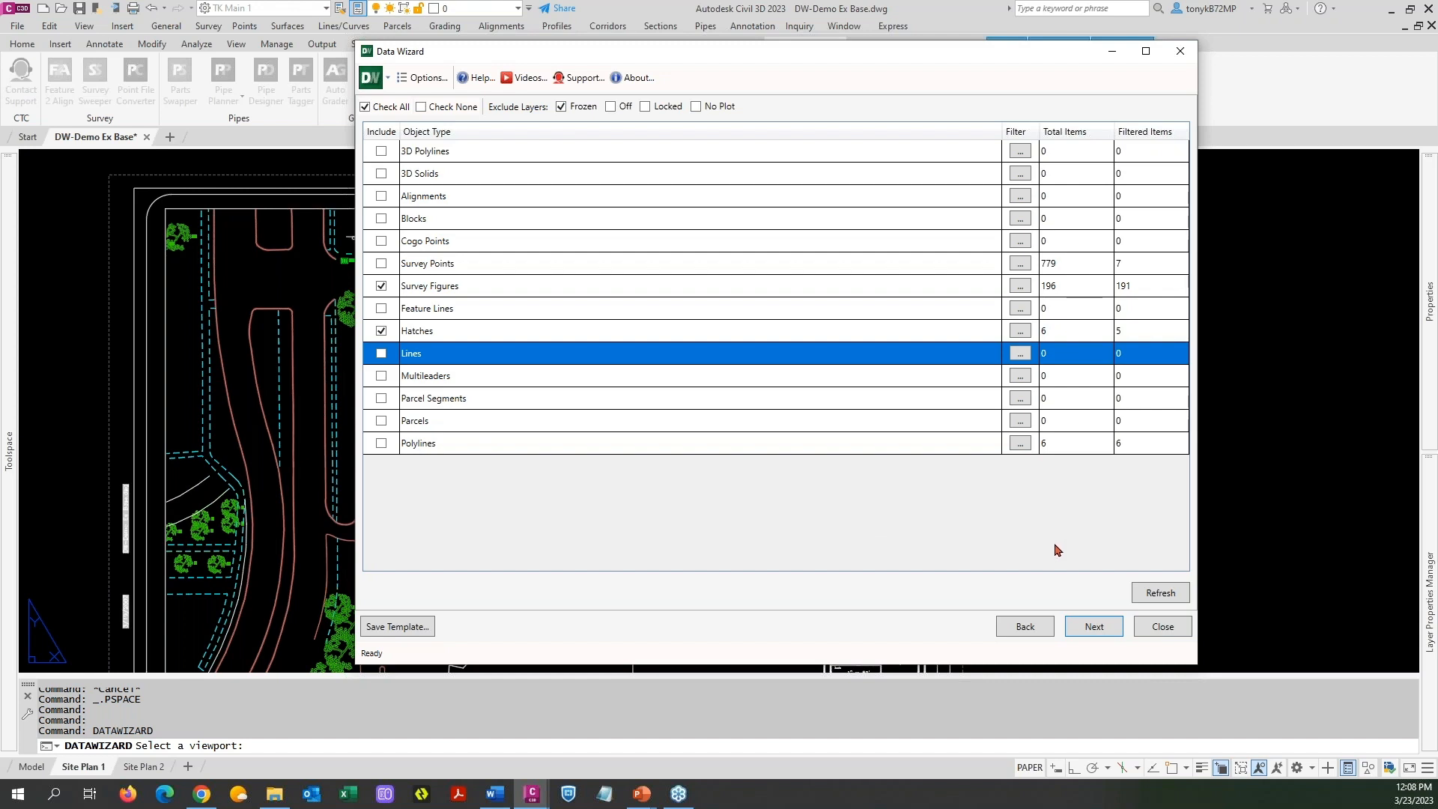
Preview the list of objects for extraction, return to the object types, and refresh their item counts
click(1093, 630)
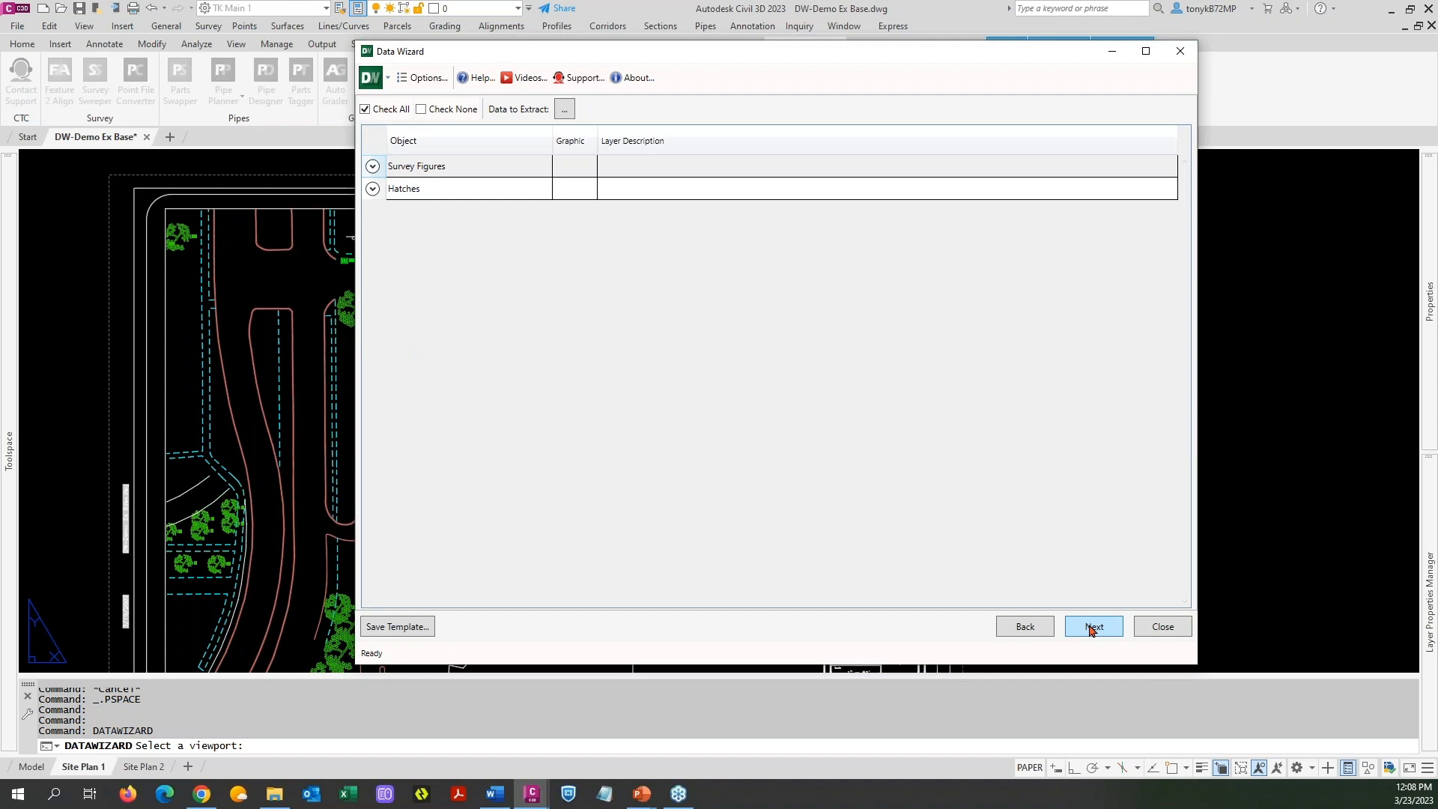
click(1024, 628)
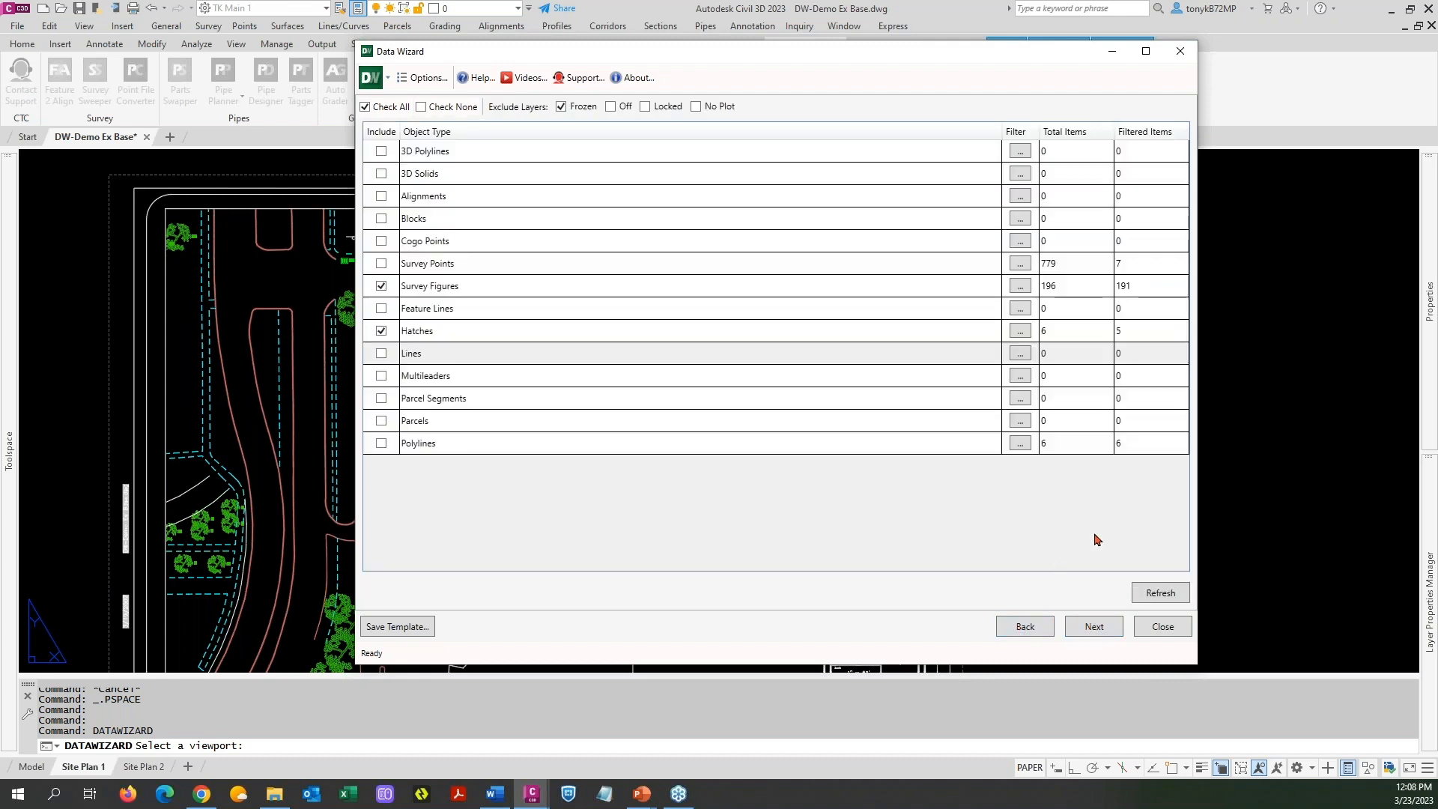
click(1152, 588)
Clear the raw description Weed Duplicates filter for Survey Points and refresh the item counts
click(1020, 263)
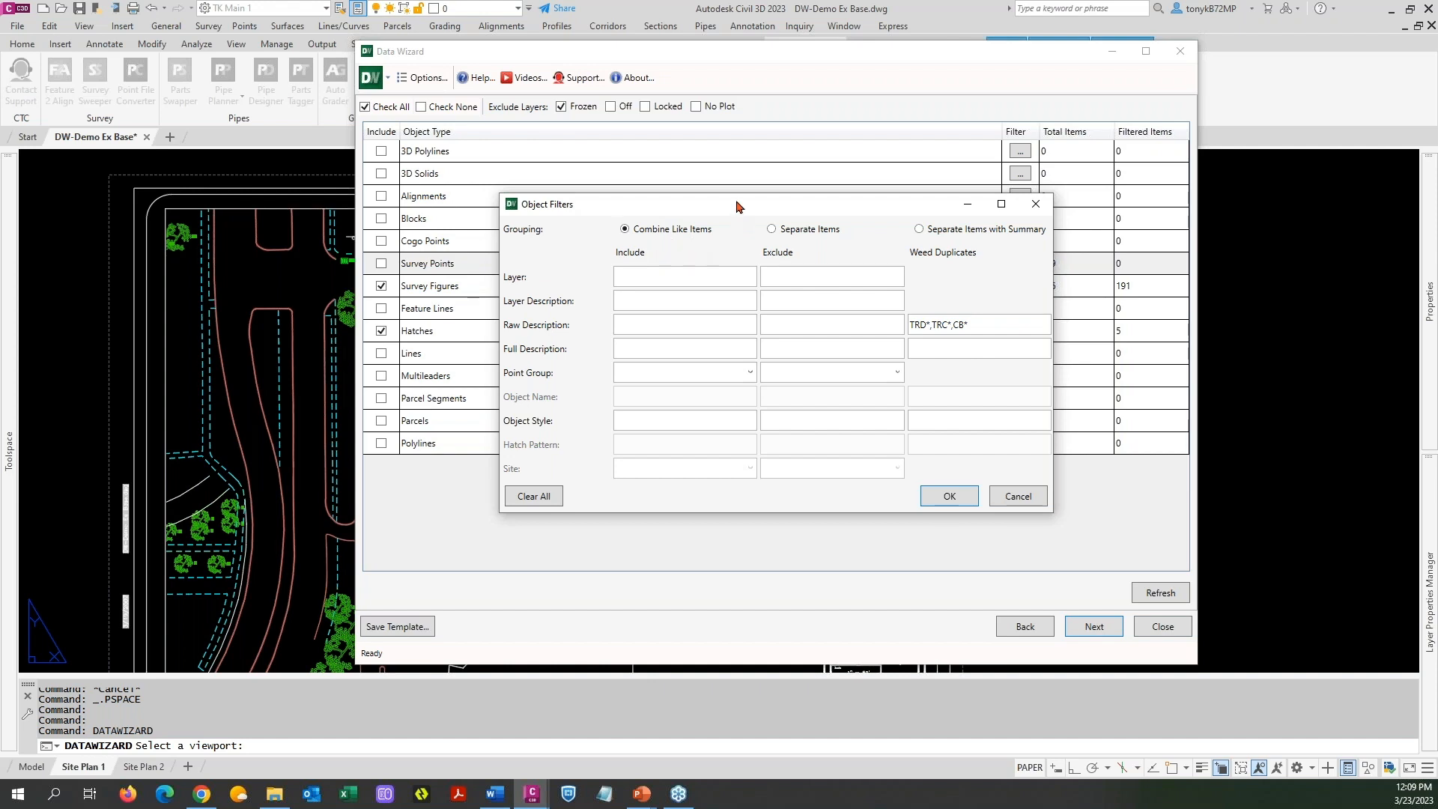
drag(738, 208, 556, 286)
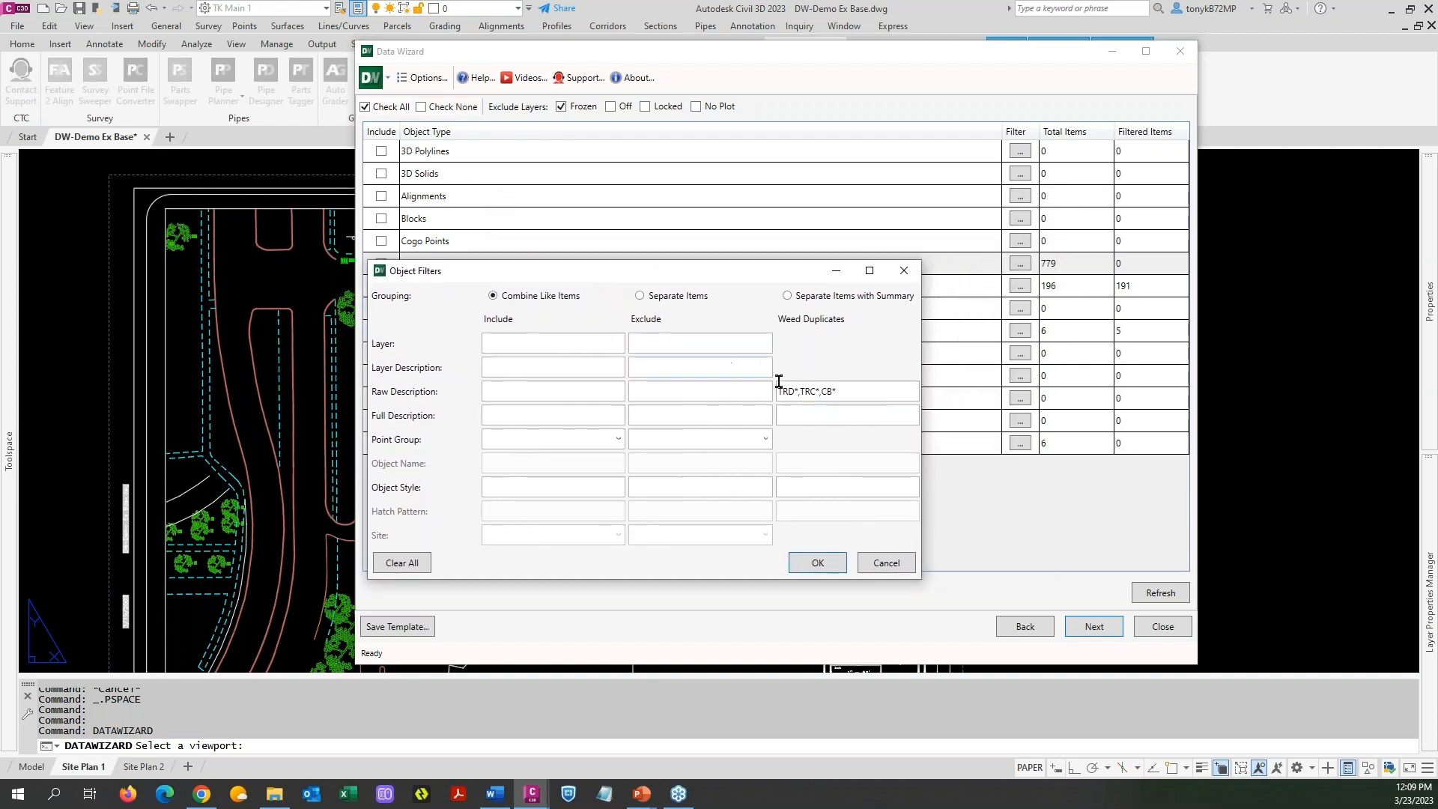
drag(839, 391, 747, 392)
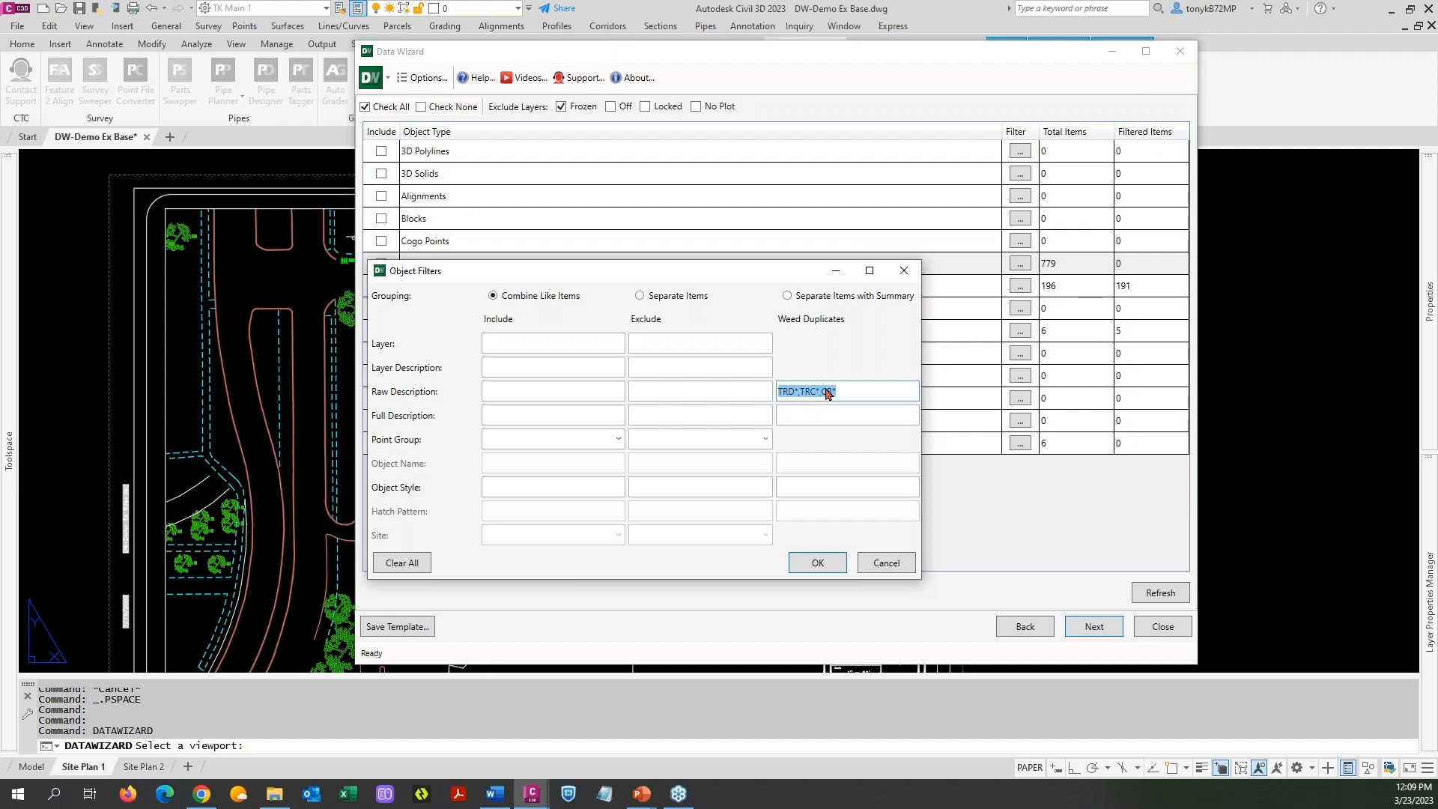
key(BackSpace)
click(818, 563)
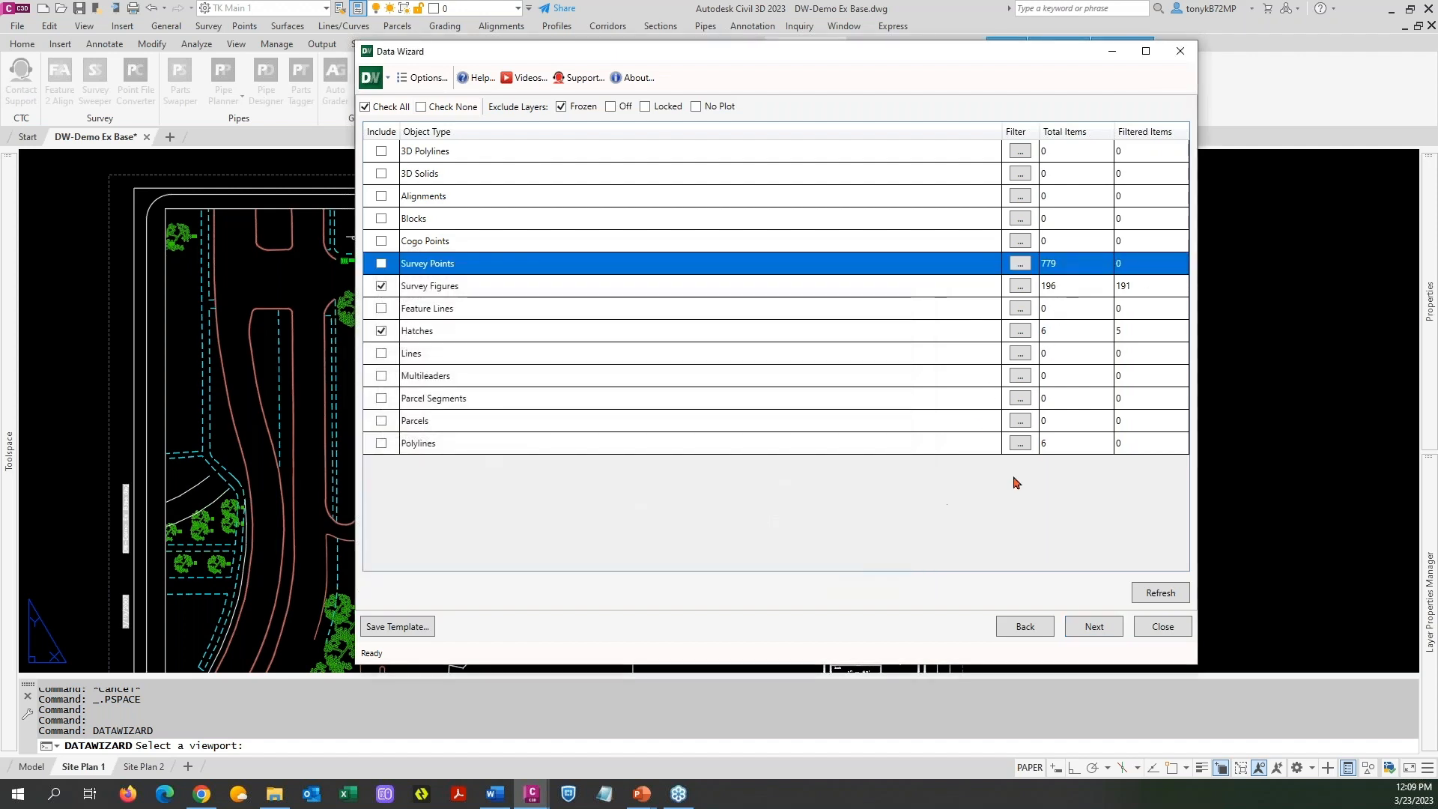
click(1161, 593)
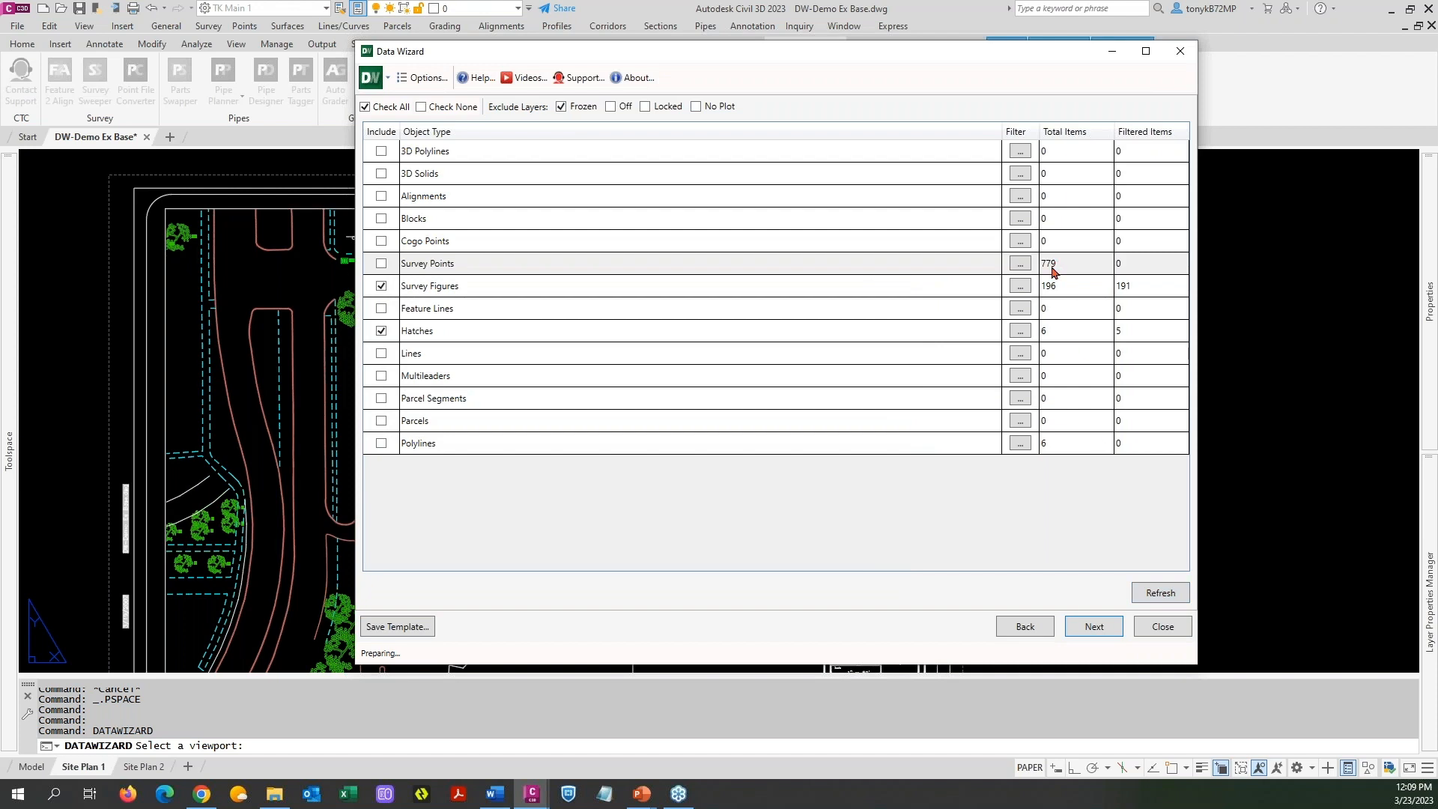
Set the Survey Points filter to weed duplicates for the raw descriptions TRD*,TRC*,CB*
click(1020, 263)
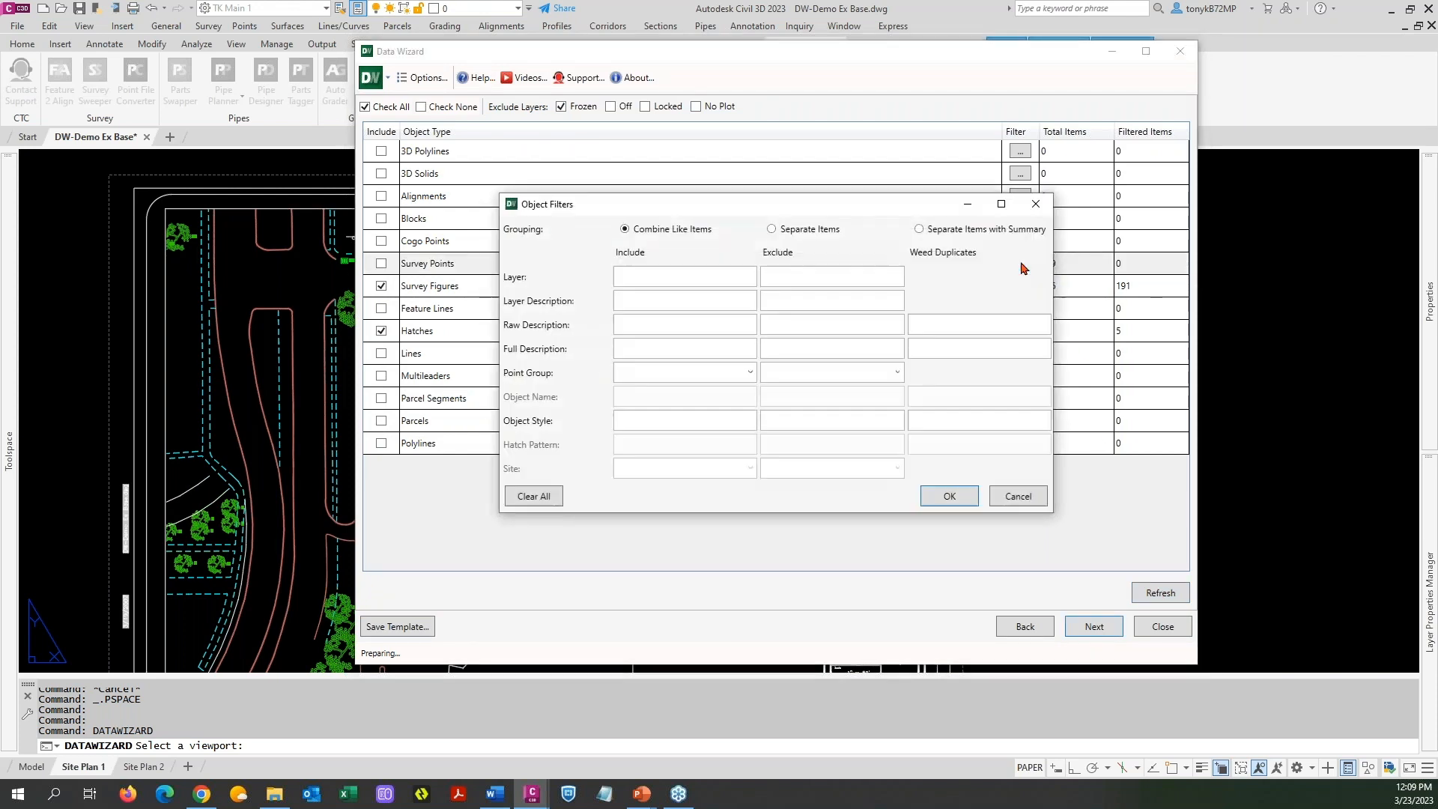
click(938, 328)
text(TRD*,TBC*,CB*)
click(940, 499)
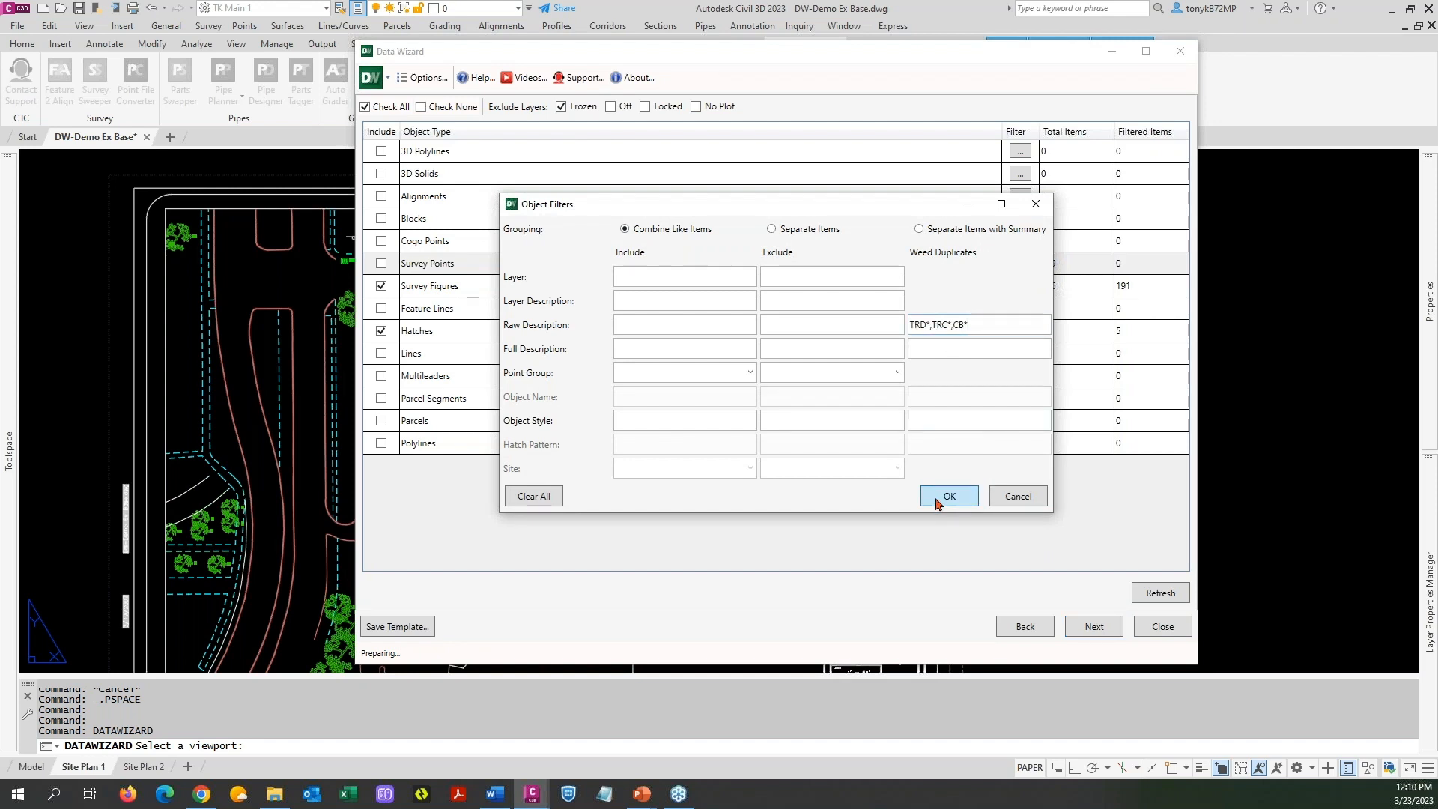
Include Survey Points in the table's object types and refresh the item counts
click(1163, 592)
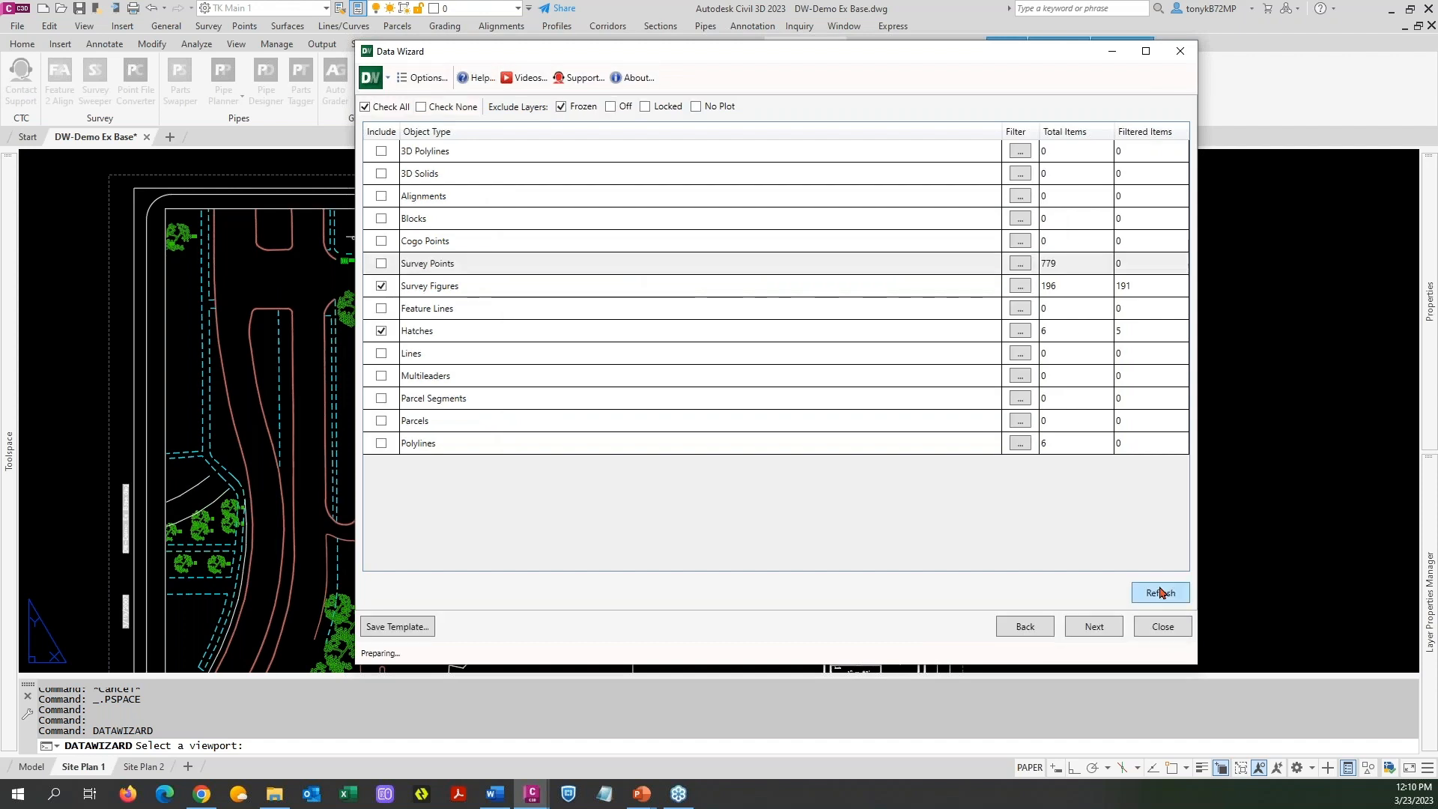
click(381, 263)
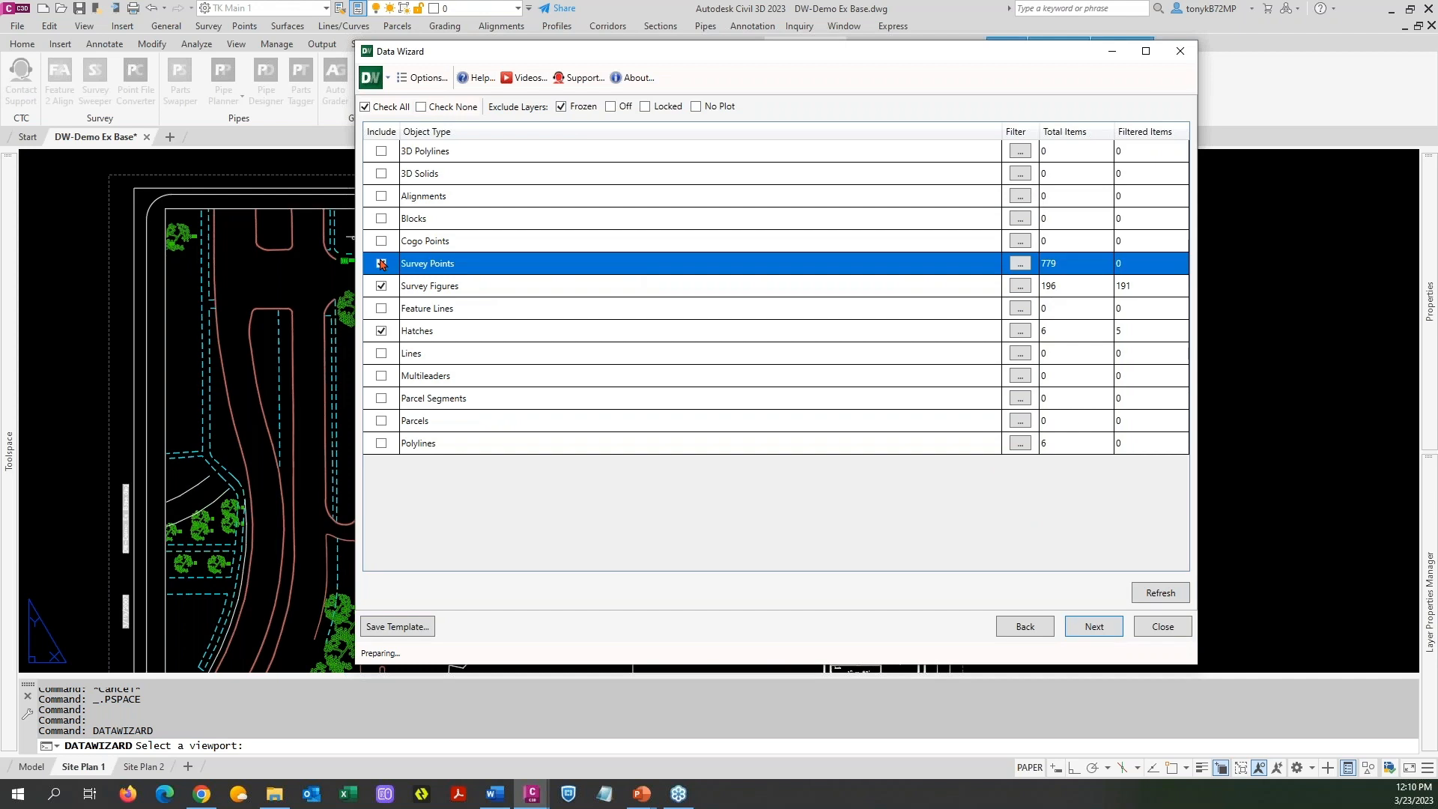
click(1159, 594)
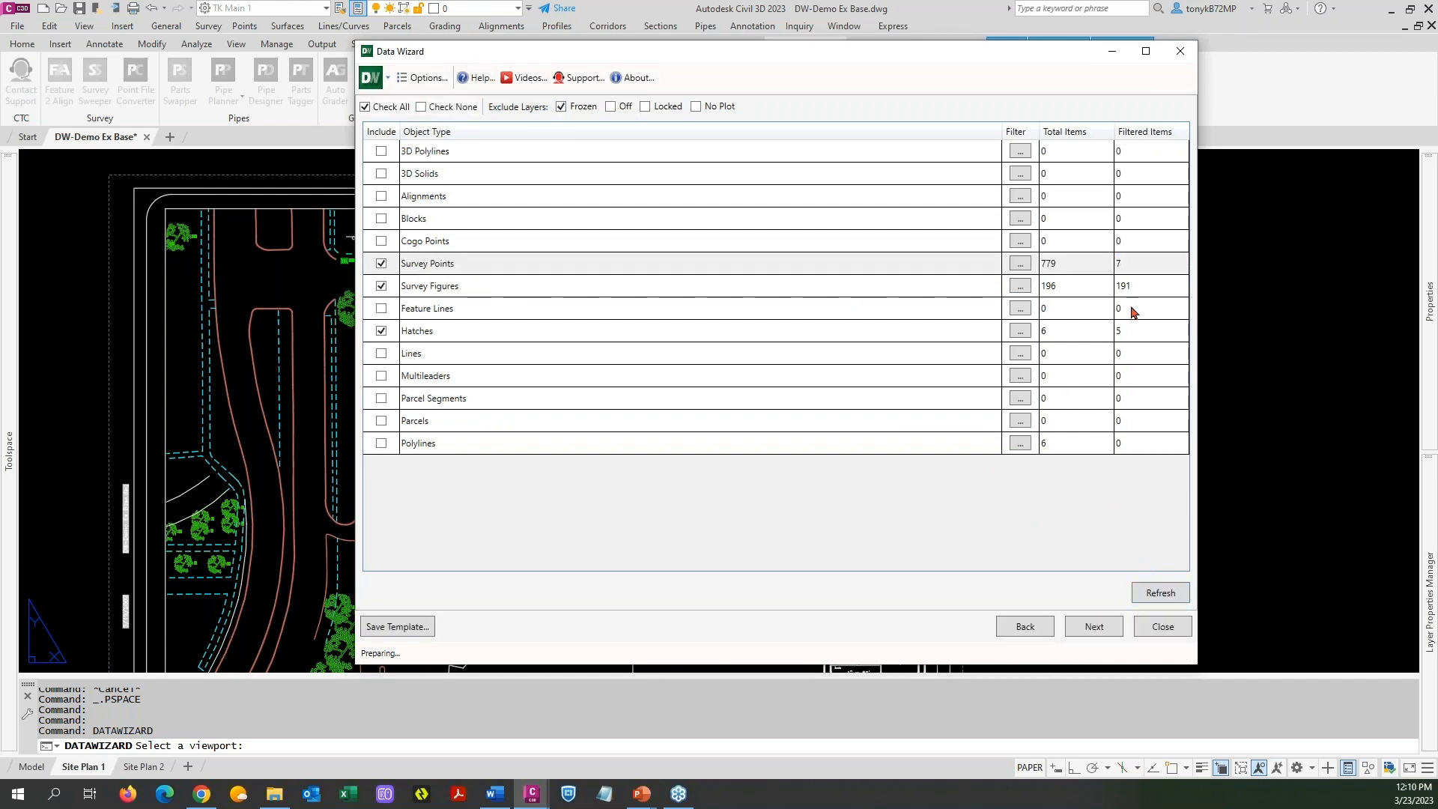
Remove the raw description duplicate weeding from the included Survey Points and refresh the counts for comparison
click(1020, 263)
click(997, 324)
drag(997, 323, 875, 326)
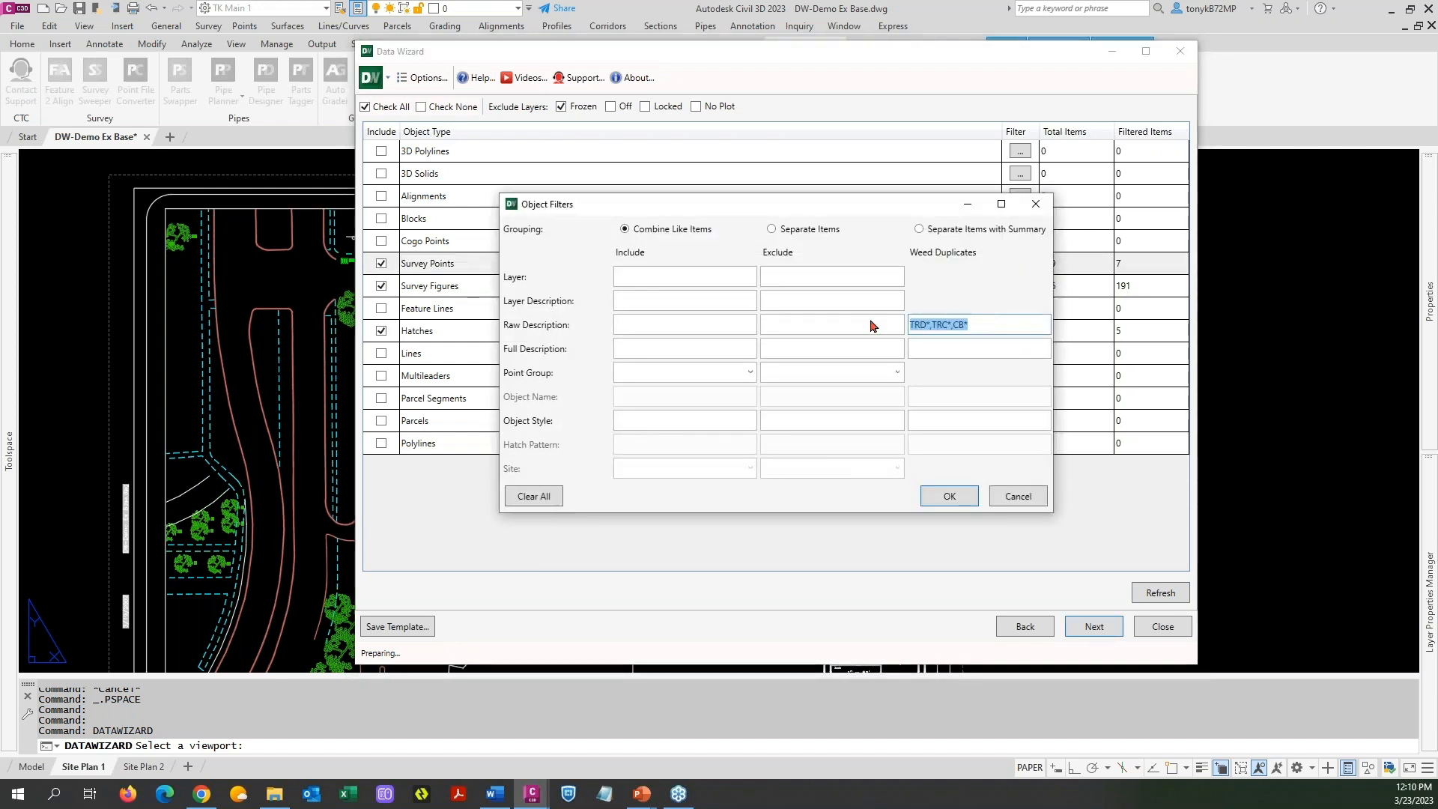
key(BackSpace)
click(950, 495)
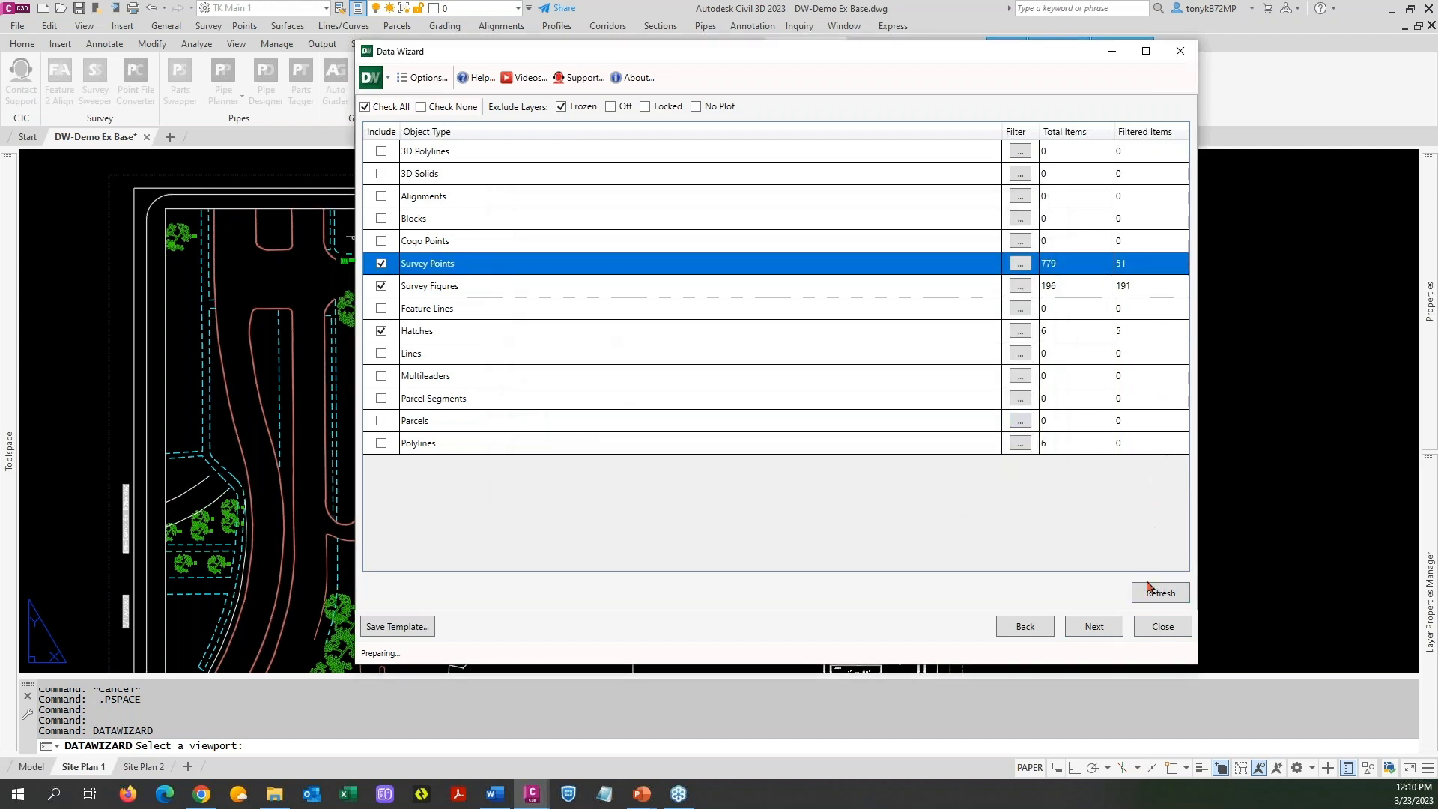
click(1146, 600)
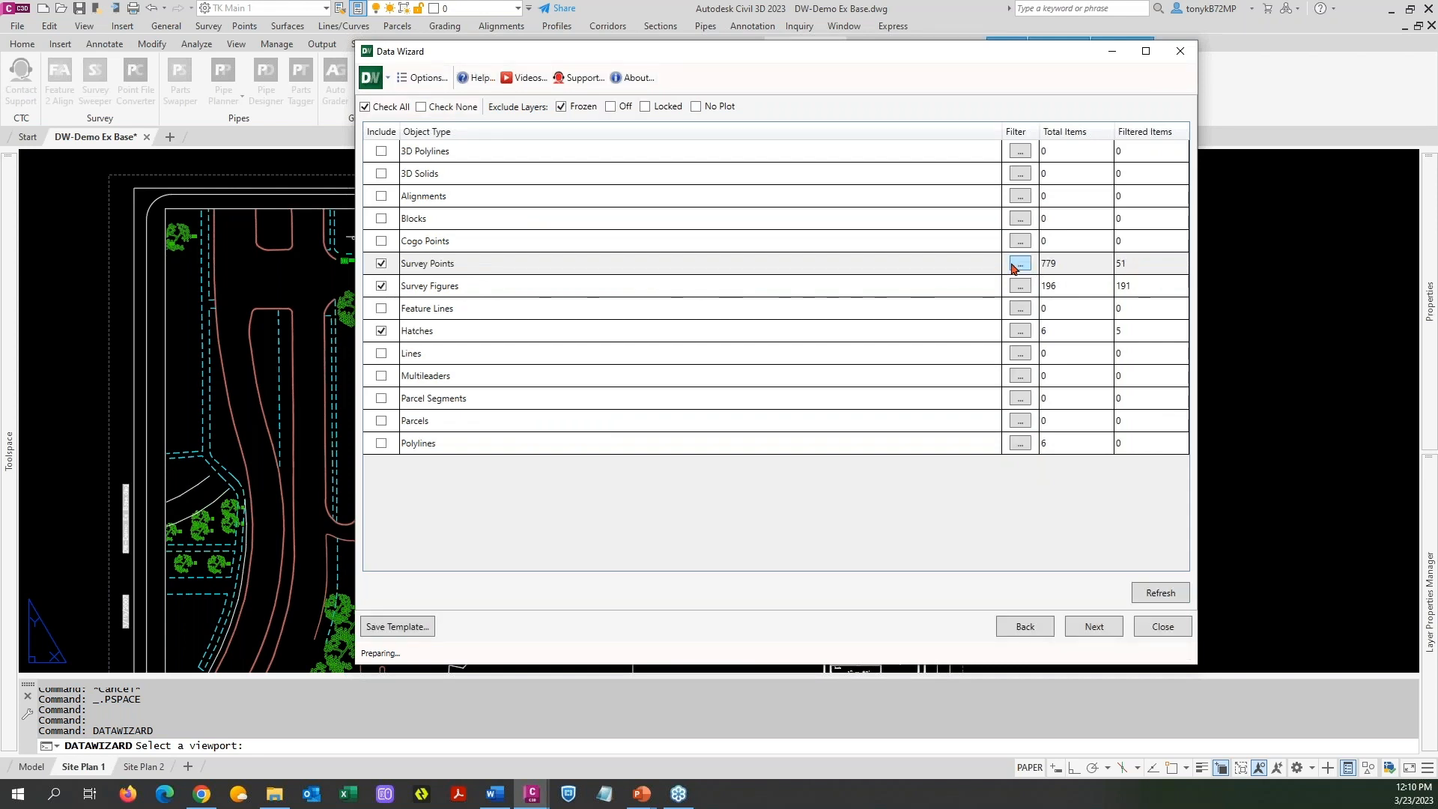
Restore TRD*,TRC*,CB* as the raw description Weed Duplicates filter for Survey Points
click(1019, 266)
click(944, 323)
key(ctrl+v)
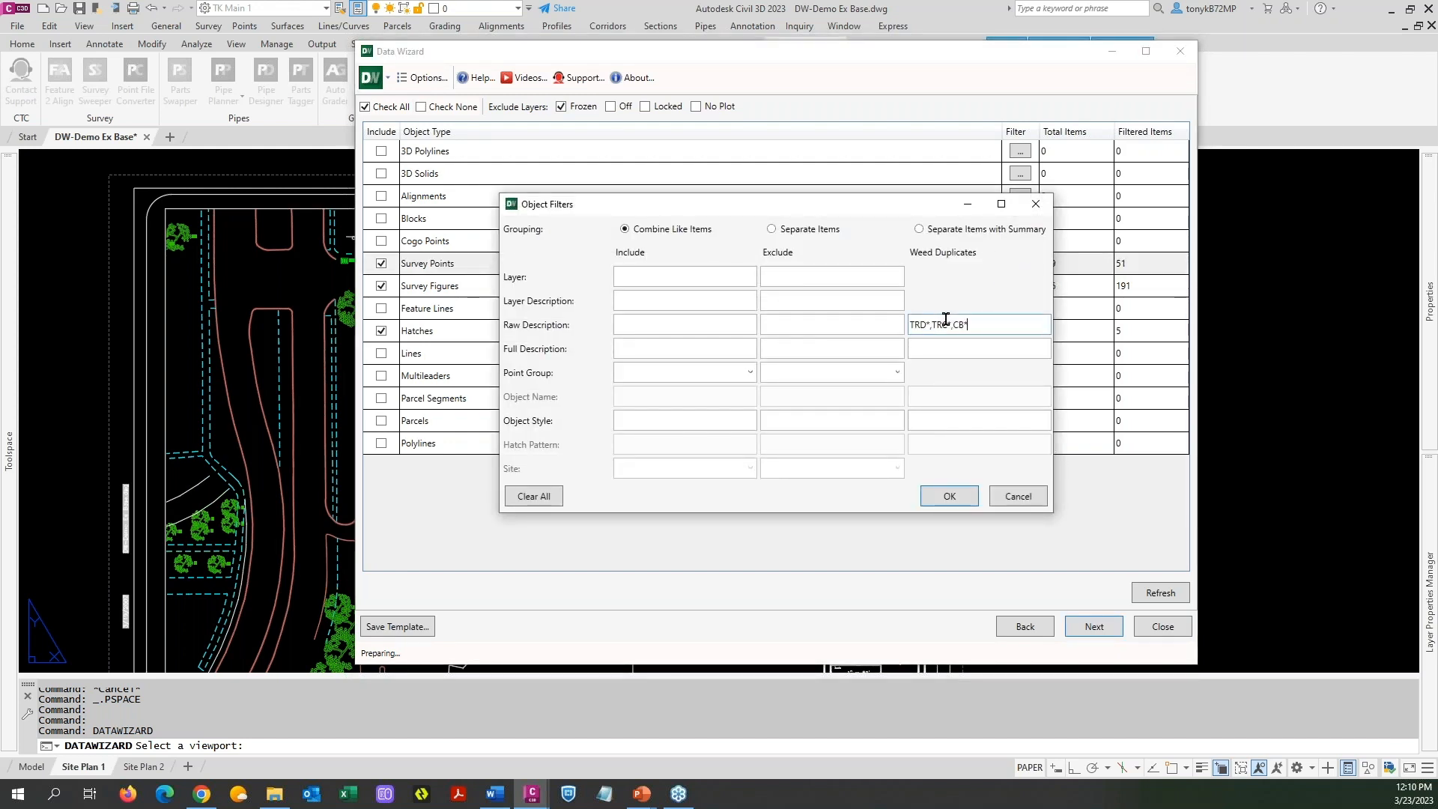
click(950, 496)
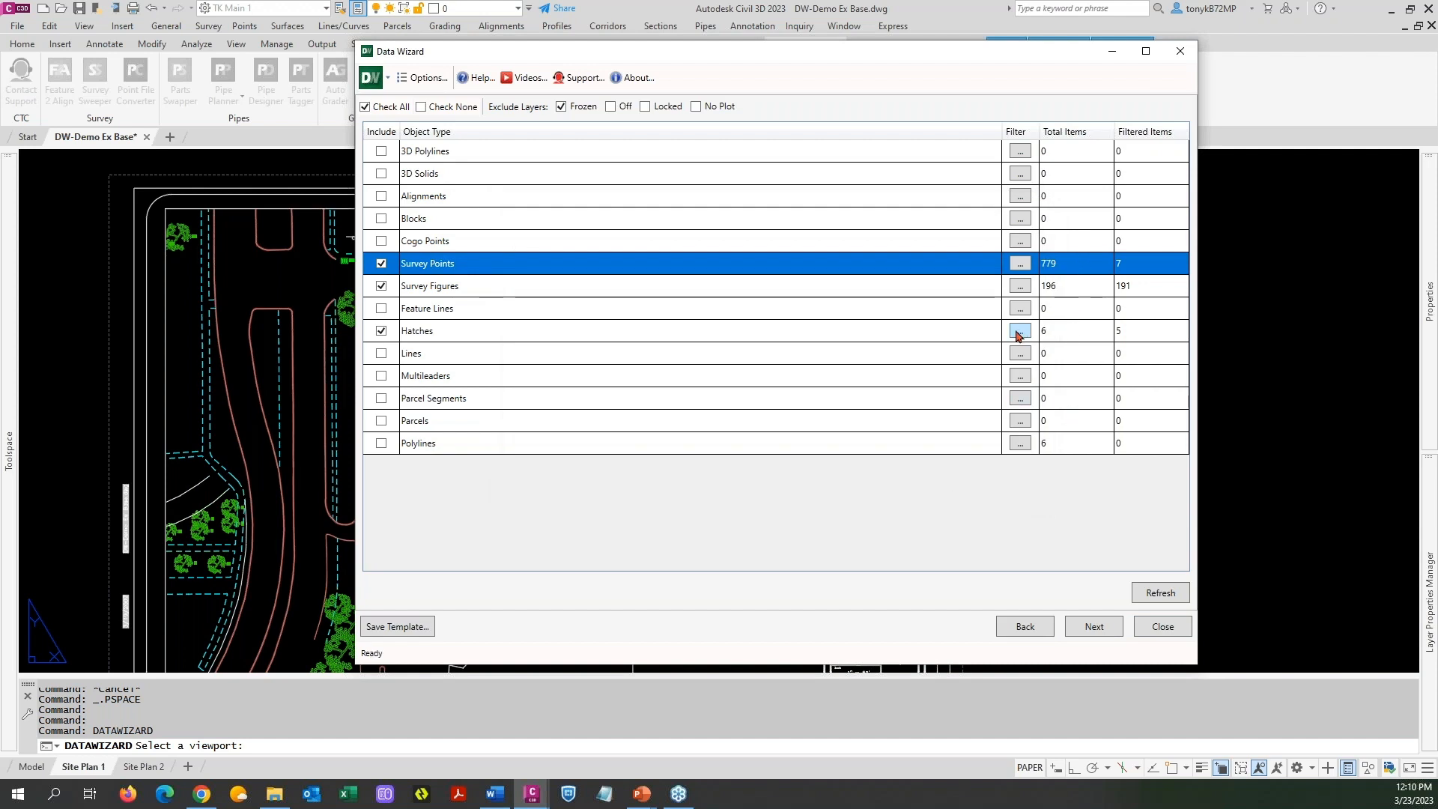
Recheck the Survey Points object filters and proceed to the list of objects for extraction
click(1093, 626)
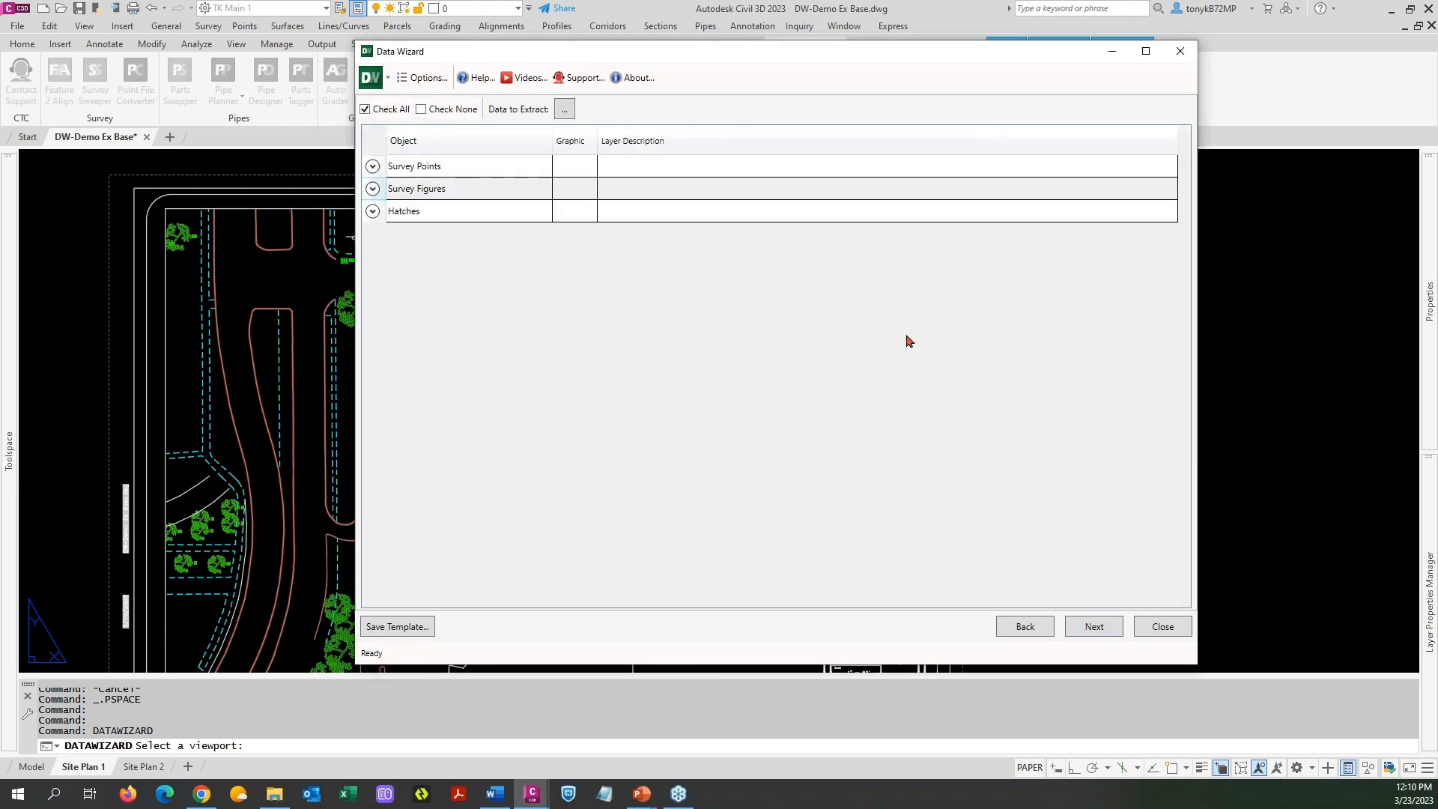
click(1025, 626)
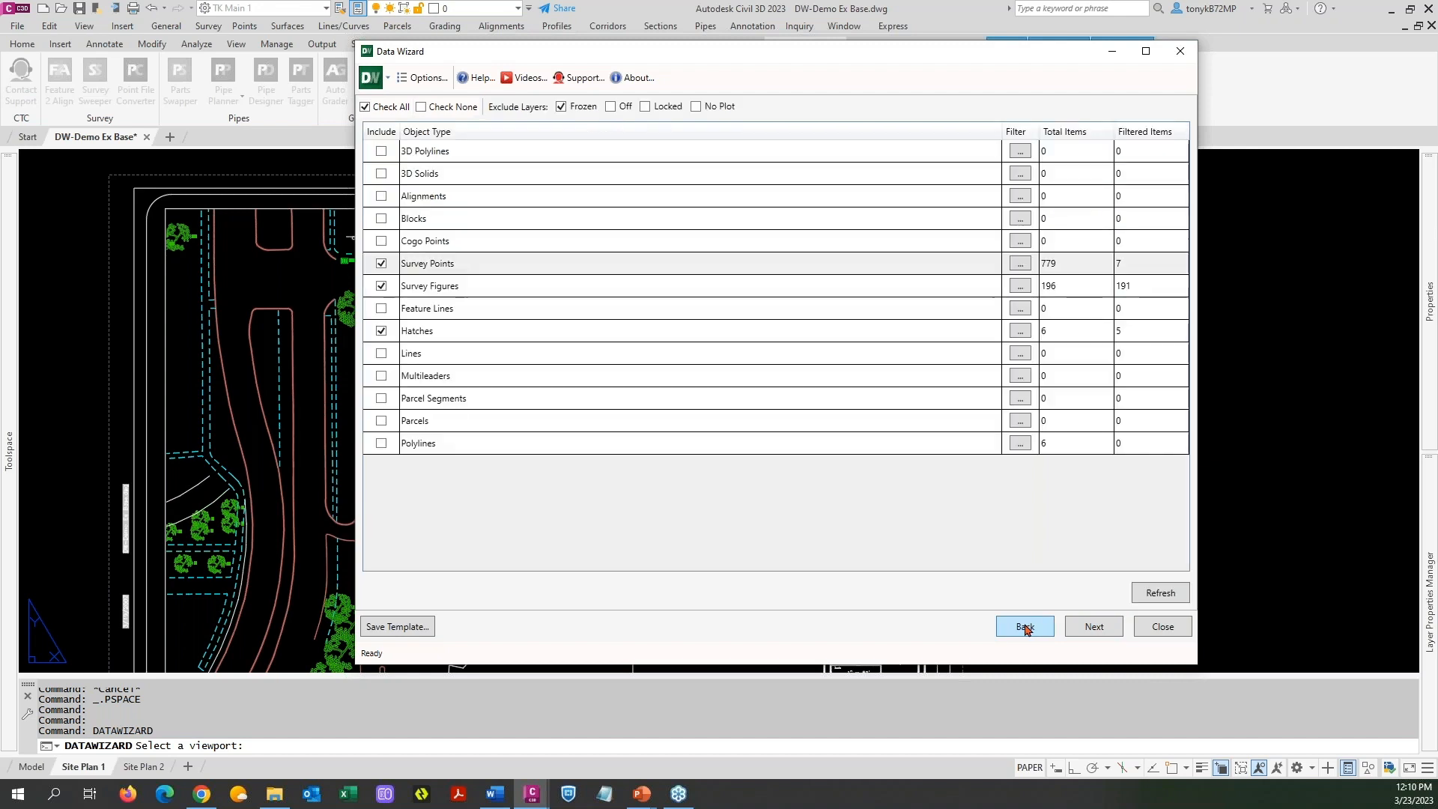
click(1020, 263)
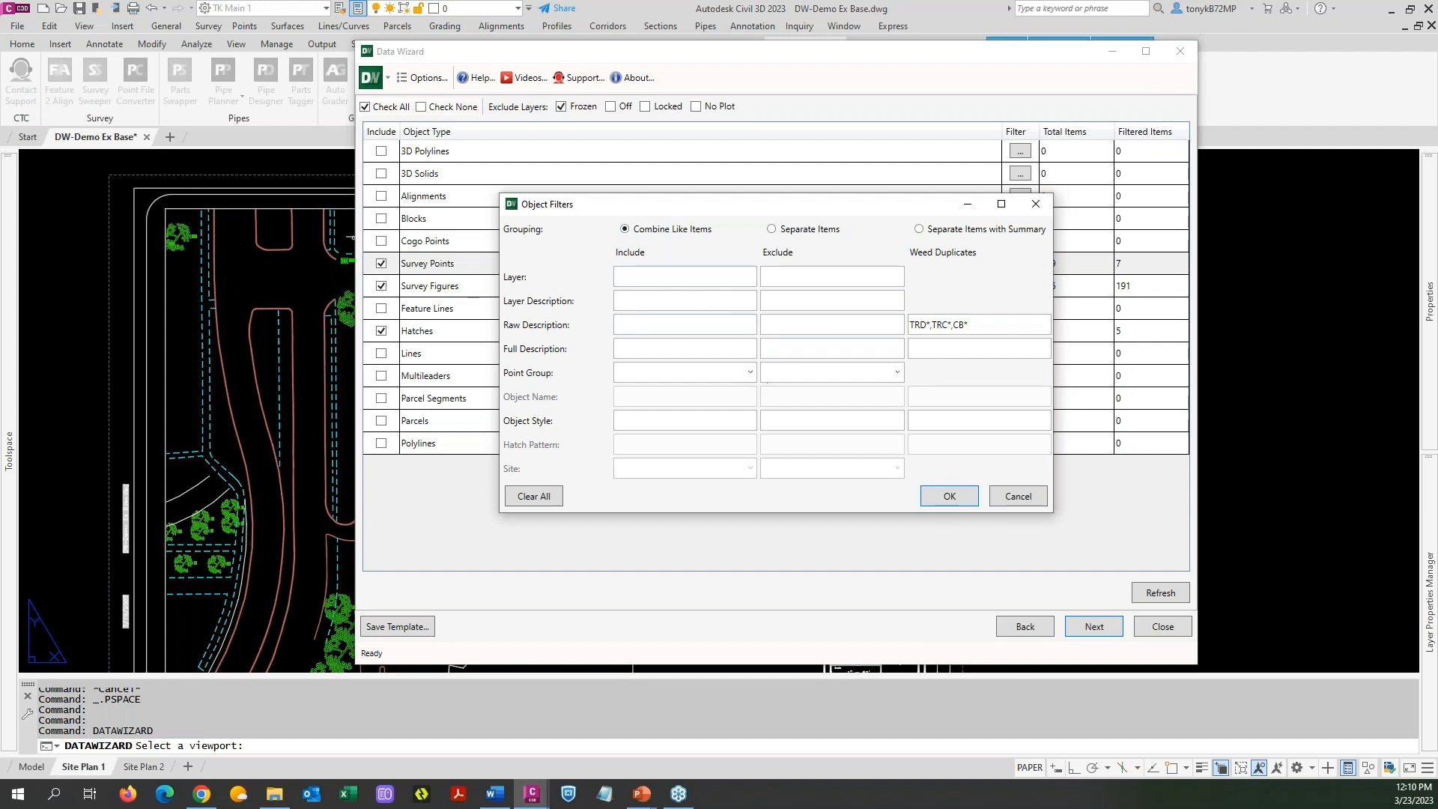
click(946, 496)
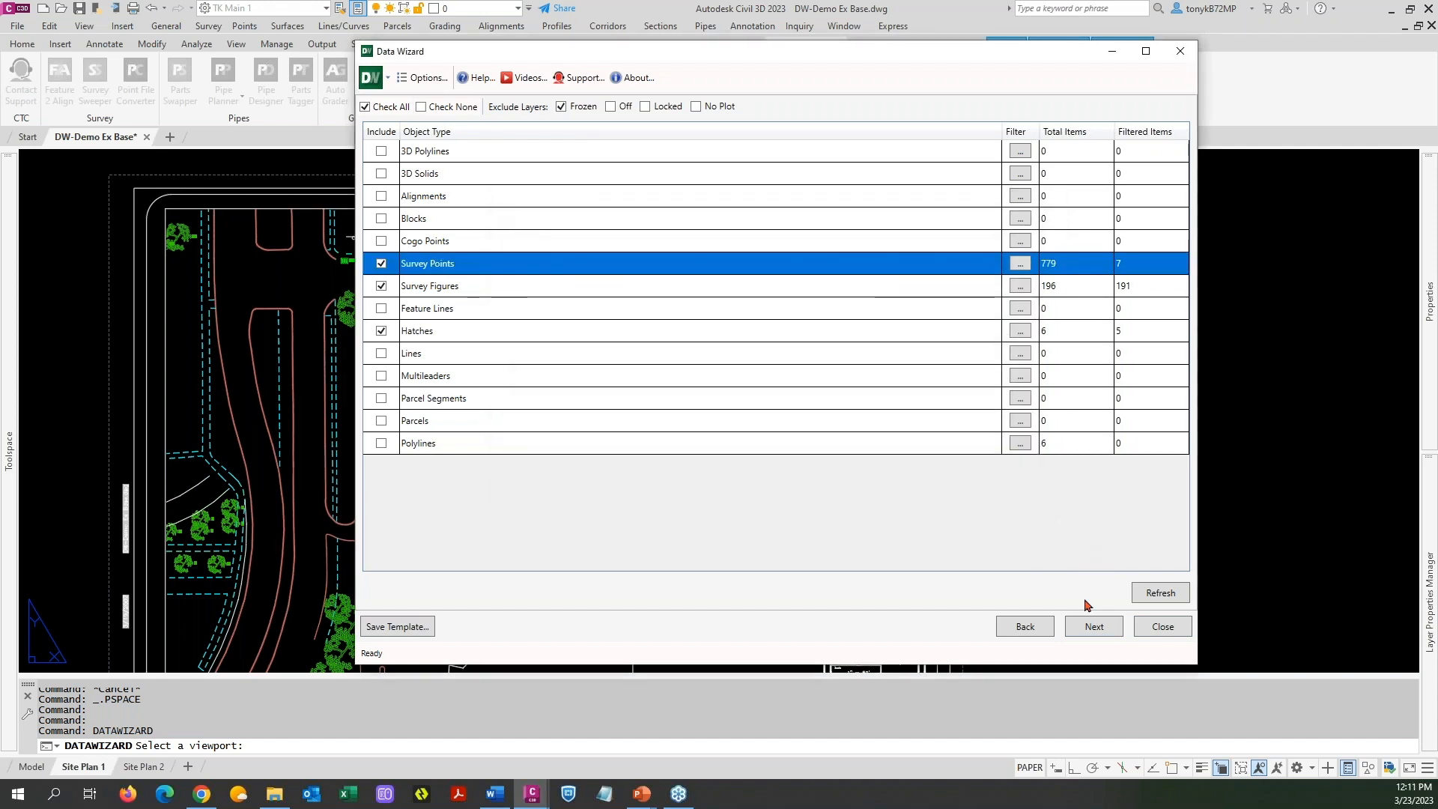
click(1093, 629)
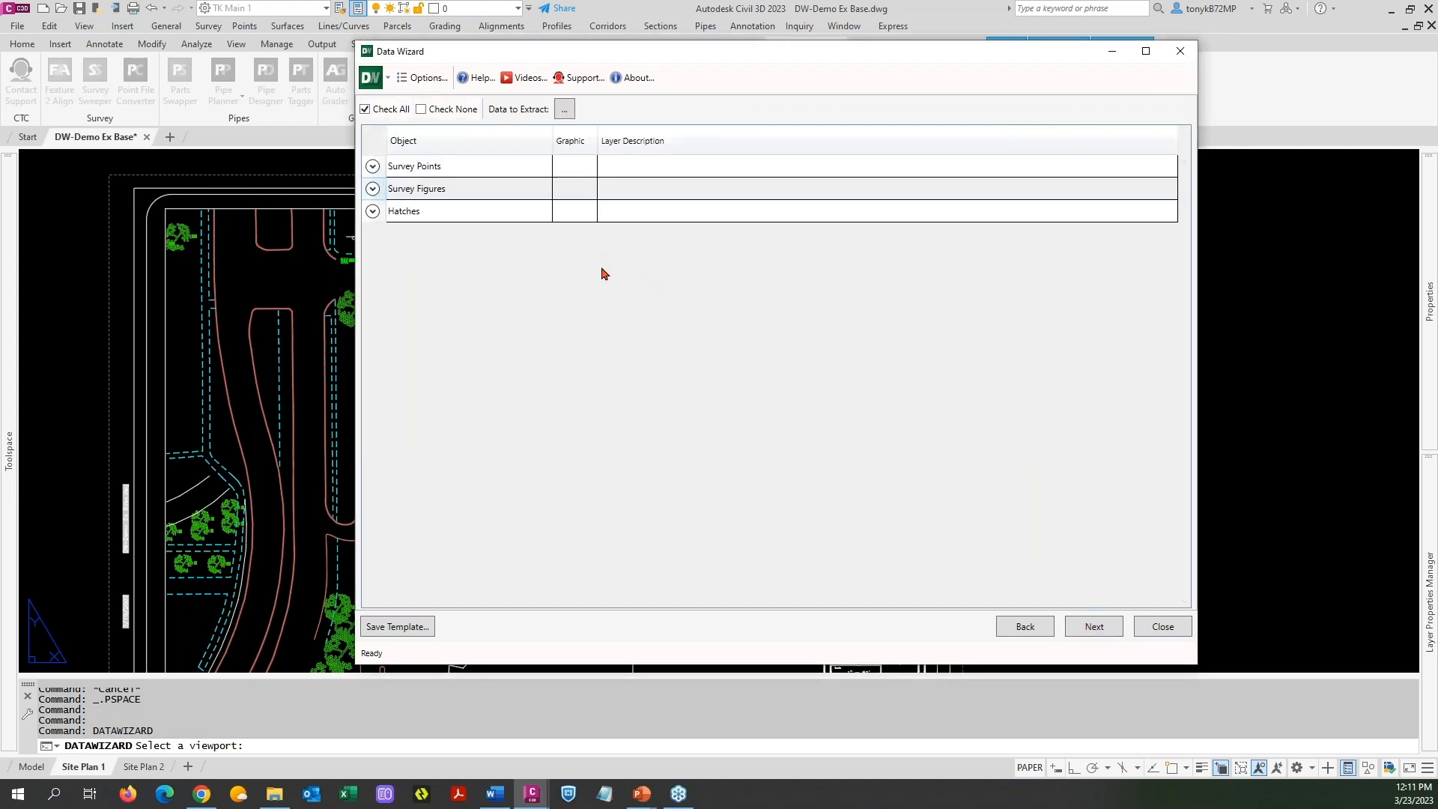
Add Raw Description and Full Description to the data to extract for the table
click(564, 109)
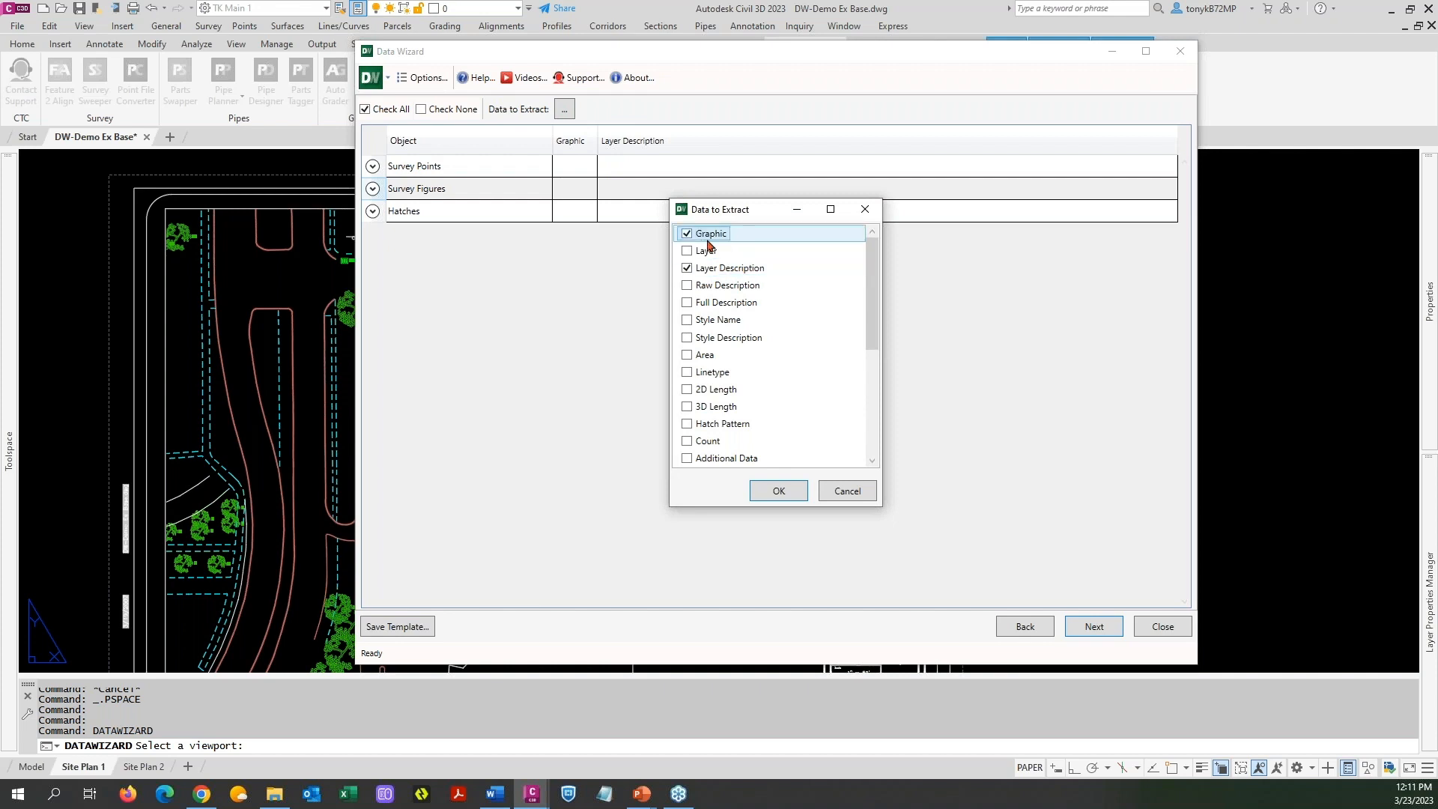
click(691, 290)
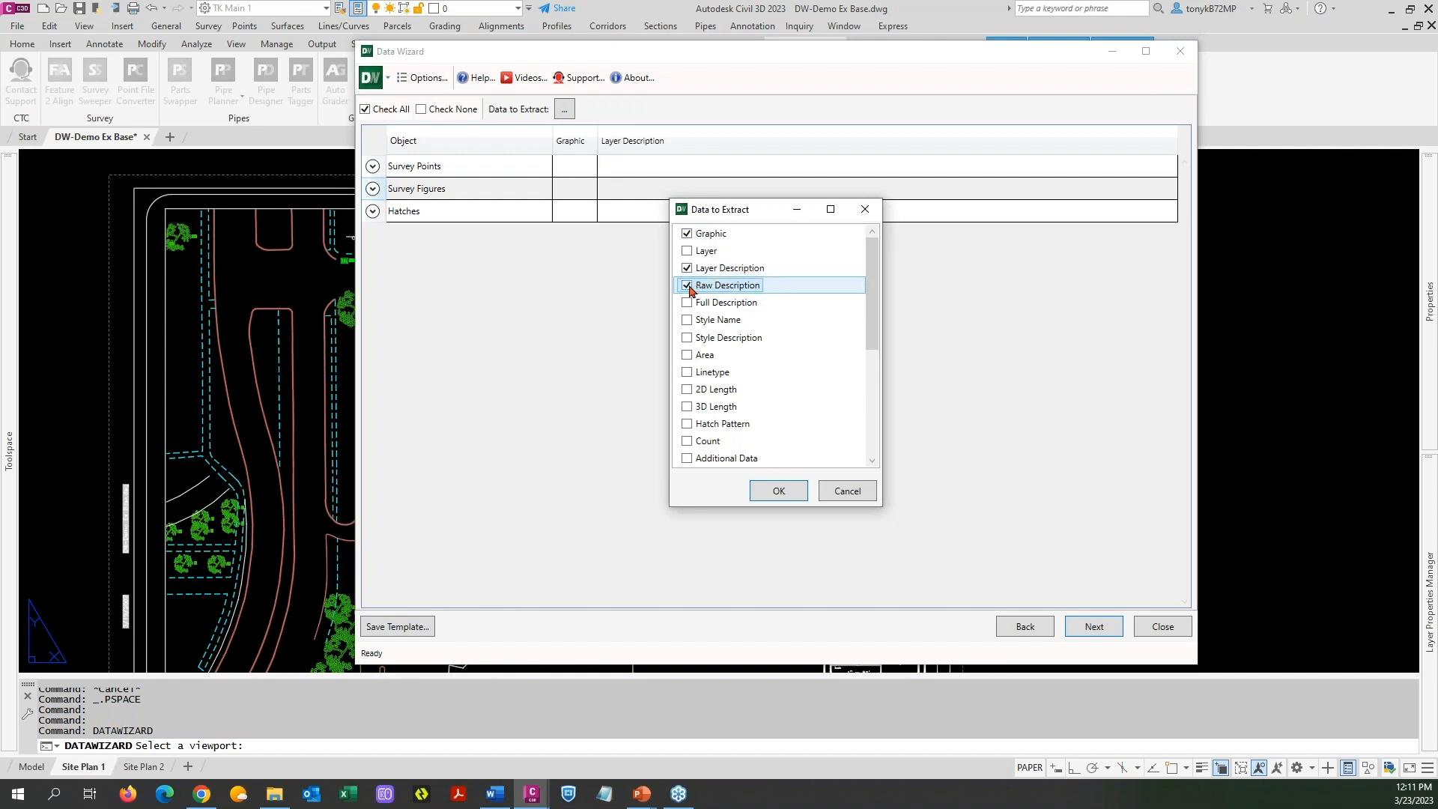
click(687, 304)
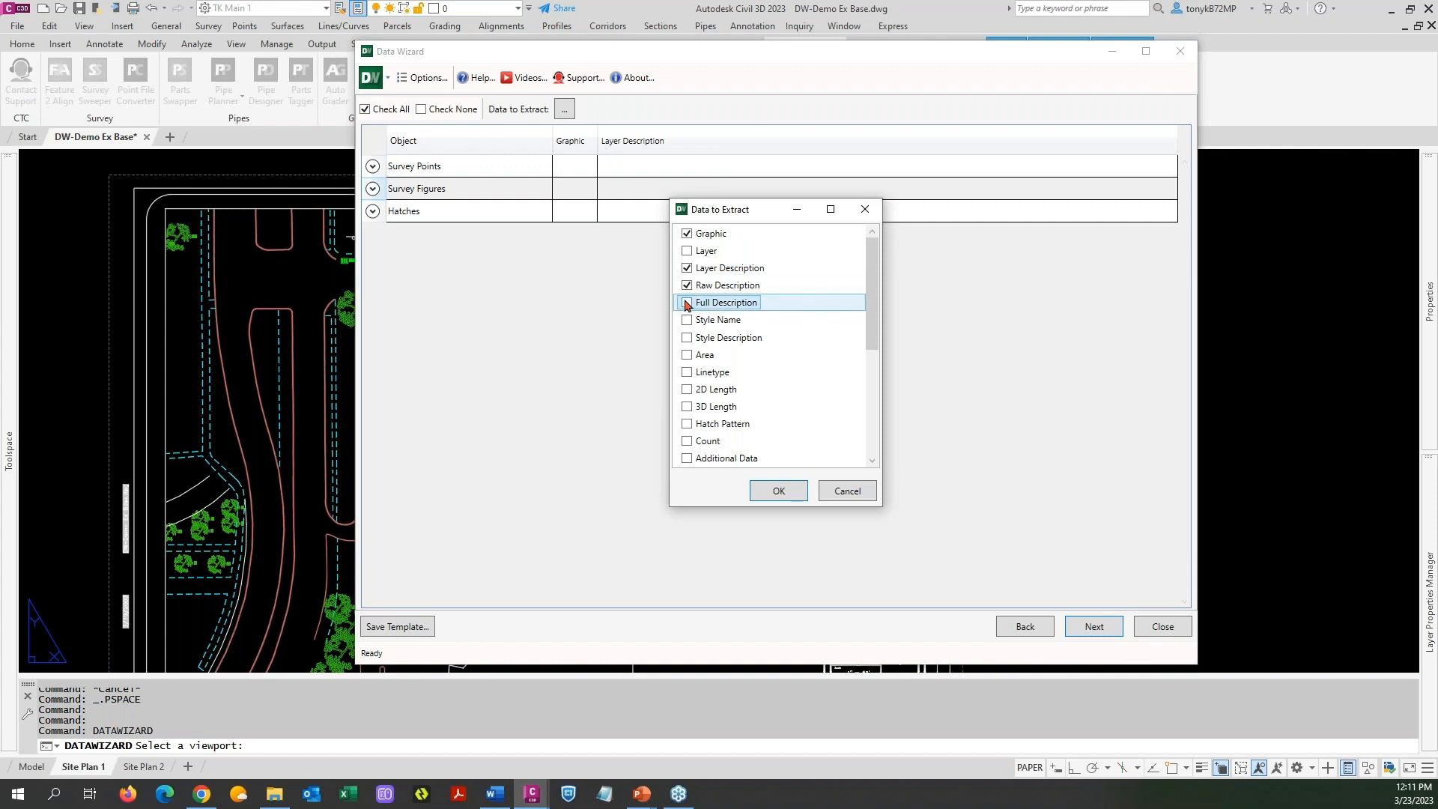
click(687, 303)
Add Additional Data and Custom Description to the extracted data and apply the selection
drag(869, 307, 865, 352)
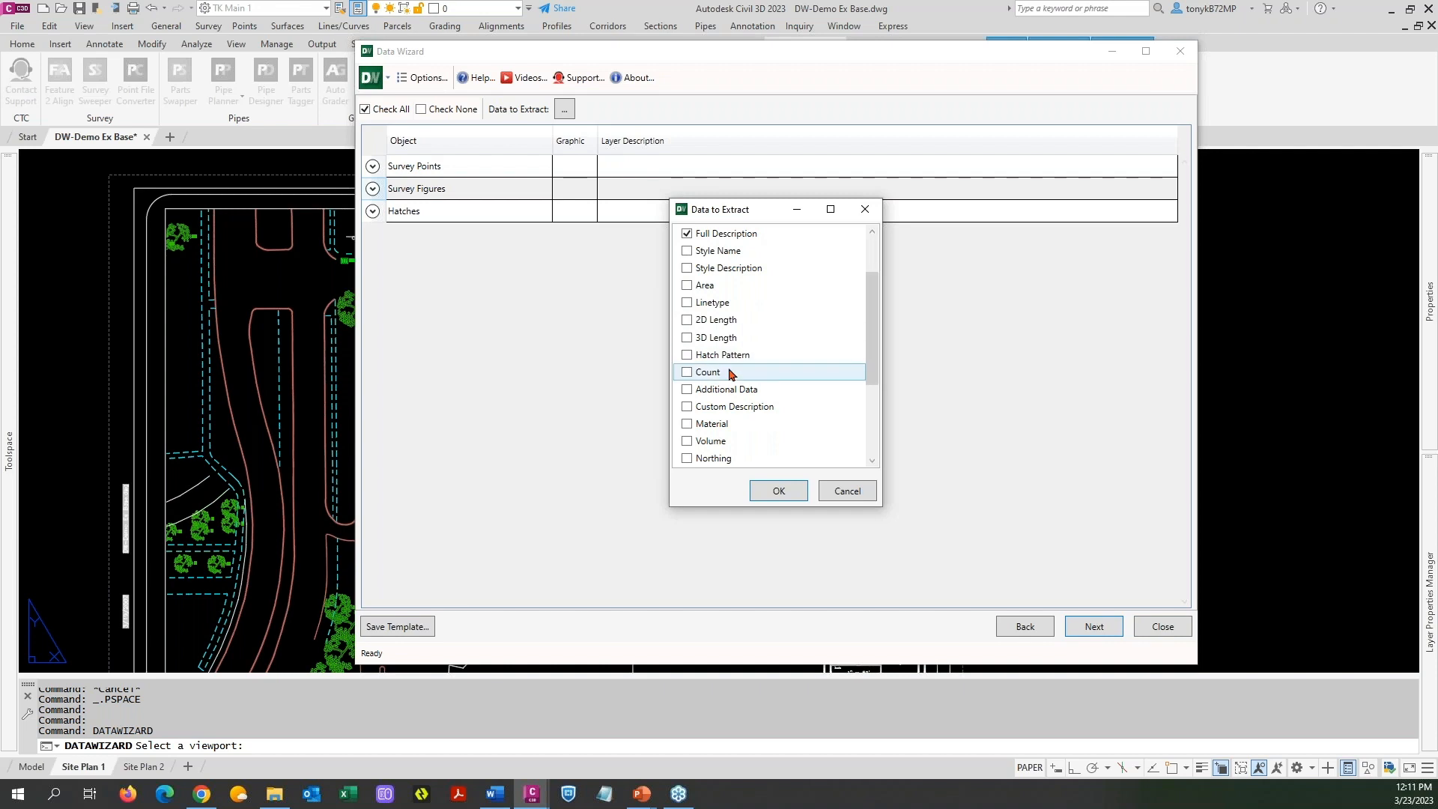
click(687, 388)
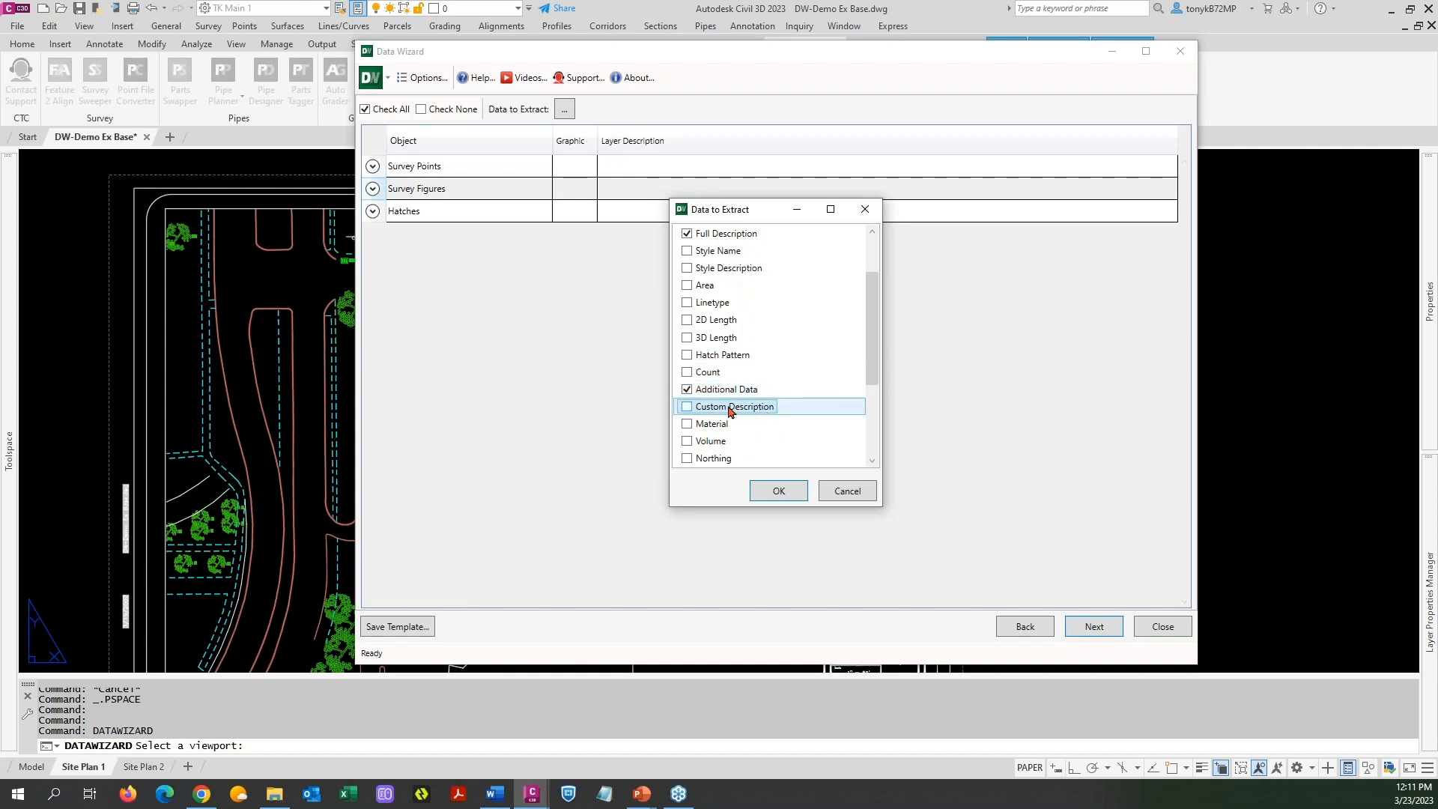
click(687, 406)
scroll(858, 386, down, 2)
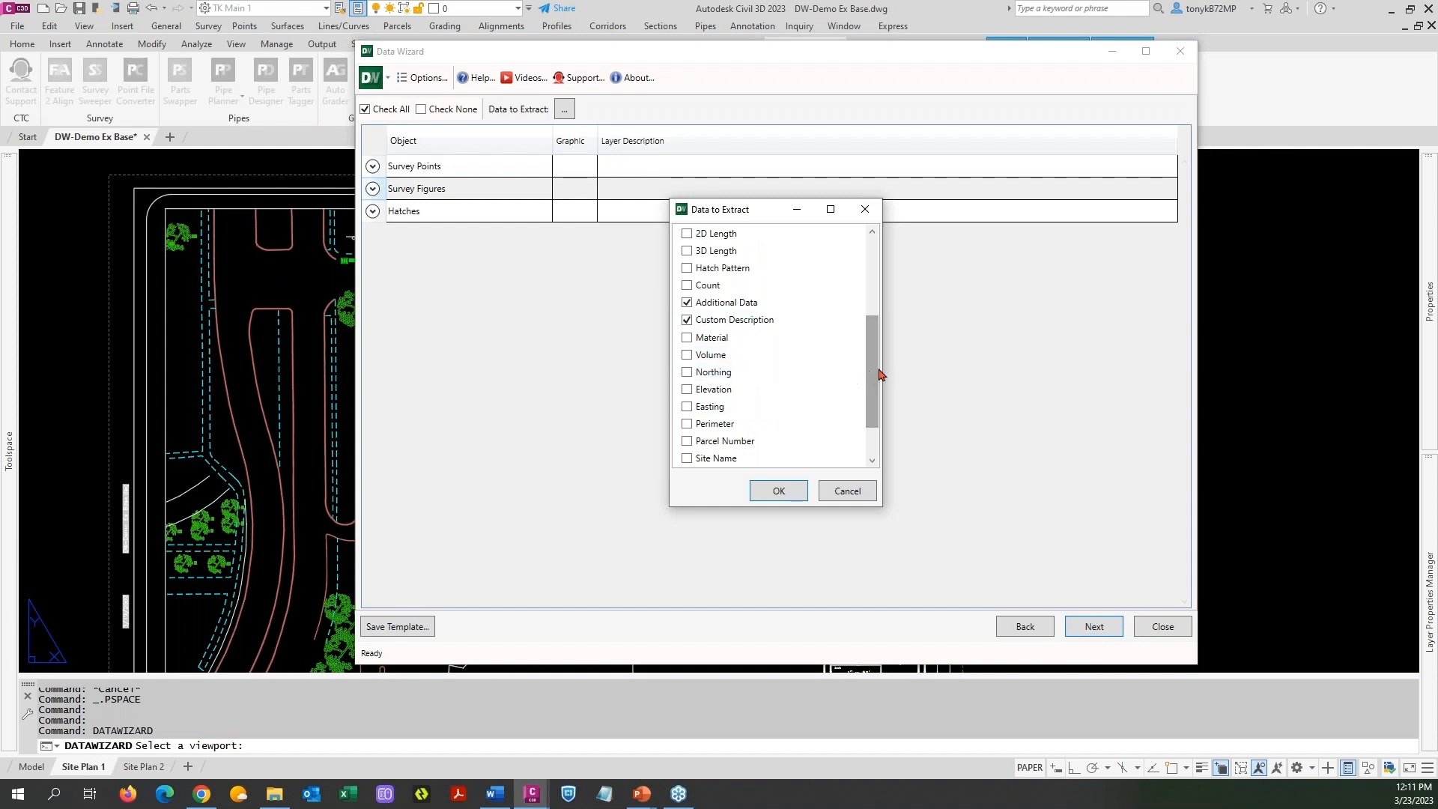
drag(880, 382, 867, 427)
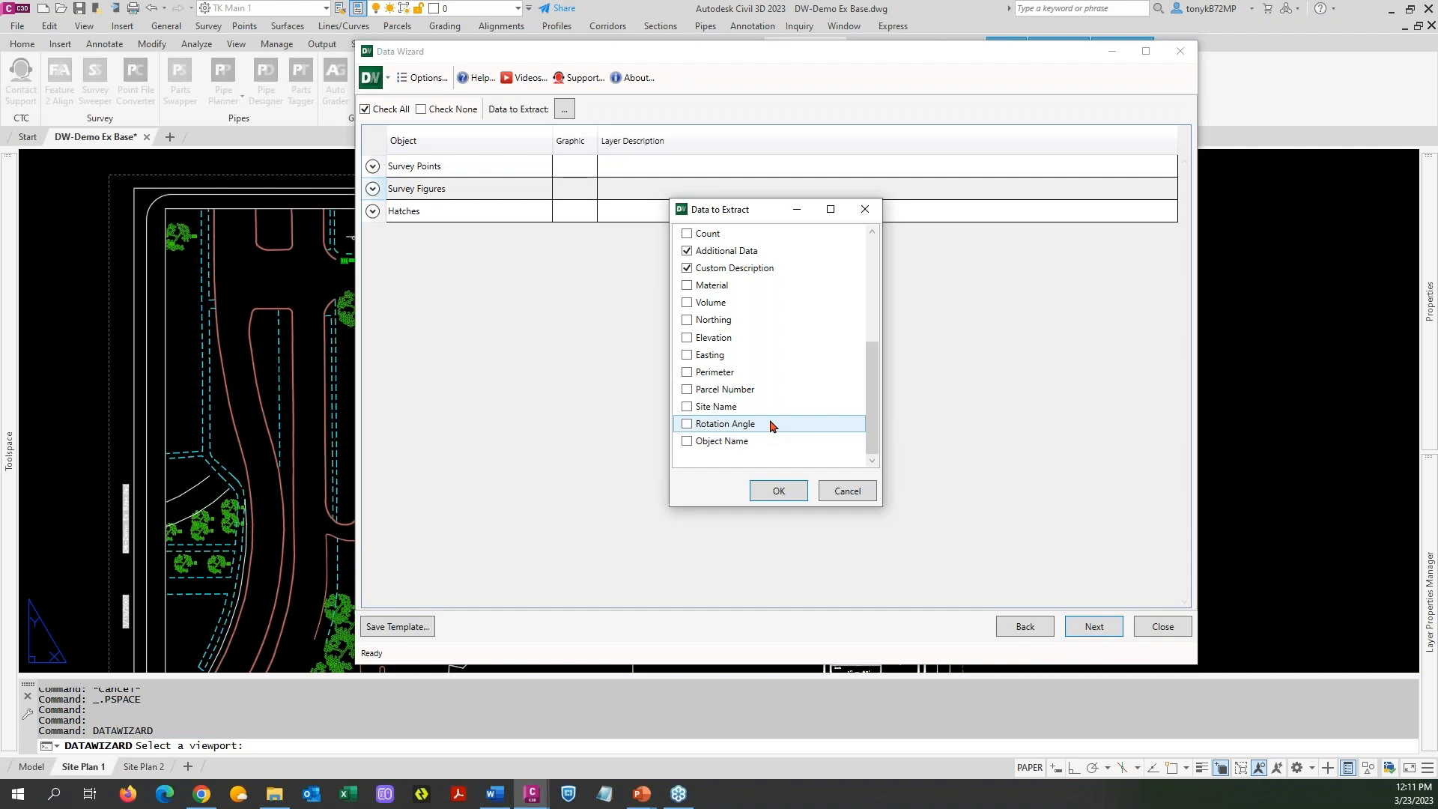
drag(871, 373, 858, 294)
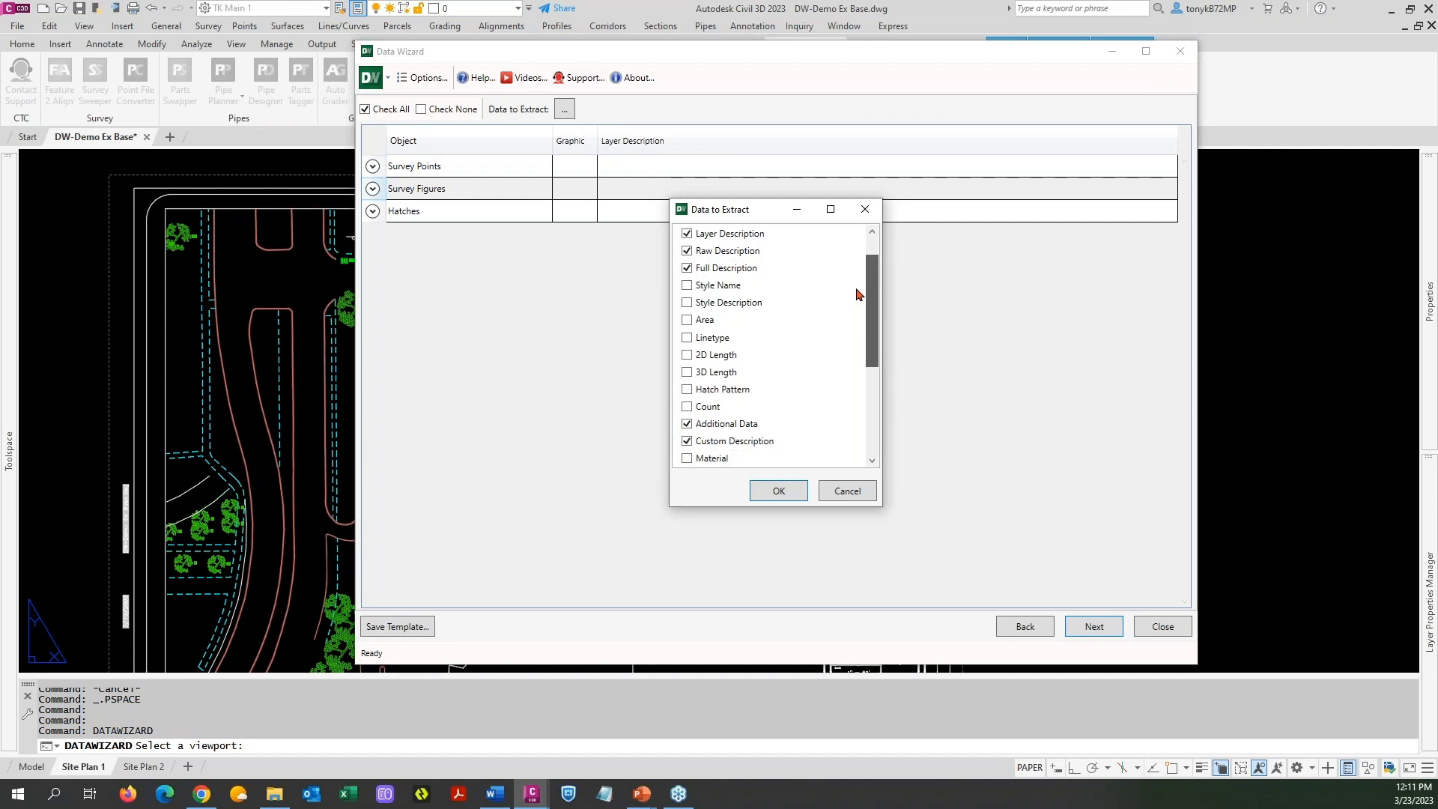
scroll(838, 280, down, 1)
drag(872, 294, 873, 251)
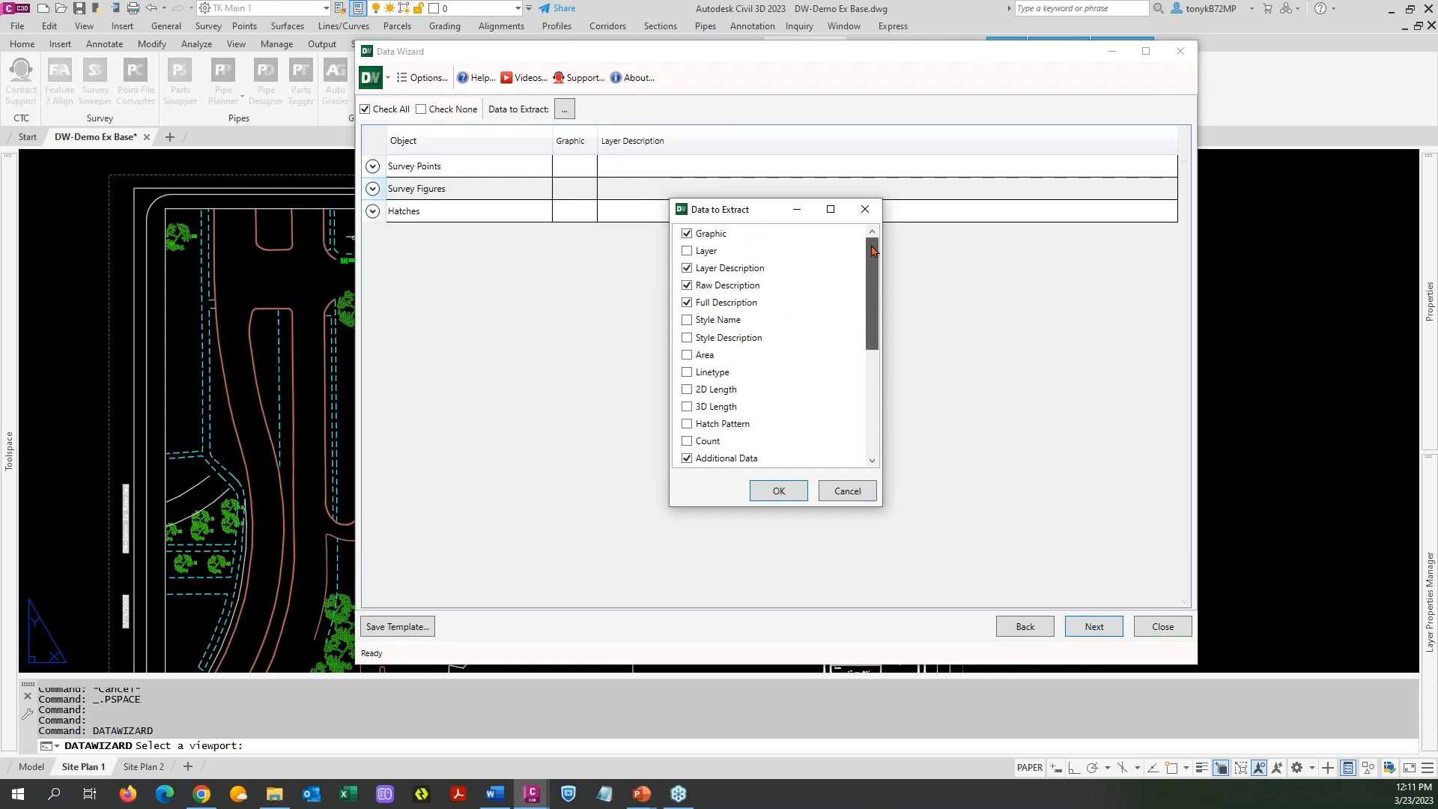
click(779, 492)
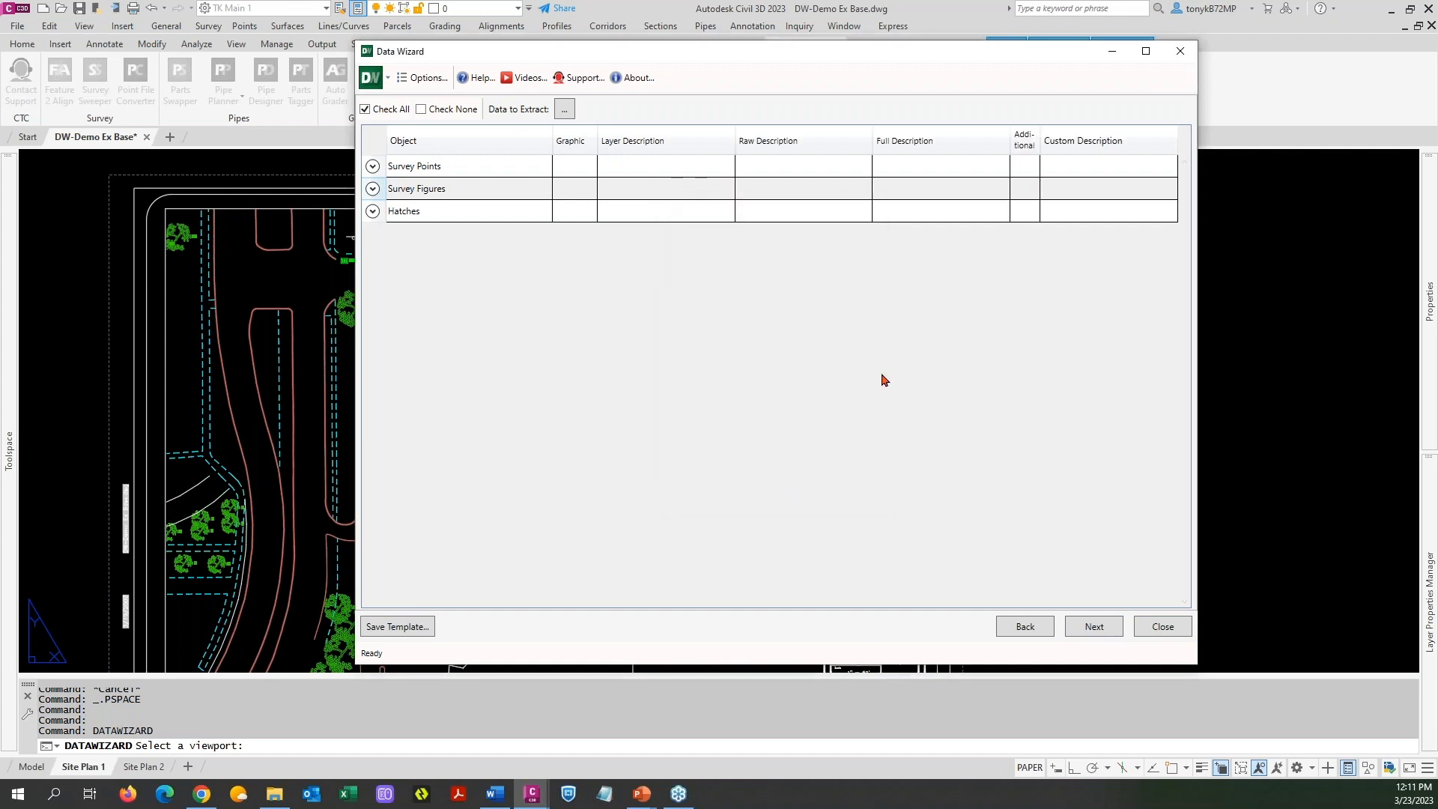
Expand the Survey Points, Survey Figures and Hatches groups and compare their entries with the drawing behind the dialog
click(370, 169)
click(372, 167)
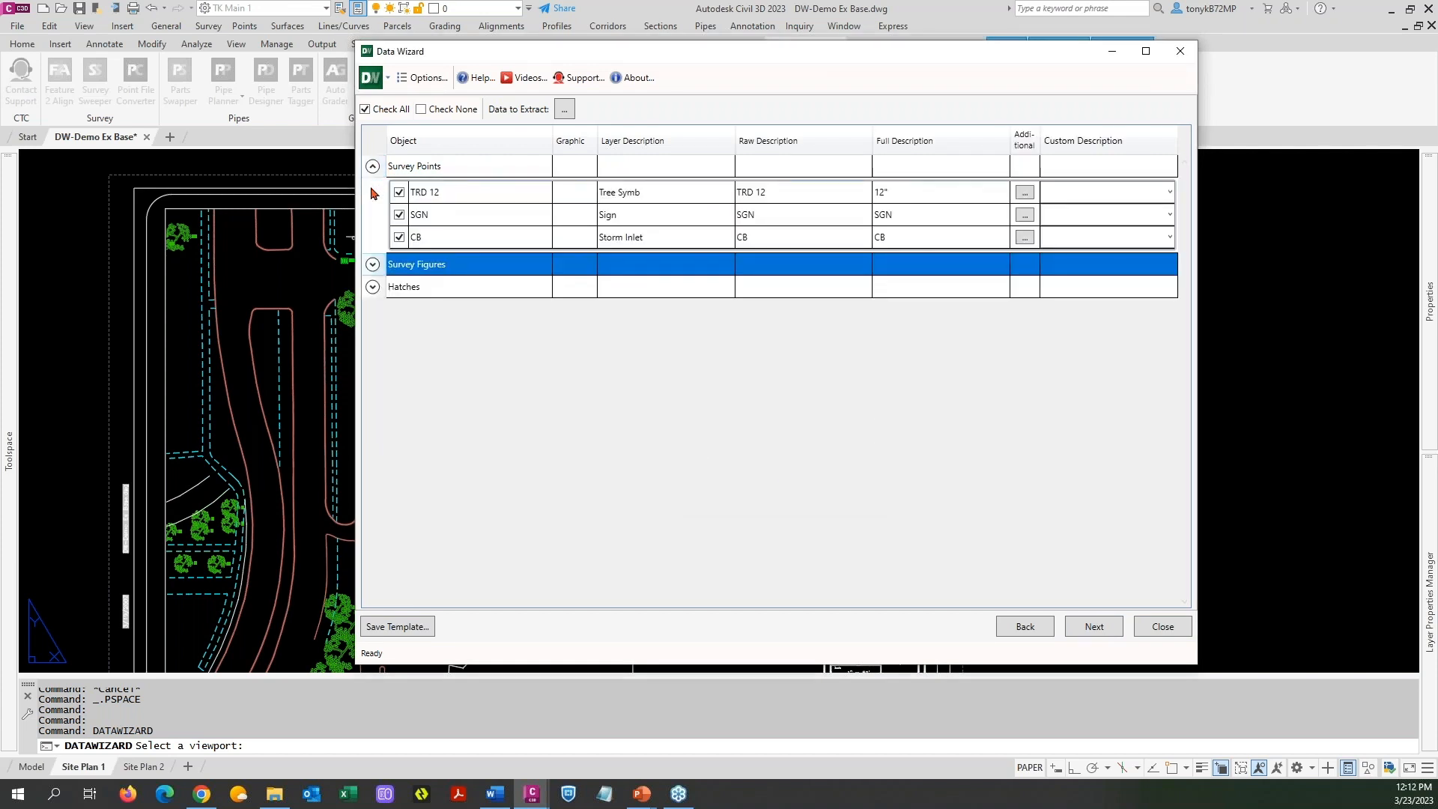
click(372, 264)
click(372, 384)
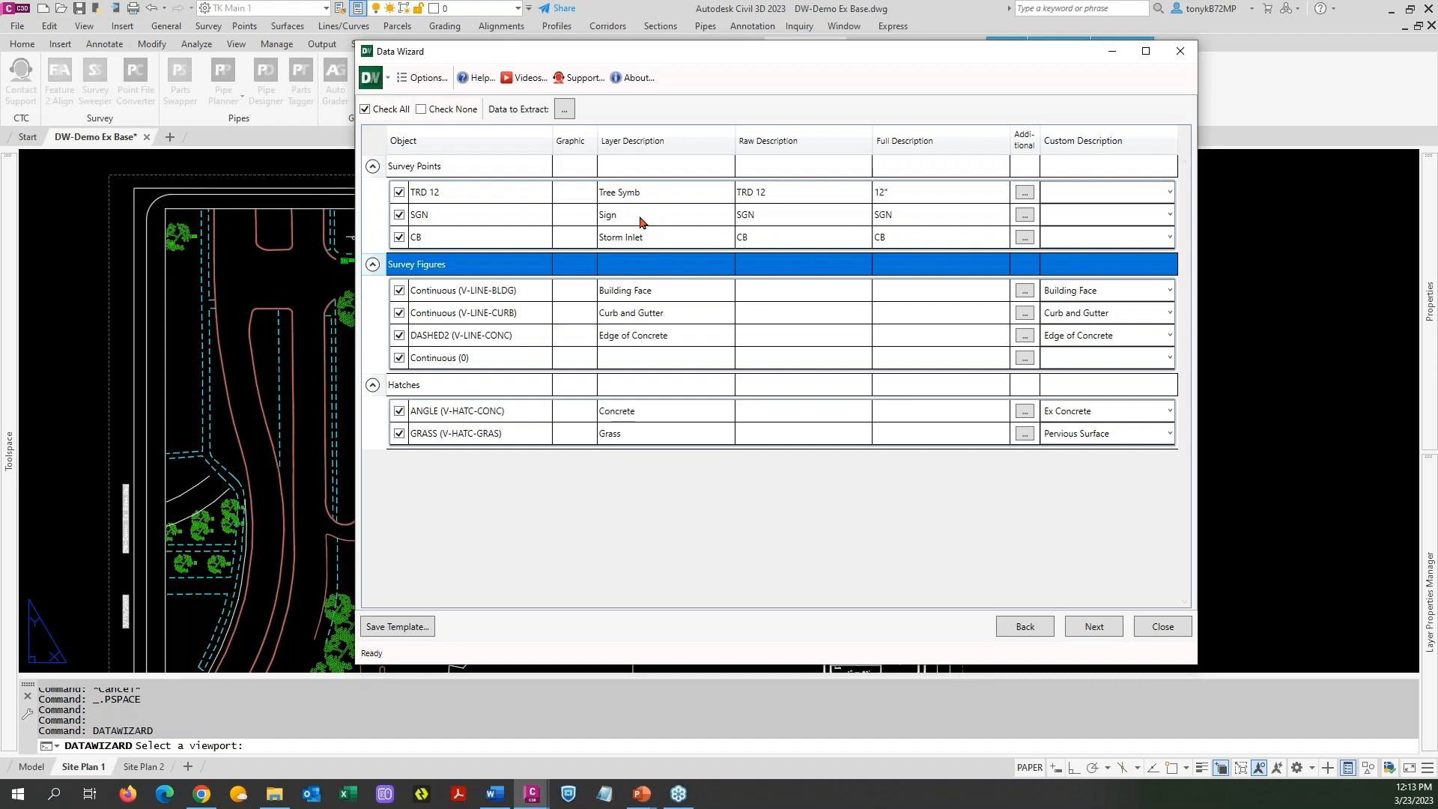
drag(668, 59, 874, 43)
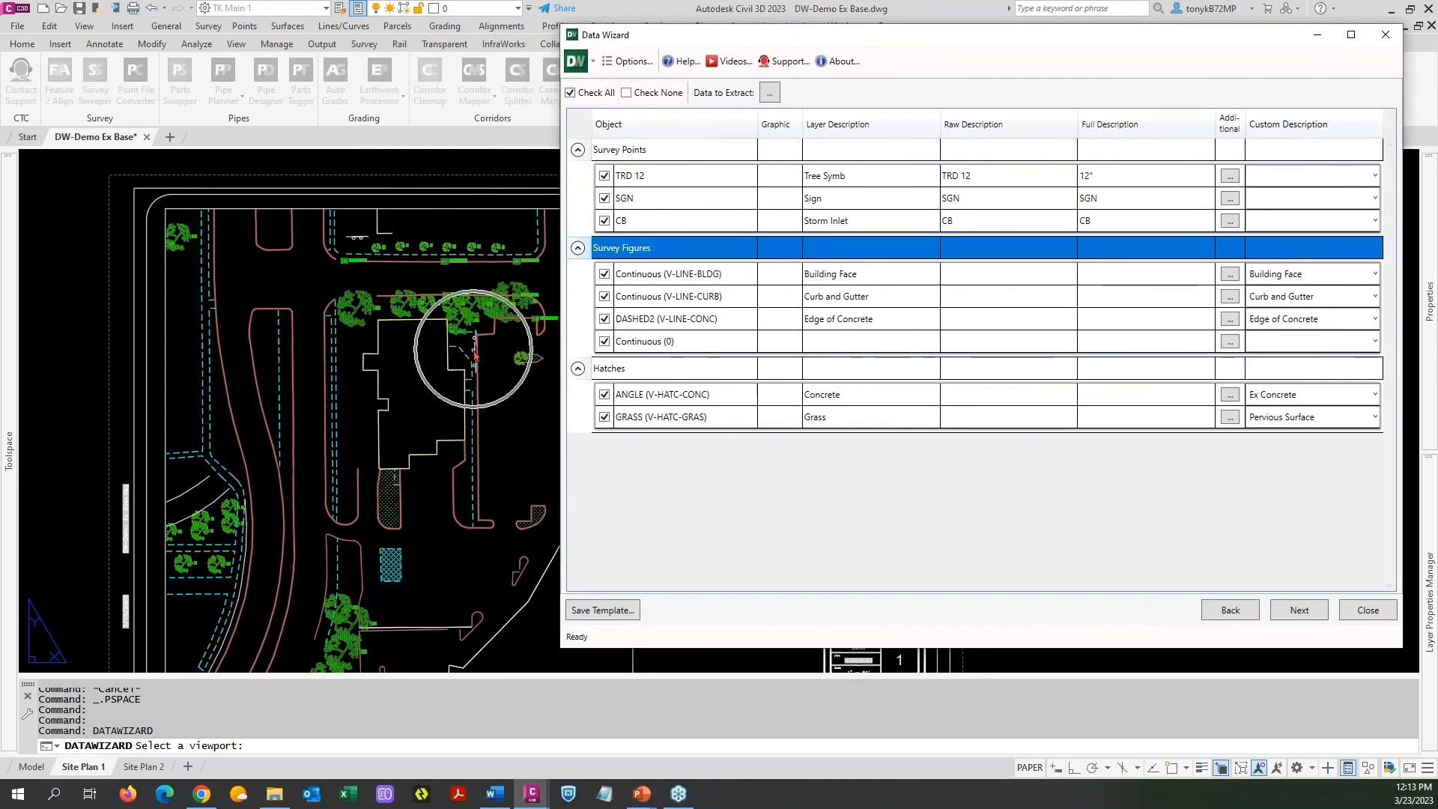
drag(968, 45, 868, 50)
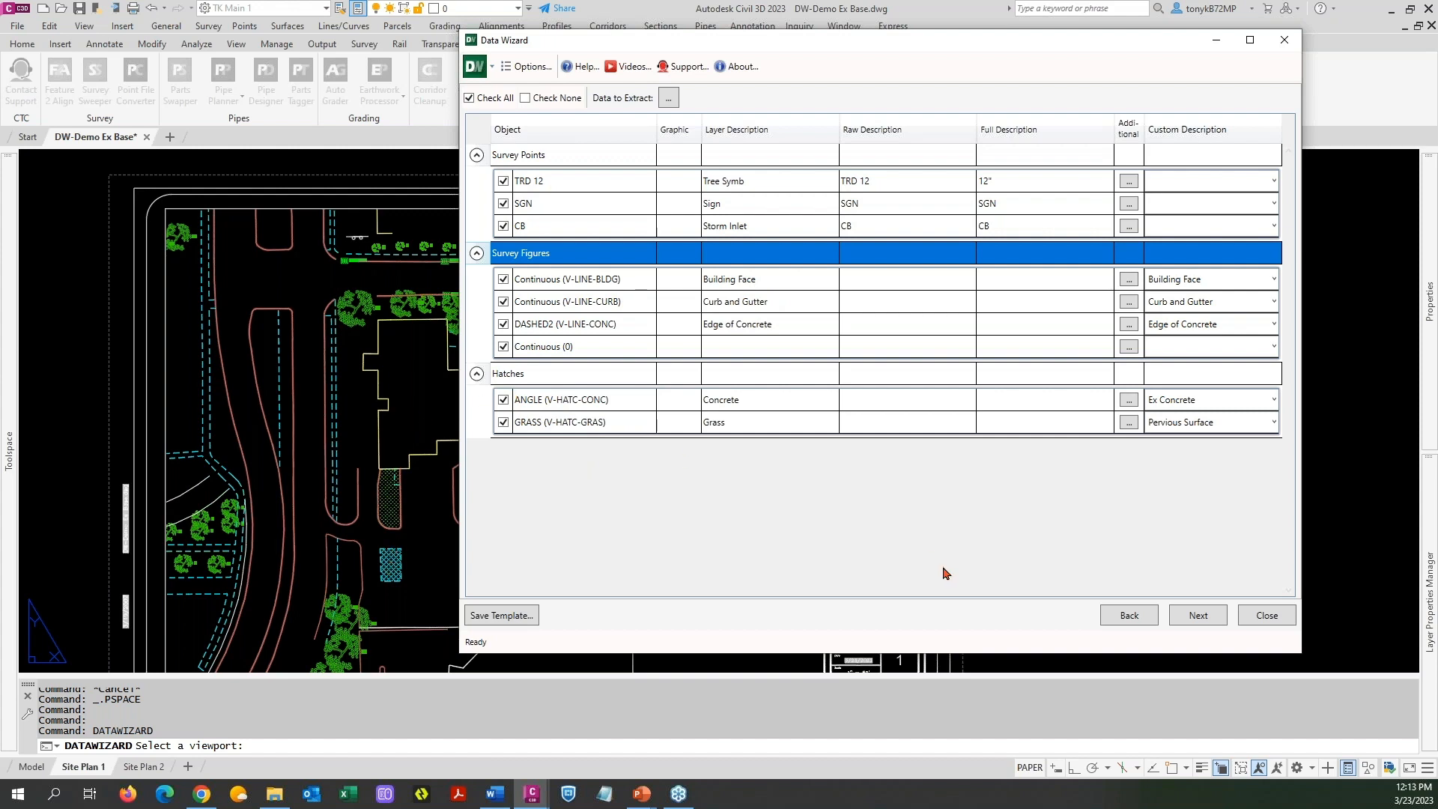
Stop excluding frozen layers from the object types, refresh the counts, and examine the resulting hatches and survey points
click(1130, 615)
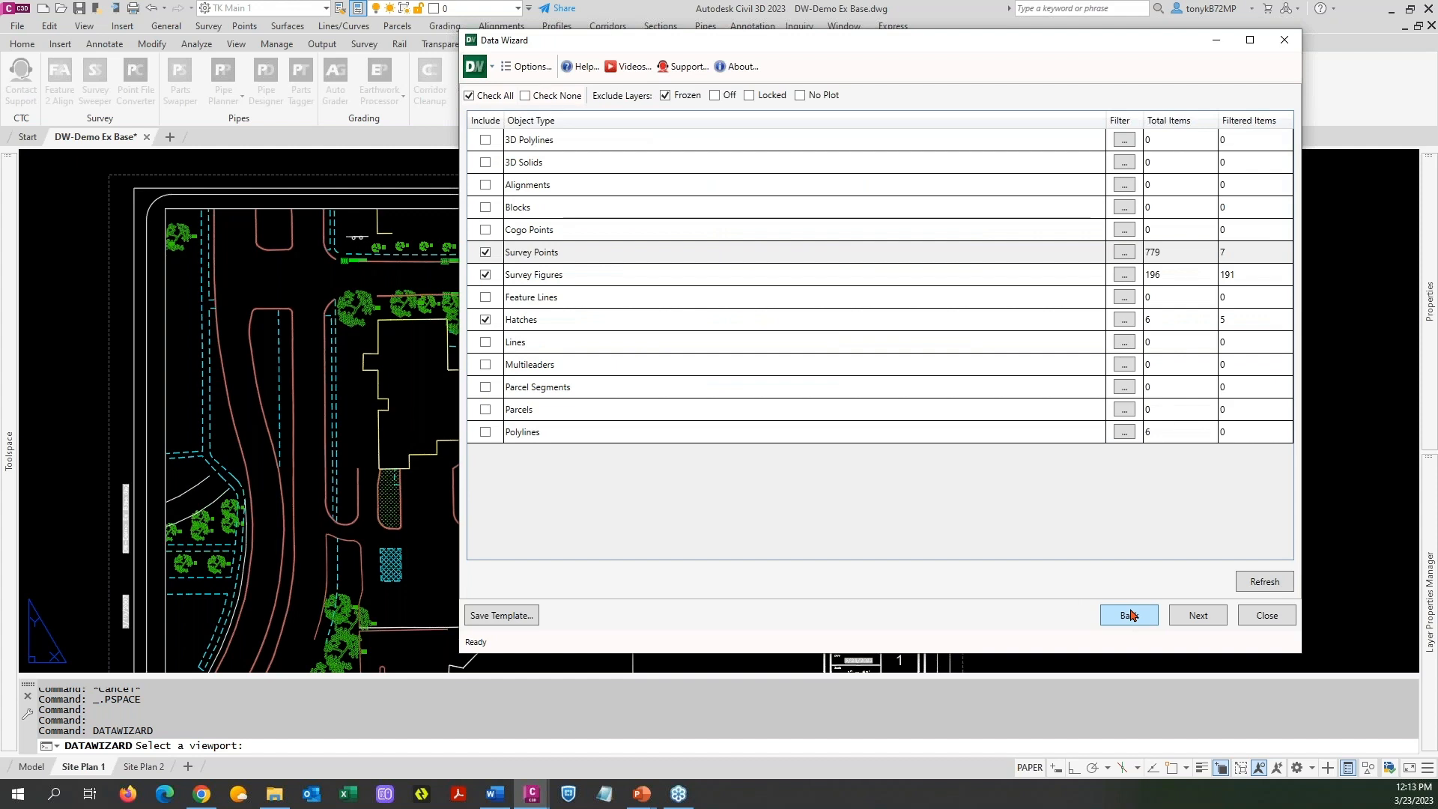
click(666, 95)
click(1263, 583)
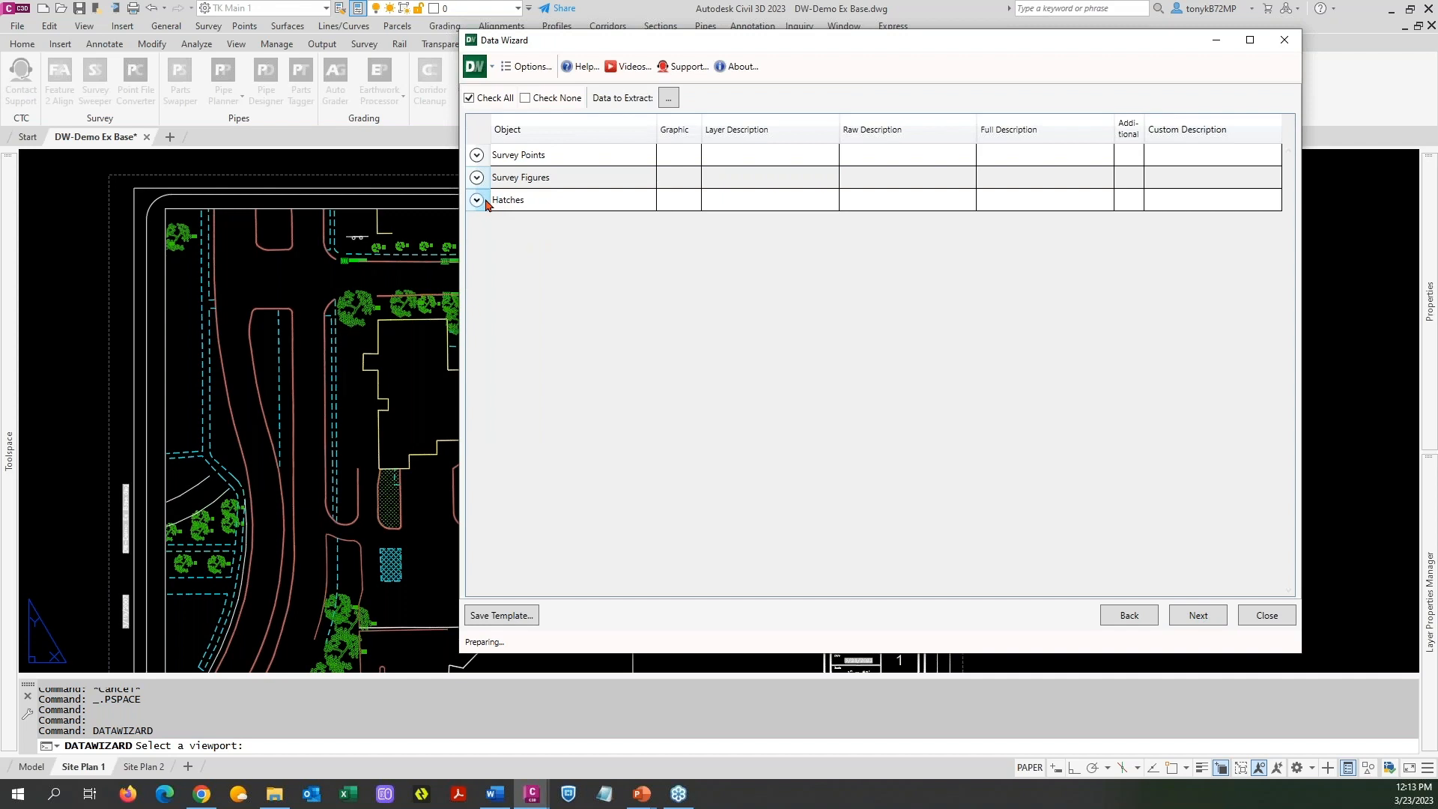
click(475, 201)
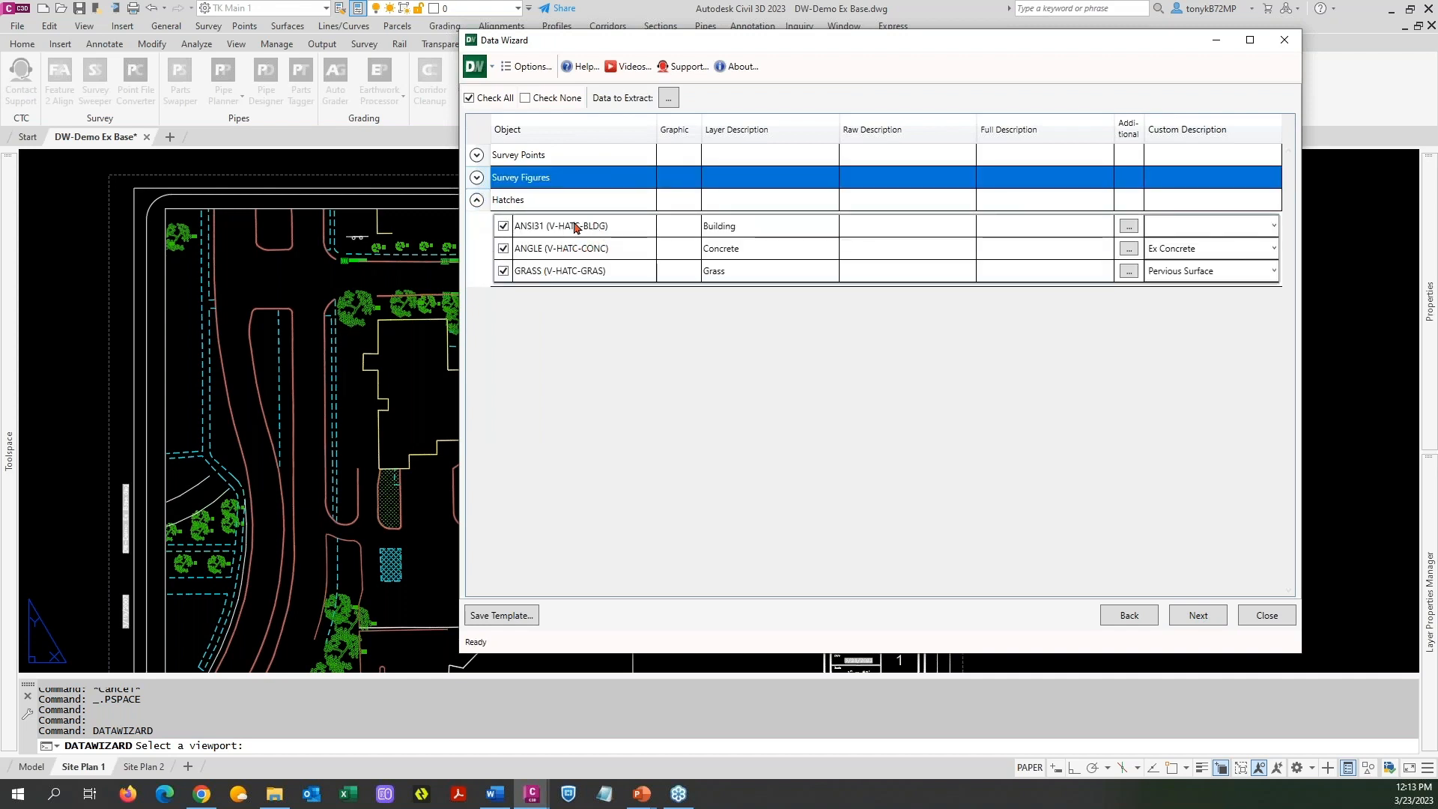
click(475, 157)
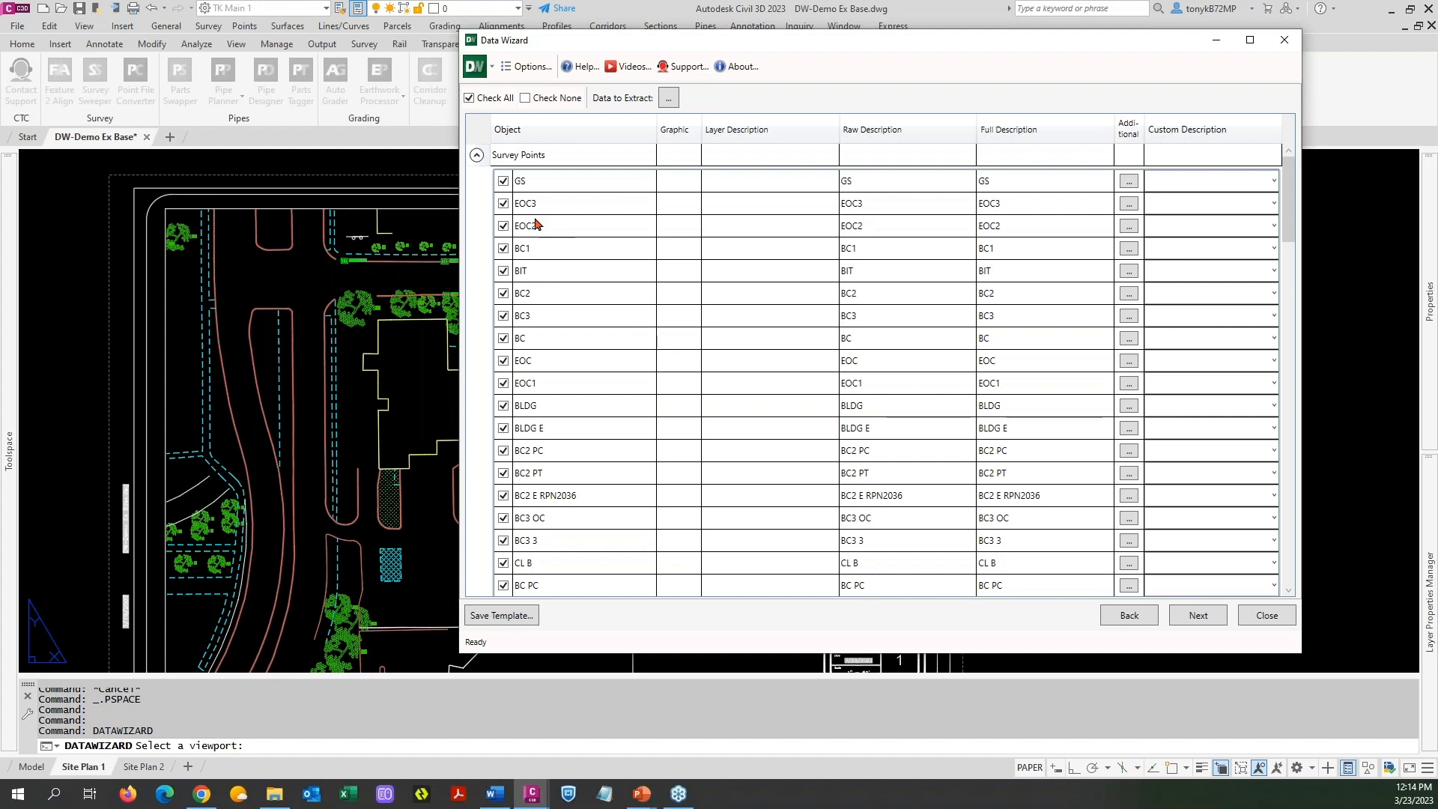
click(477, 155)
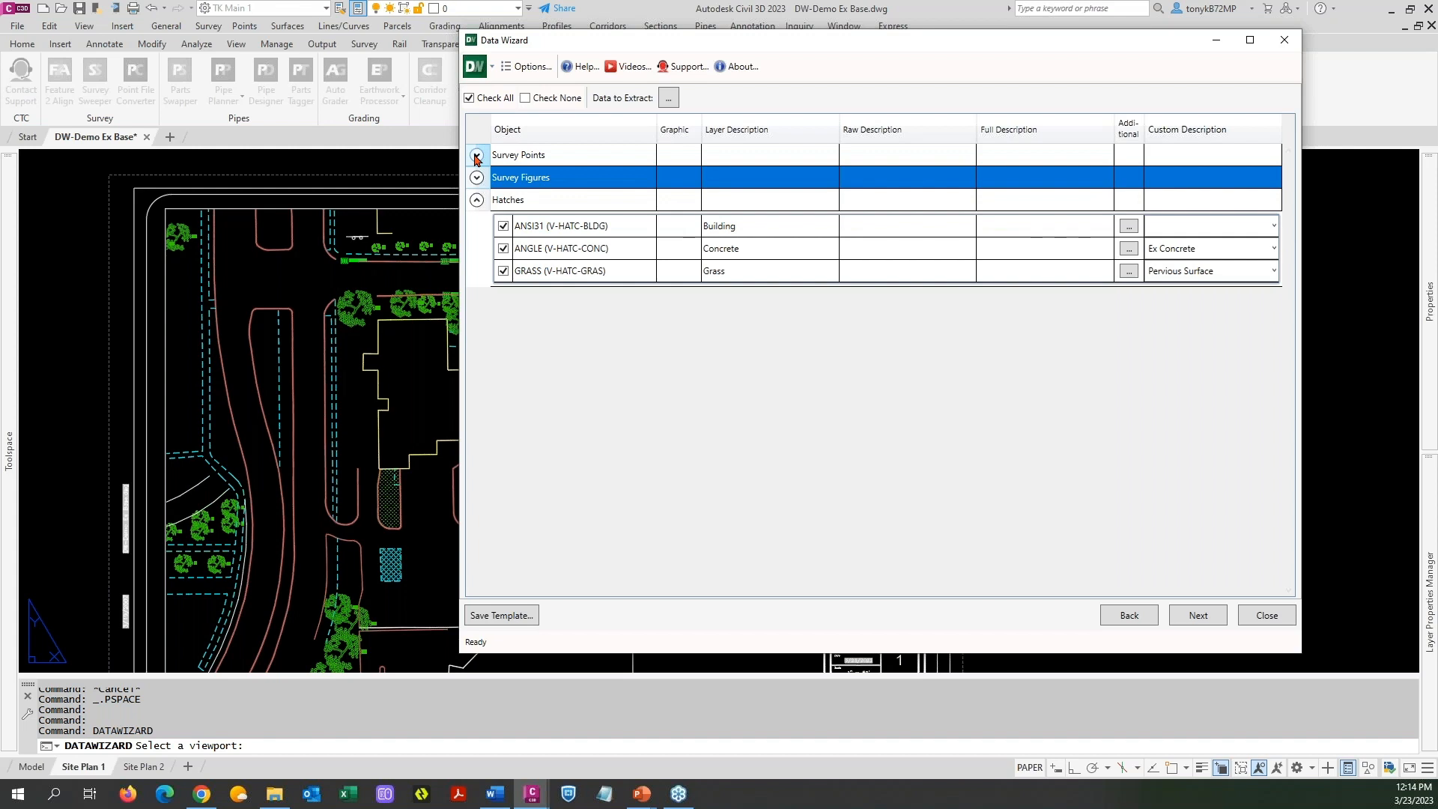
click(476, 200)
Exclude frozen layers again in the object types and proceed to the list of objects for extraction
click(1123, 615)
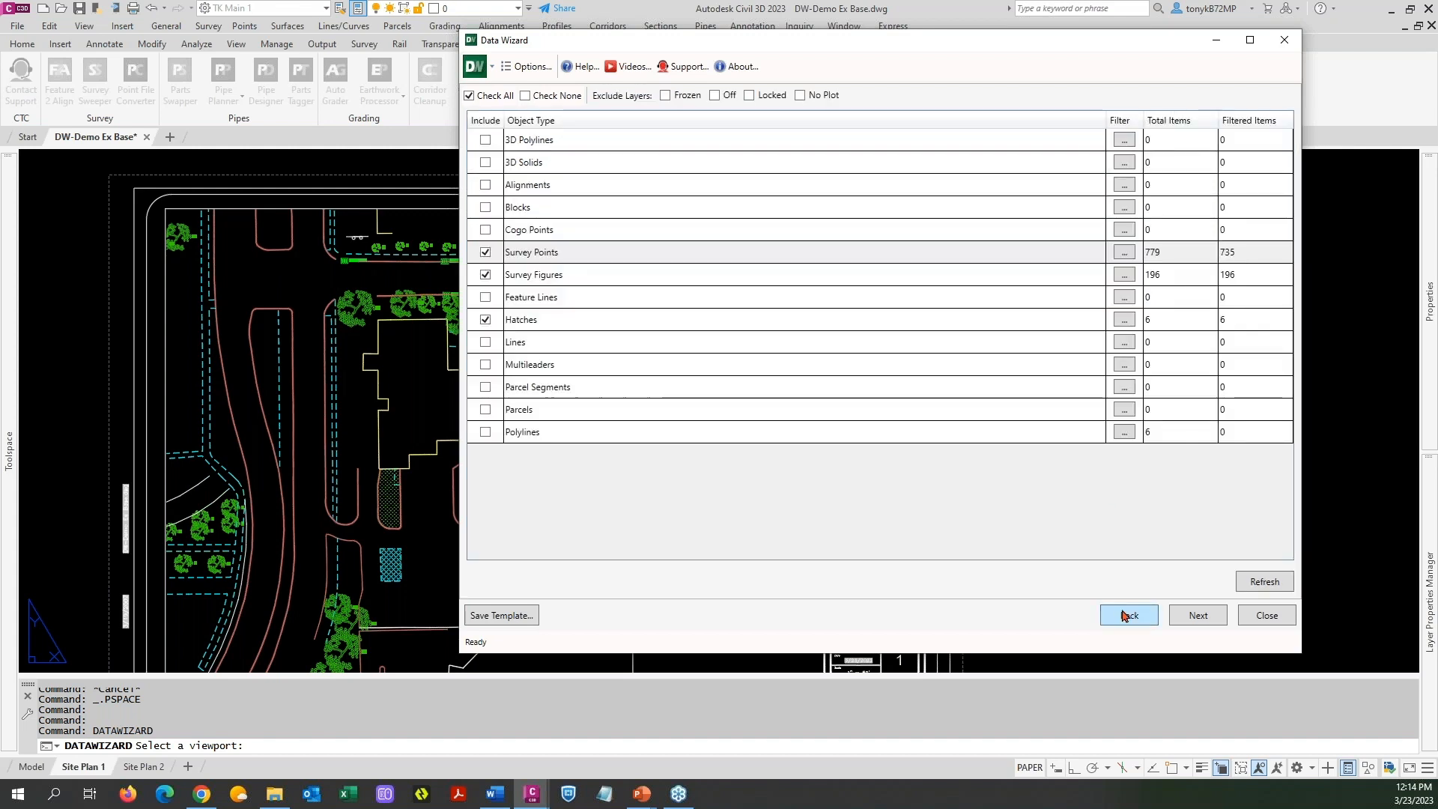
click(665, 96)
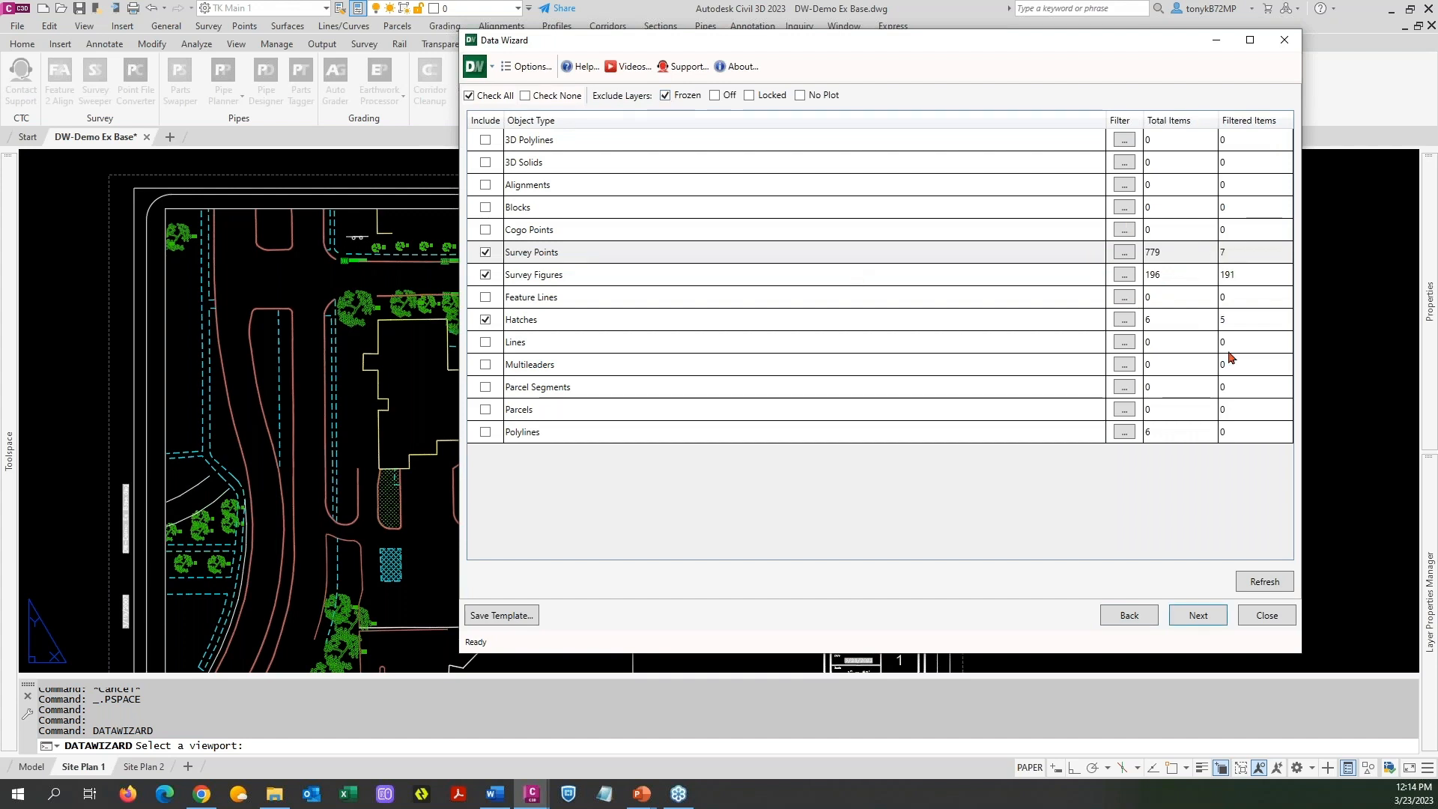
click(1196, 616)
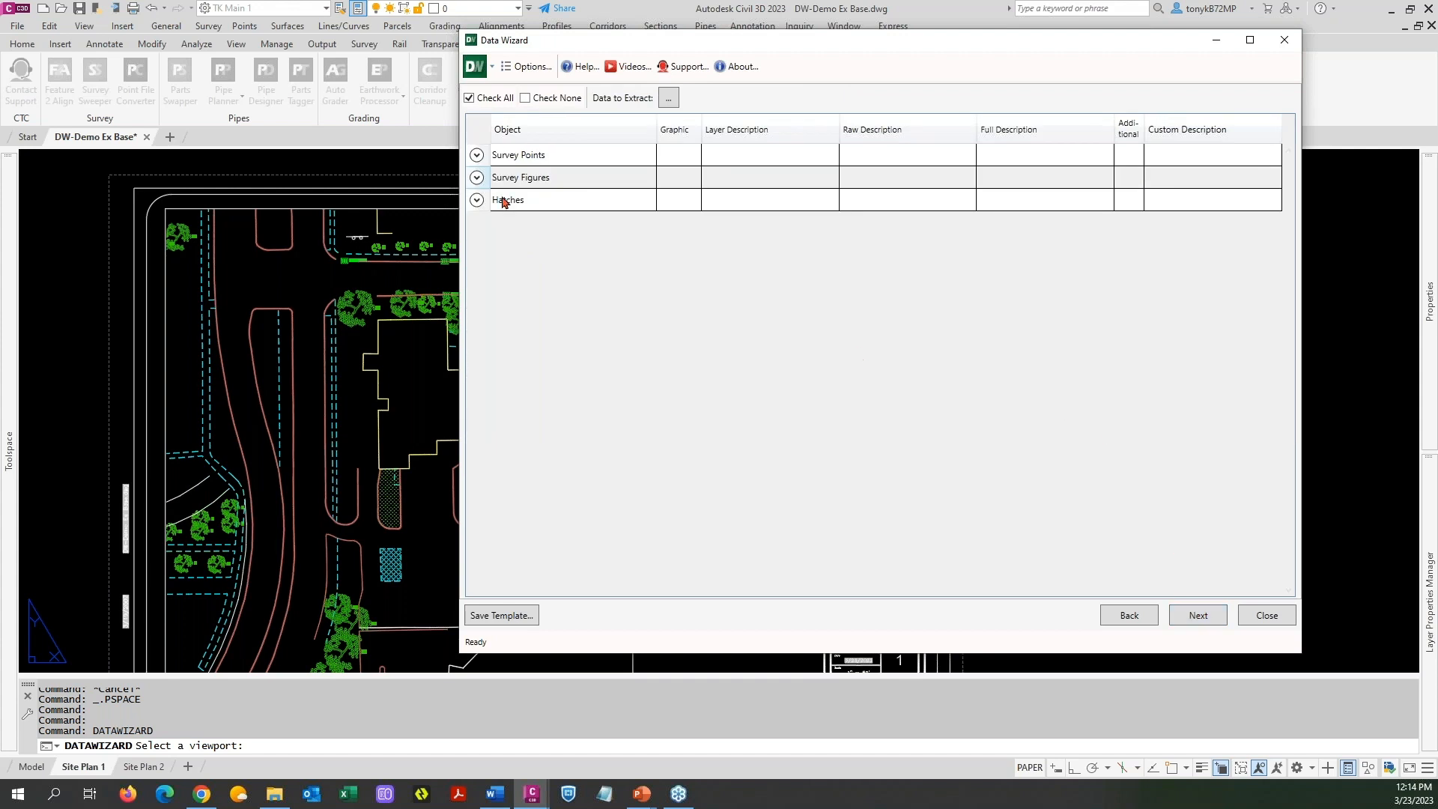
Expand all three object groups and examine the additional data available for the TRD 12 survey point
click(477, 154)
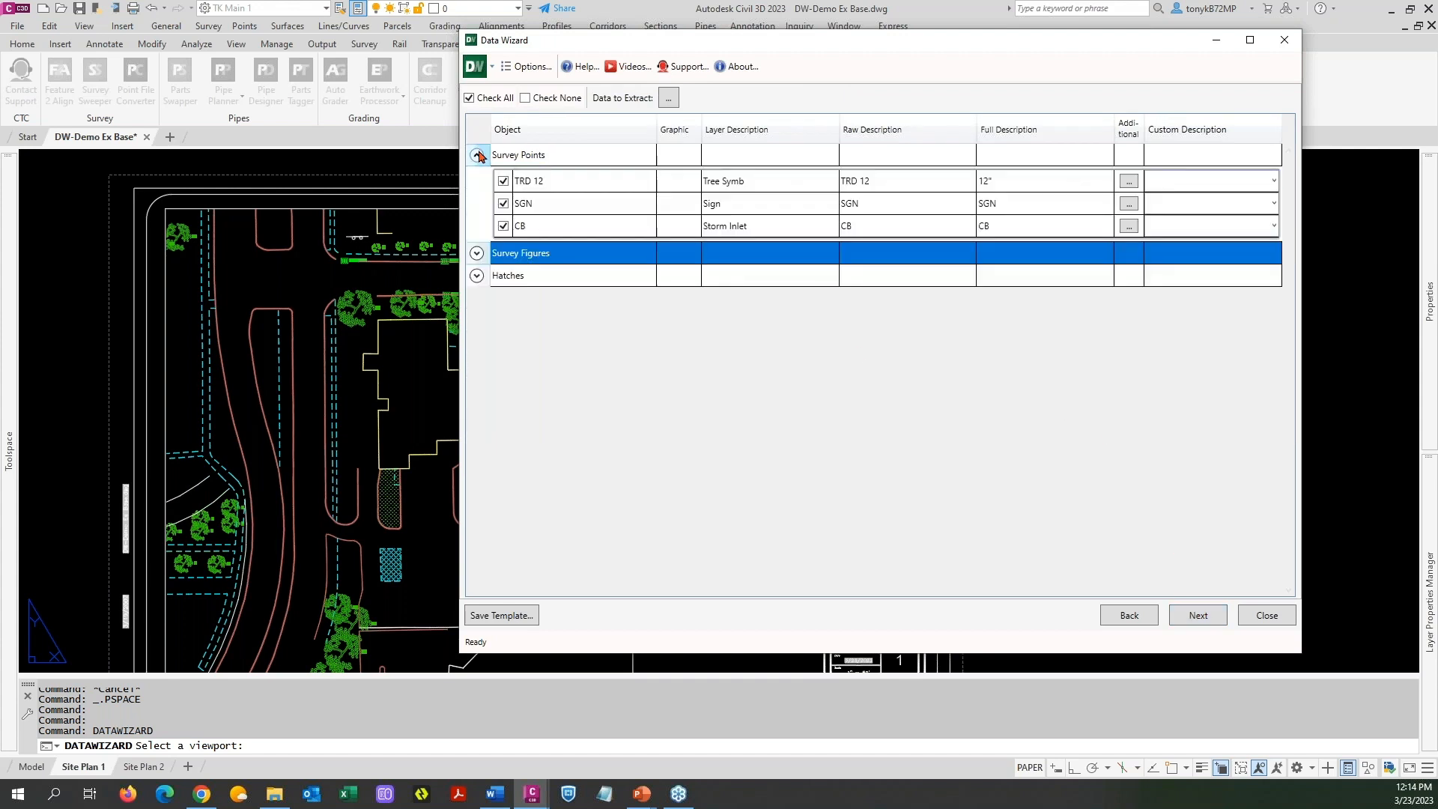
click(477, 254)
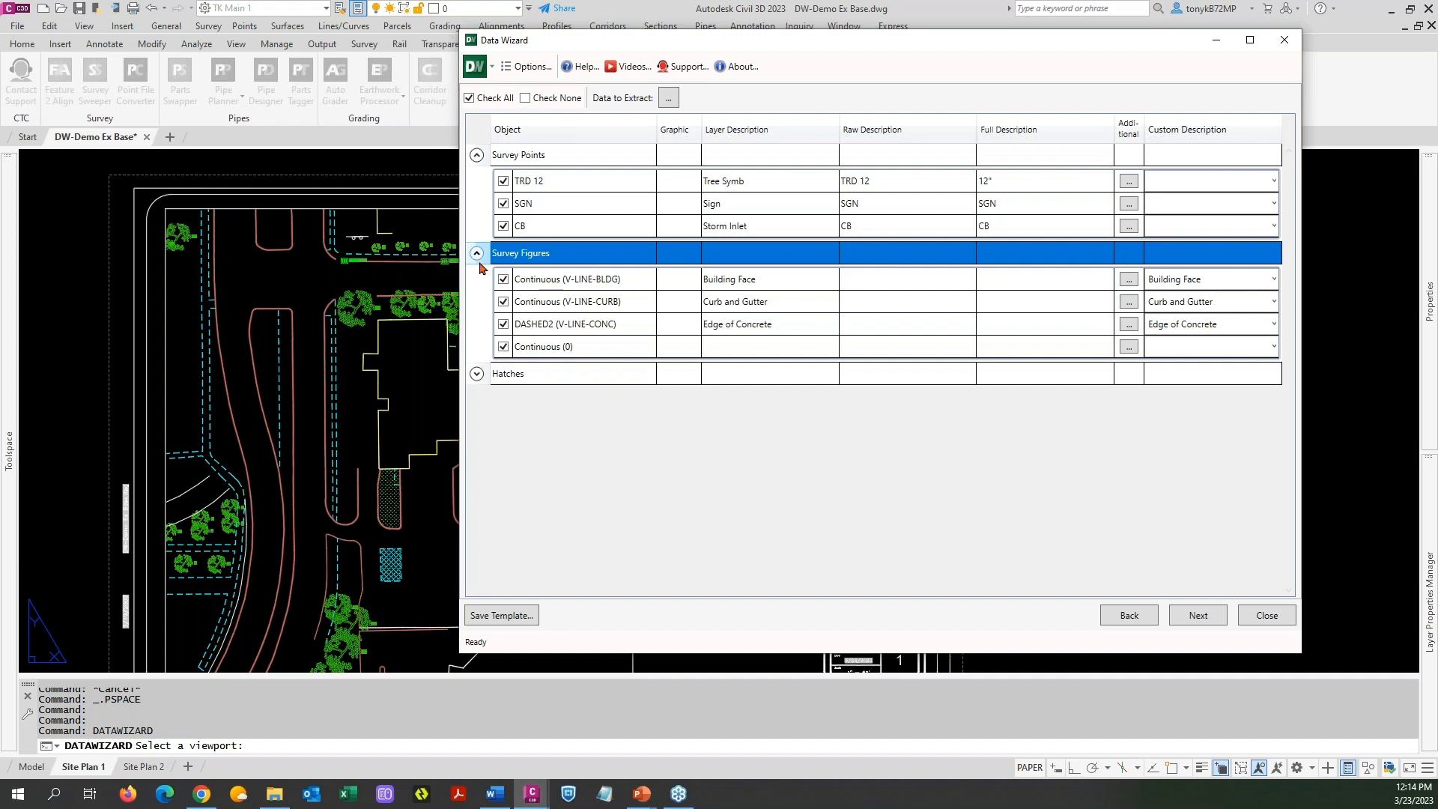
click(476, 374)
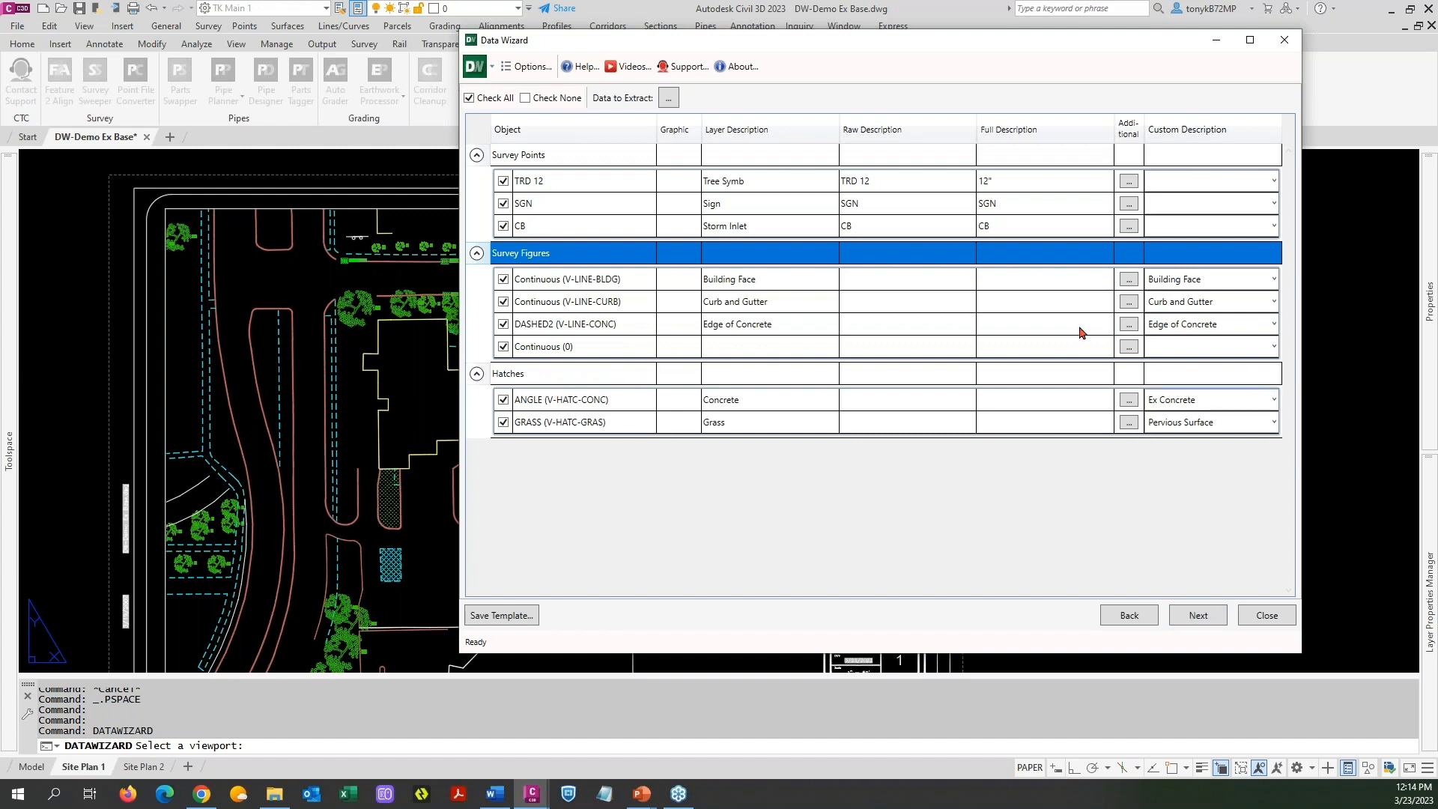
click(1128, 183)
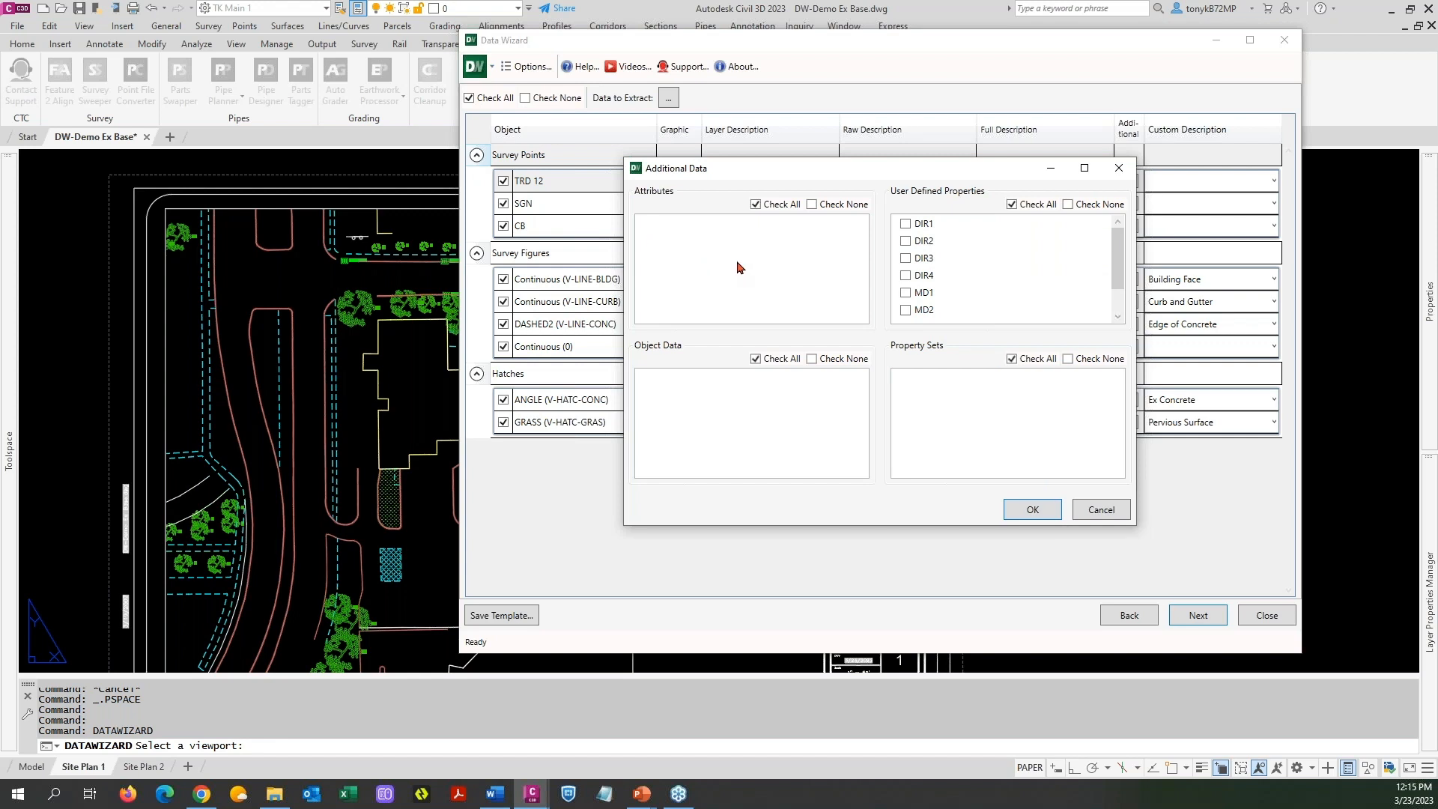
click(1024, 512)
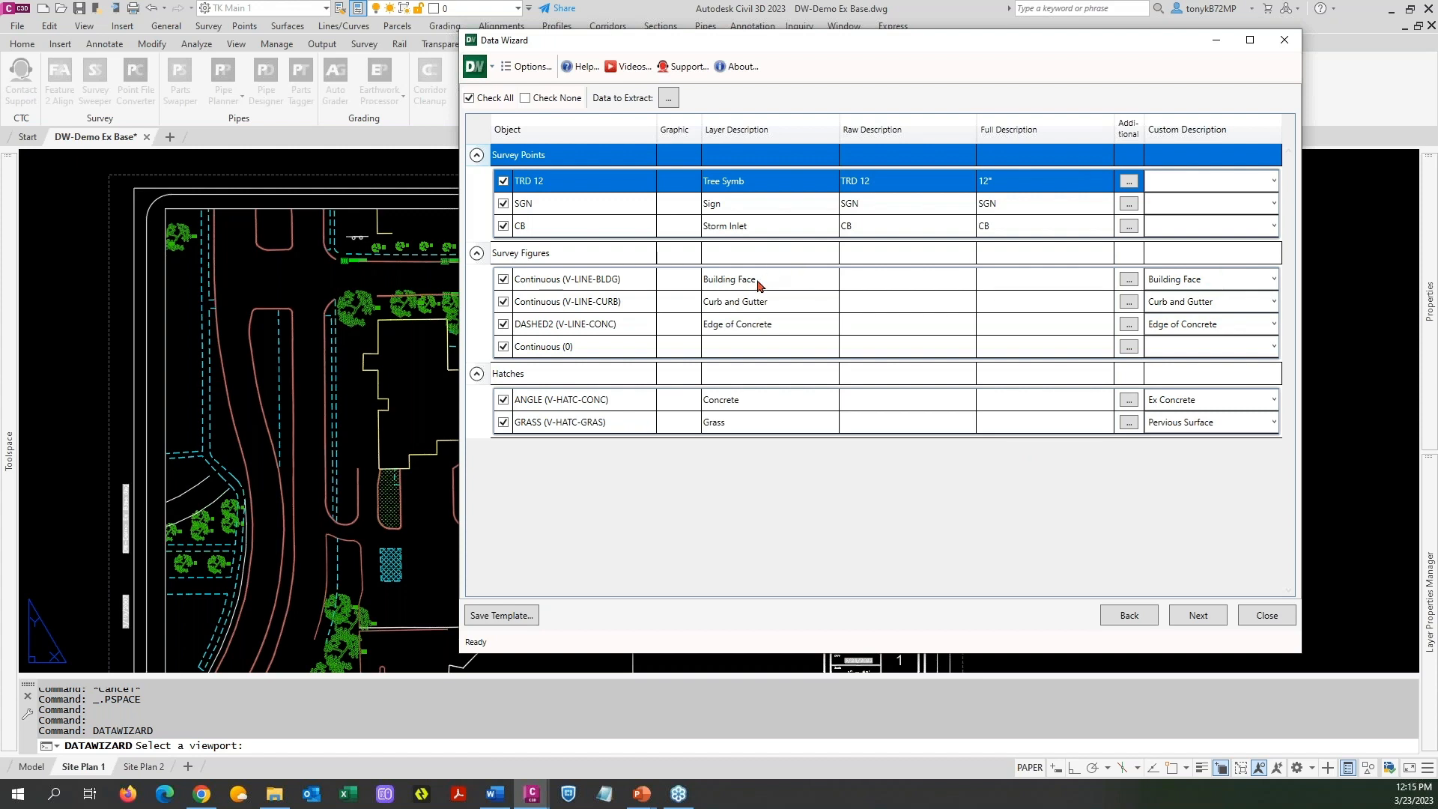
Set the custom description of the V-LINE-CURB survey figure to B624 C&G and proceed to the table output settings
click(1223, 306)
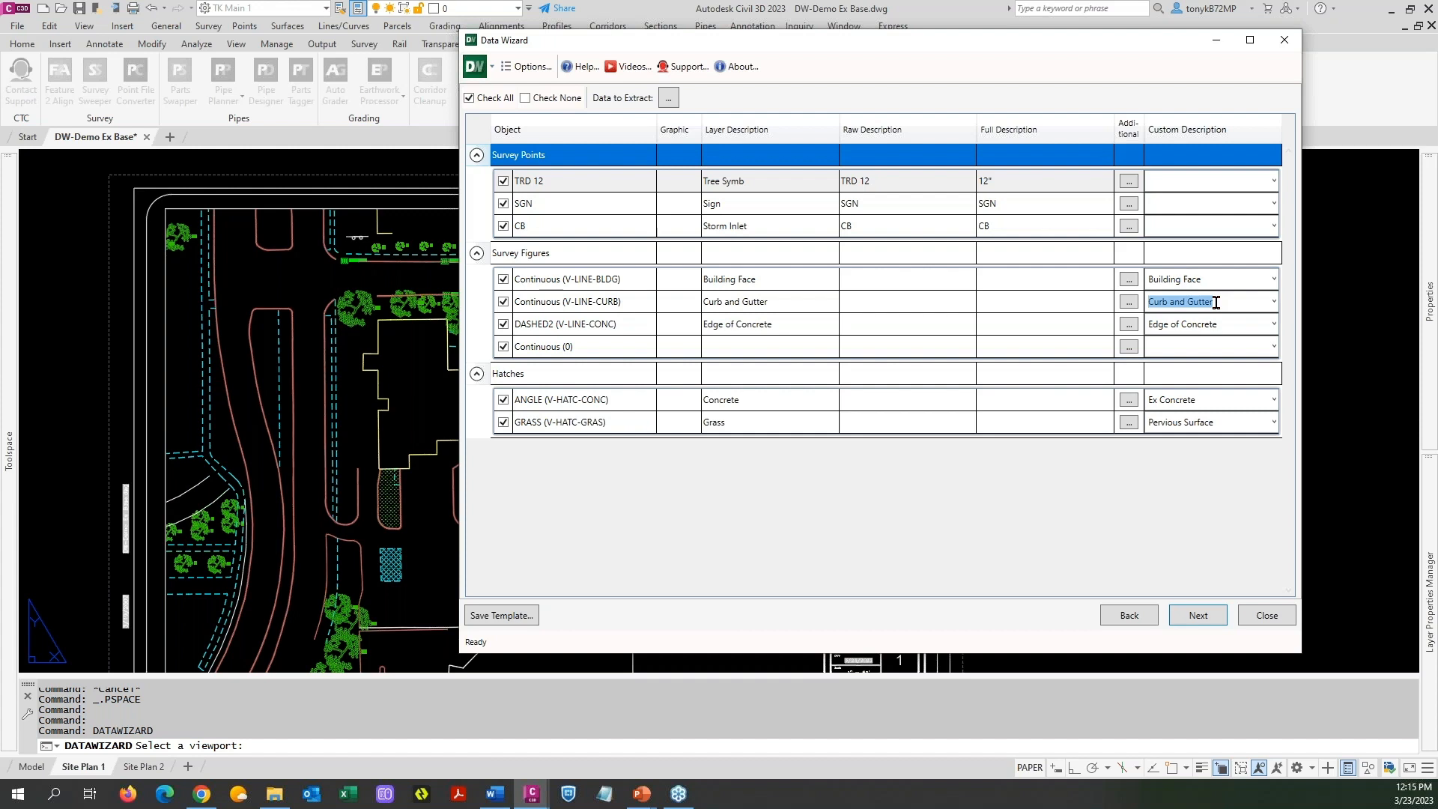
text(B624 C&G)
click(1198, 616)
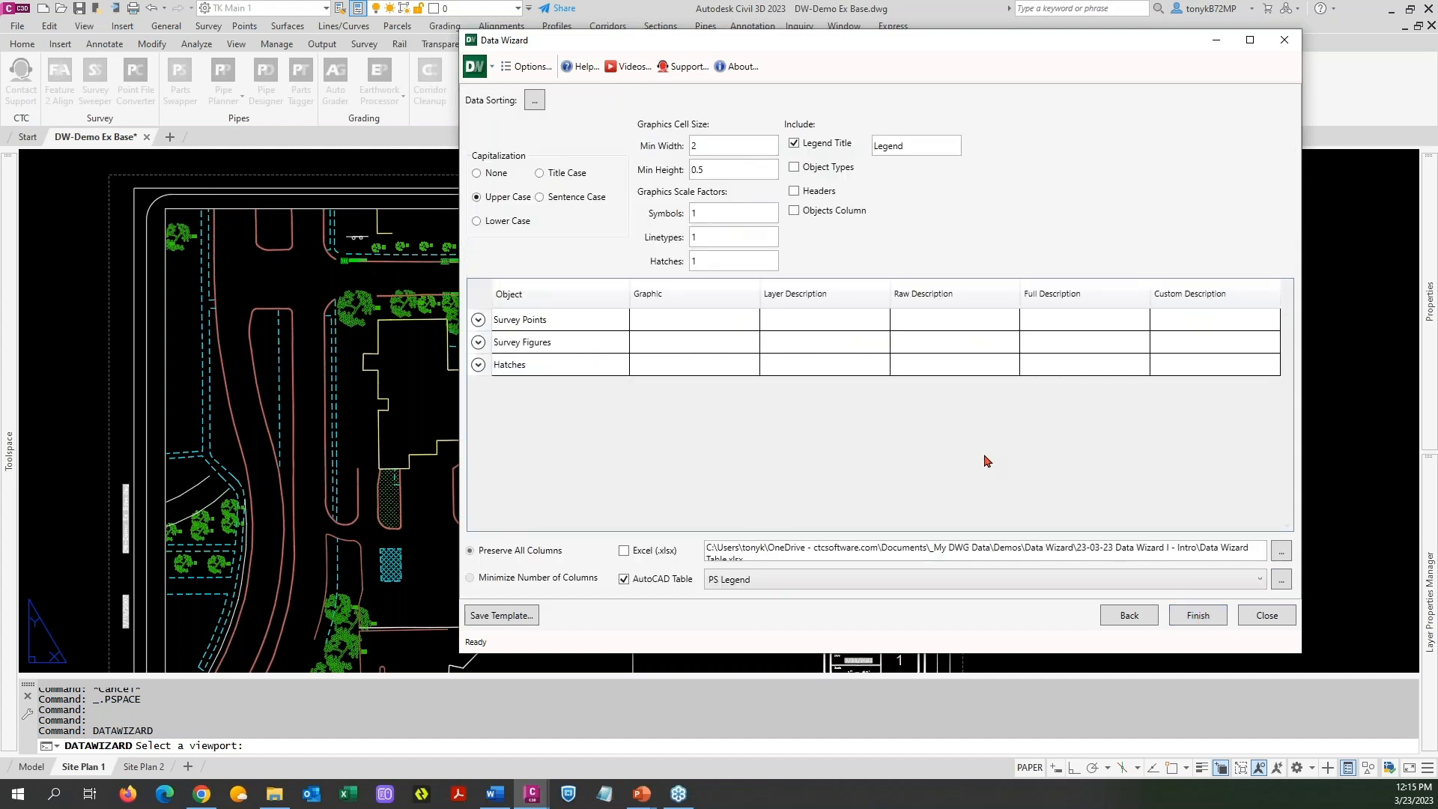
Review the survey points, survey figures and hatches in the output preview, and check the data sorting settings without changing them
click(478, 320)
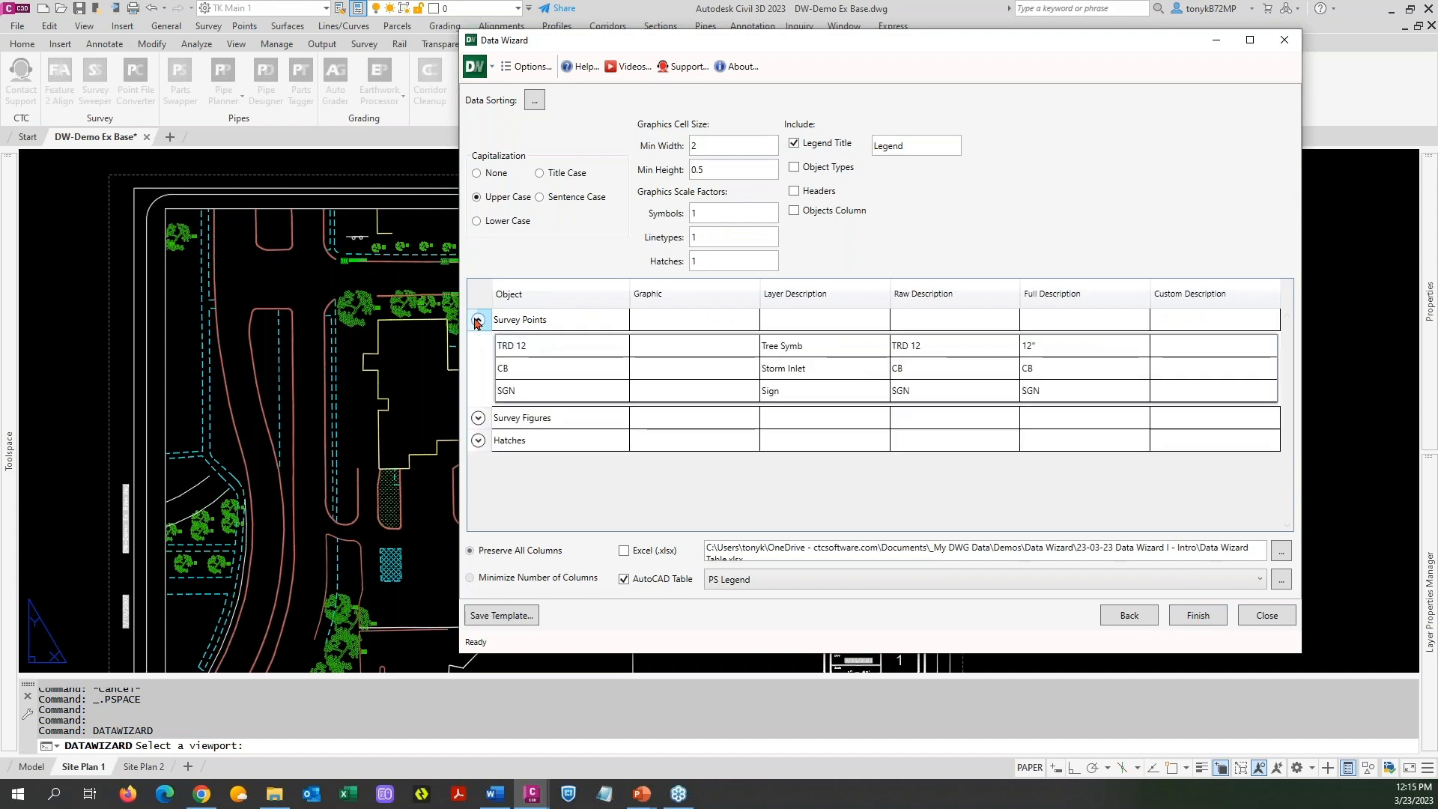
click(478, 417)
scroll(693, 416, down, 1)
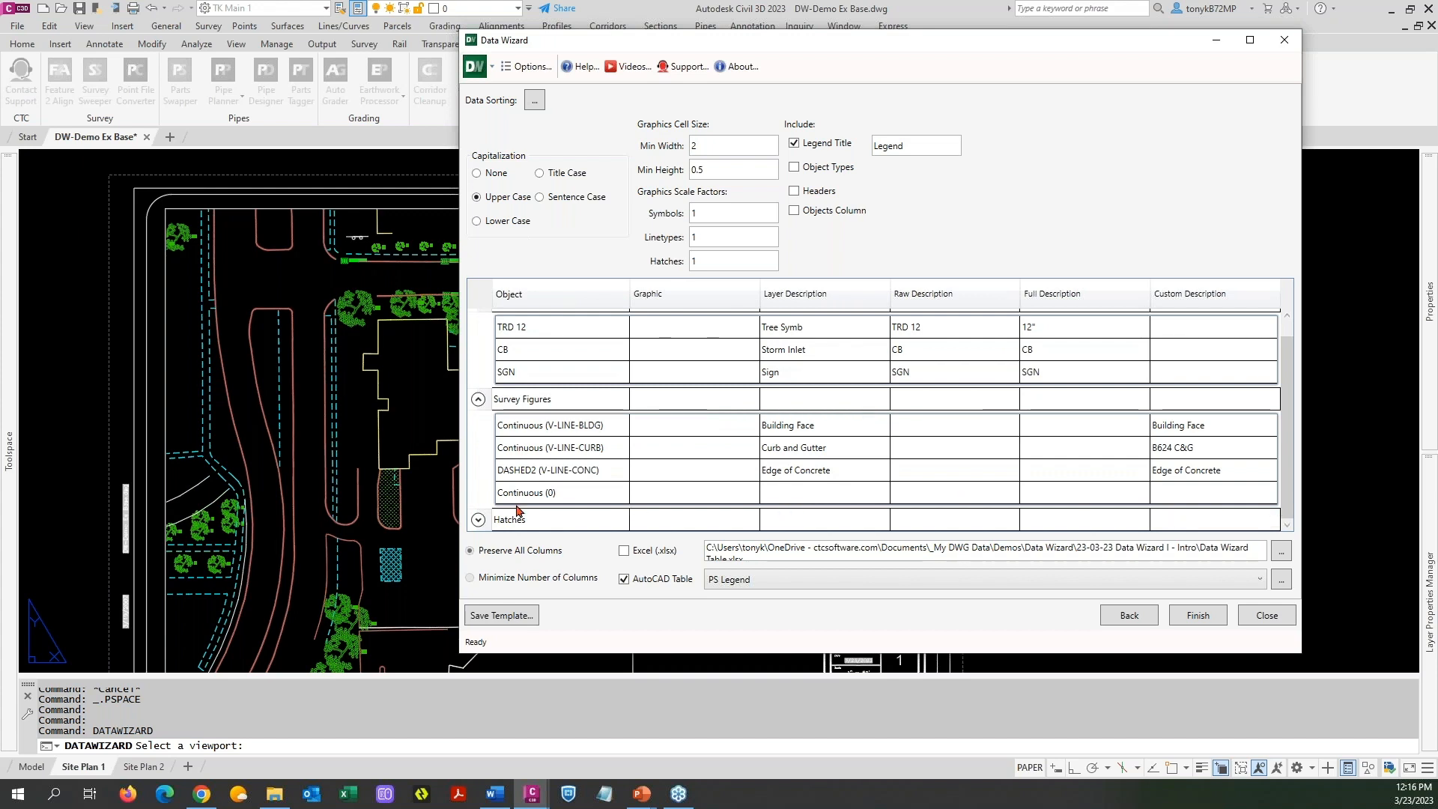
click(477, 519)
scroll(1288, 442, down, 3)
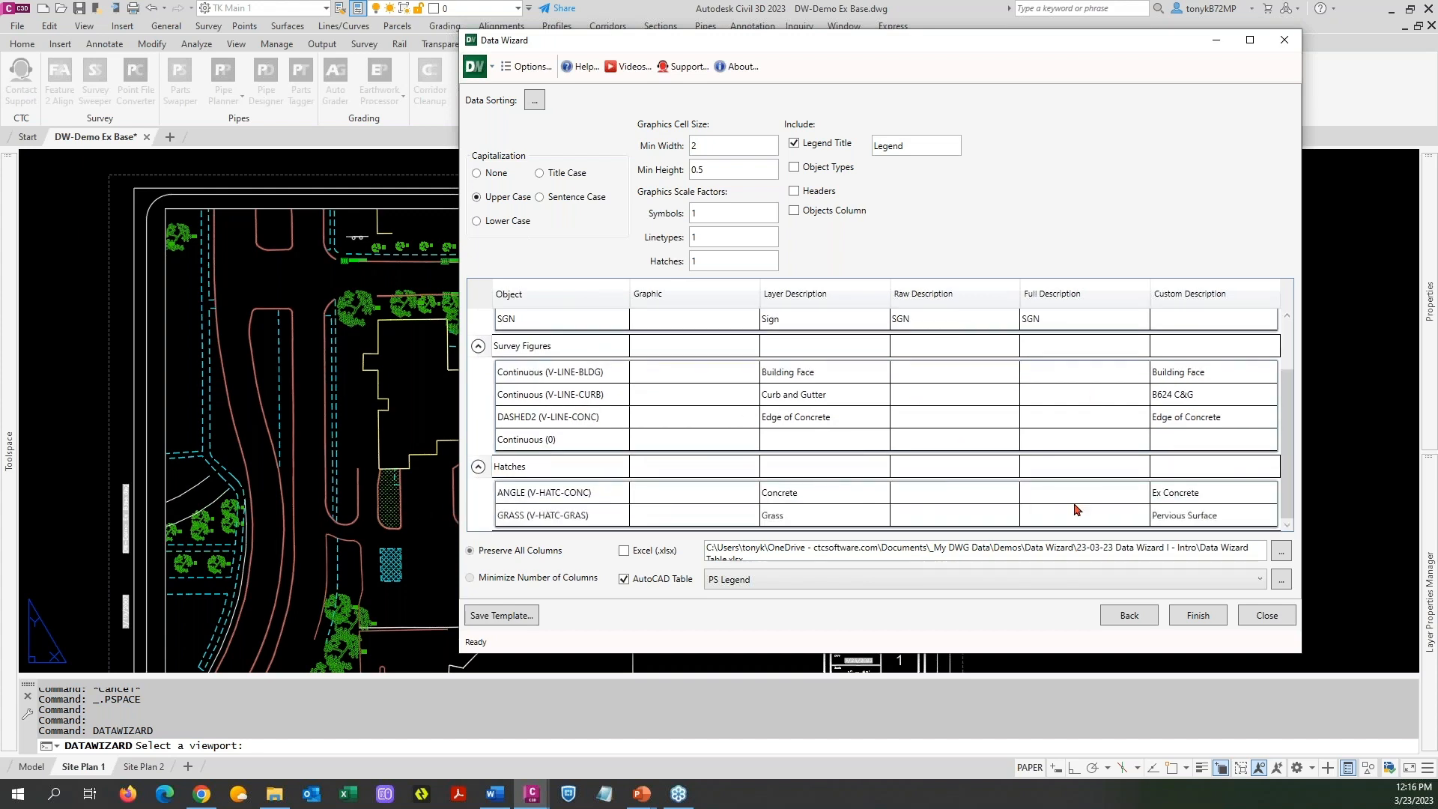
scroll(603, 475, up, 3)
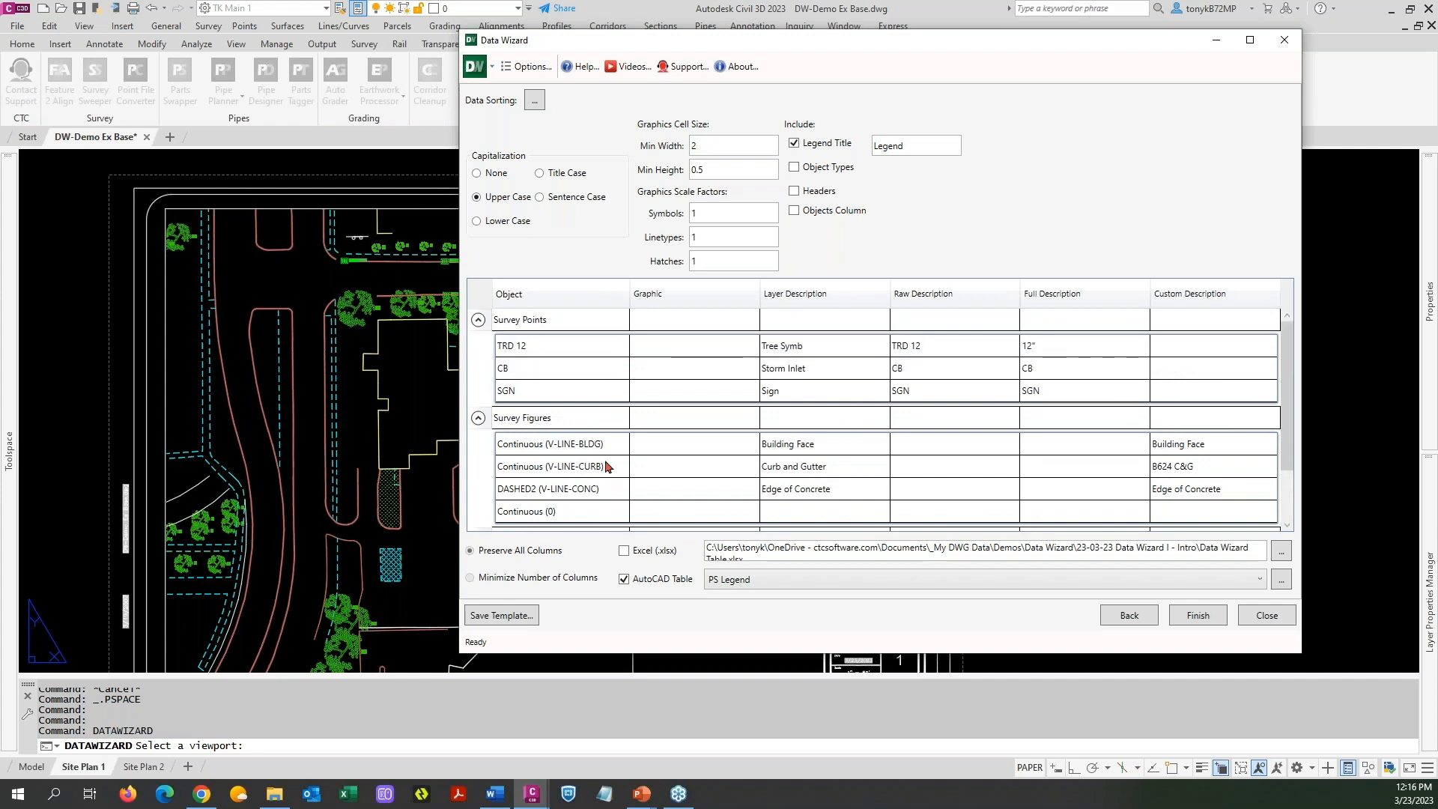
click(535, 101)
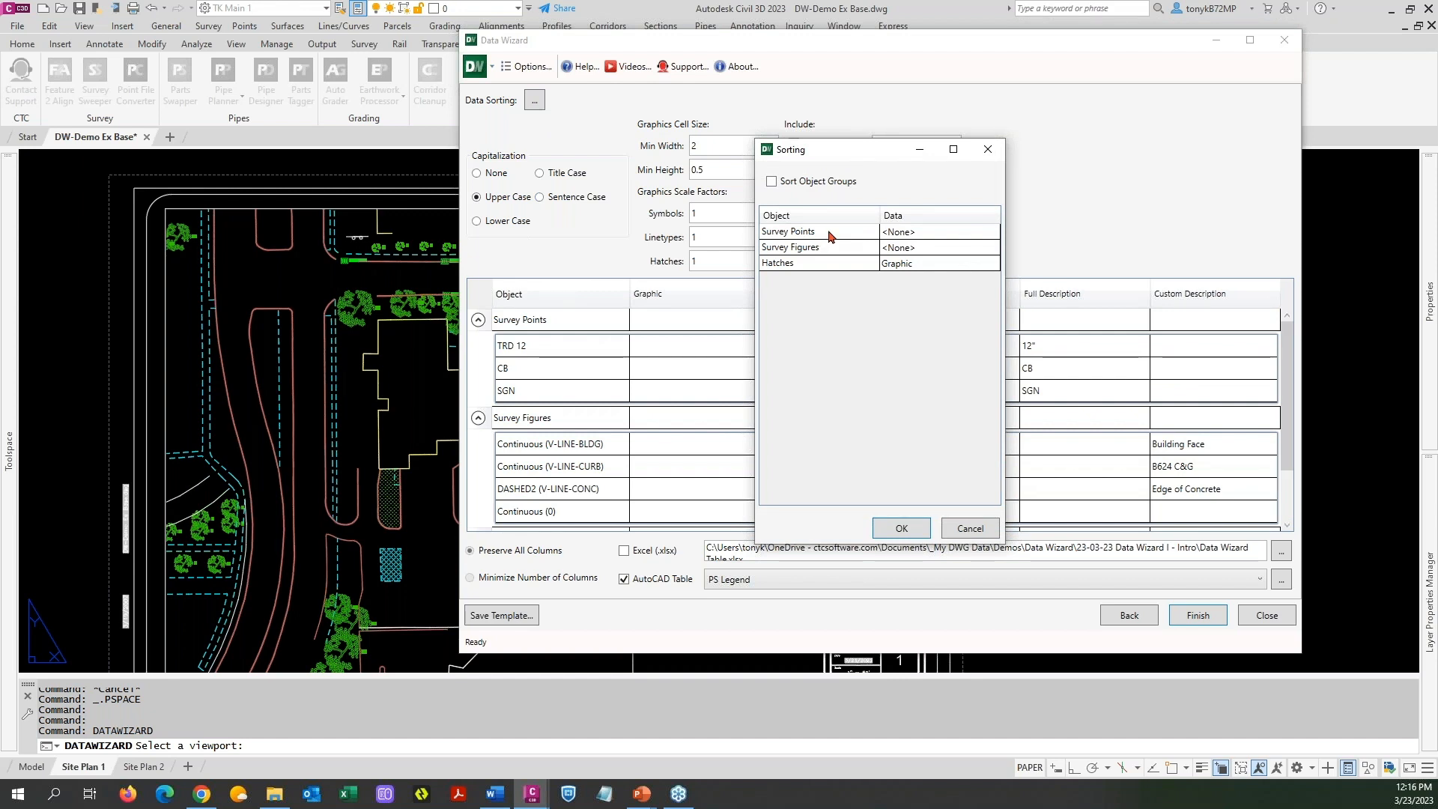
click(968, 530)
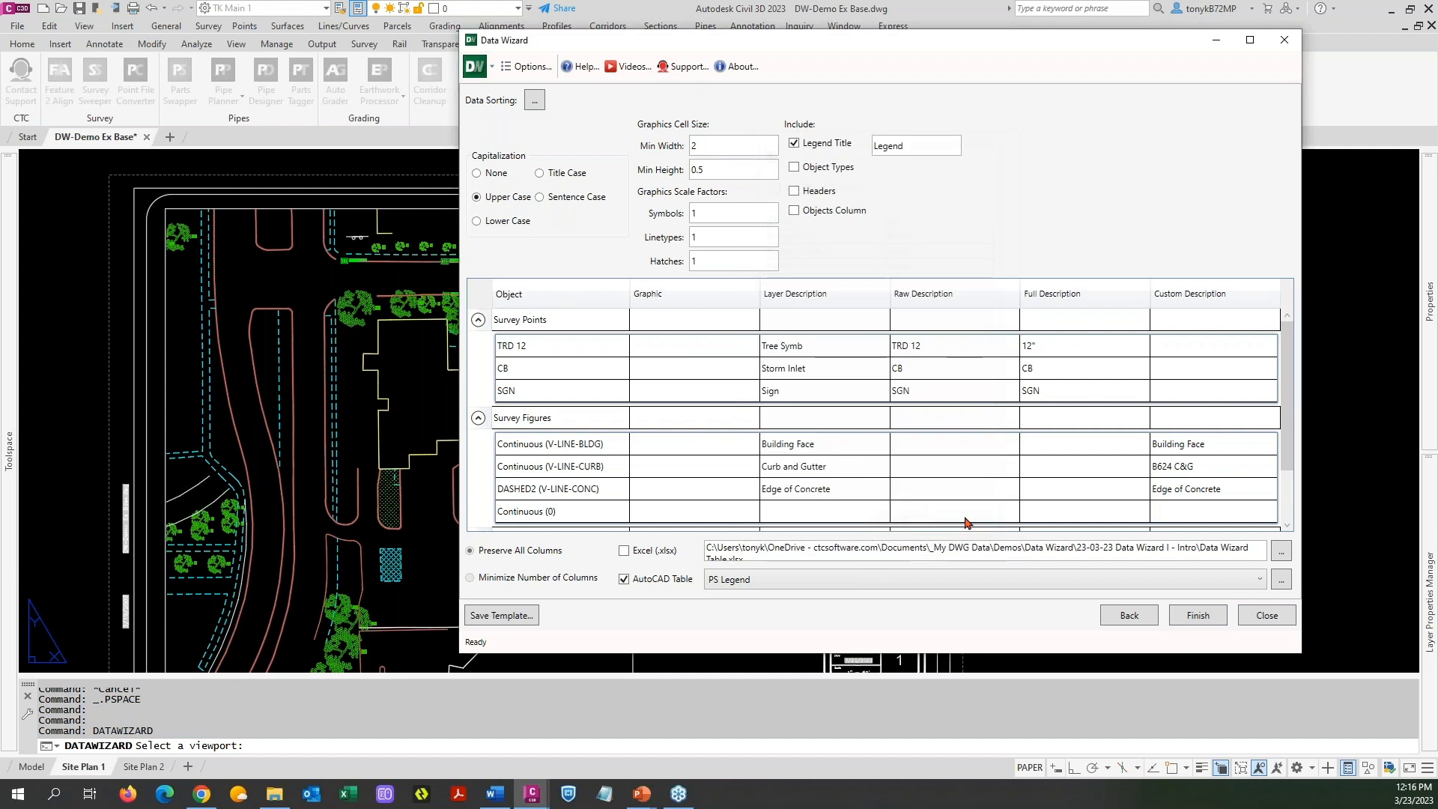
Collapse the survey point and survey figure groups in the output preview, and move the hatches above the survey figures
click(478, 320)
click(478, 342)
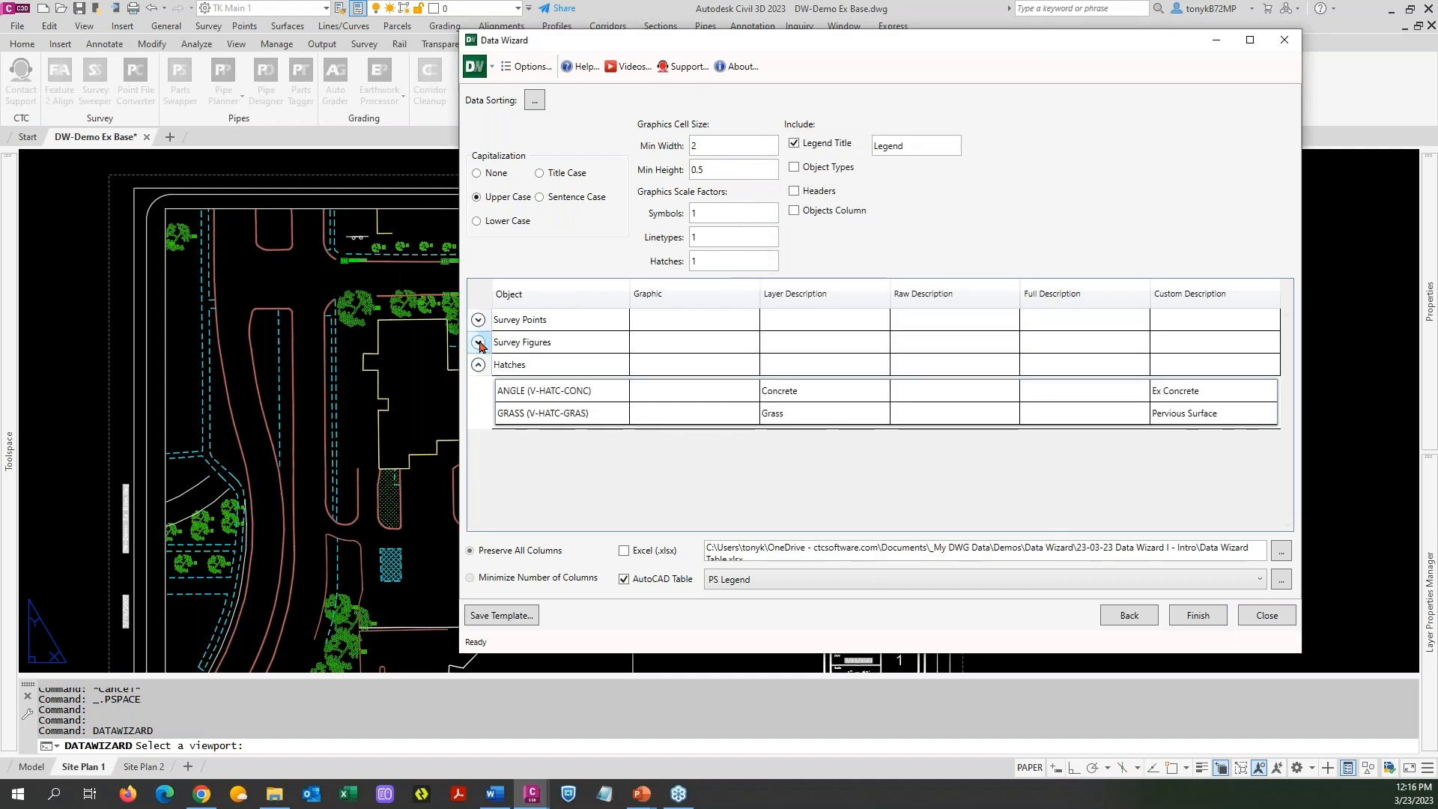
drag(547, 350, 535, 440)
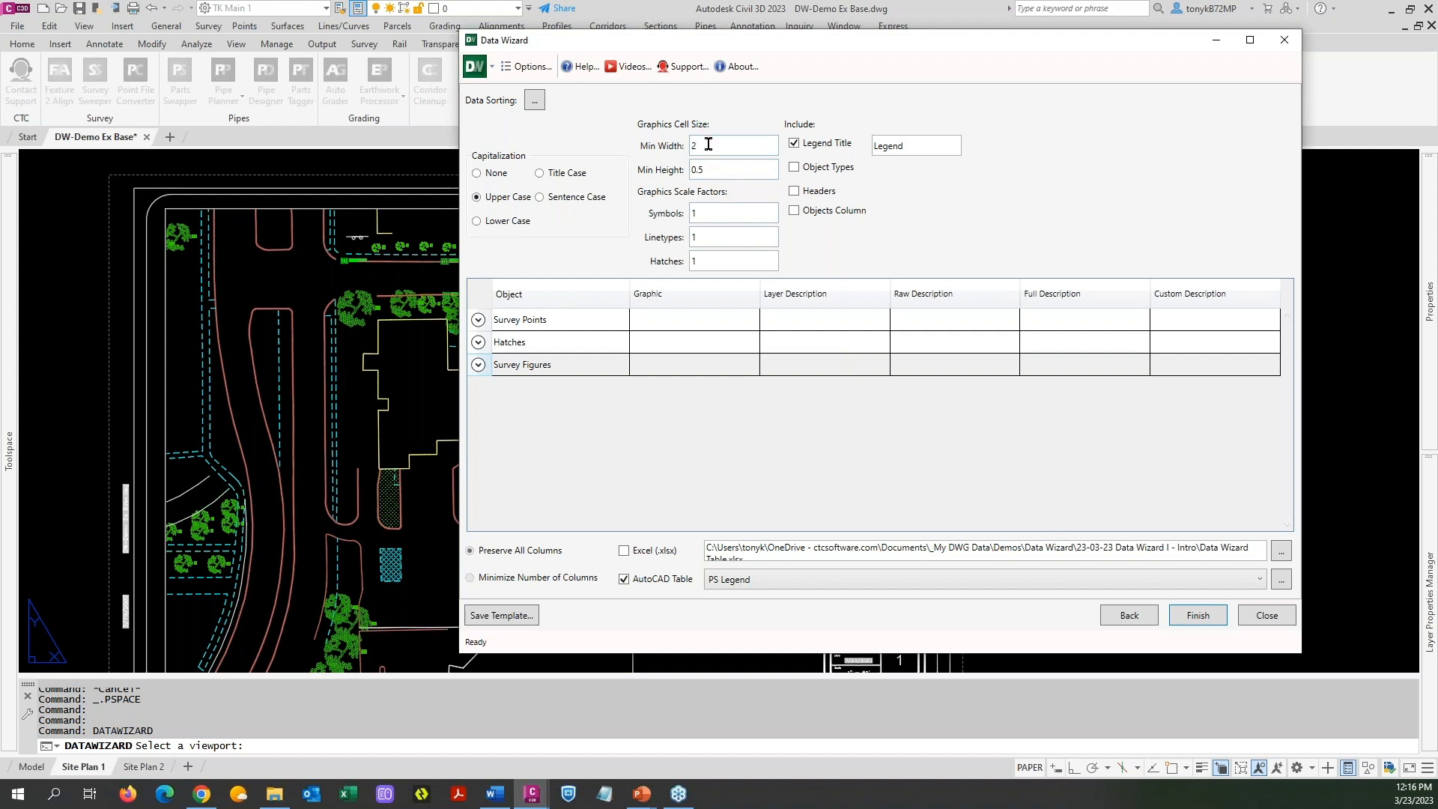
Include the object types, headers and objects column in the legend table, with capitalization set to None
key(ctrl)
key(ctrl)
key(ctrl)
key(ctrl)
click(795, 167)
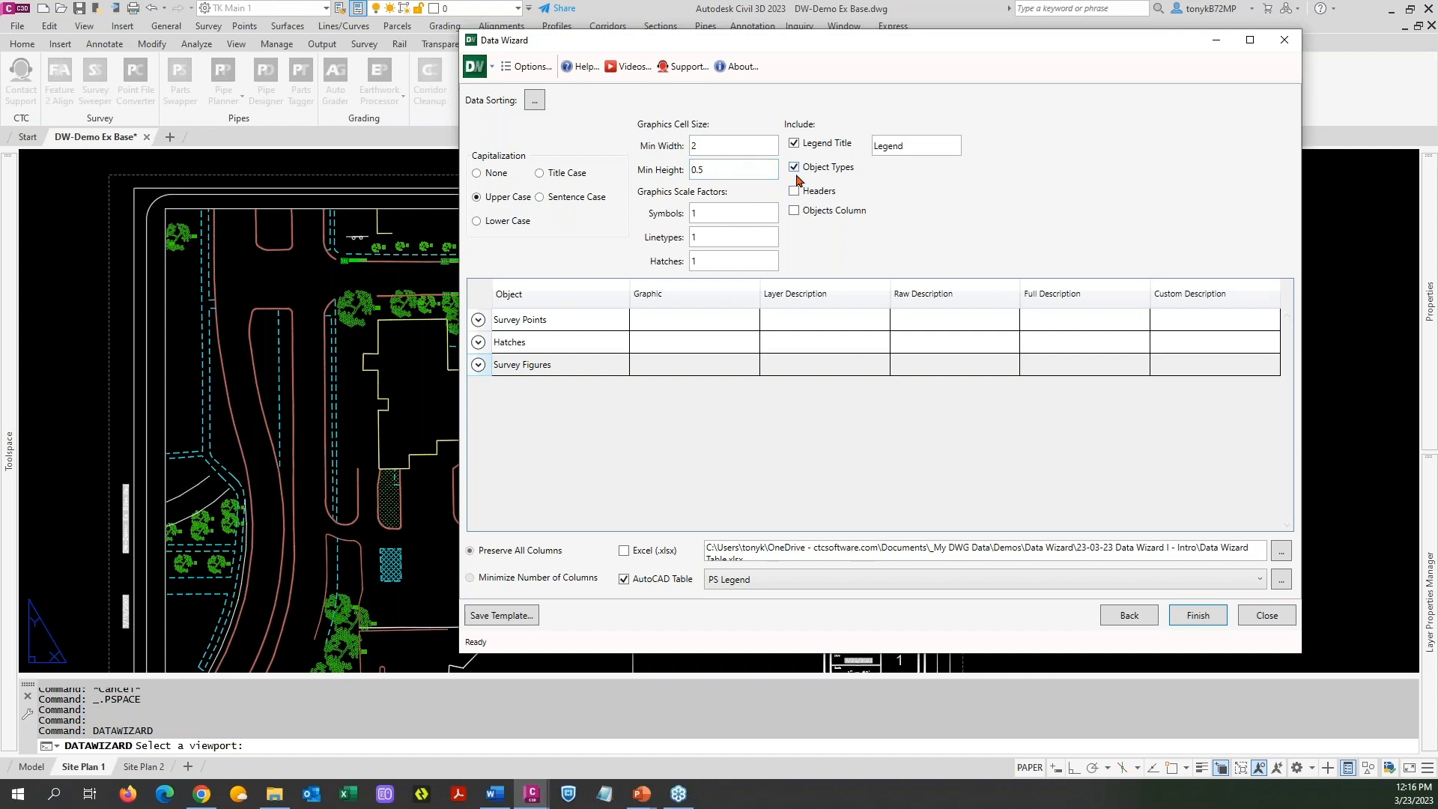
click(795, 211)
click(711, 170)
click(707, 146)
Generate the legend table, place it outside the sheet to the right of the title block, and inspect it
click(1191, 617)
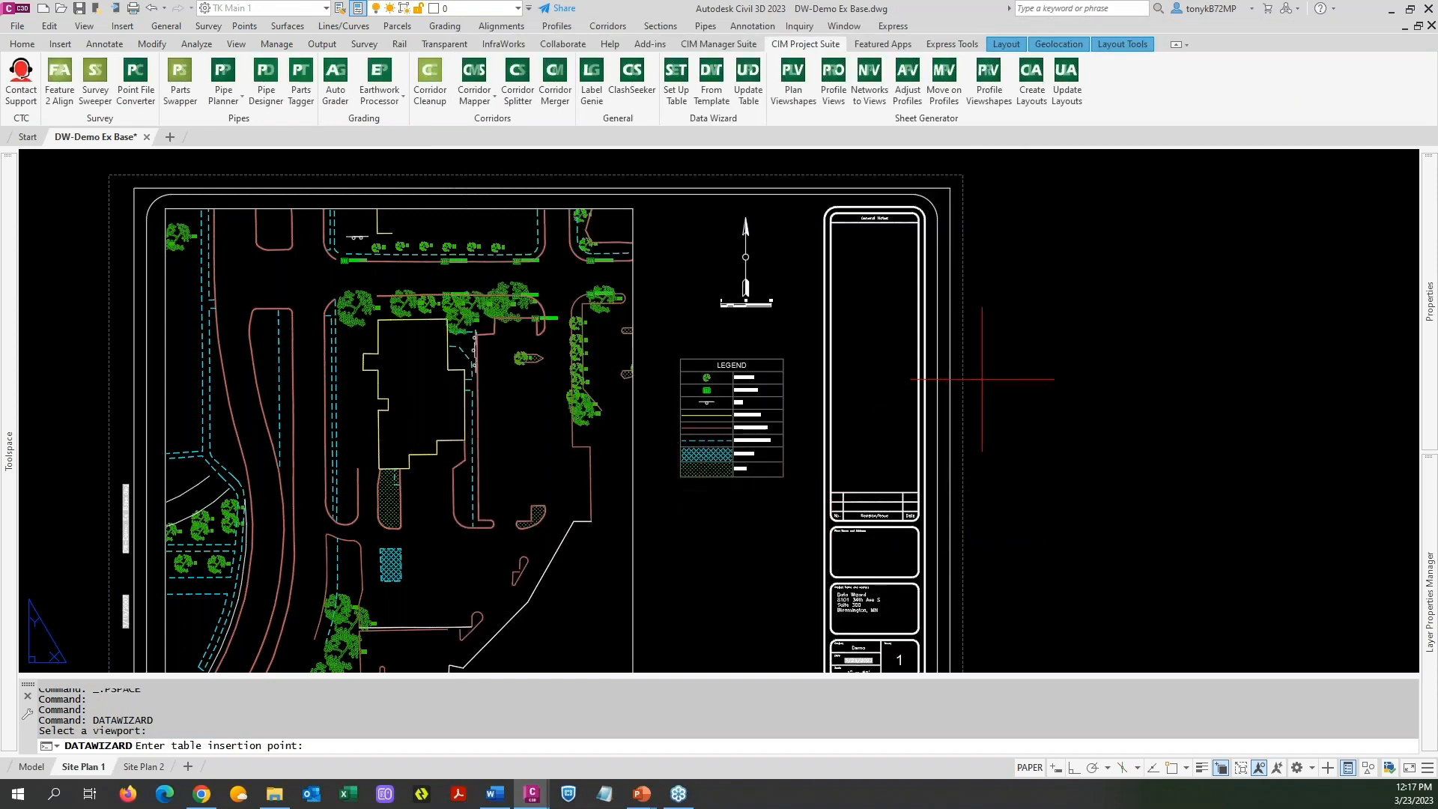
click(1018, 357)
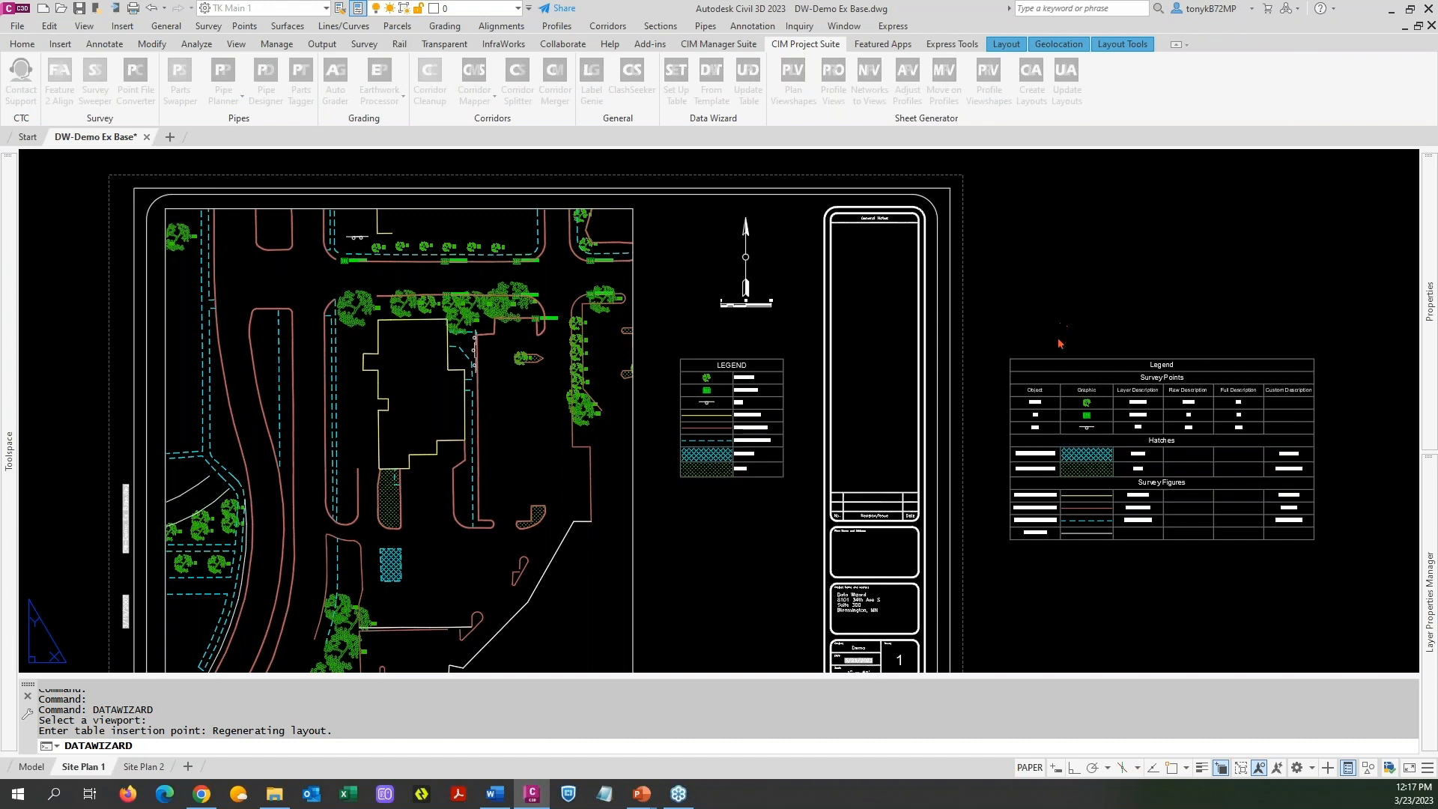
middle_drag(1082, 328, 746, 265)
middle_drag(779, 337, 740, 330)
scroll(739, 330, up, 2)
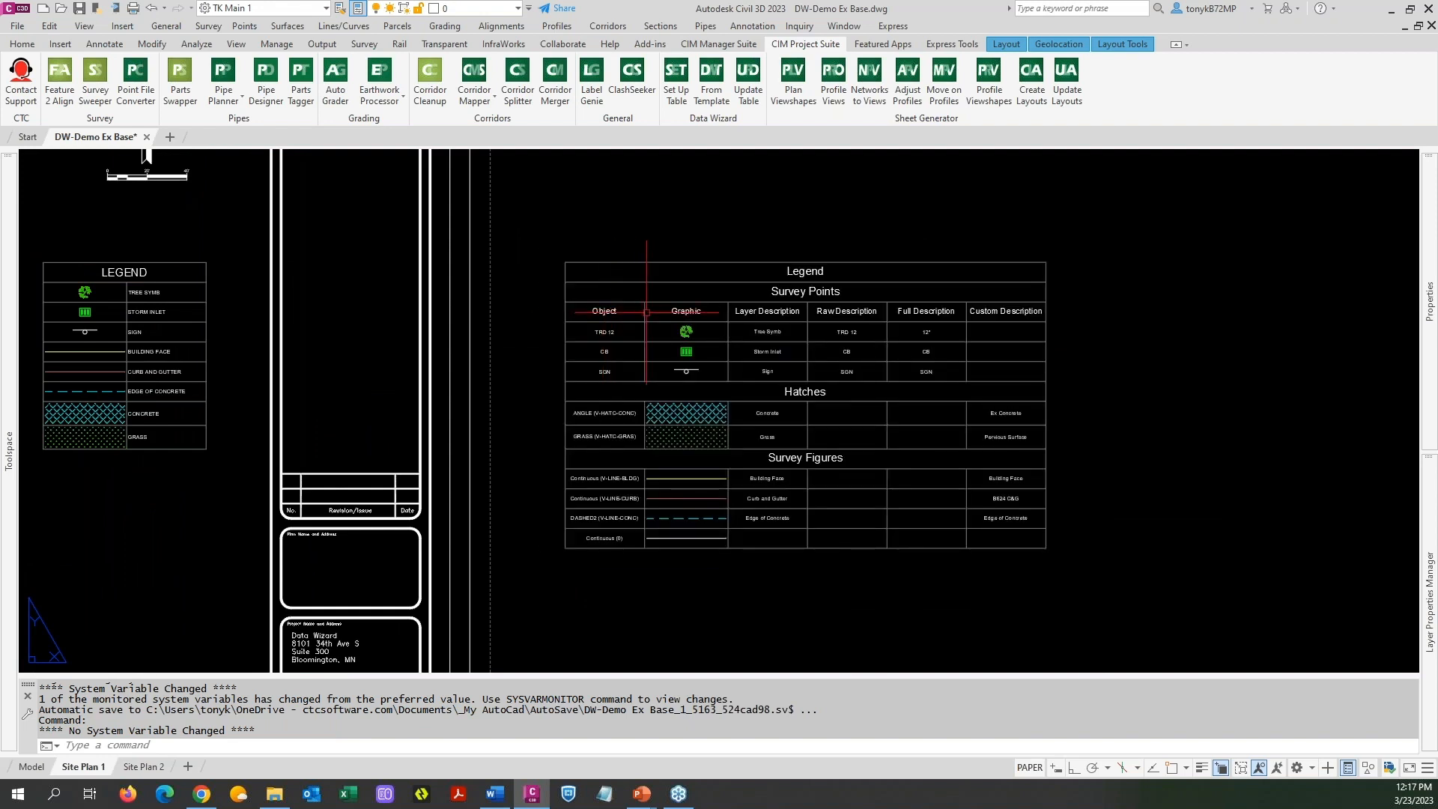
click(851, 322)
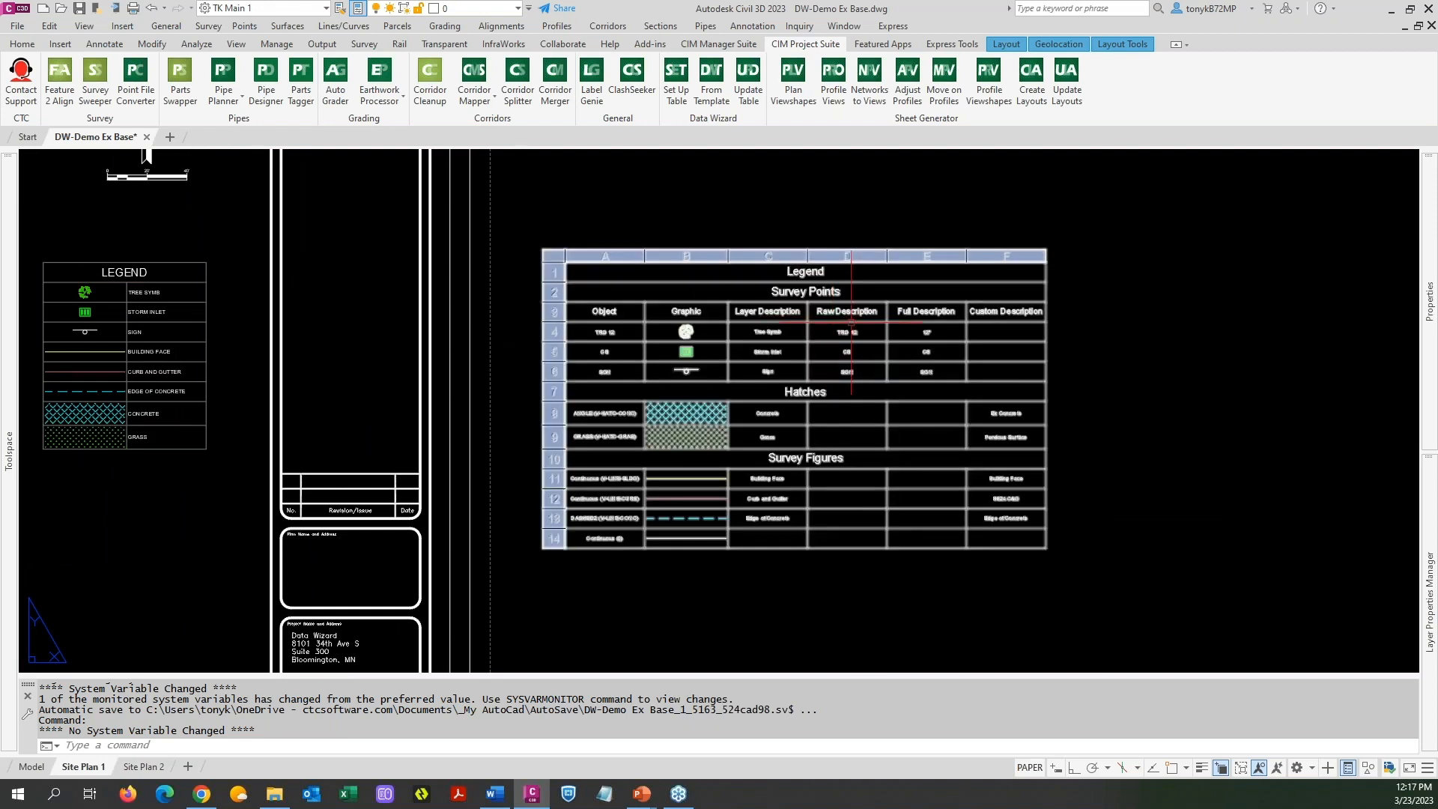
key(Escape)
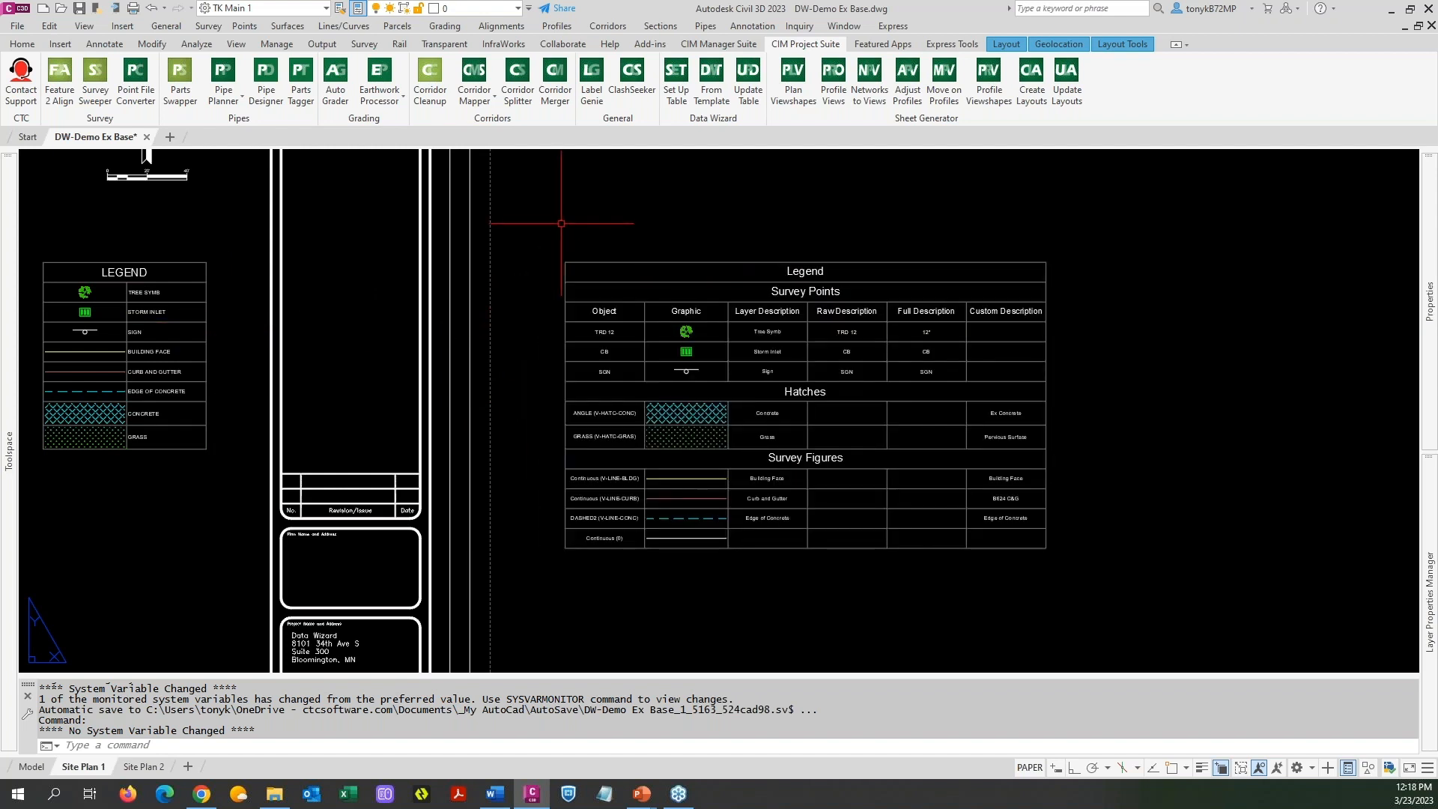
Run the Data Wizard again for Site Plan 1 with the same sources and object types, up to the list of objects for extraction
right_click(666, 173)
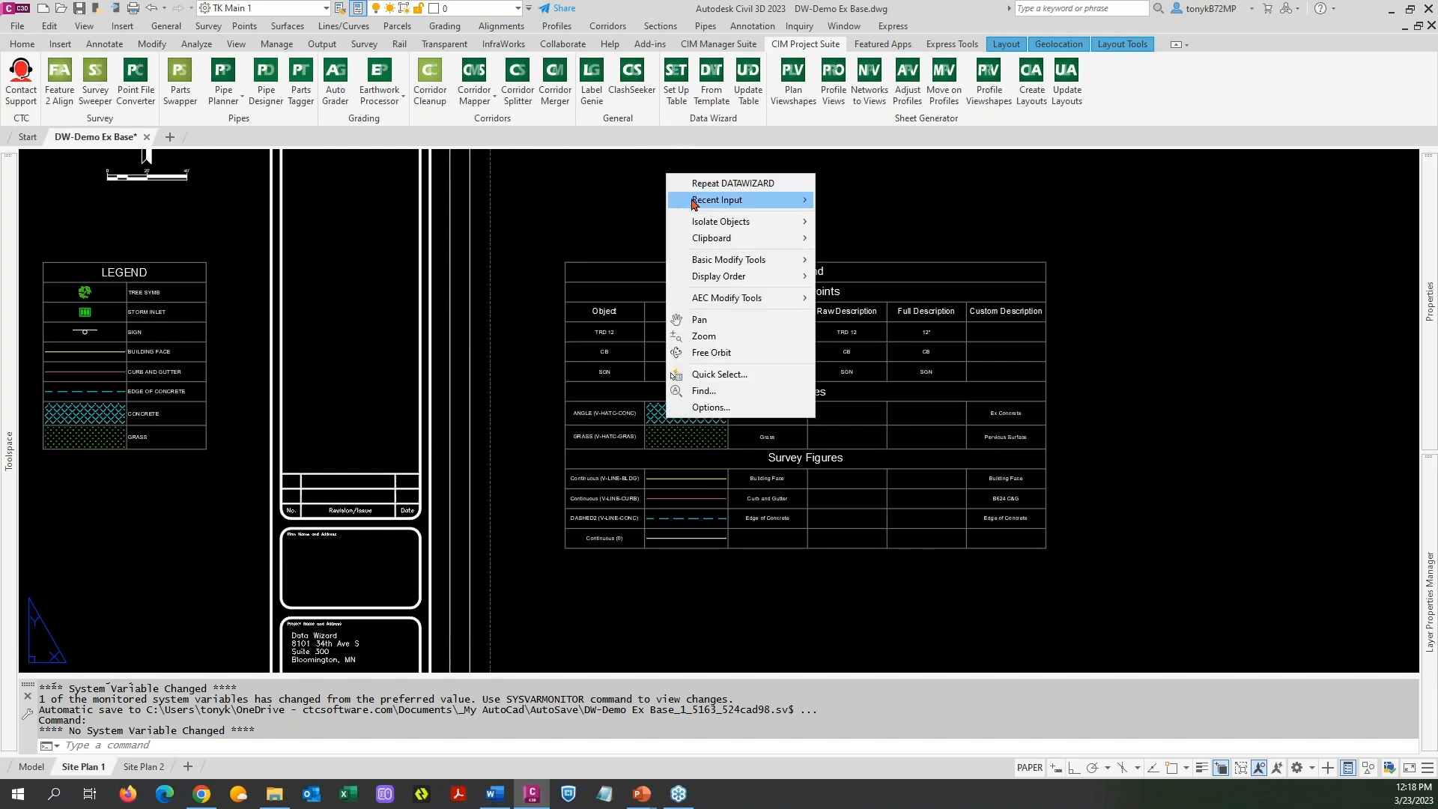
click(704, 183)
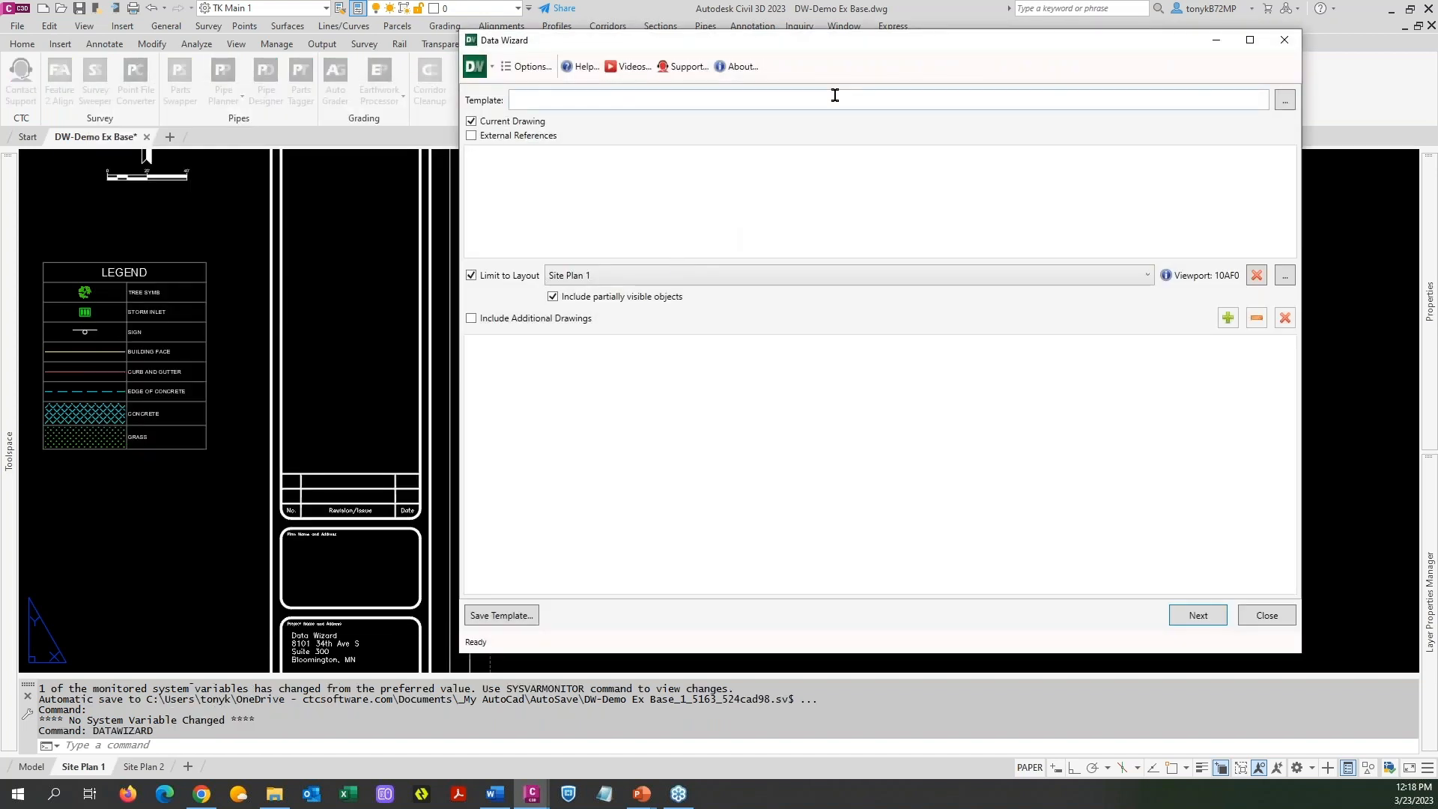
drag(863, 43, 743, 53)
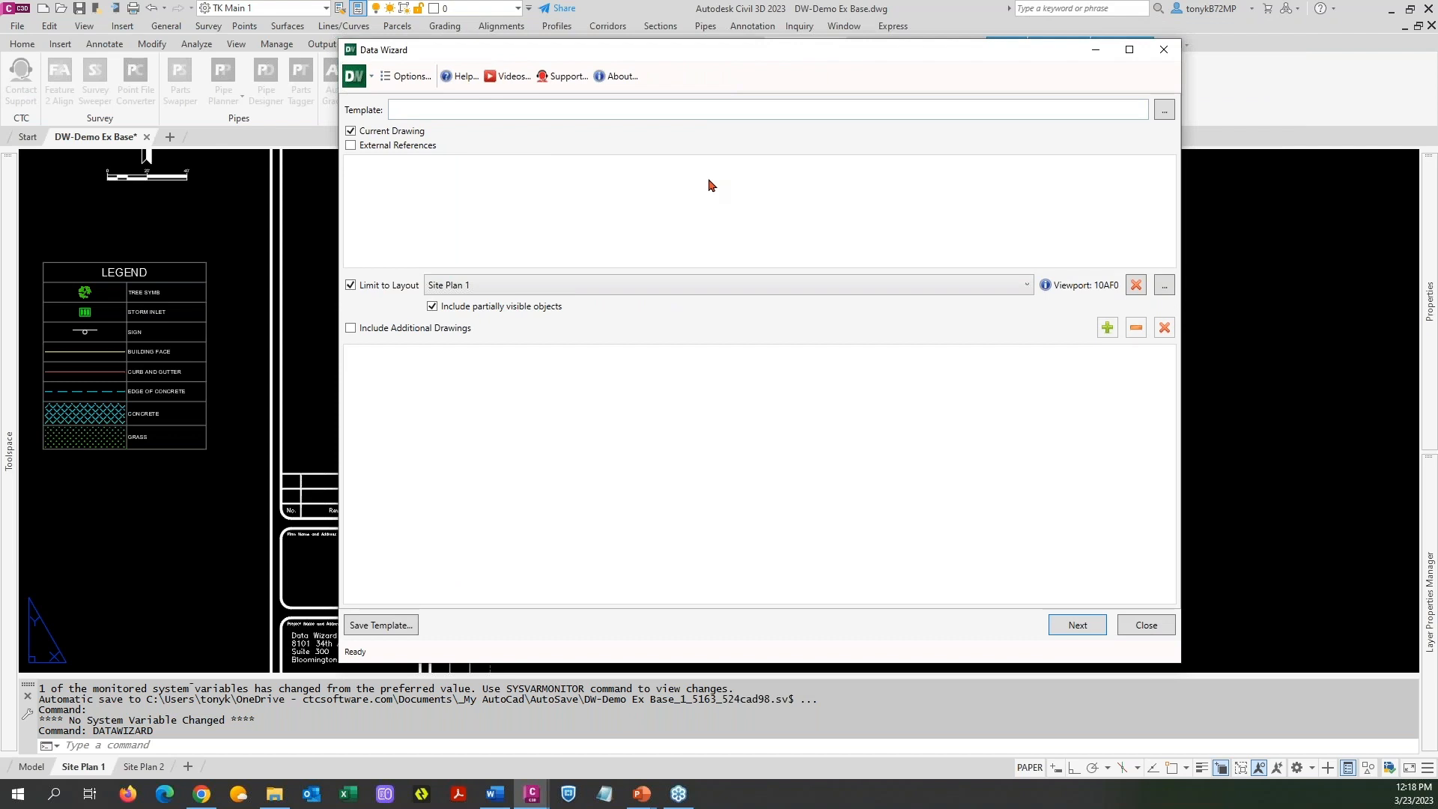
click(1070, 627)
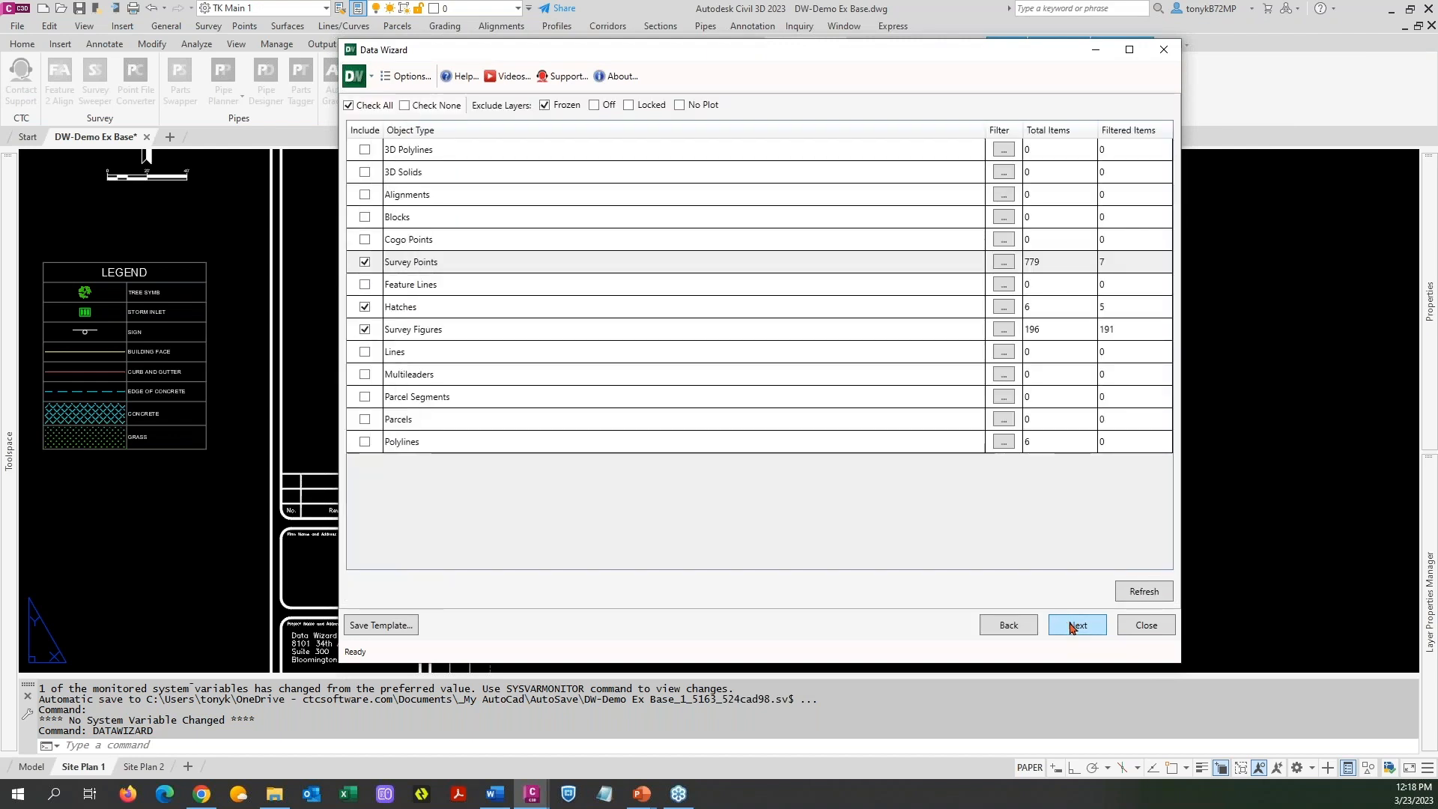
click(1073, 626)
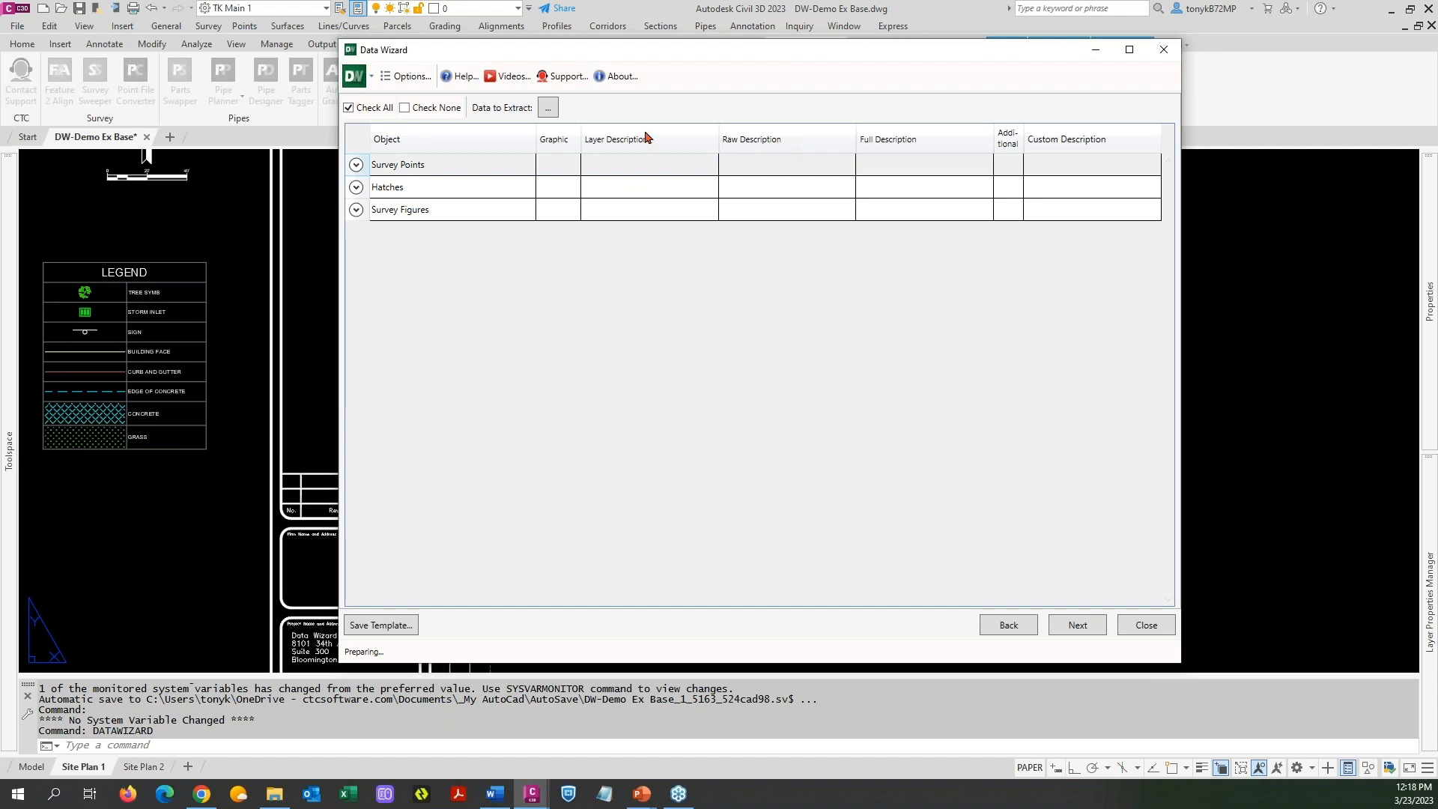
Remove Raw Description, Full Description and Additional Data from the data to extract
click(541, 110)
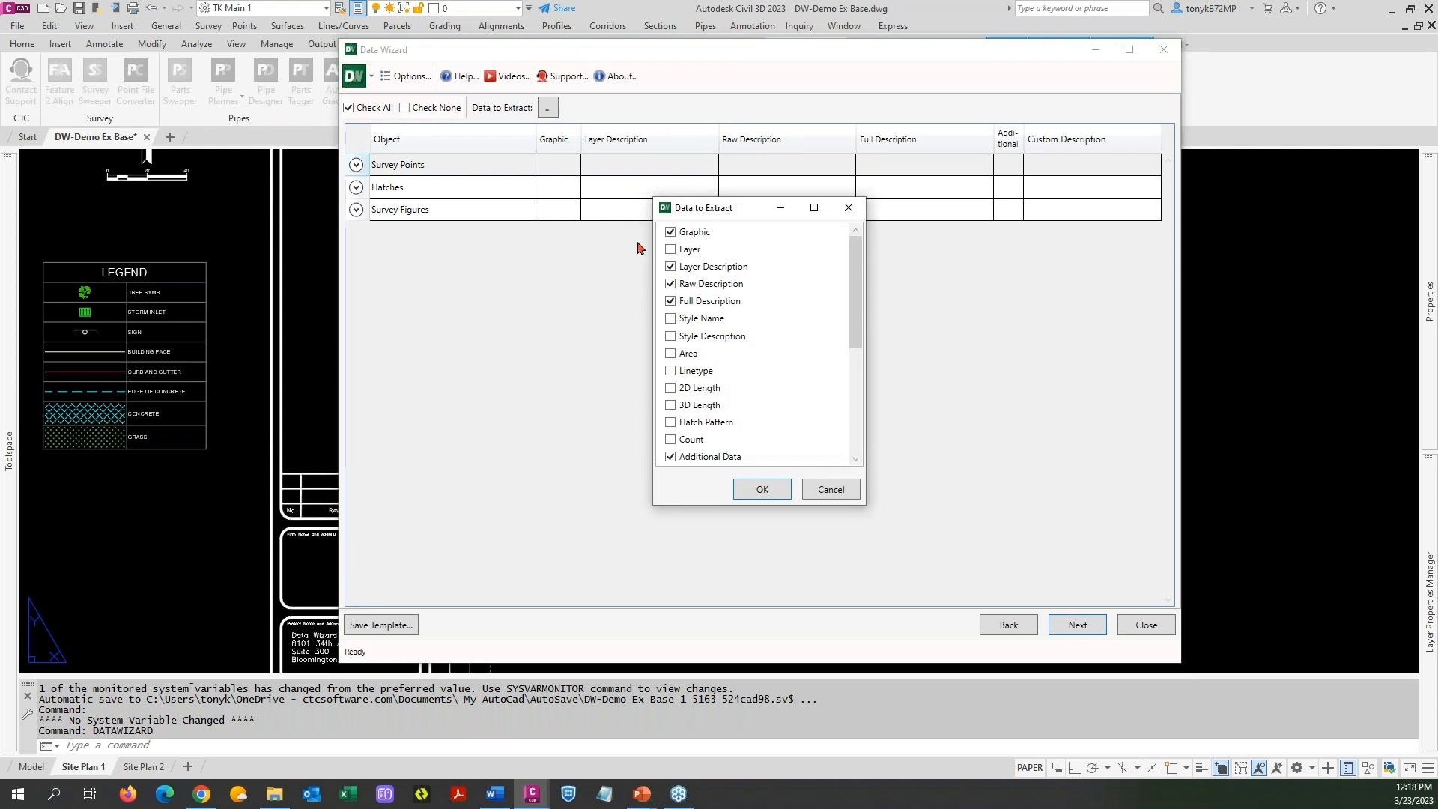
click(685, 267)
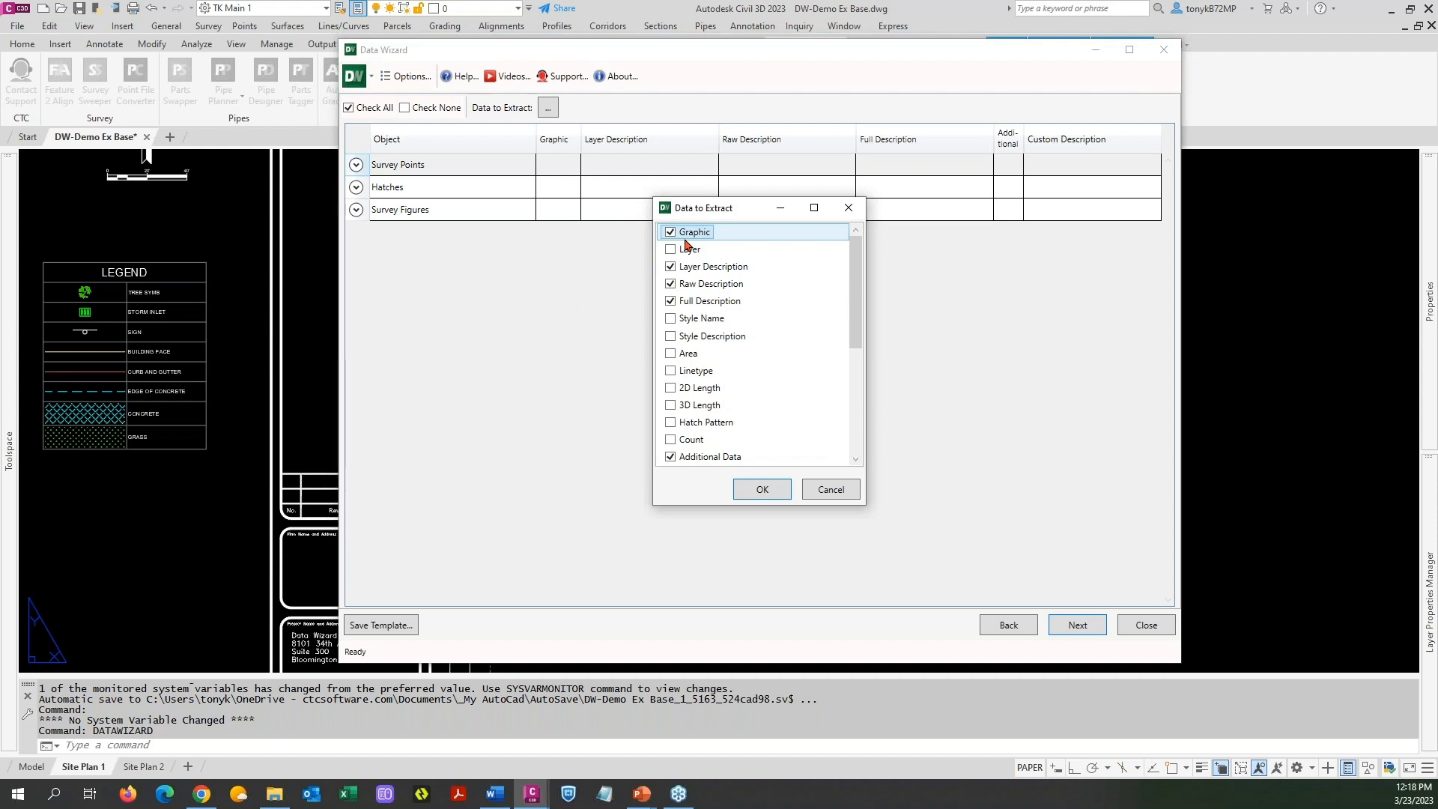
click(671, 285)
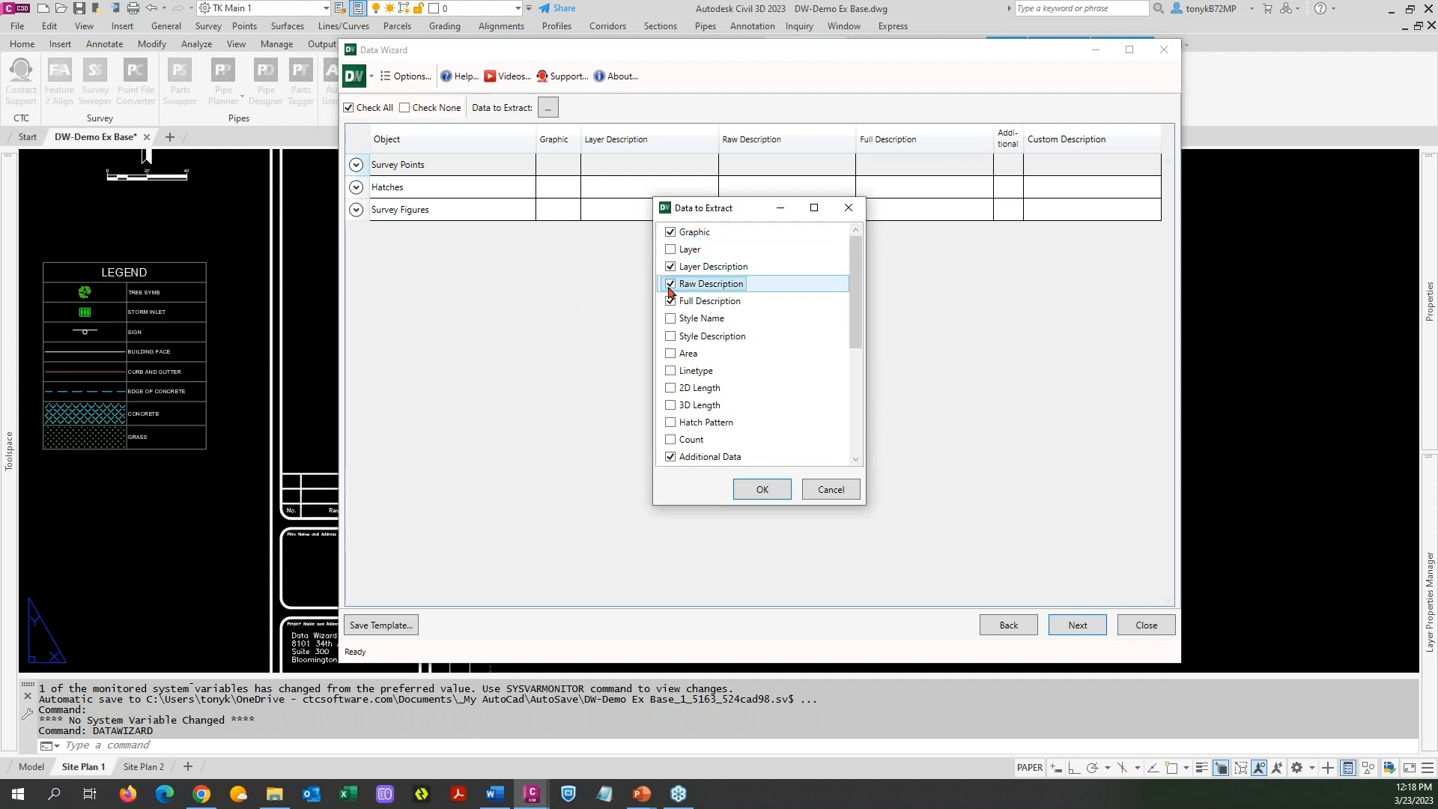
click(671, 302)
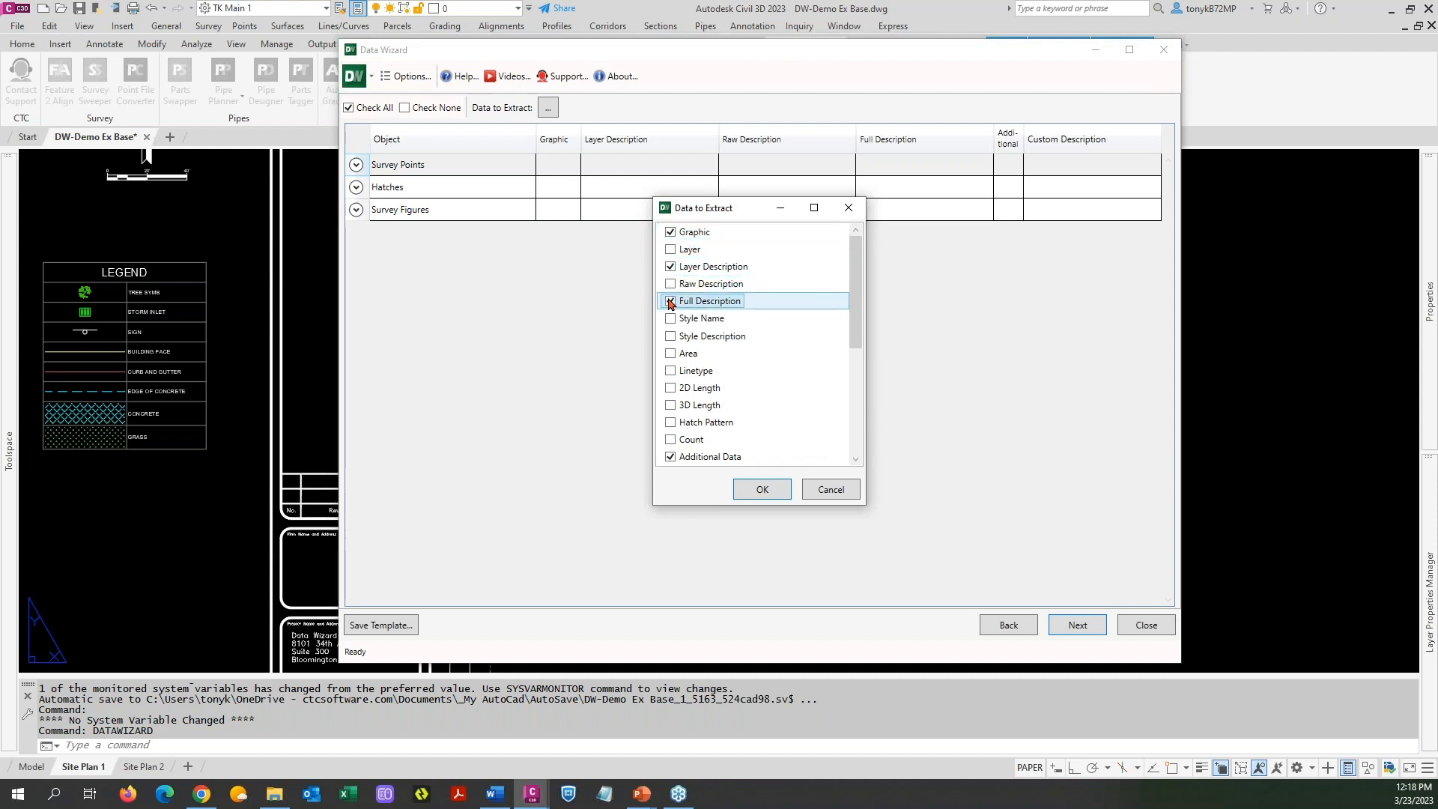
click(670, 288)
click(670, 303)
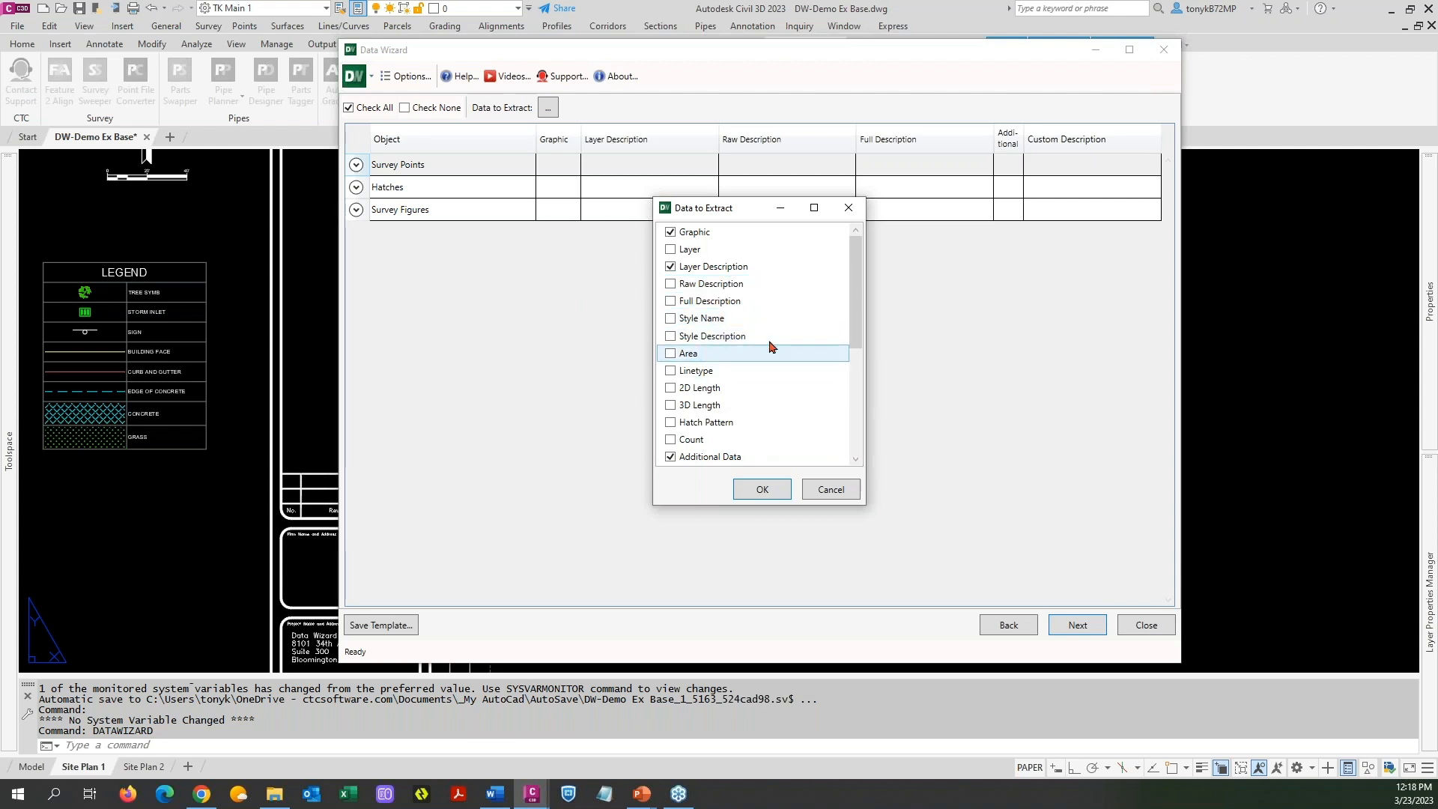
drag(859, 335, 847, 392)
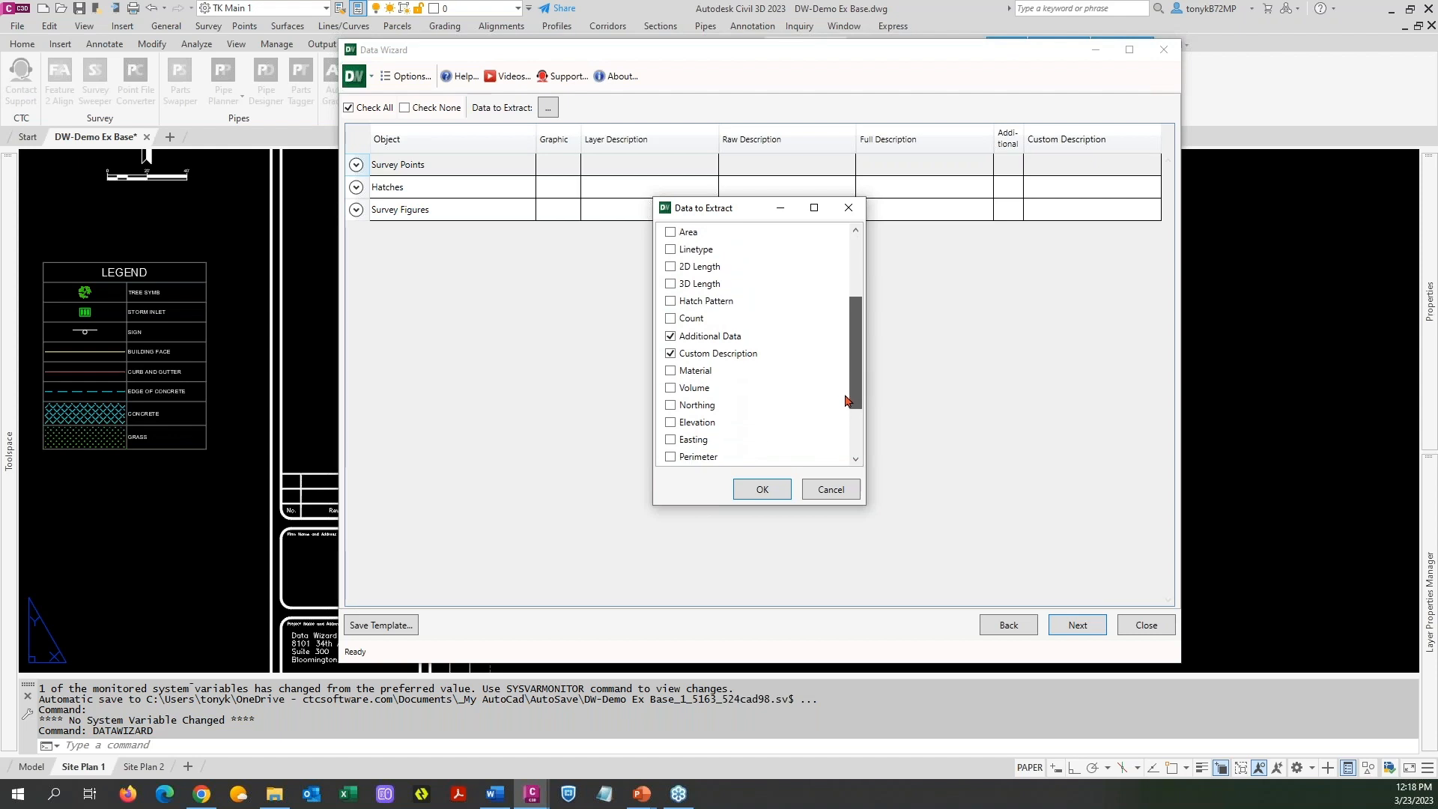
click(711, 336)
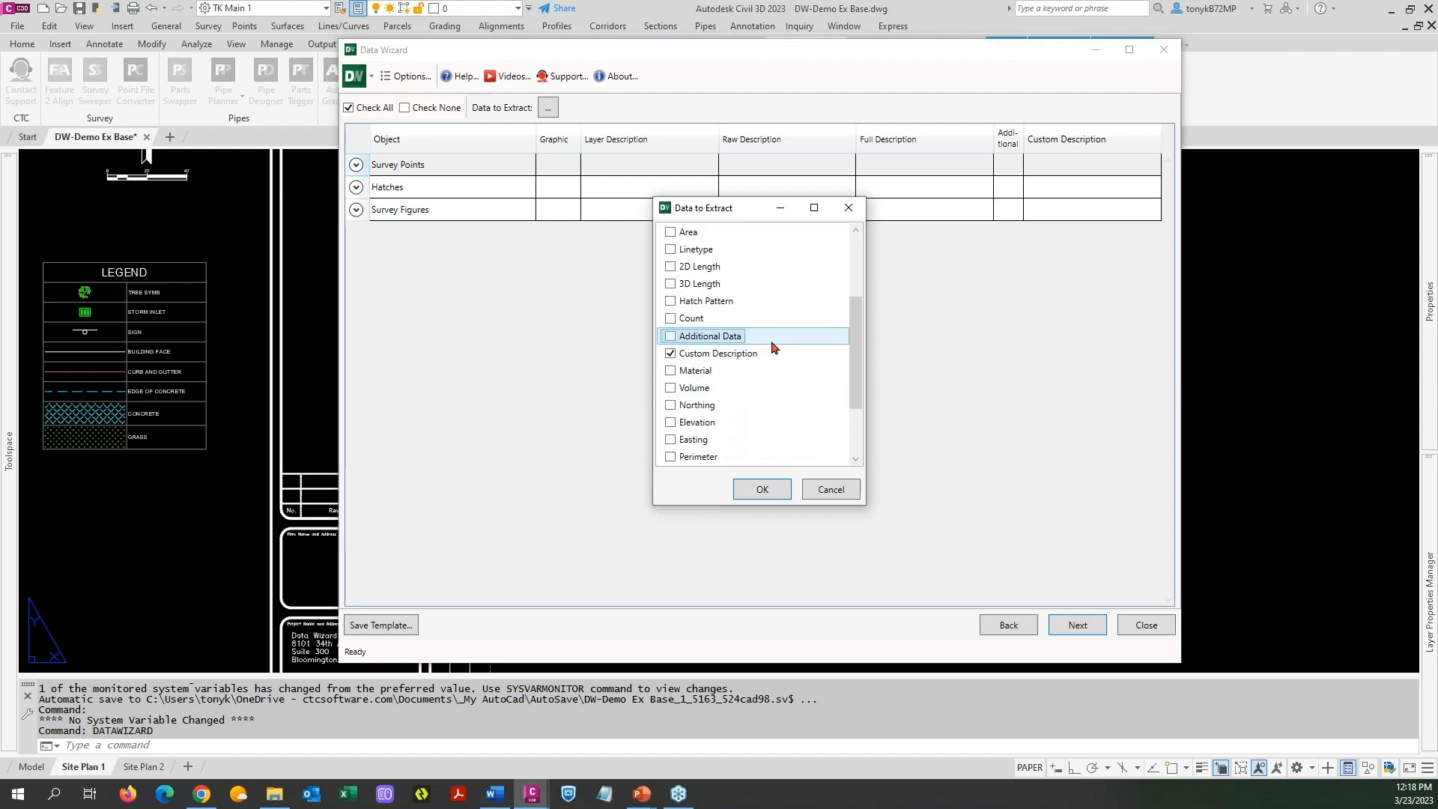
drag(850, 352, 850, 279)
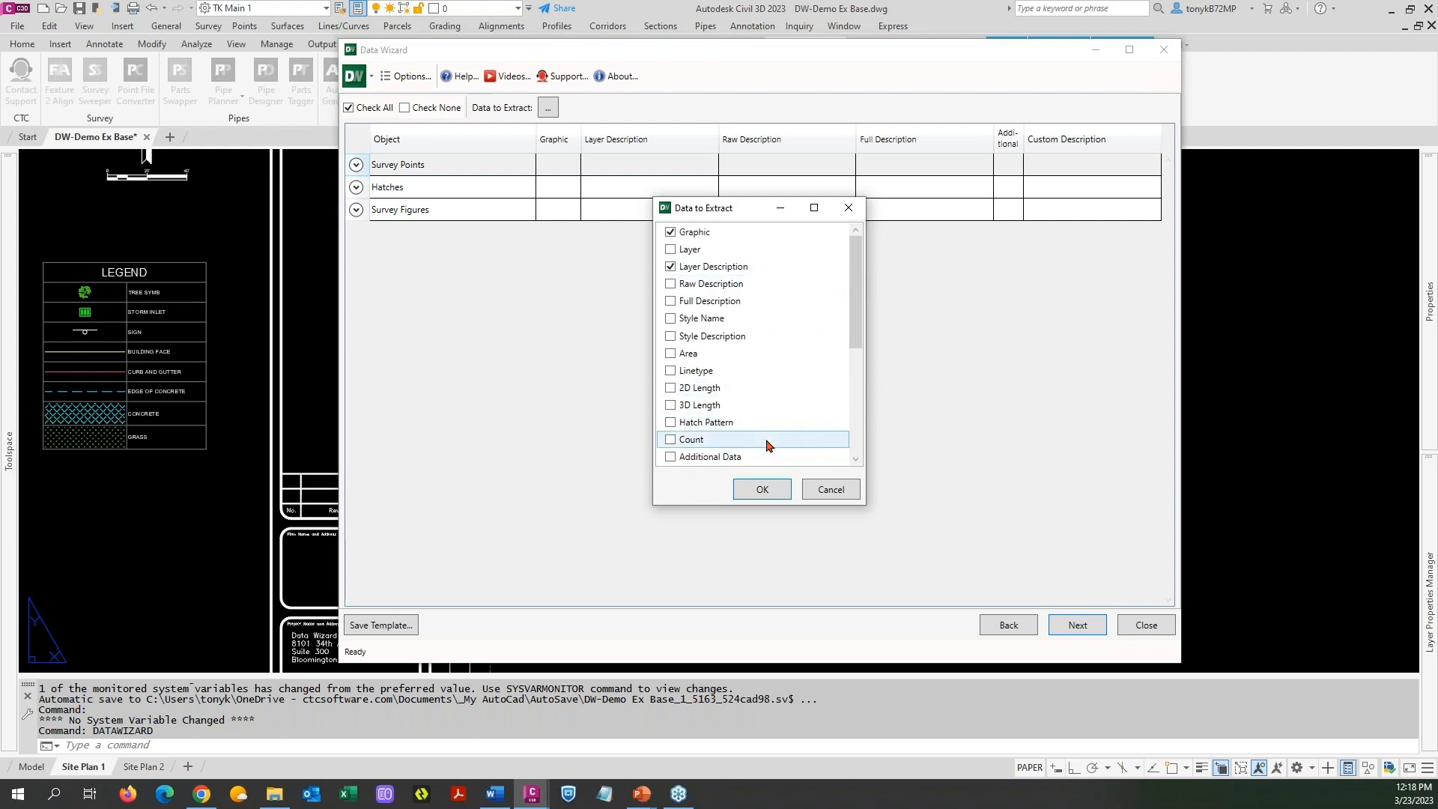
click(760, 490)
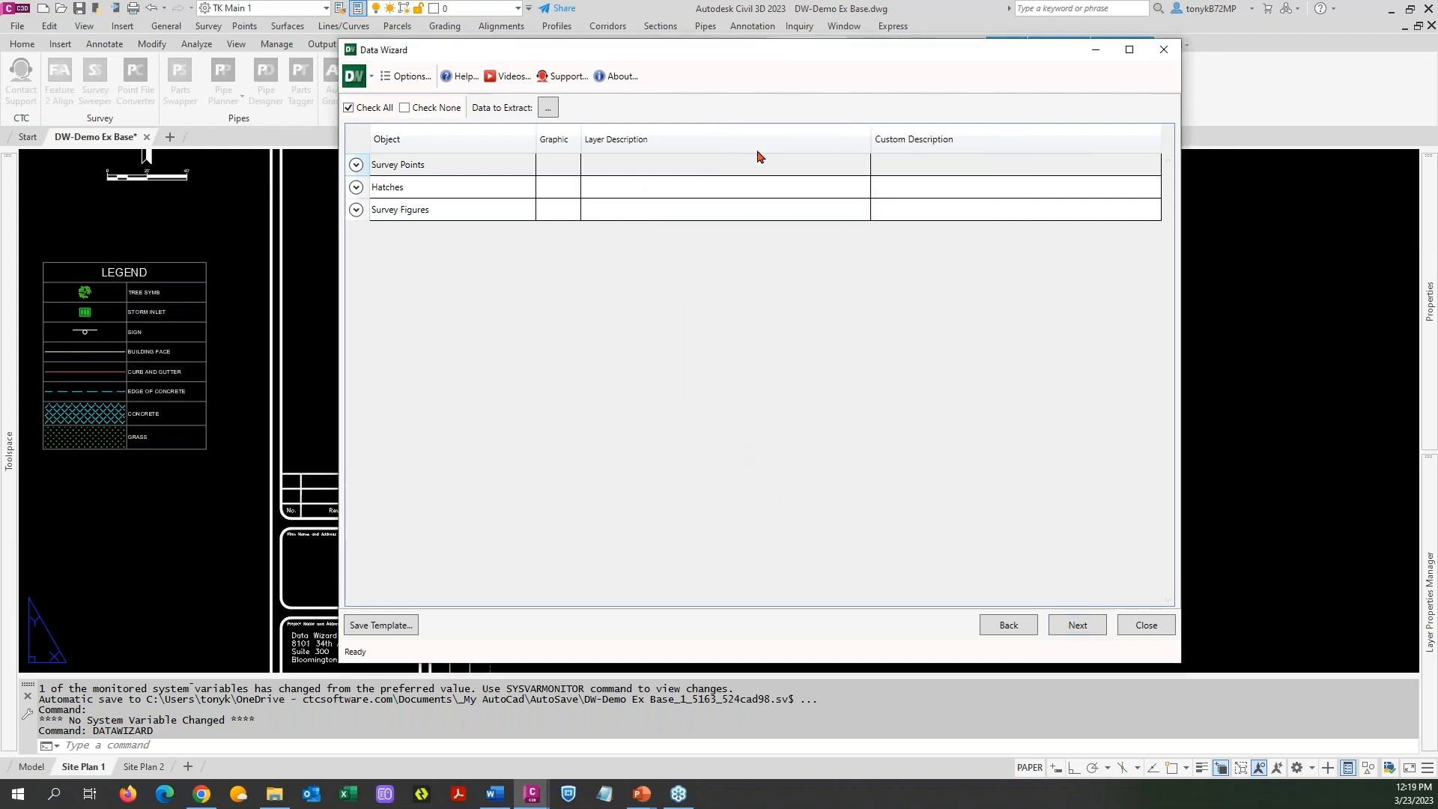
Set the survey points' custom descriptions: Deciduous Tree for TRD 12, HC Sign for SGN and Catch Basin for CB
click(356, 165)
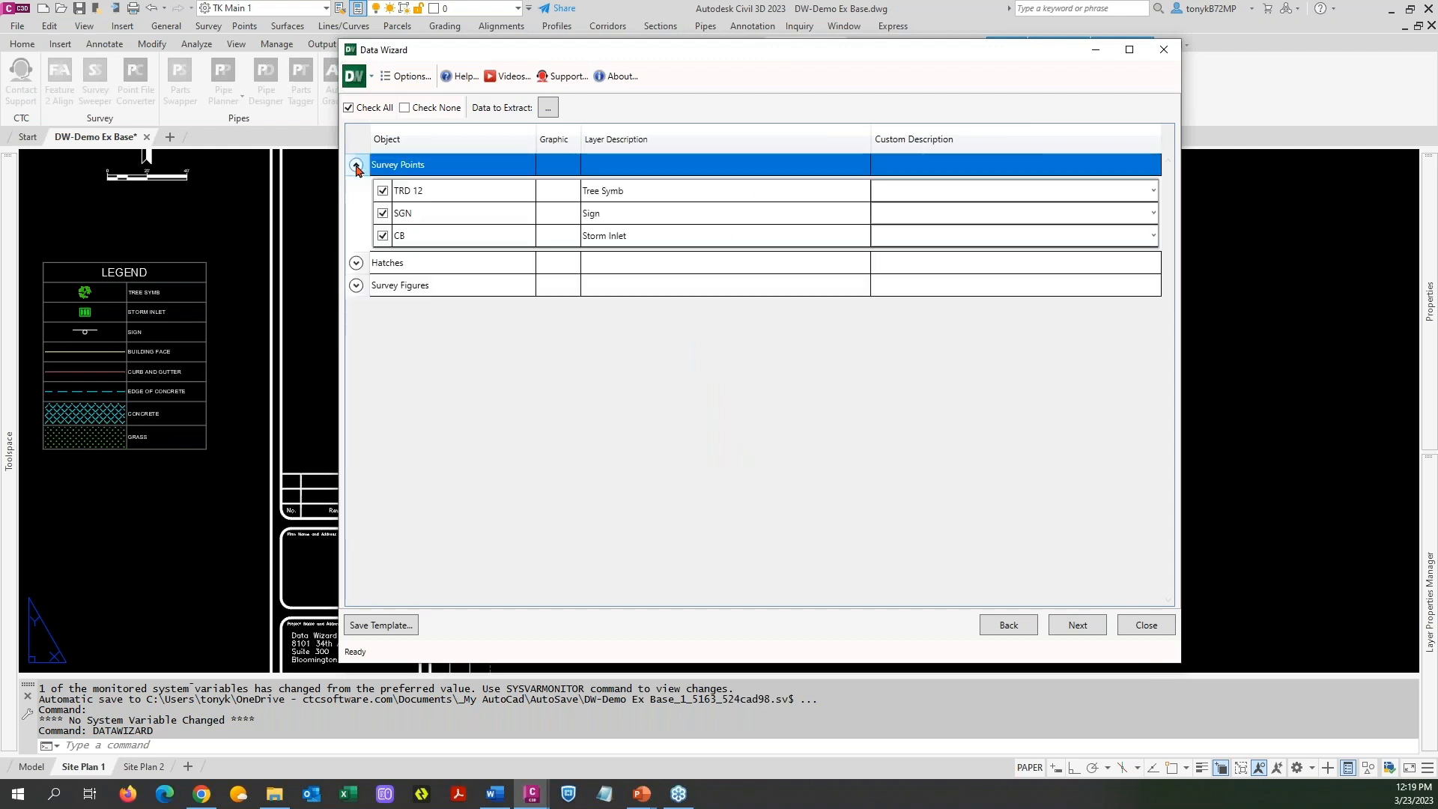
click(356, 262)
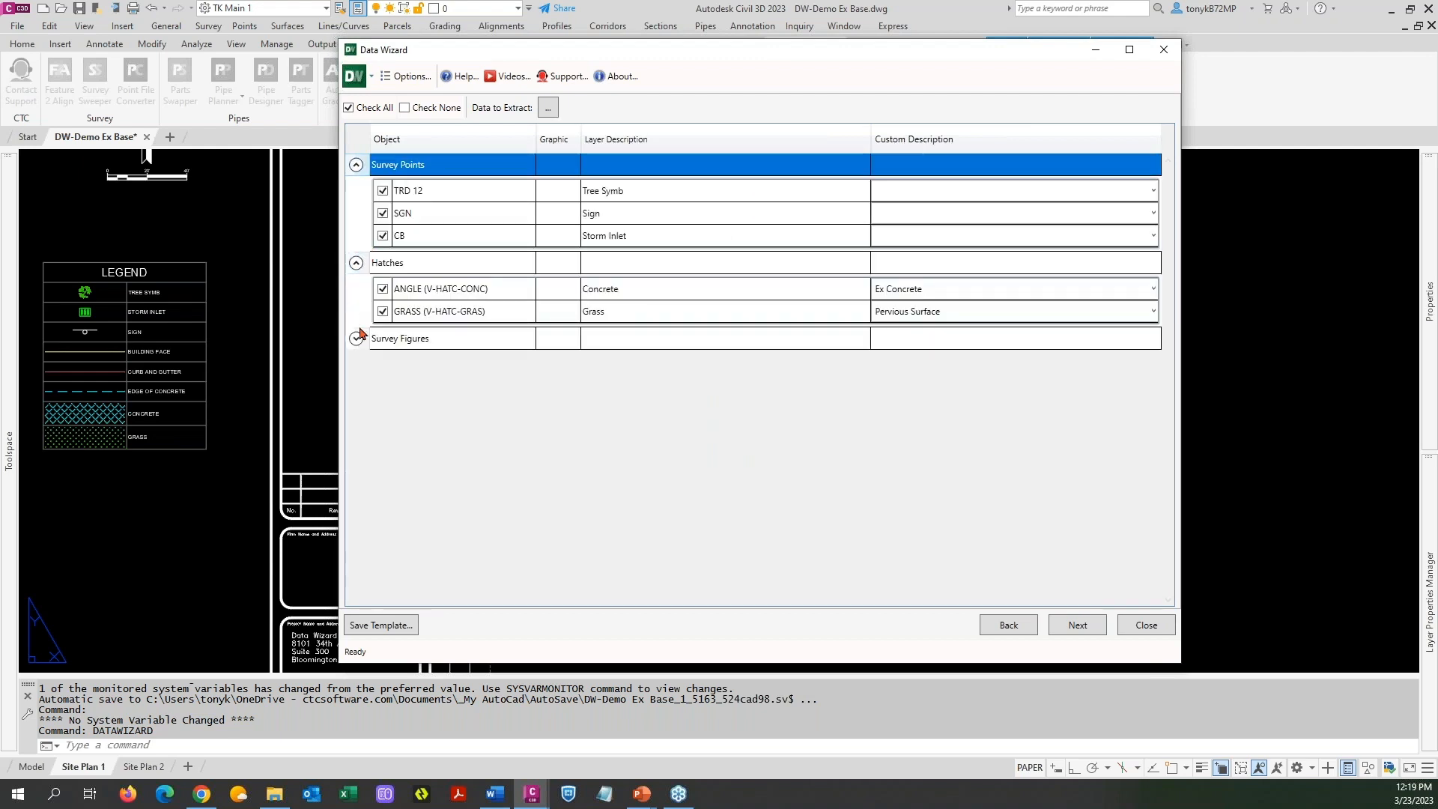
click(355, 338)
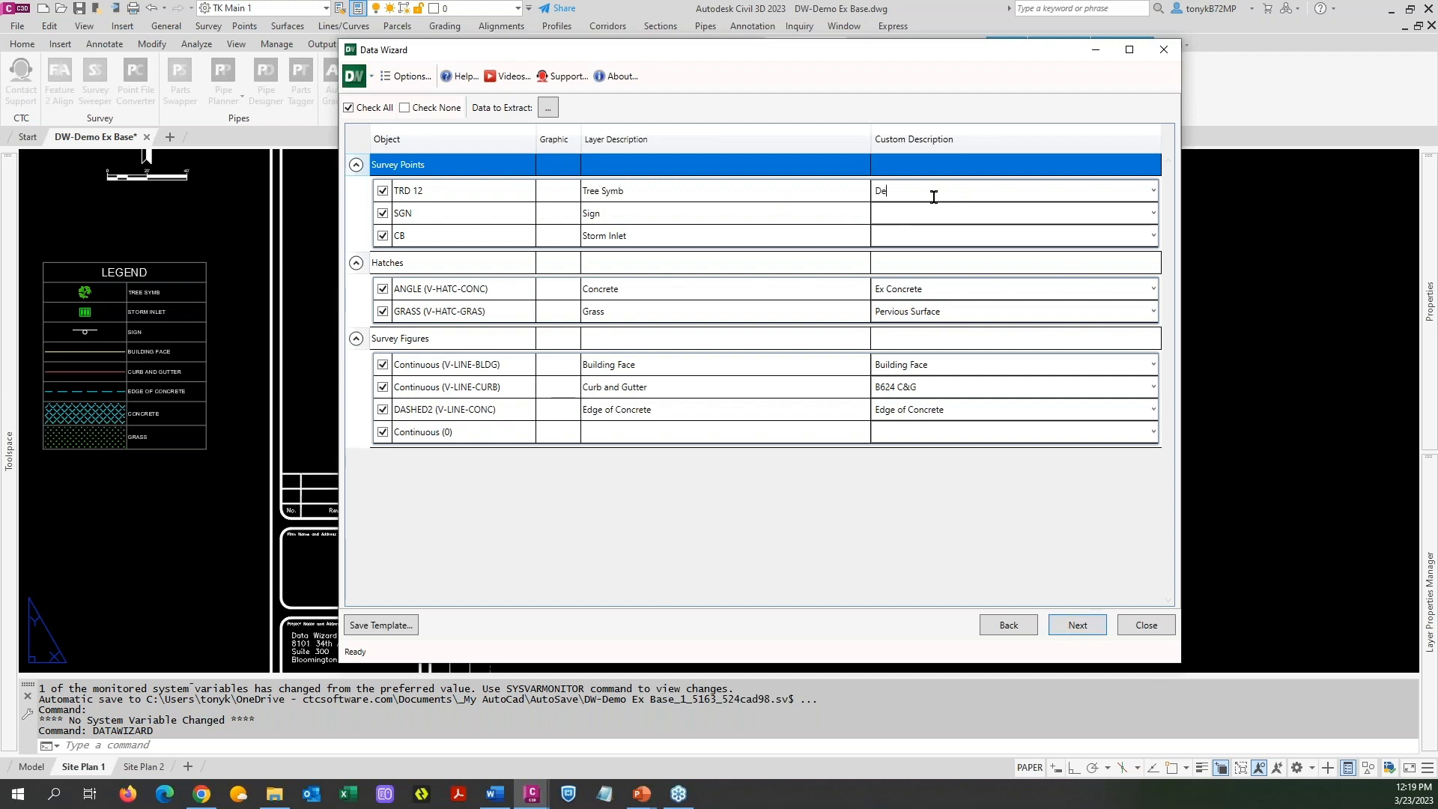
text(iduous Tree)
click(914, 209)
text(HC S)
text(Catch Basin)
Remove Layer Description from the data to extract, leaving only Graphic and Custom Description
click(549, 109)
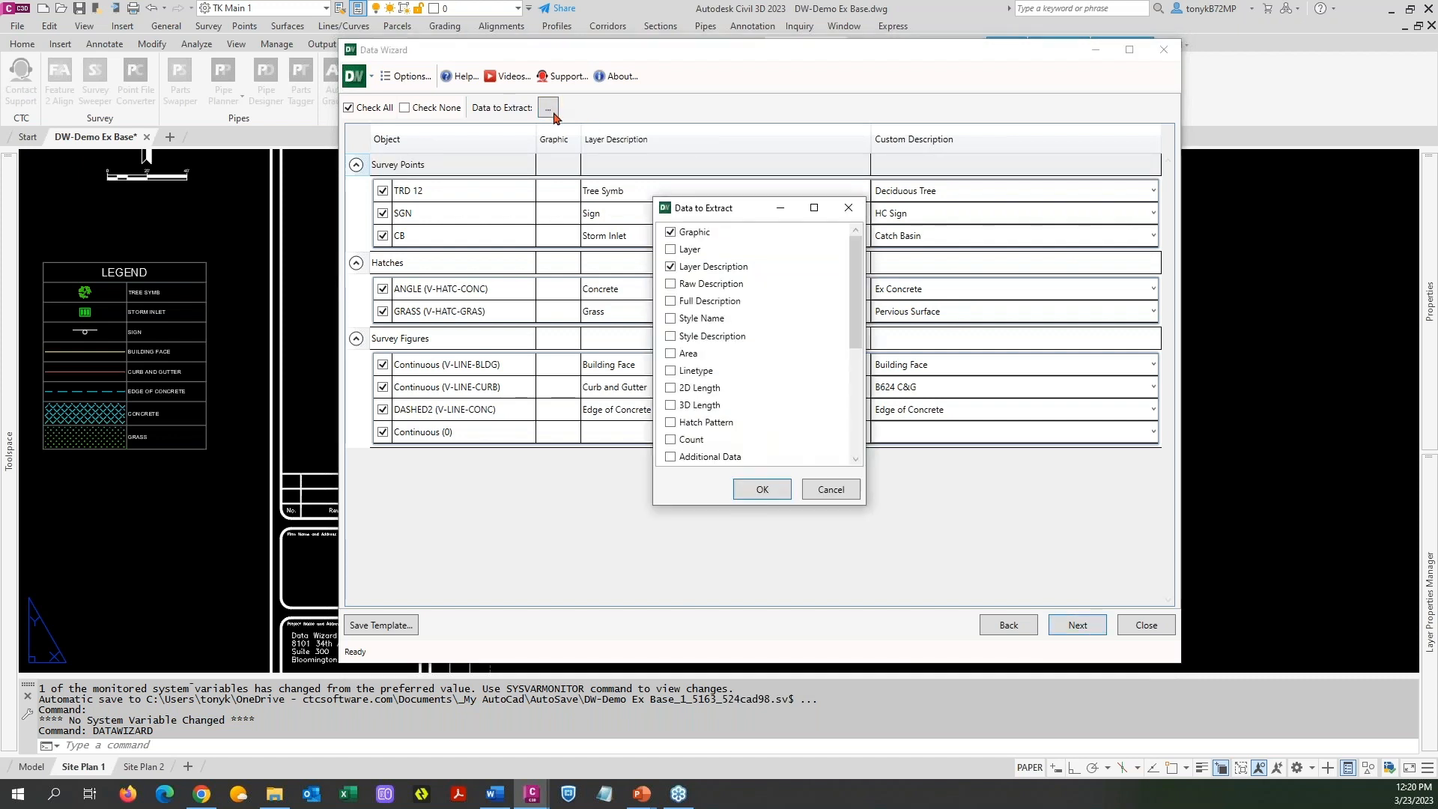
click(670, 267)
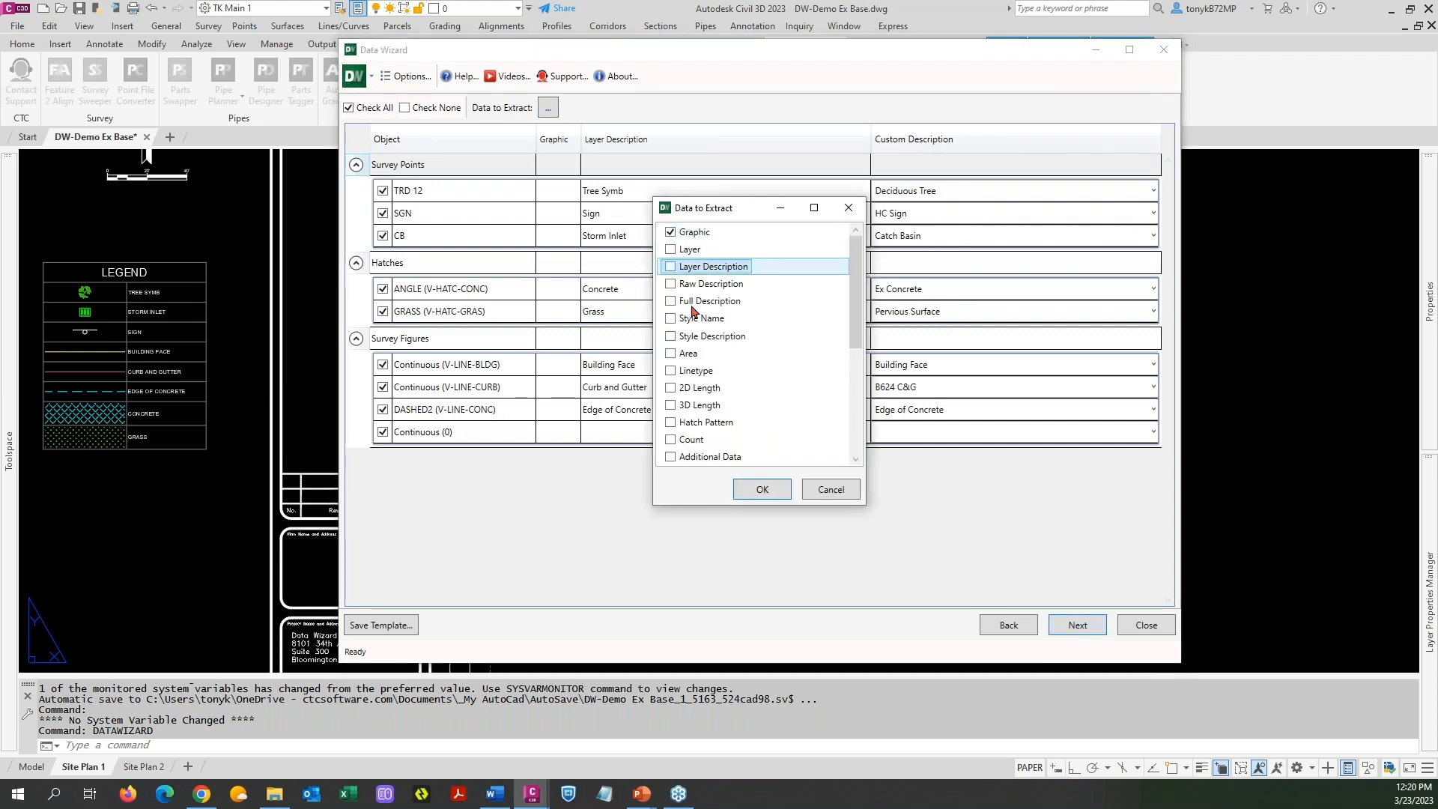
click(768, 490)
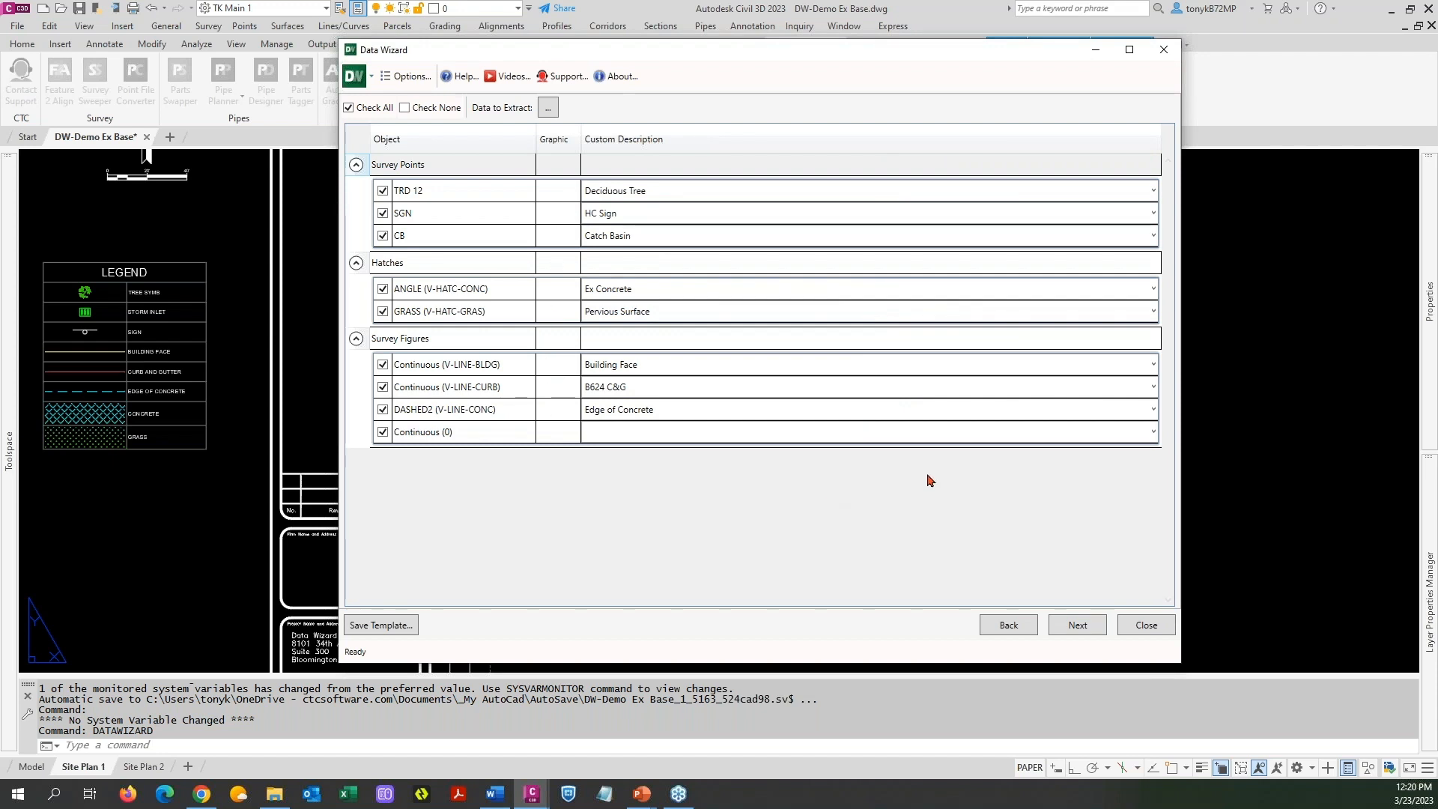
Accept the table output settings and place the new legend table to the right of the existing wide legend
click(1082, 627)
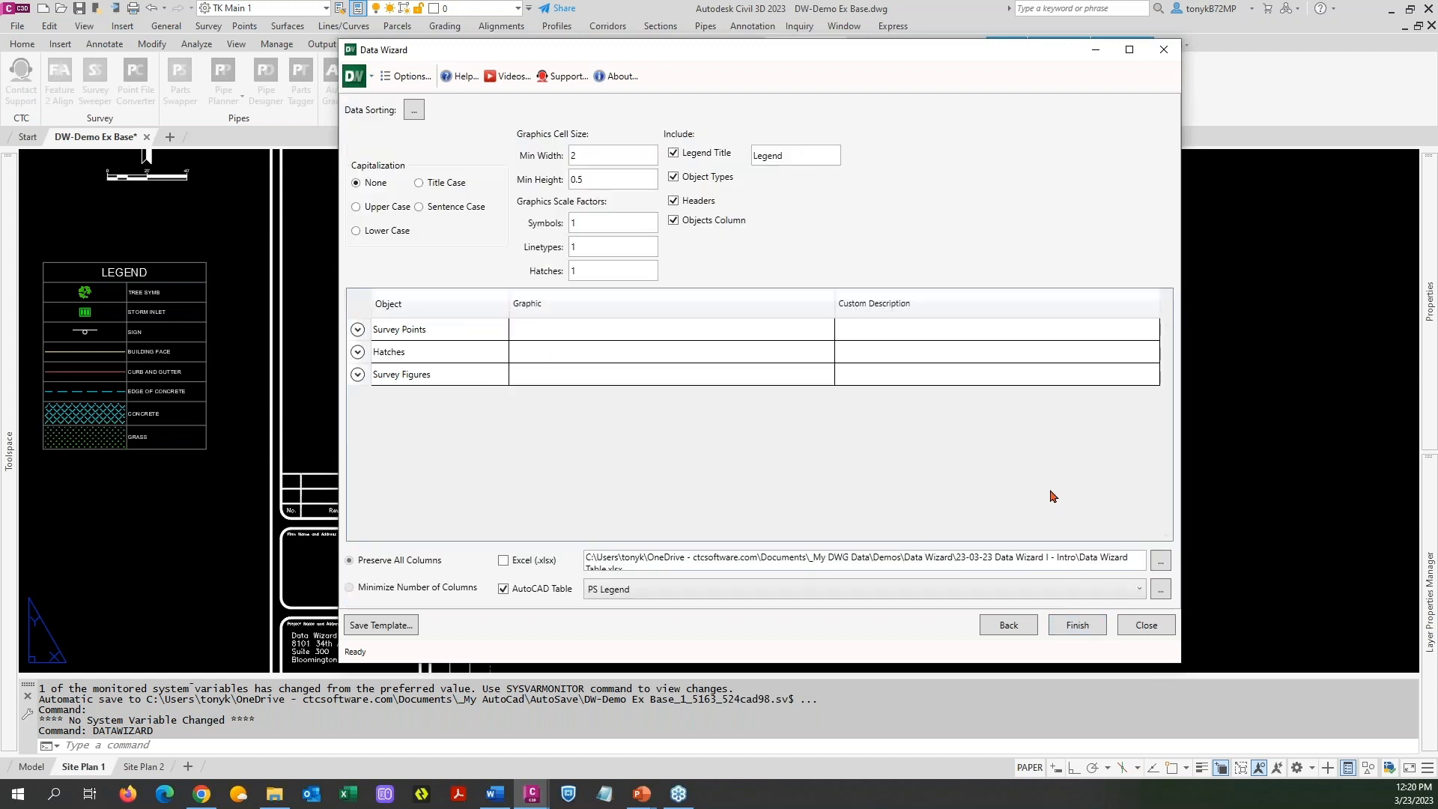
click(1067, 631)
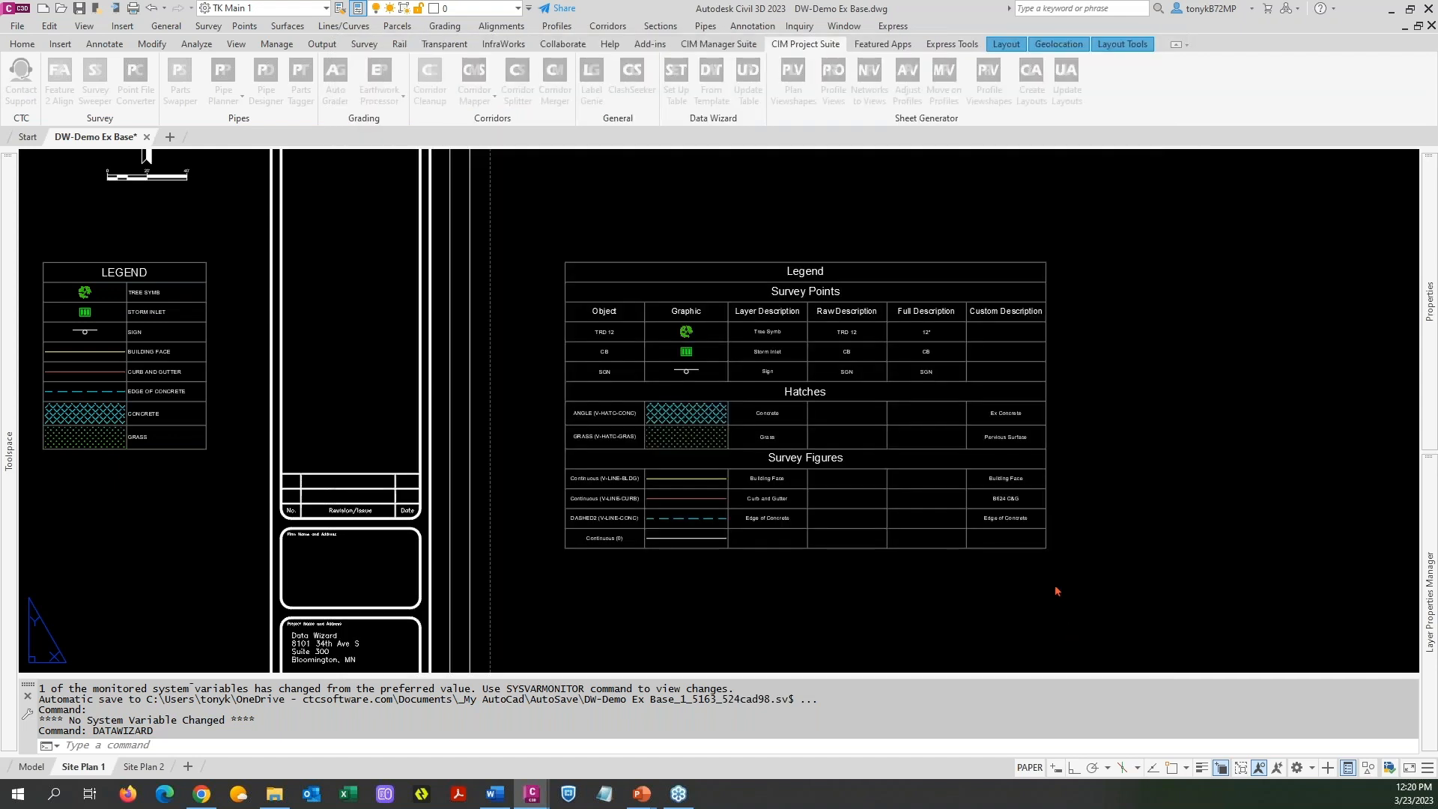
click(1111, 266)
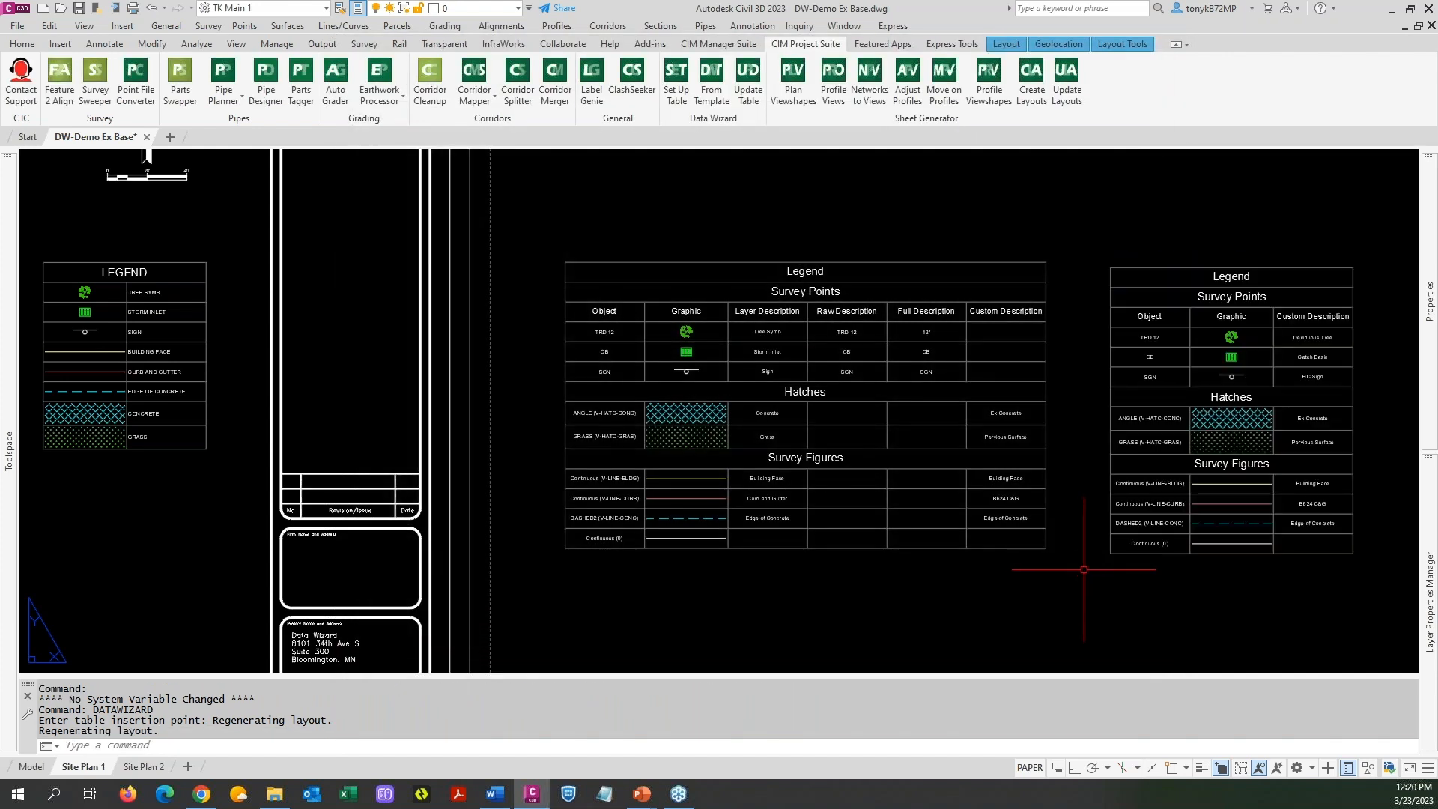
text(e)
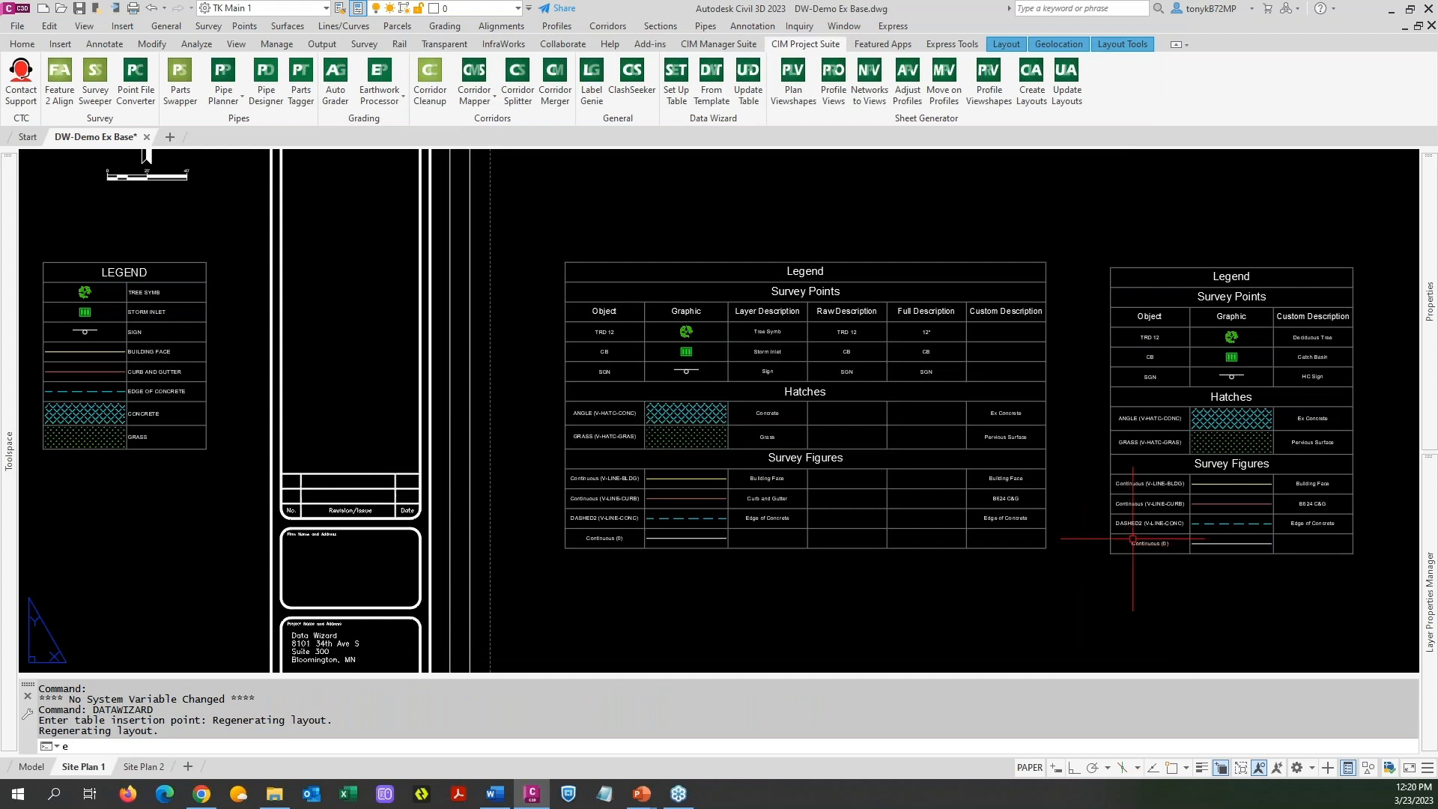
key(Escape)
key(Escape)
text(we)
key(Return)
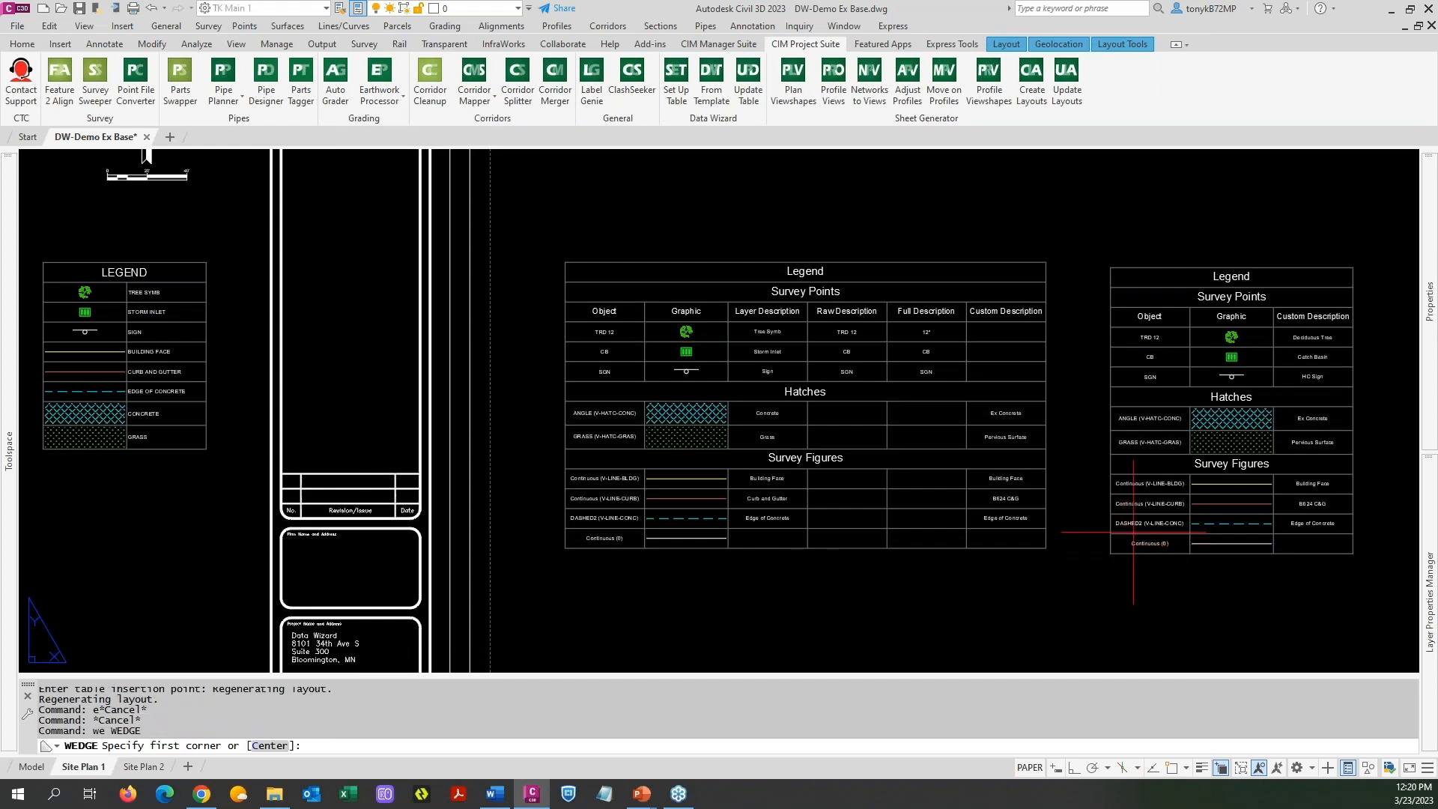
key(Escape)
key(Escape)
Erase the three-column legend table just placed beside the wide legend
text(e)
key(Return)
click(1125, 502)
key(Return)
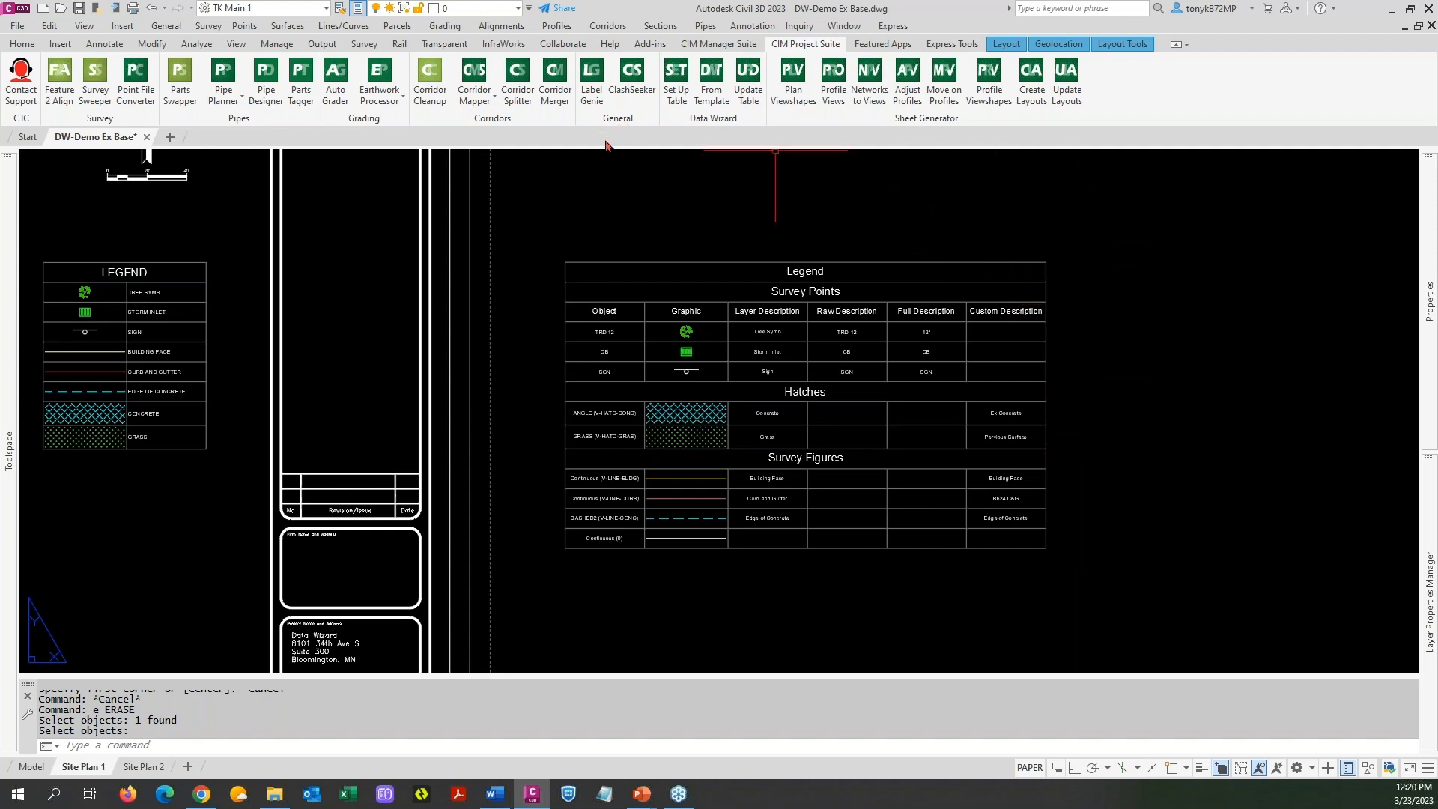
Rerun Data Wizard for Site Plan 1 with the same objects and data columns, keeping PS Legend as the AutoCAD table style
right_click(711, 222)
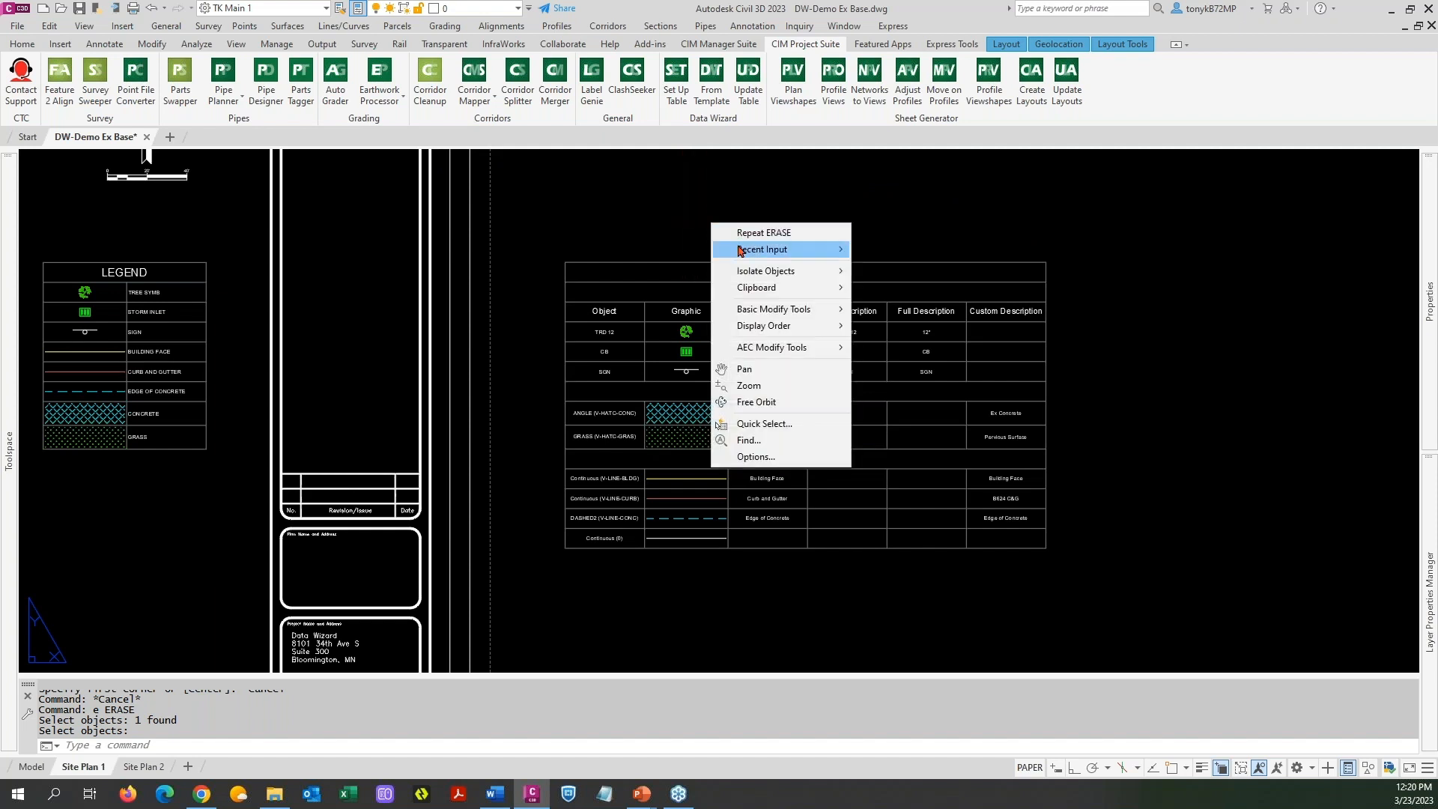
mouse_move(737, 255)
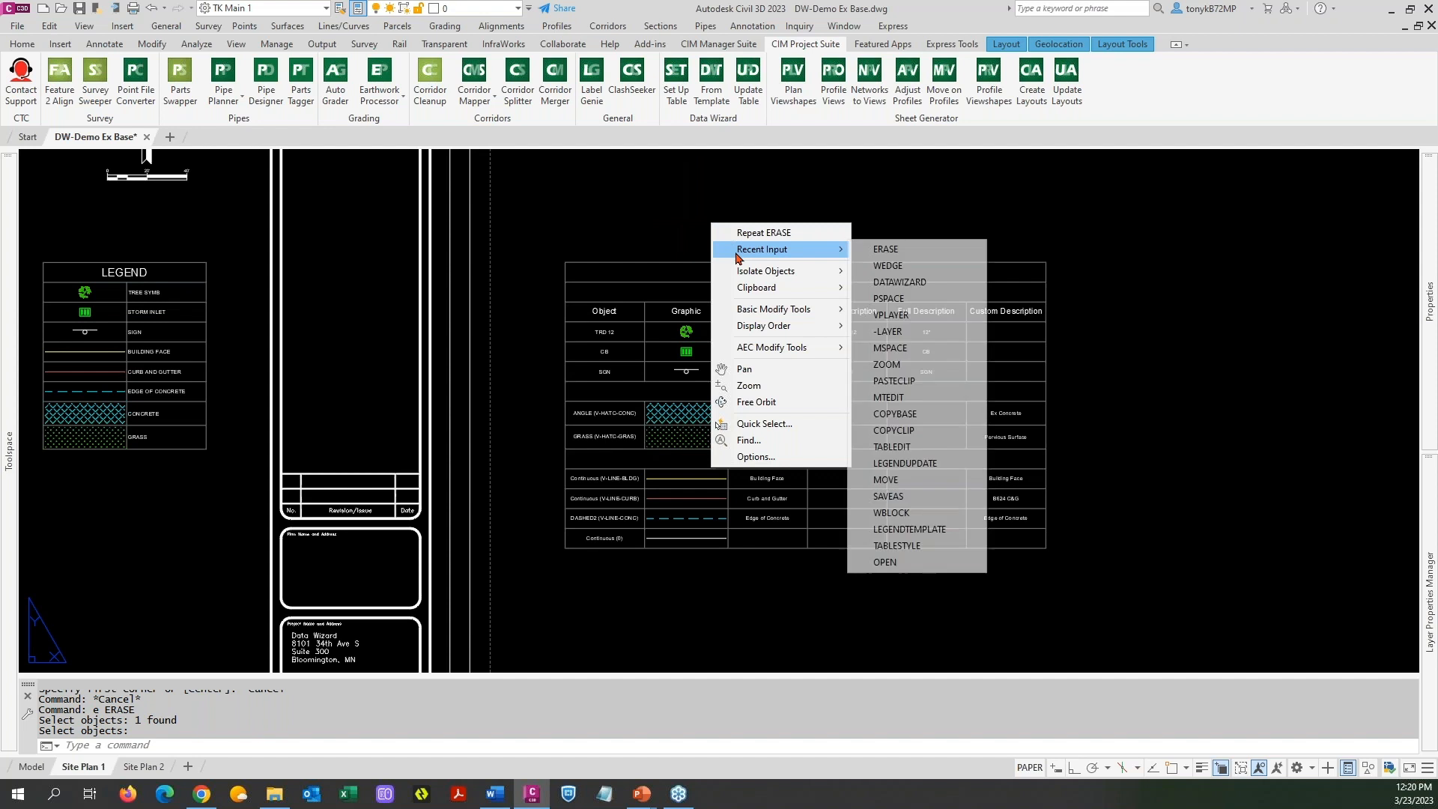
click(882, 285)
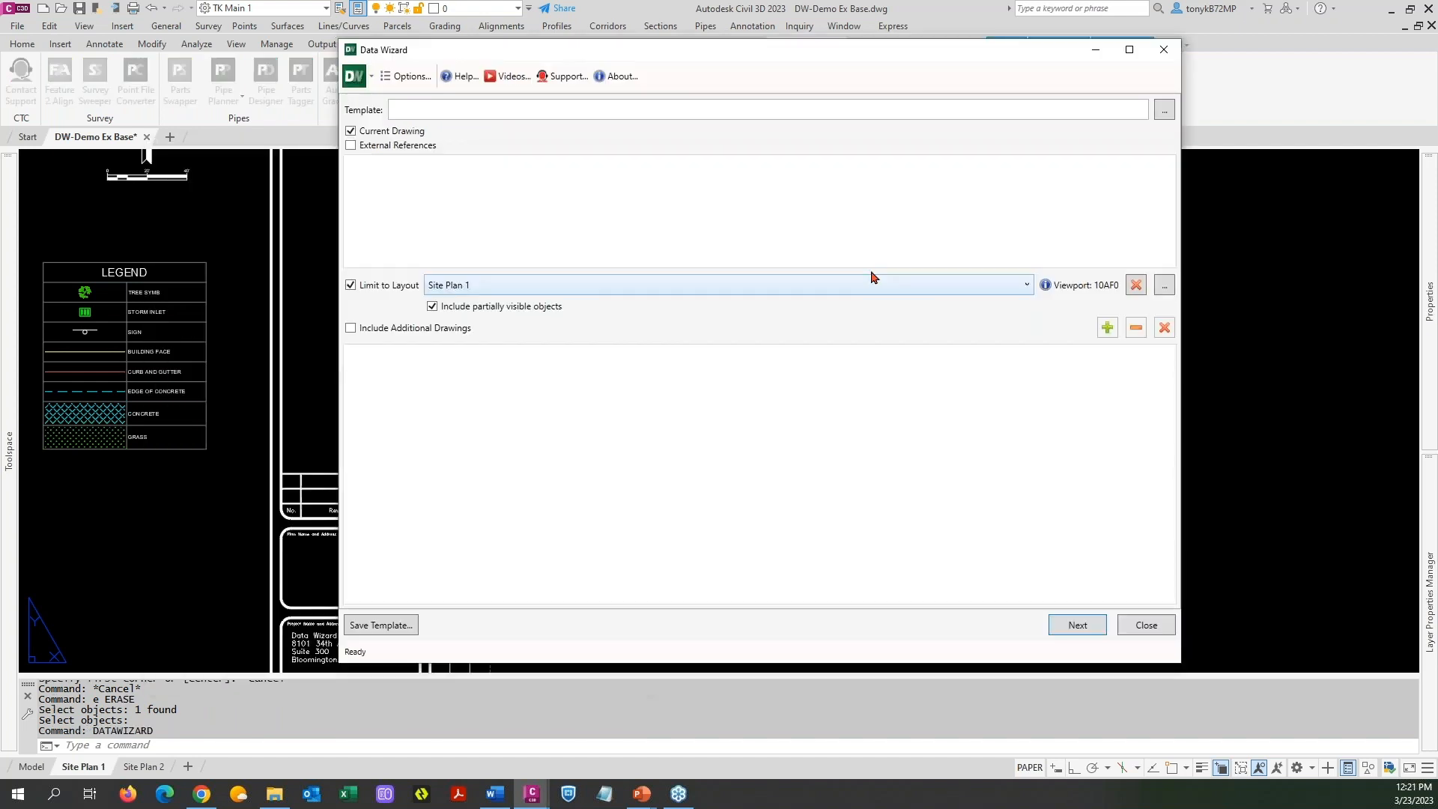
click(1078, 628)
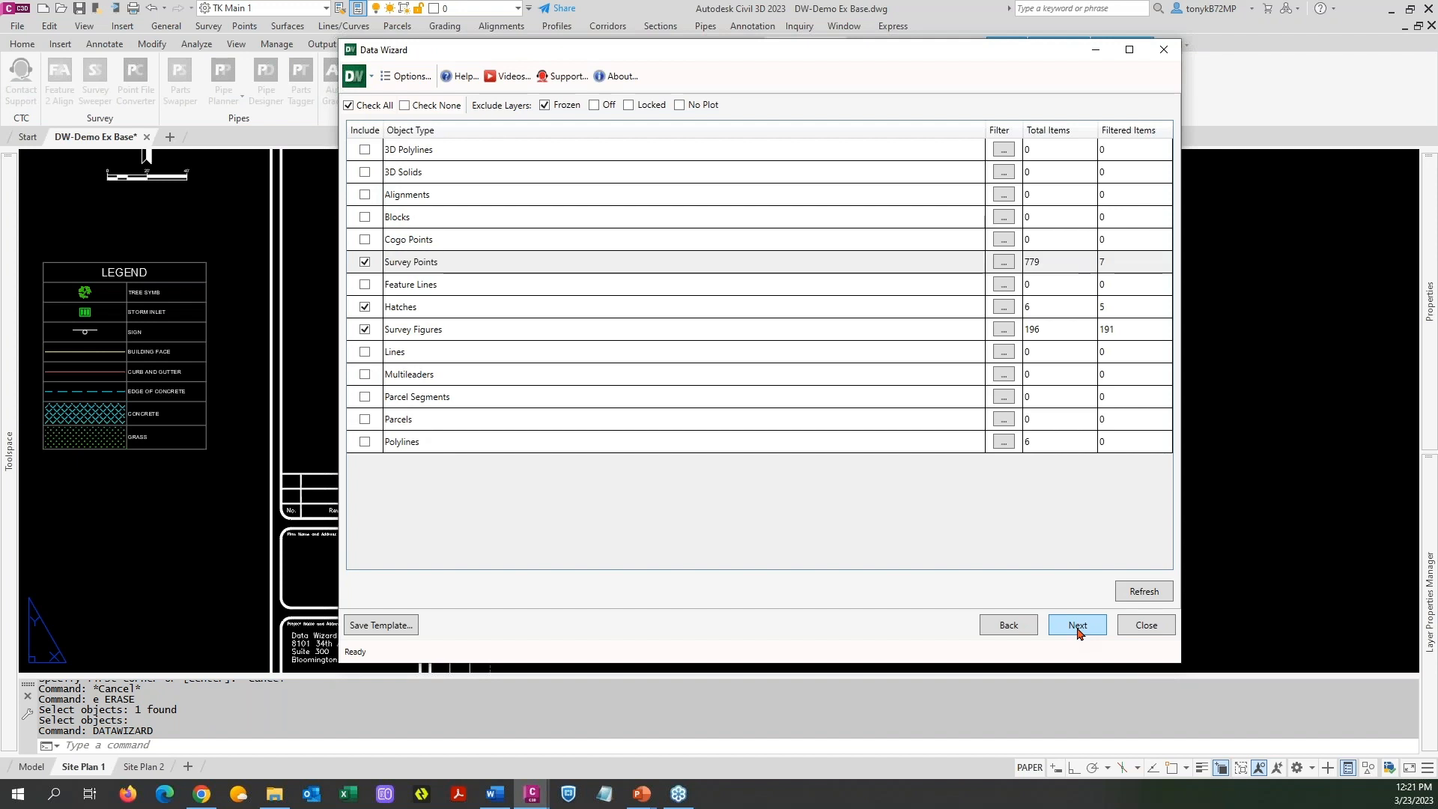
click(1078, 626)
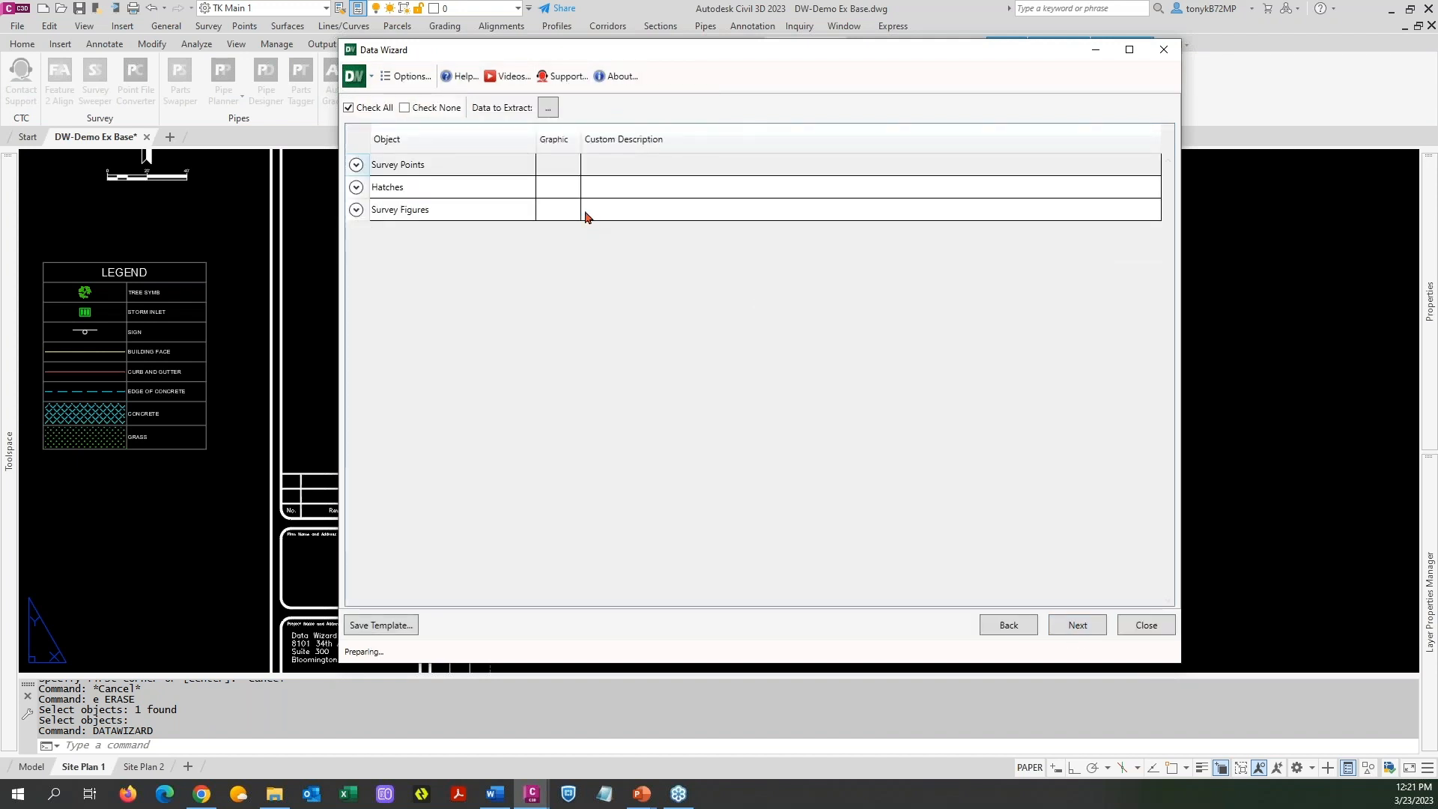
click(1078, 627)
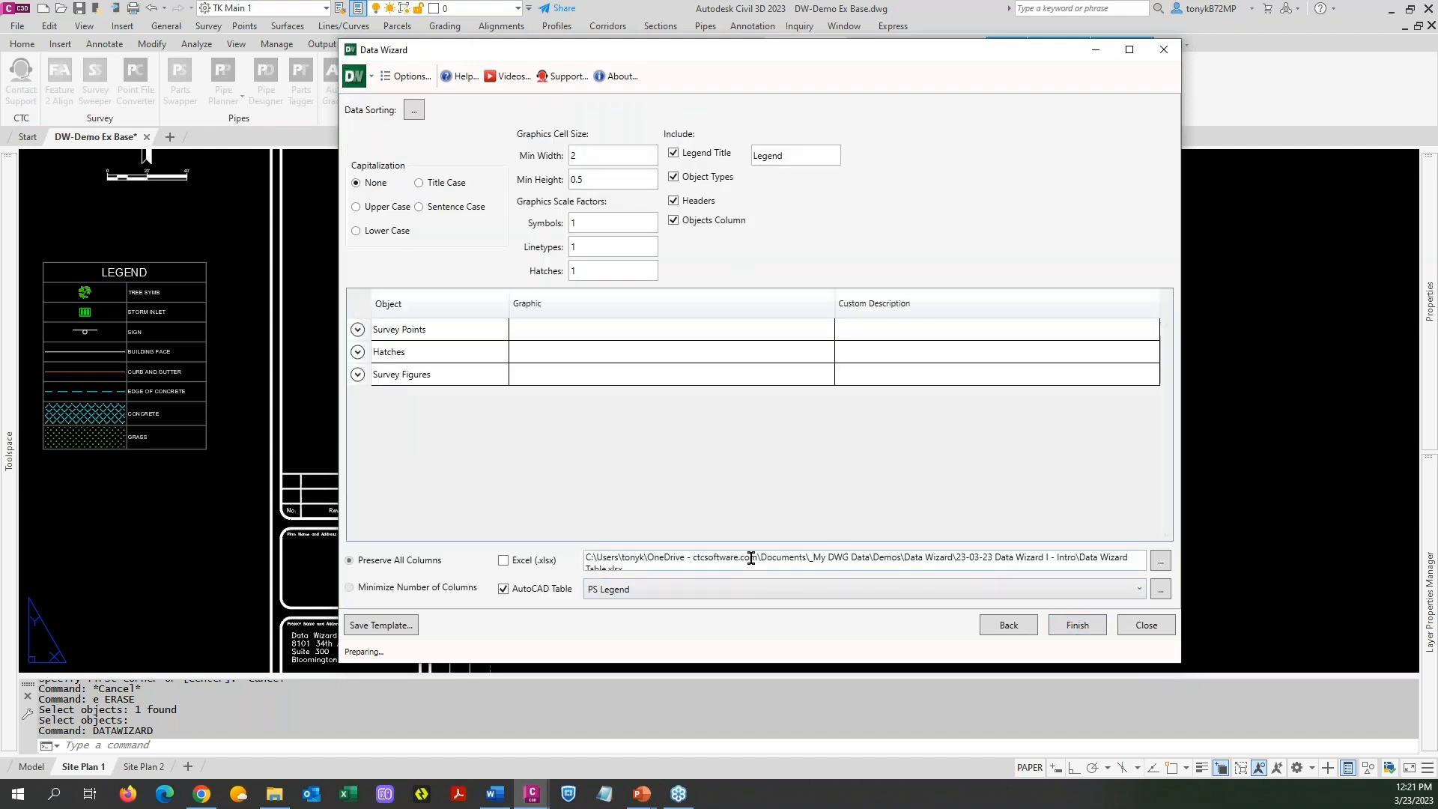
click(1060, 598)
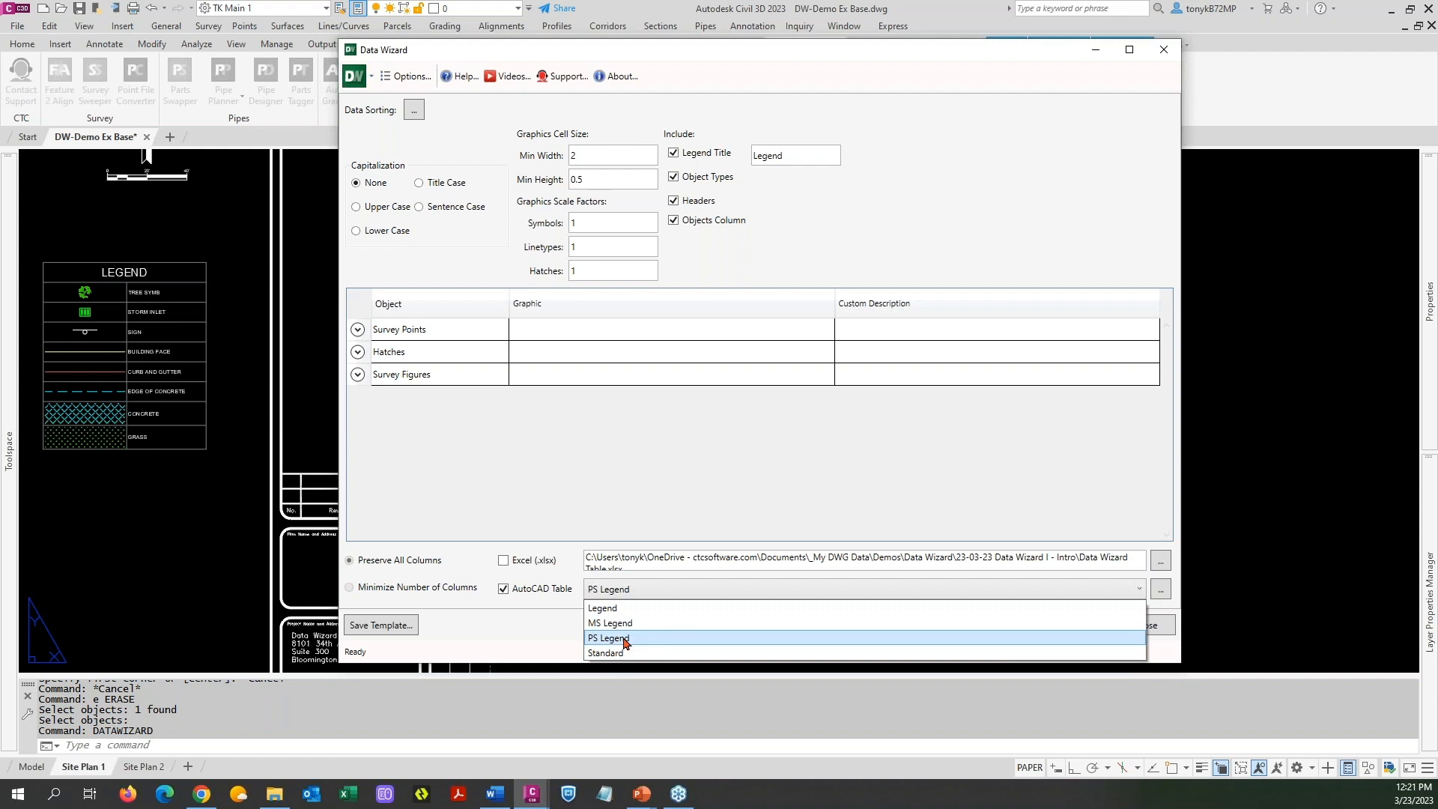
click(634, 642)
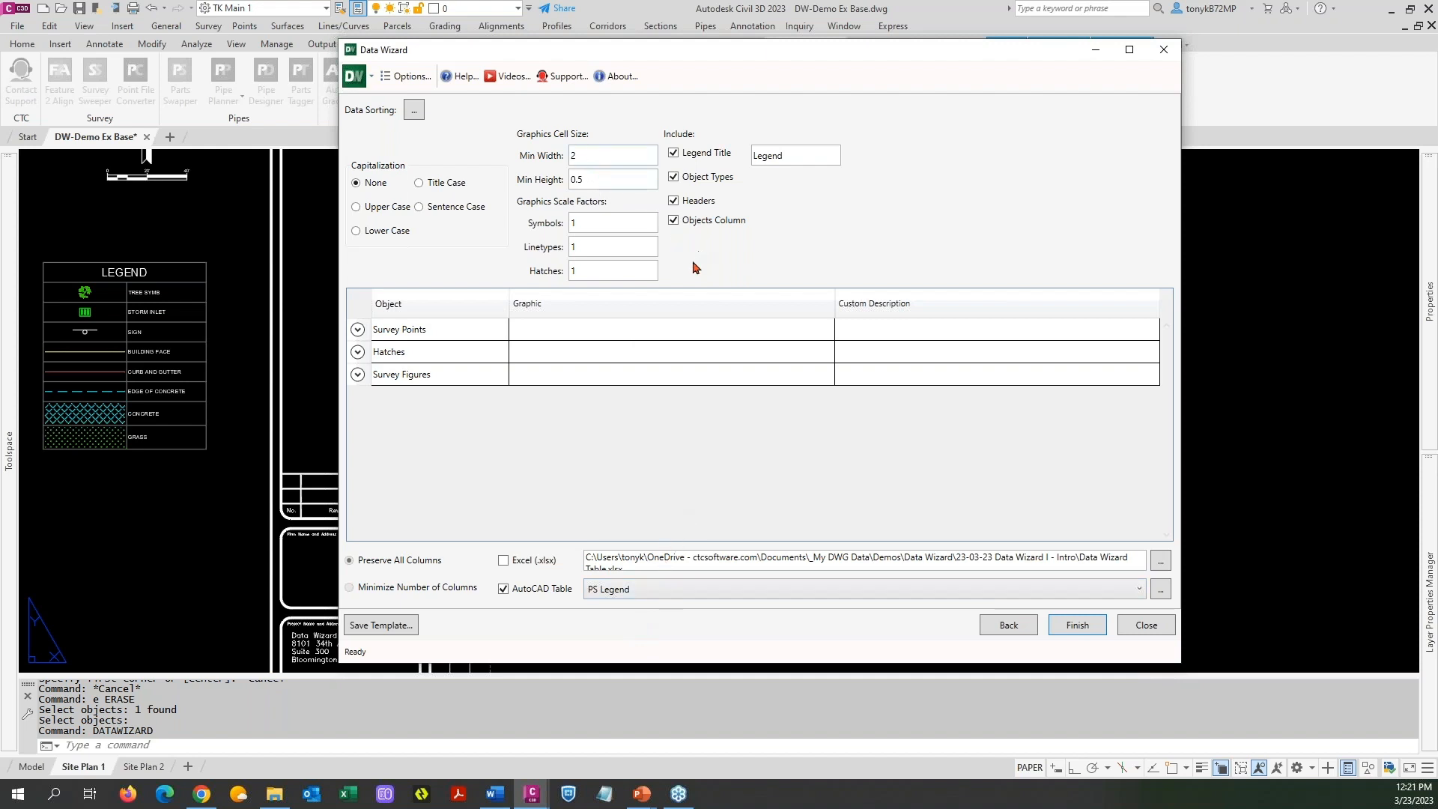
Title the legend Exist Conditions Legend and exclude the object types, headers and objects column from the table
click(759, 153)
text(Exict Conditions)
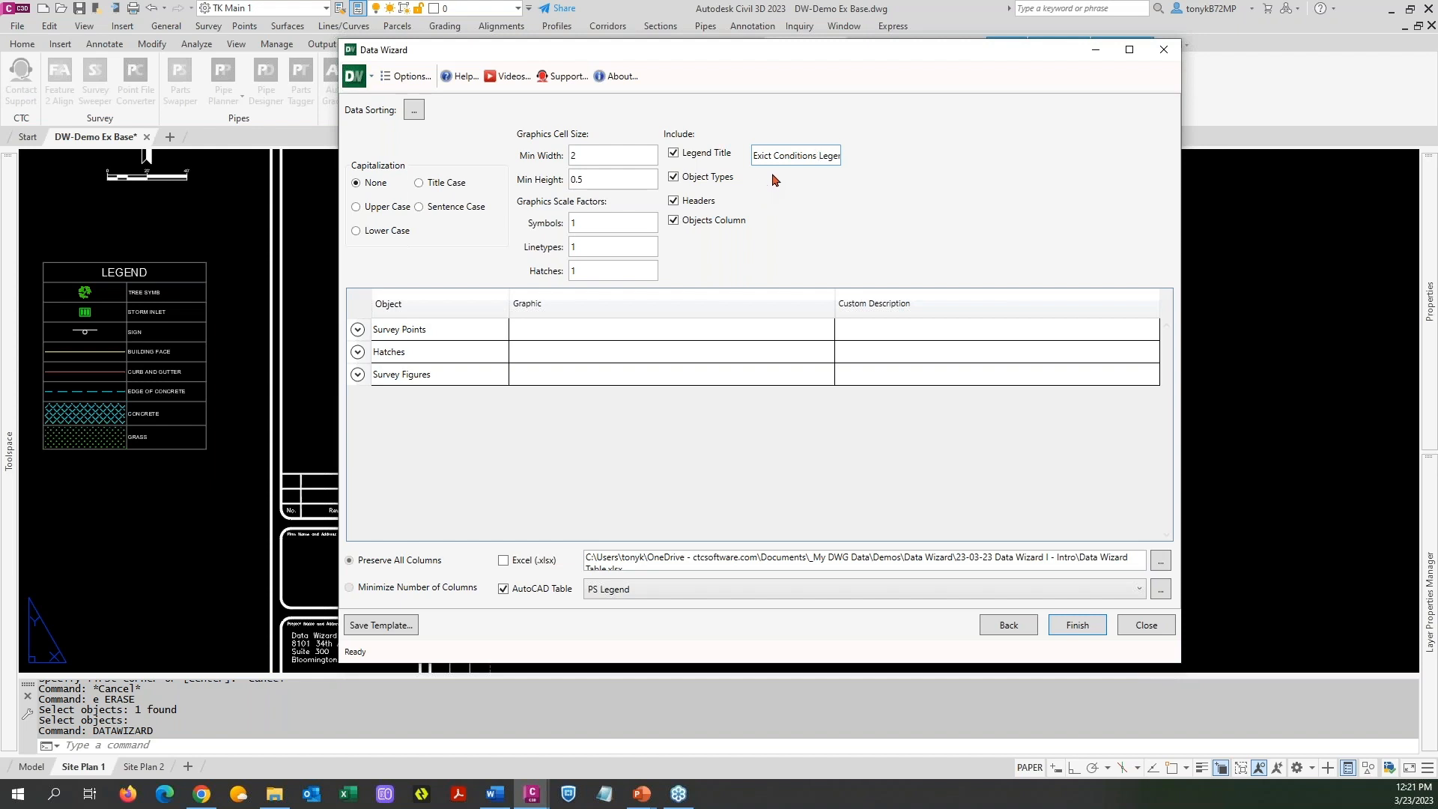
key(BackSpace)
text(s)
click(673, 201)
Order Survey Figures ahead of Hatches and place the finished table to the right of the wide legend
click(432, 362)
drag(429, 380, 432, 366)
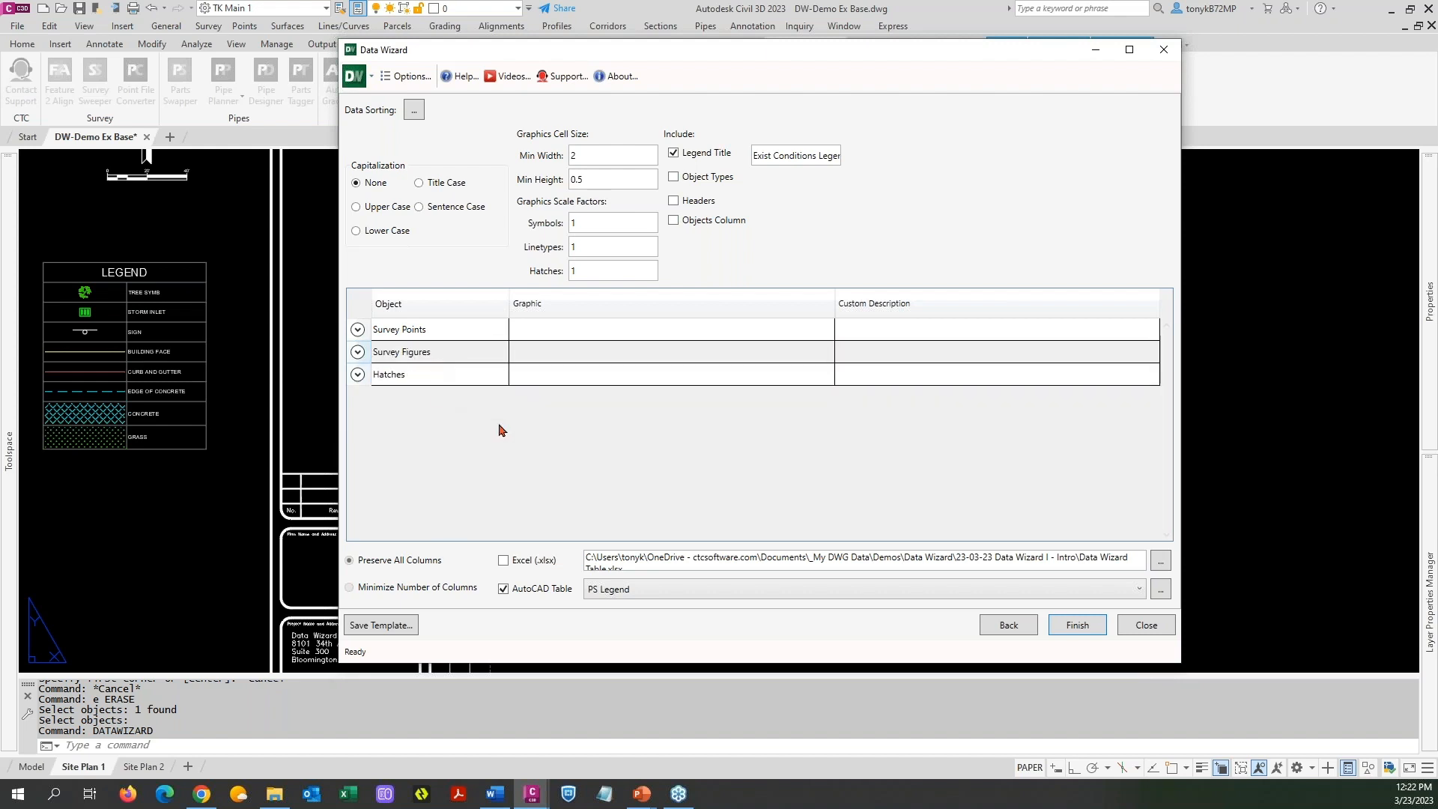
click(1078, 626)
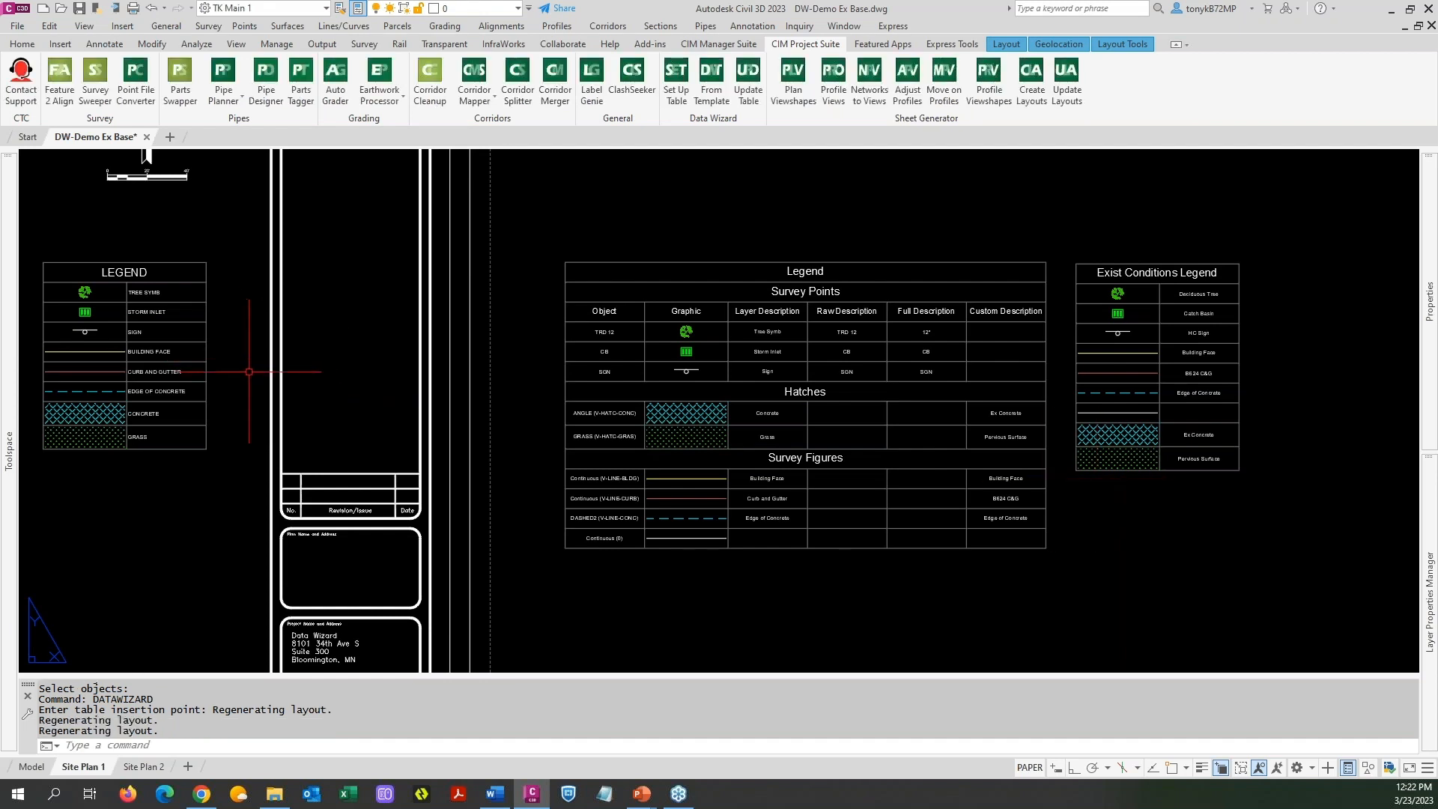
Move the Exist Conditions Legend table onto the sheet, directly below the existing LEGEND table
text(m)
key(Return)
click(1145, 472)
key(Return)
click(1172, 506)
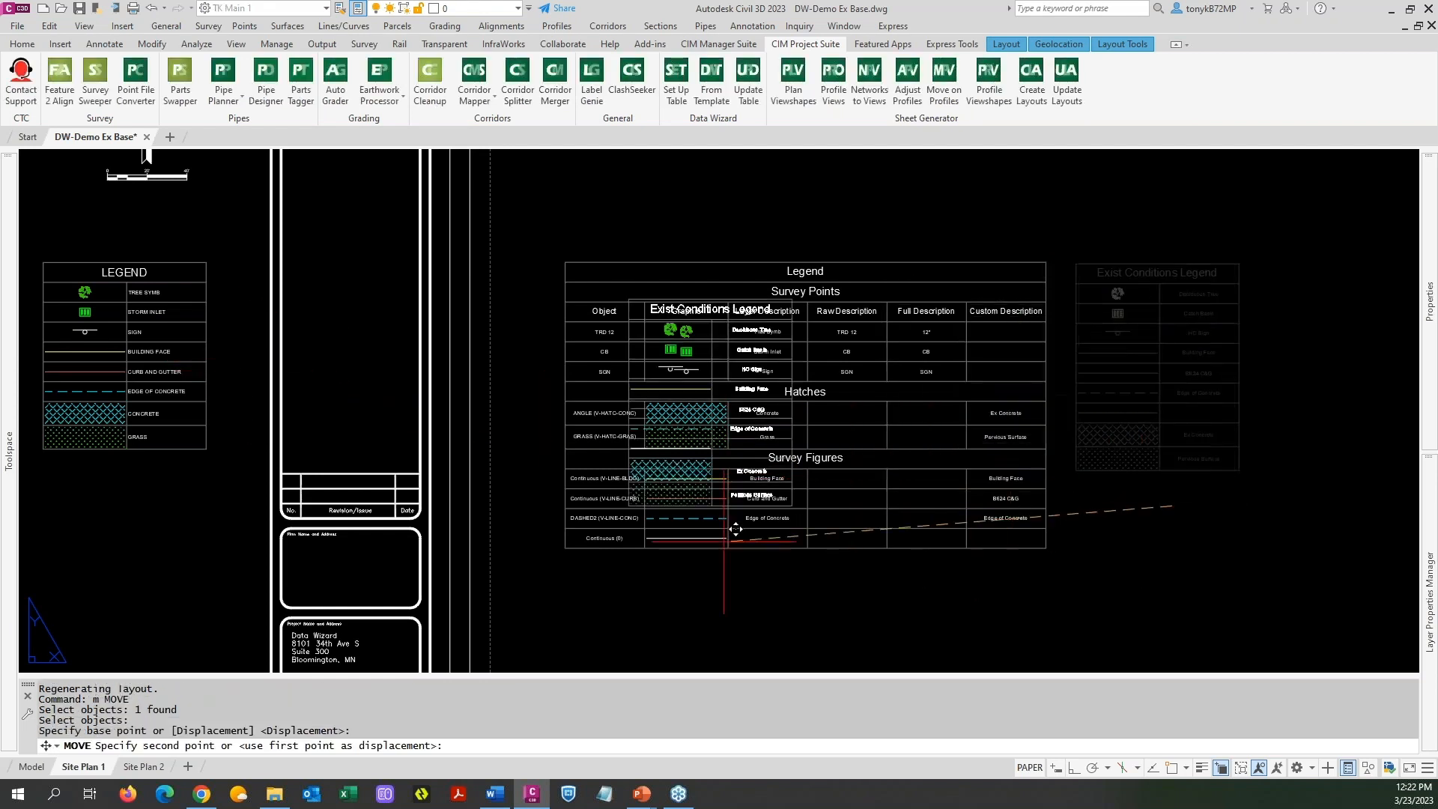
middle_drag(233, 570, 537, 402)
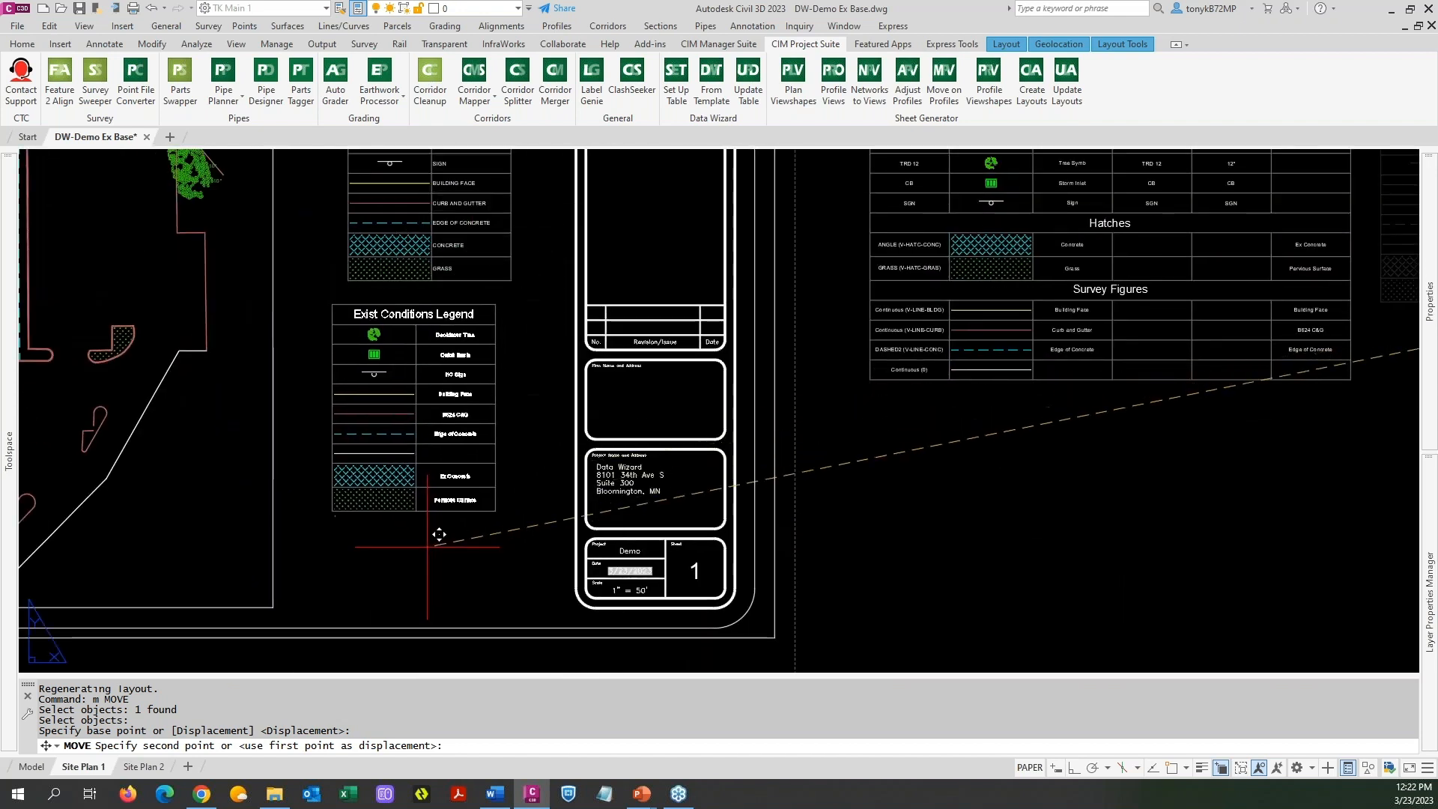
click(436, 530)
key(Escape)
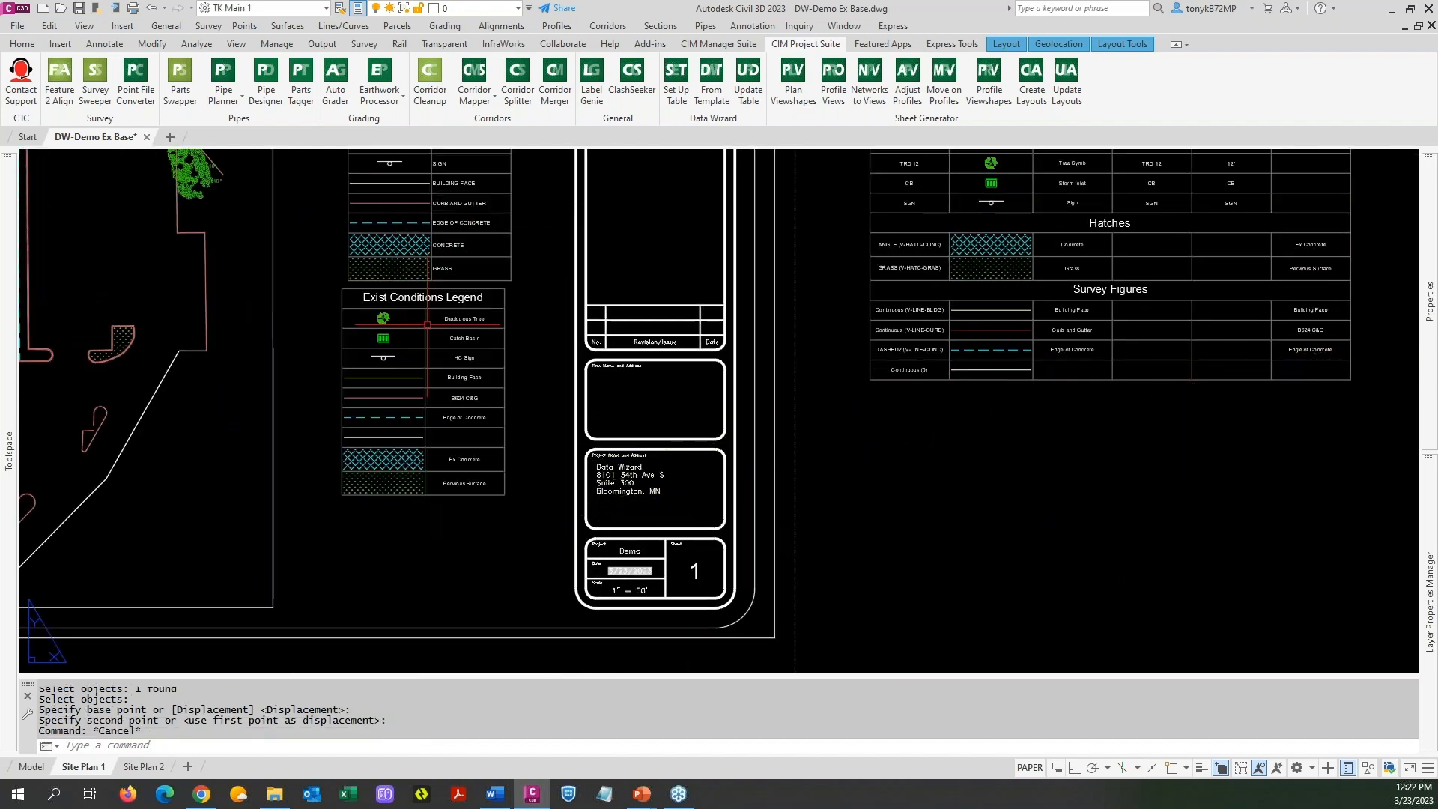
Compare the Exist Conditions Legend with the older LEGEND table above it
scroll(422, 319, up, 4)
scroll(422, 319, down, 2)
scroll(422, 319, down, 2)
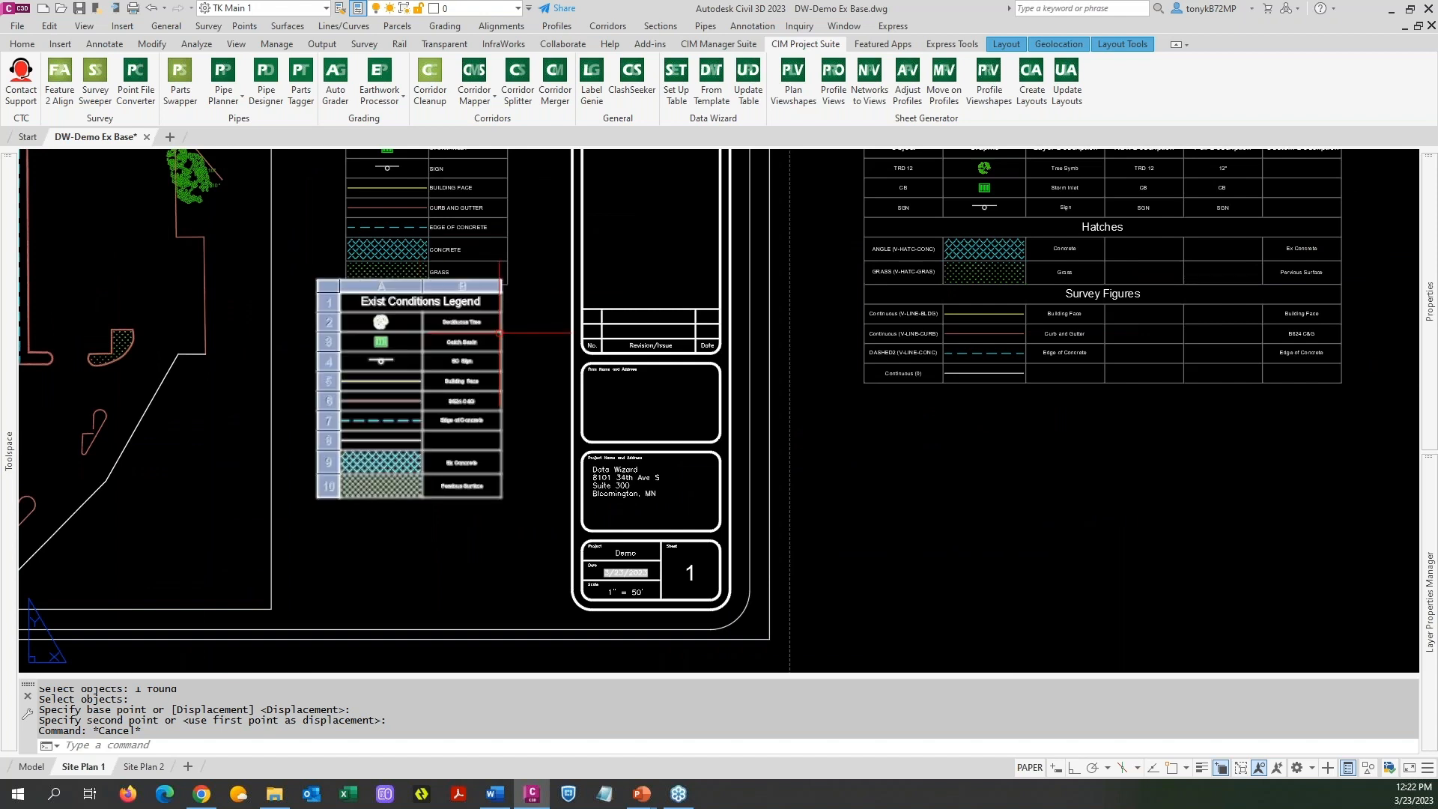
middle_drag(525, 319, 529, 362)
middle_drag(530, 246, 530, 271)
key(Escape)
key(Escape)
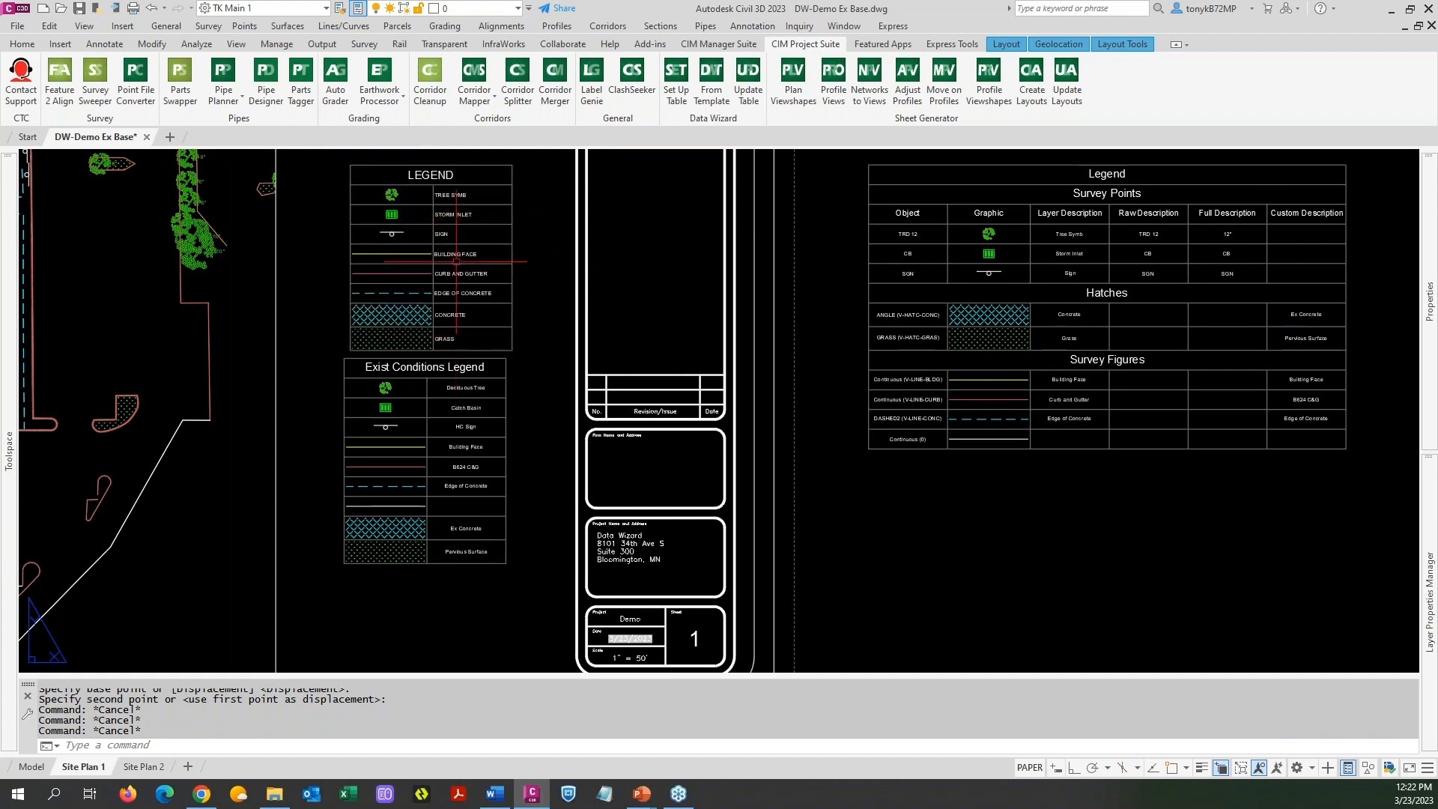
click(508, 382)
key(Escape)
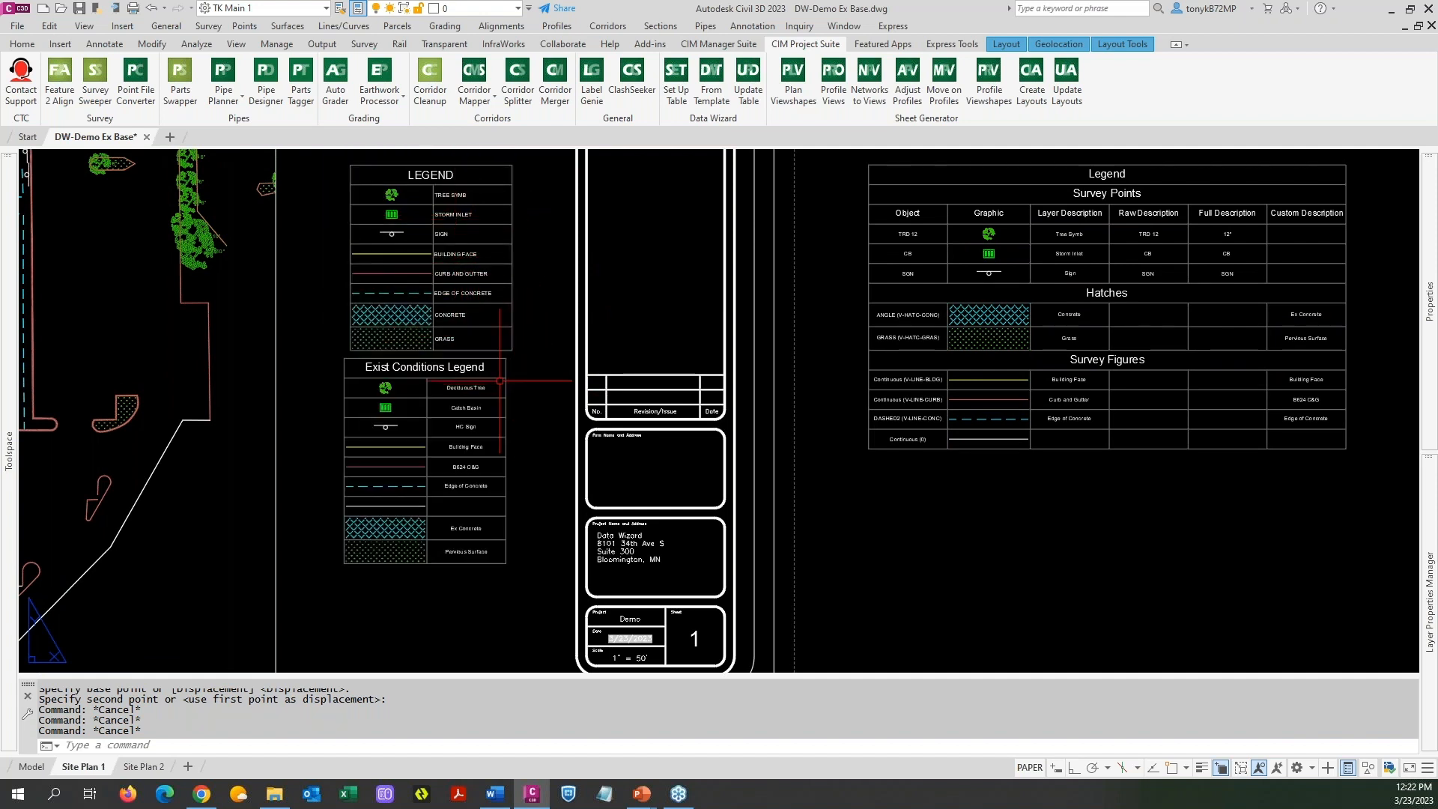
Align all description cells in column B of the Exist Conditions Legend to Middle Left
middle_drag(555, 403, 546, 341)
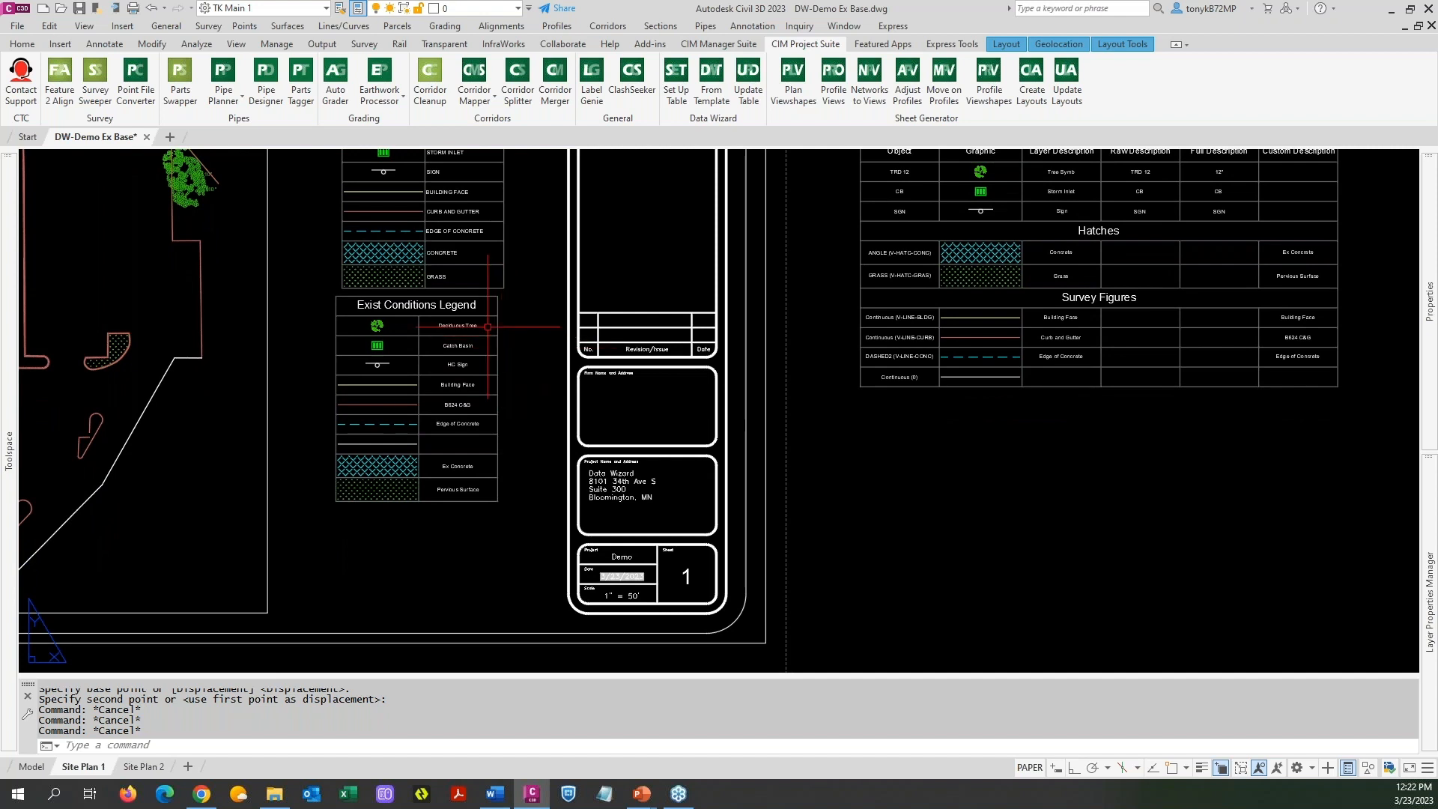
click(481, 364)
drag(458, 366, 432, 494)
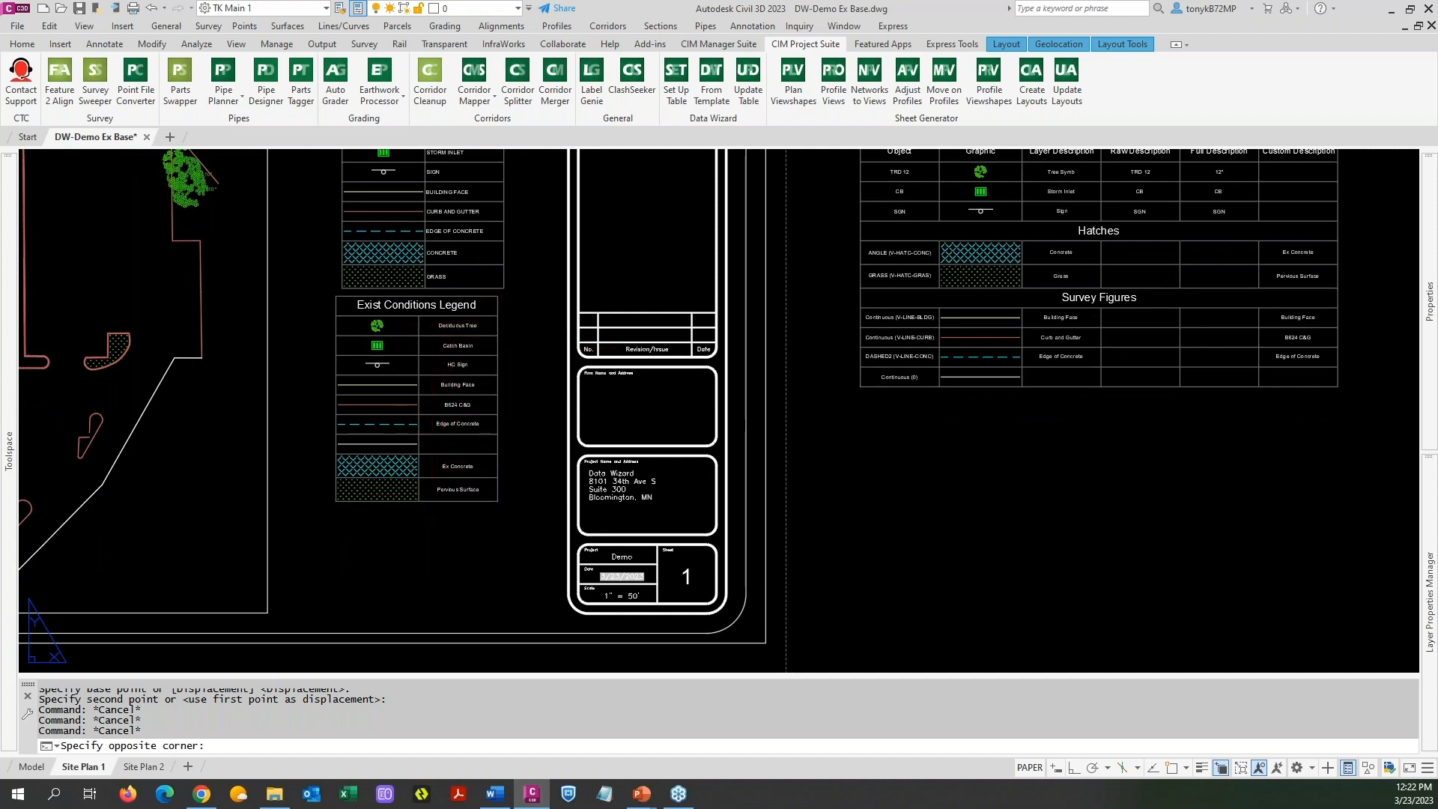
right_click(458, 385)
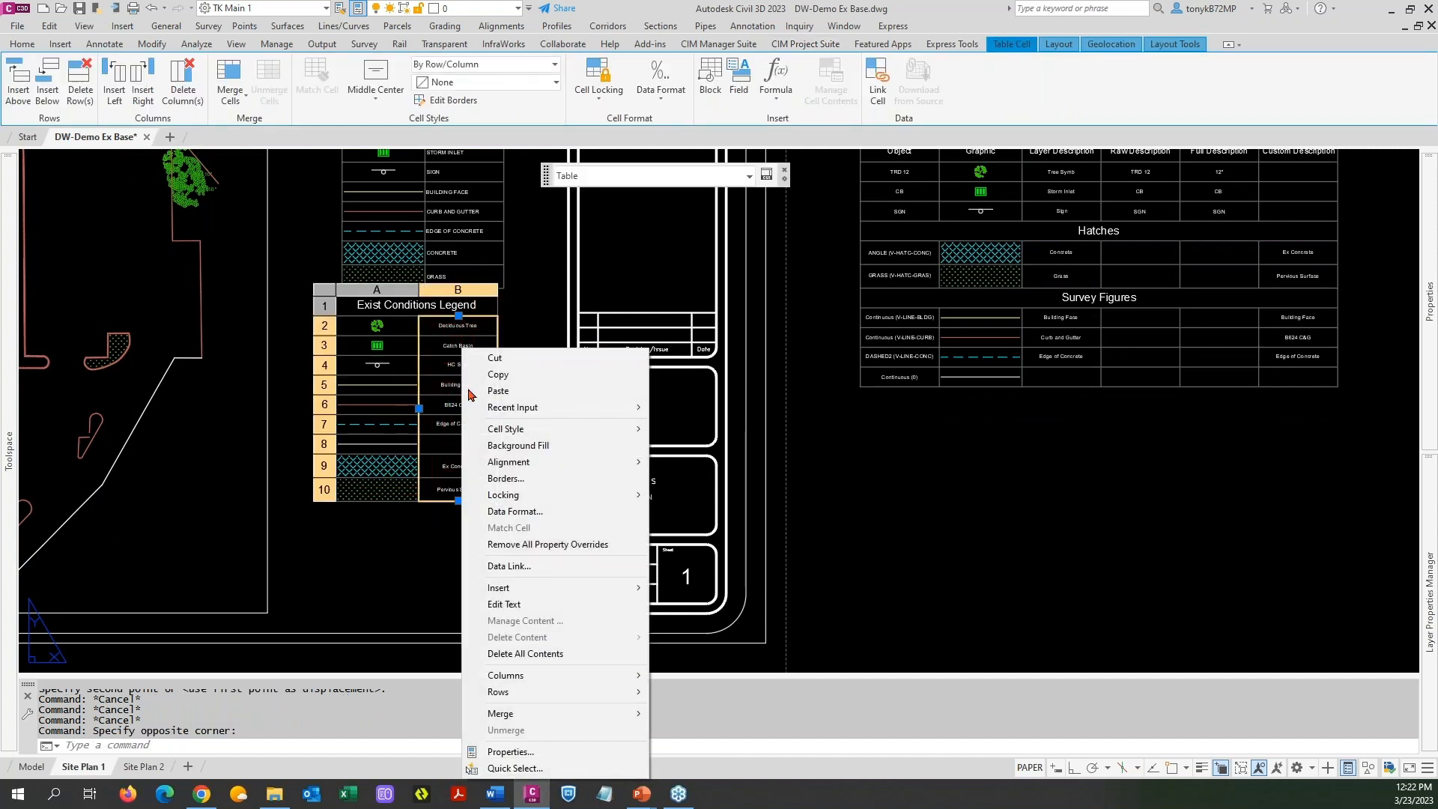
mouse_move(572, 463)
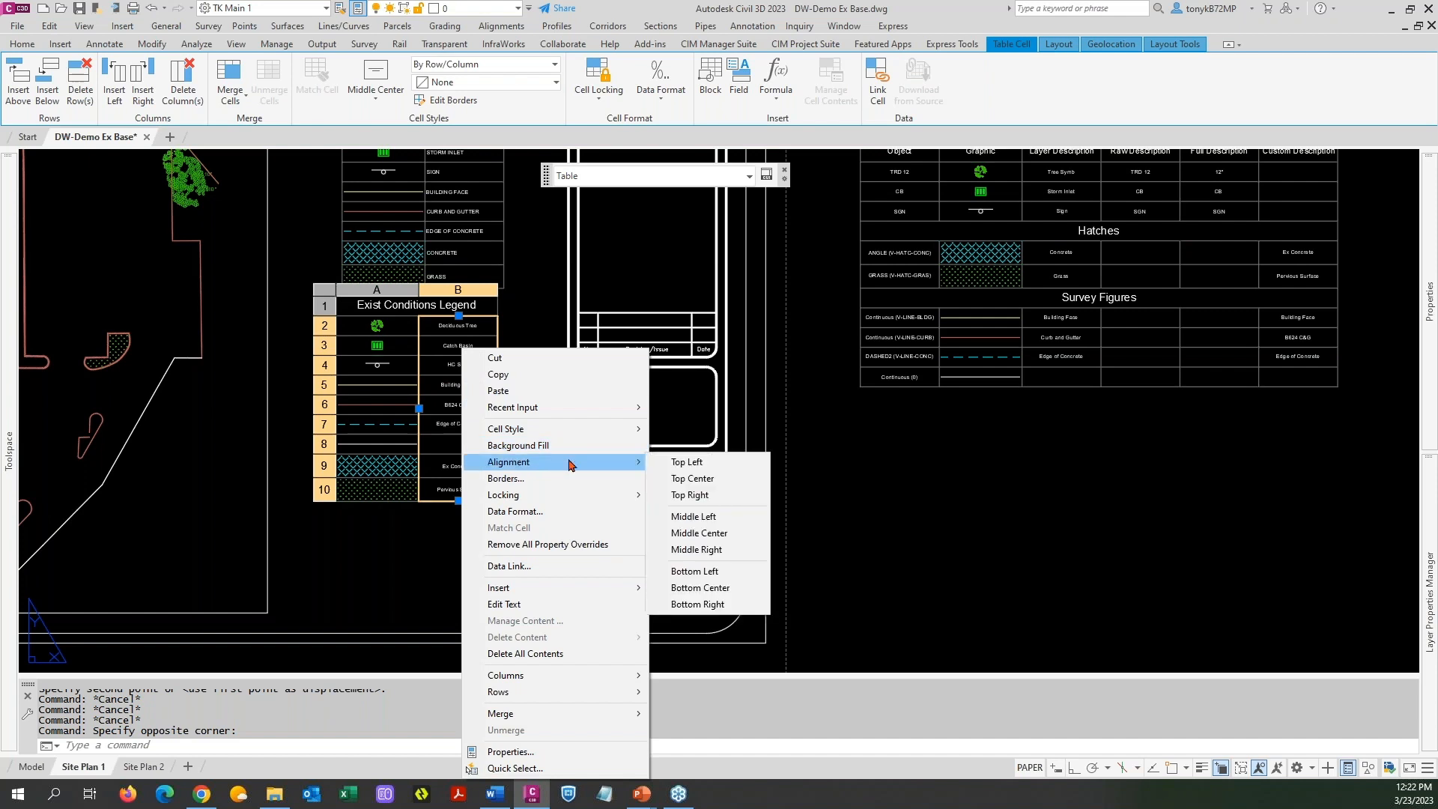
click(691, 518)
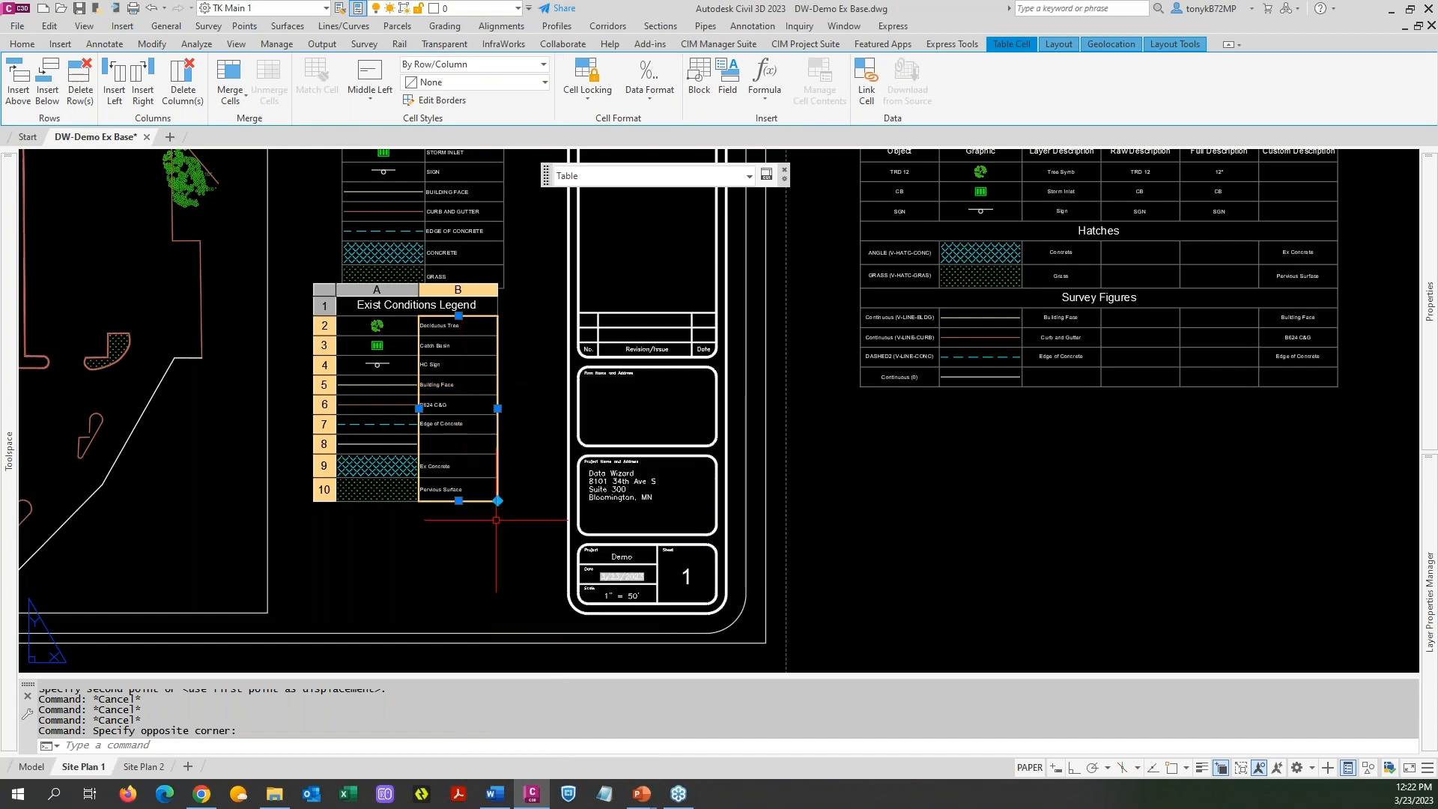
key(Escape)
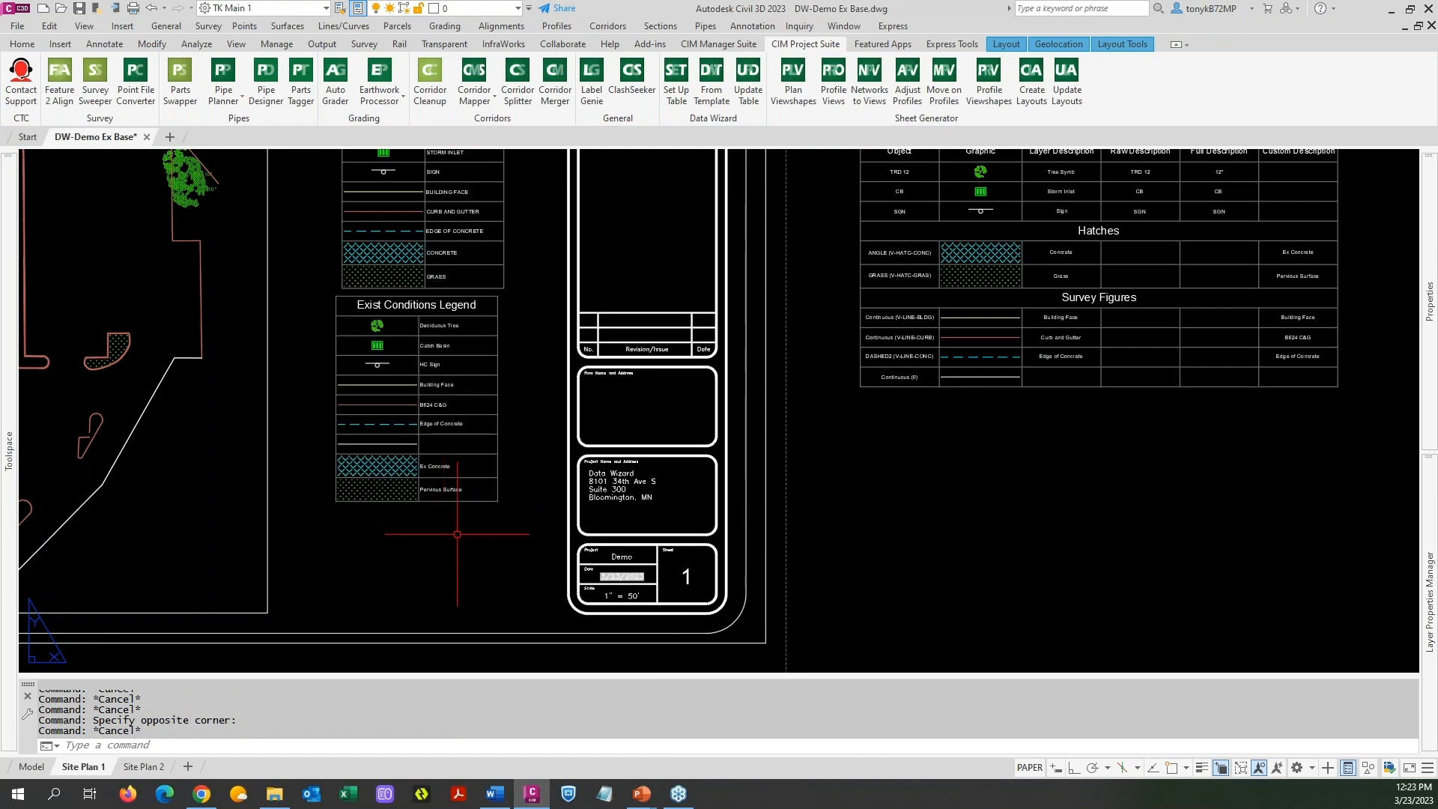
key(Escape)
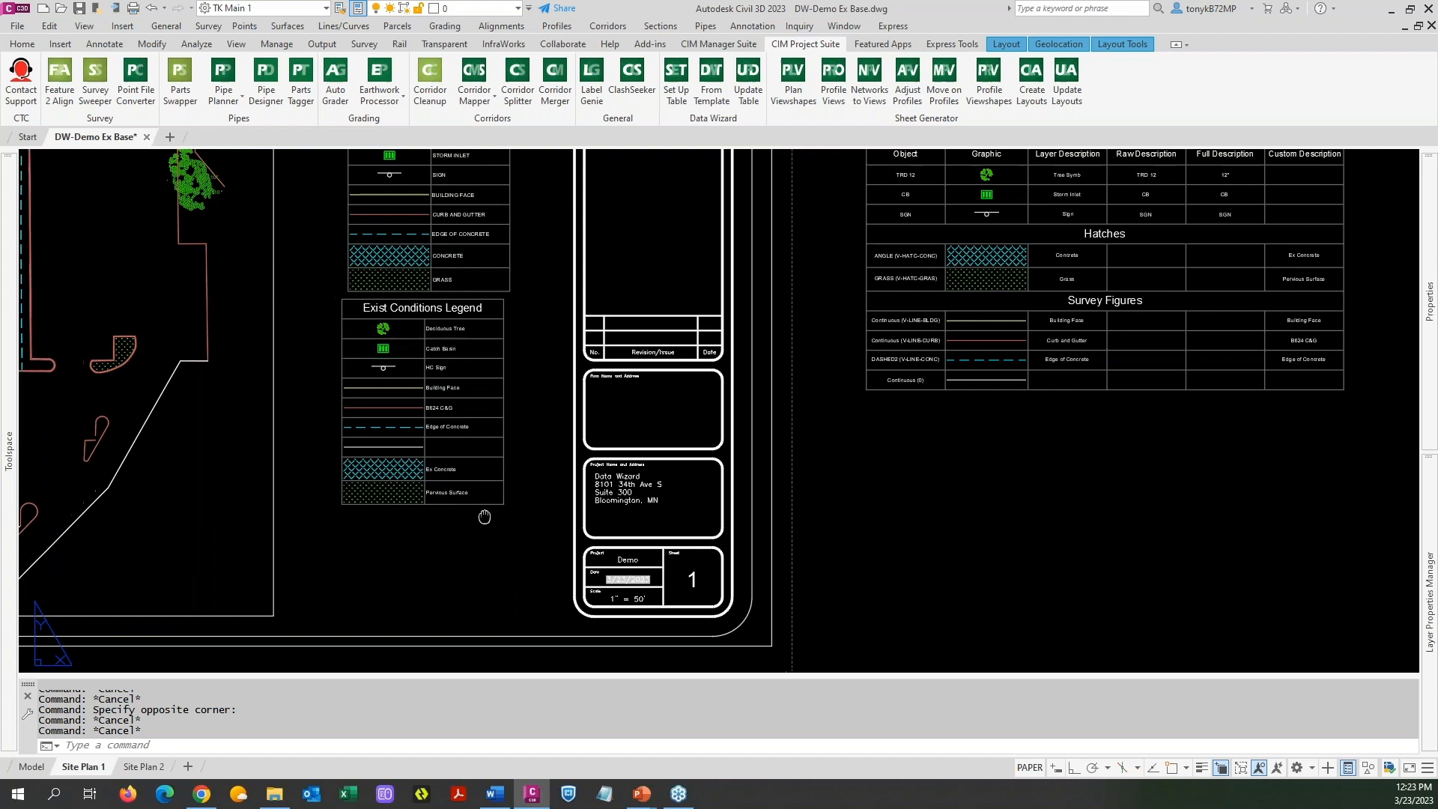
middle_drag(478, 510, 530, 543)
key(Escape)
key(Escape)
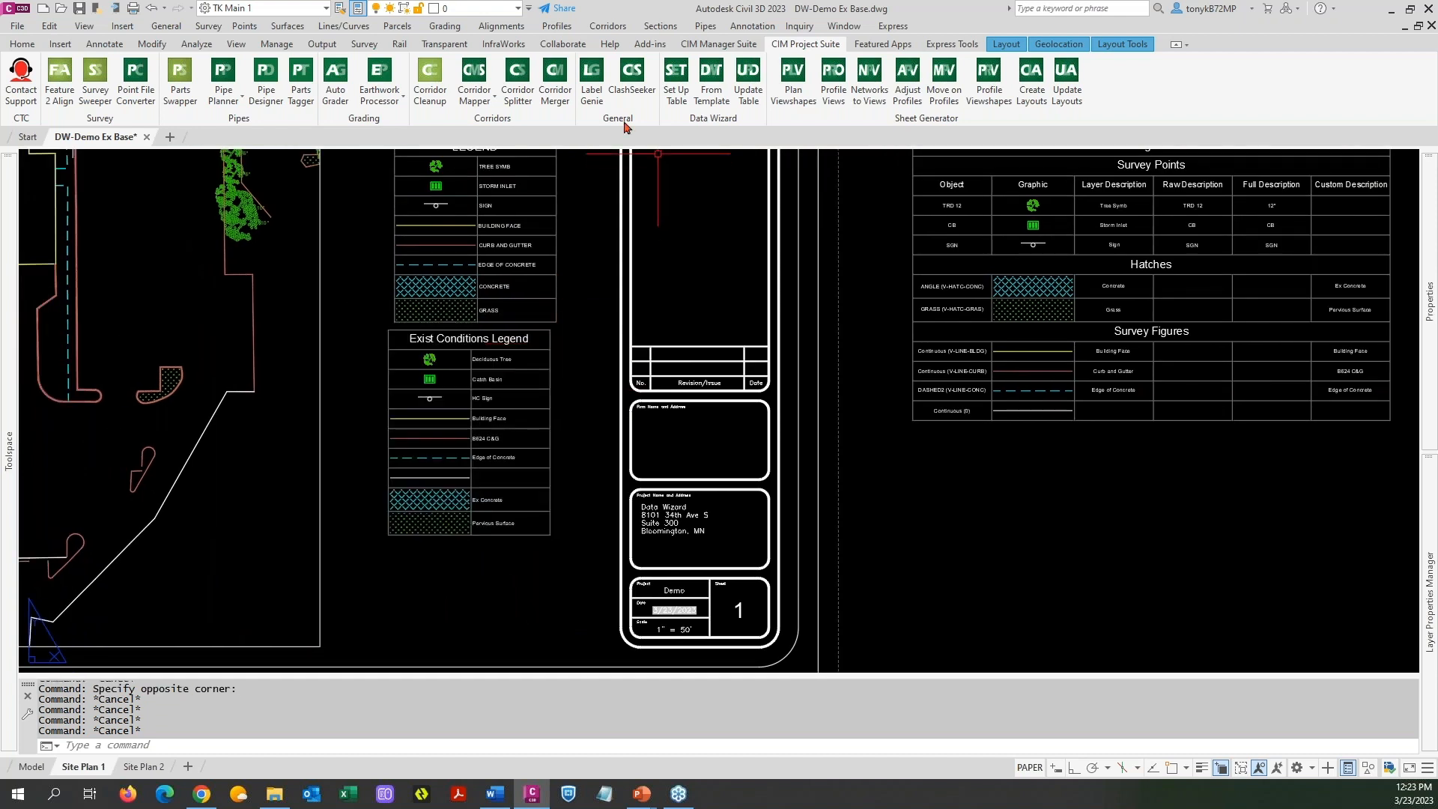
Examine the drawing's table styles in the Table Style manager and close it without changes
click(104, 44)
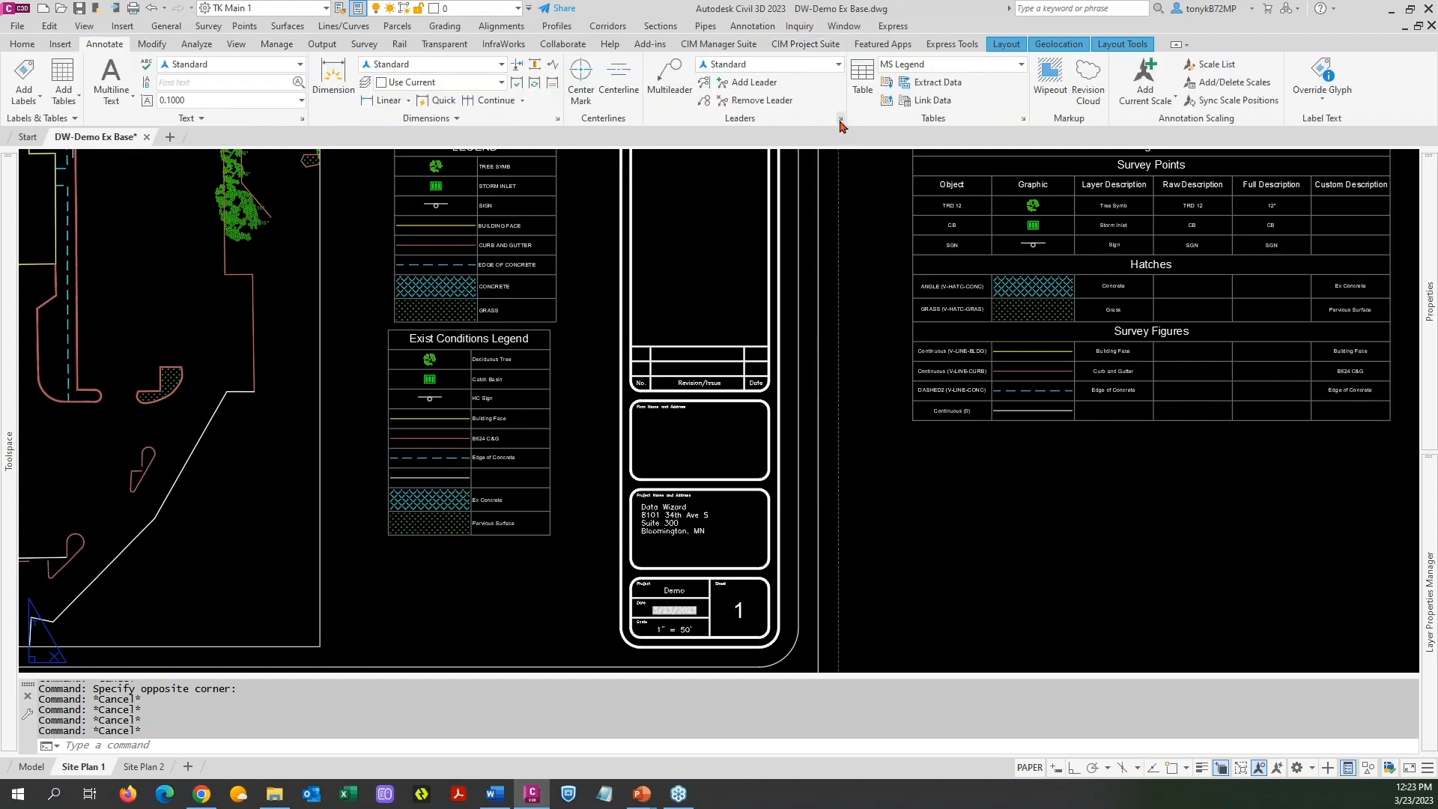
click(1022, 119)
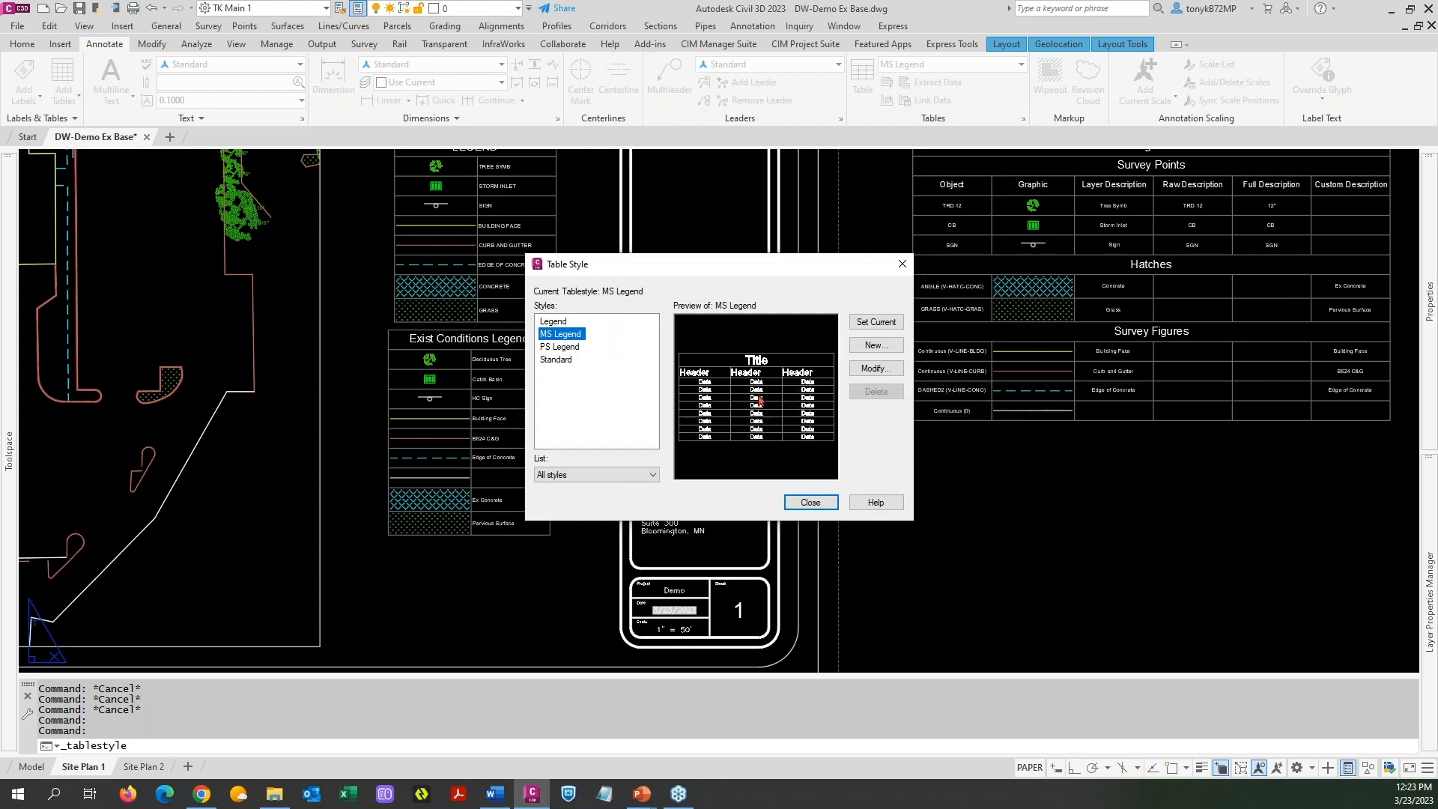
click(901, 266)
click(535, 393)
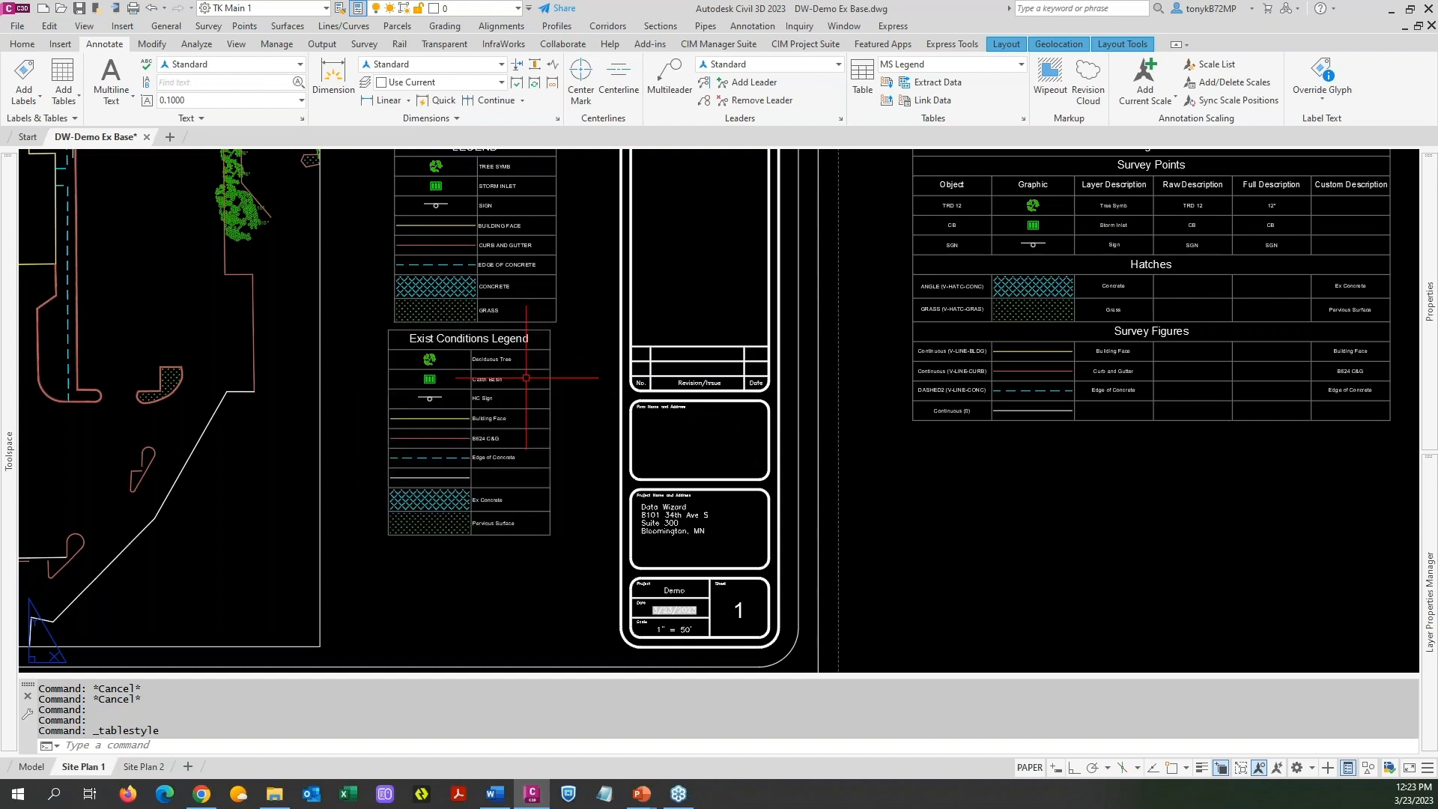
Erase the old LEGEND table above the Exist Conditions Legend
scroll(524, 374, down, 2)
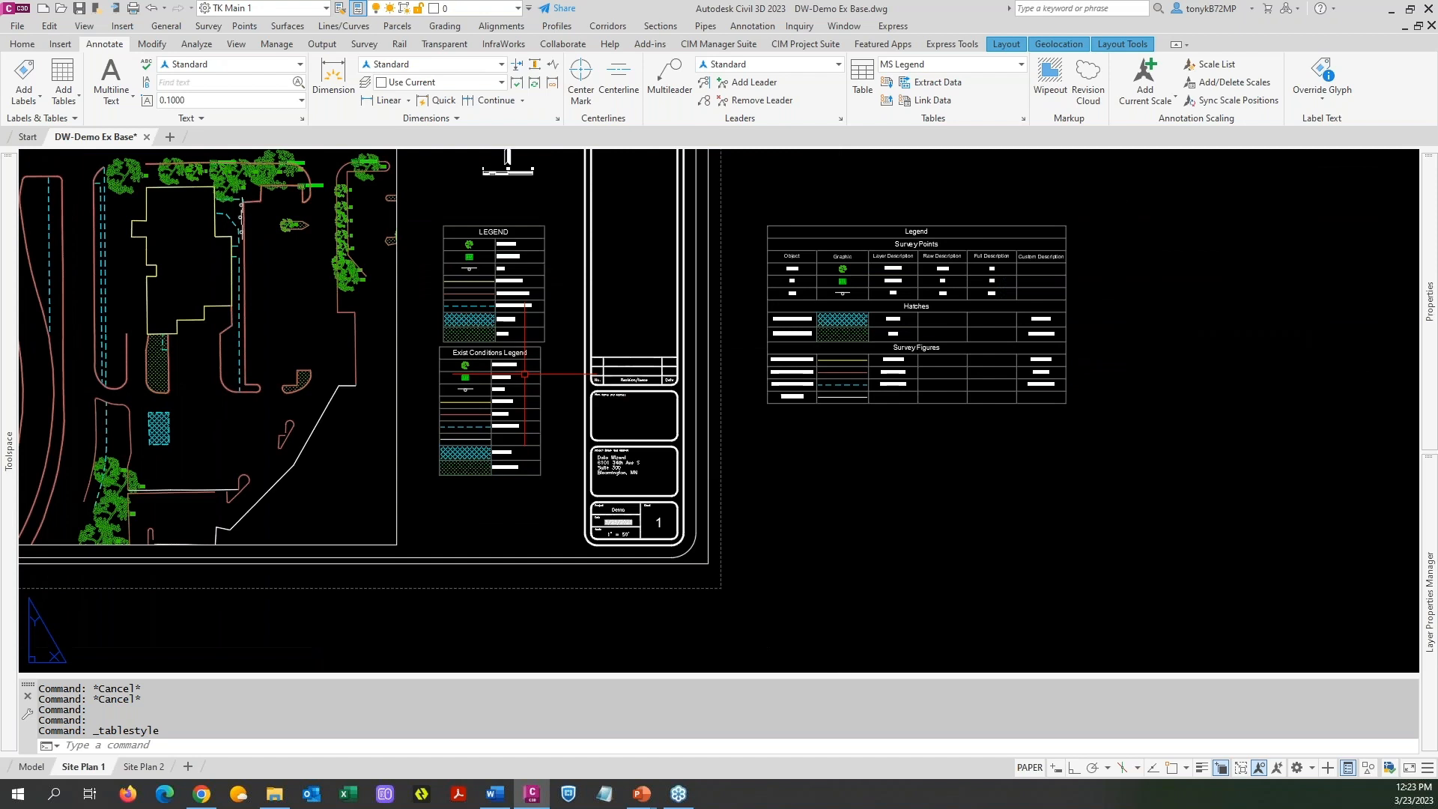
text(e)
key(Return)
click(544, 309)
key(Return)
Move the Exist Conditions Legend up beneath the north arrow and scale bar, where the old legend stood
text(m)
key(Return)
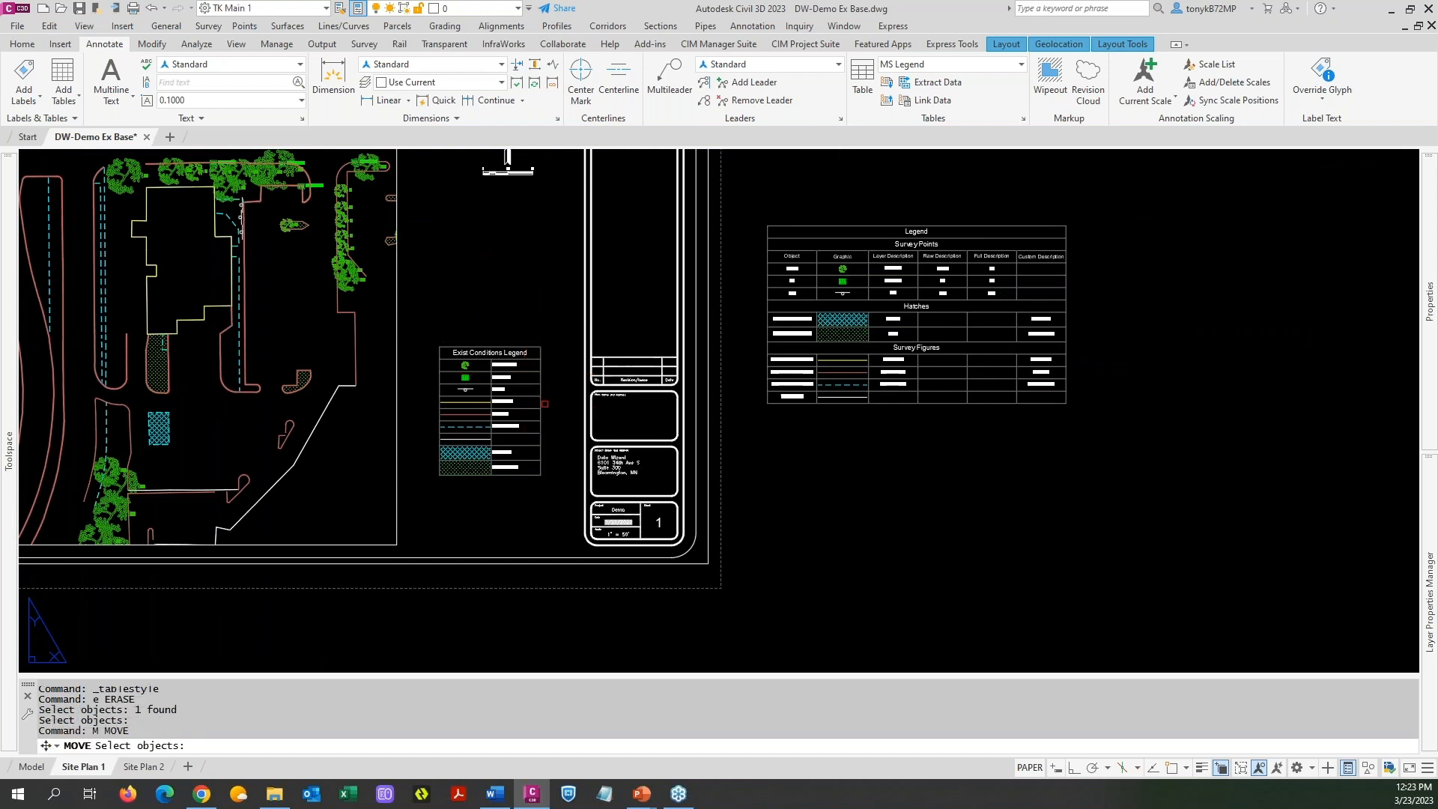
click(491, 419)
key(Return)
click(496, 434)
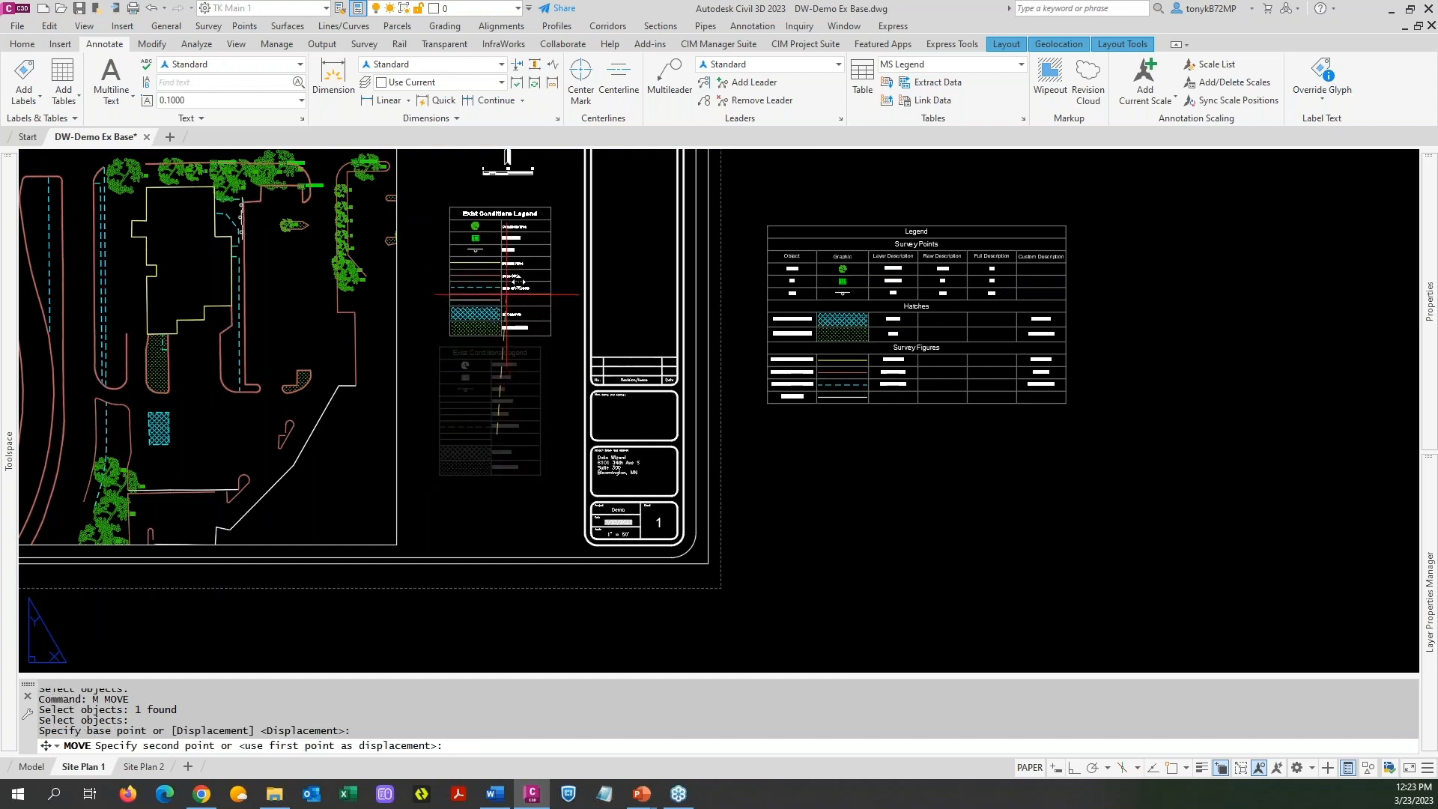
click(506, 295)
key(Escape)
key(Escape)
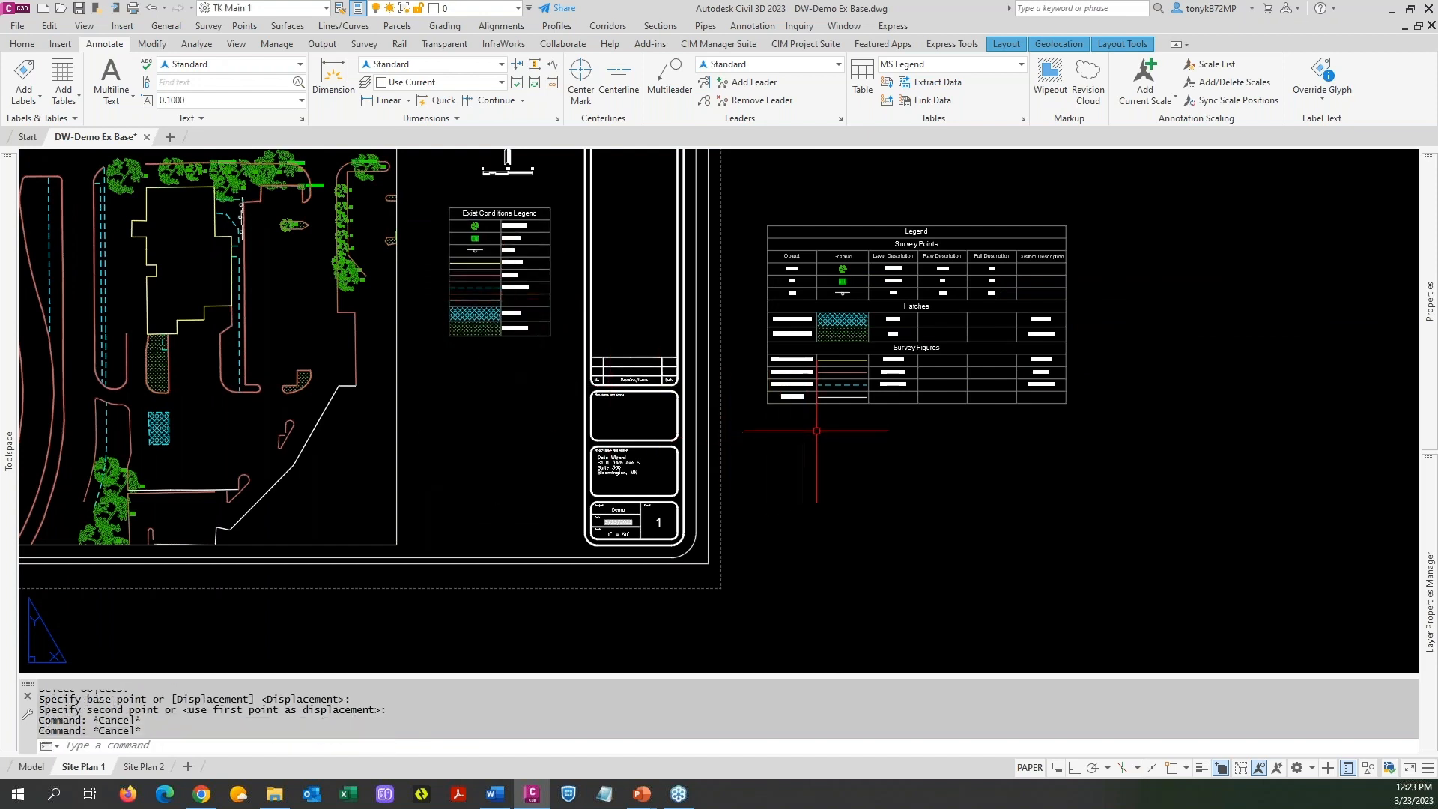
Erase the wide multi-column Legend table outside the sheet border using a crossing selection
middle_drag(817, 429, 833, 500)
text(e)
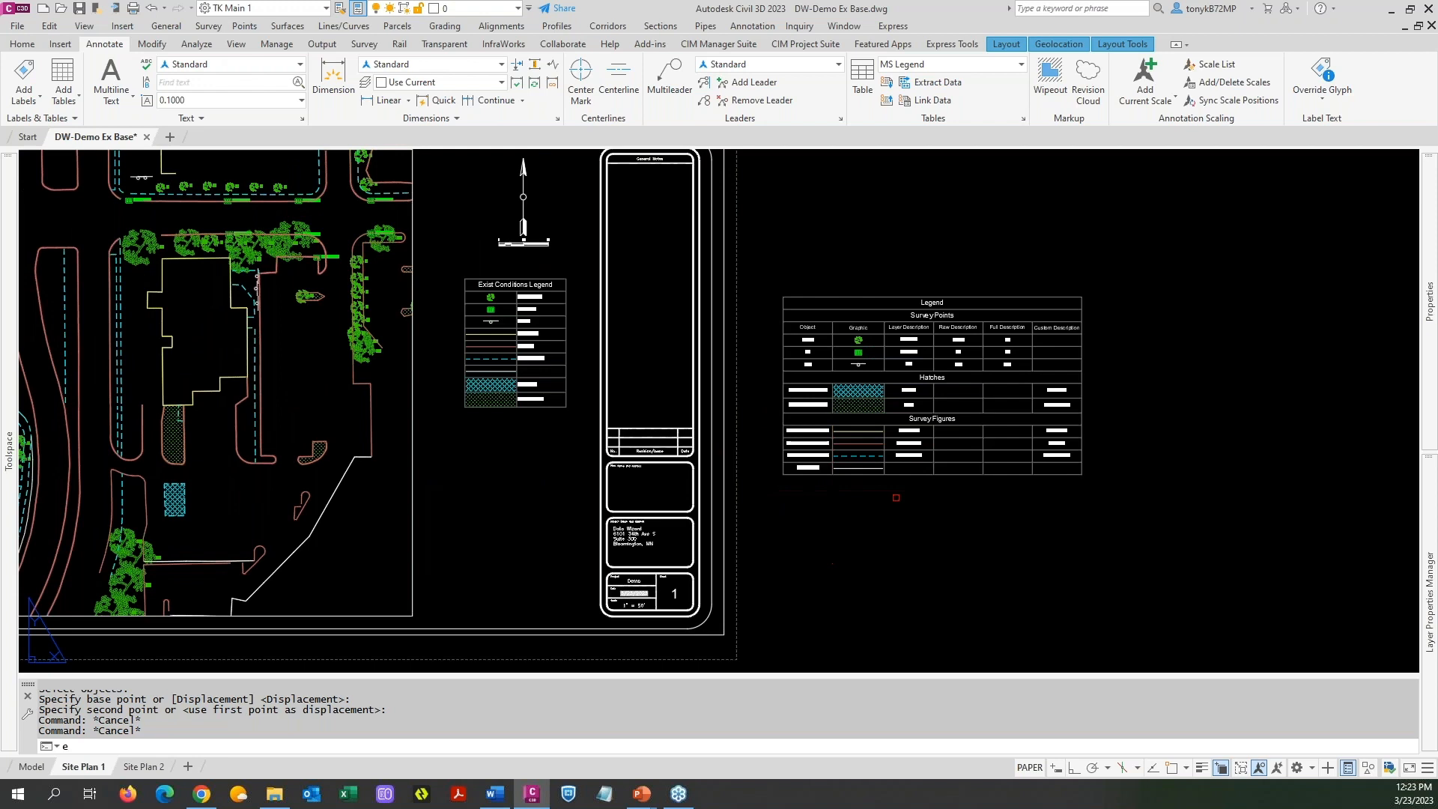
key(Return)
text(c)
key(Return)
click(963, 513)
click(828, 348)
key(Return)
Zoom to the extents of the Site Plan 1 layout to view the whole sheet
scroll(821, 387, down, 3)
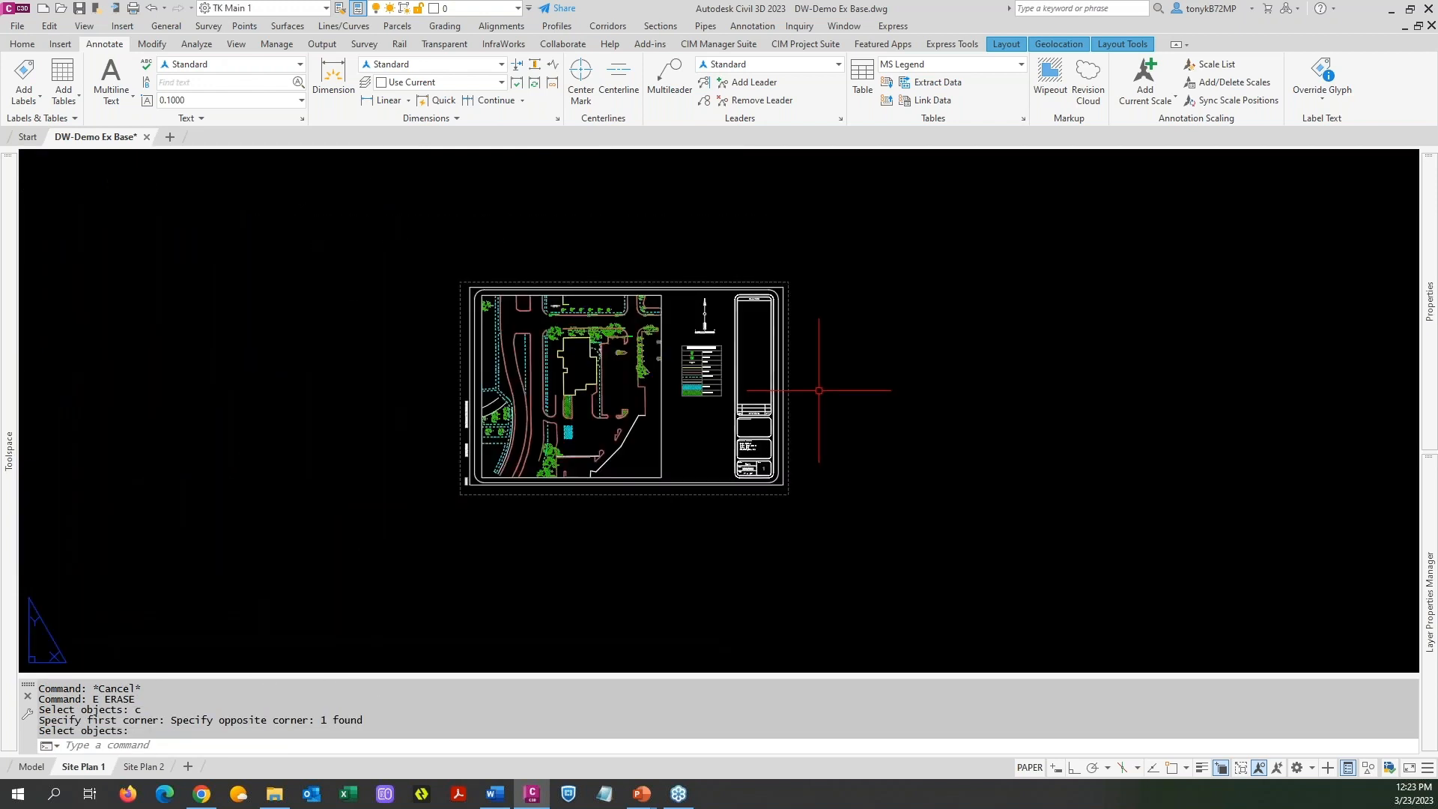
text(z)
key(Return)
text(e)
key(Return)
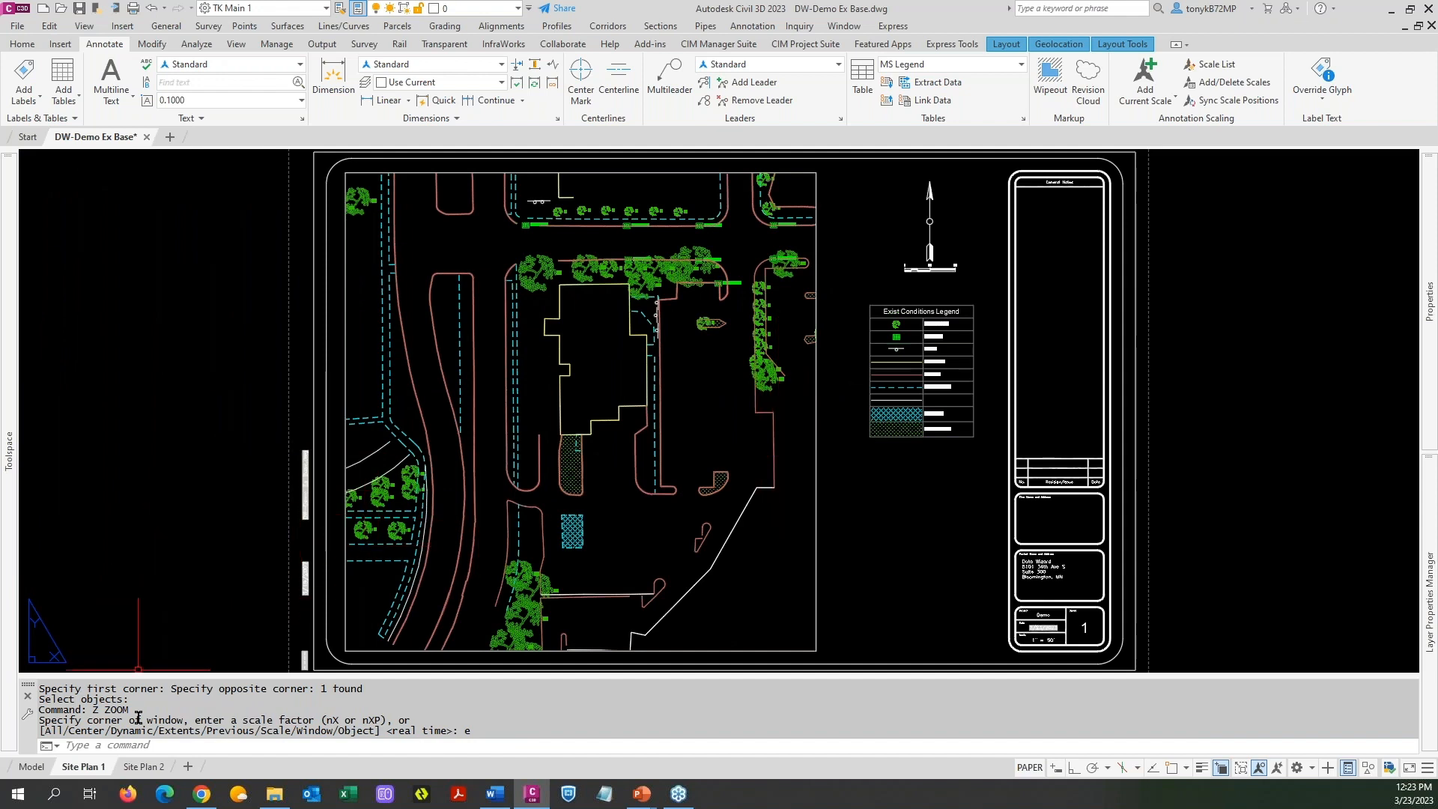
Switch to the Site Plan 2 layout
click(143, 767)
key(Escape)
key(Escape)
key(Escape)
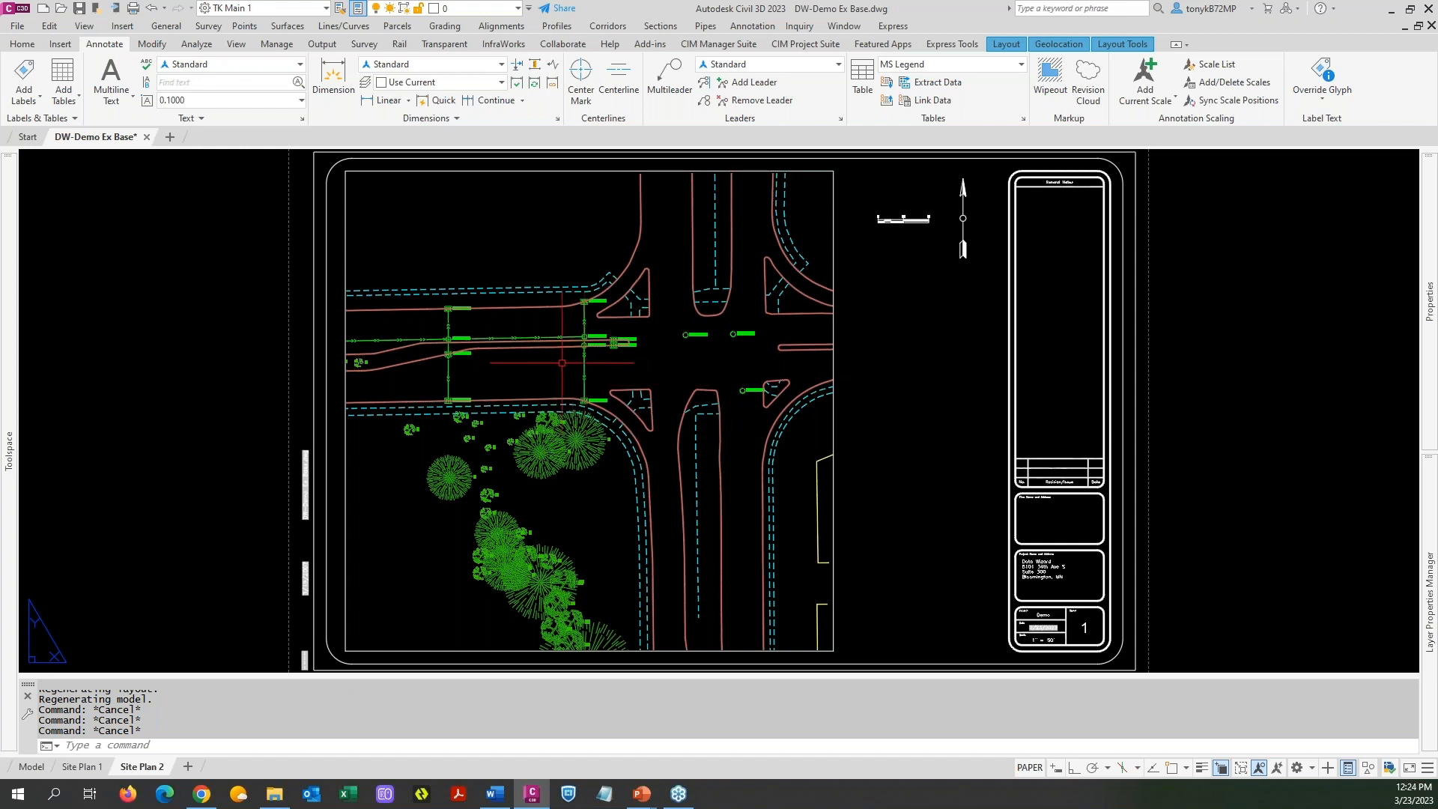
double_click(532, 454)
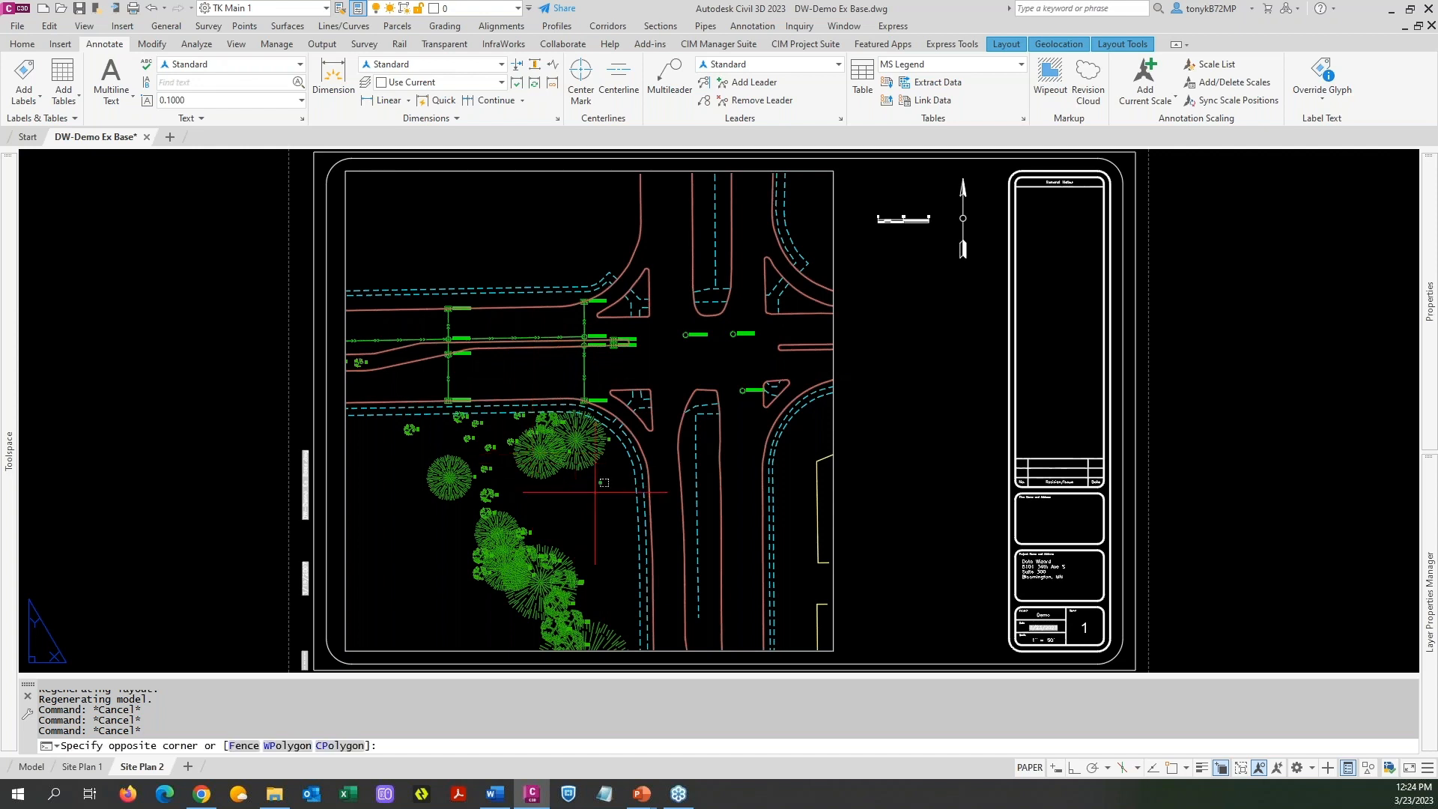
click(547, 463)
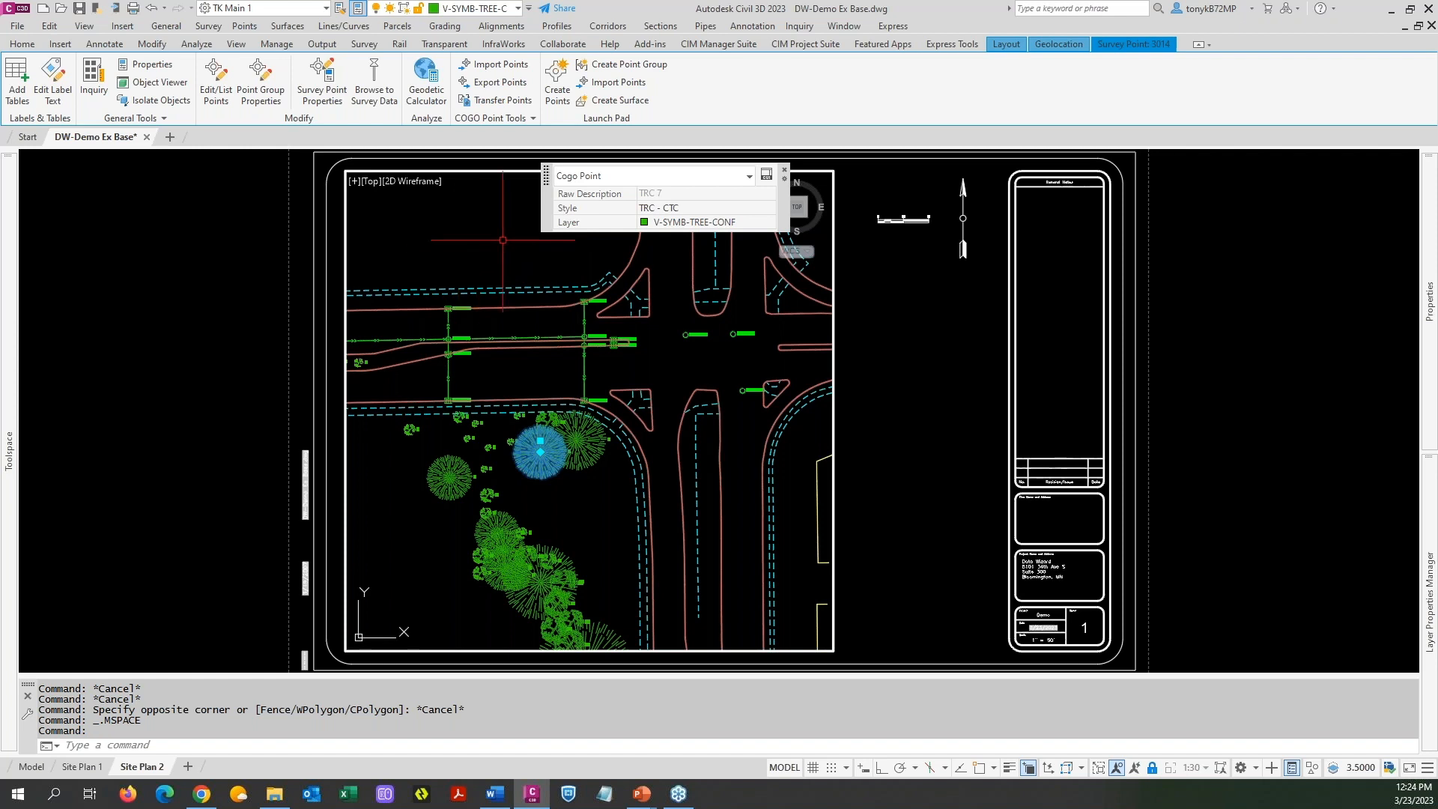
key(Escape)
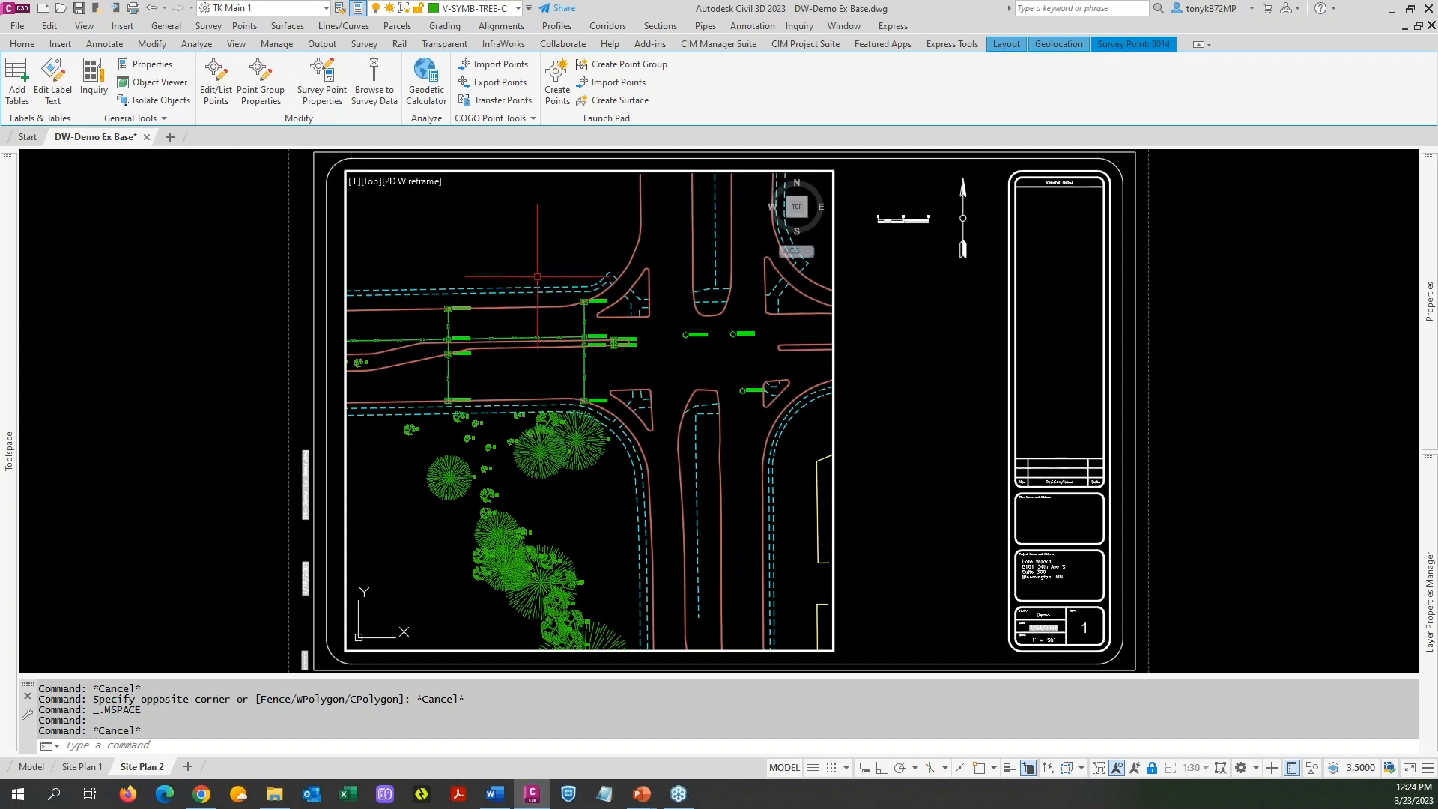
key(Escape)
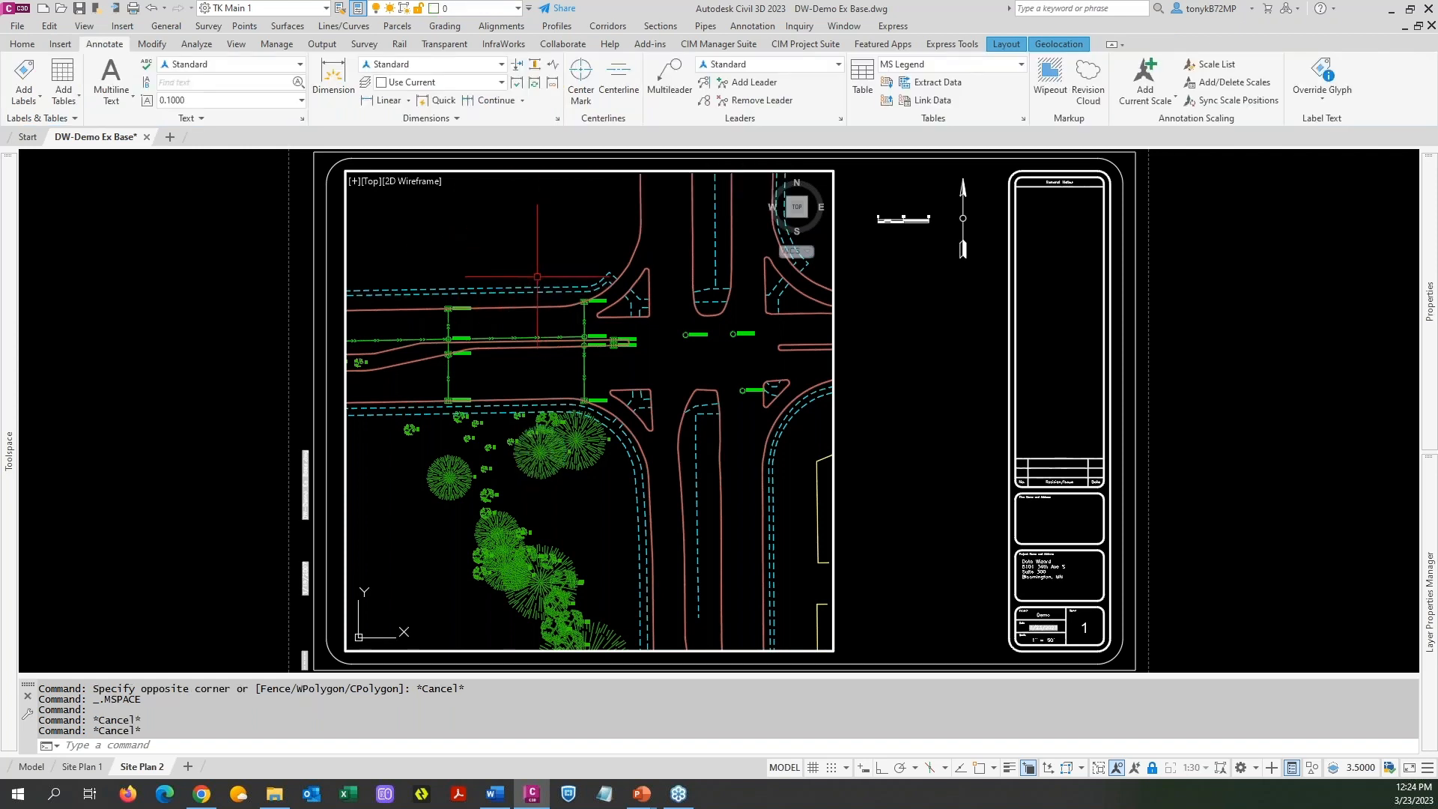
double_click(884, 398)
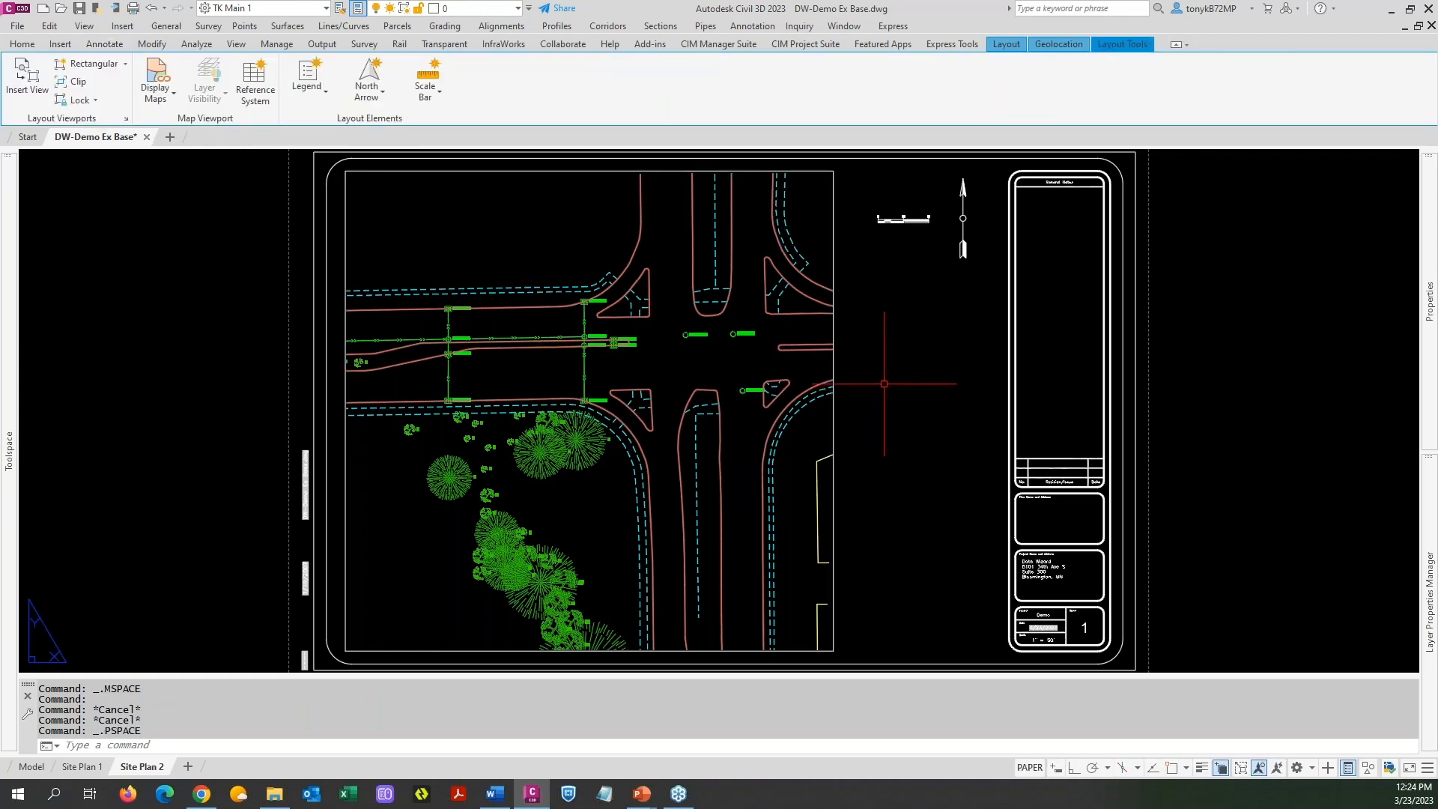
middle_drag(891, 376, 778, 370)
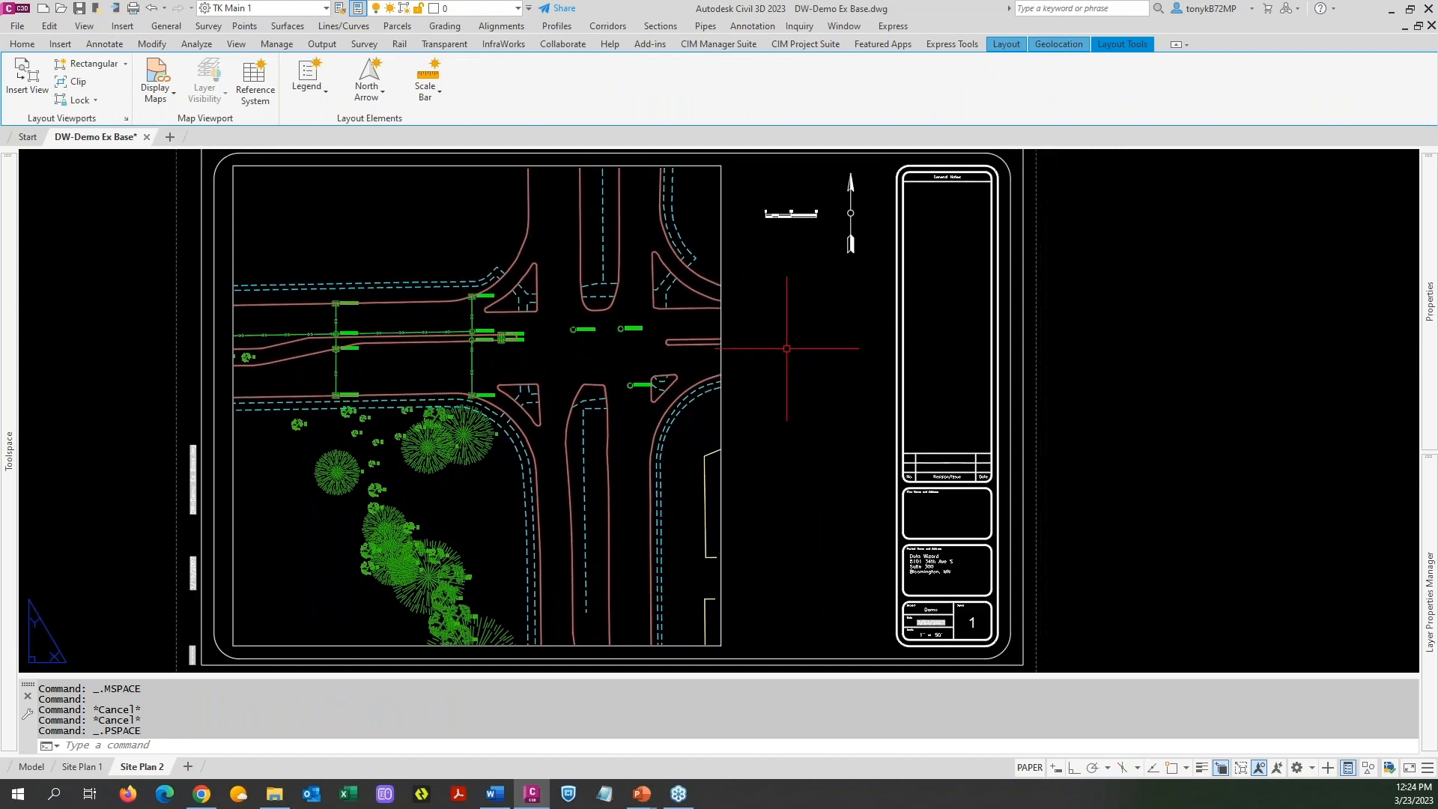
key(Return)
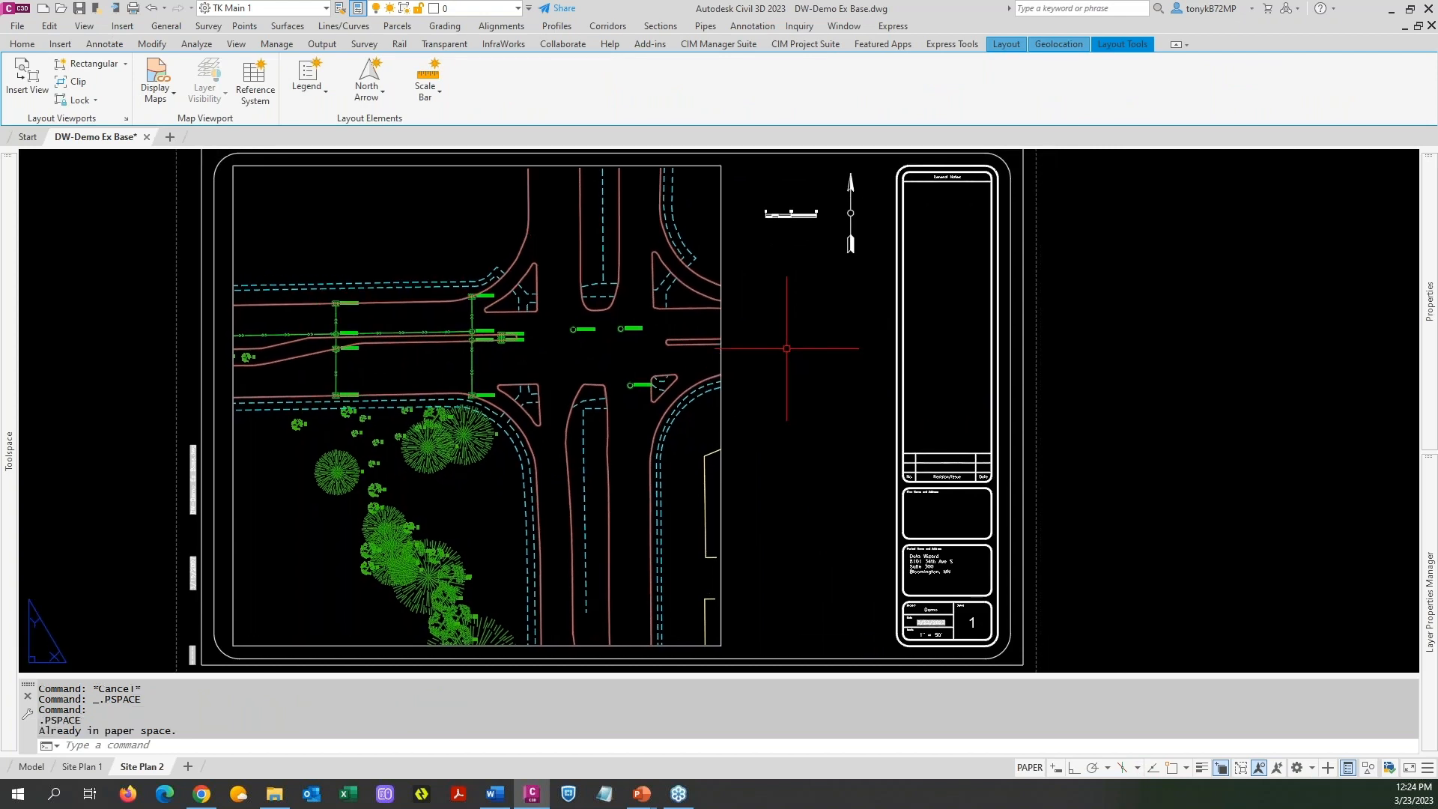
key(Escape)
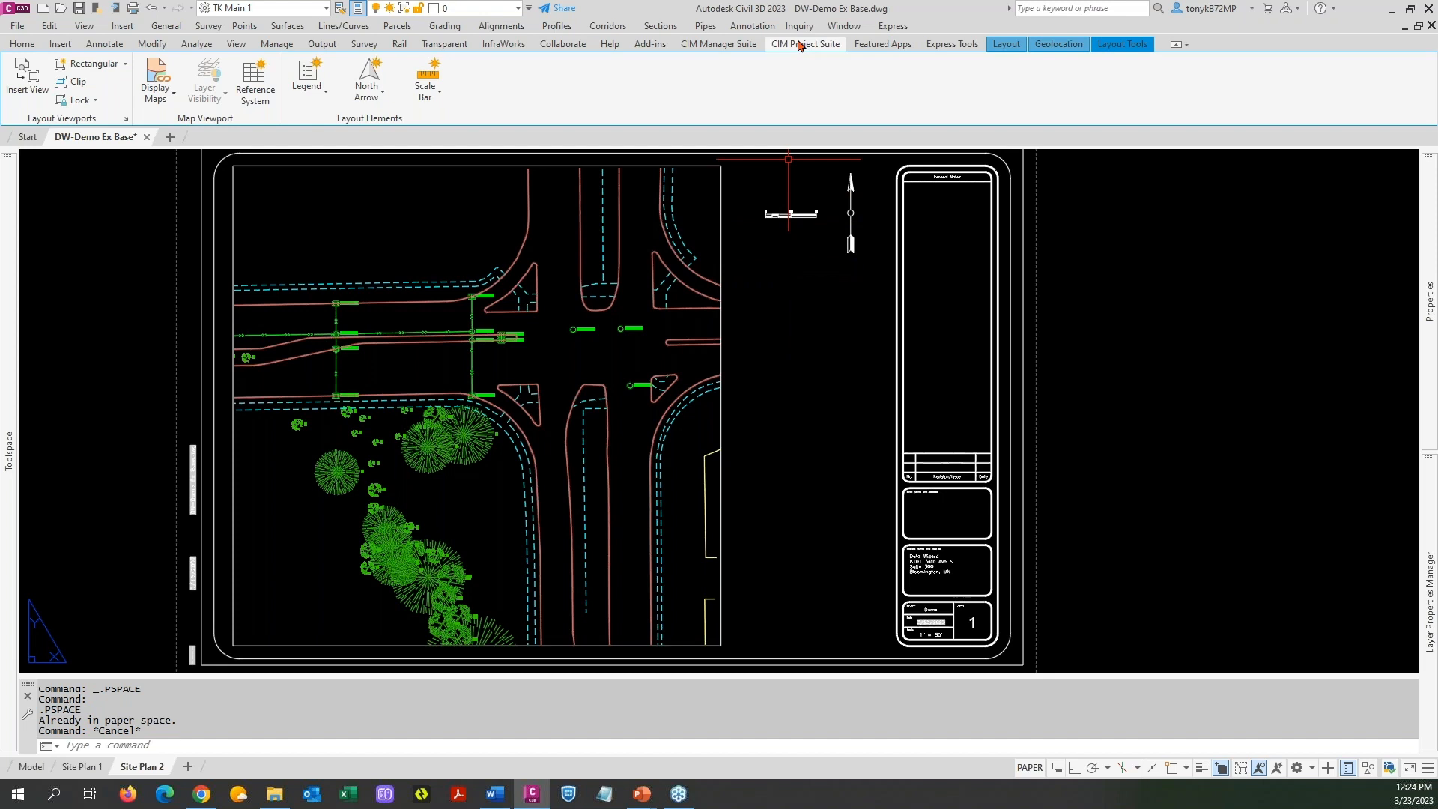
Start a new Data Wizard table setup limited to the Site Plan 2 layout, replacing the stored viewport with the large one on this sheet
click(774, 47)
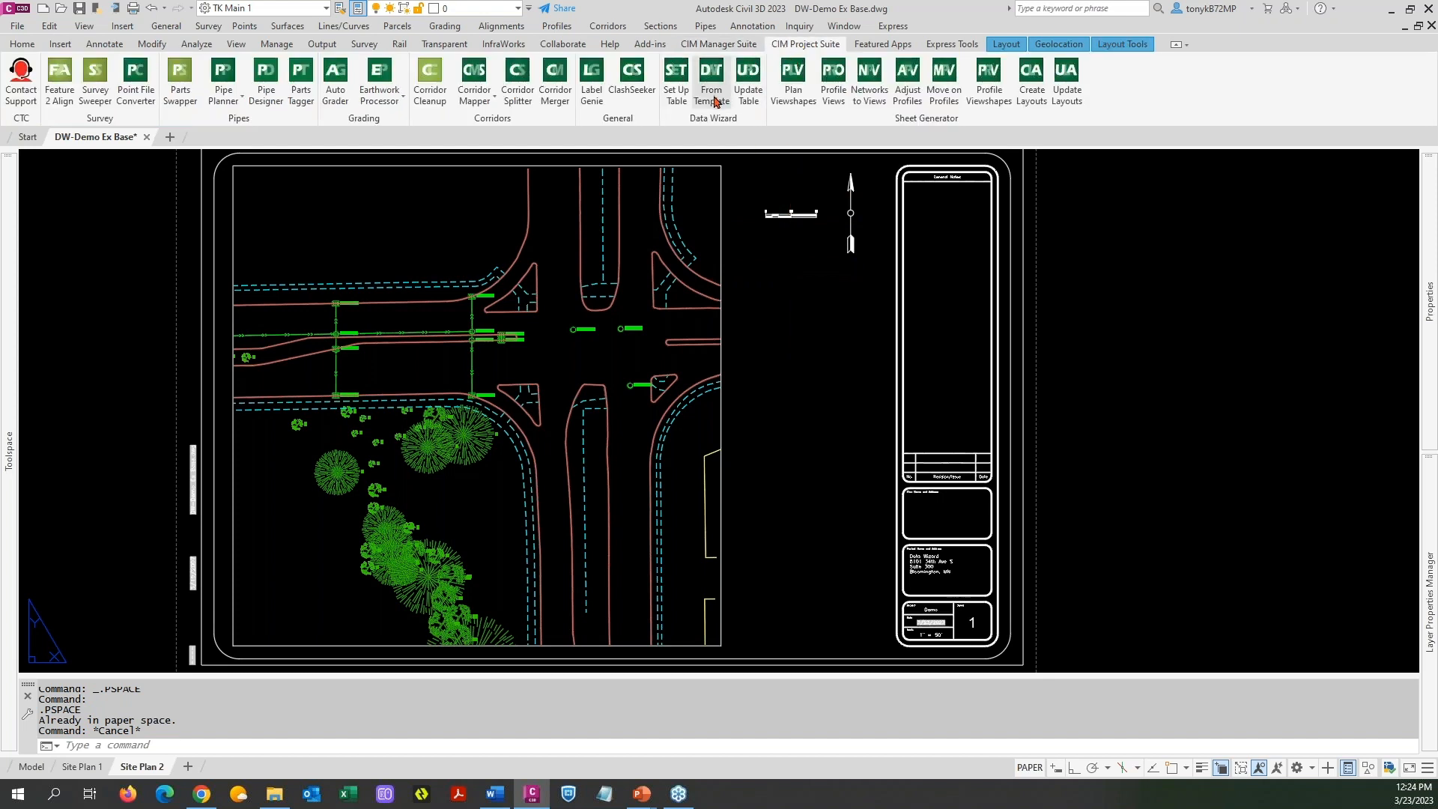
click(676, 98)
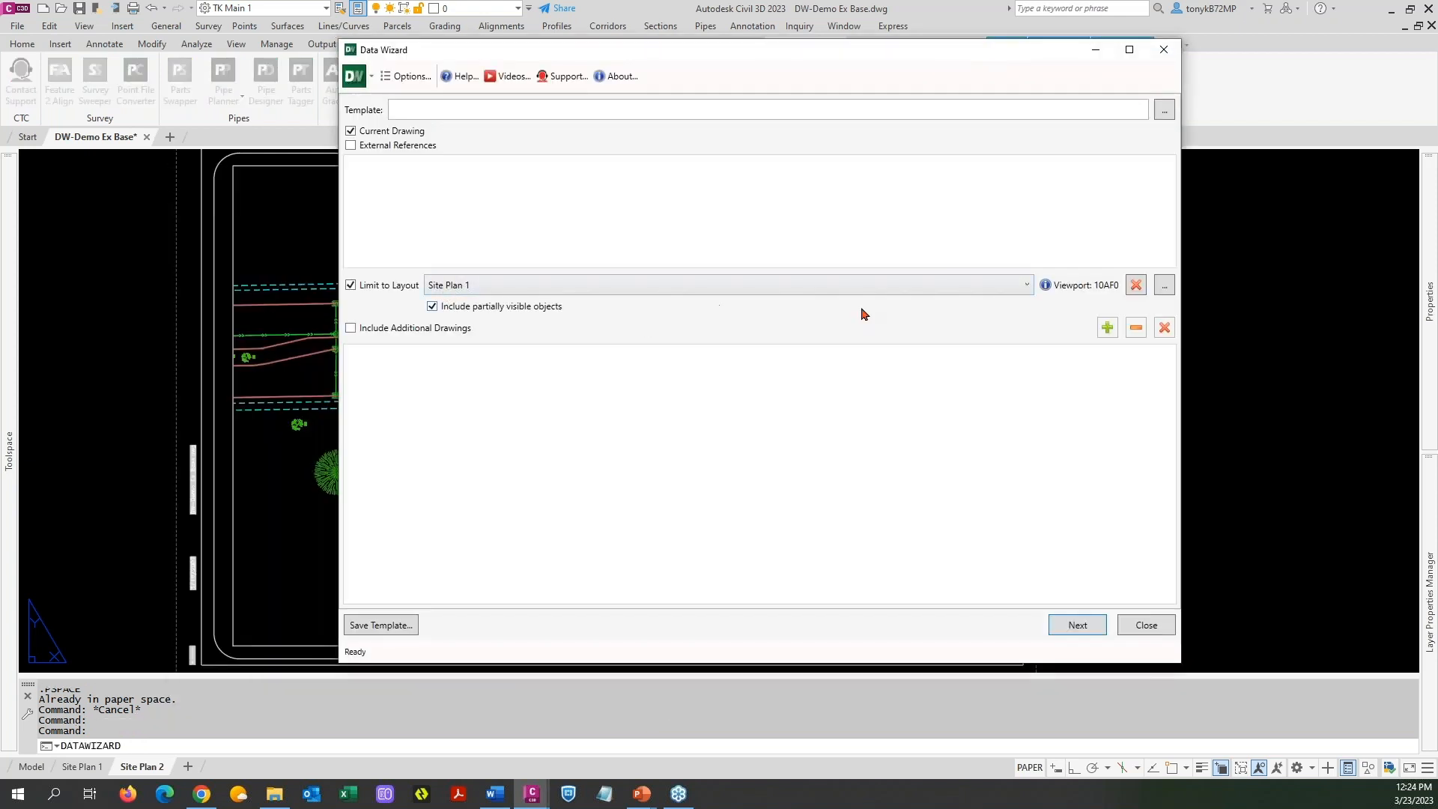
click(965, 288)
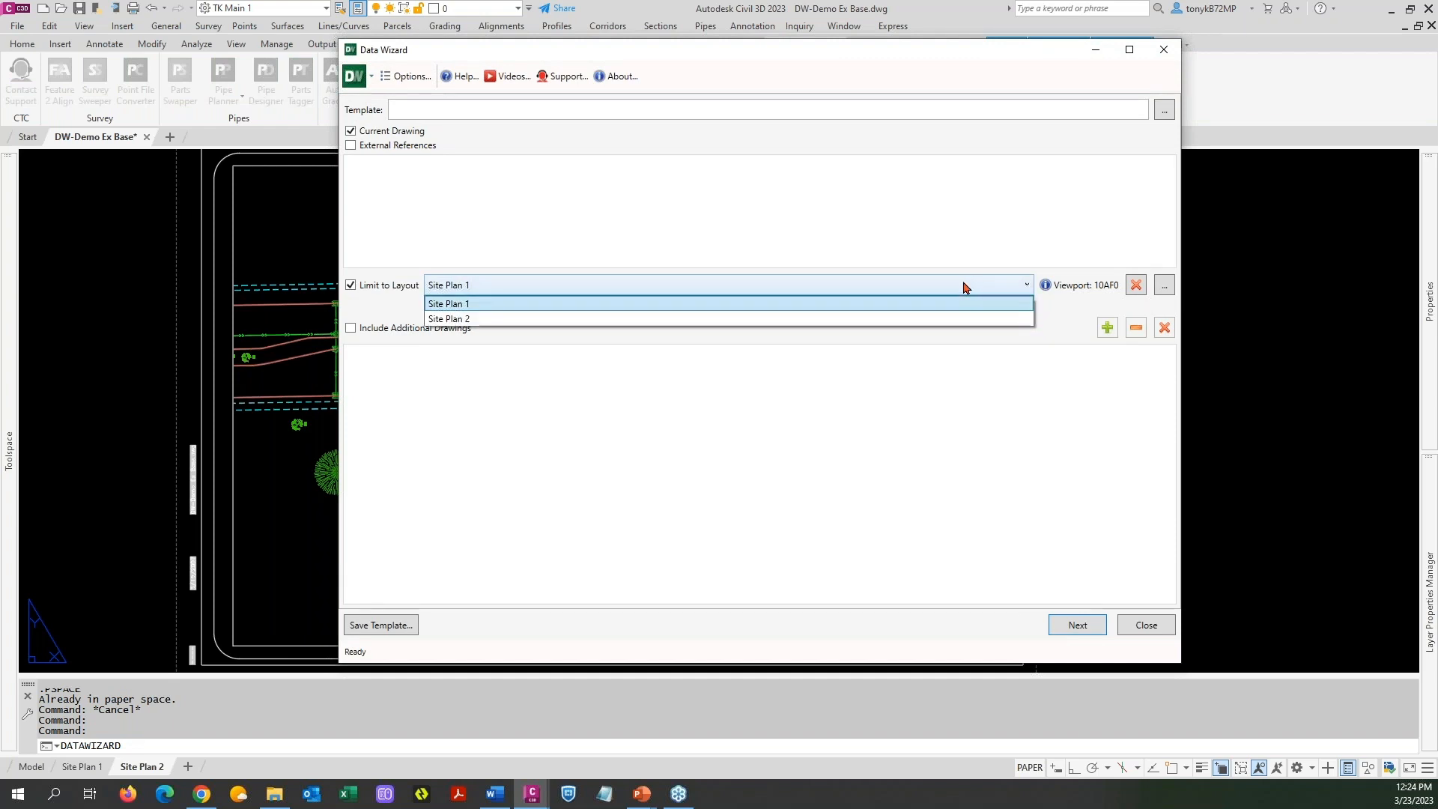
click(484, 323)
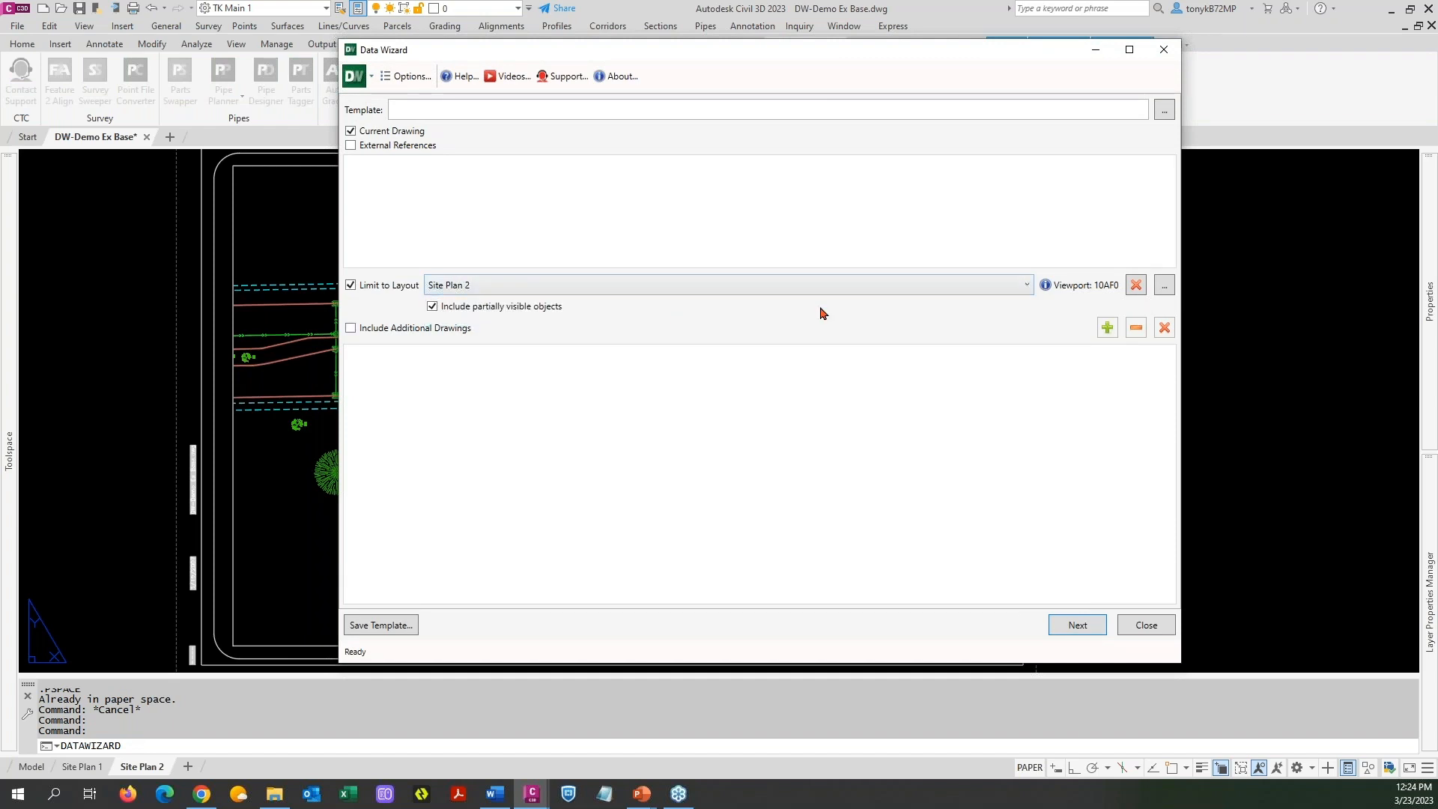
click(1135, 290)
click(1162, 292)
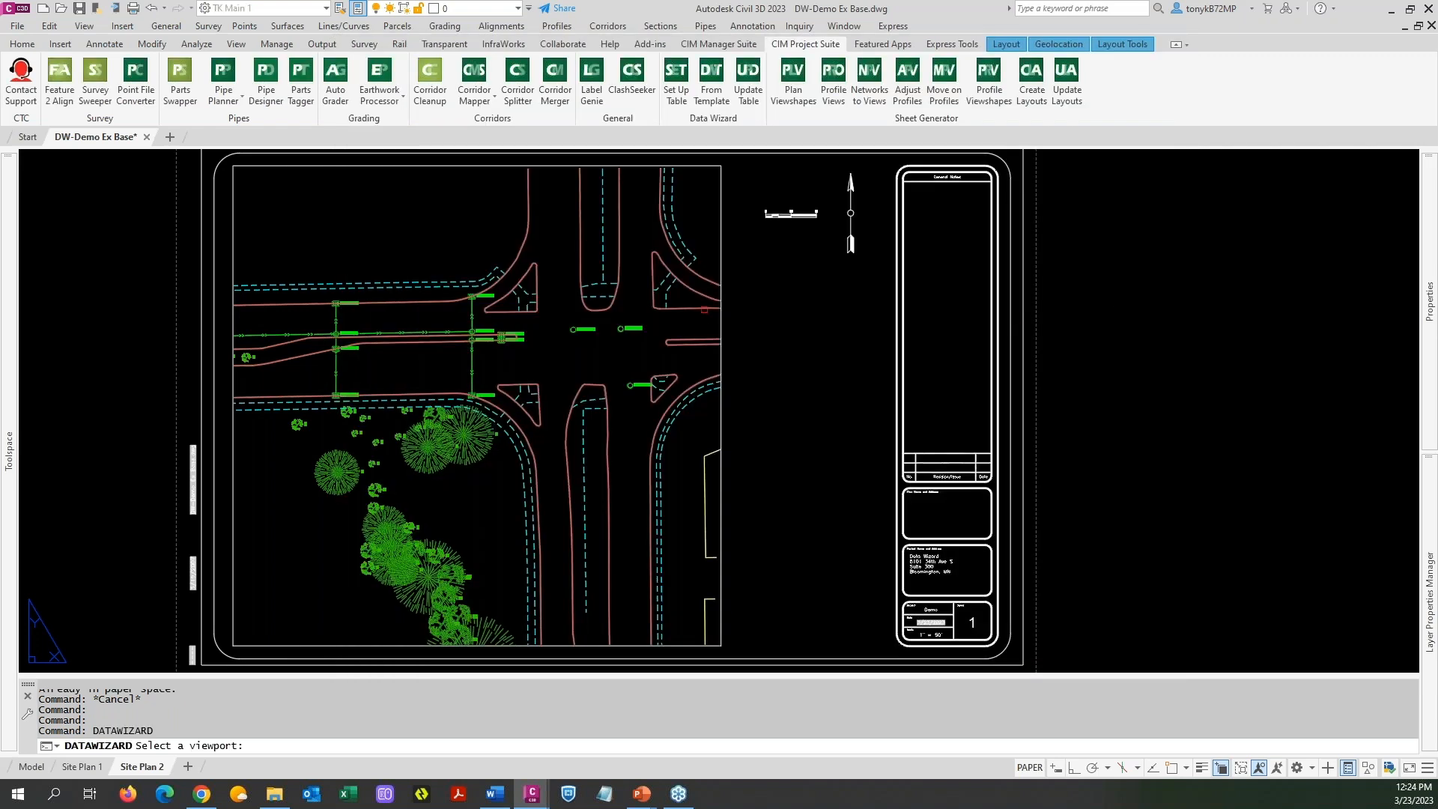
click(721, 364)
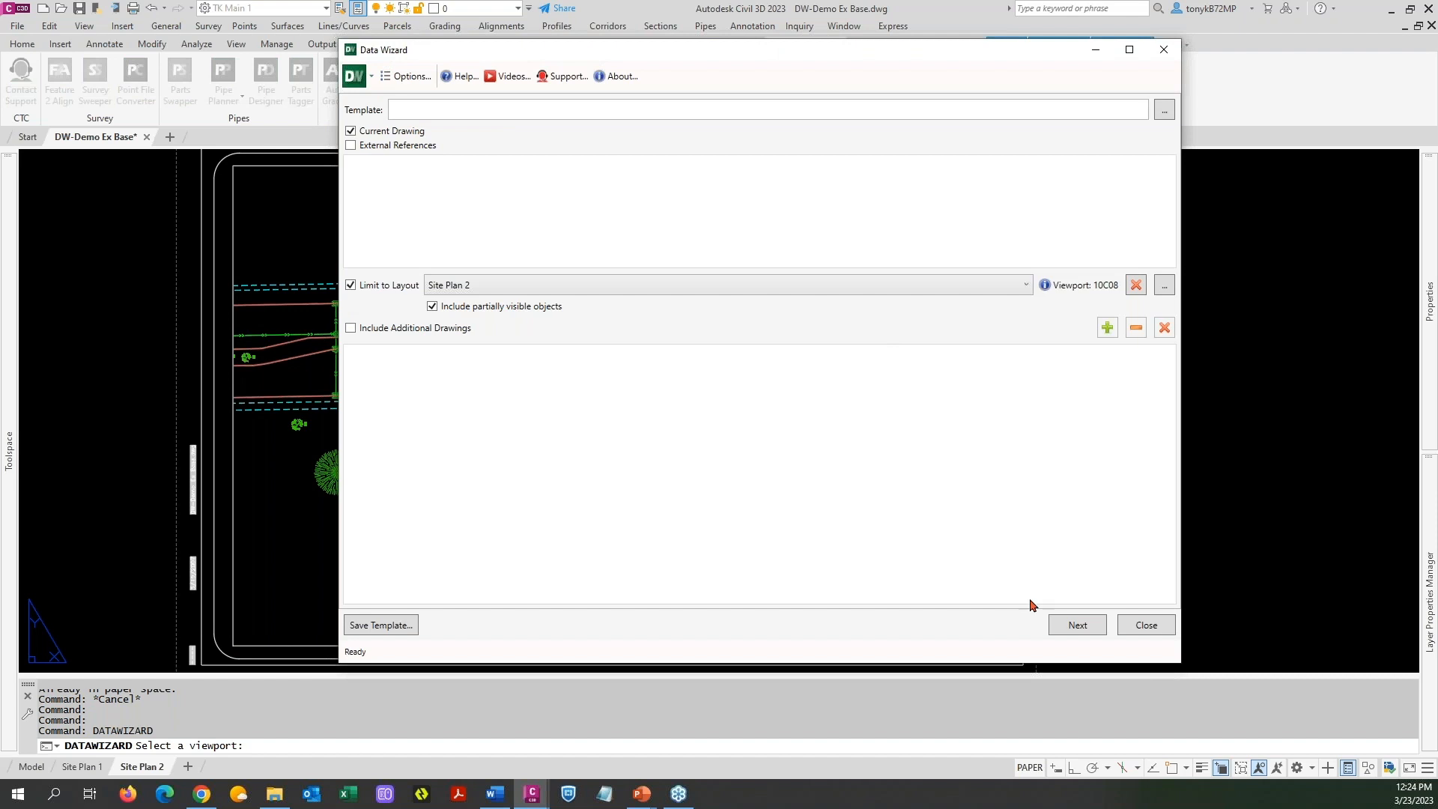
Review the survey points, survey figures and hatches that Data Wizard lists for the Site Plan 2 viewport
click(1067, 627)
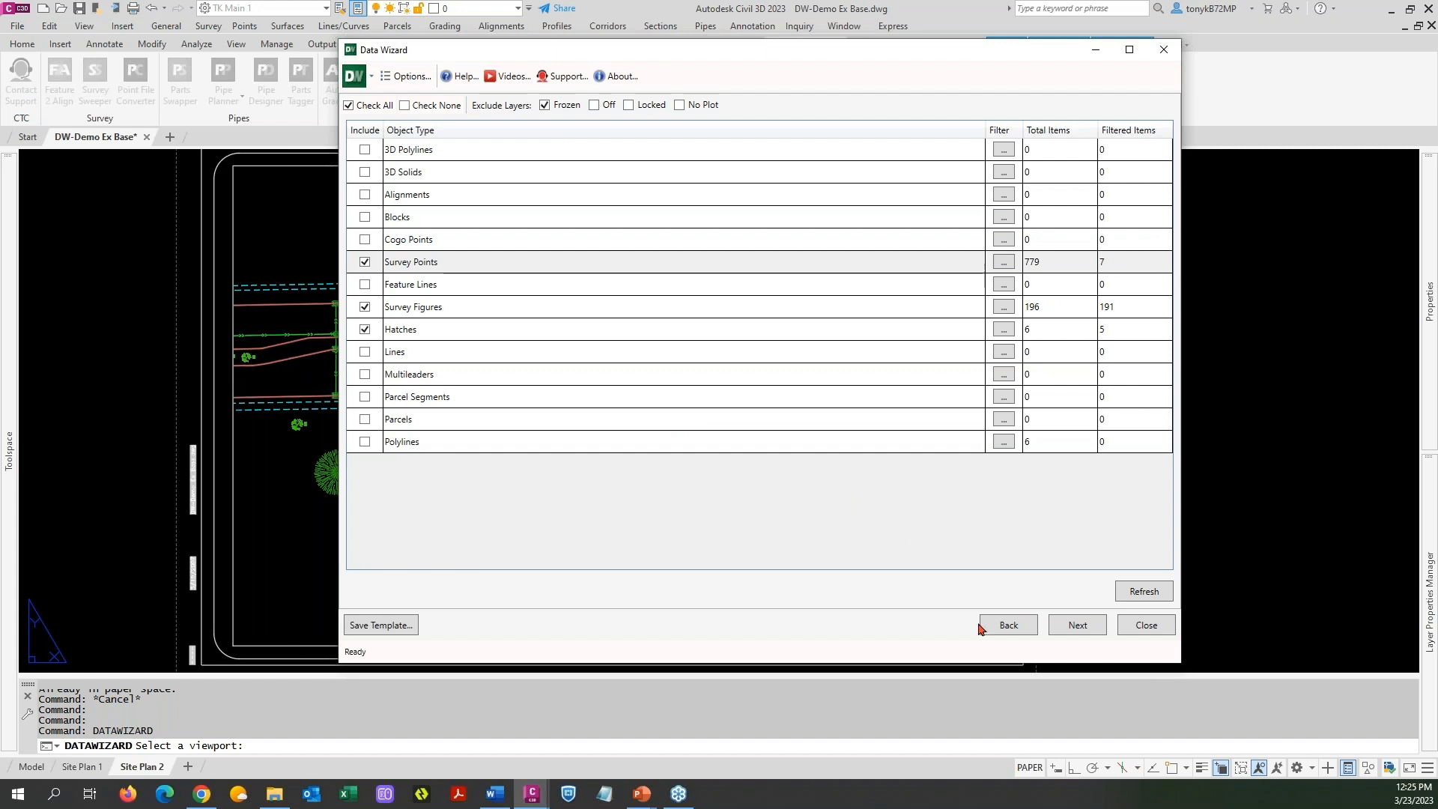
click(1075, 626)
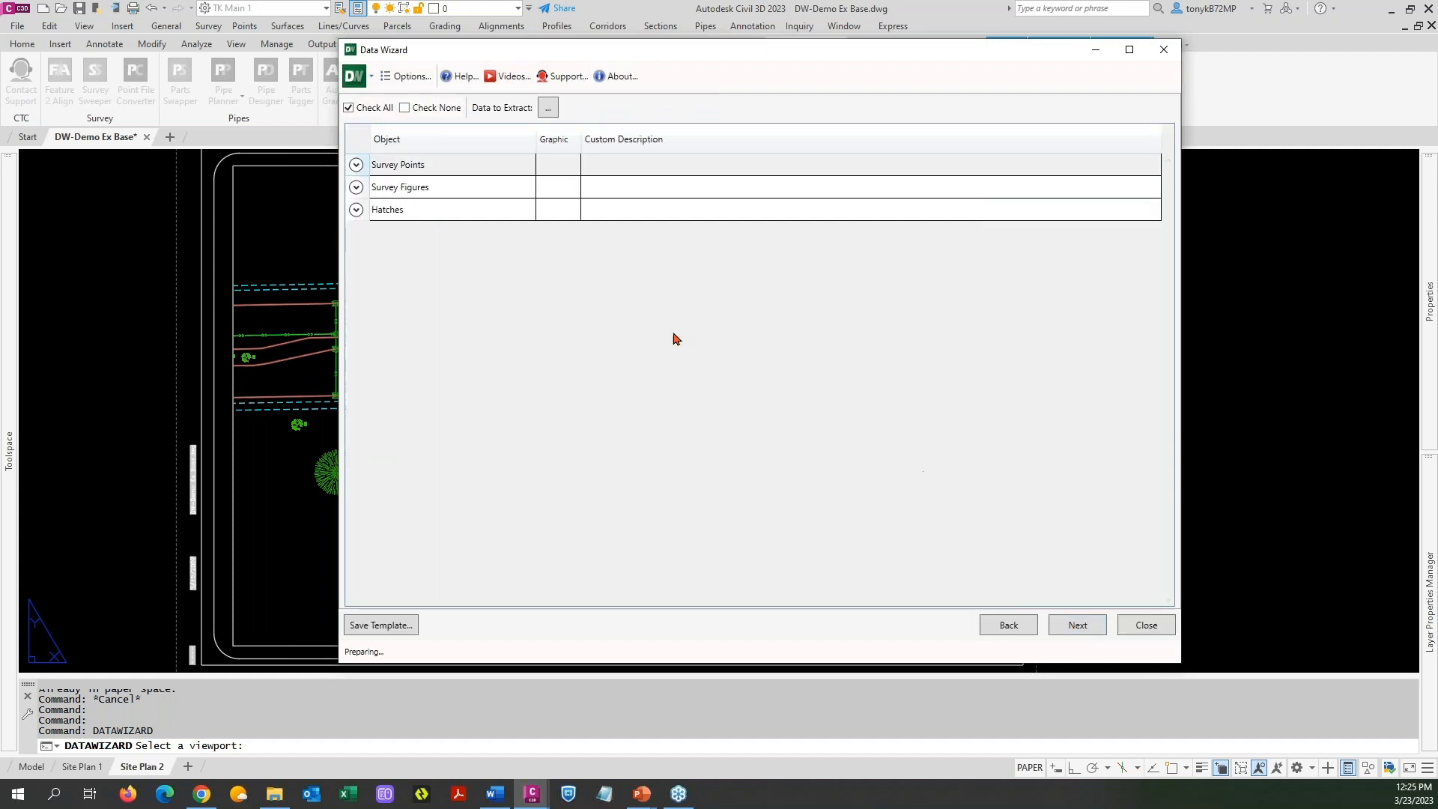
click(356, 210)
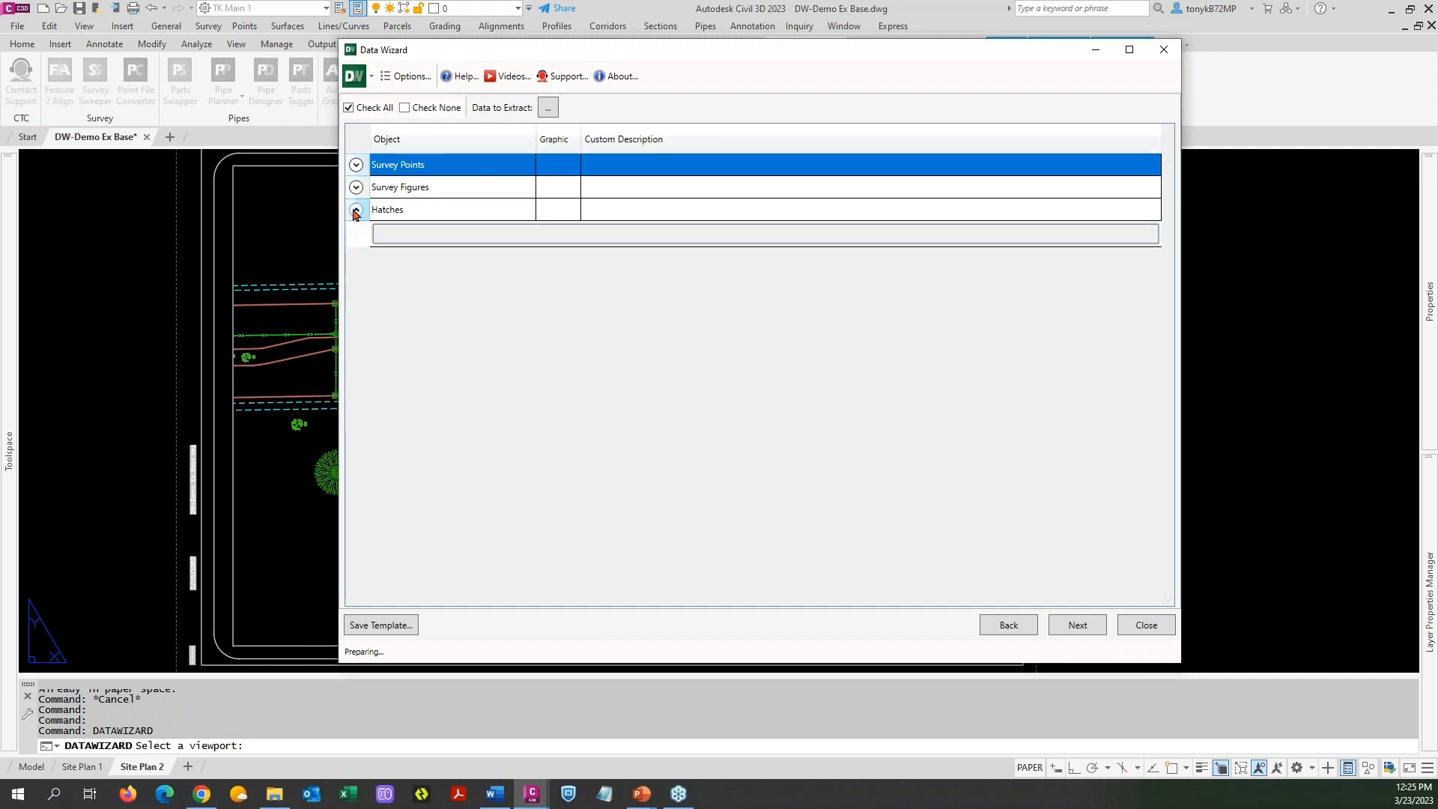
click(356, 188)
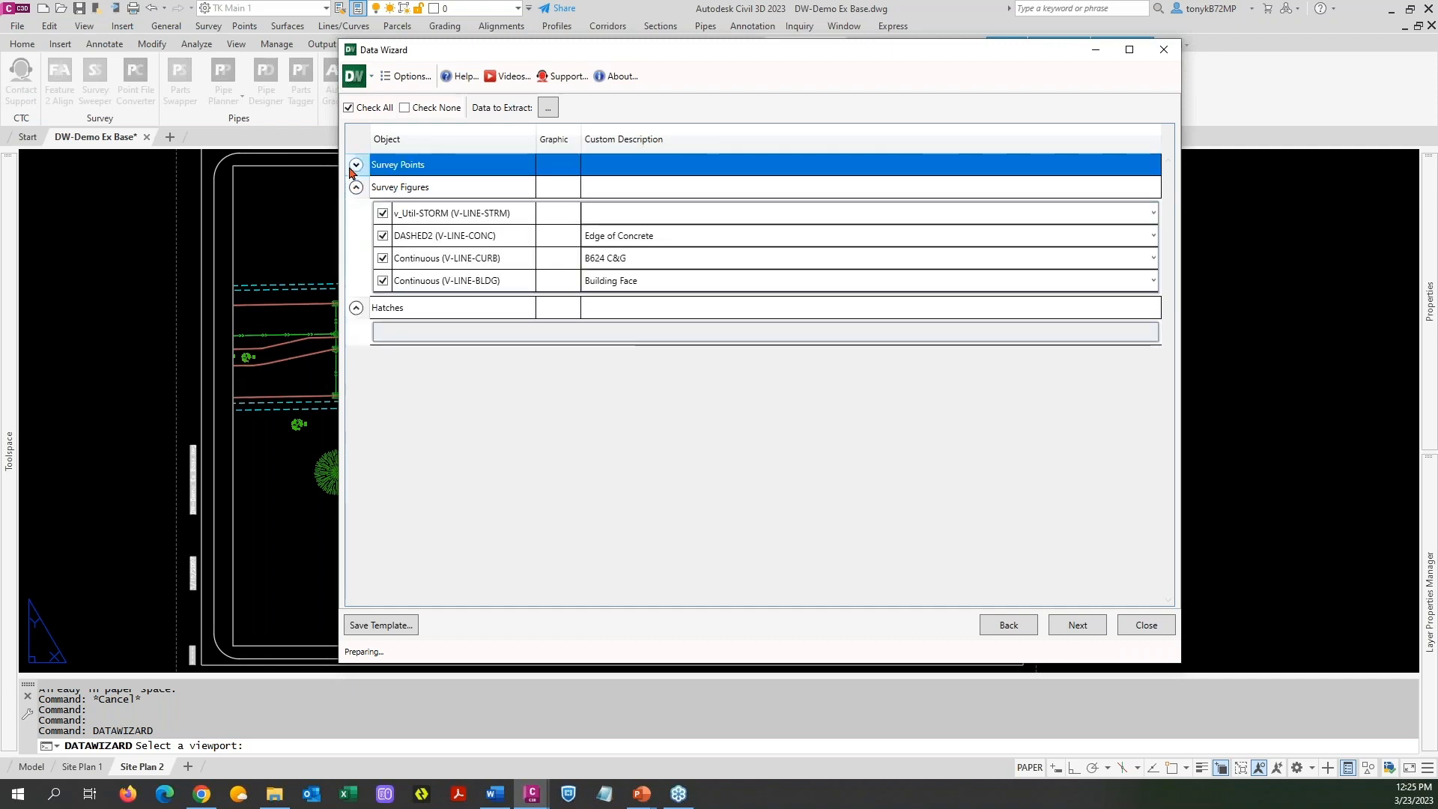
click(356, 165)
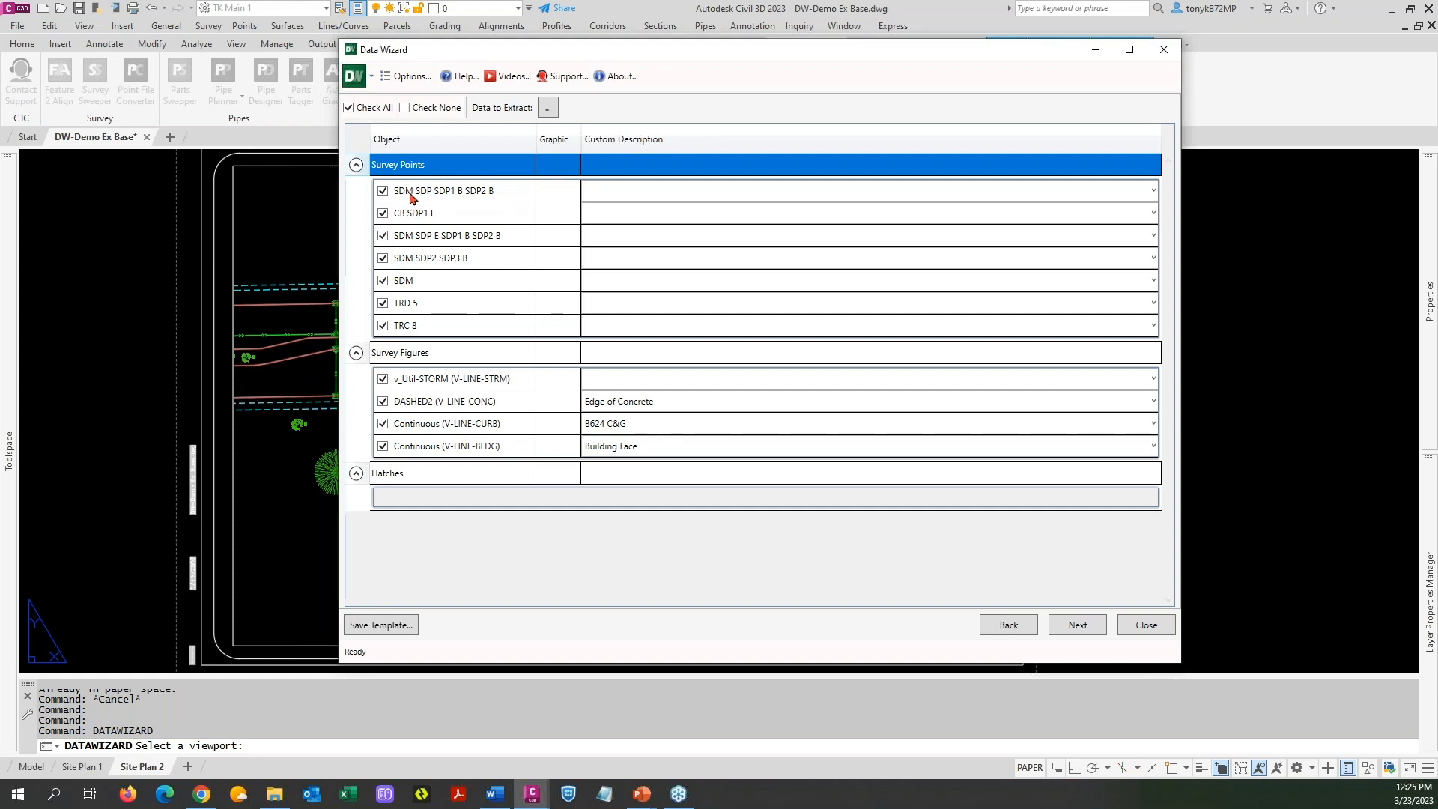
Go back through the wizard to reload the object types and check the object filters of the survey points
click(1010, 628)
click(1009, 628)
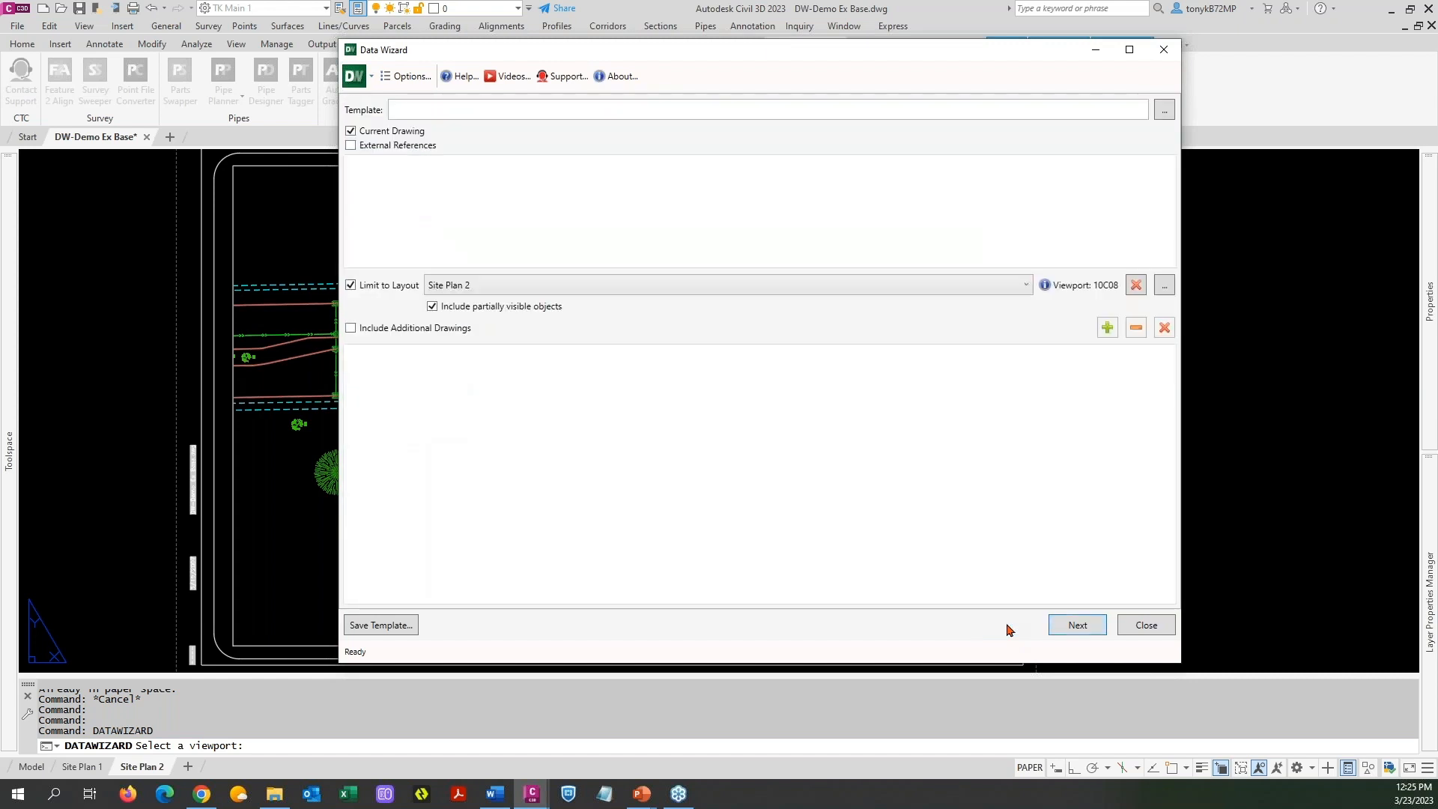
click(1053, 626)
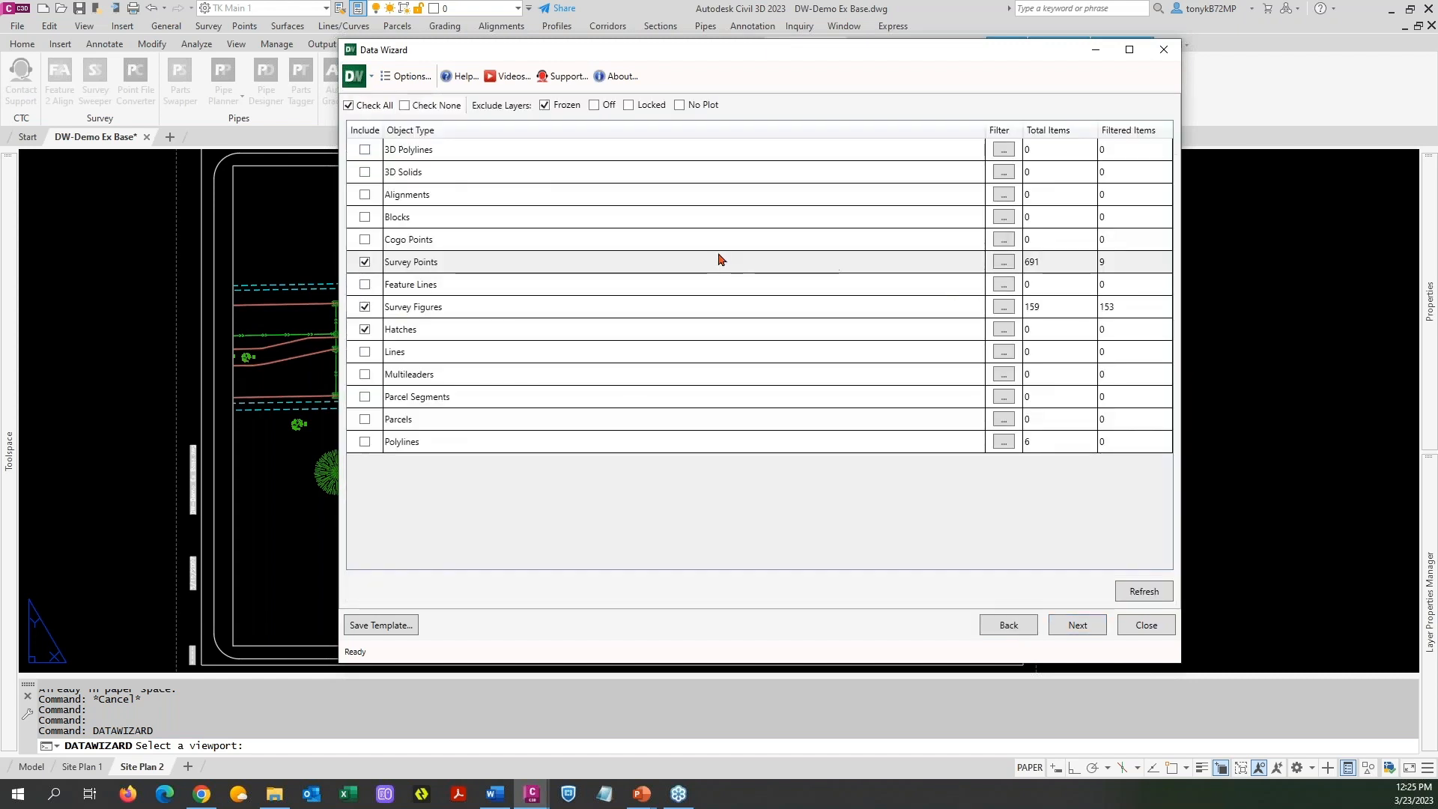
click(1000, 263)
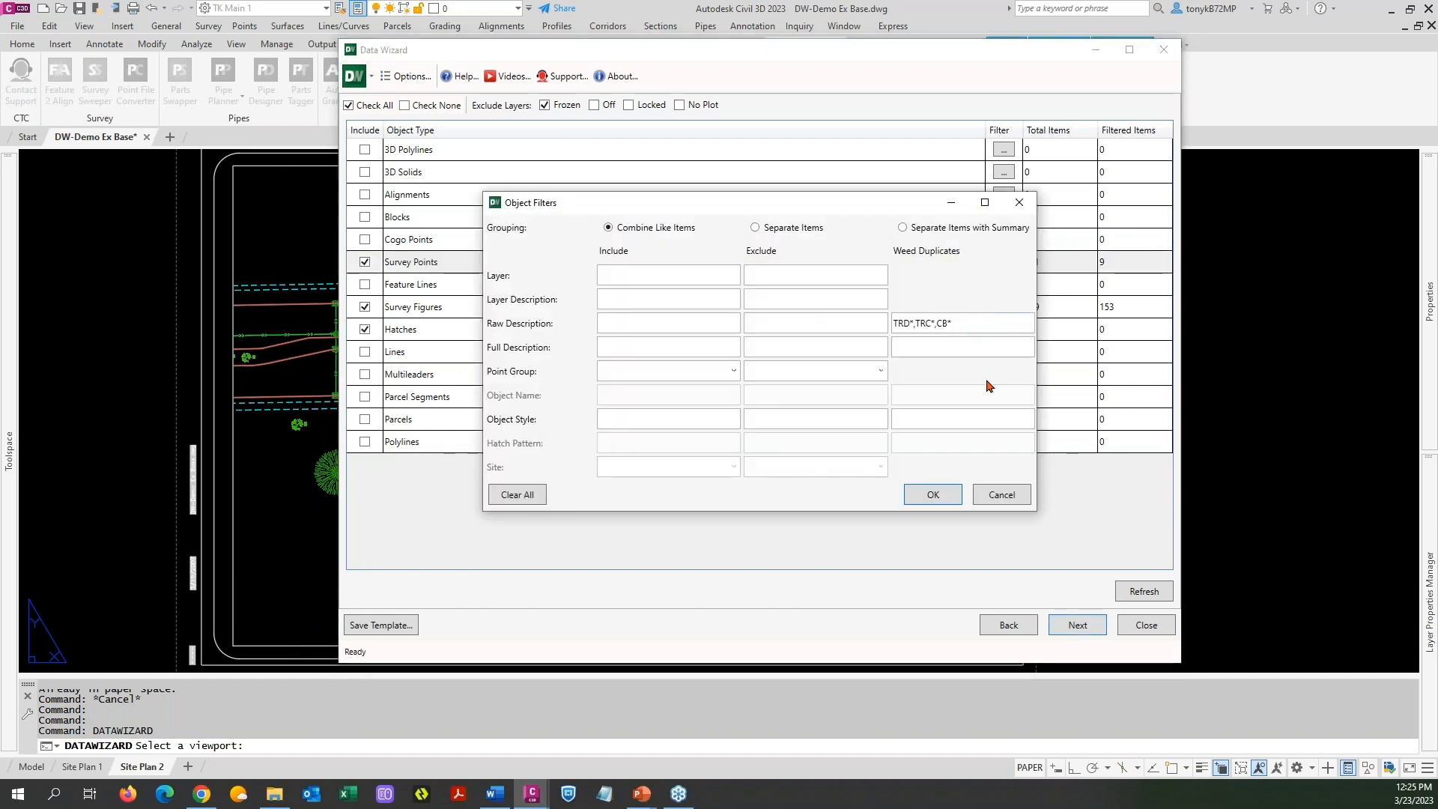
click(1001, 495)
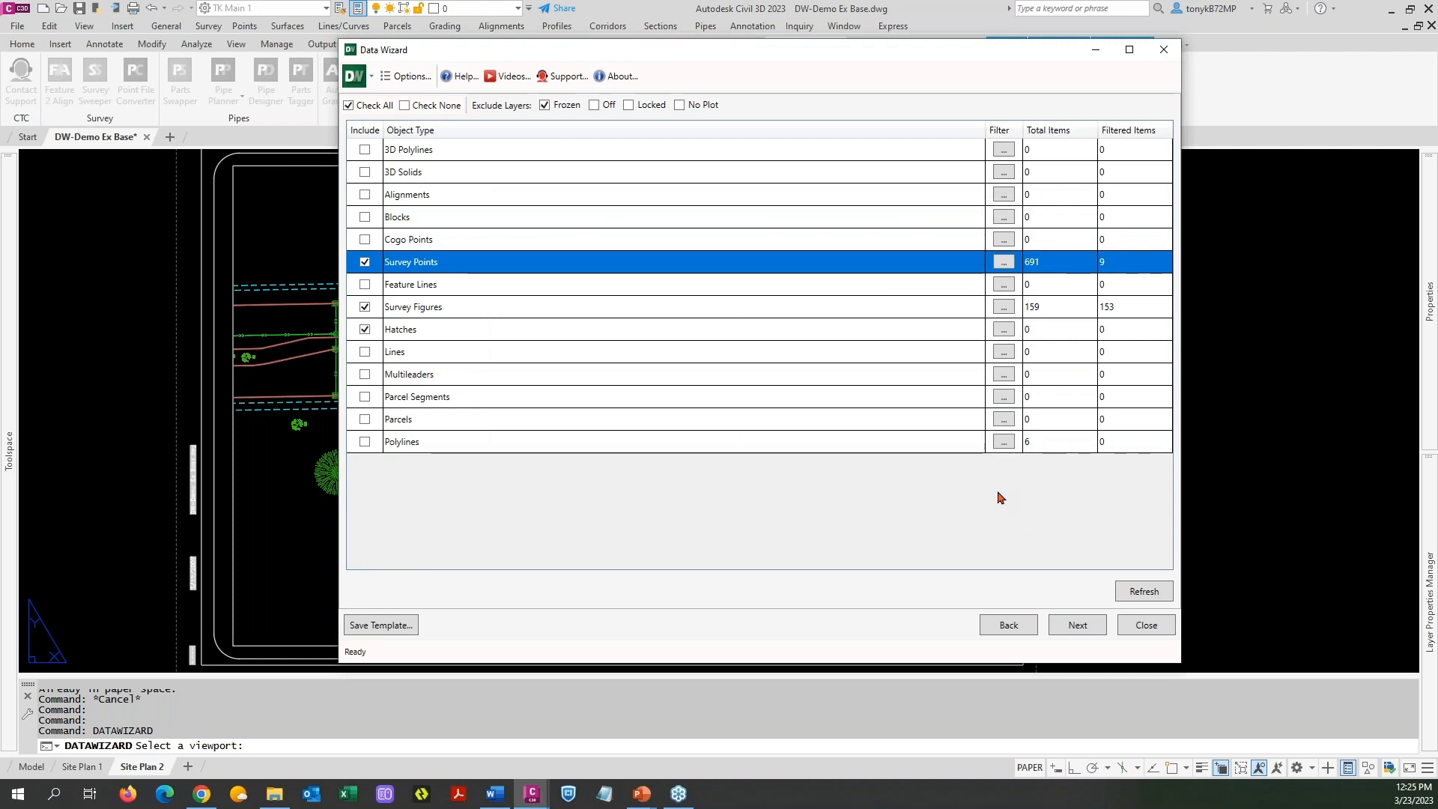
Exclude the survey points SDM SDP SDP1 B SDP2 B, SDM SDP E SDP1 B SDP2 B and SDM SDP2 SDP3 B from the table
click(1074, 626)
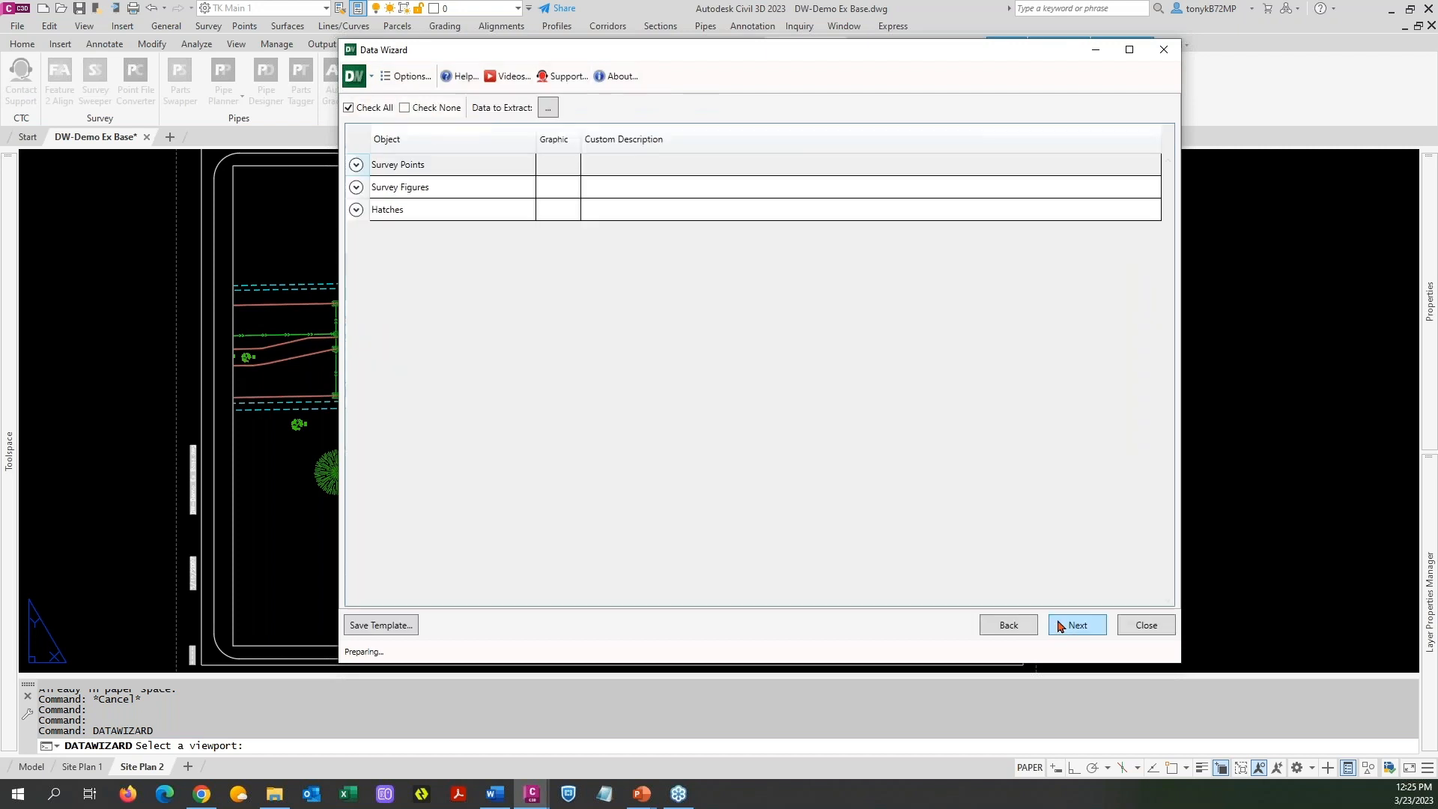
click(357, 165)
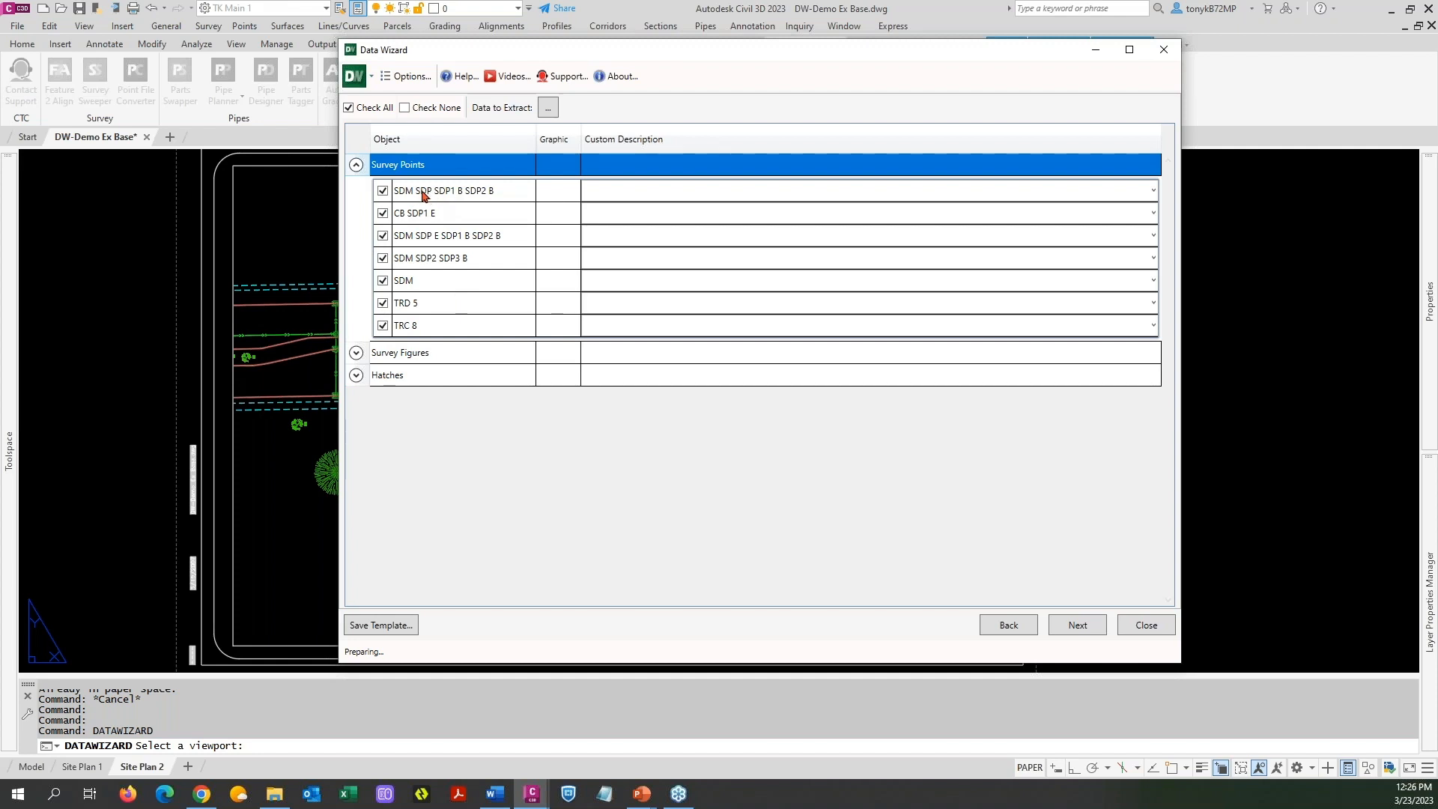
click(383, 191)
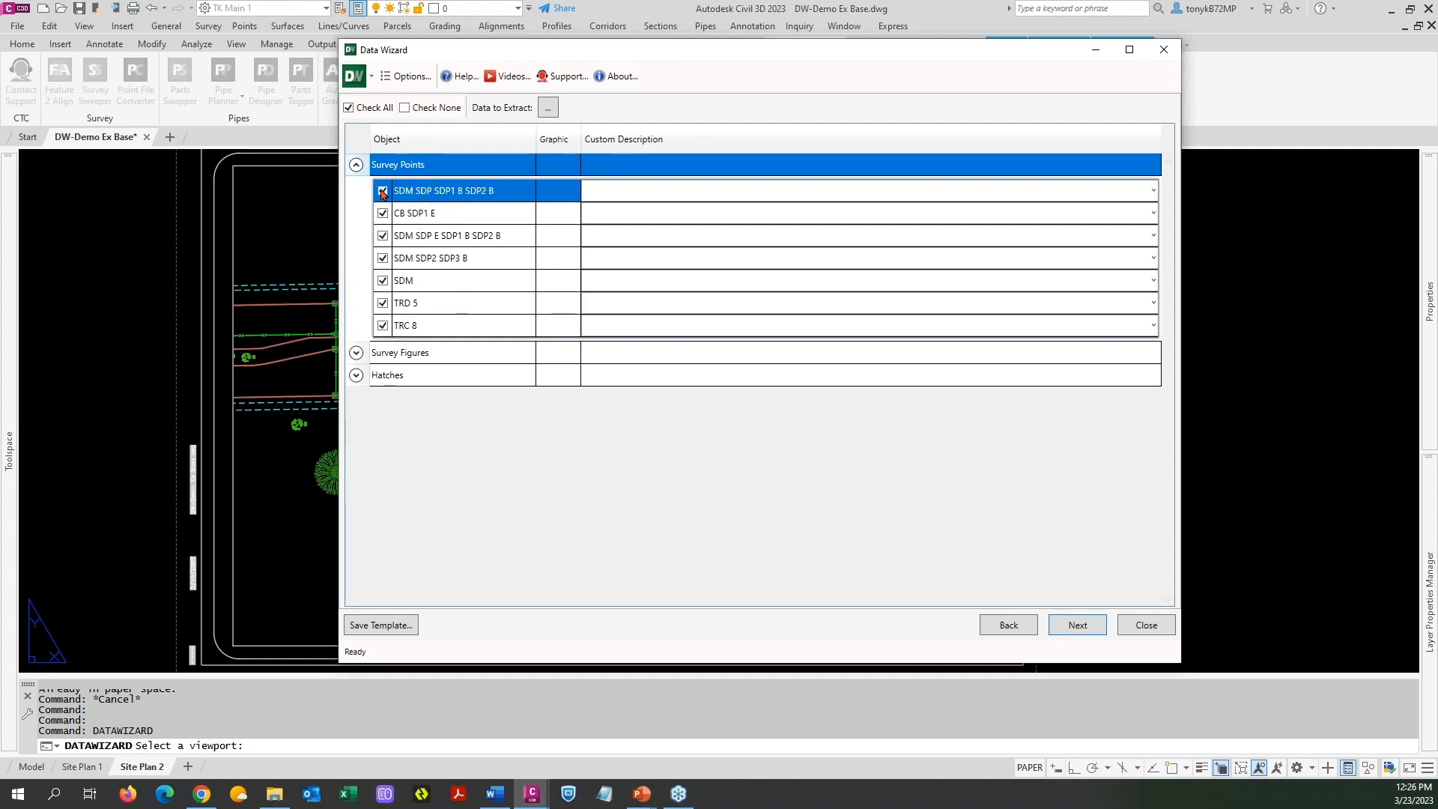
click(383, 236)
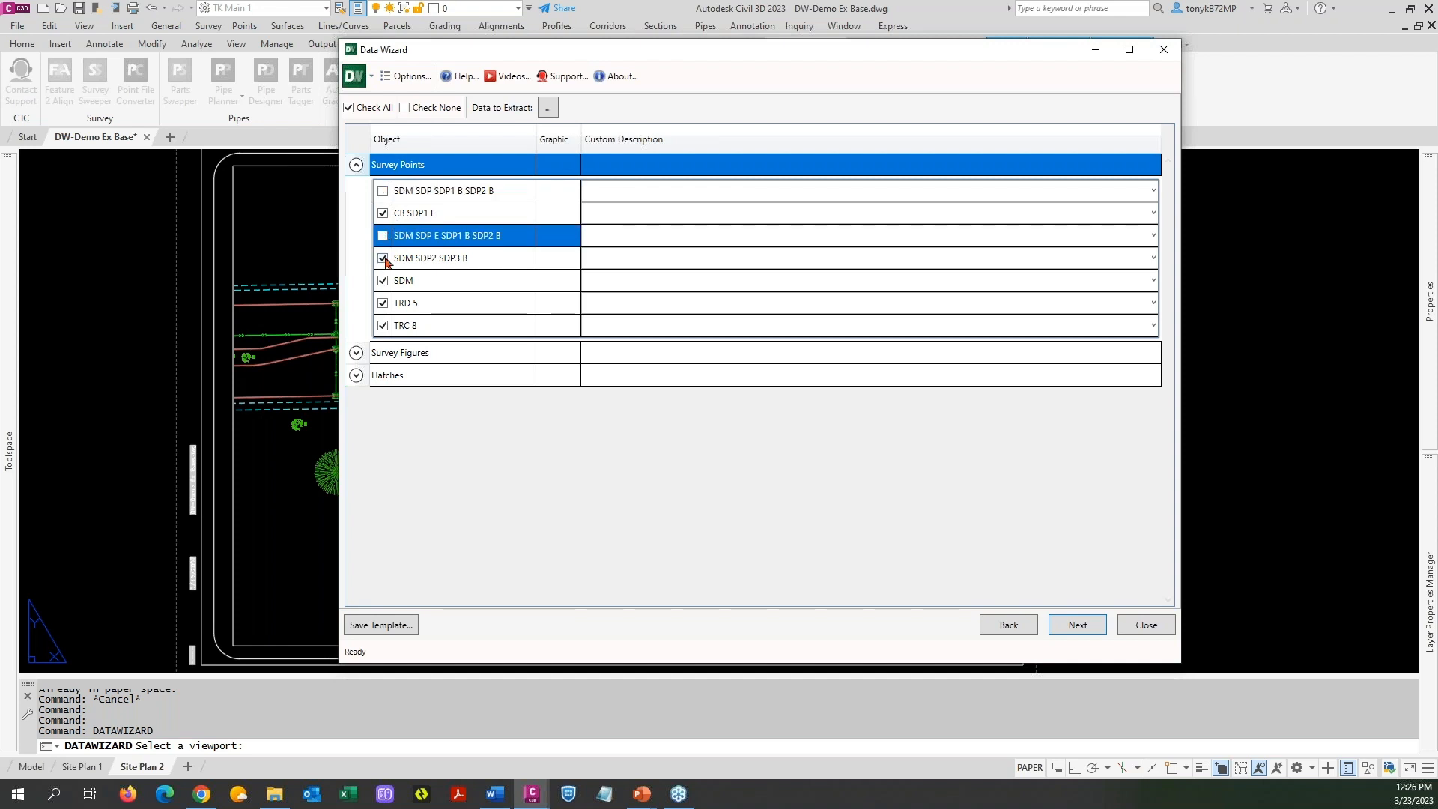
click(383, 258)
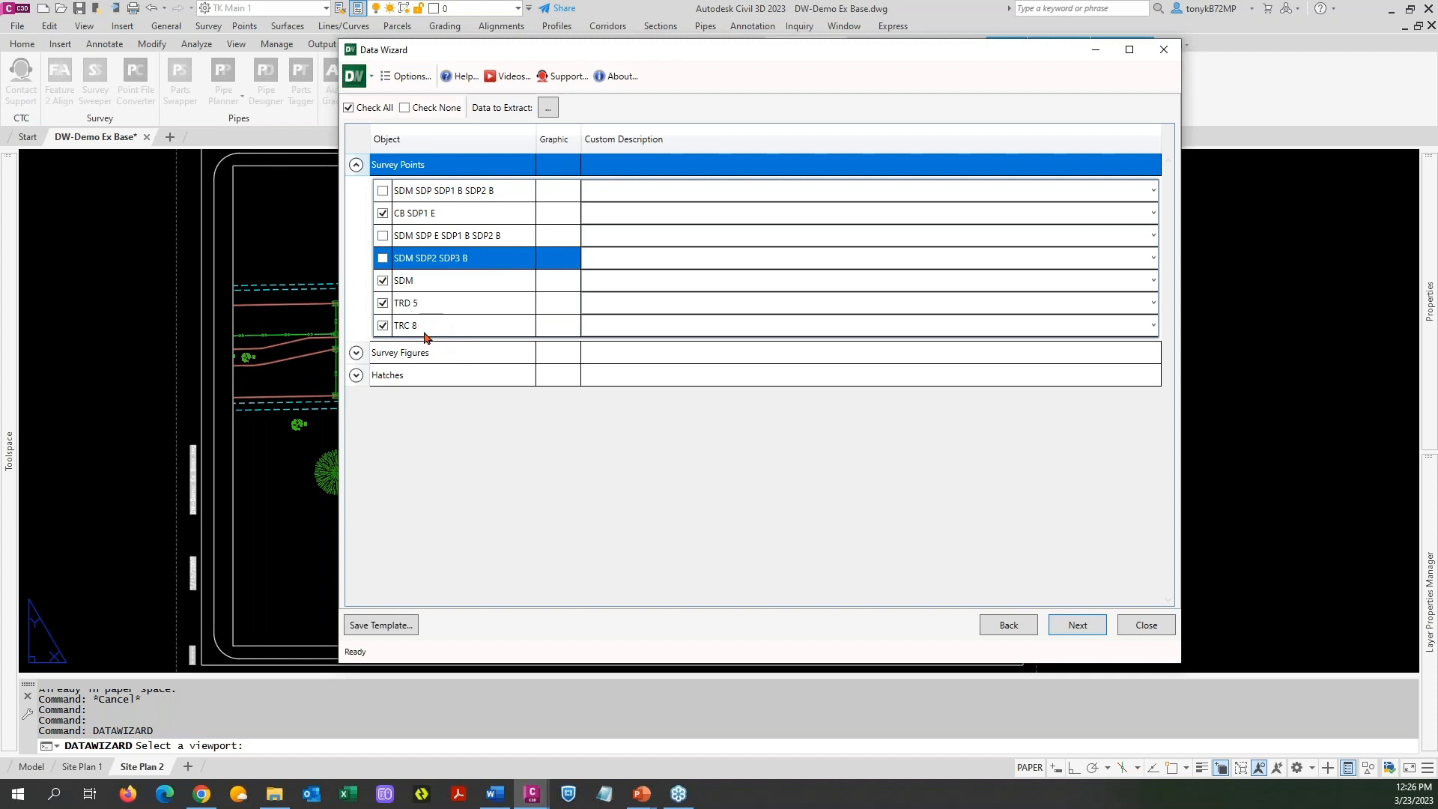
Set the custom description of the v_Util-STORM (V-LINE-STRM) survey figure to Existing Storm and expand the Hatches group
click(356, 354)
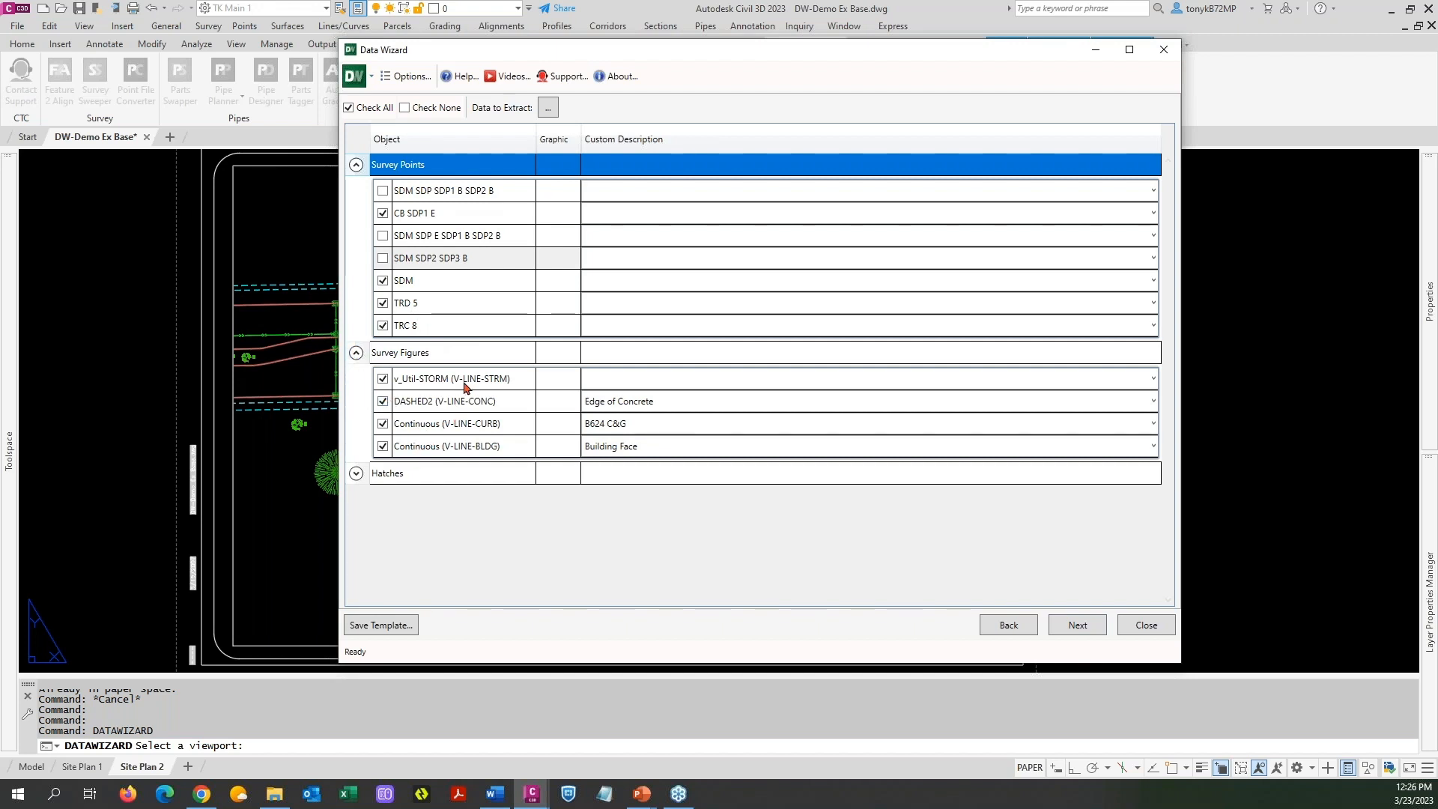
click(698, 378)
text(Existing Storm)
click(350, 480)
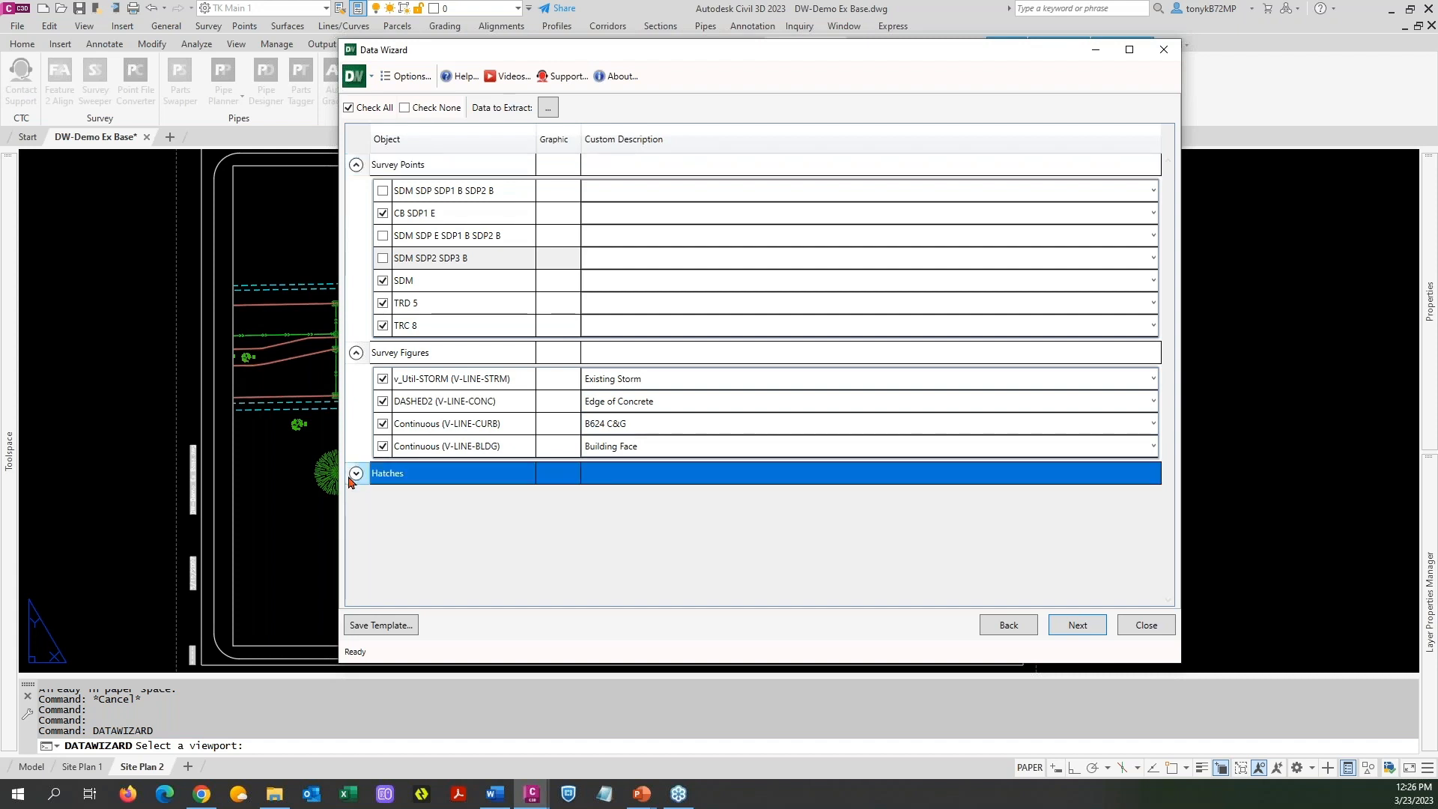
click(356, 475)
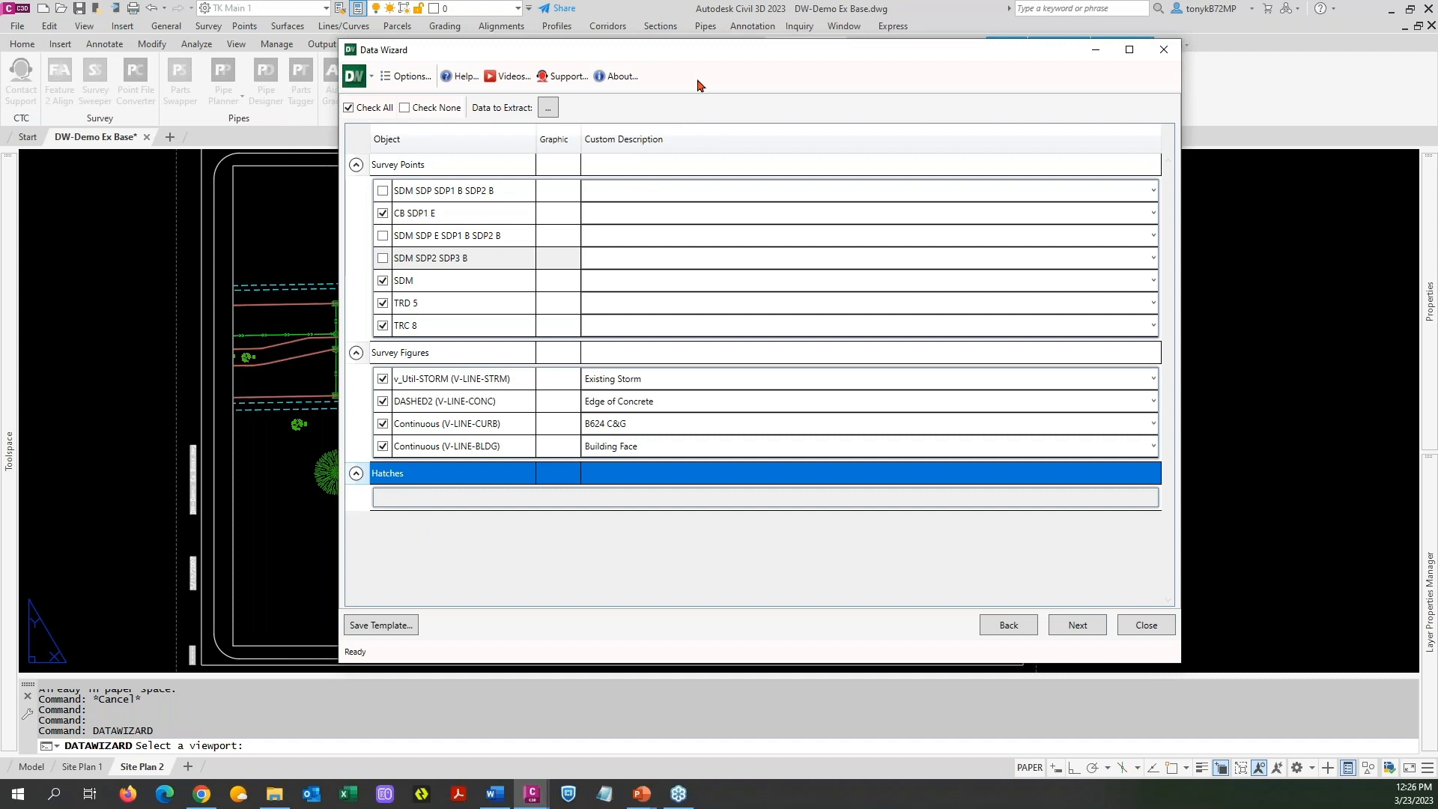
Generate the Exist Conditions Legend as an AutoCAD table in the PS Legend style and place it beneath the scale bar and north arrow
mouse_move(715, 49)
mouse_down()
mouse_move(1133, 96)
mouse_move(770, 58)
mouse_up()
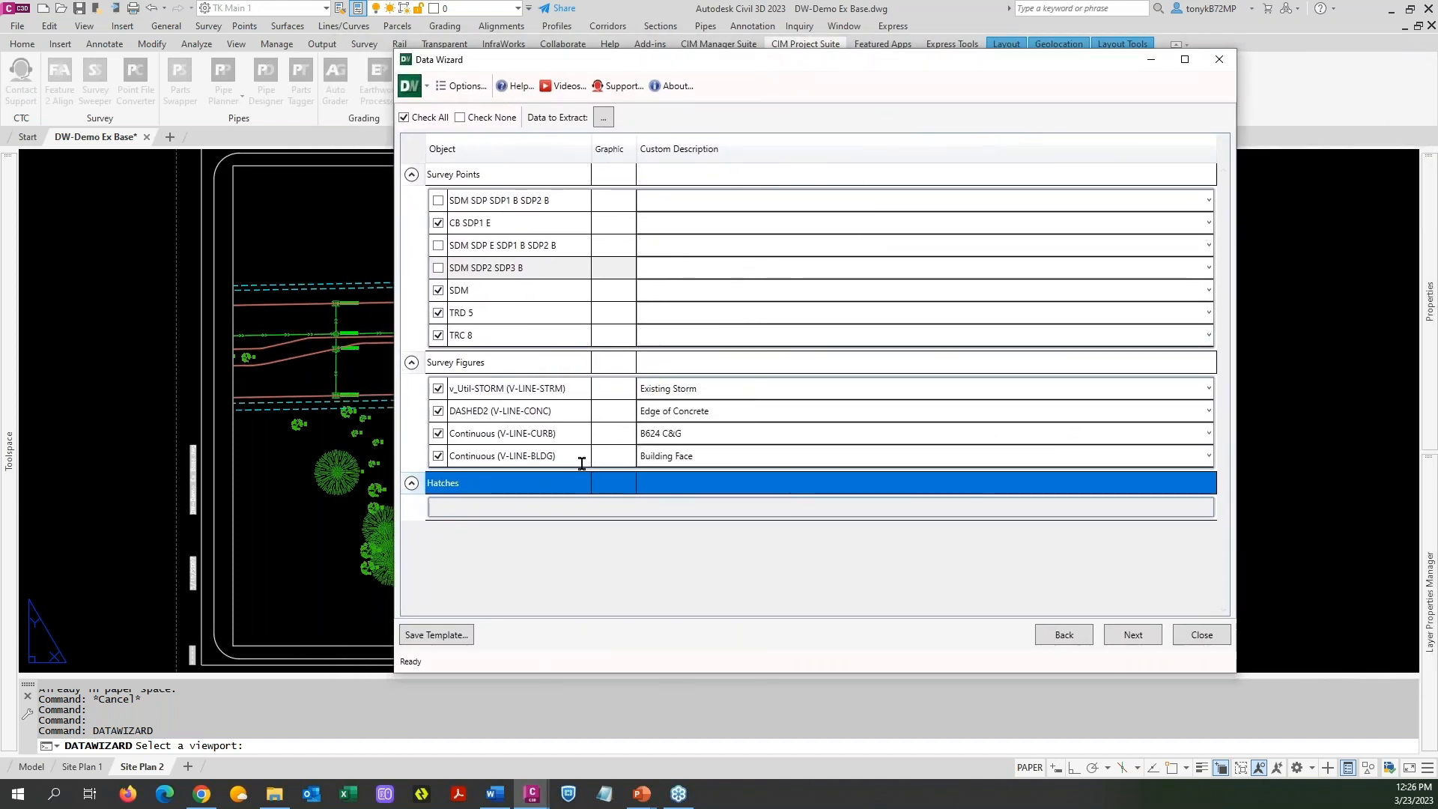
click(1134, 635)
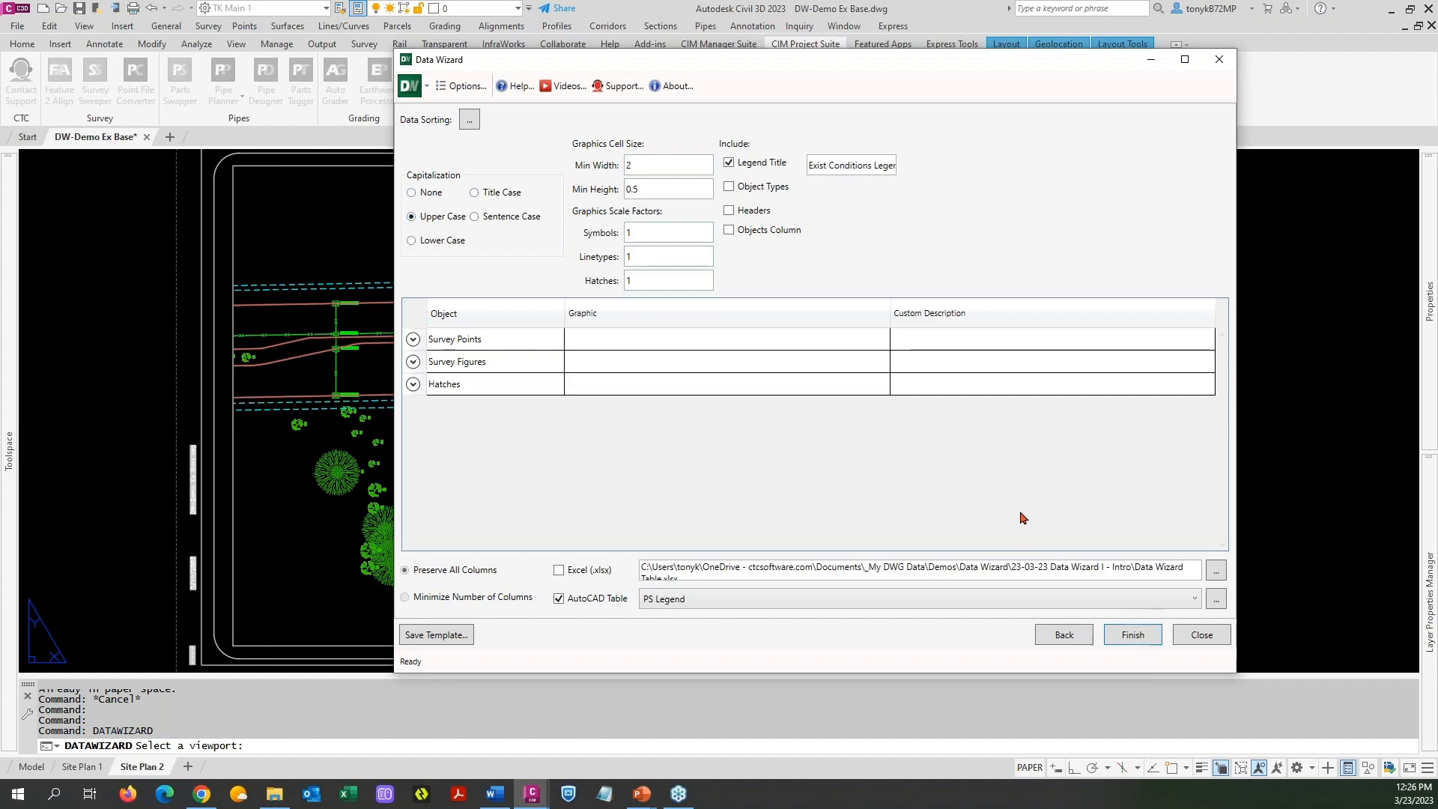
click(1133, 636)
click(784, 341)
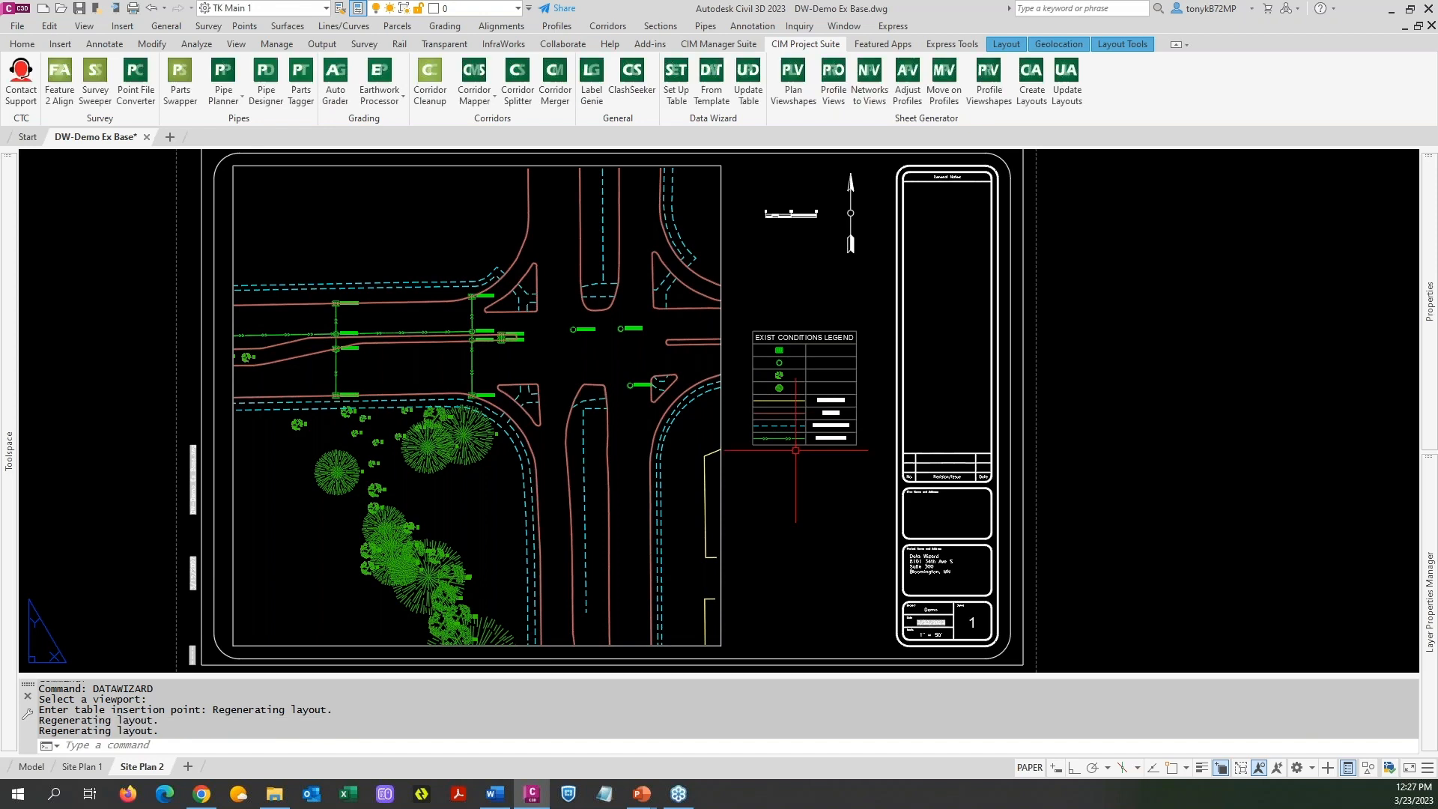
Examine the symbols, linetypes and descriptions of the Exist Conditions Legend placed on the Site Plan 2 sheet
scroll(796, 450, up, 4)
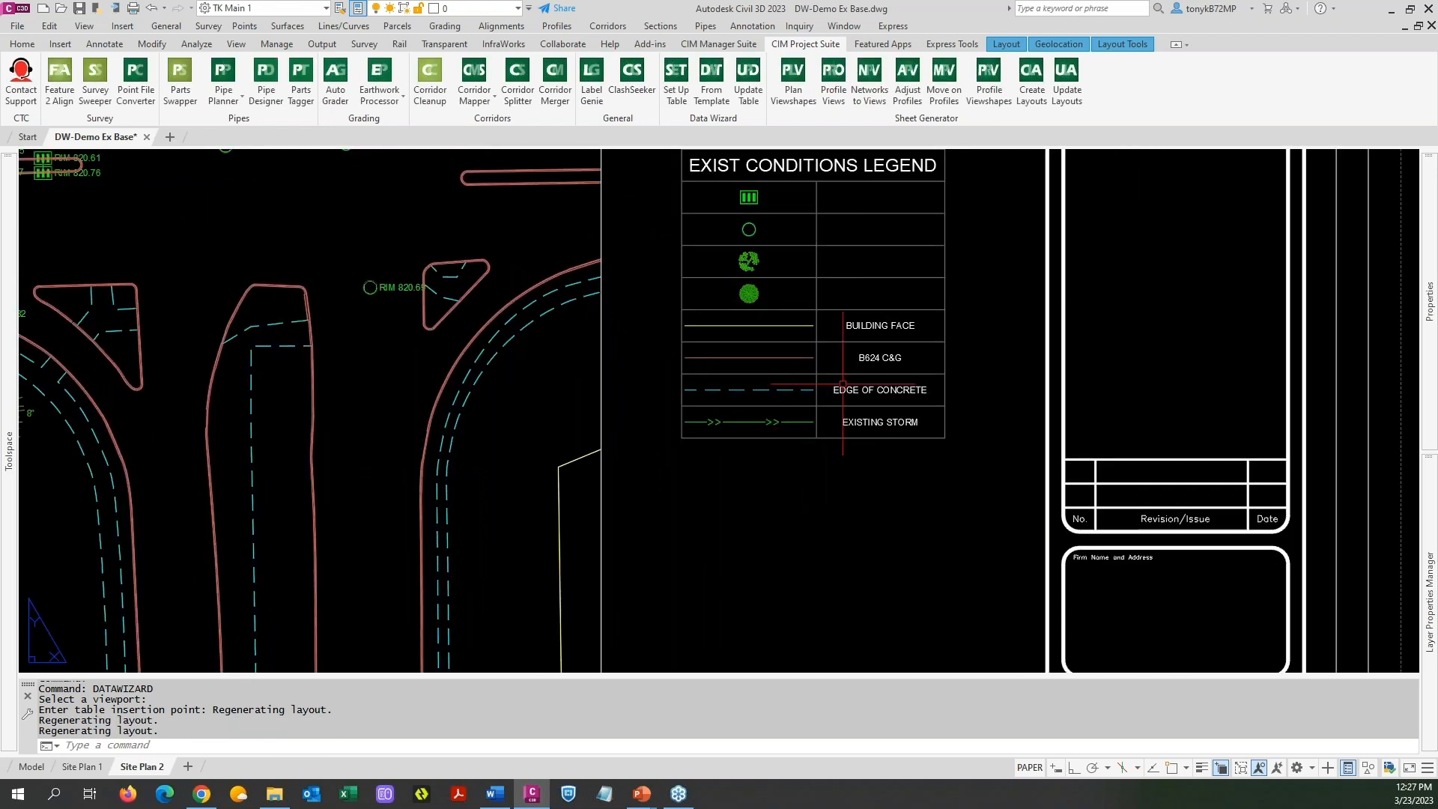
scroll(770, 212, up, 2)
scroll(770, 212, down, 2)
middle_drag(763, 231, 688, 358)
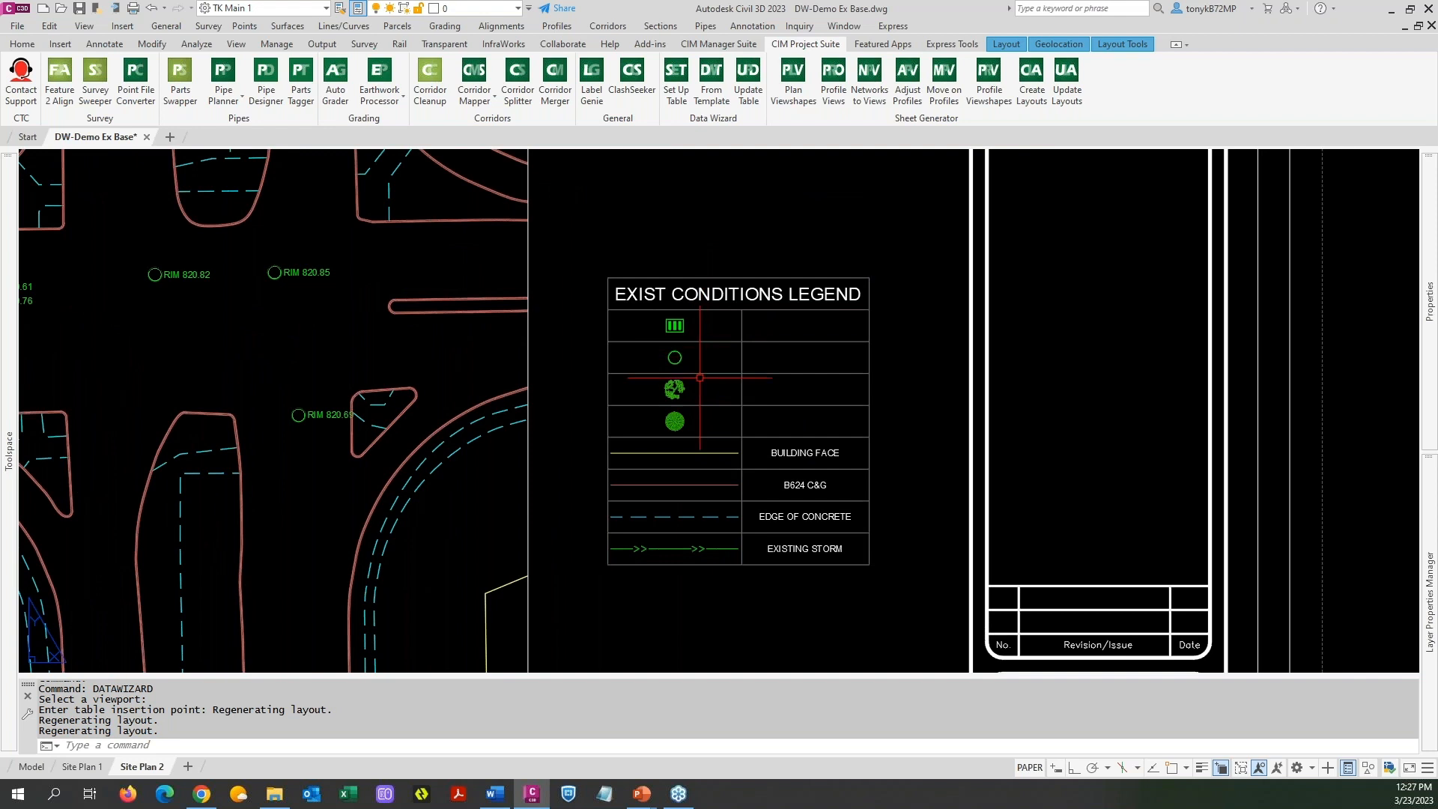
scroll(698, 383, down, 2)
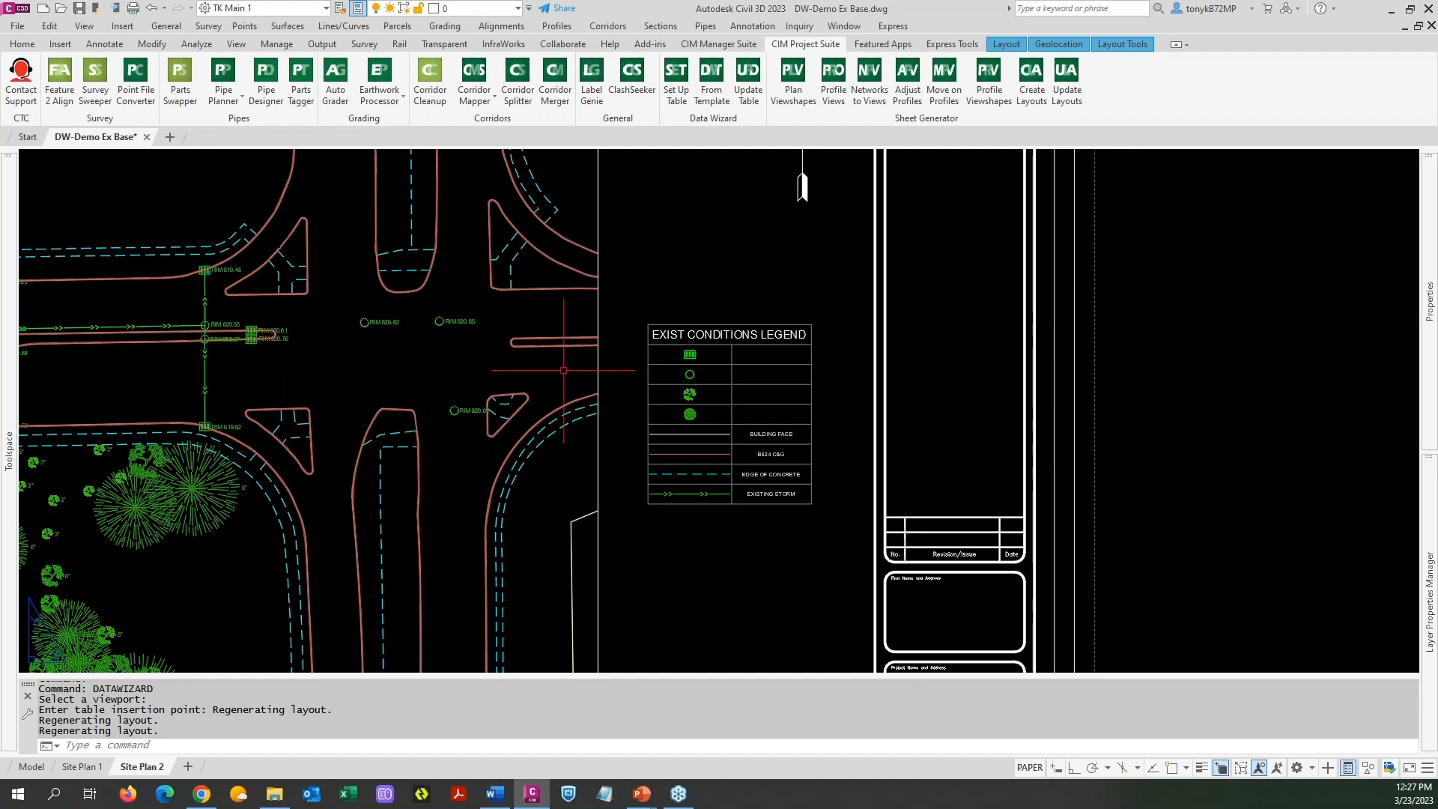
scroll(718, 427, up, 3)
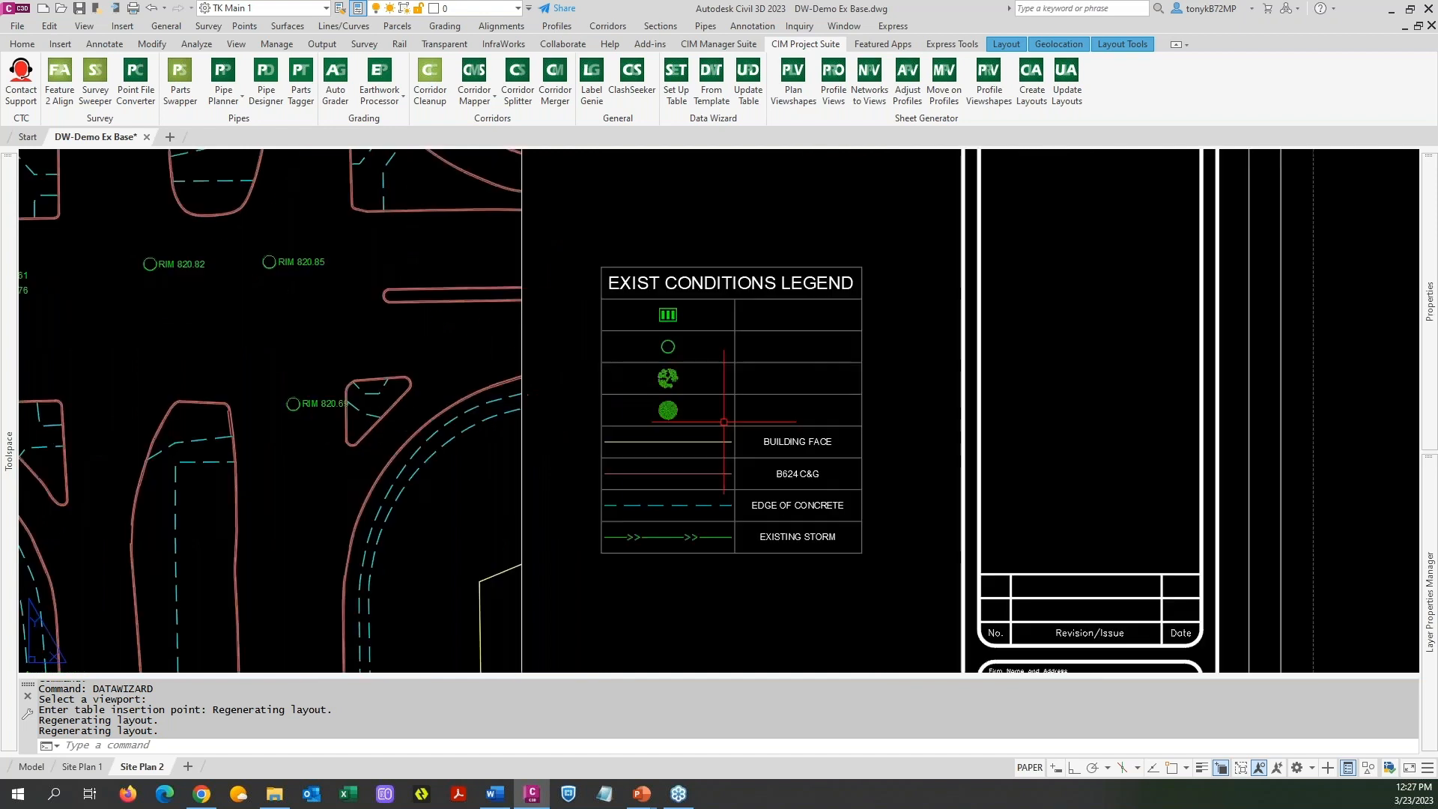
scroll(720, 425, down, 3)
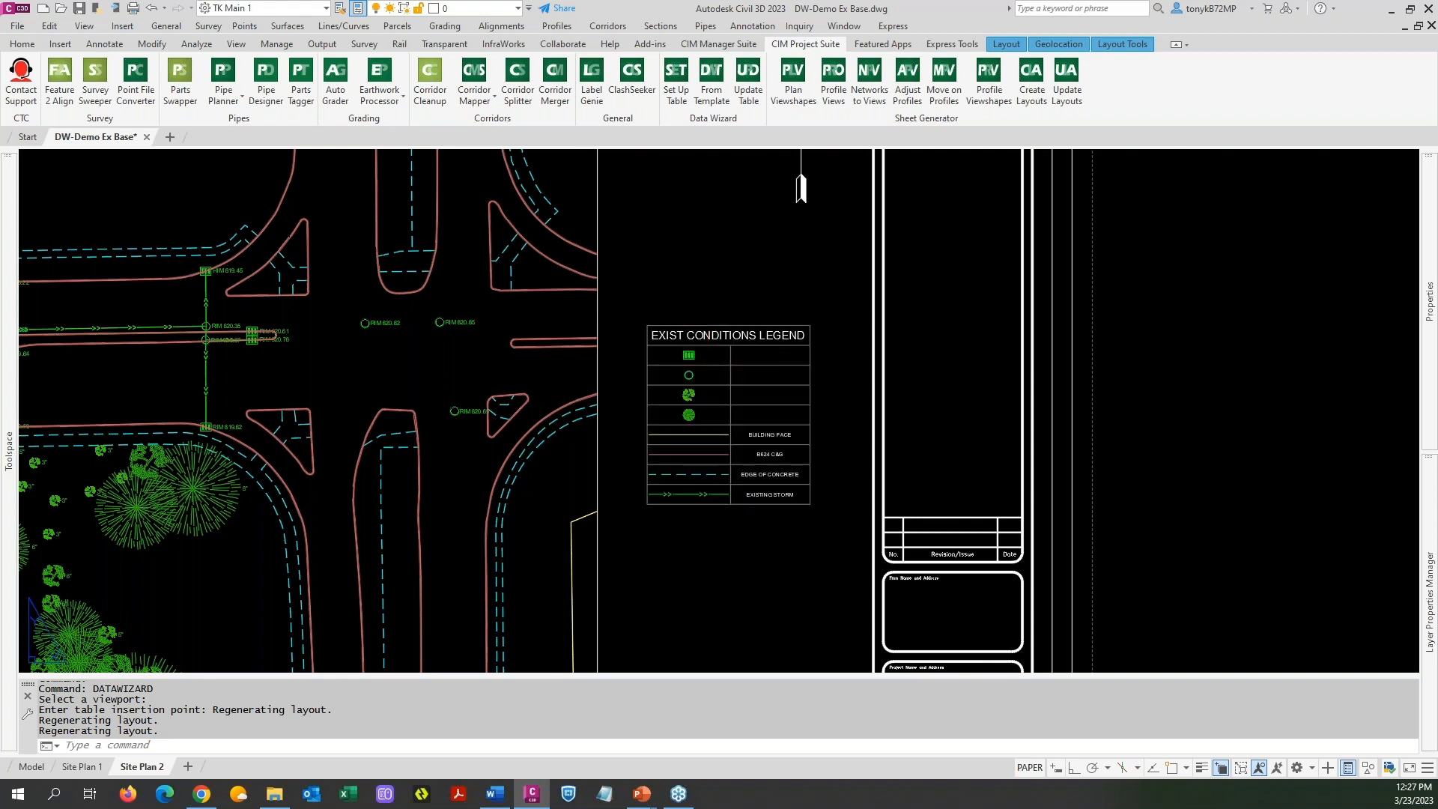
Rerun Data Wizard for Site Plan 2 and describe survey point TRD 5 as Diciduous Tree and TRC 8 as Conifur Tree
key(Return)
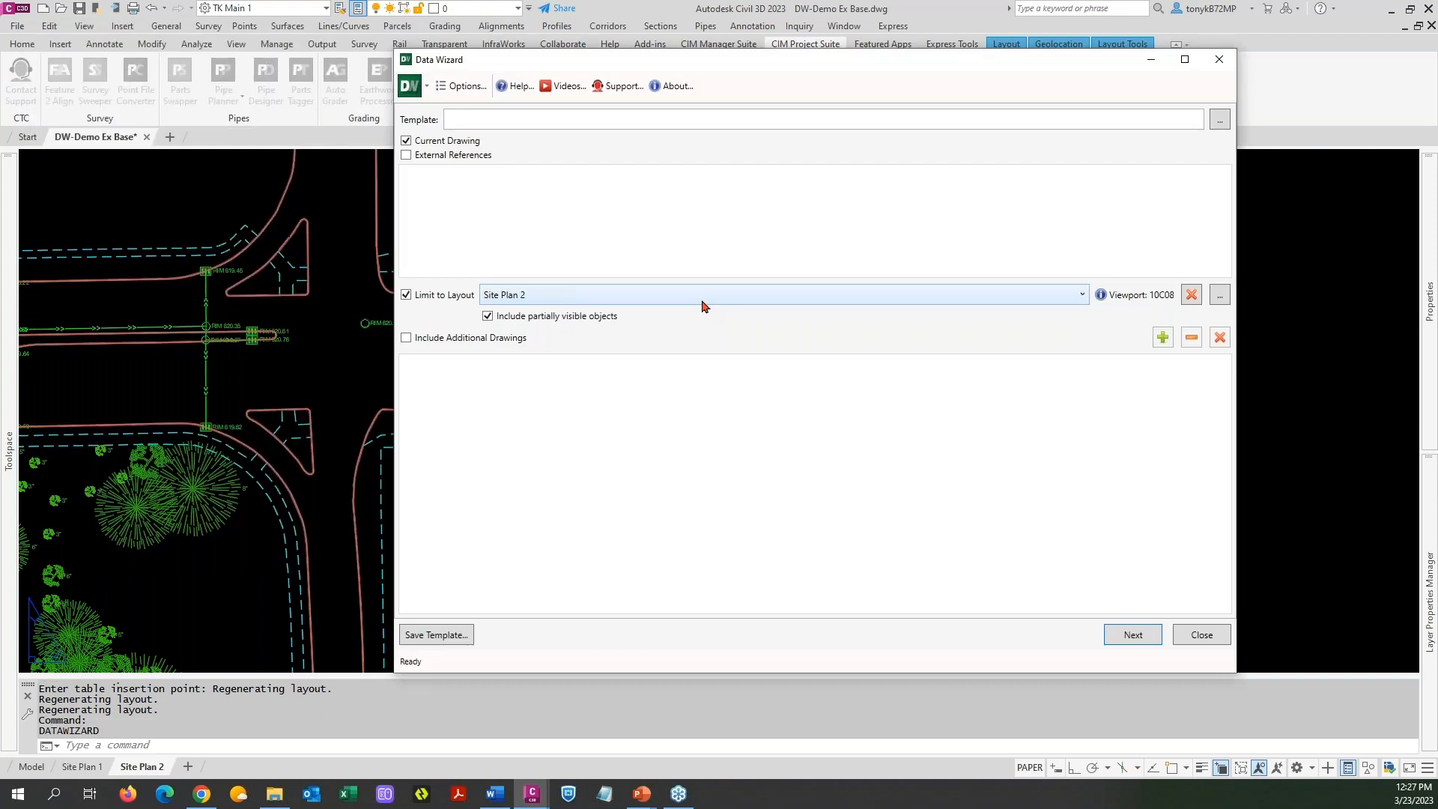
click(1136, 634)
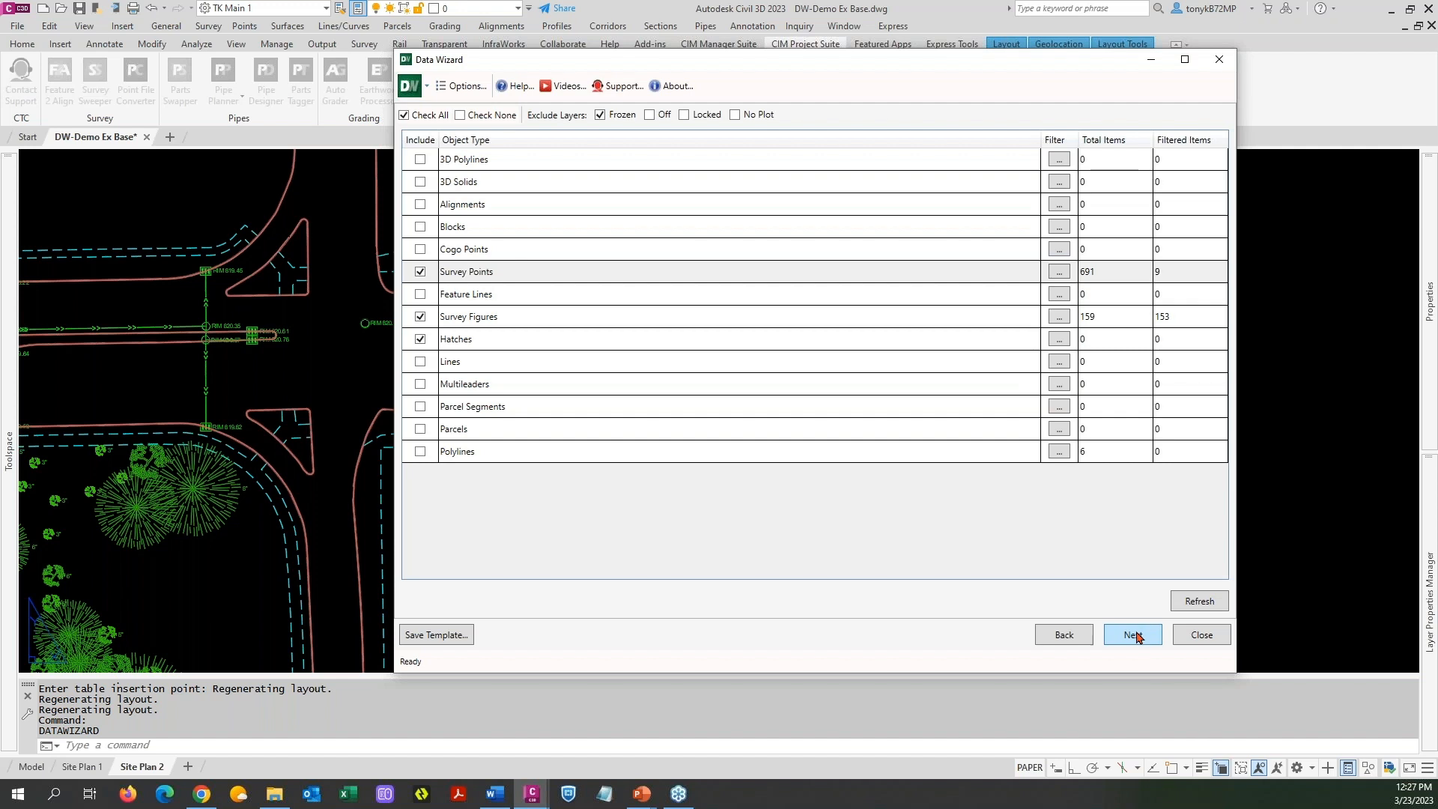
click(1134, 635)
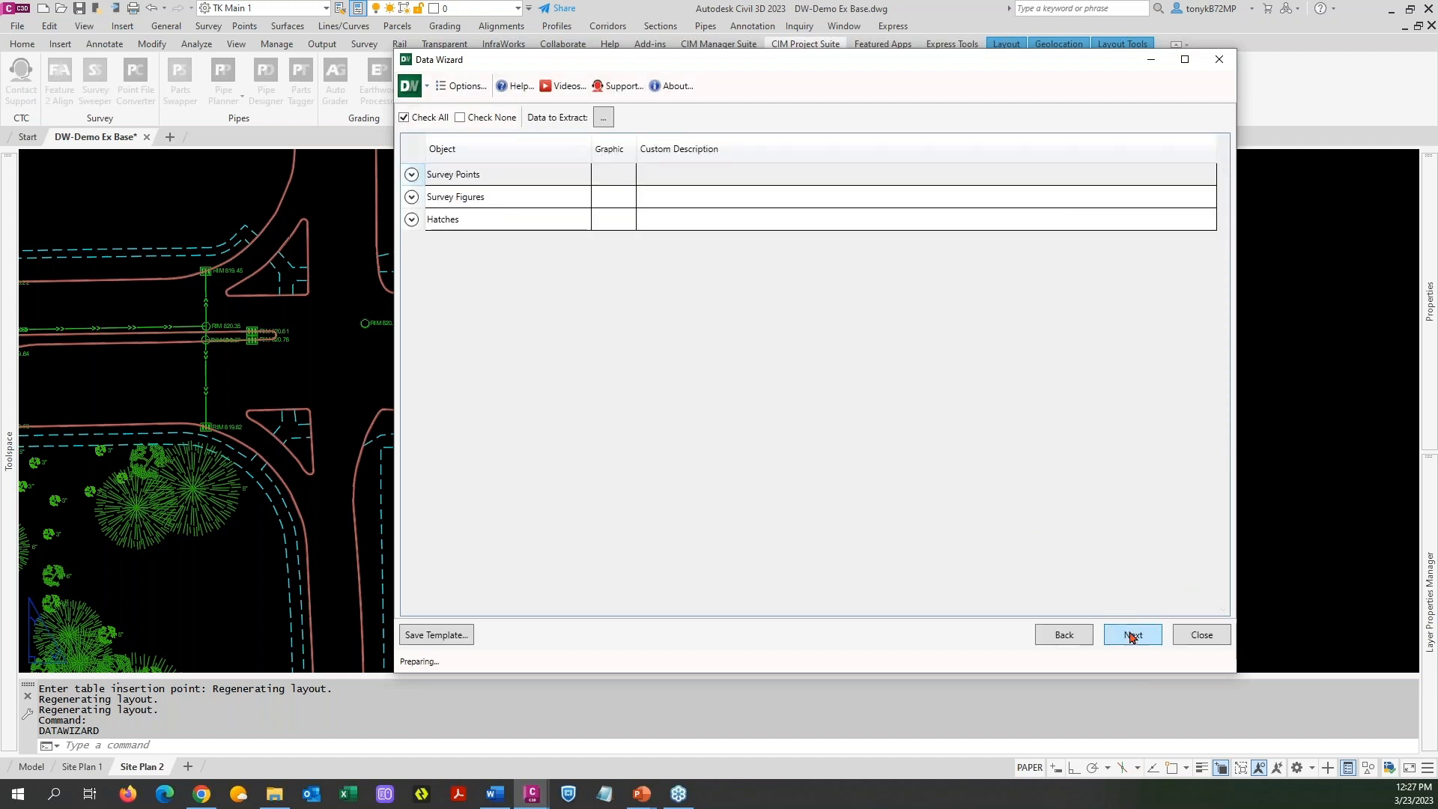
click(411, 174)
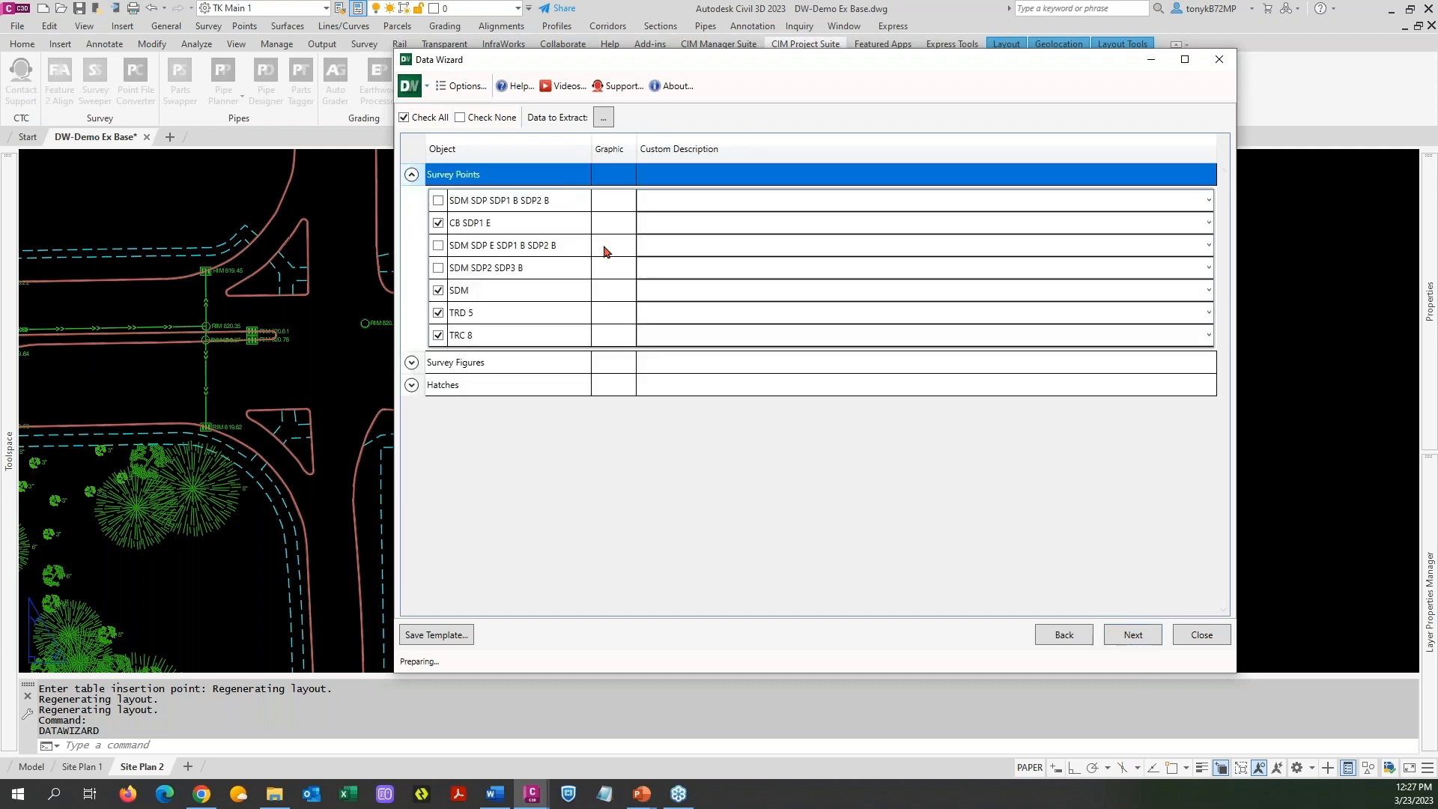
click(1211, 319)
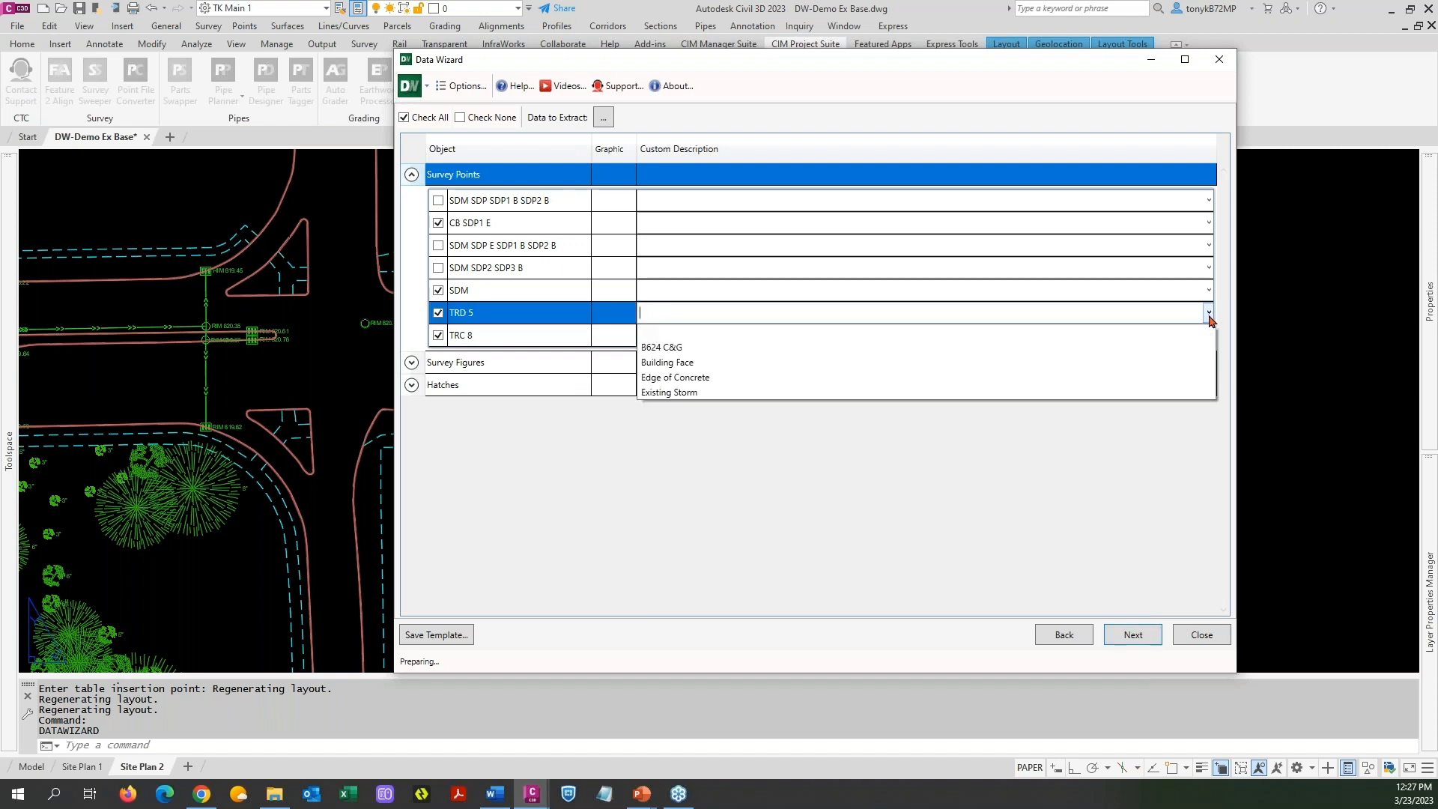
click(673, 308)
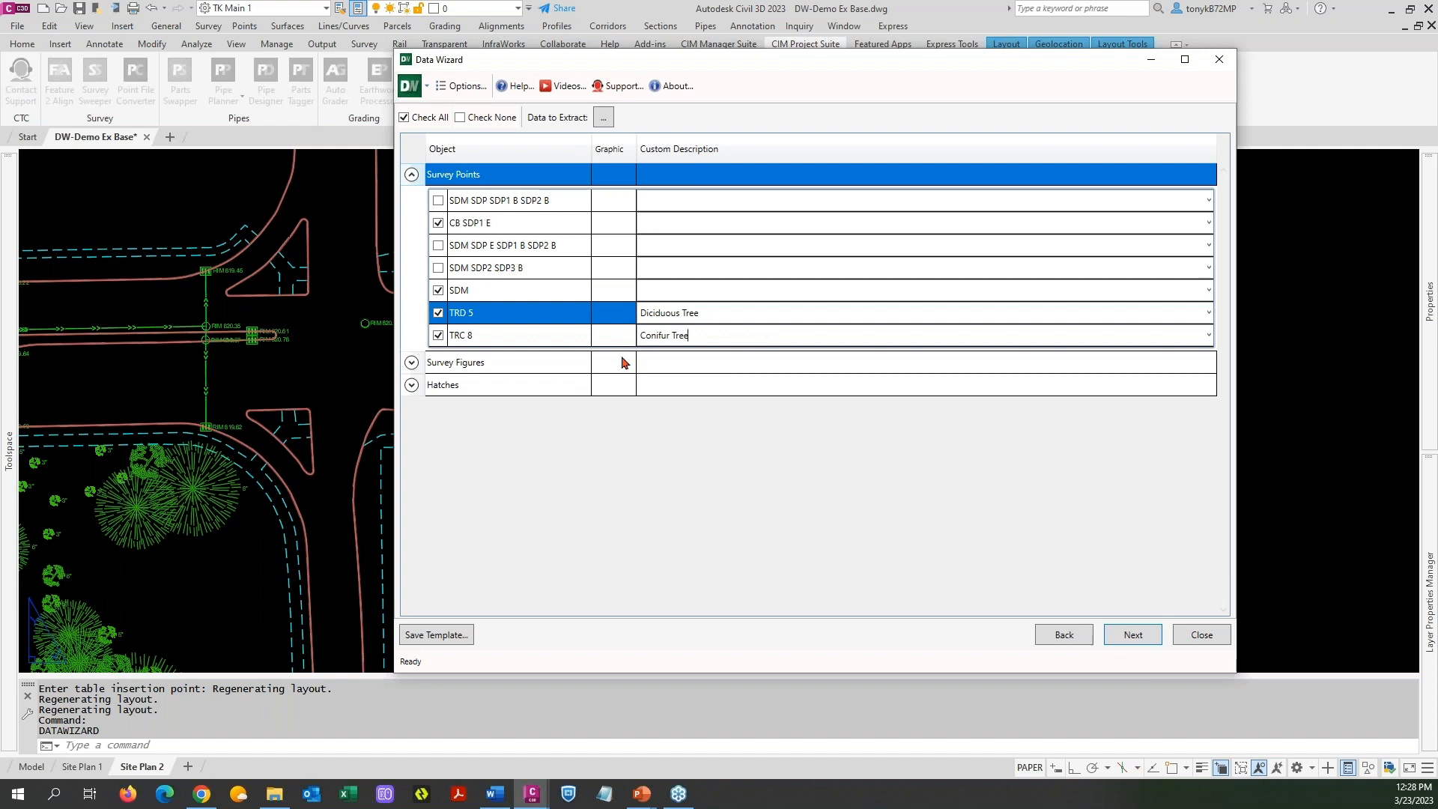
Expand the Survey Figures group and set the custom description of survey point CB SDP1 E to Cartch Basin
click(412, 362)
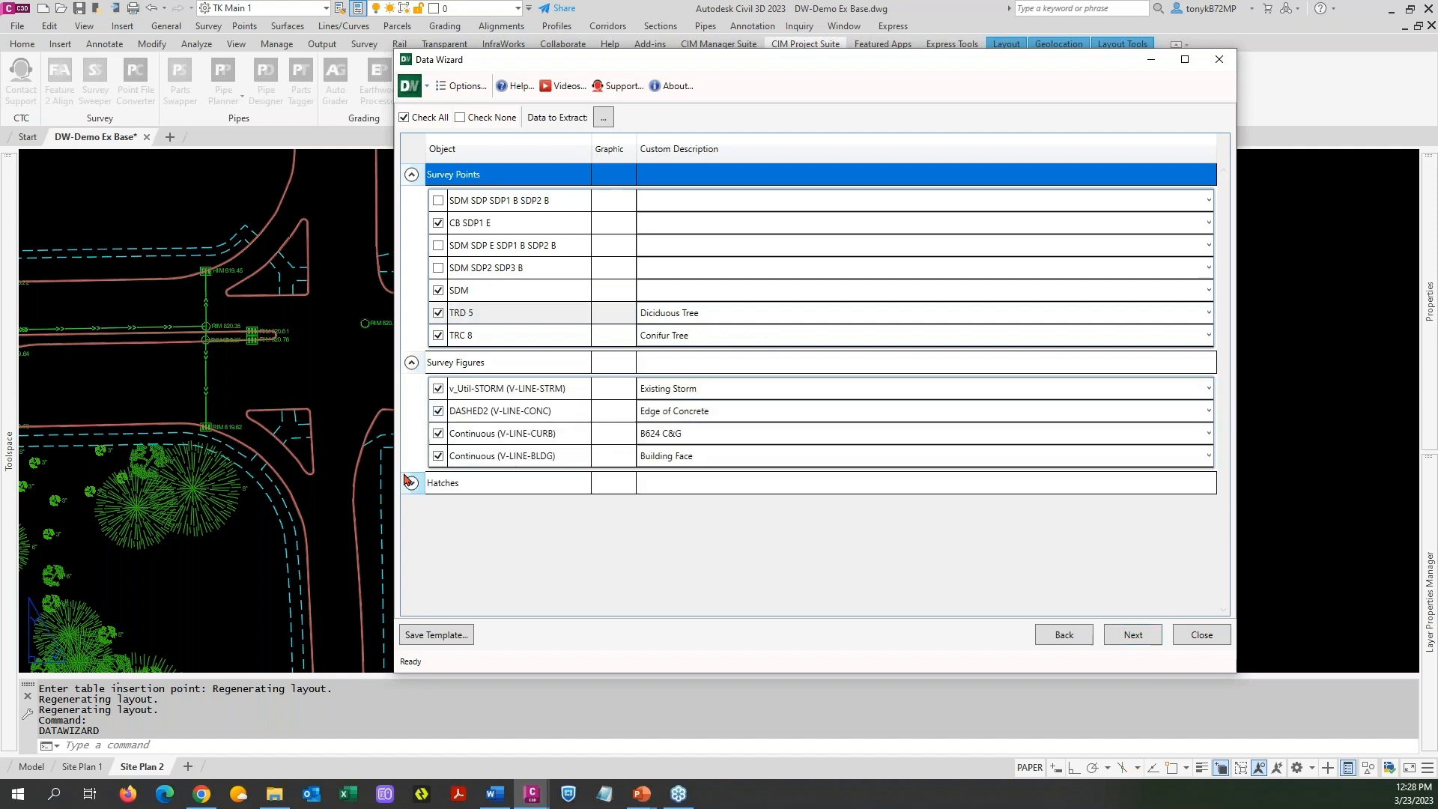
click(707, 227)
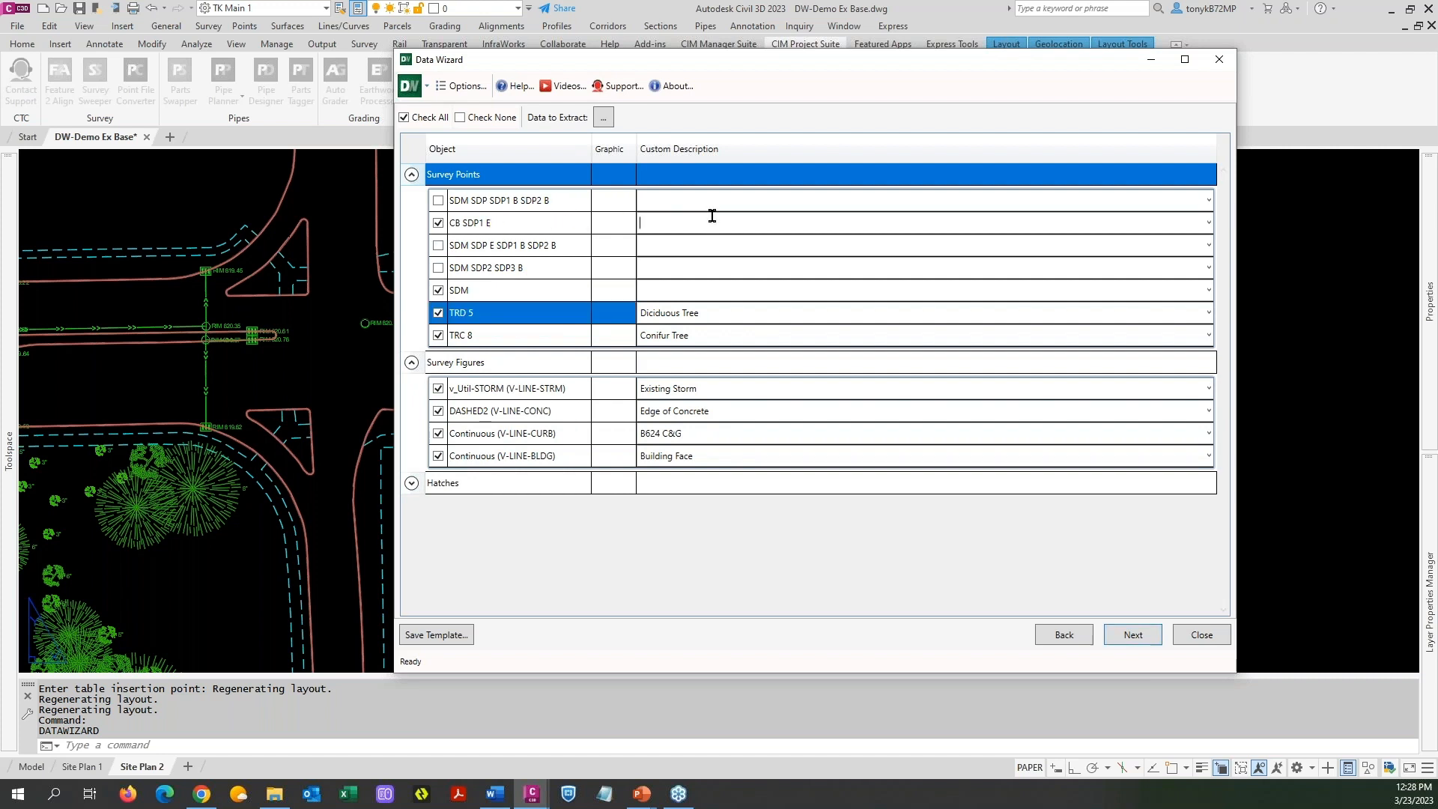
click(1209, 224)
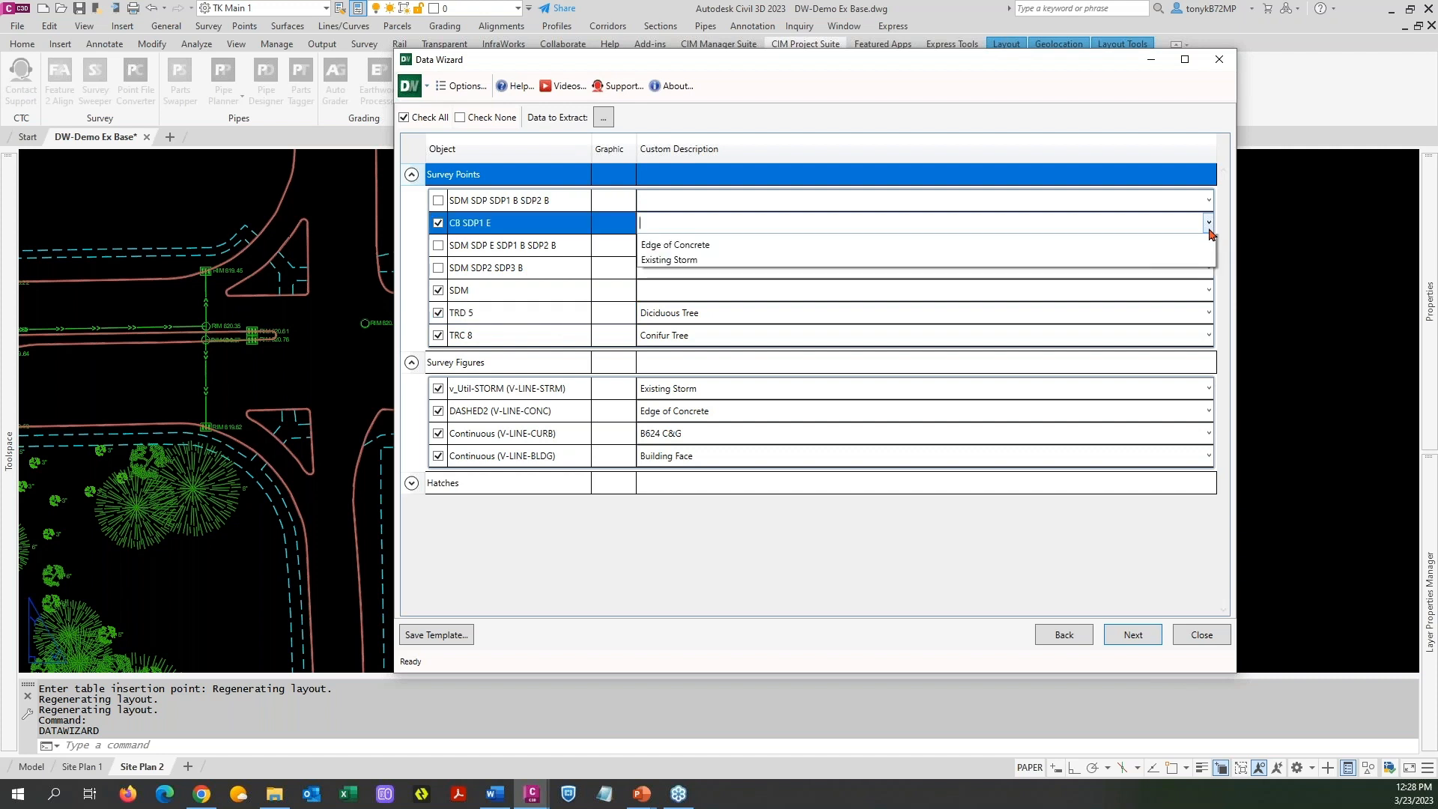
click(696, 216)
text(Cartch)
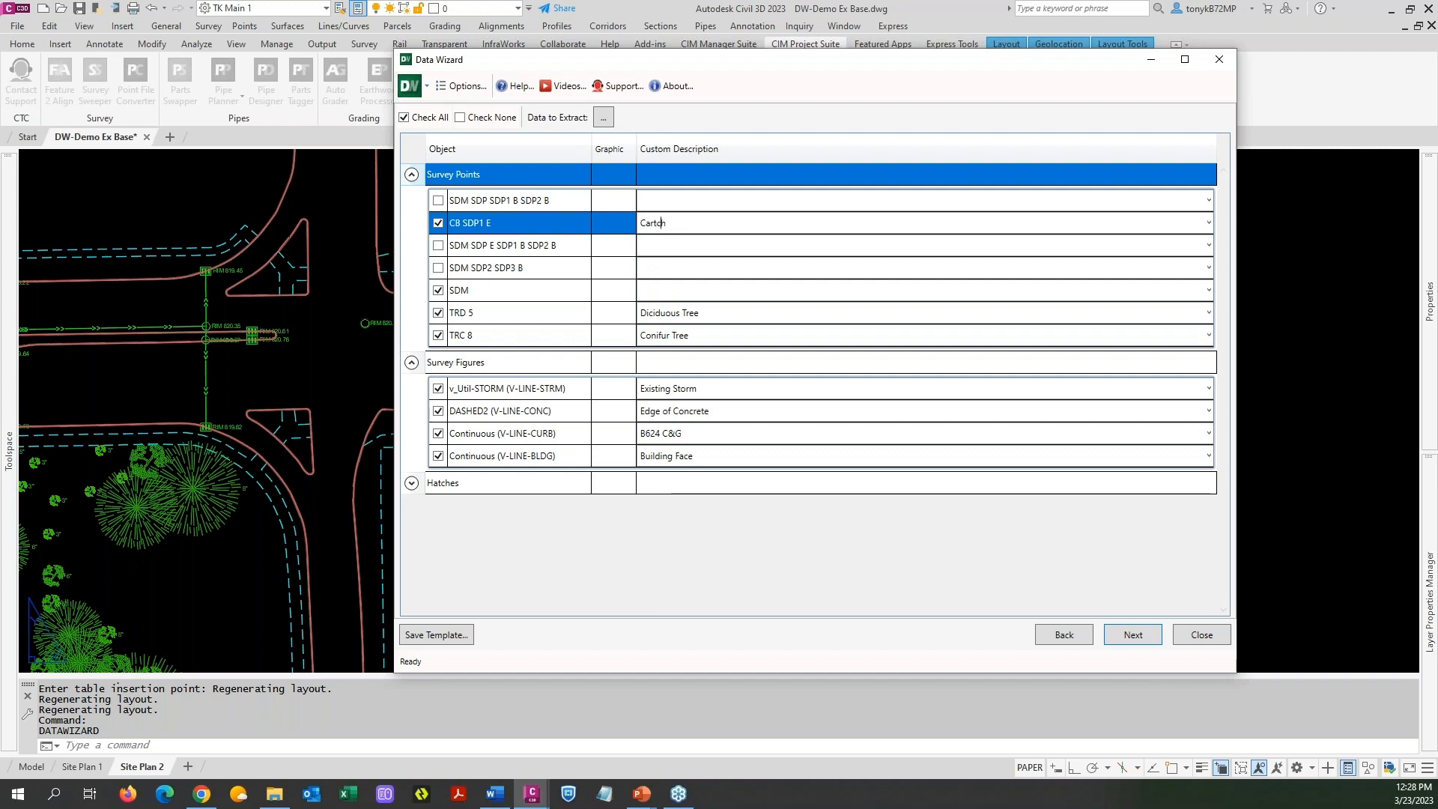
text( Basin)
Set the custom description of survey point SDM to Storm MH
click(666, 291)
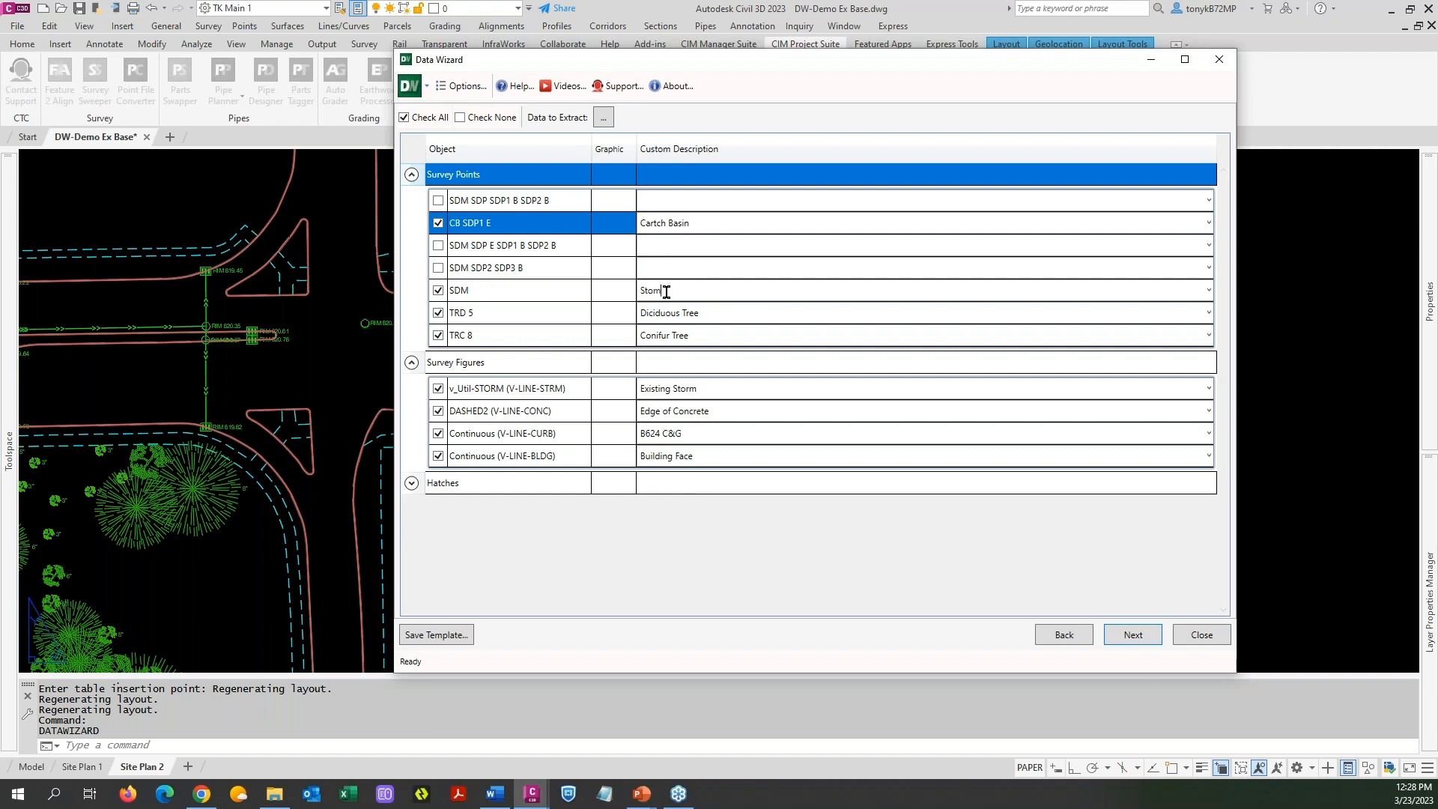
text(Stom MH)
click(651, 290)
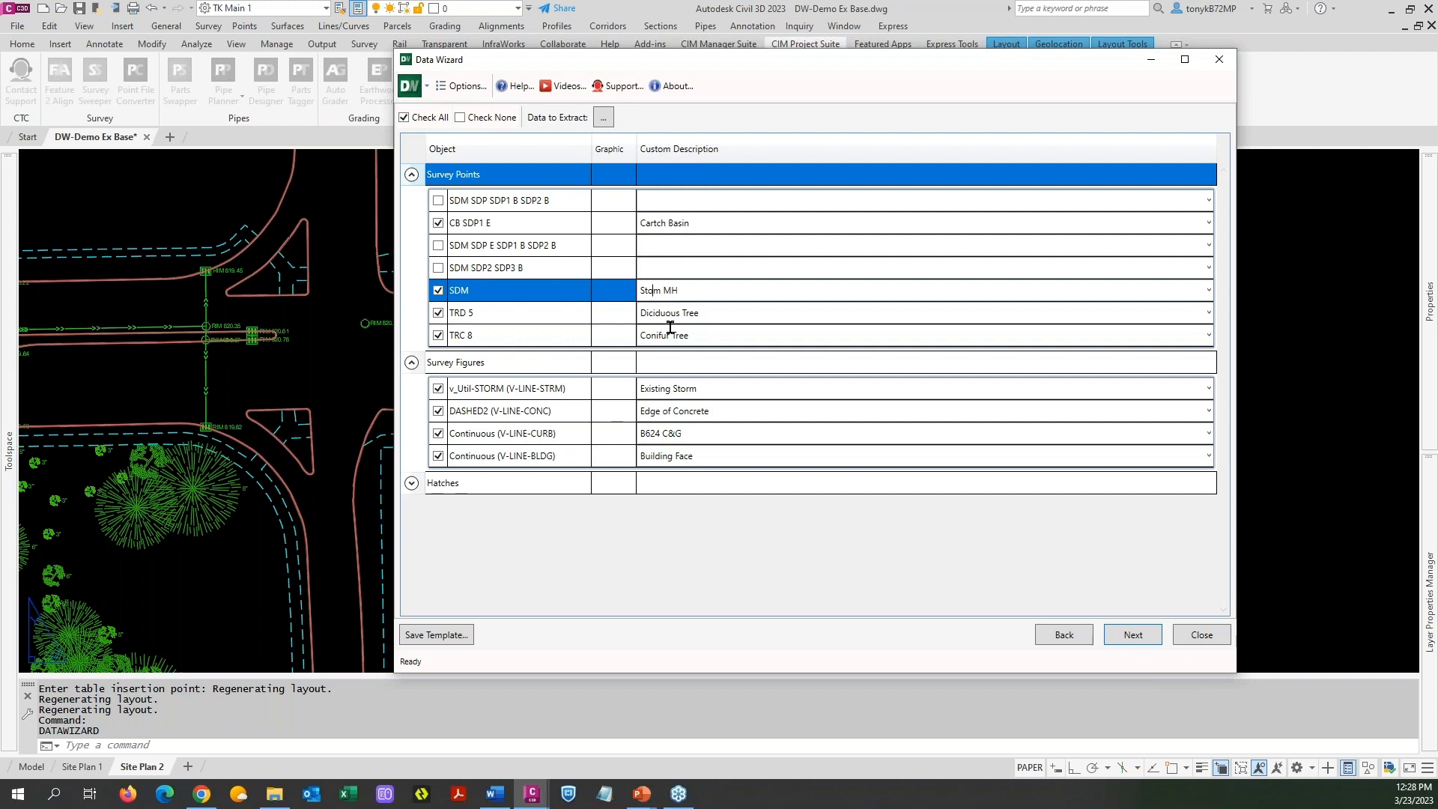
text(r)
Set the symbols scale factor to 1.5 and generate the PS Legend AutoCAD table beneath the first legend on the sheet
click(1132, 635)
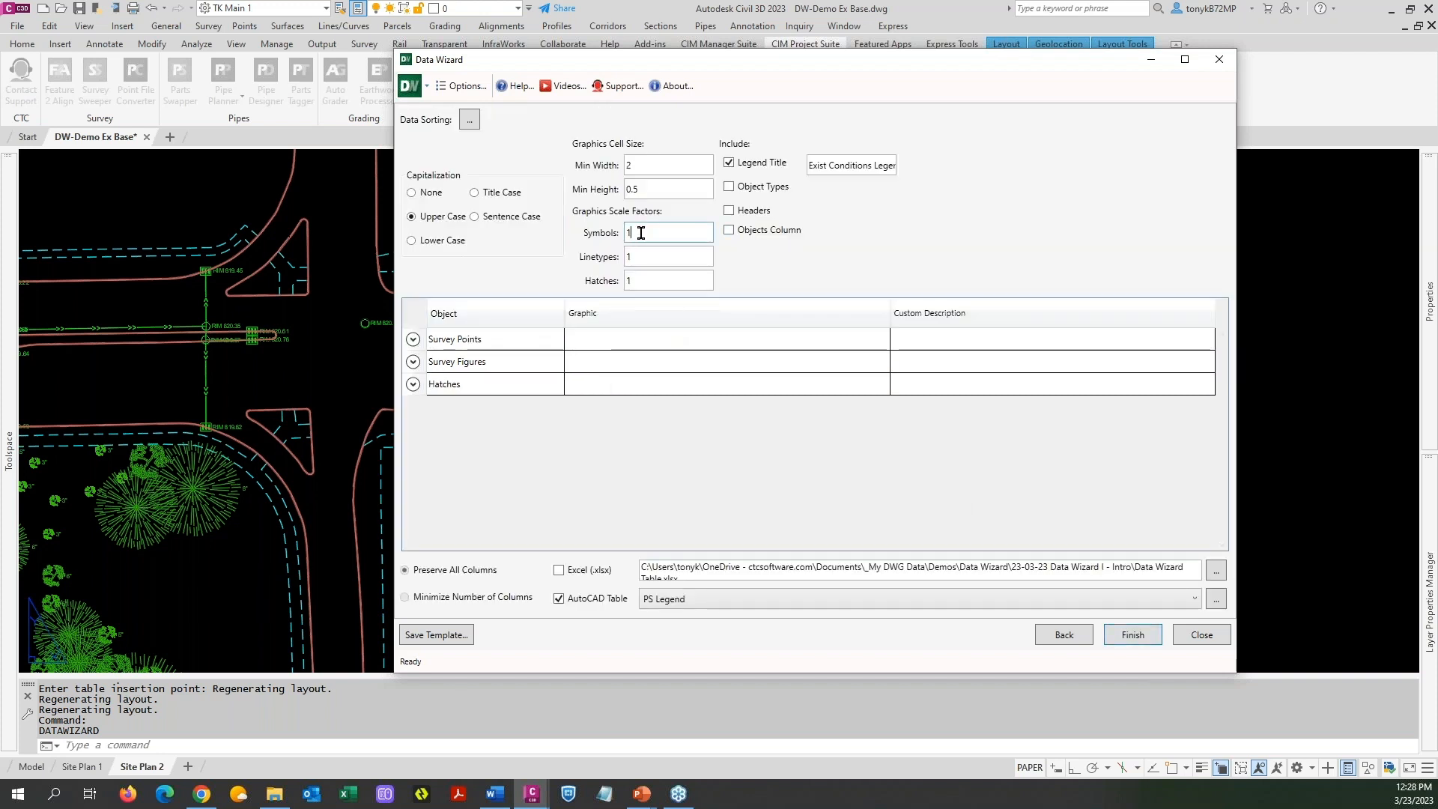
text(5)
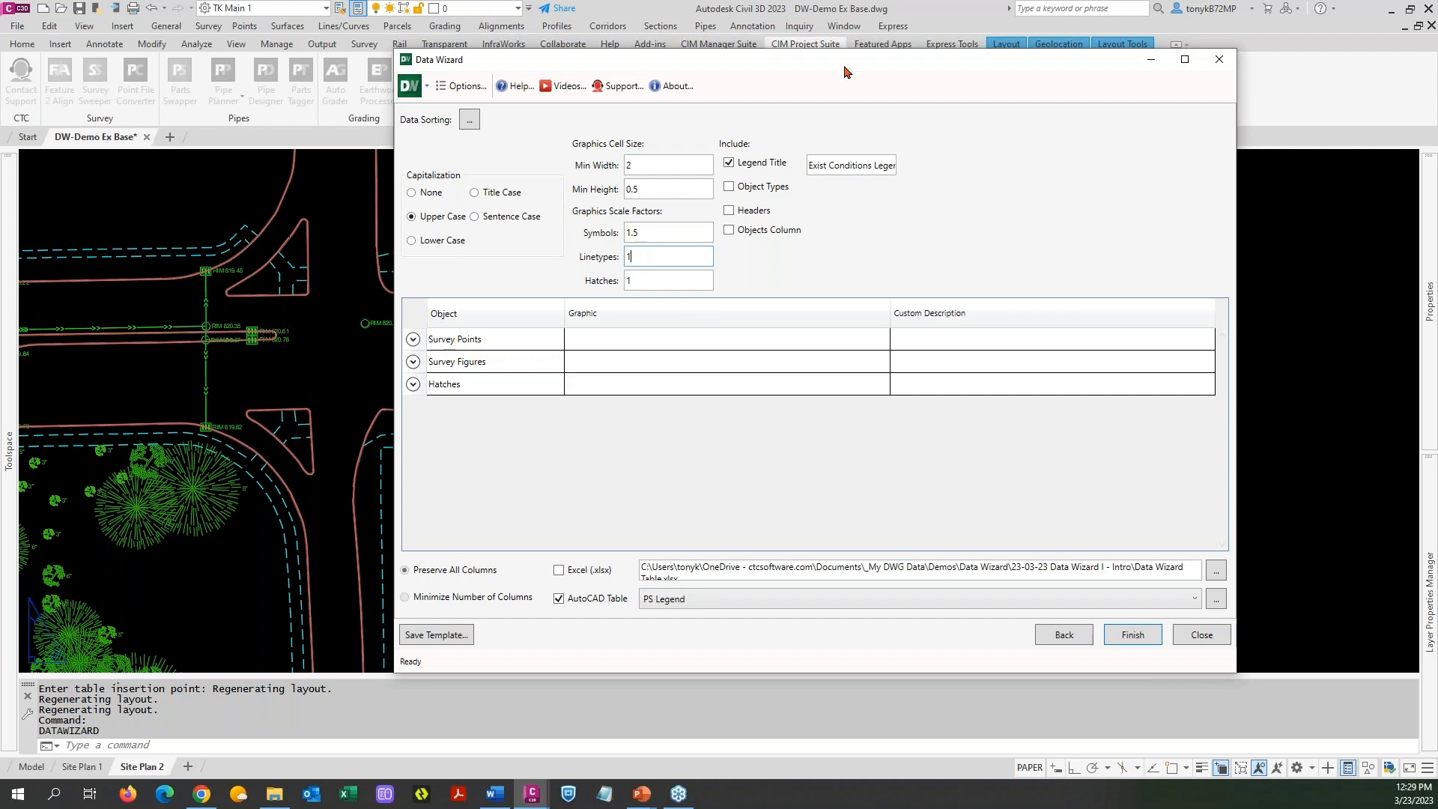
drag(856, 58, 678, 39)
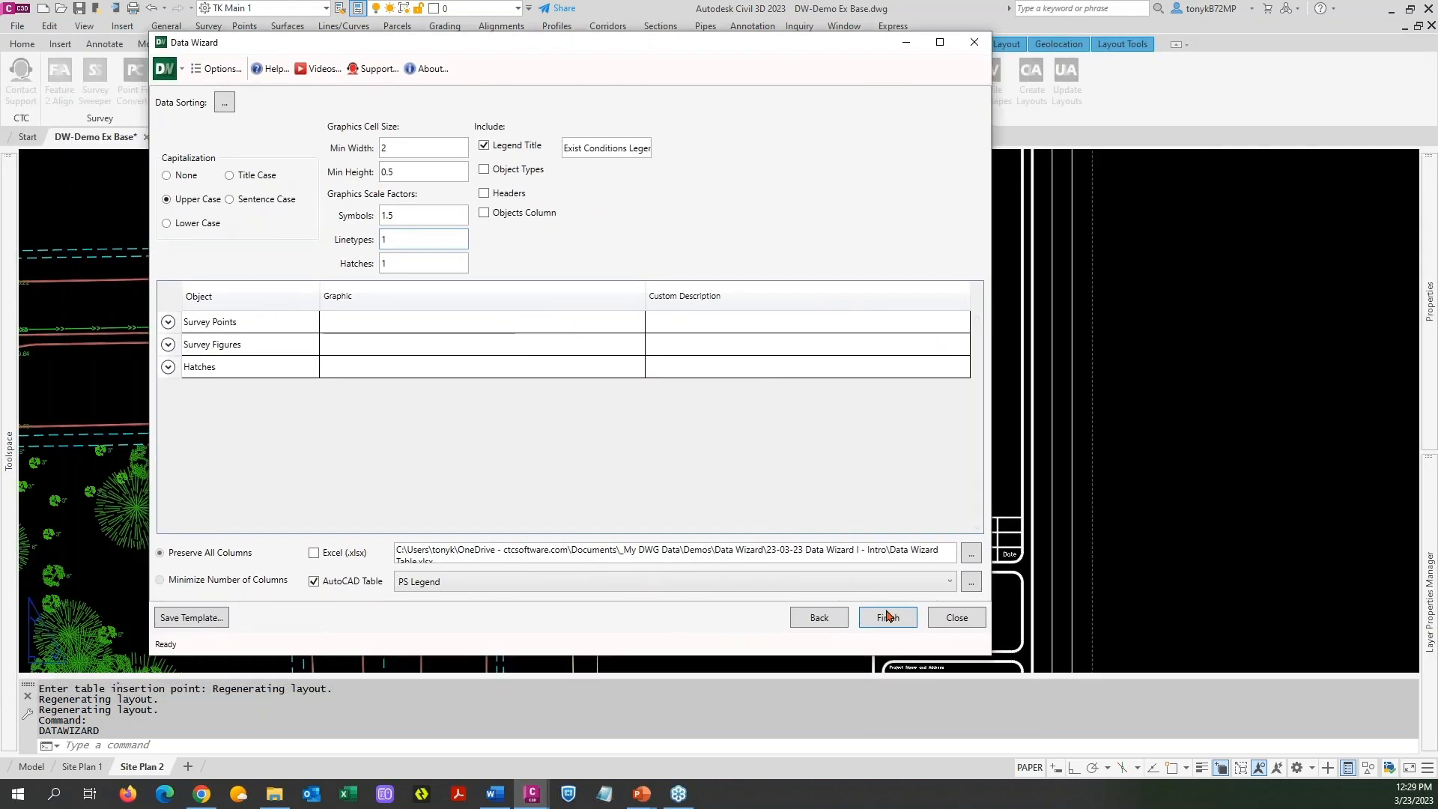
click(888, 618)
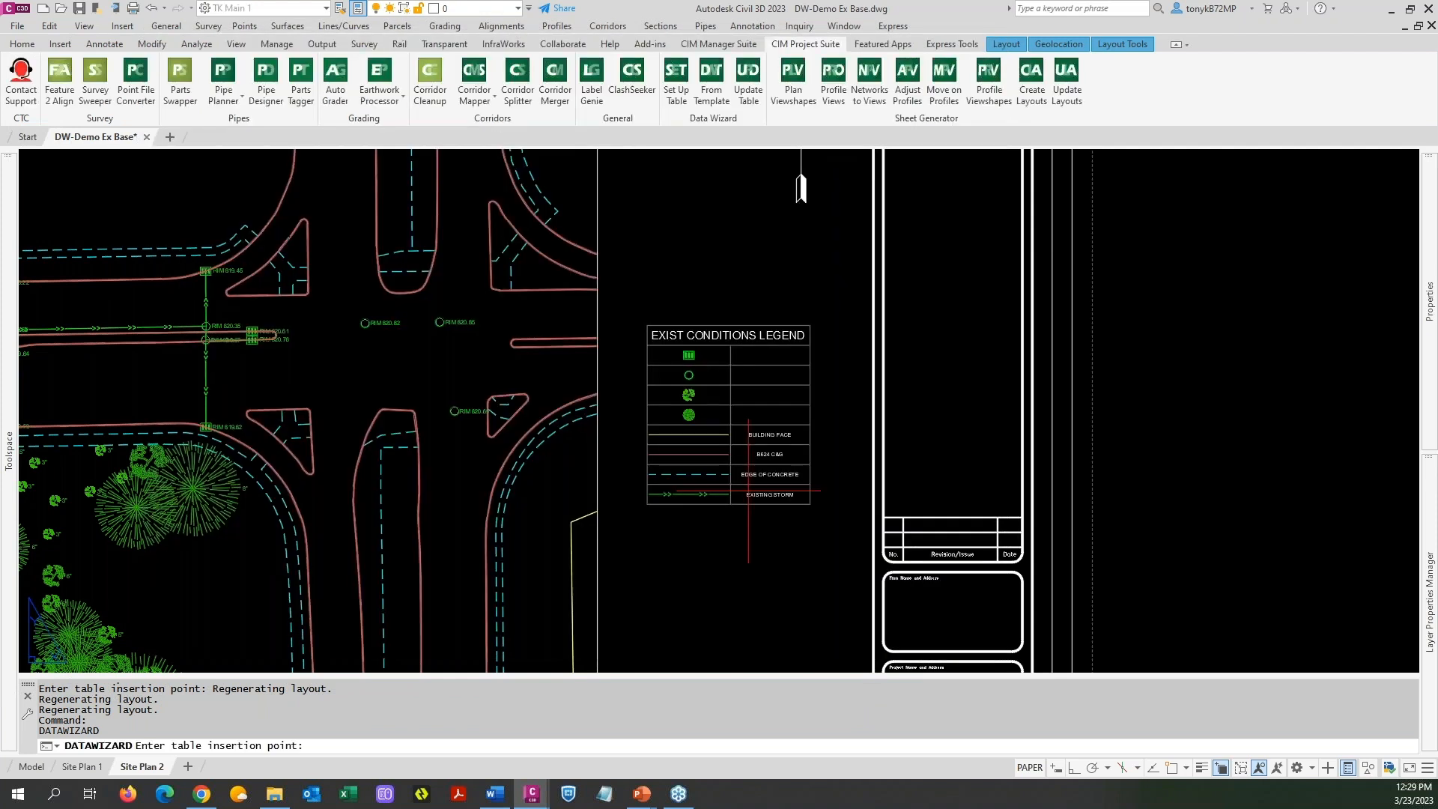
scroll(682, 324, down, 2)
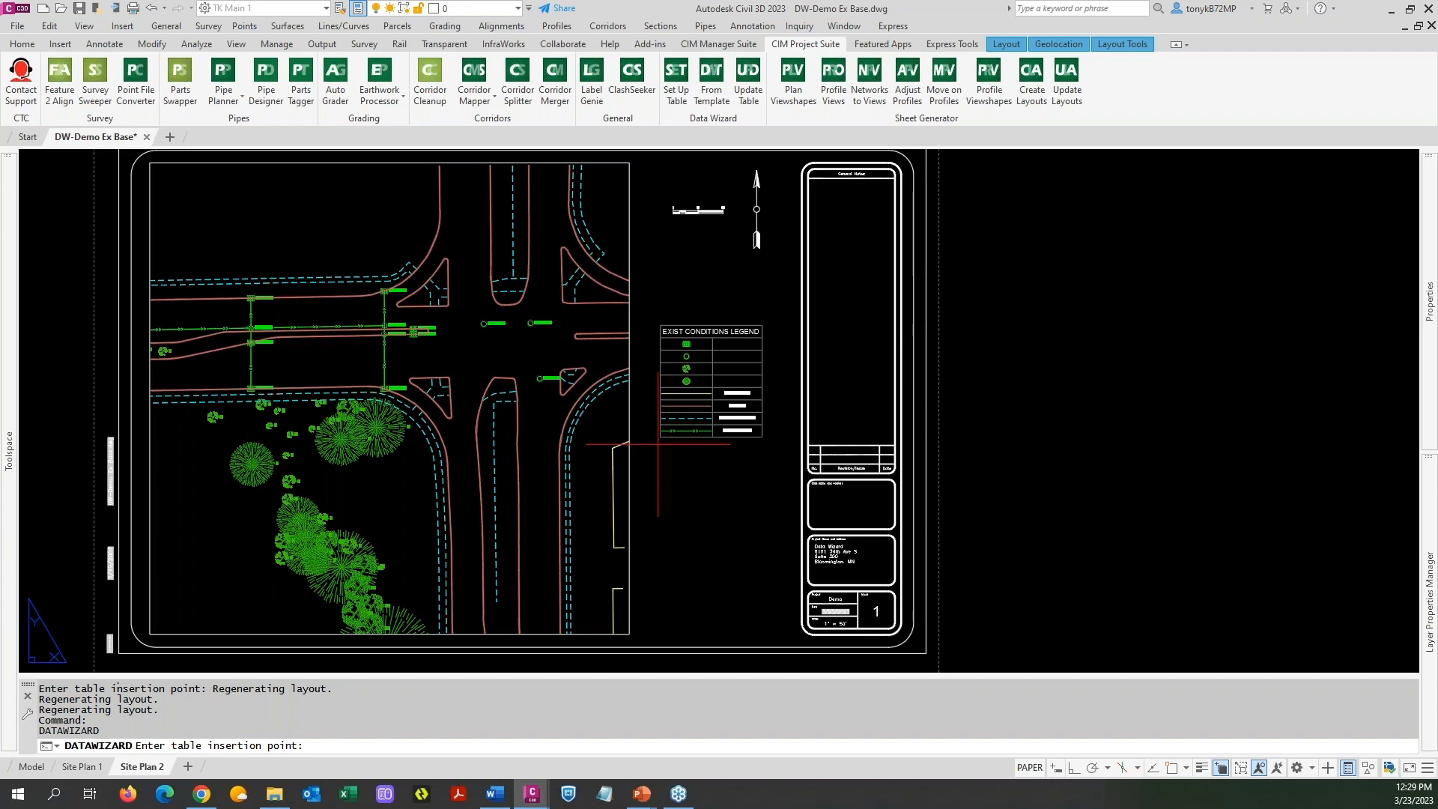
click(660, 447)
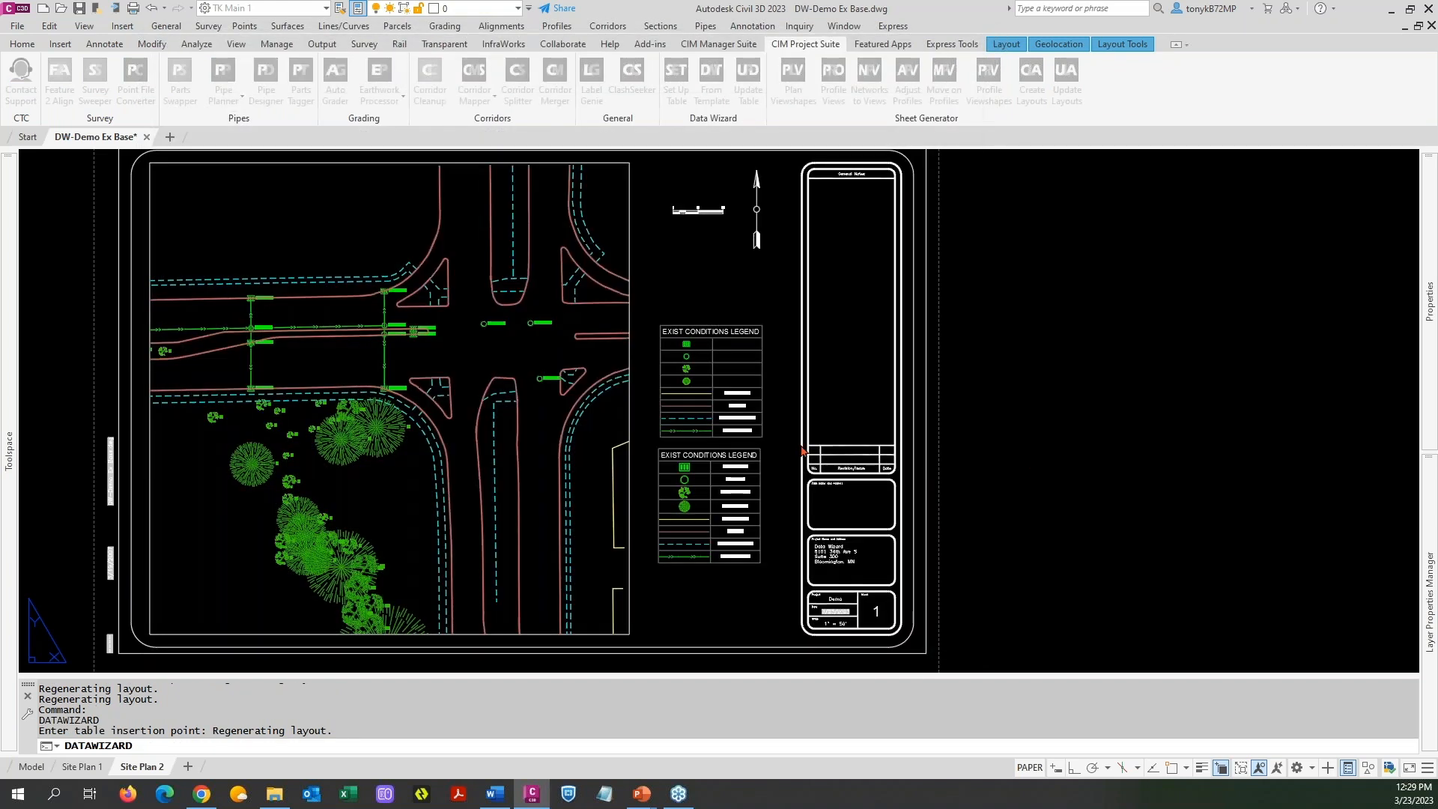
click(776, 476)
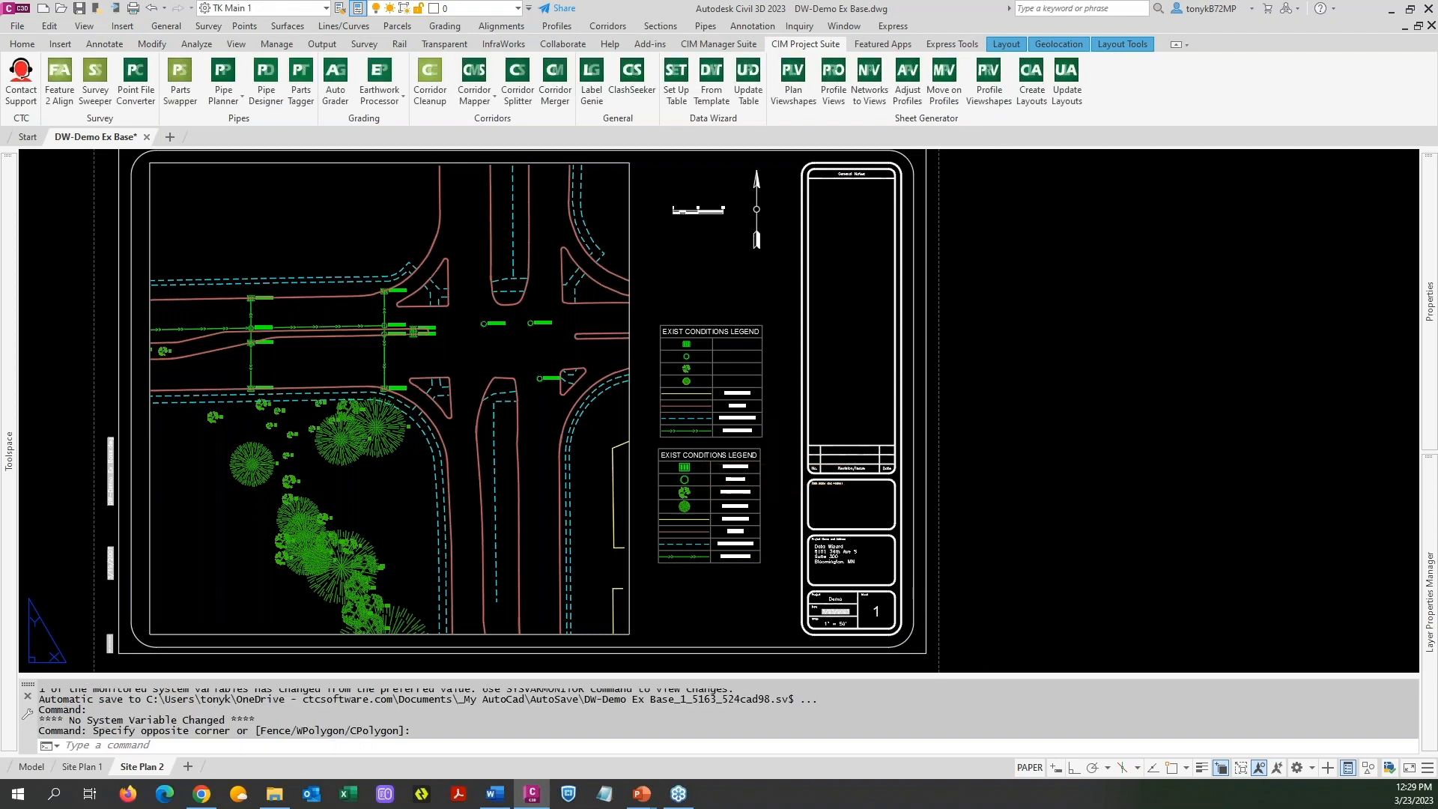
key(Escape)
Move the new, fully described legend up so that it sits over the first legend
scroll(774, 493, up, 4)
key(Escape)
key(Escape)
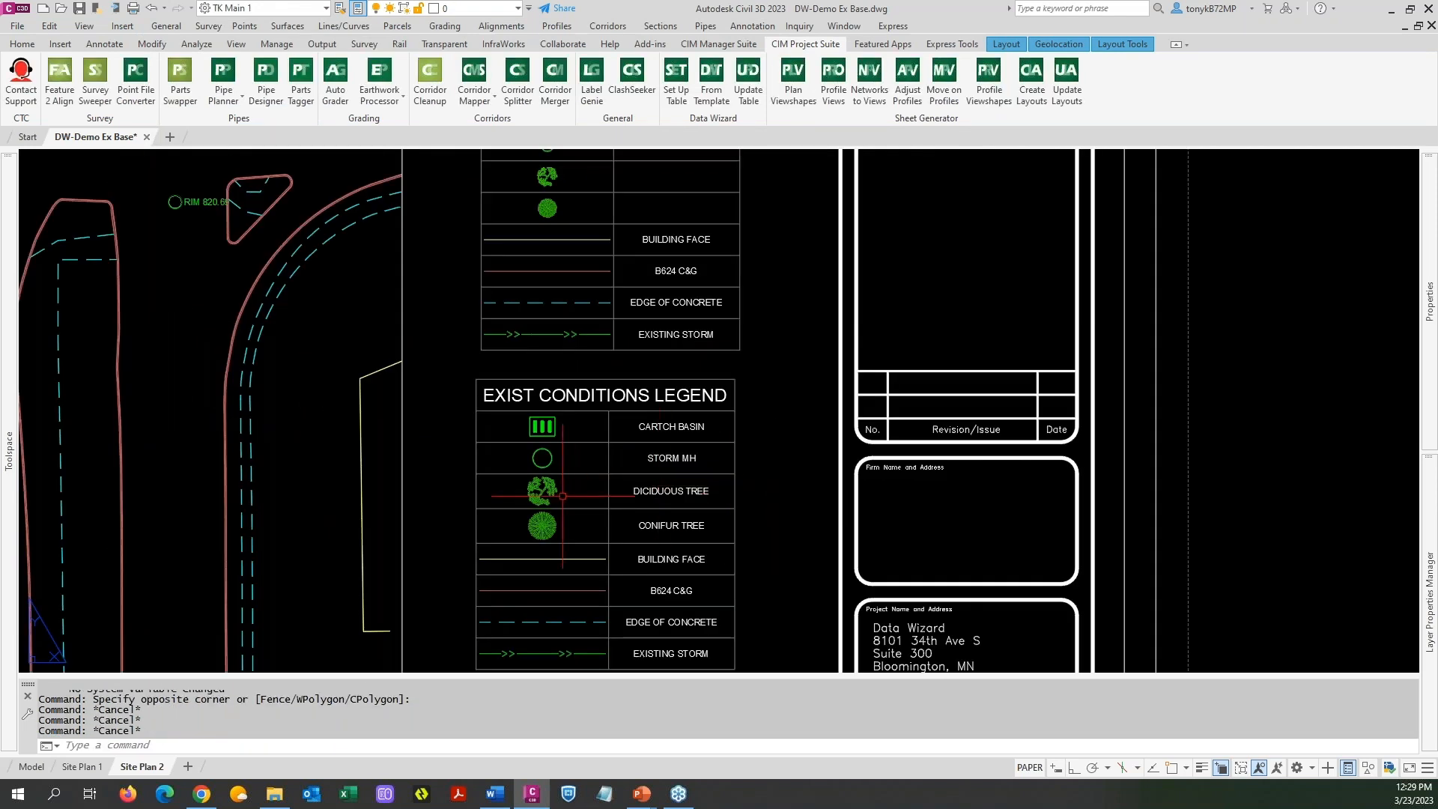
scroll(562, 496, down, 2)
key(Escape)
text(m)
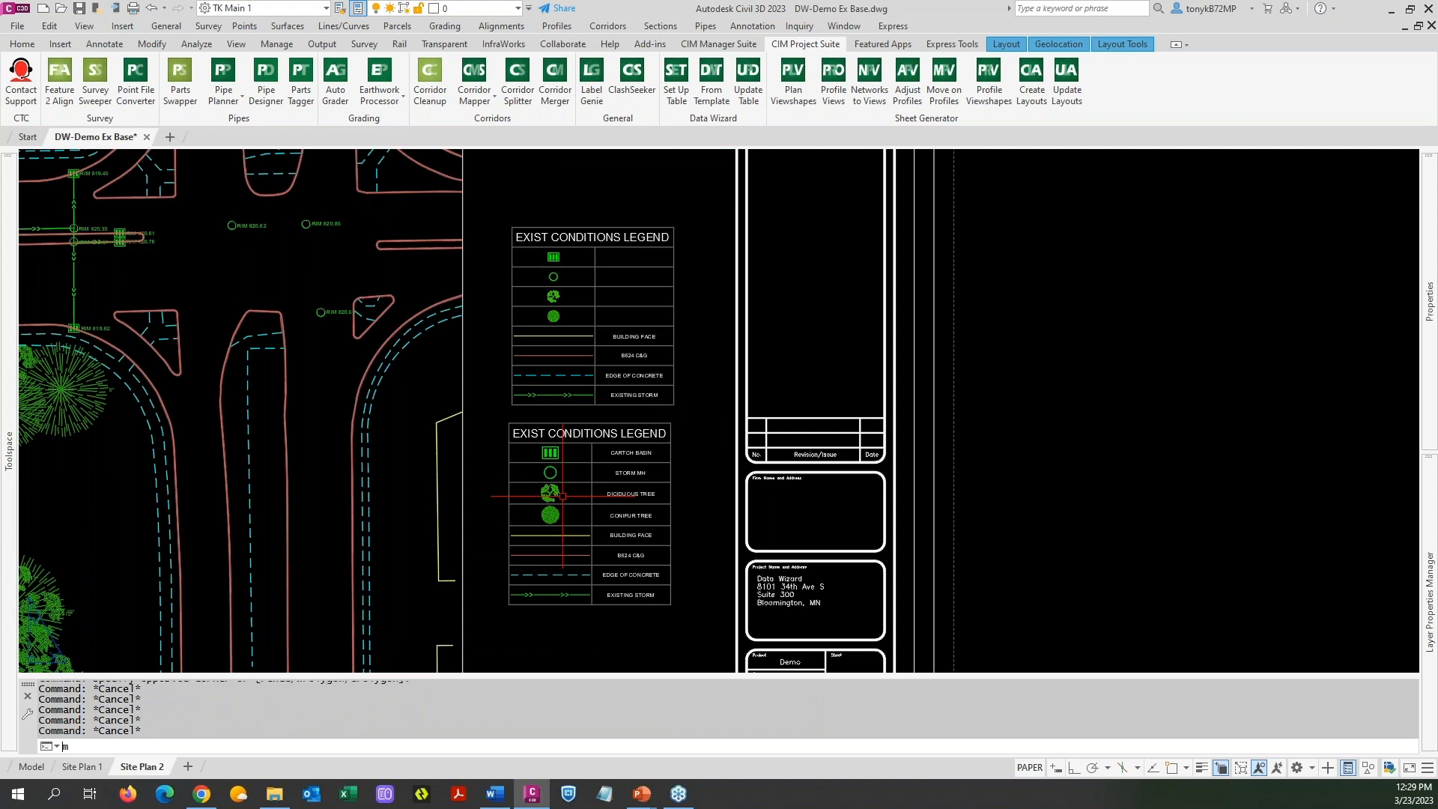
key(Return)
click(570, 473)
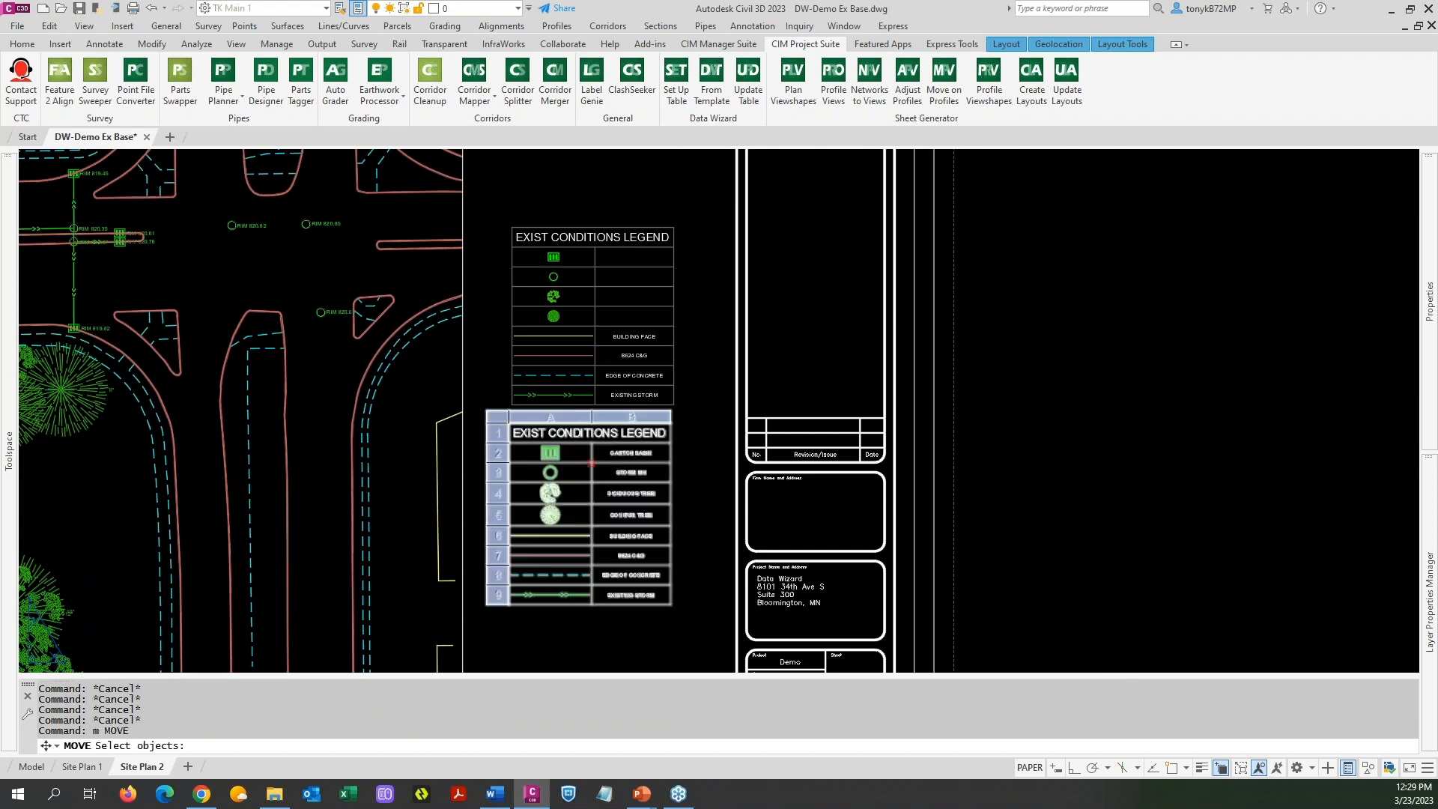
key(Return)
click(705, 482)
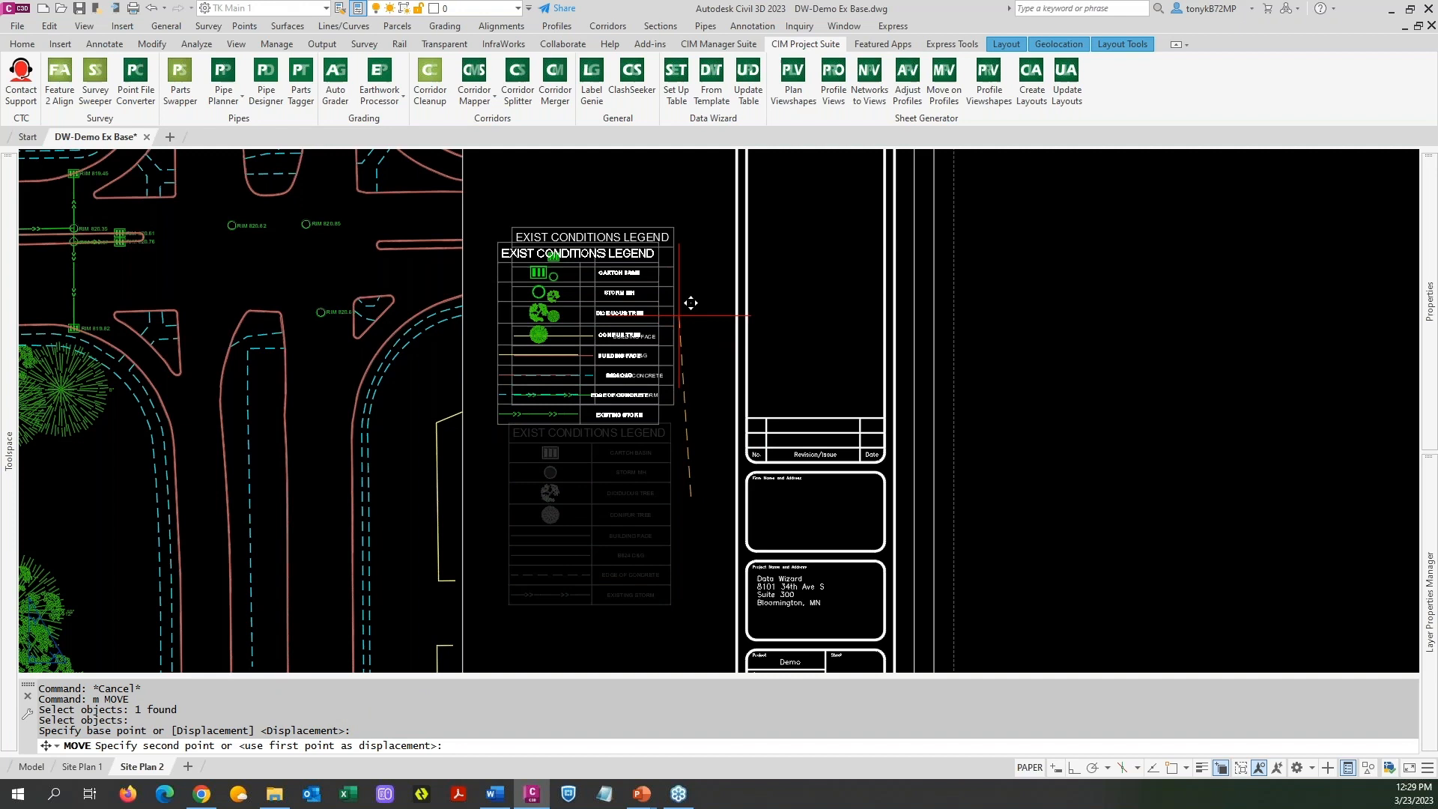
click(706, 265)
Erase the first legend with the blank survey point descriptions from beneath the new one
key(Escape)
key(Escape)
text(e)
key(Return)
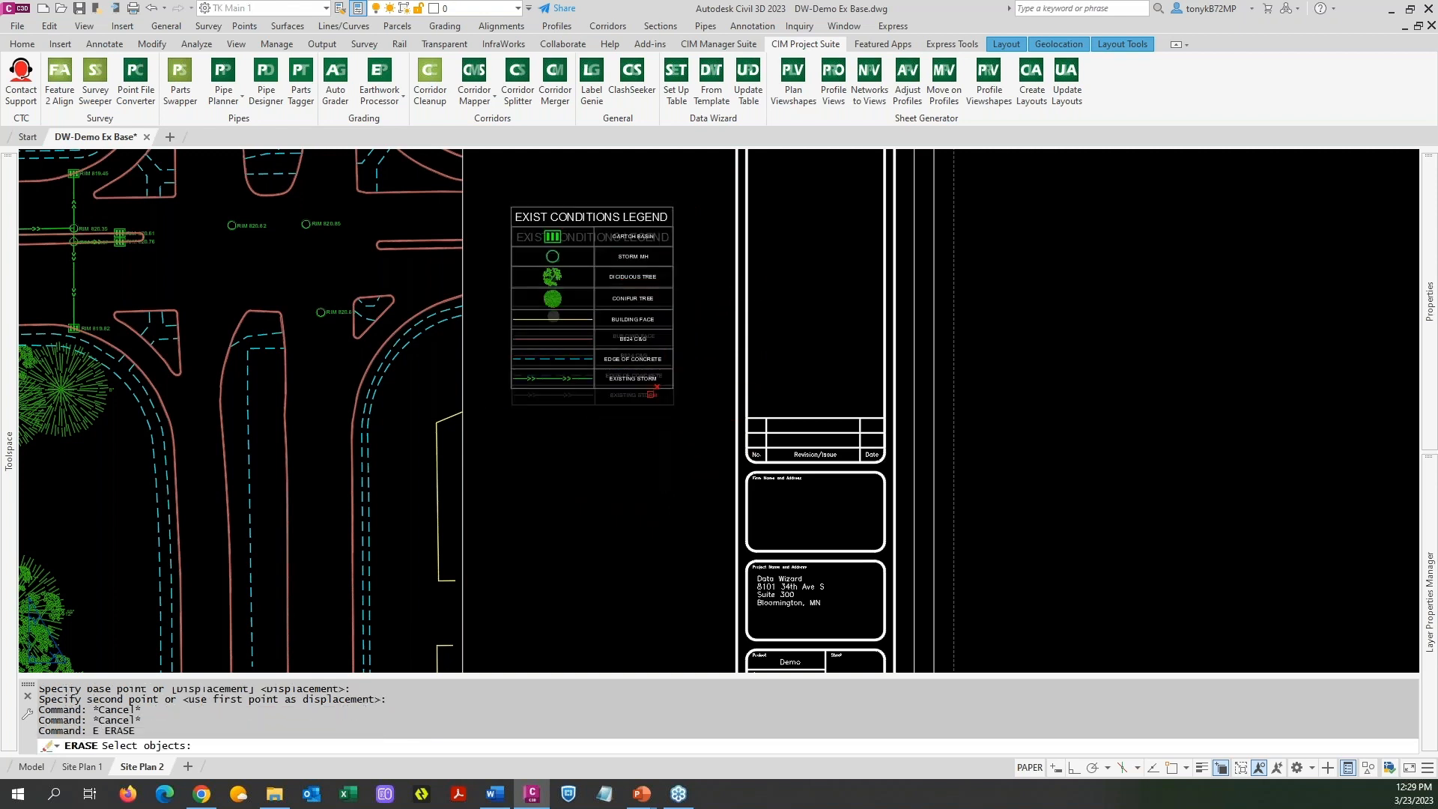
click(649, 397)
key(Return)
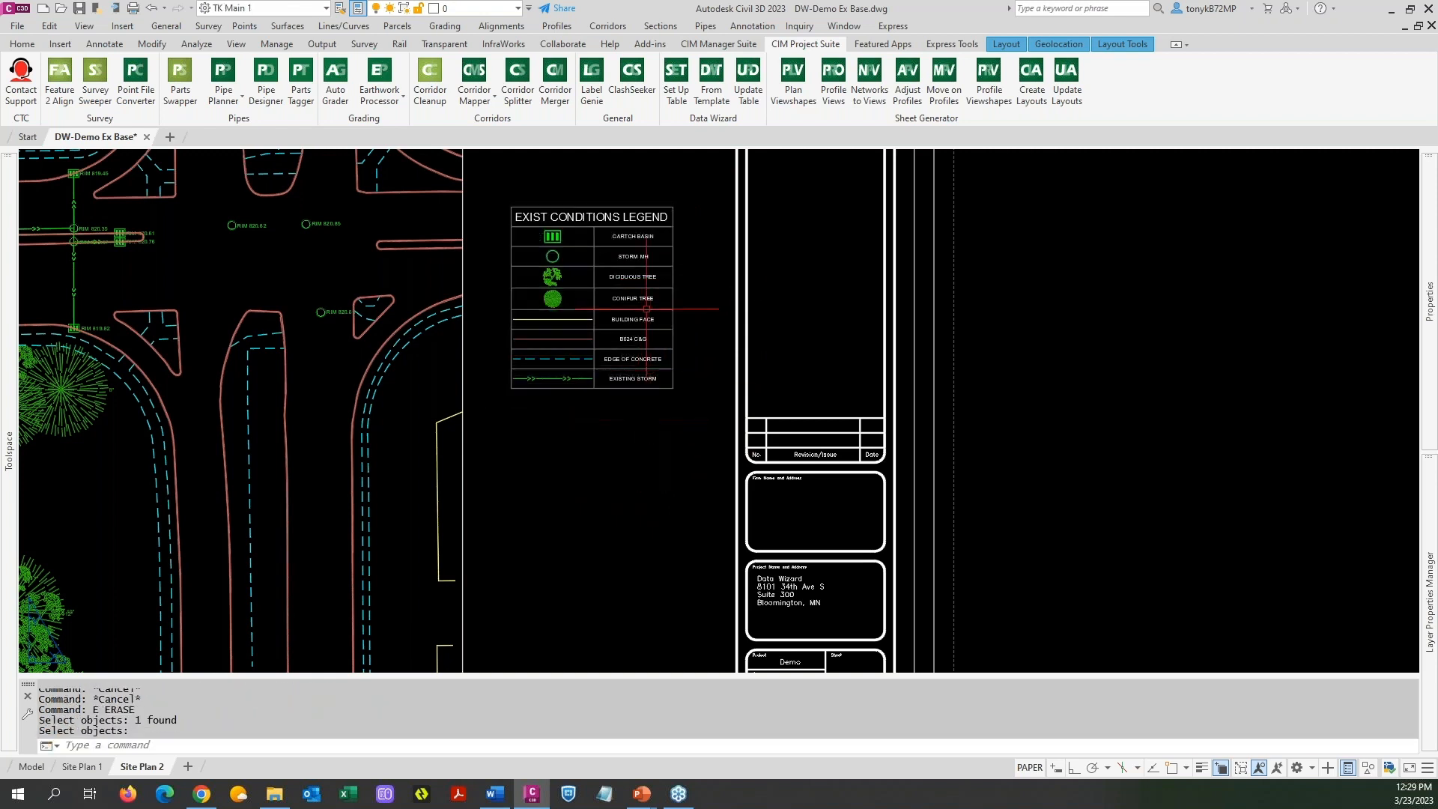
scroll(646, 288, up, 4)
click(638, 254)
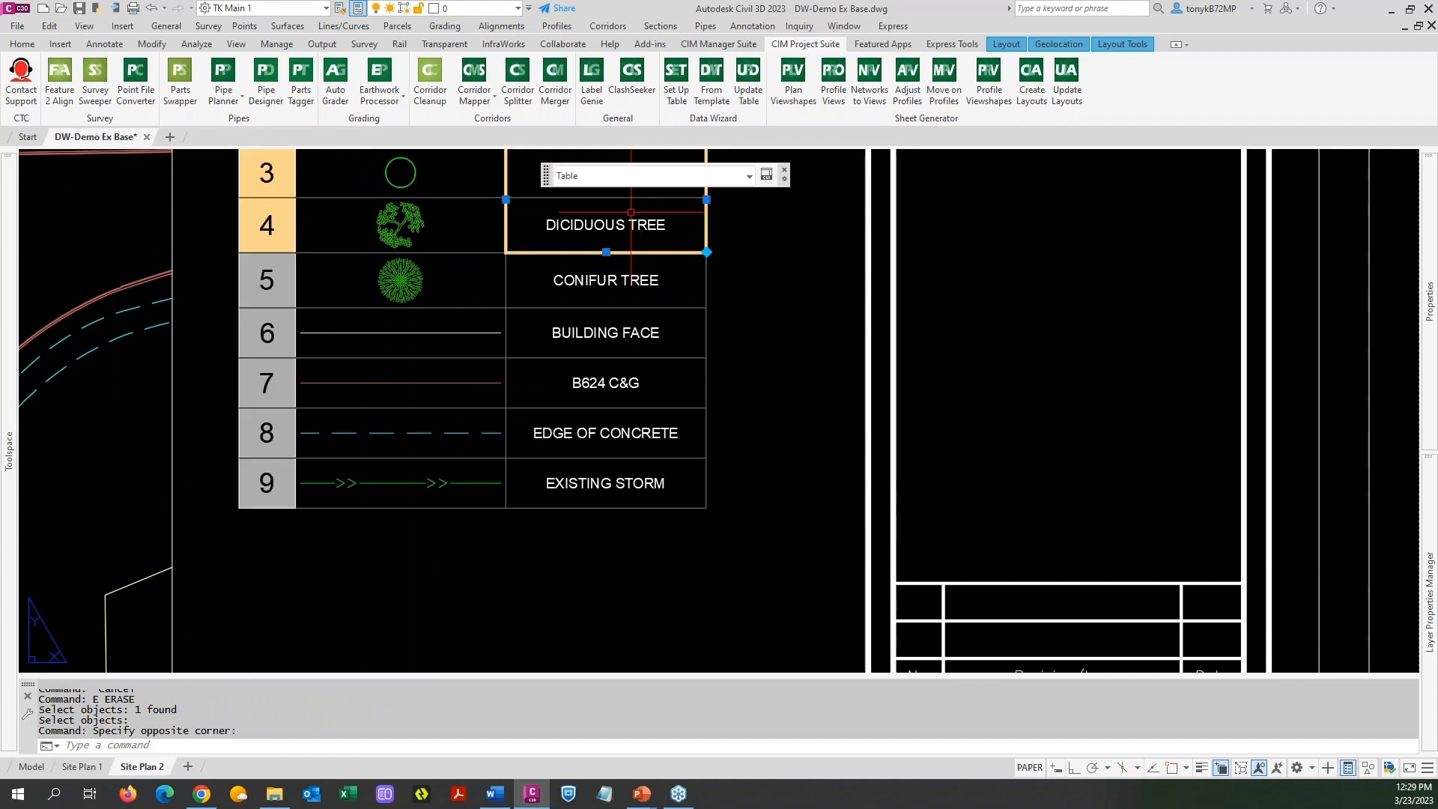
click(643, 321)
key(Escape)
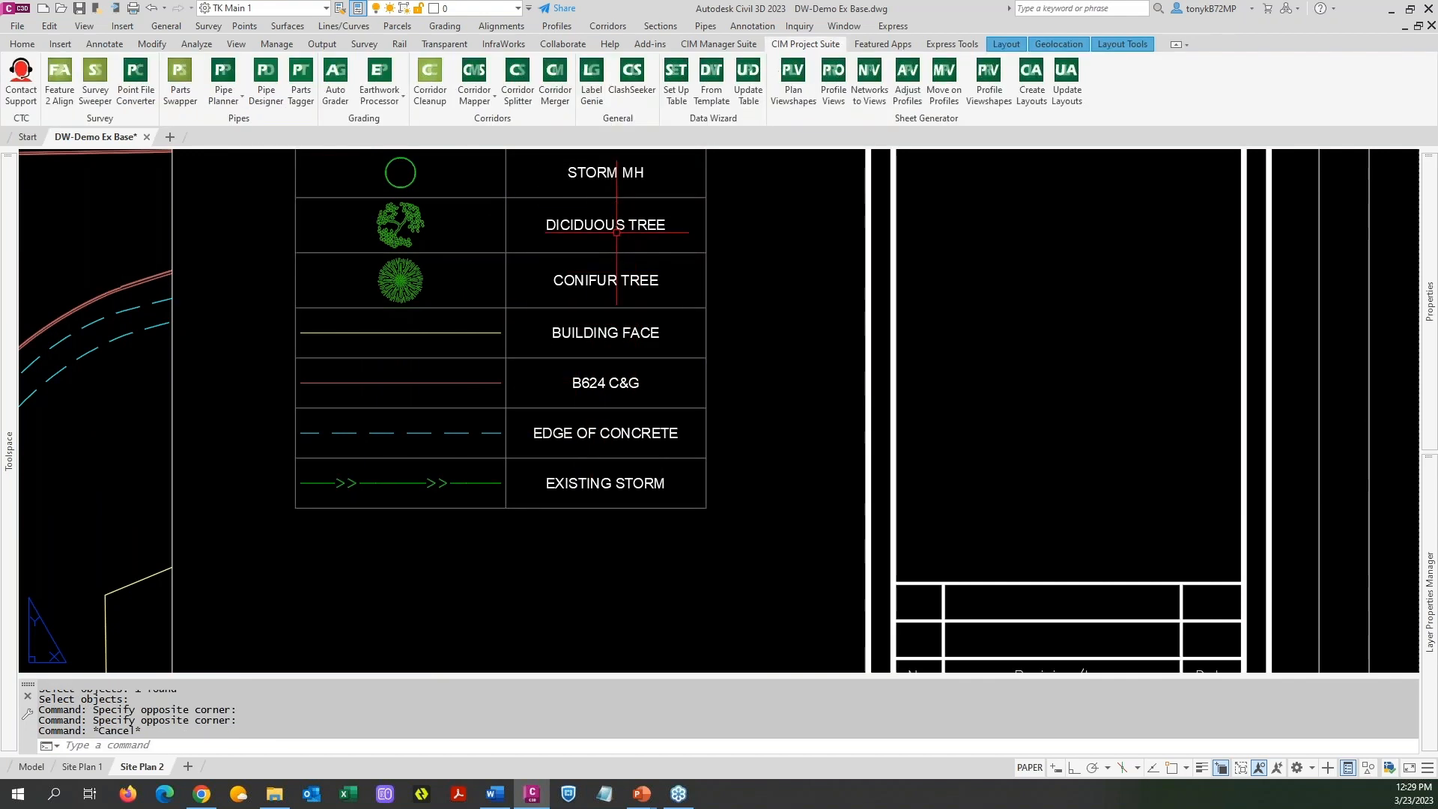
scroll(616, 221, down, 2)
scroll(616, 222, down, 2)
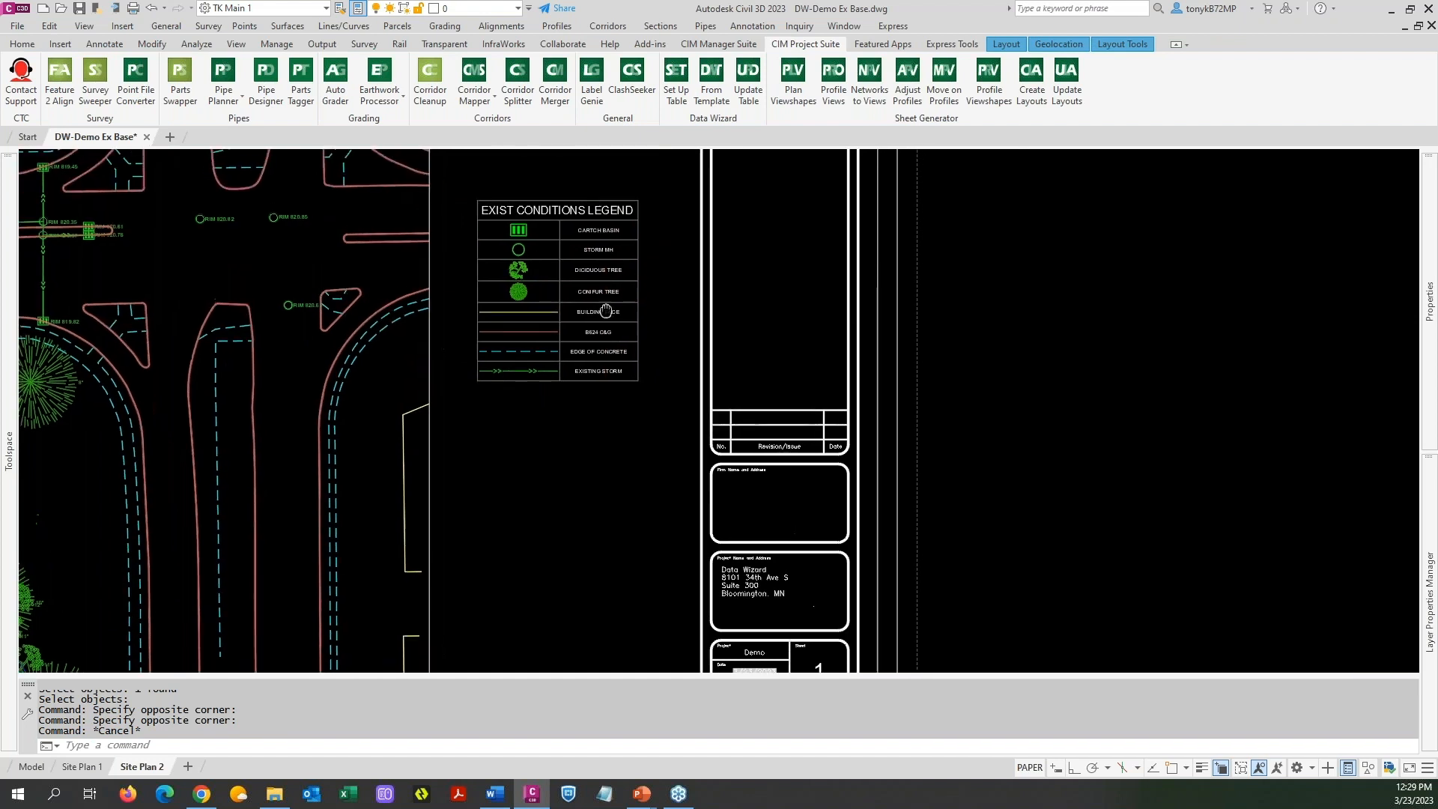
Set the alignment of all description cells in the Site Plan 2 legend, from Catch Basin to Existing Storm, to Middle Left
click(601, 236)
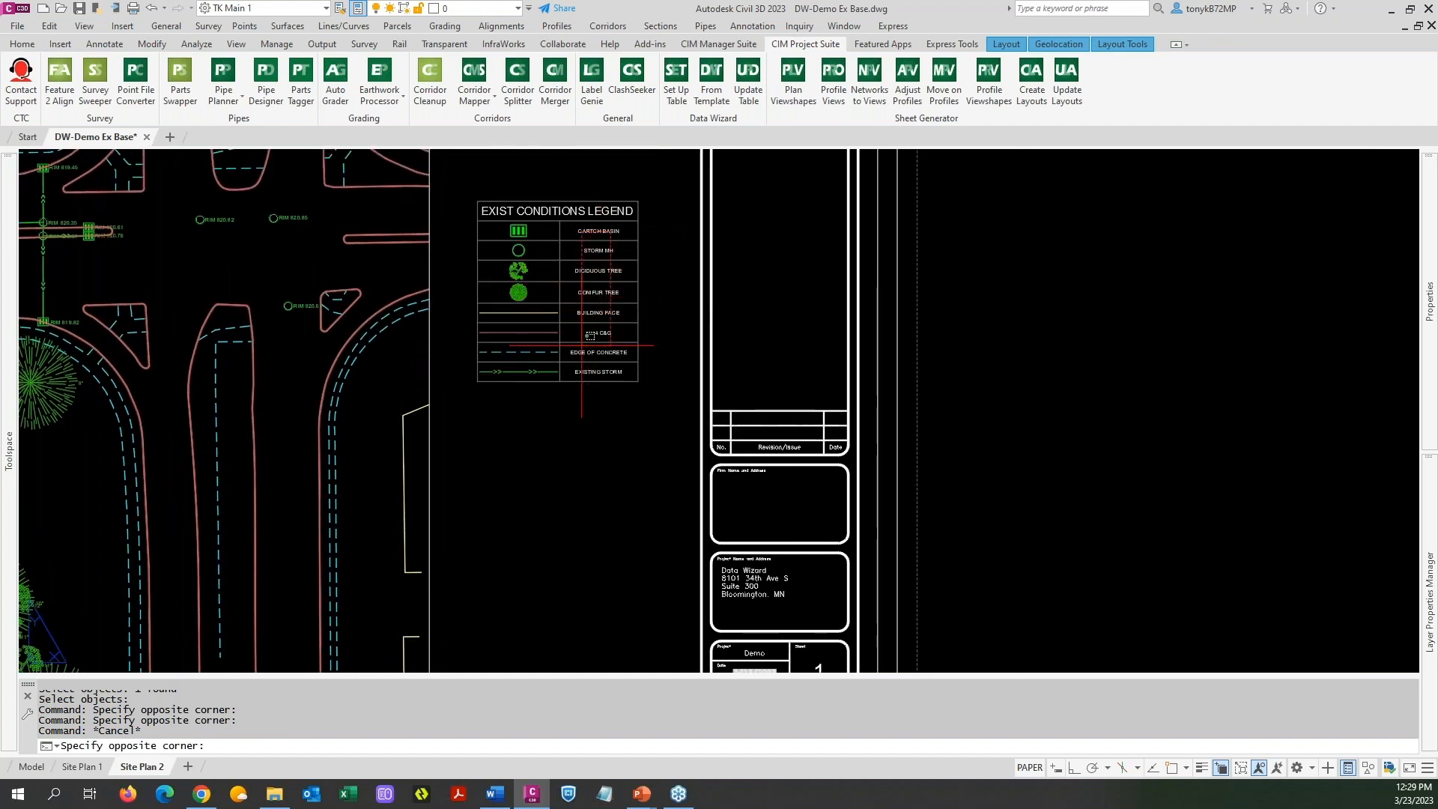
click(599, 294)
right_click(598, 310)
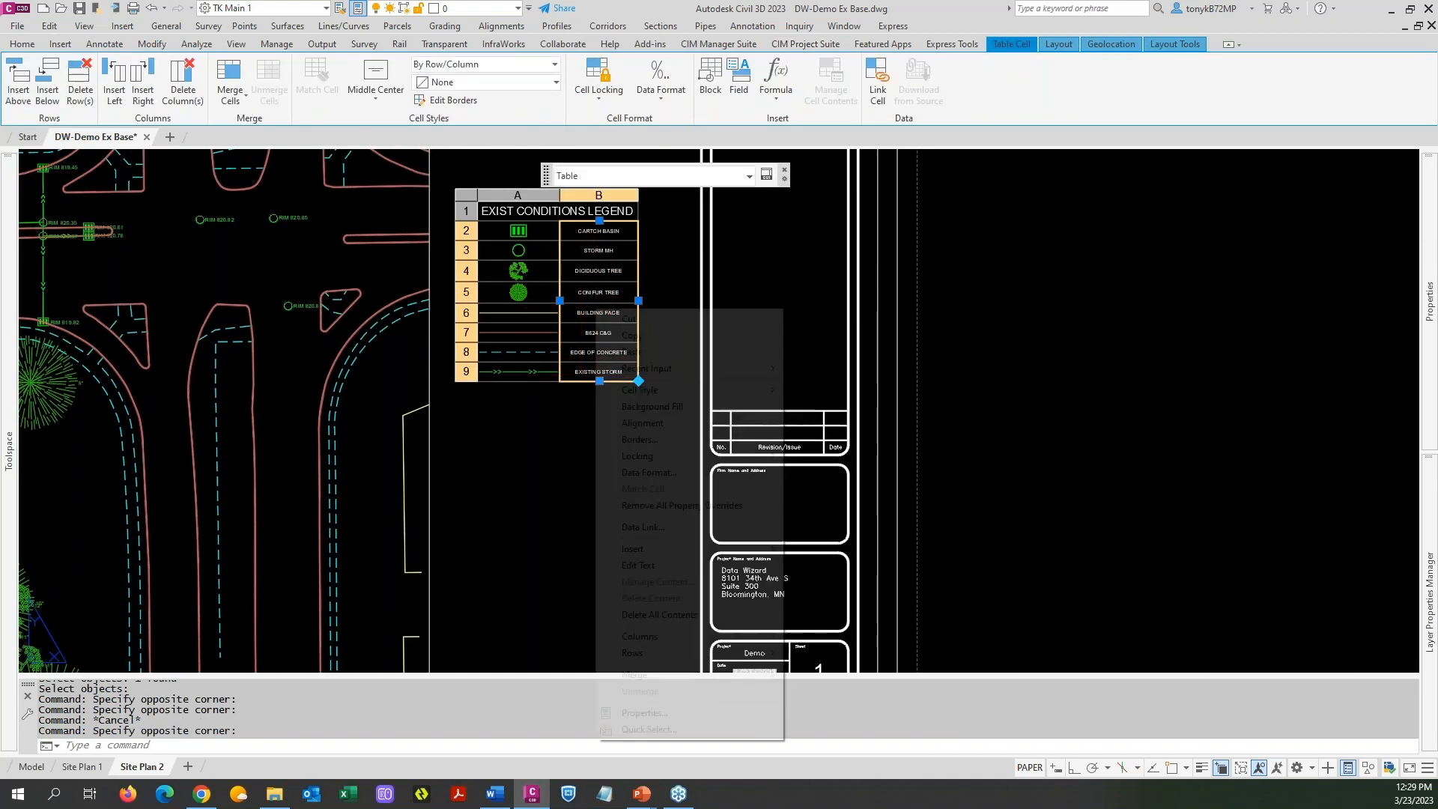
mouse_move(693, 424)
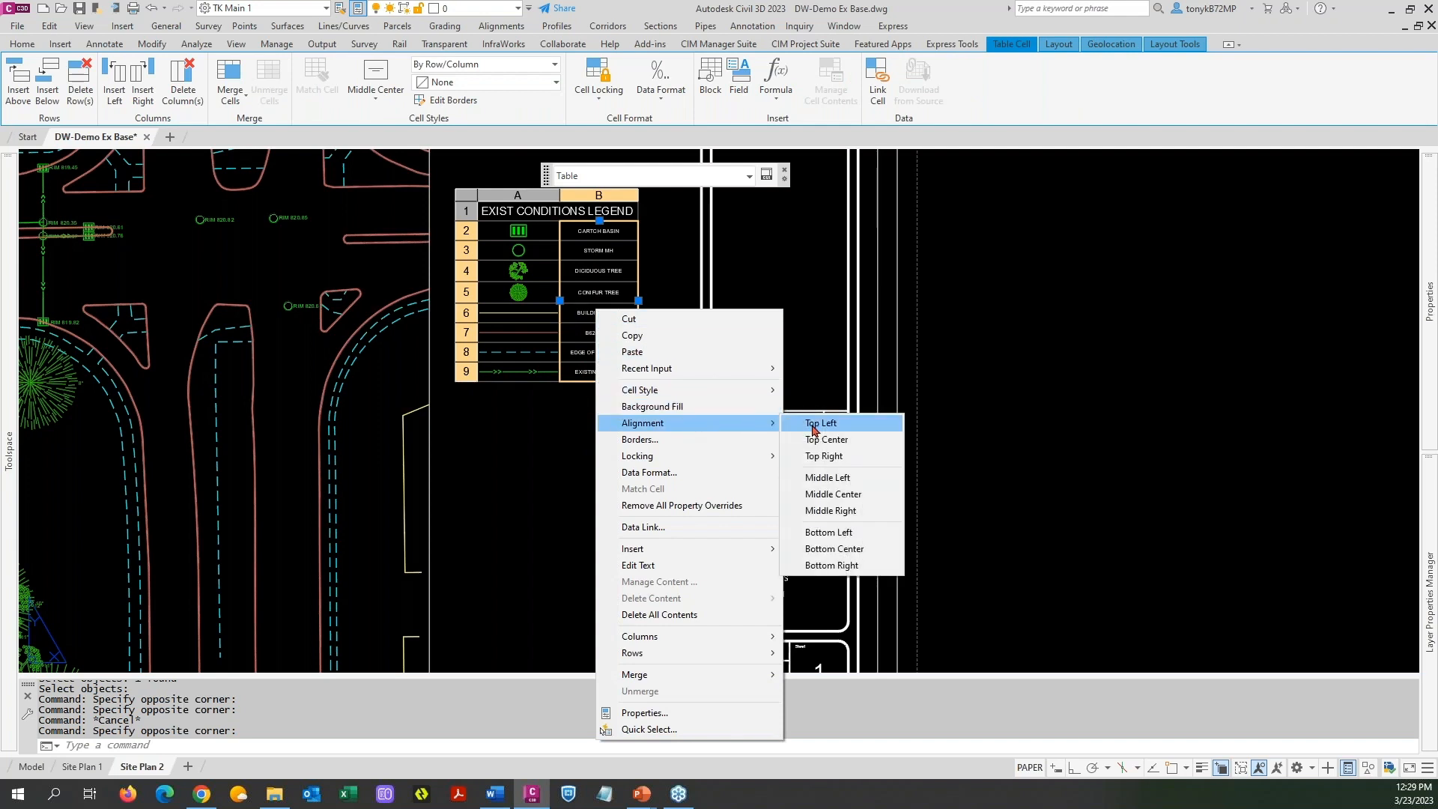
click(825, 479)
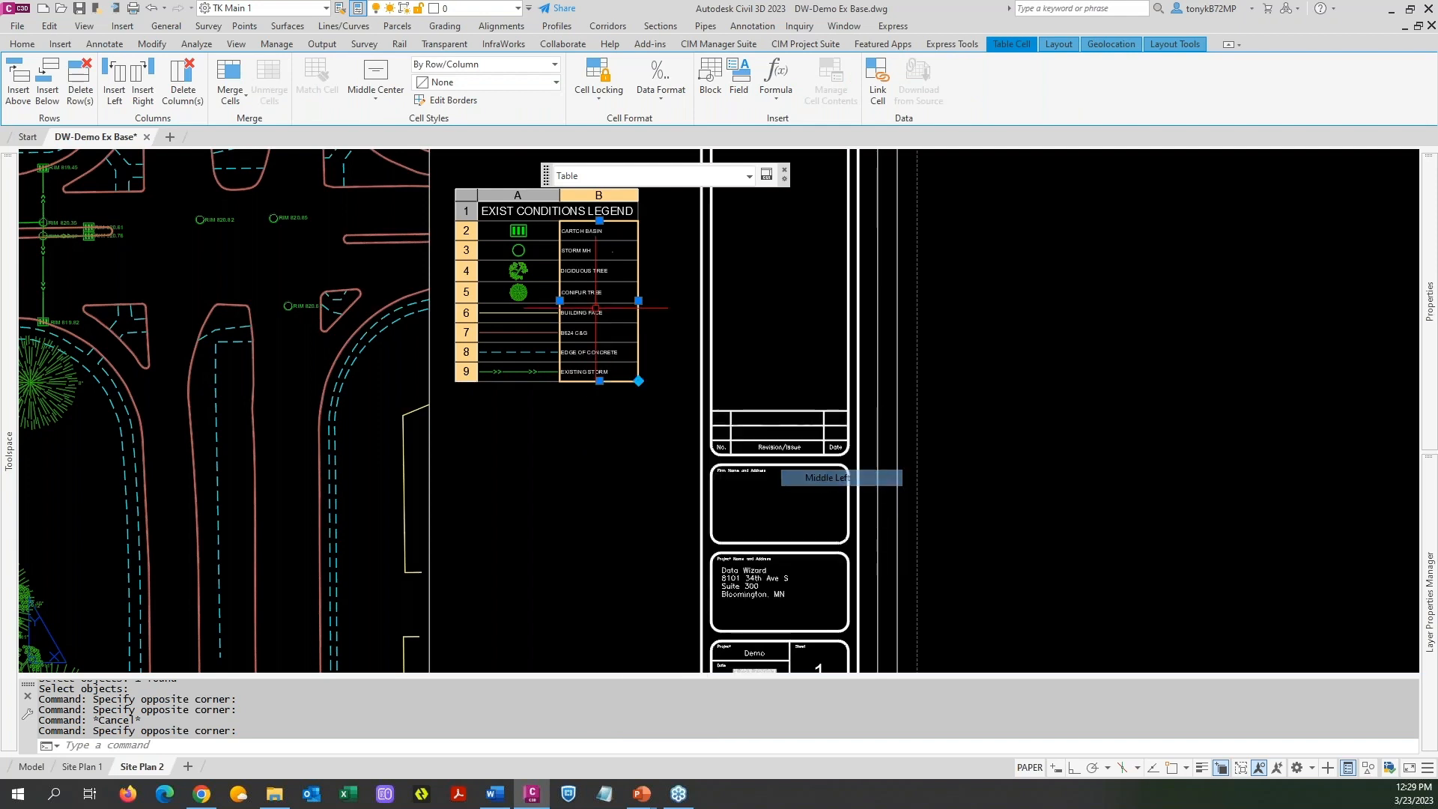
key(Escape)
scroll(638, 452, down, 4)
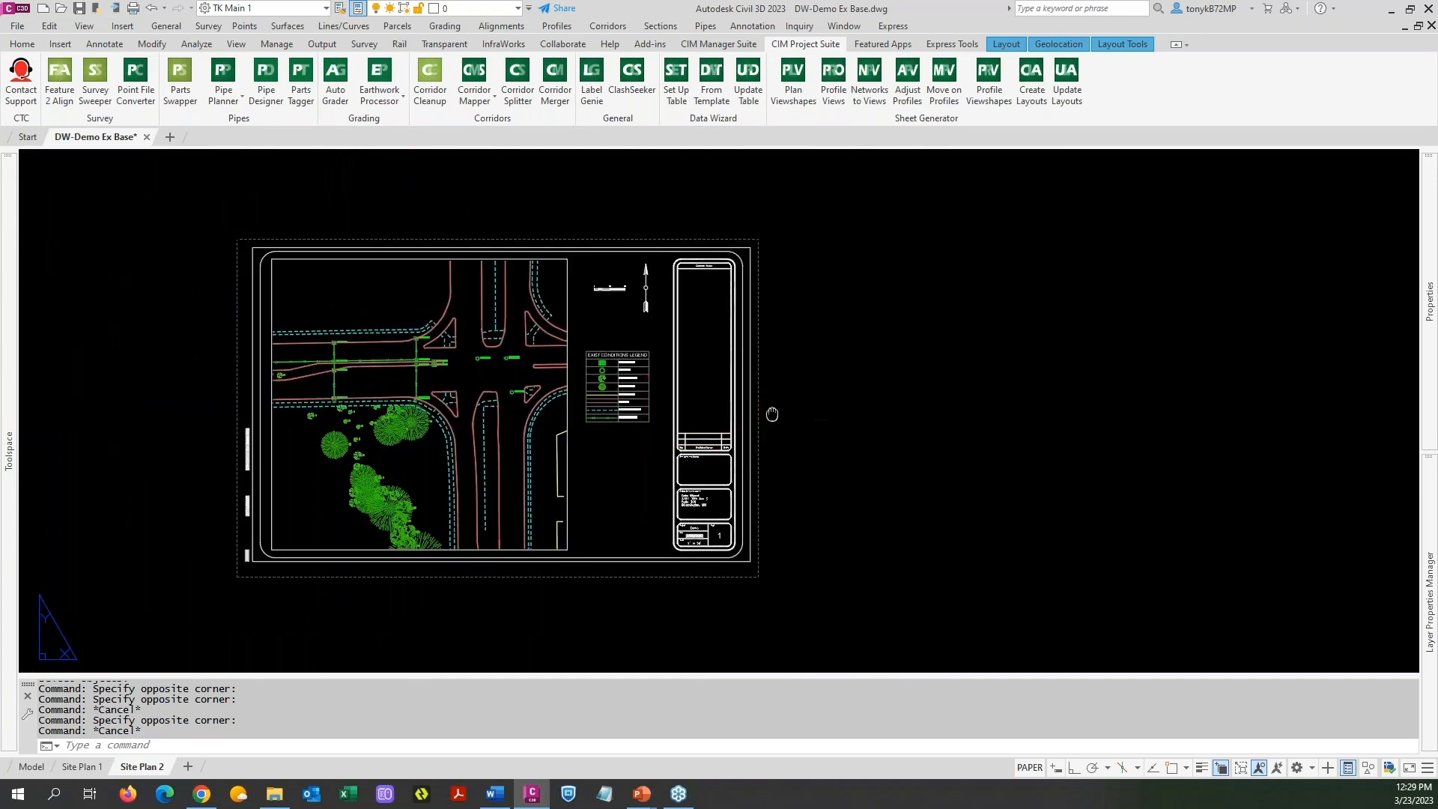
scroll(652, 438, up, 5)
scroll(651, 435, down, 2)
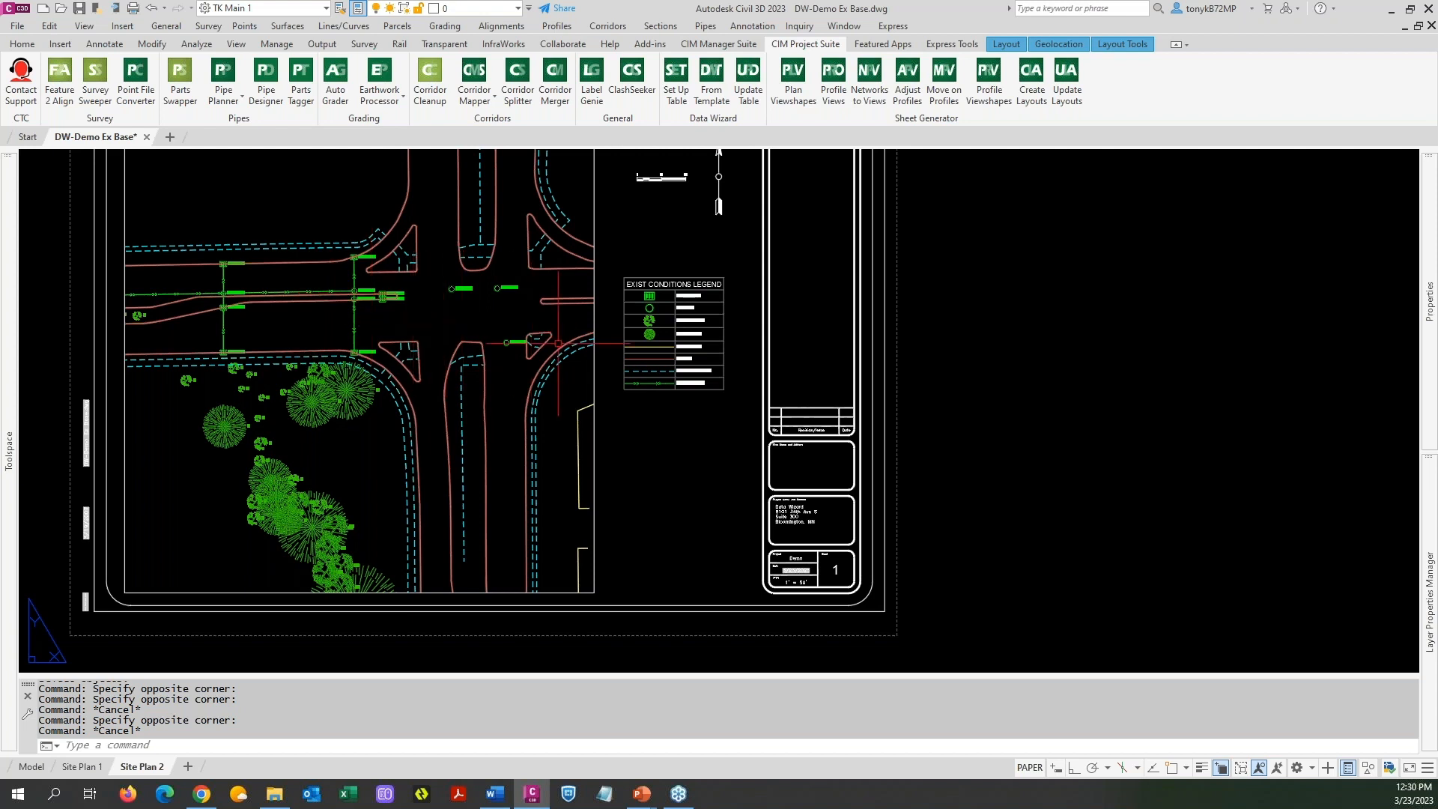
scroll(662, 388, up, 2)
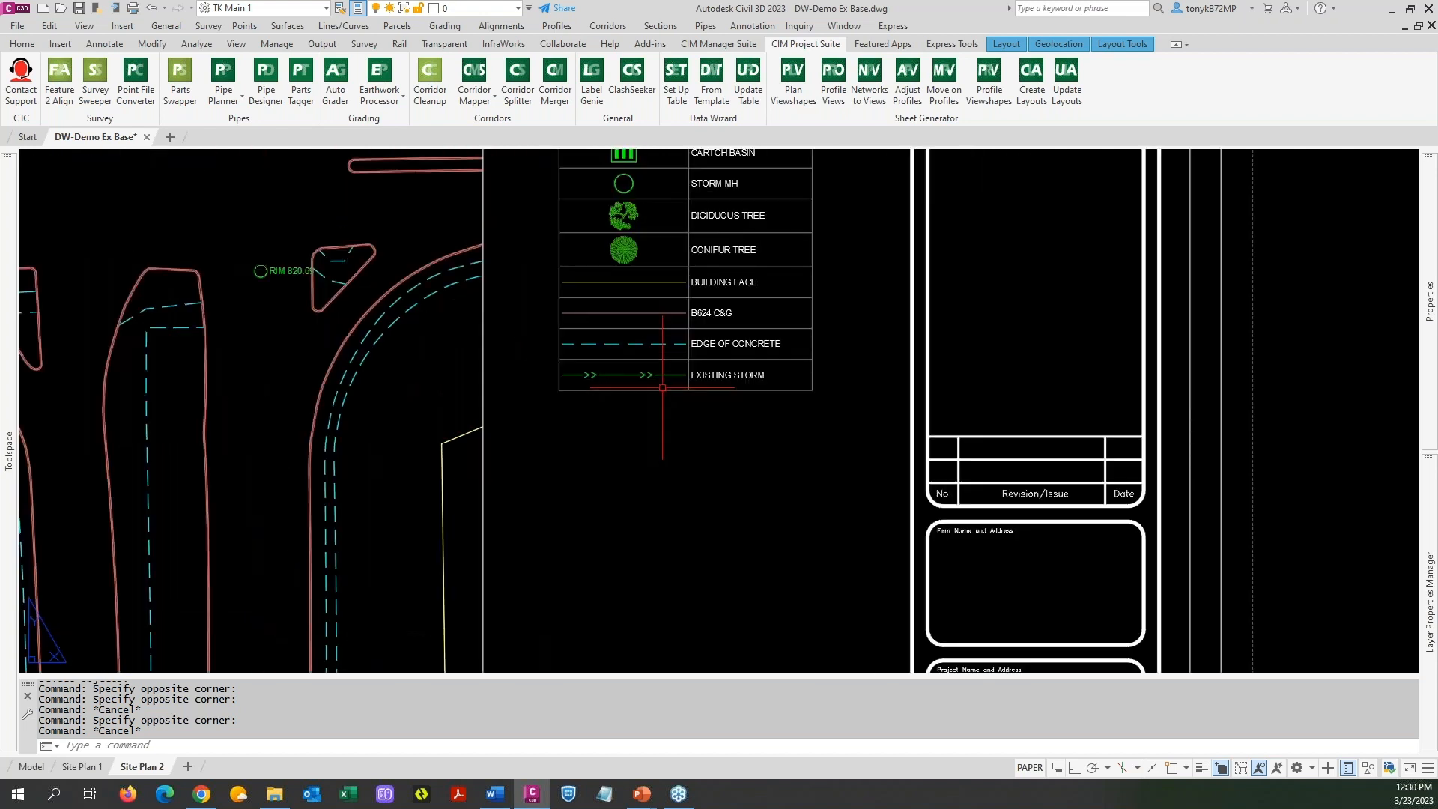
scroll(660, 425, down, 3)
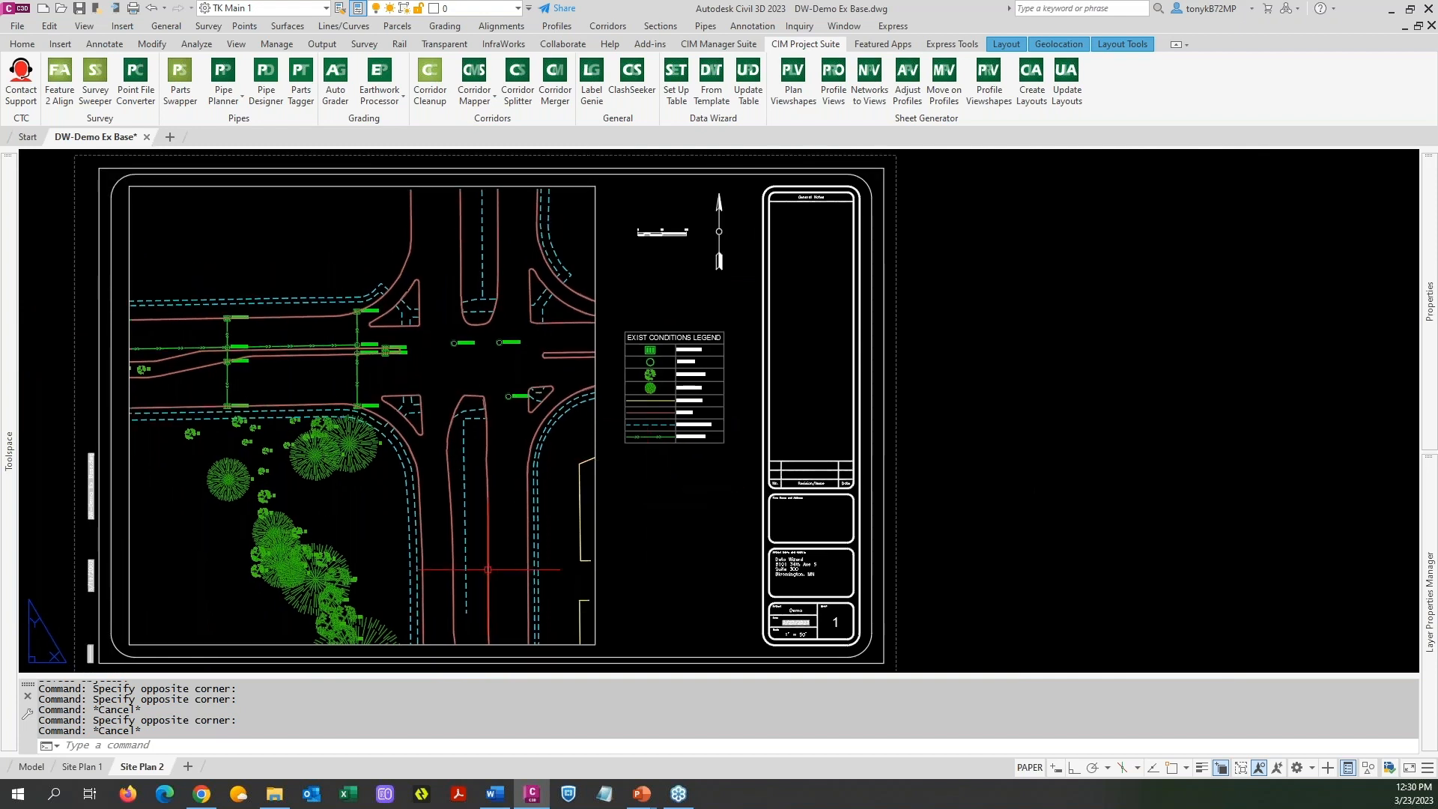
key(Delete)
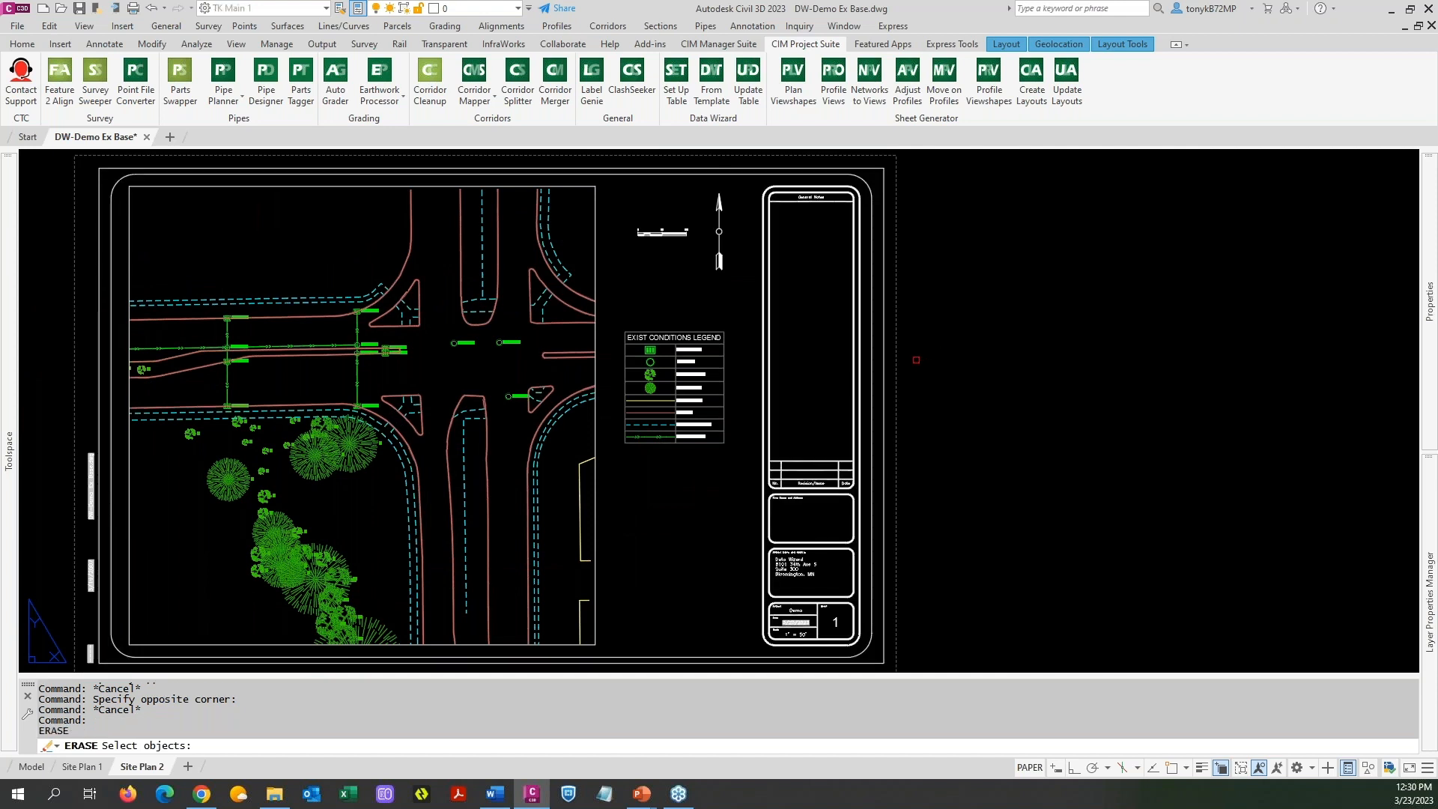
key(Escape)
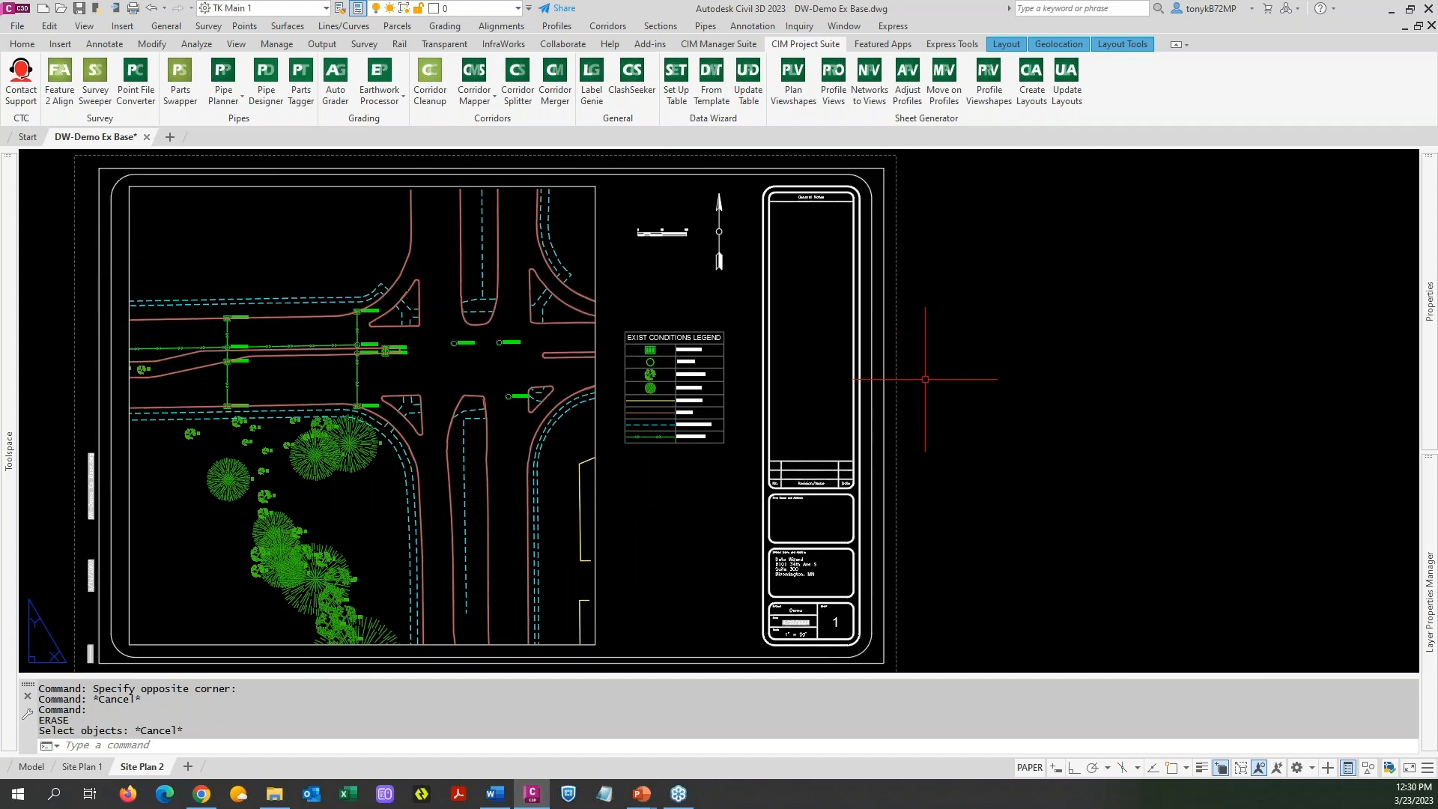
right_click(926, 381)
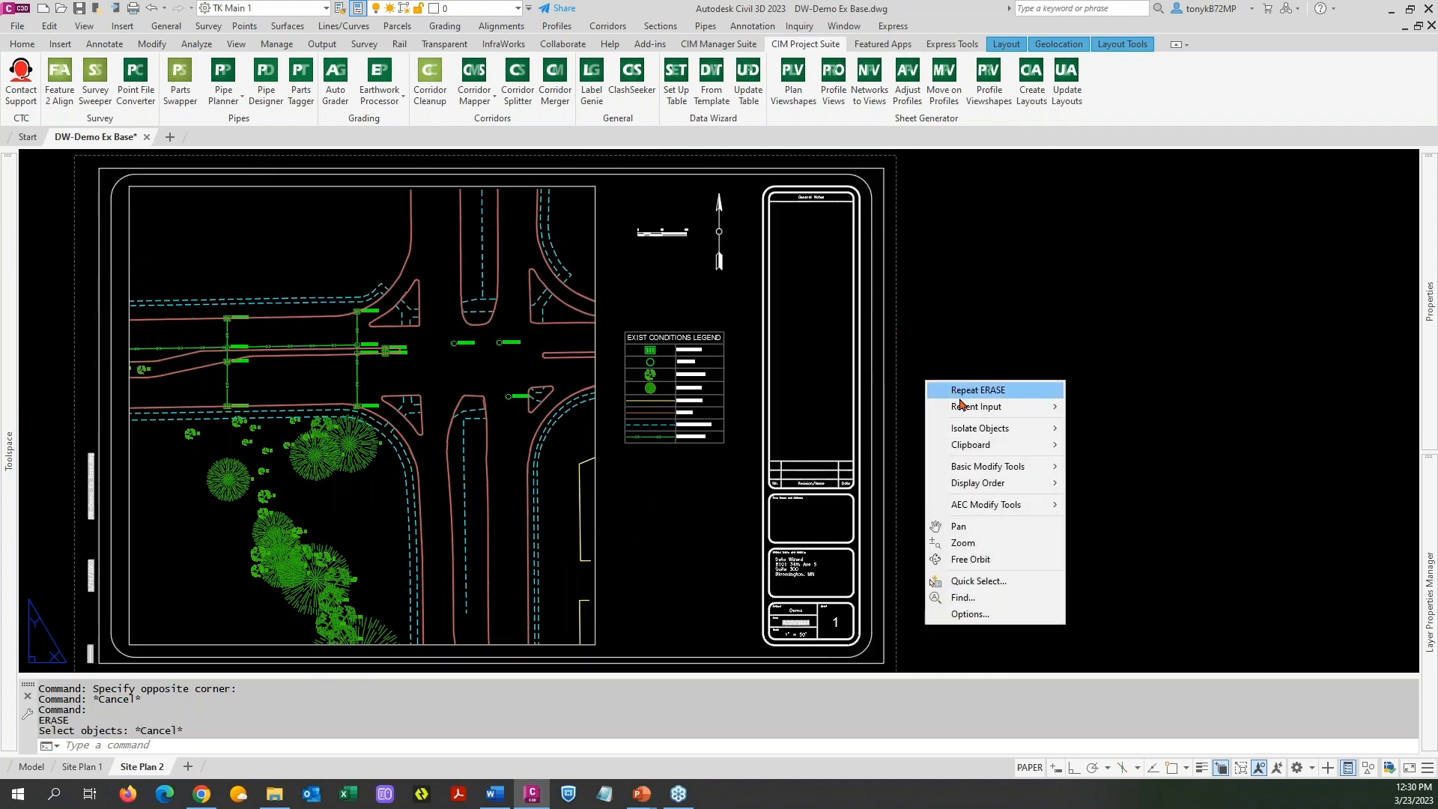
mouse_move(967, 406)
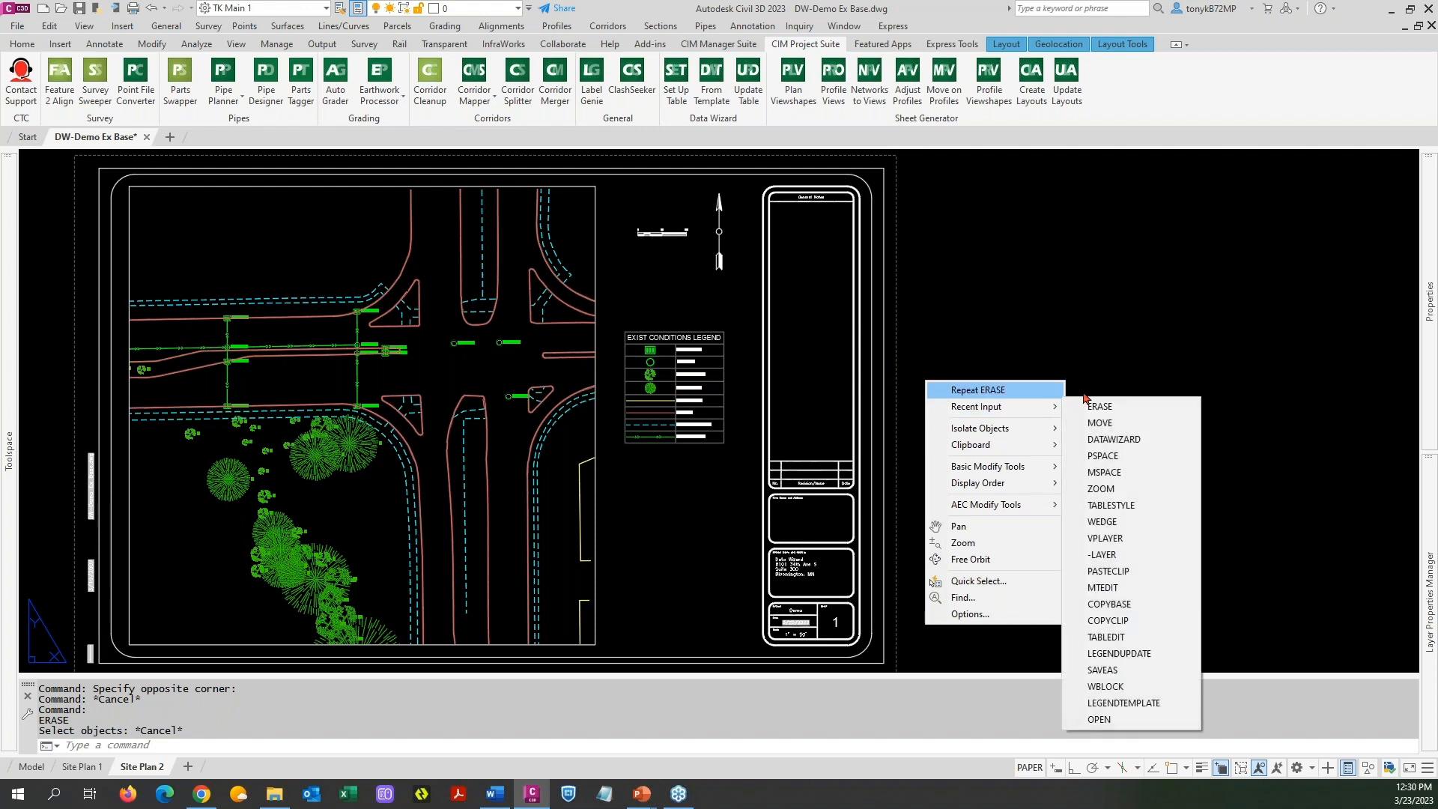
click(1102, 444)
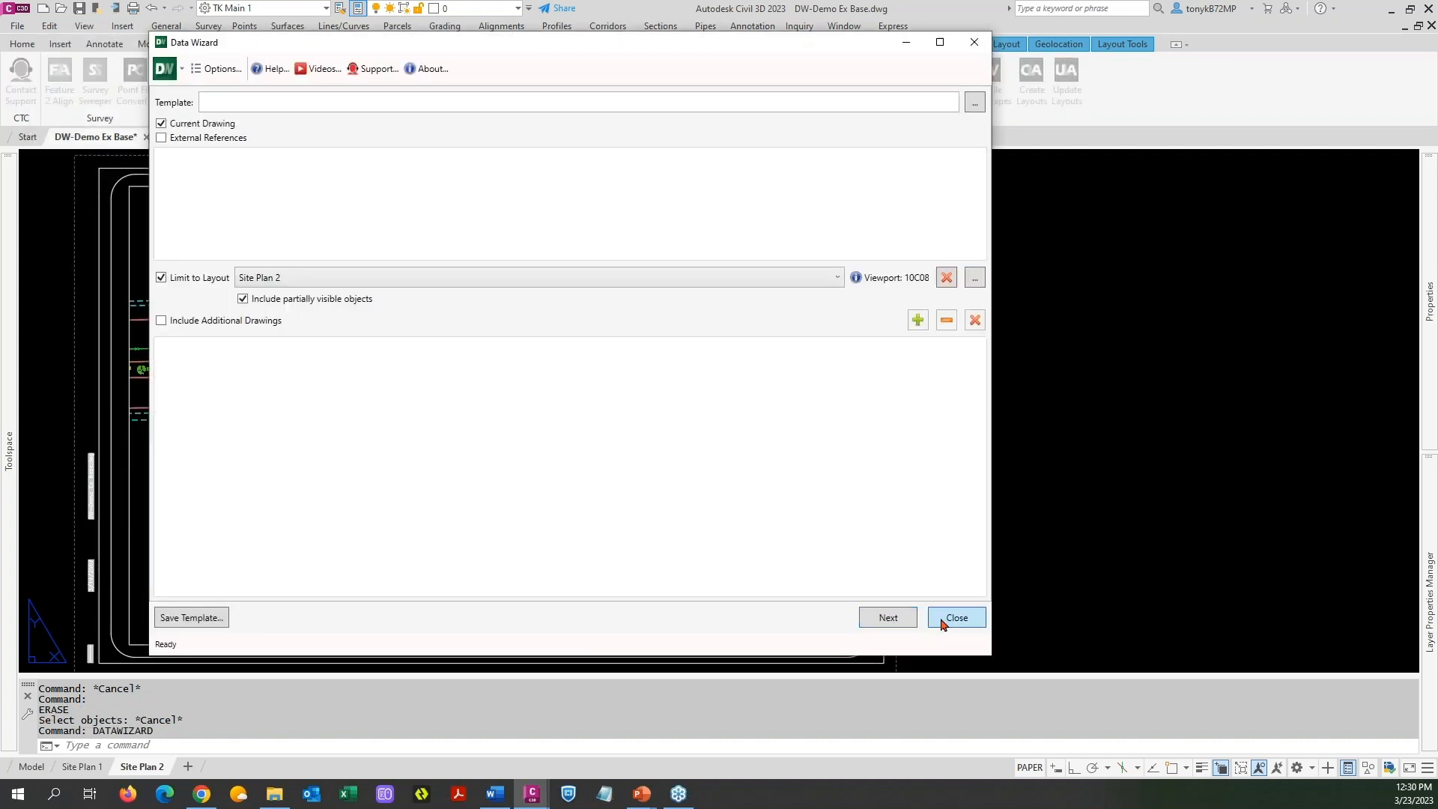
click(946, 618)
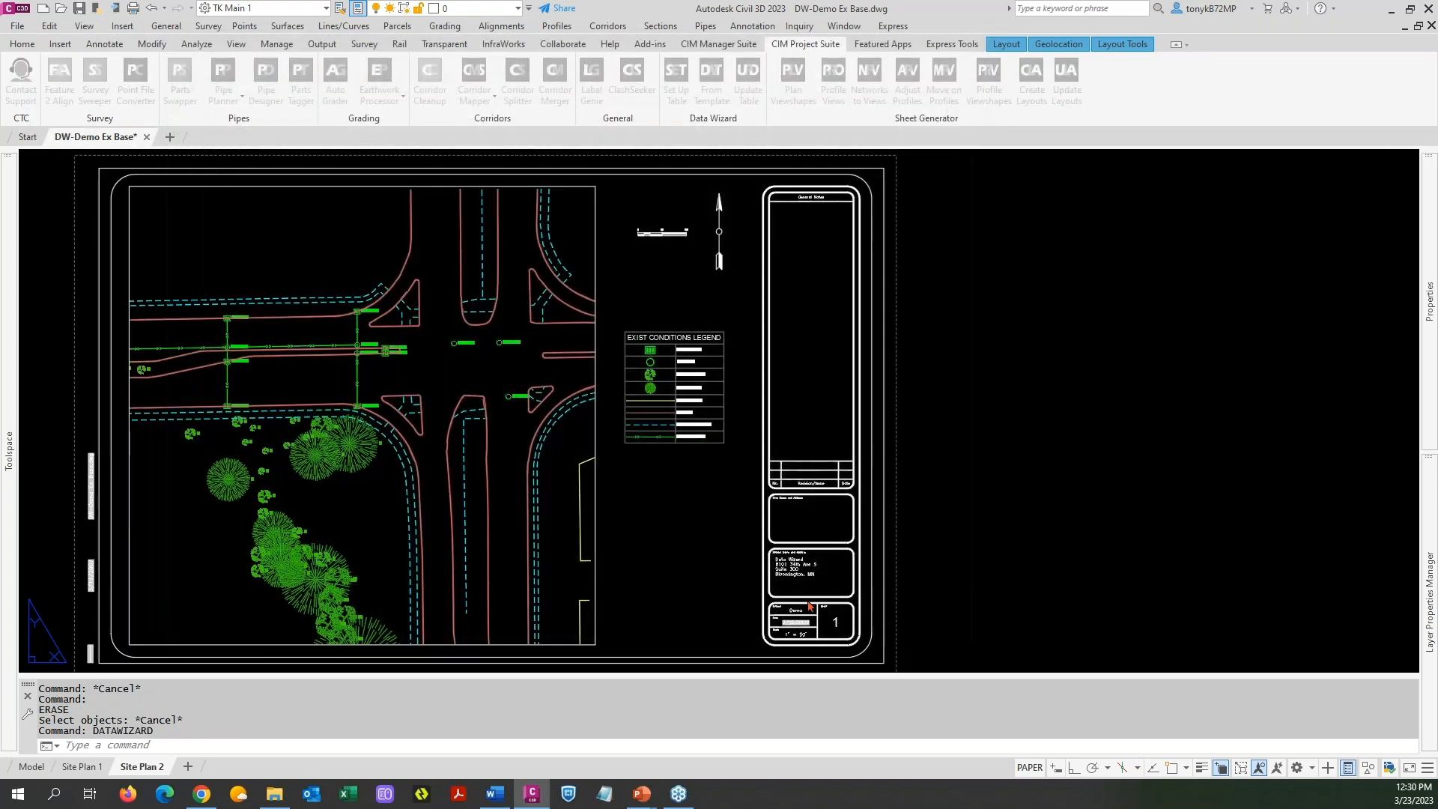
Switch to model space and insert the Hydrants import event of the SDB Data Wizard survey database into the drawing
click(30, 767)
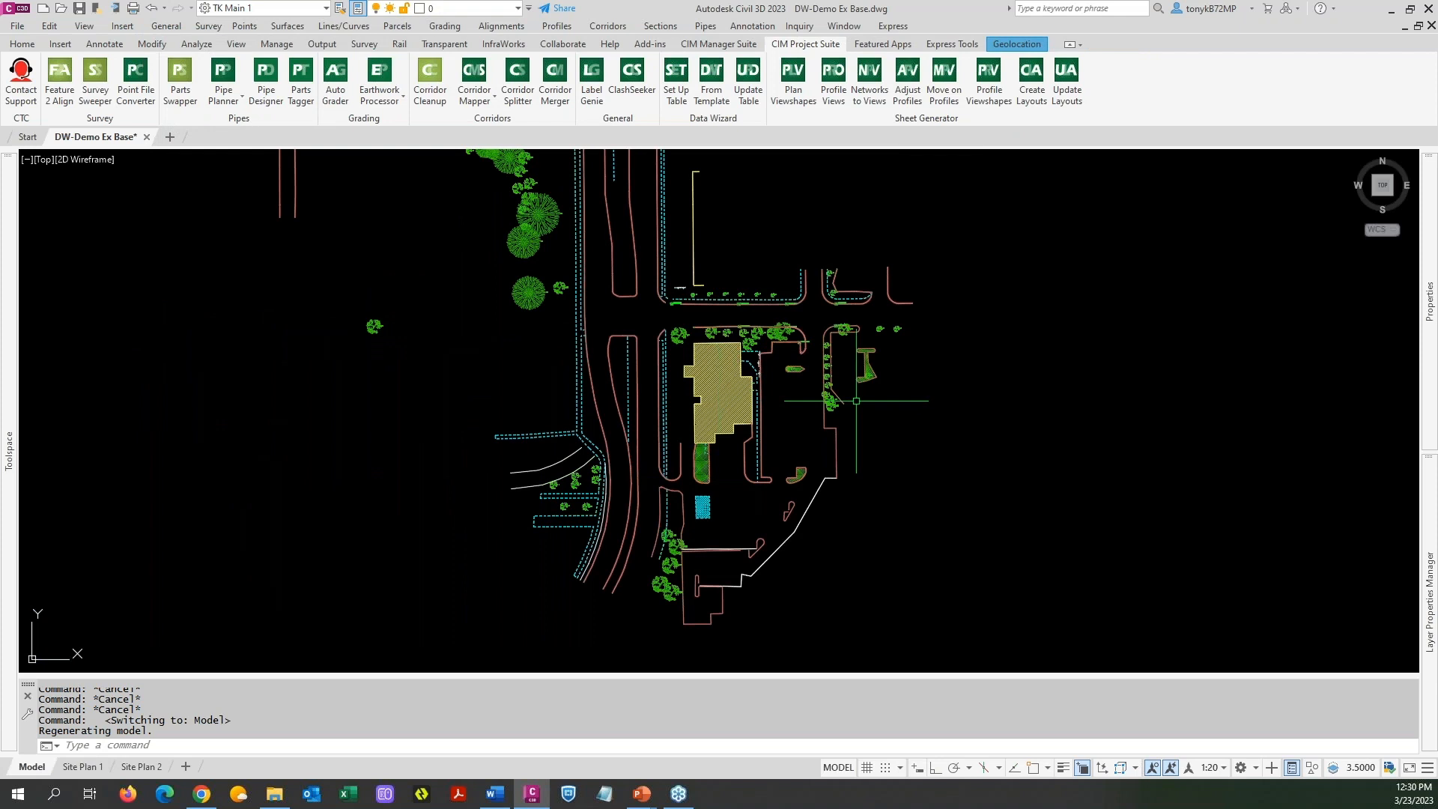
scroll(889, 495, down, 3)
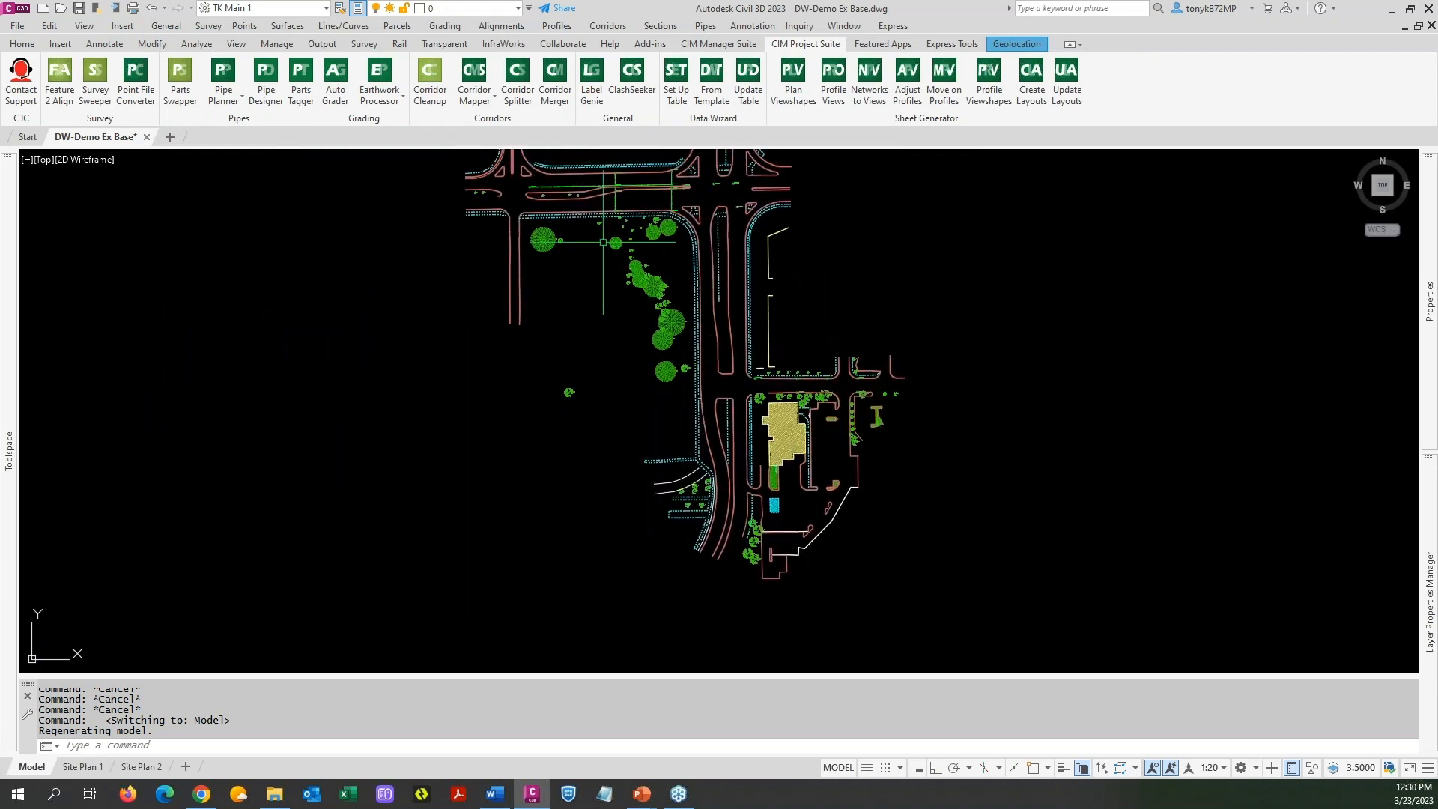
scroll(533, 298, up, 4)
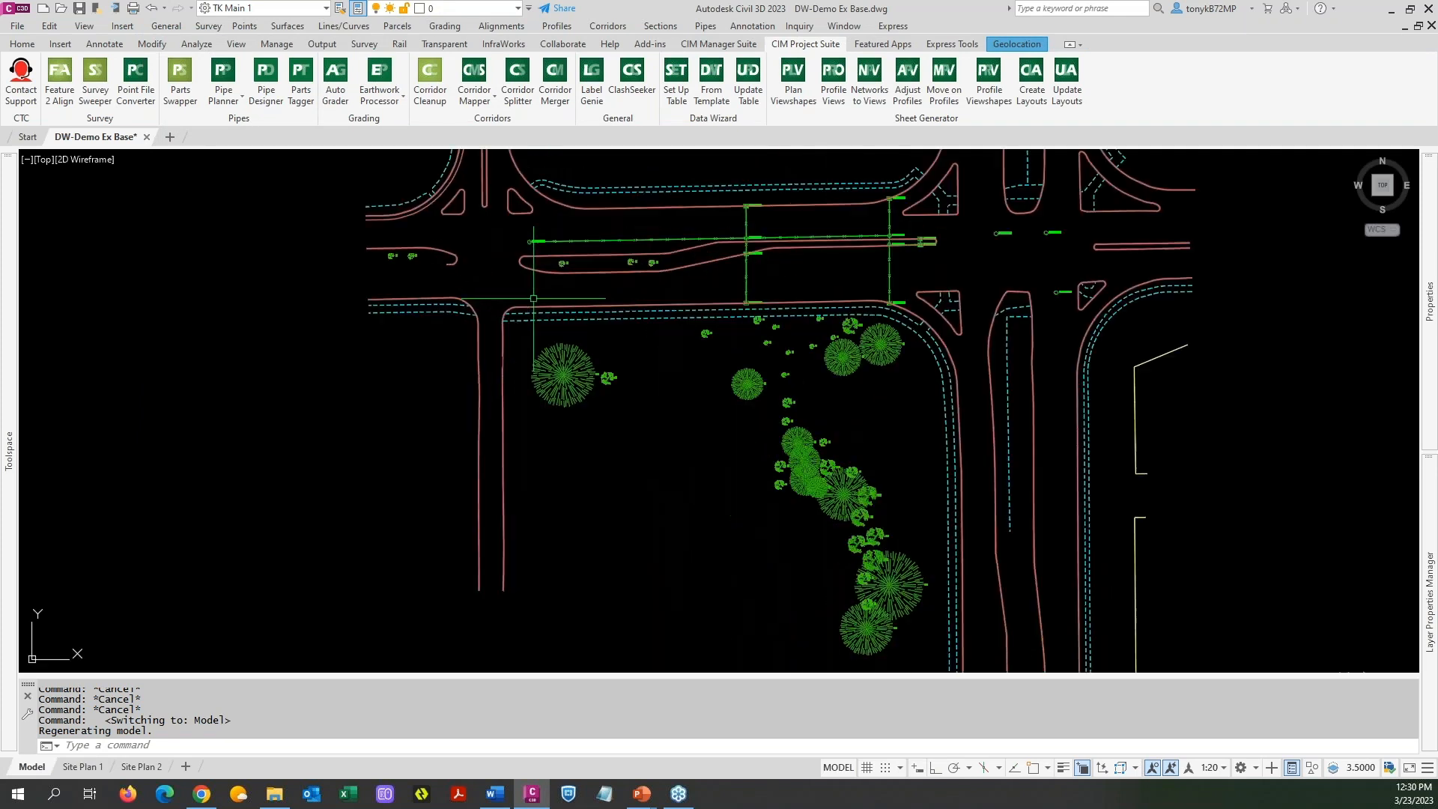
scroll(533, 298, down, 1)
key(Escape)
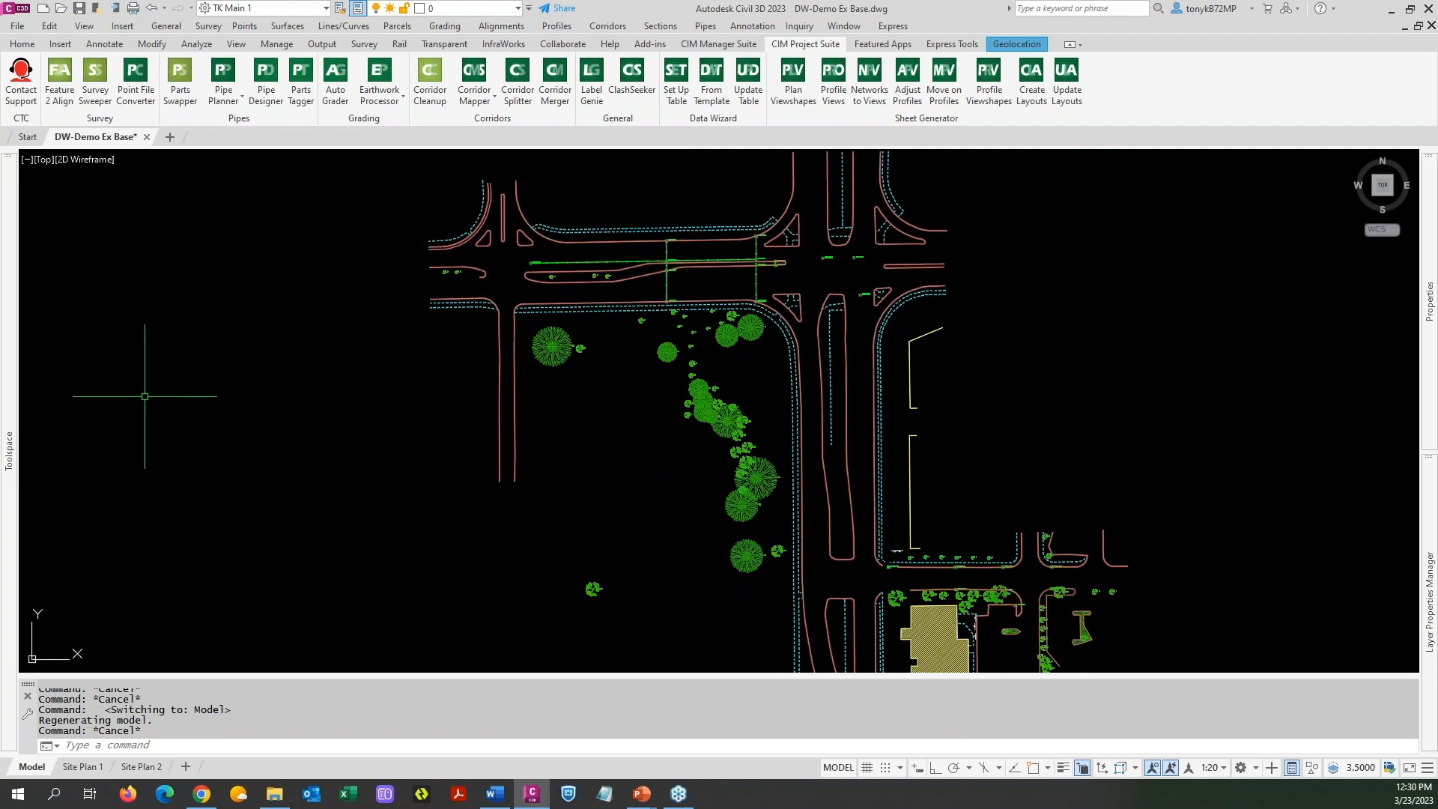
mouse_move(9, 395)
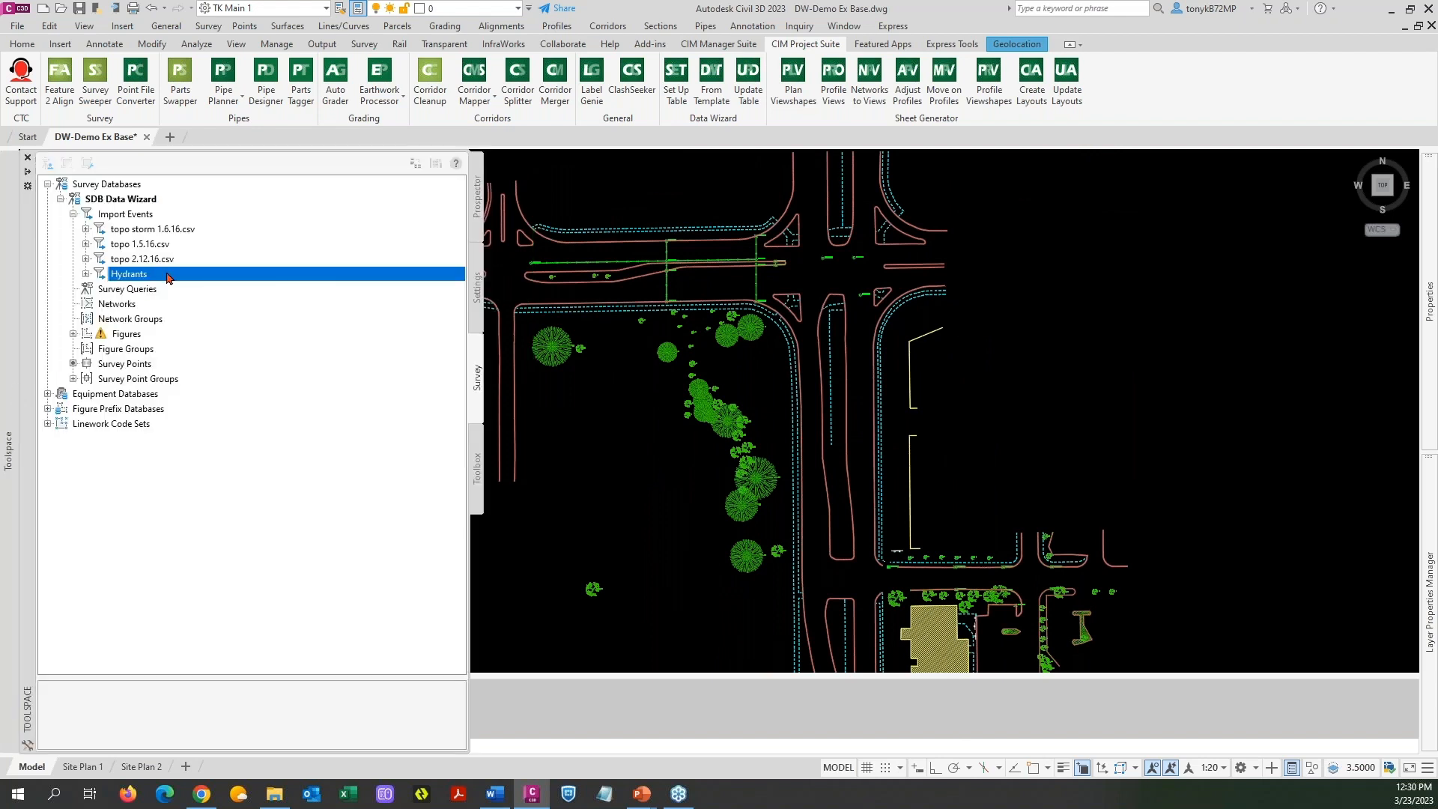
mouse_move(186, 277)
right_click(201, 277)
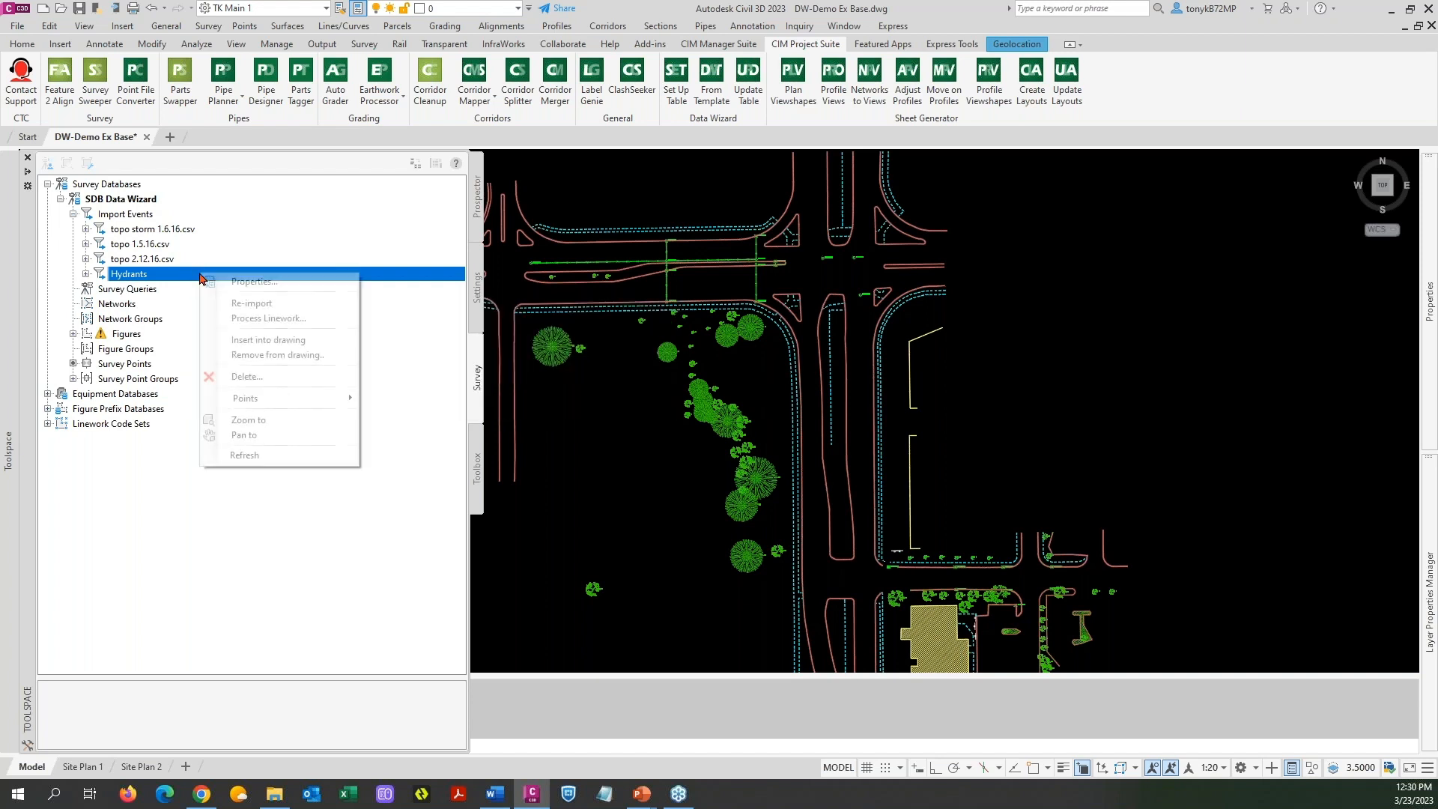
click(247, 342)
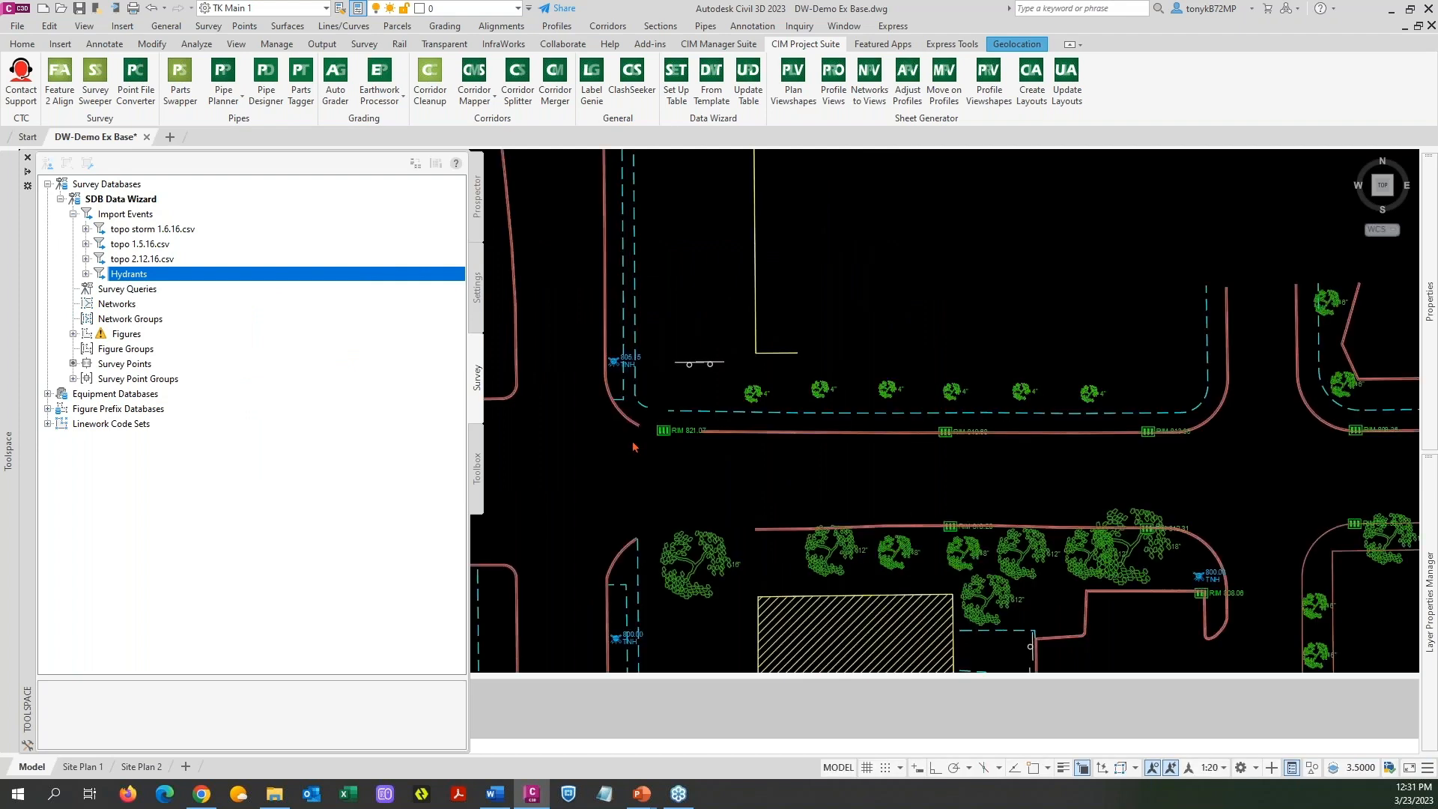
scroll(626, 456, up, 6)
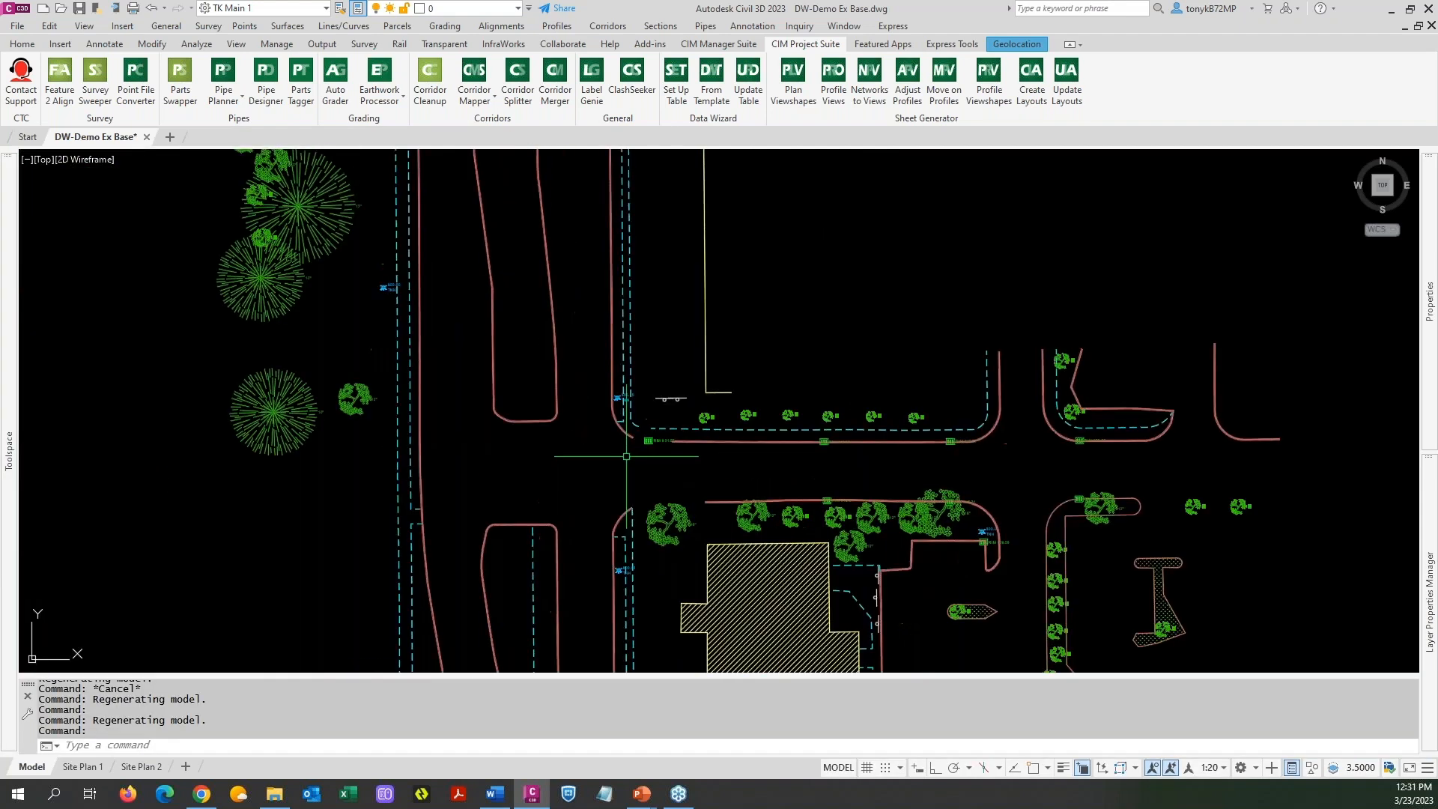
scroll(627, 457, down, 4)
middle_drag(611, 453, 493, 307)
scroll(537, 439, up, 2)
scroll(536, 439, down, 2)
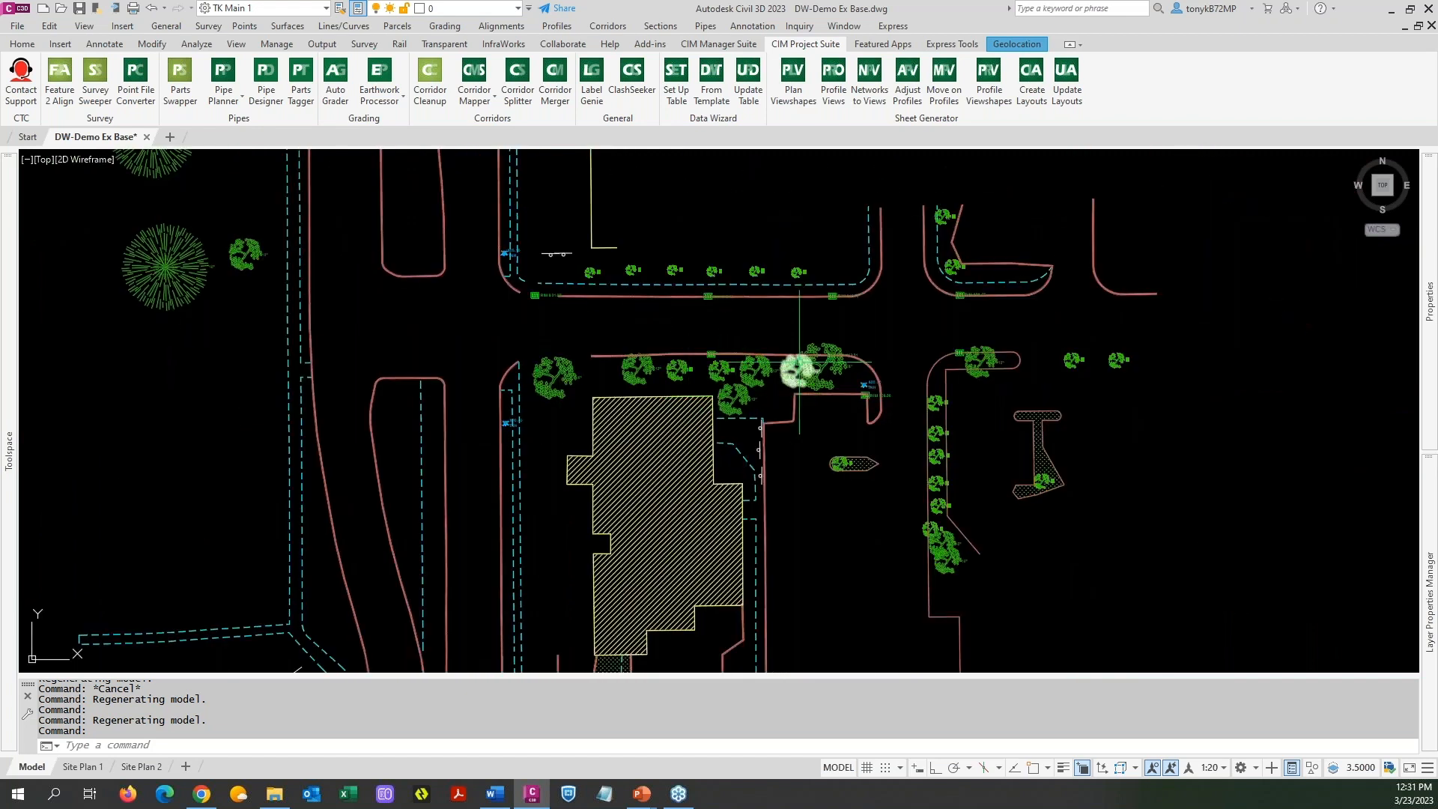
middle_drag(817, 434, 748, 367)
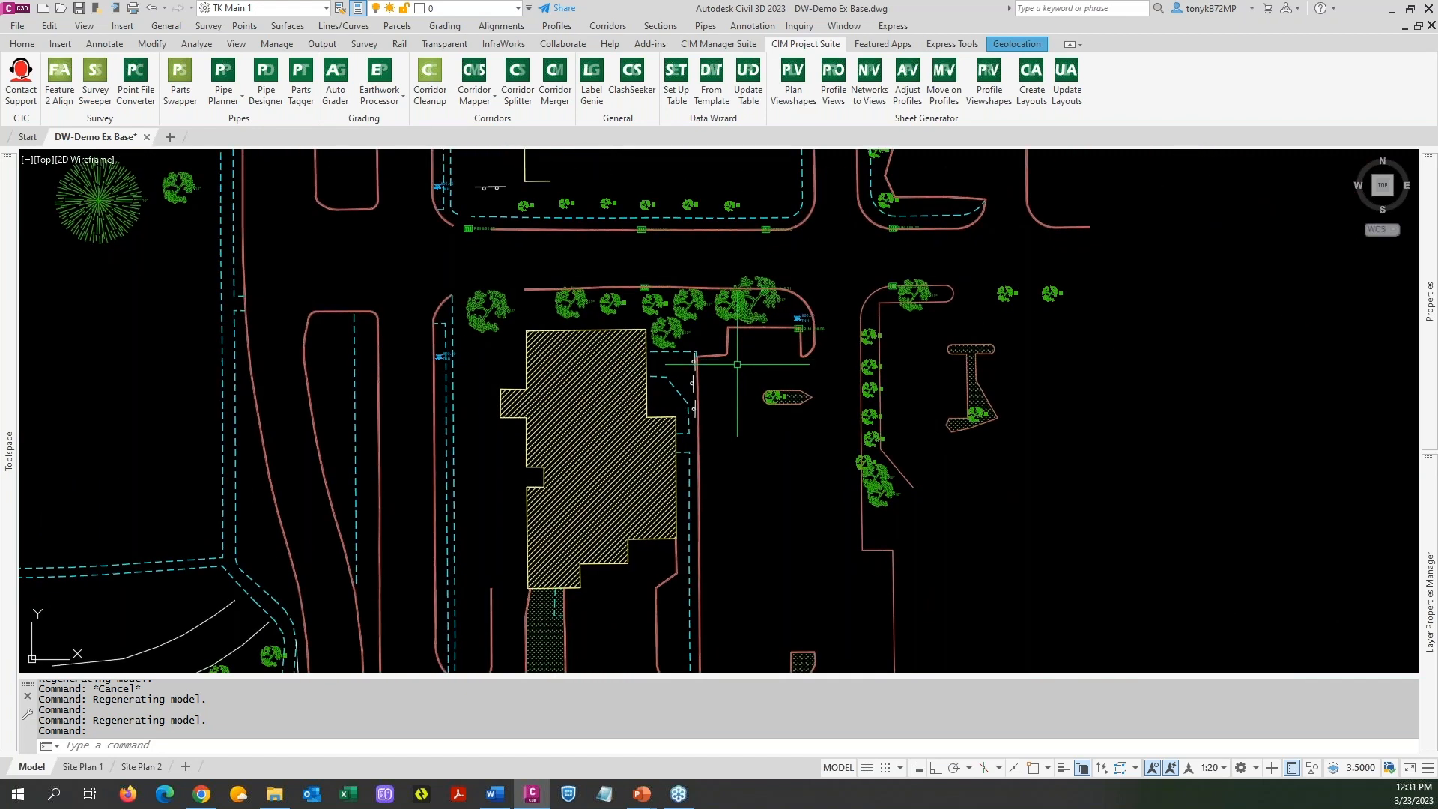
right_click(759, 447)
mouse_move(862, 474)
click(935, 478)
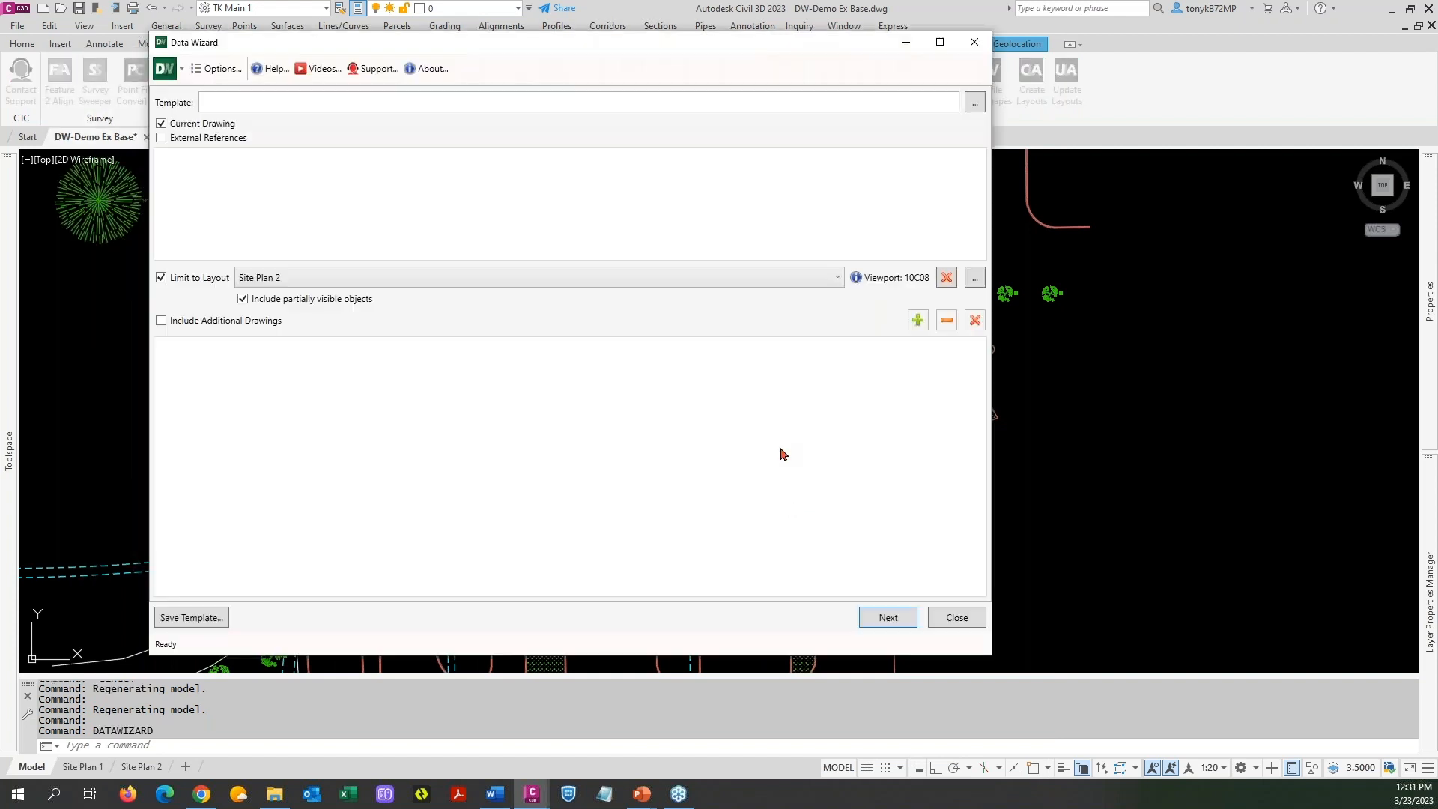
click(938, 622)
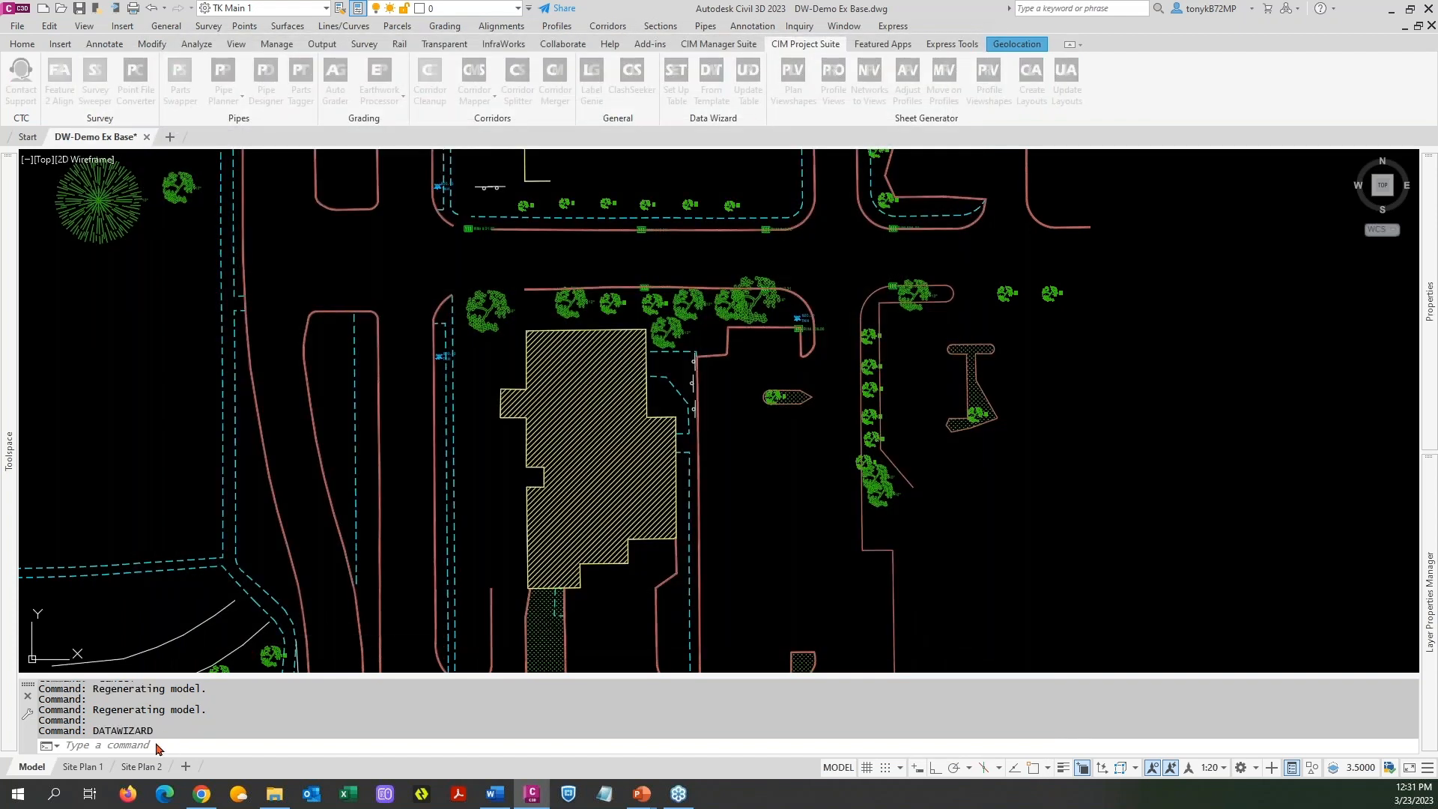
Switch to the Site Plan 1 sheet and inspect the entries of its Exist Conditions Legend
click(83, 767)
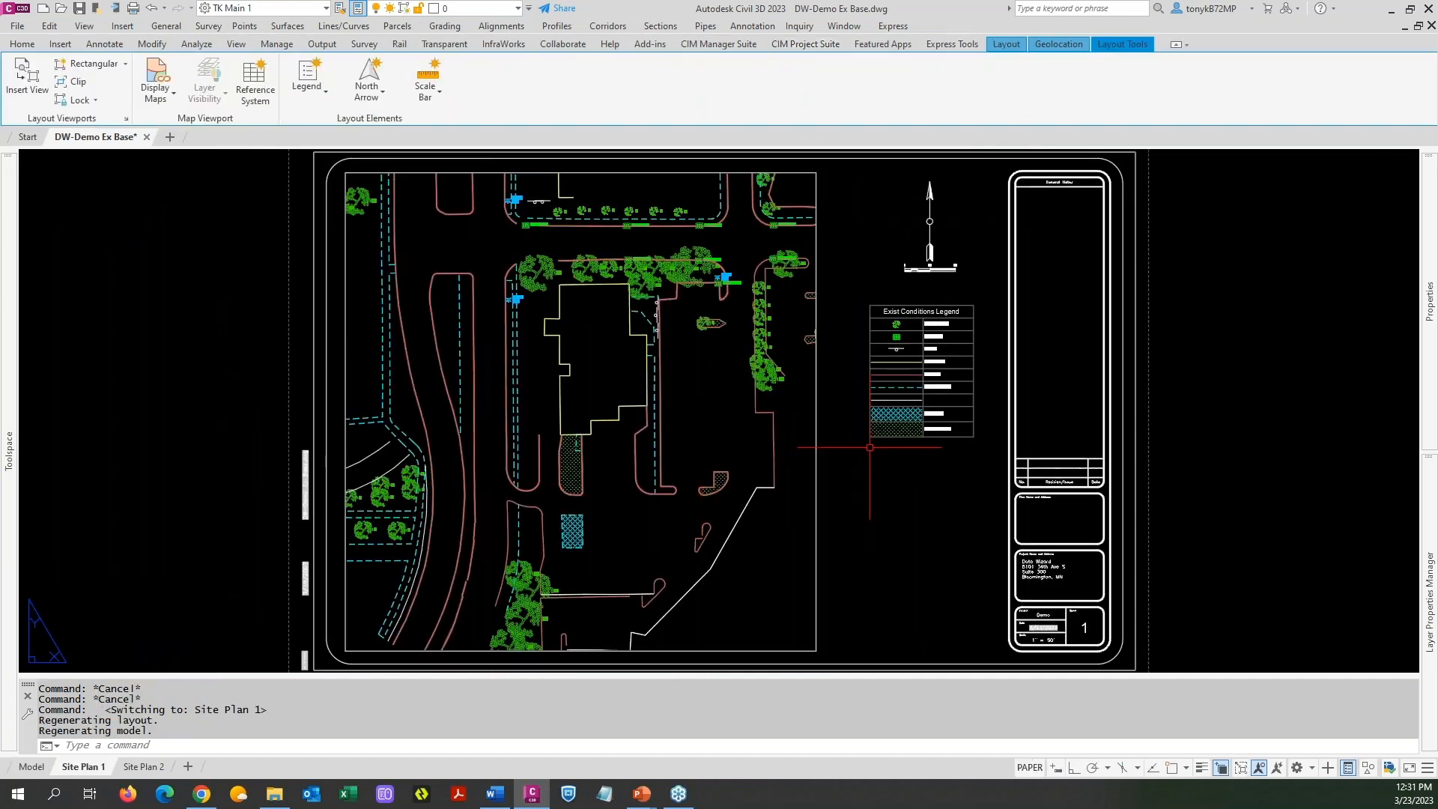
scroll(937, 322, up, 4)
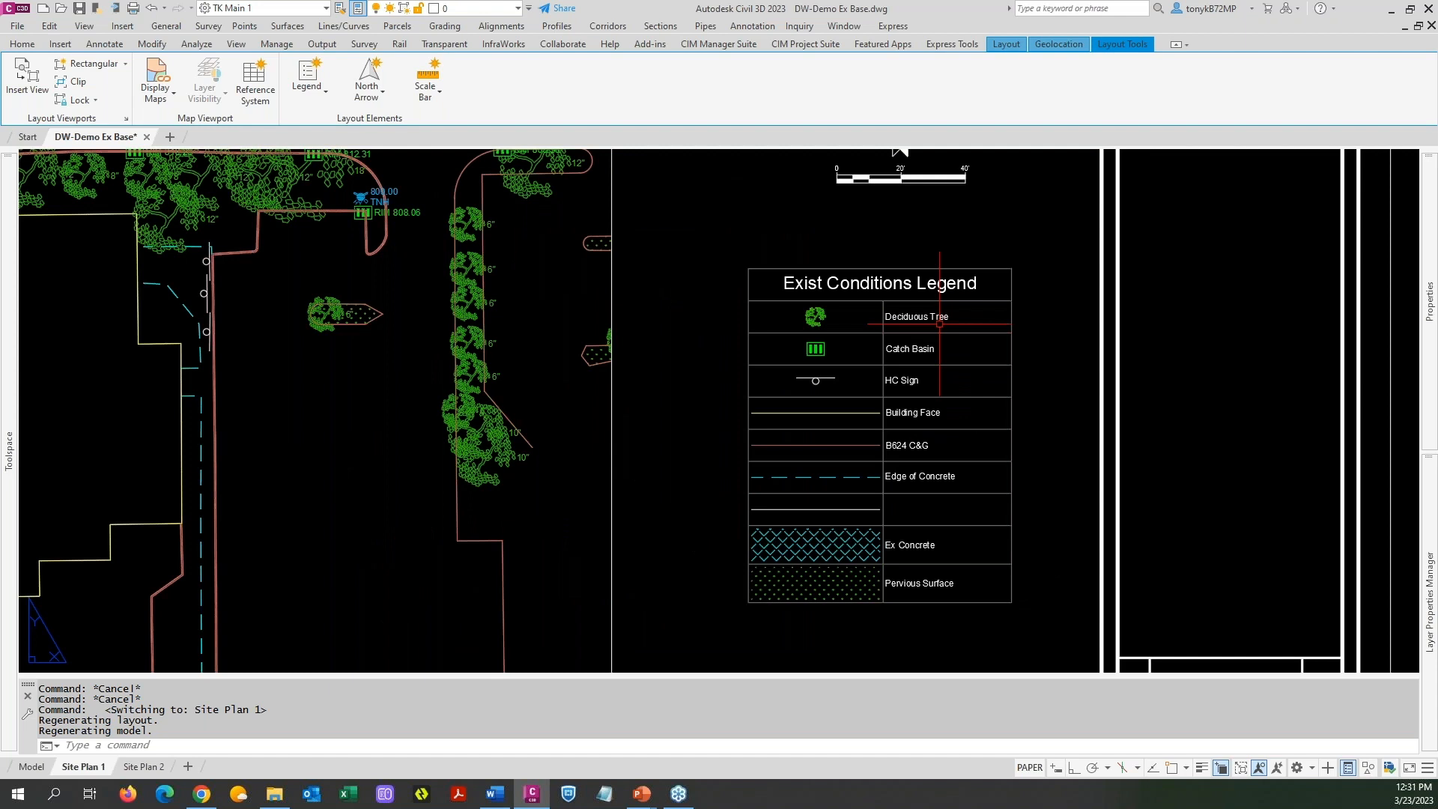
scroll(939, 324, down, 4)
middle_drag(813, 481, 726, 504)
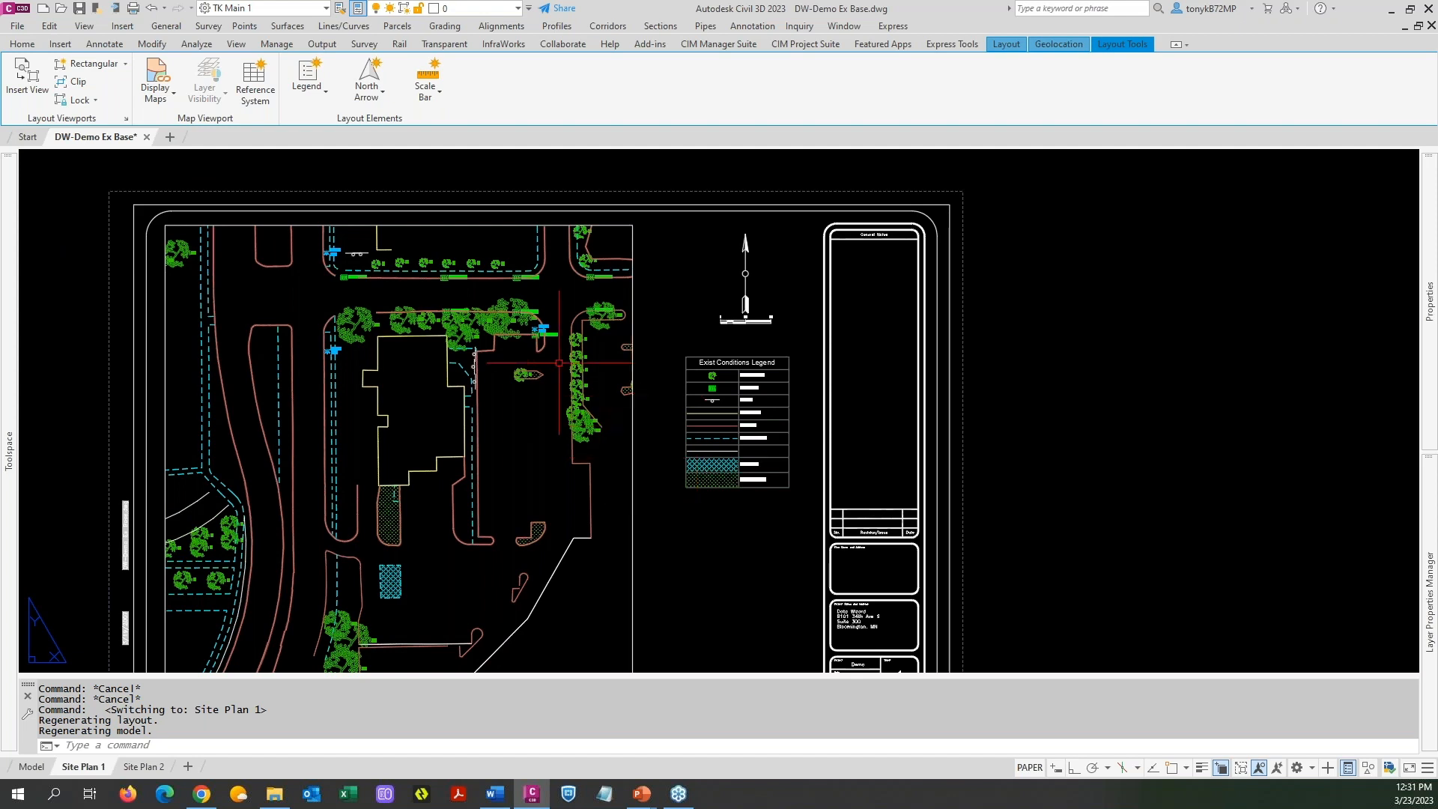
Run Data Wizard with the existing source settings, review the Survey Points filters without changing them, and continue to the custom descriptions
right_click(666, 310)
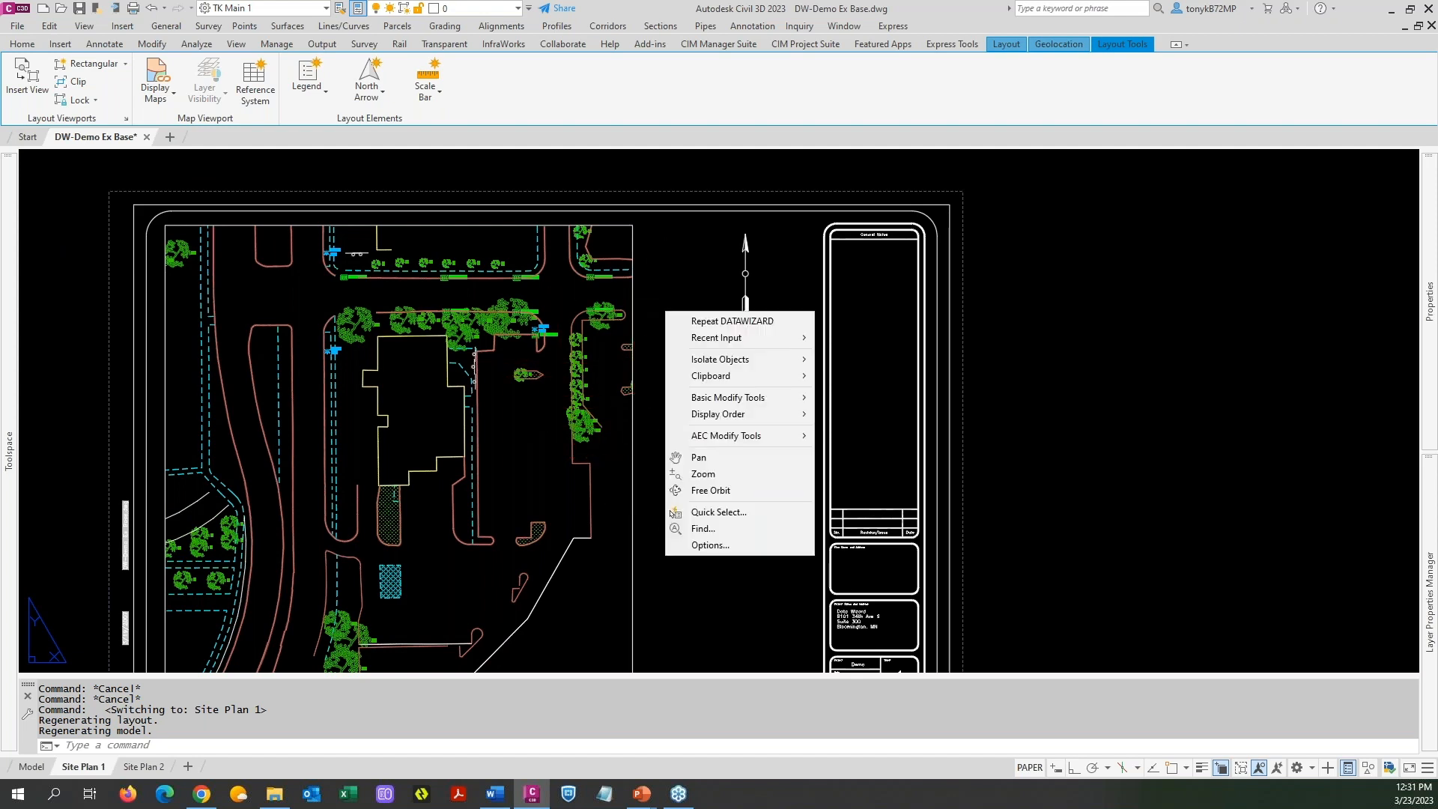
click(702, 322)
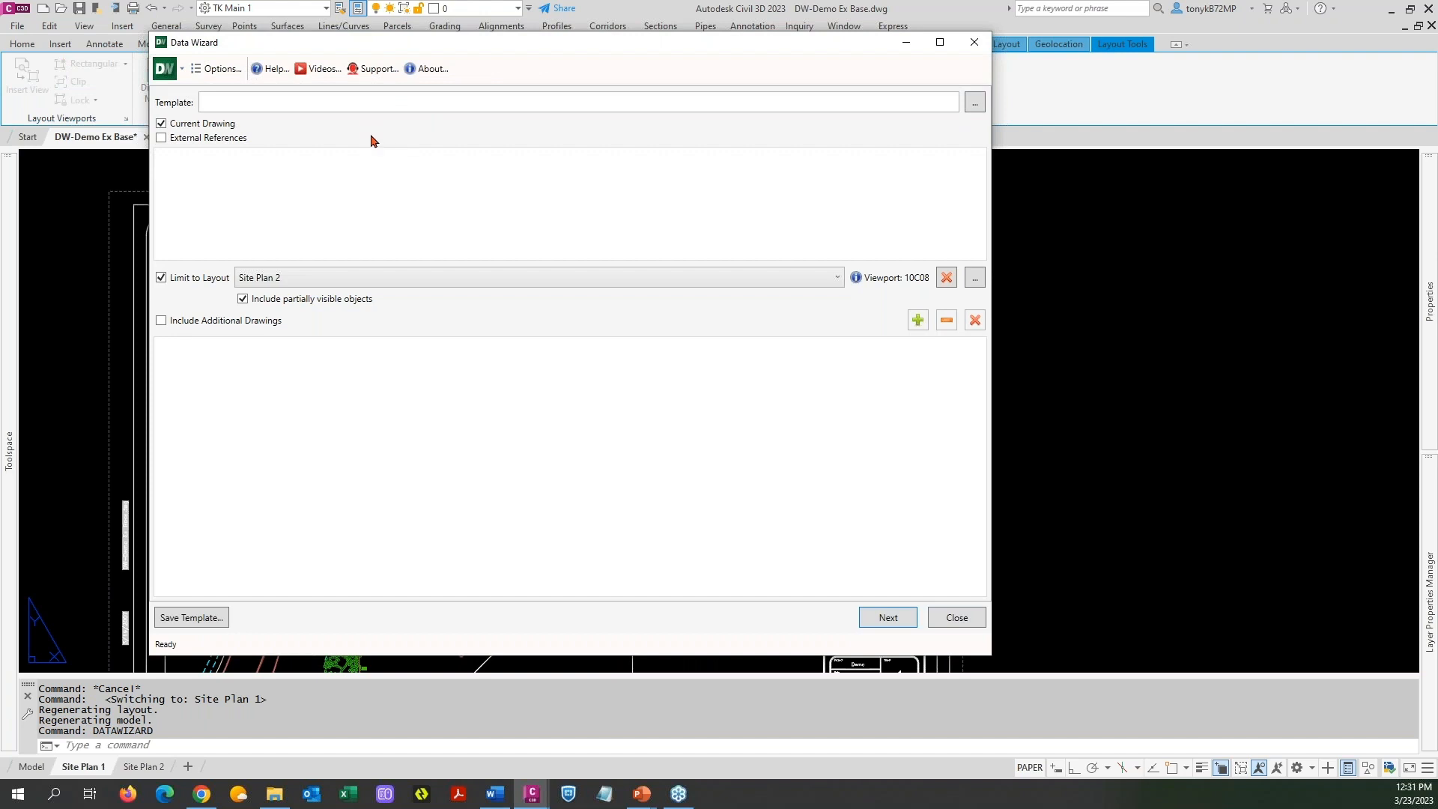
click(889, 618)
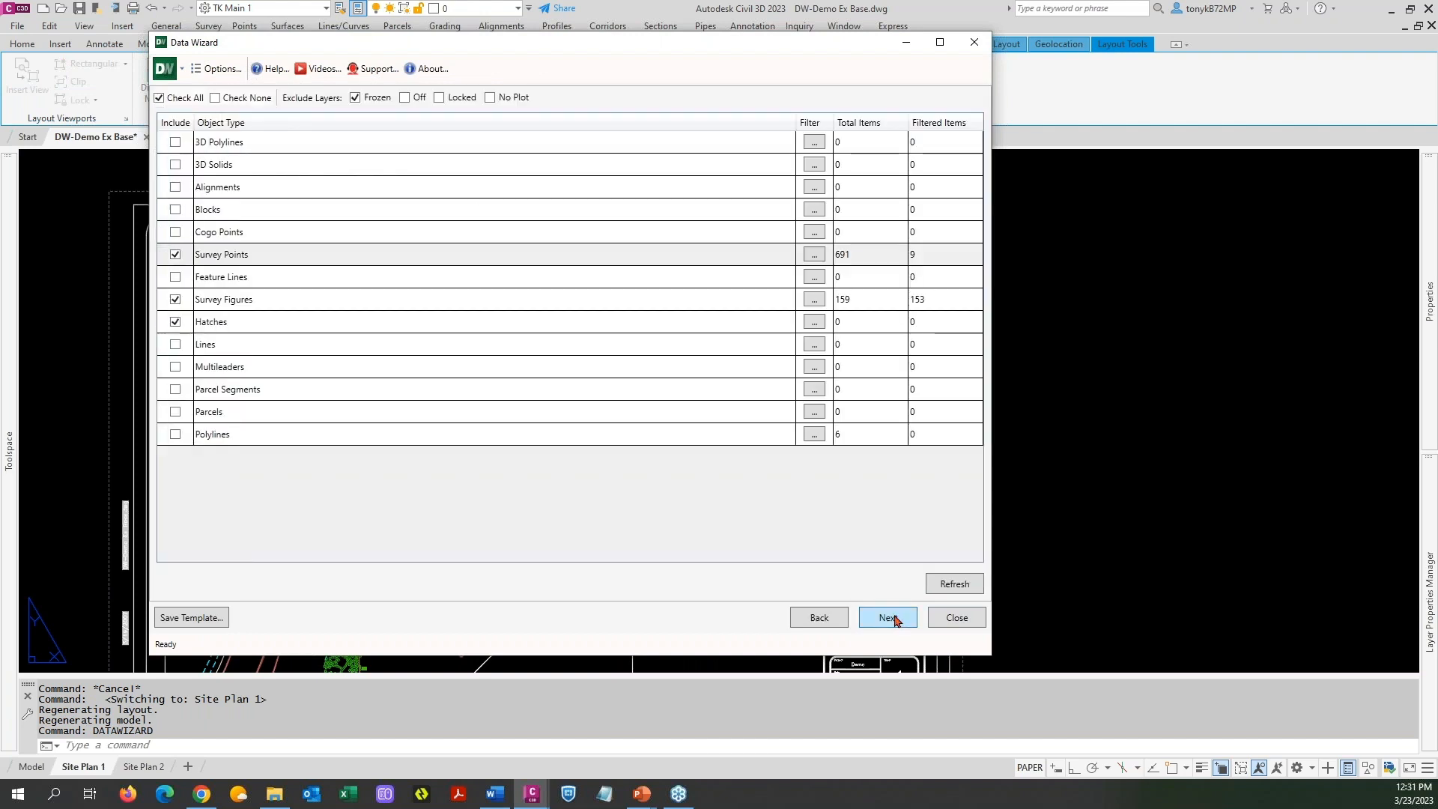
click(813, 255)
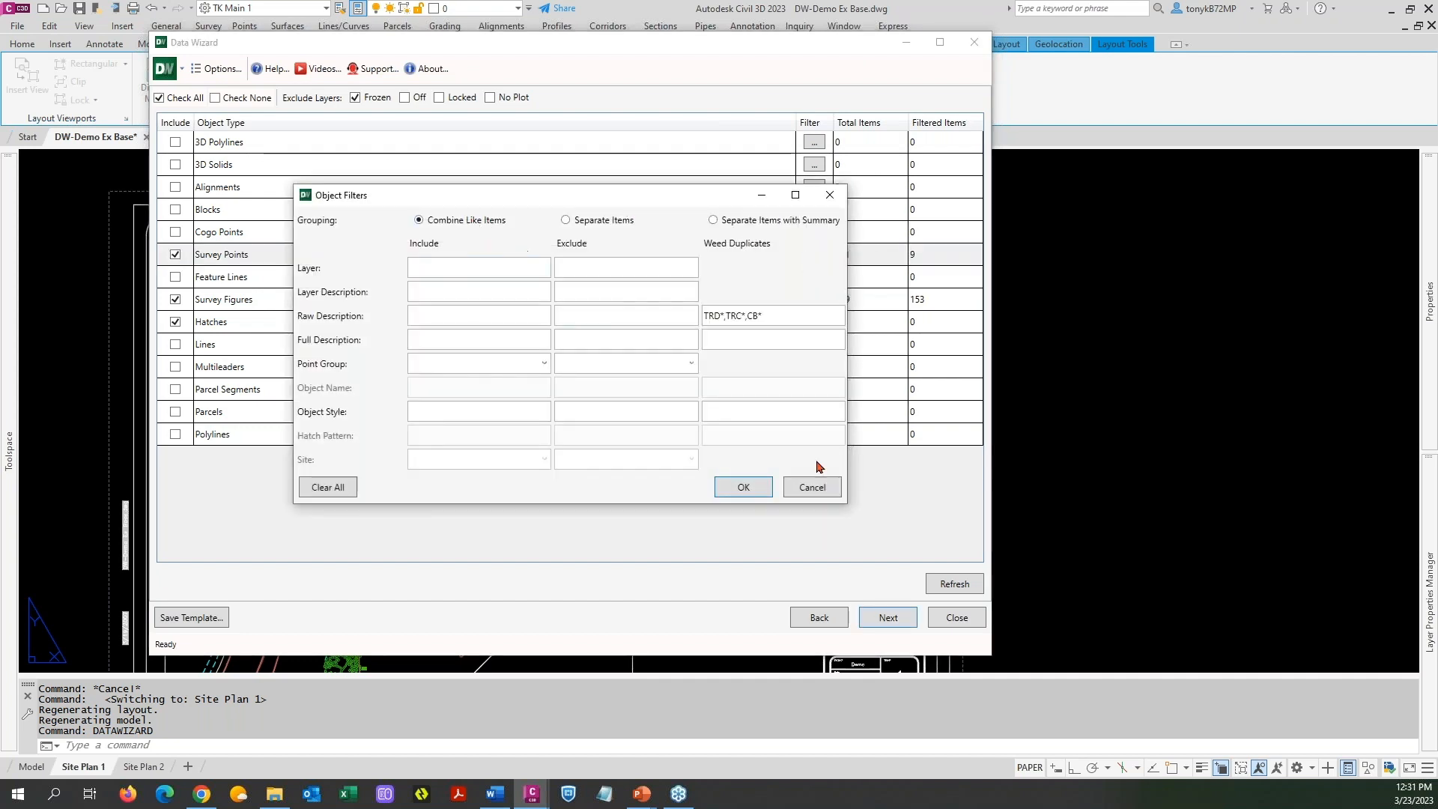
click(814, 489)
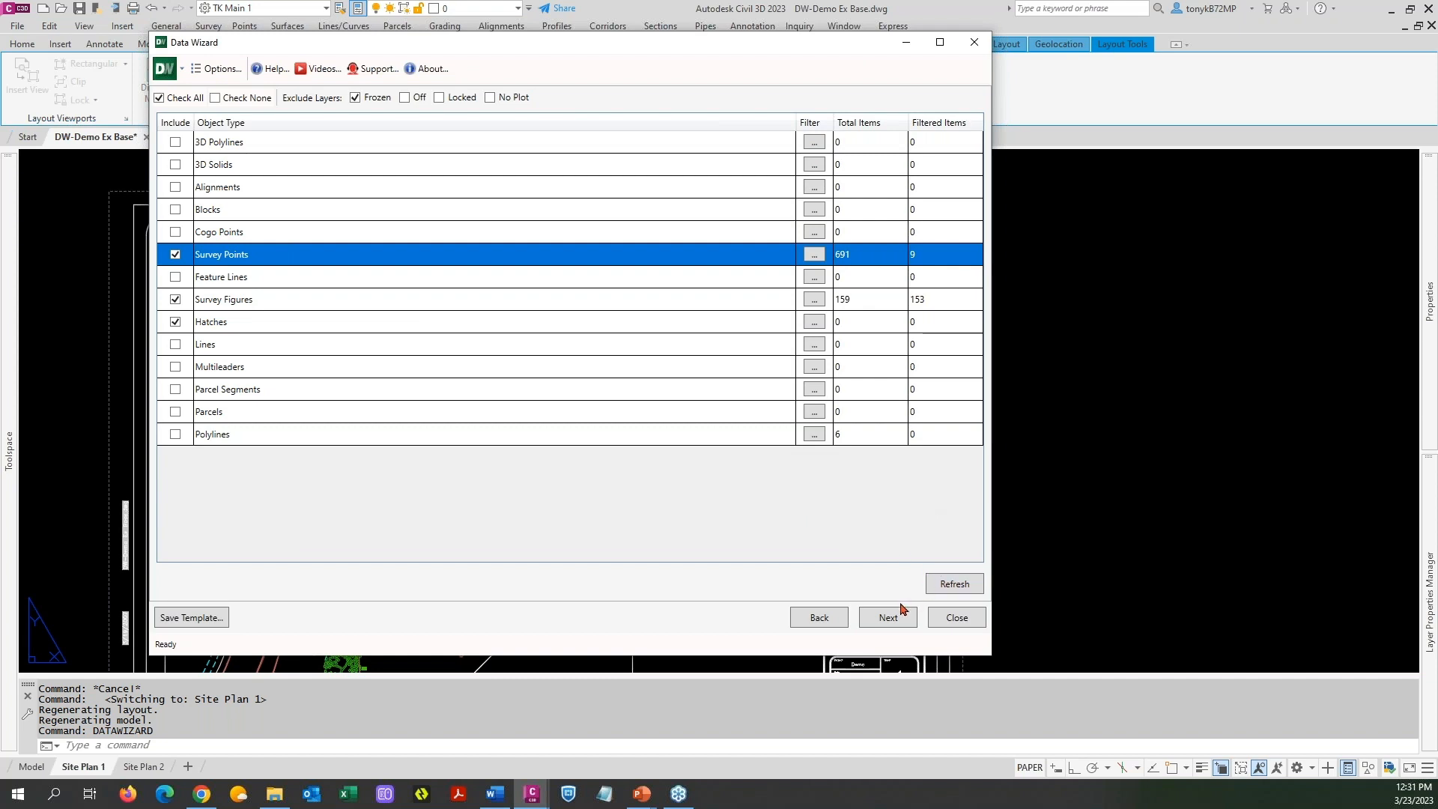
click(886, 619)
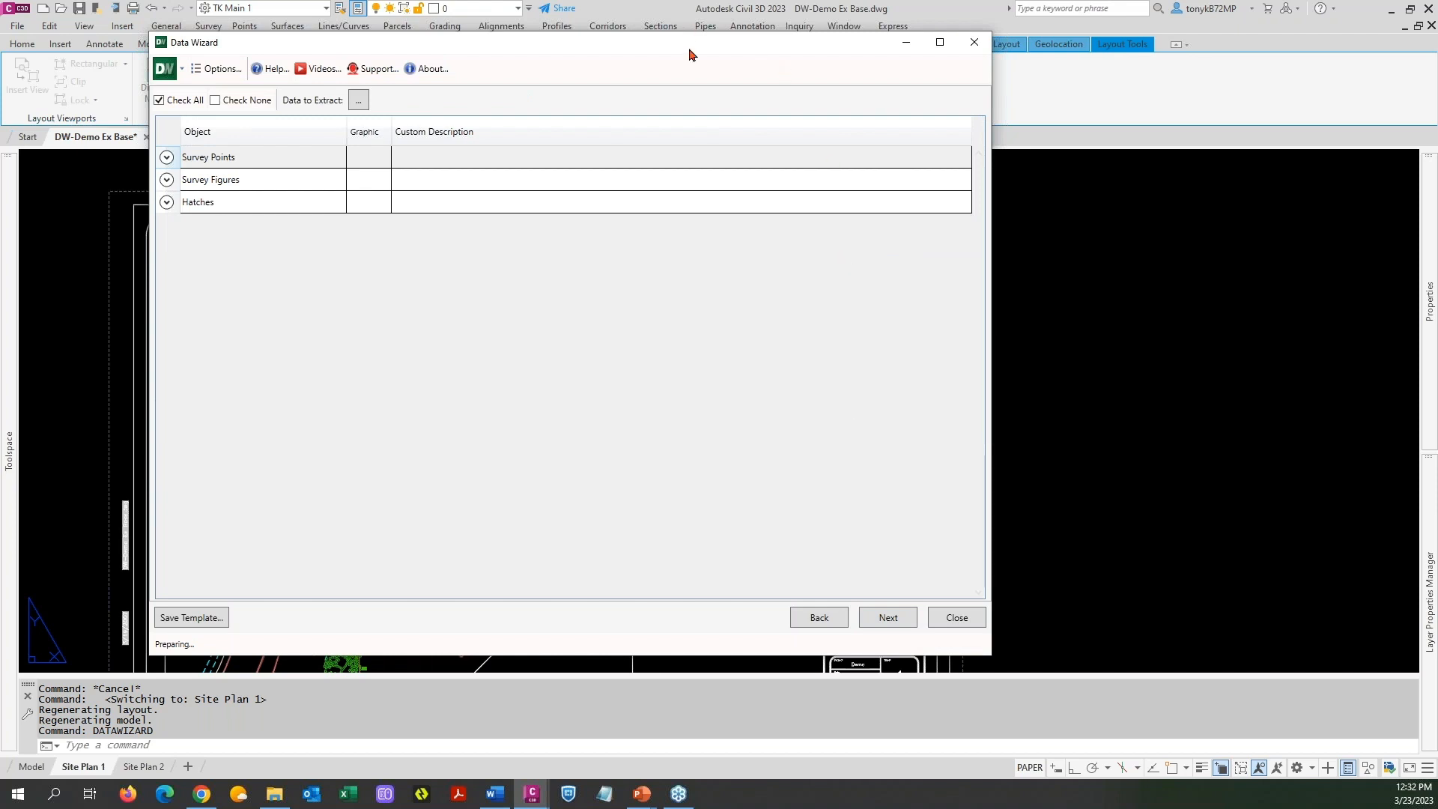
Return to the Data Wizard source settings and limit the extraction to the Site Plan 1 layout, selecting its site plan viewport
drag(690, 45, 806, 74)
click(913, 653)
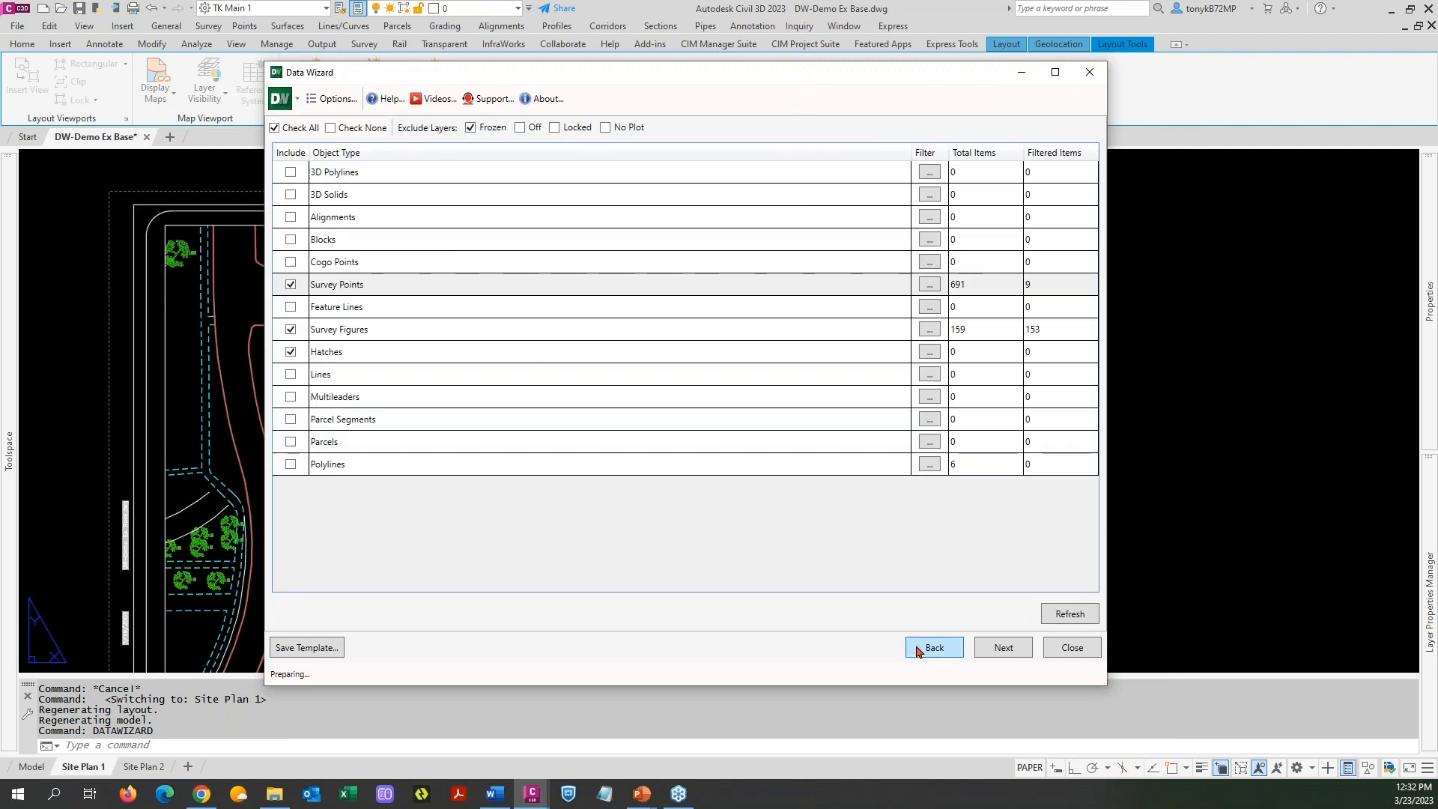
click(917, 648)
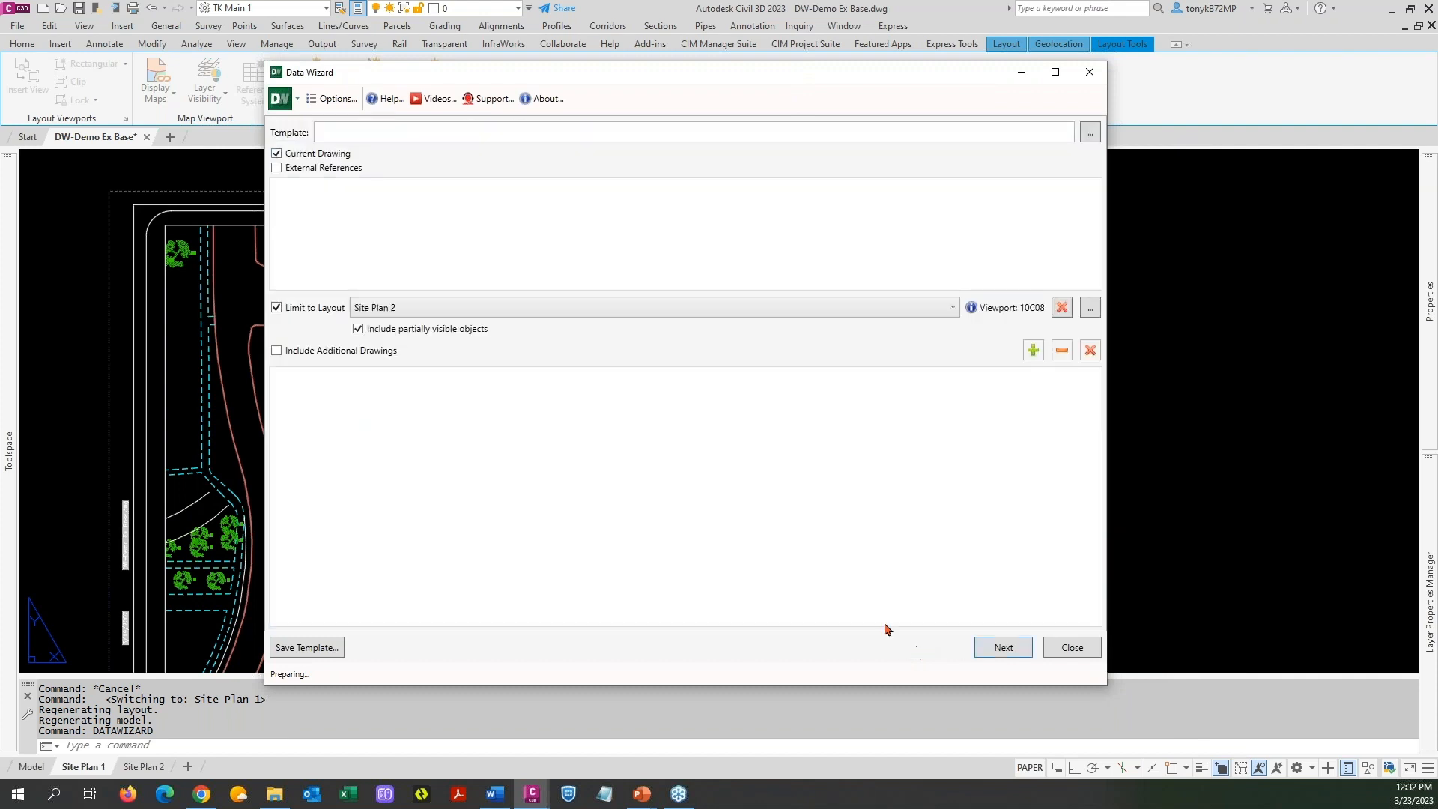
click(736, 313)
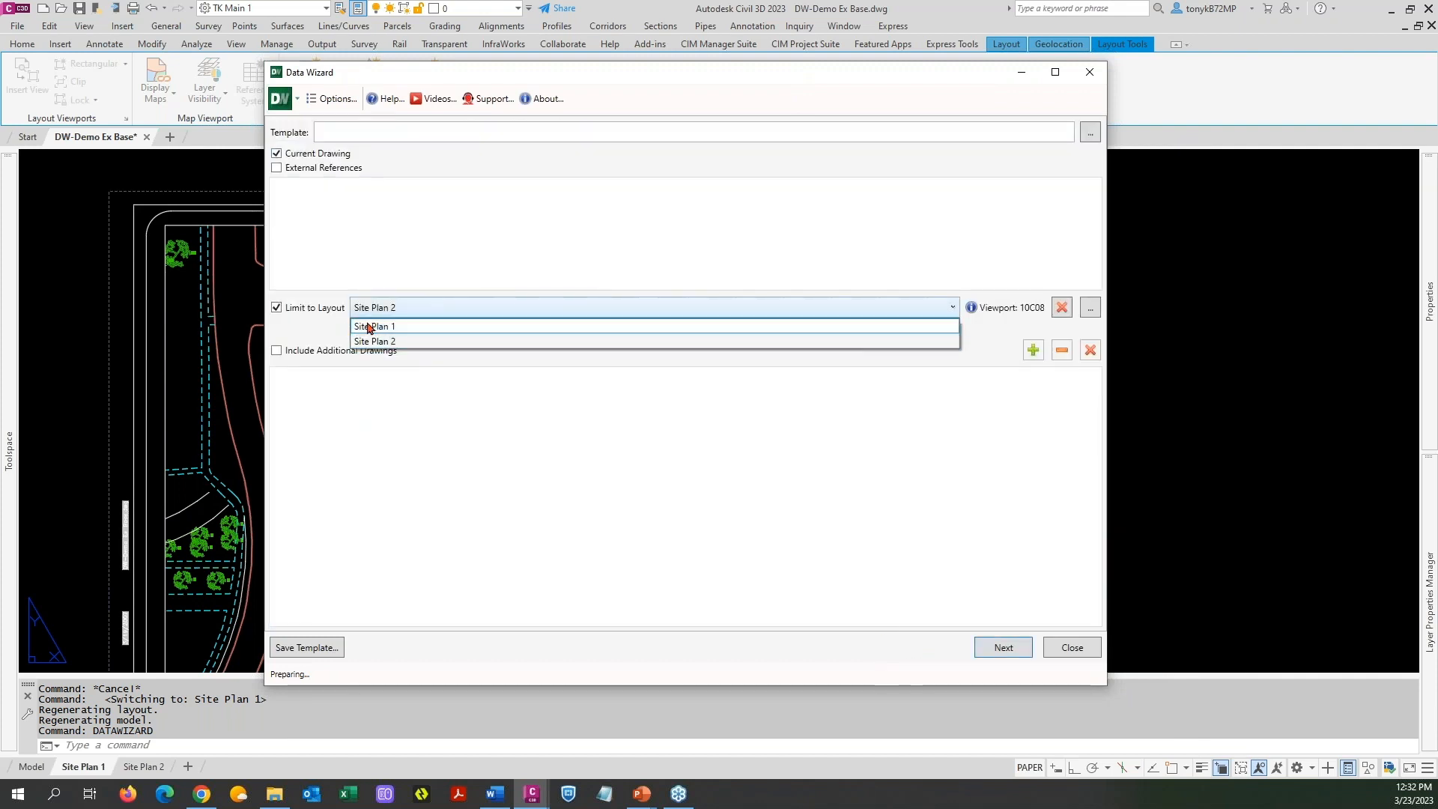
click(374, 325)
click(1091, 307)
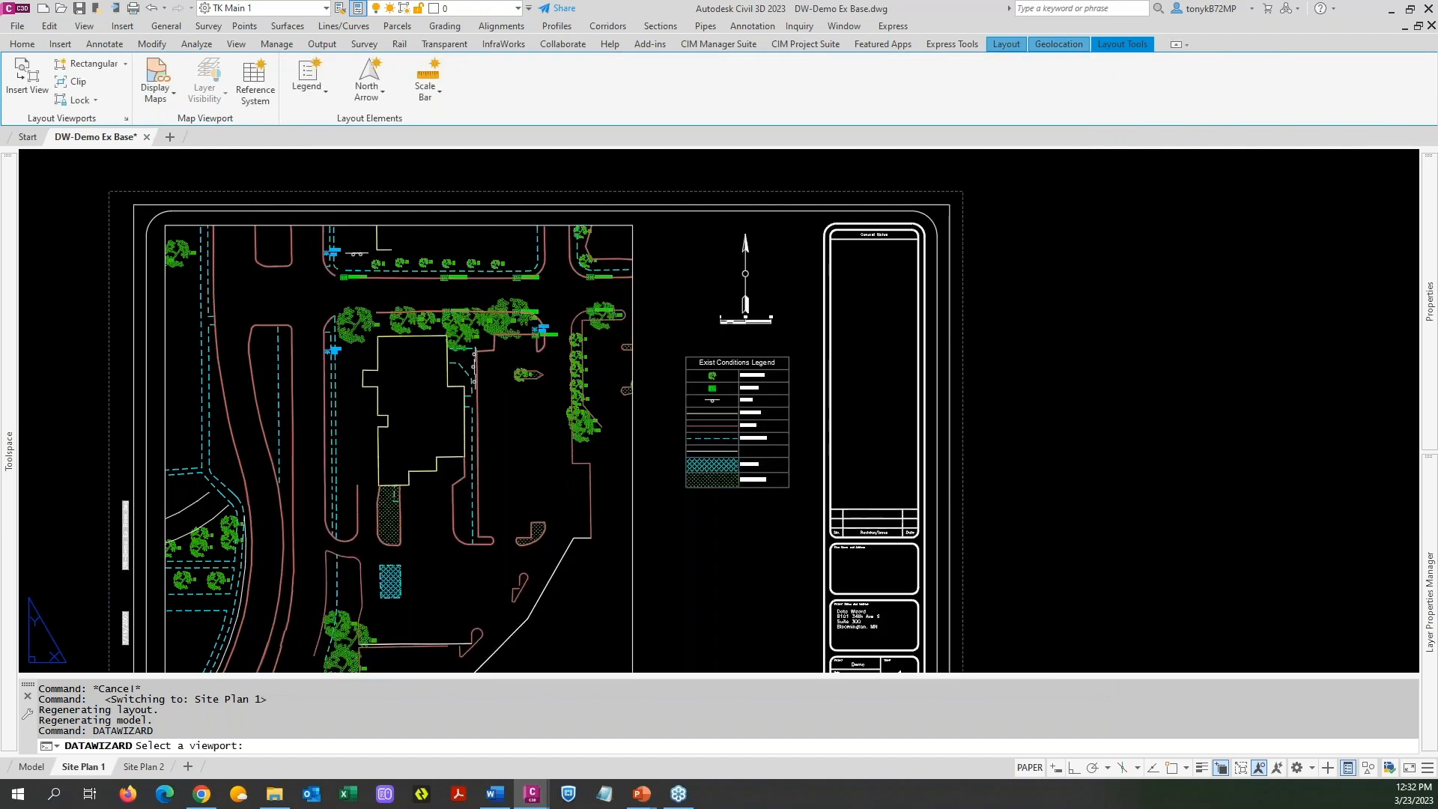
click(633, 332)
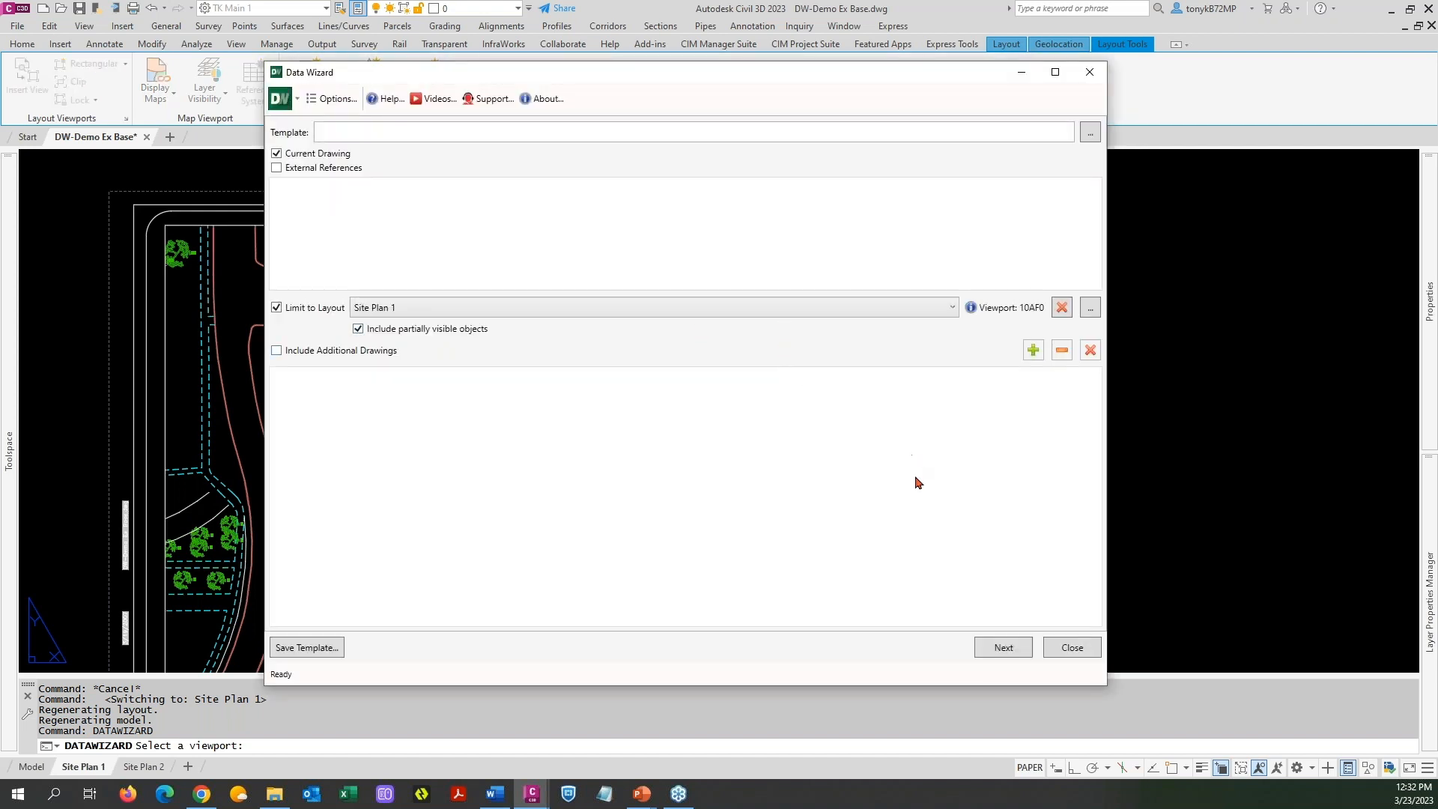
Keep the remaining Data Wizard settings, check the Survey Points entries, and place the generated legend table directly below the existing Site Plan 1 legend
click(1002, 648)
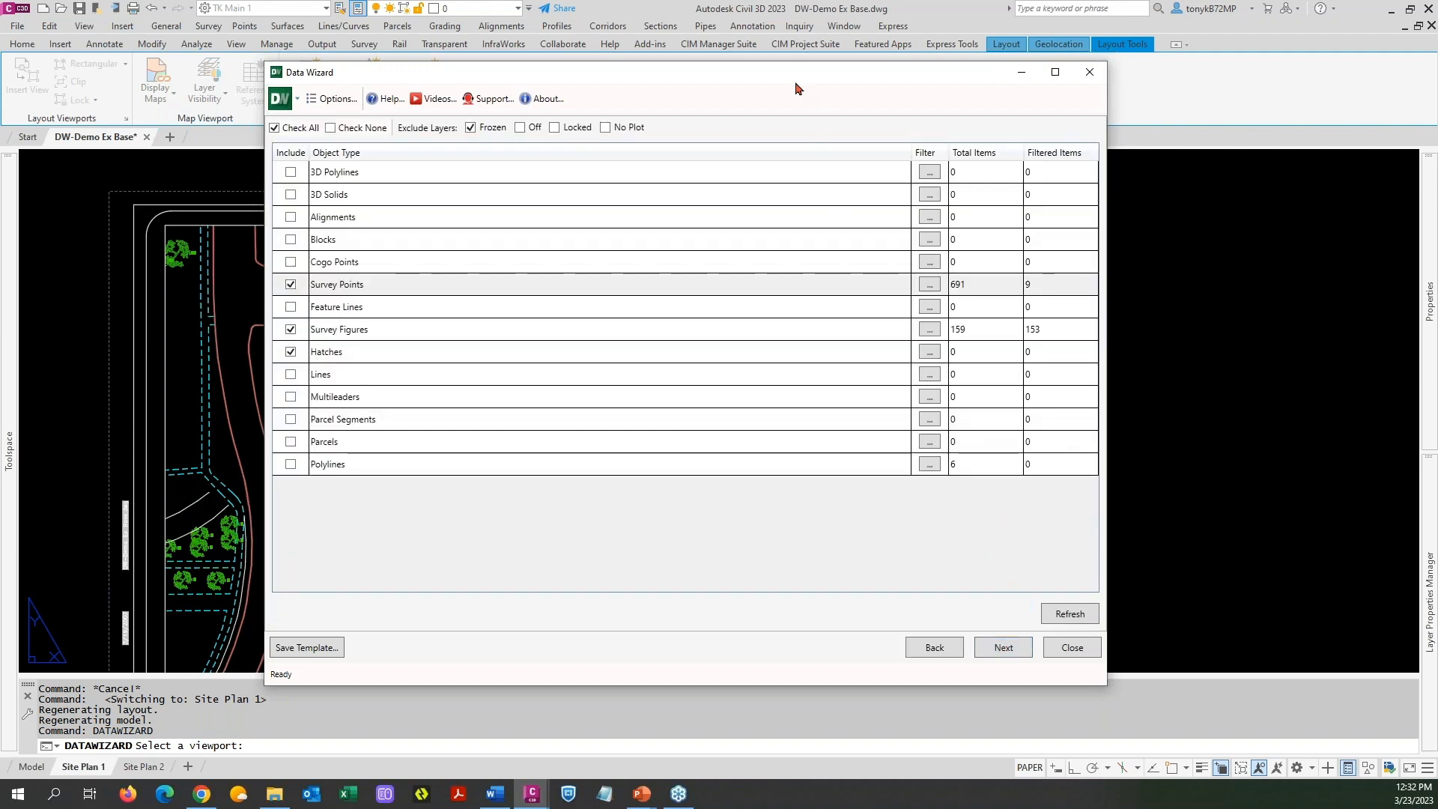
mouse_move(789, 71)
mouse_down()
mouse_move(853, 132)
mouse_move(806, 61)
mouse_up()
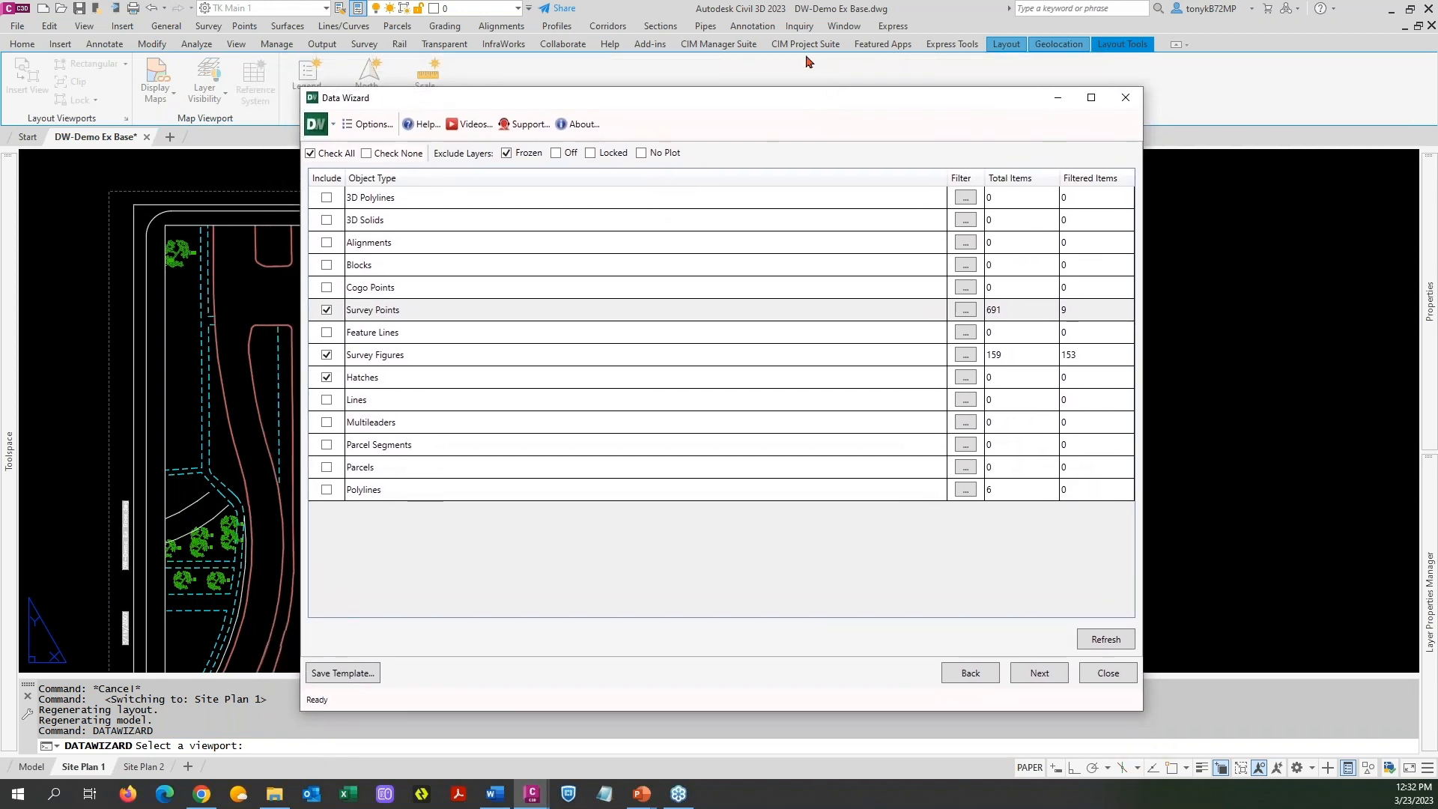
click(1043, 674)
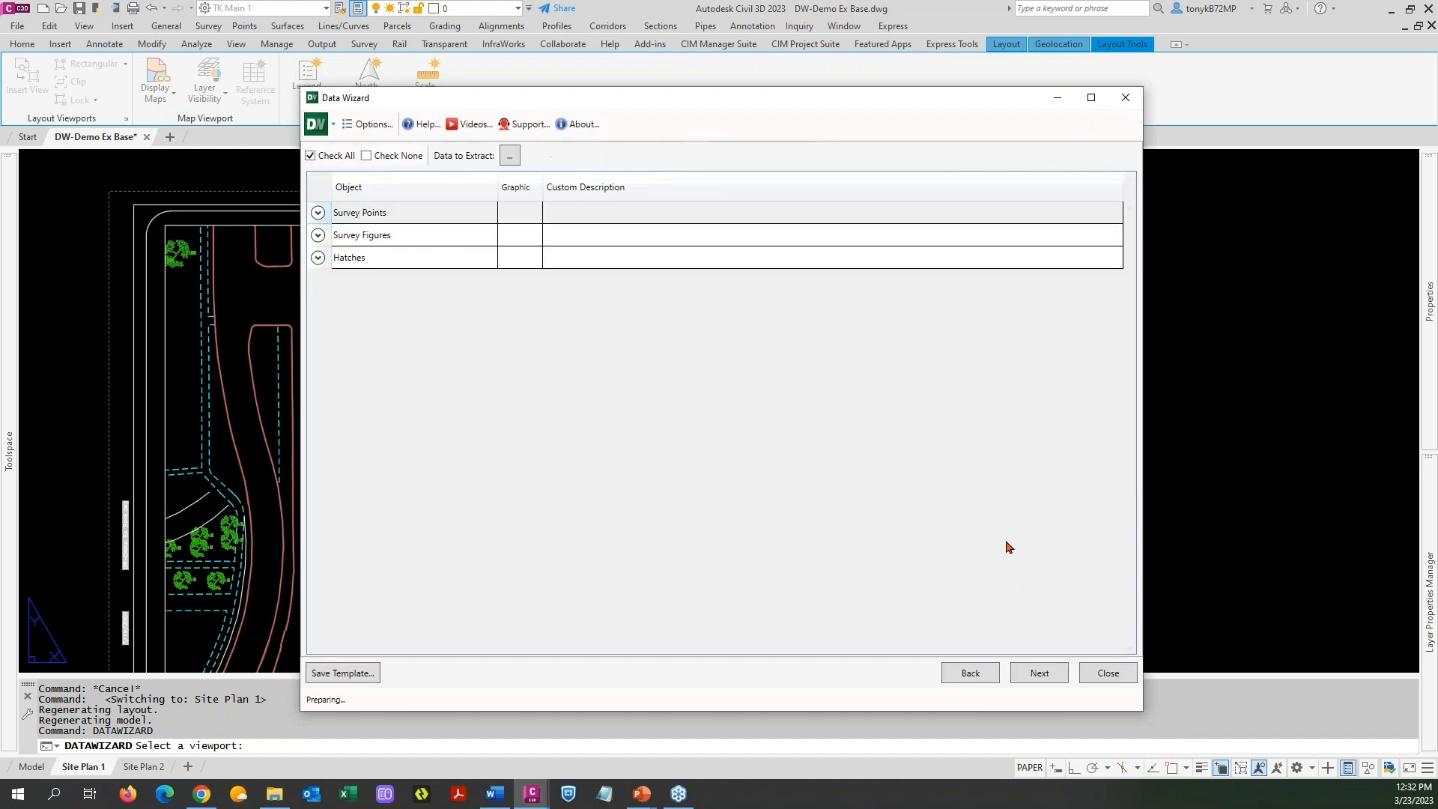
click(1039, 674)
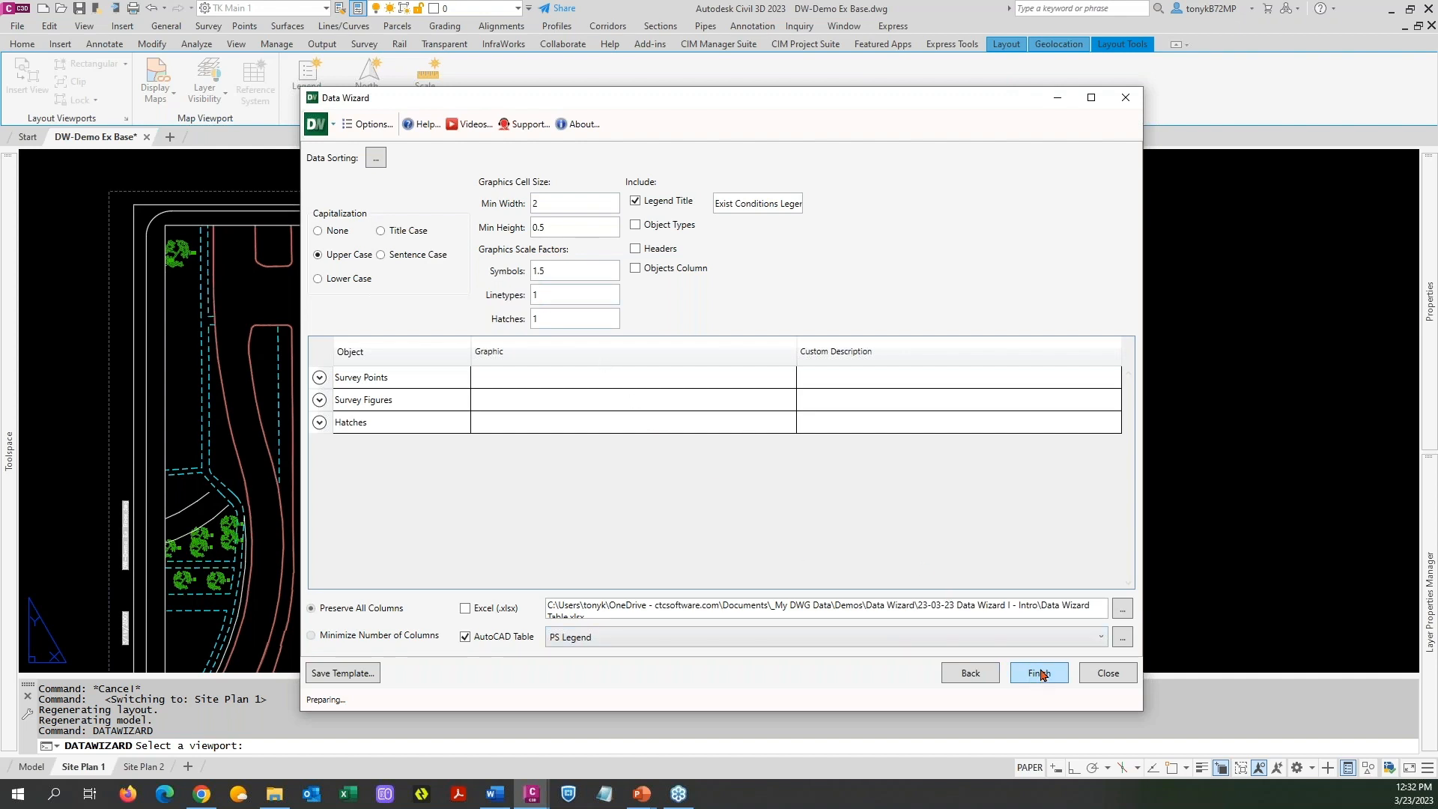
click(319, 378)
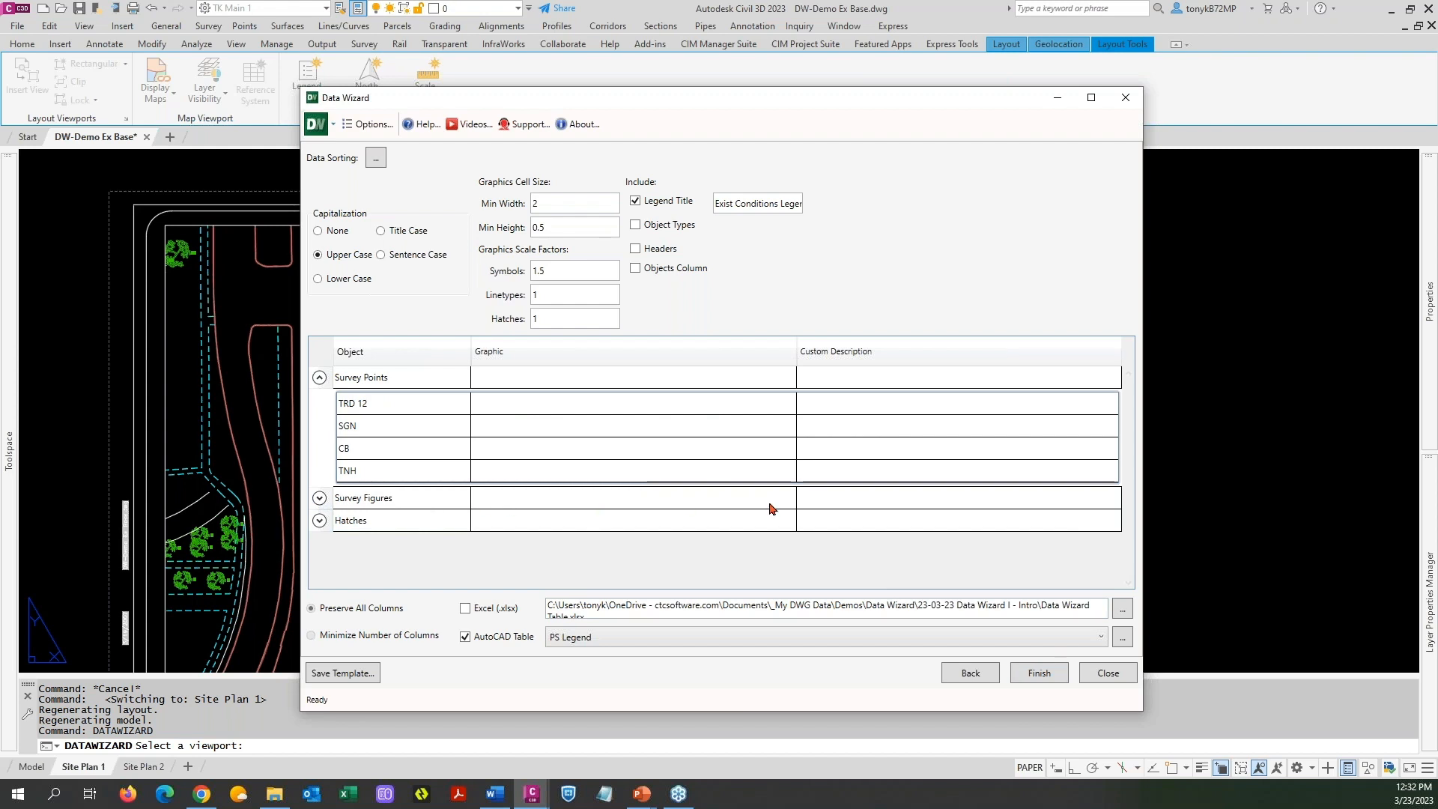
click(1030, 674)
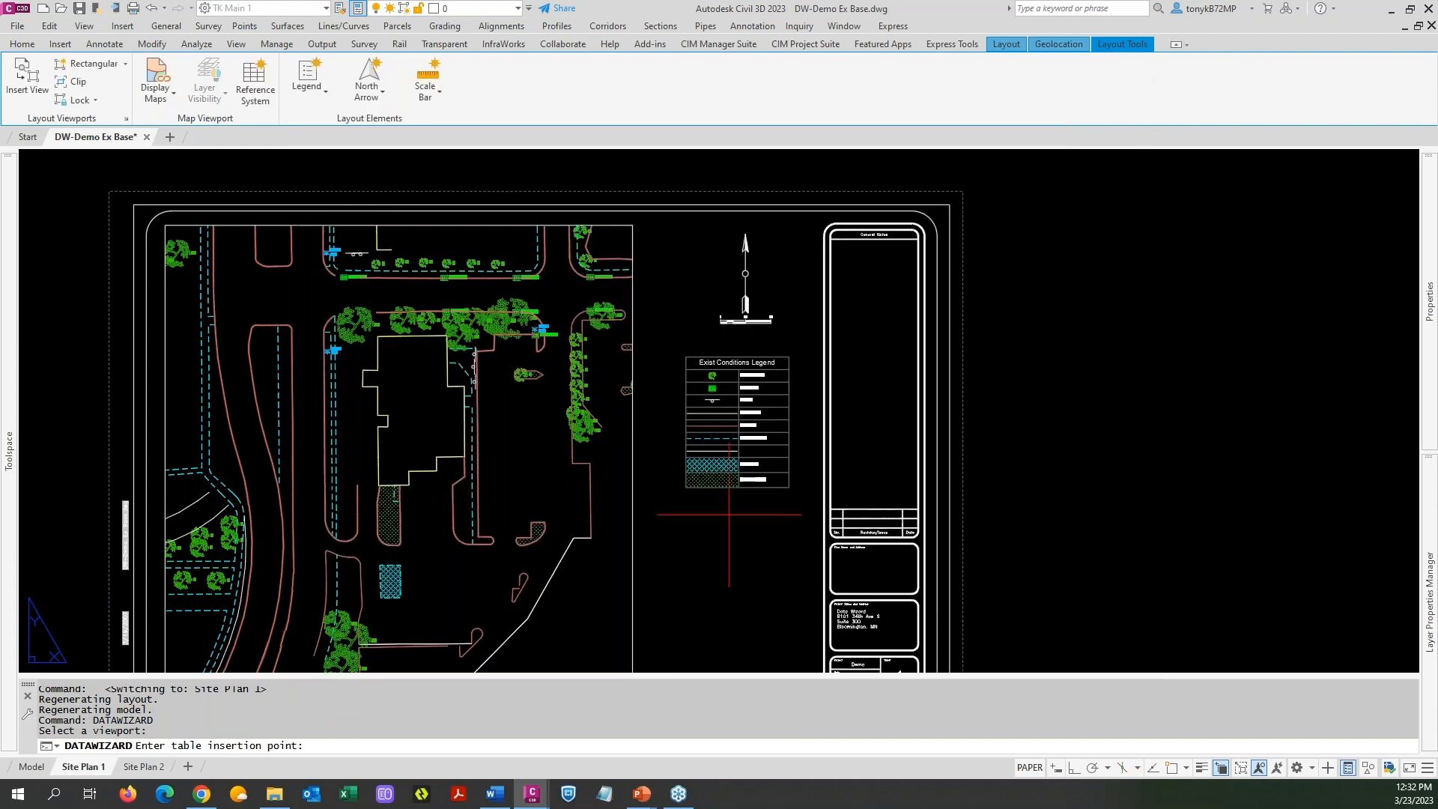
click(685, 512)
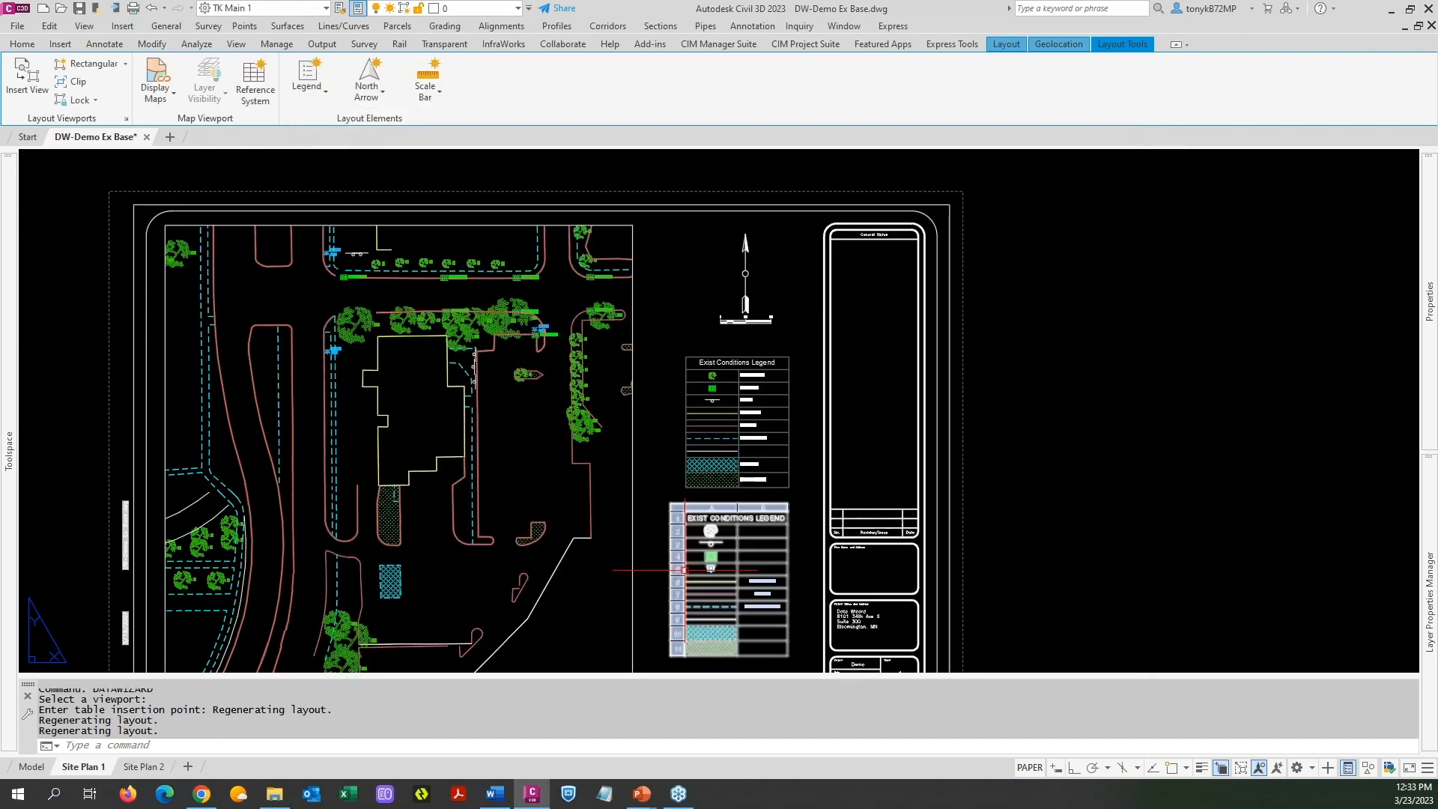
Examine the new Exist Conditions Legend on Site Plan 1 and compare its symbols and descriptions with the existing legend above
scroll(684, 569, up, 2)
middle_drag(819, 553, 755, 444)
click(723, 450)
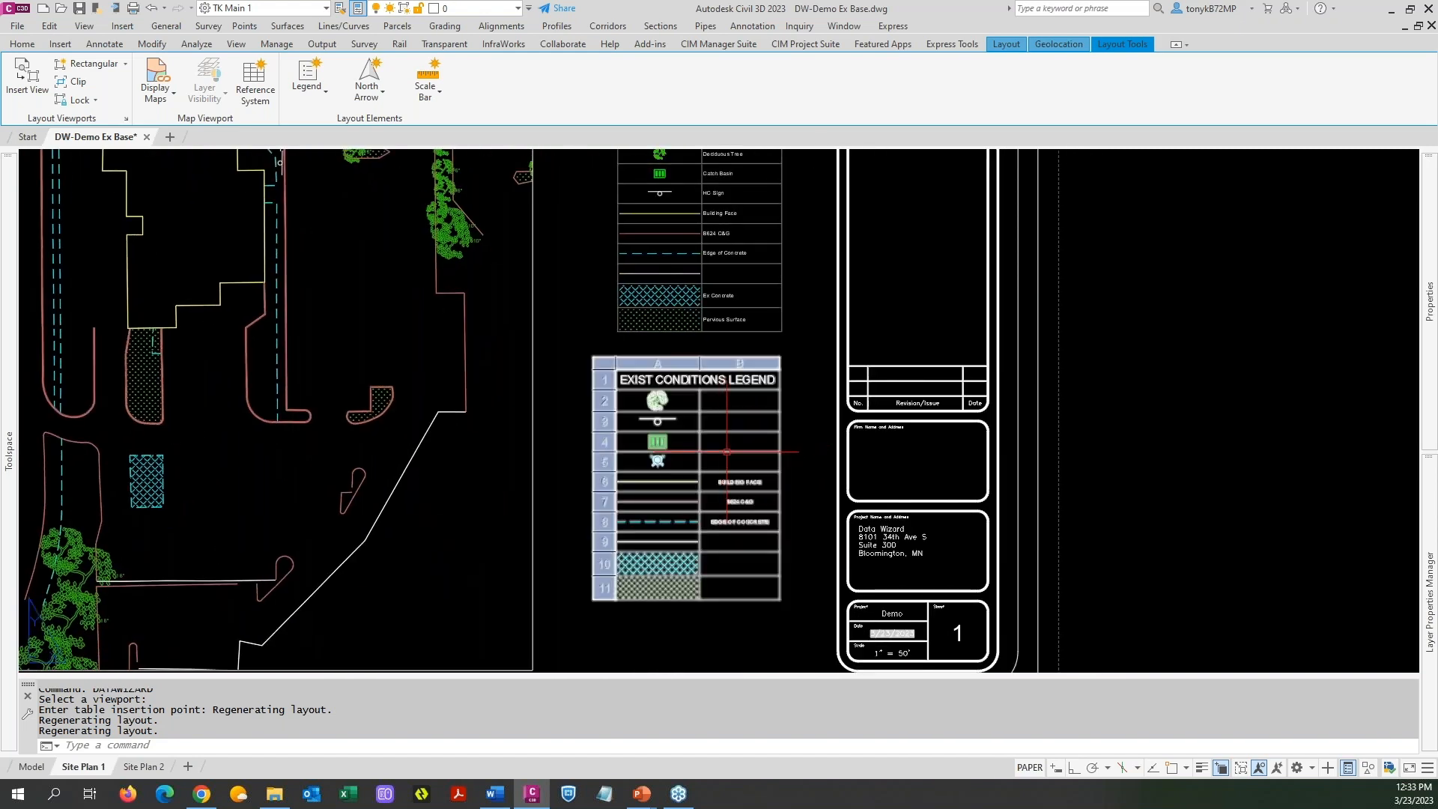
key(Escape)
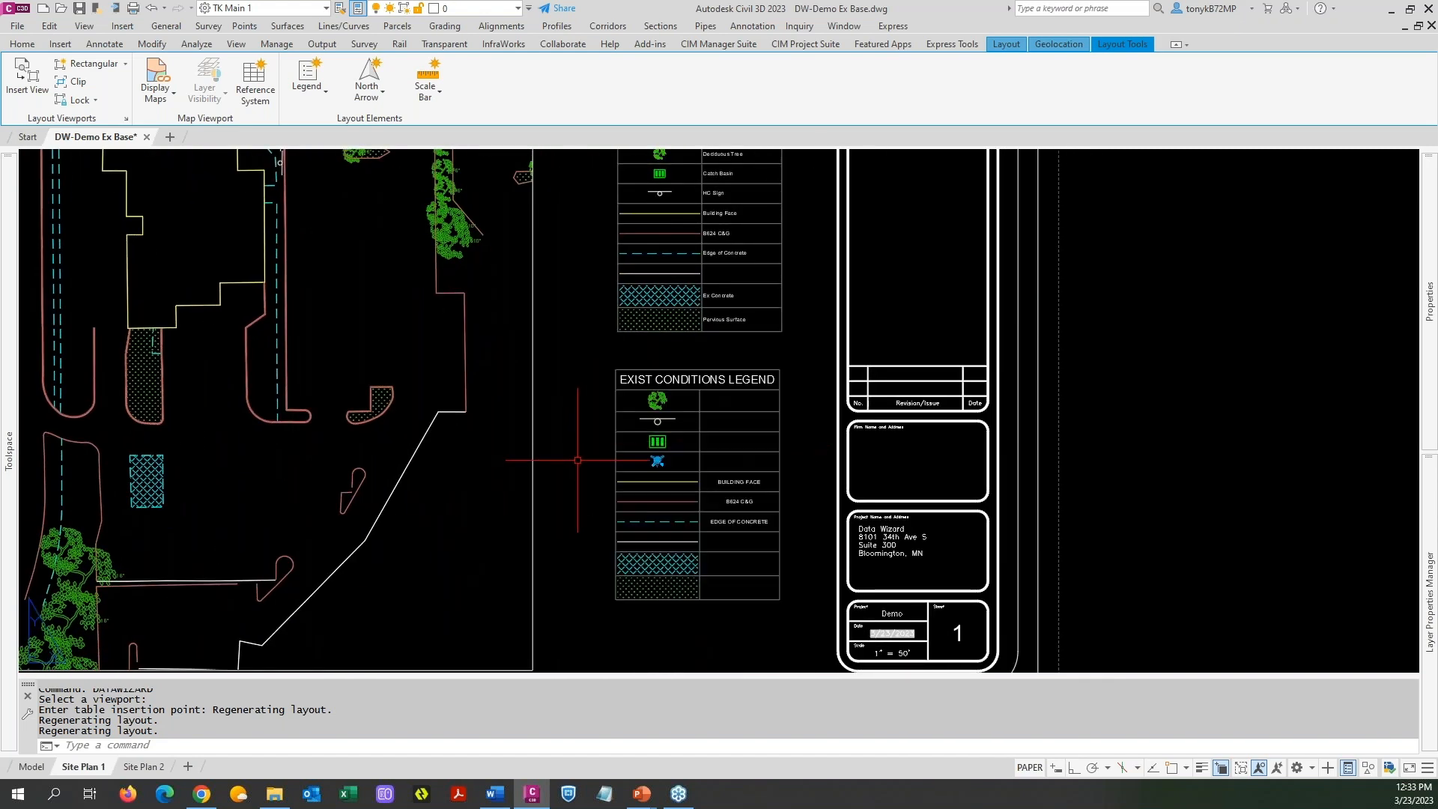
middle_drag(600, 411, 594, 478)
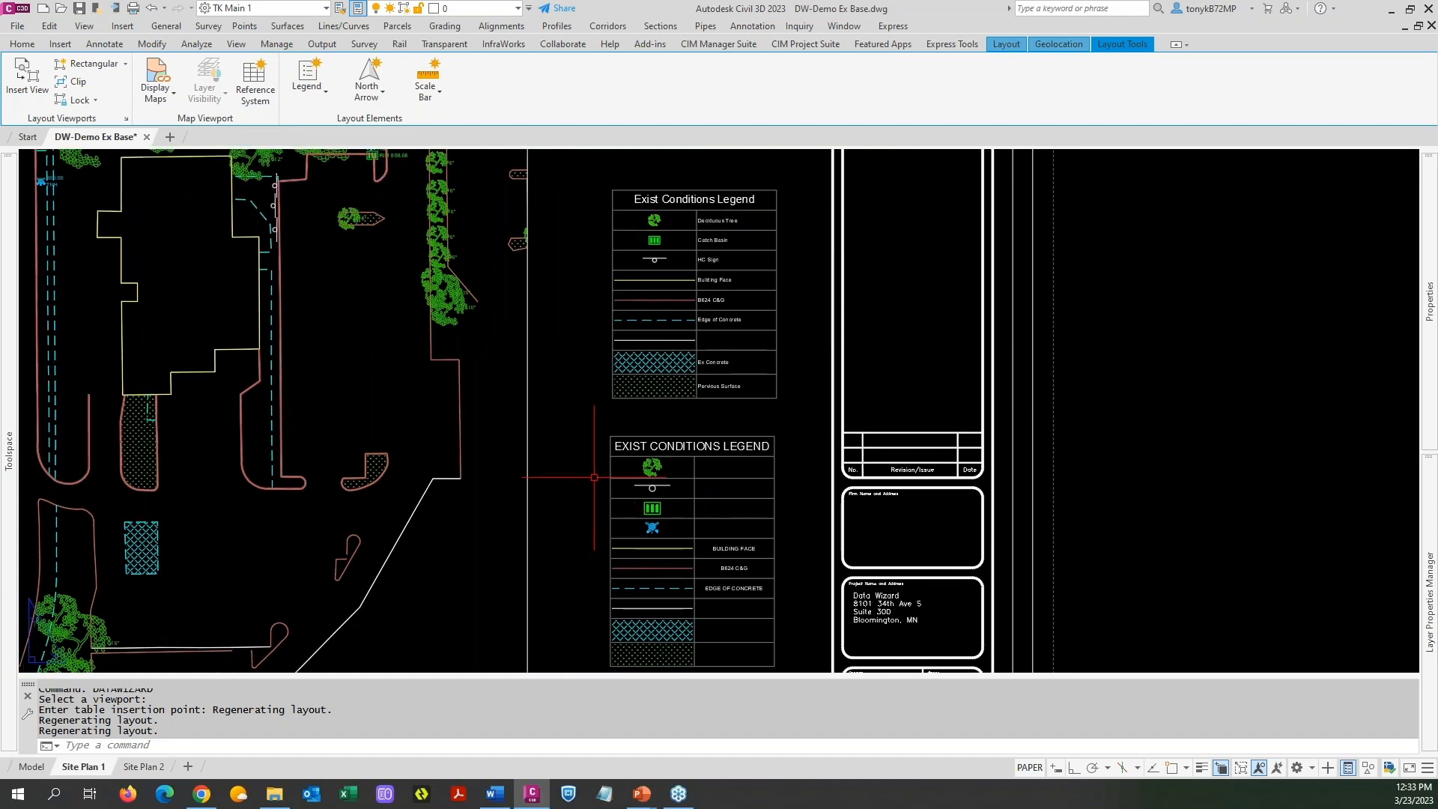
click(613, 446)
key(Escape)
click(622, 592)
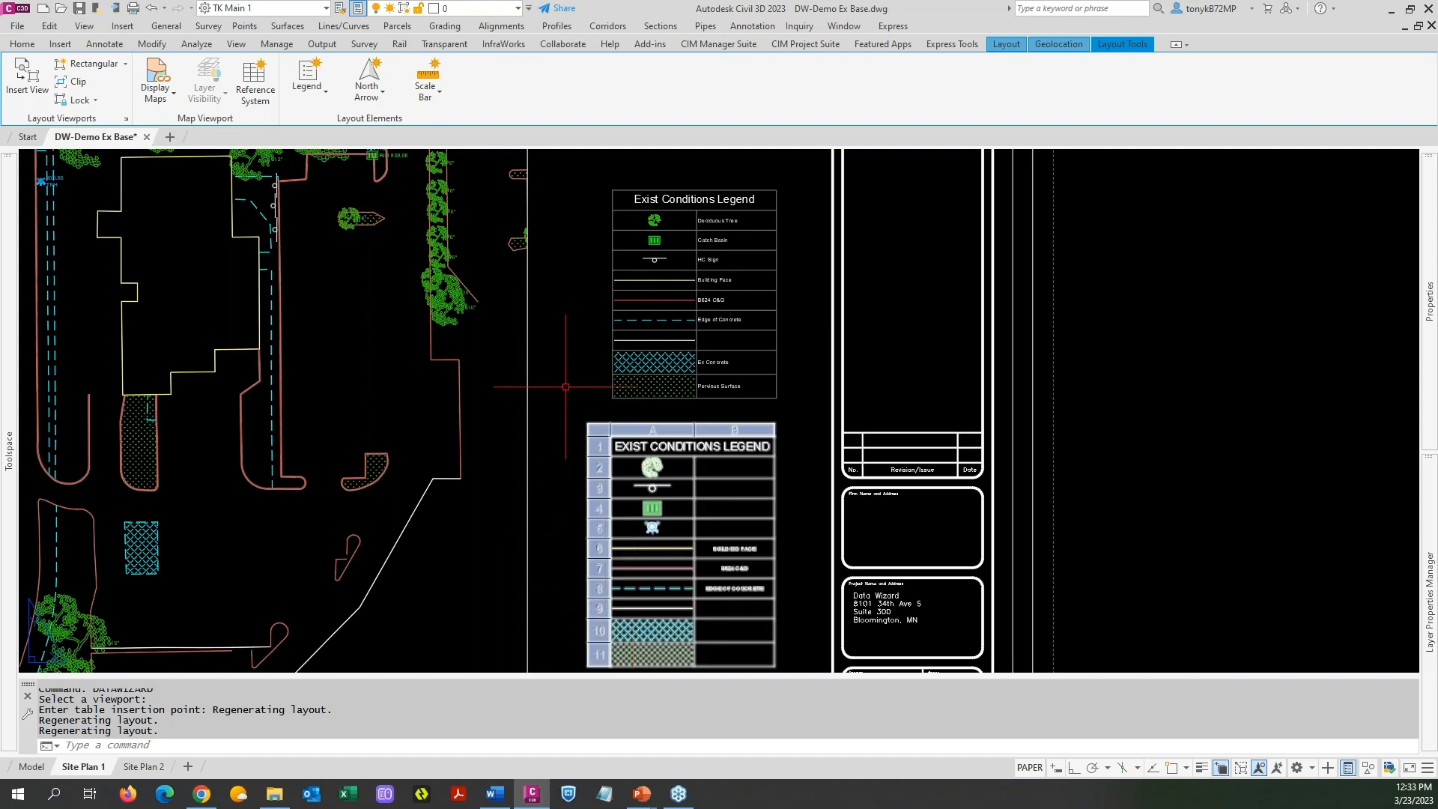
key(Escape)
click(622, 528)
key(Escape)
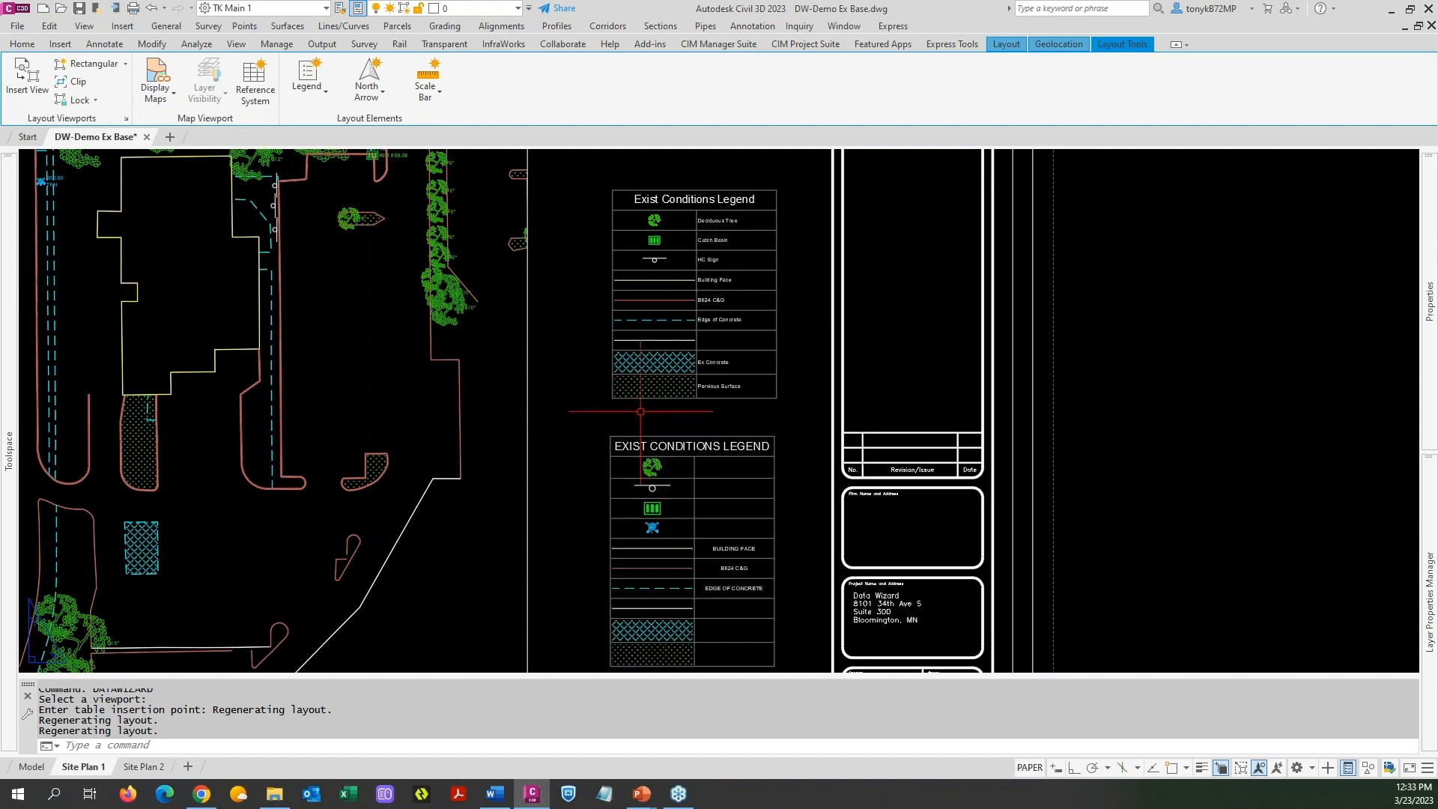
scroll(611, 412, down, 2)
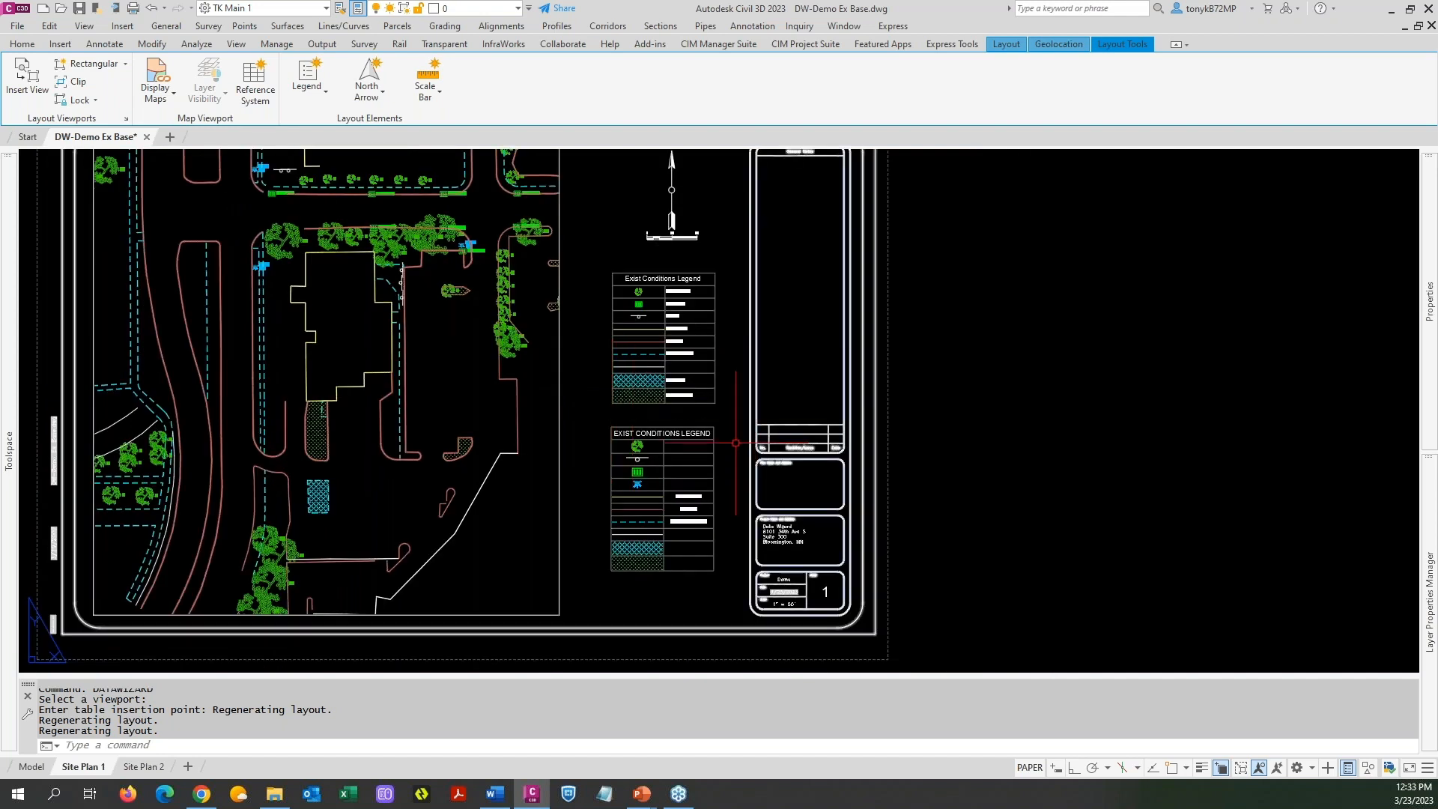
click(142, 766)
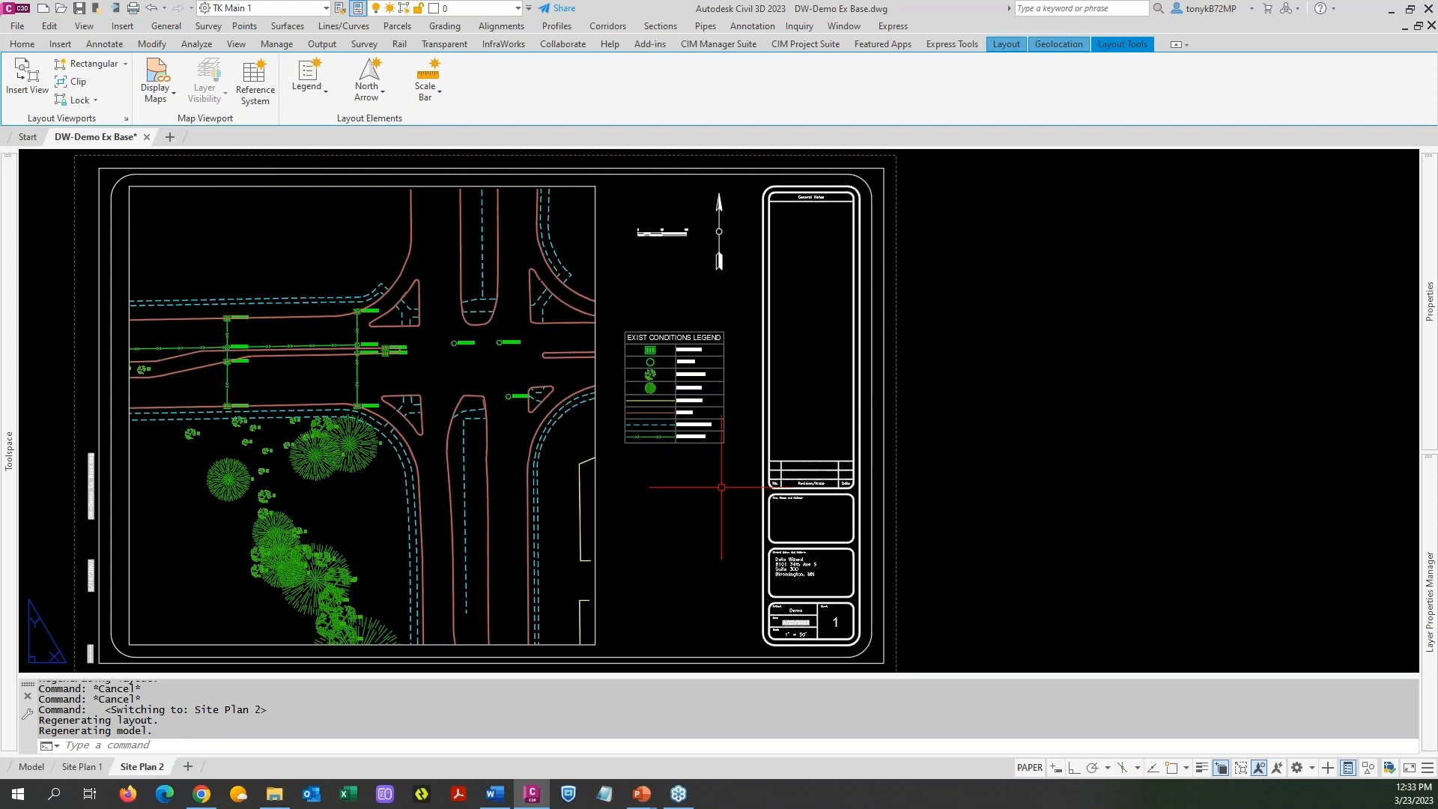
mouse_move(92, 770)
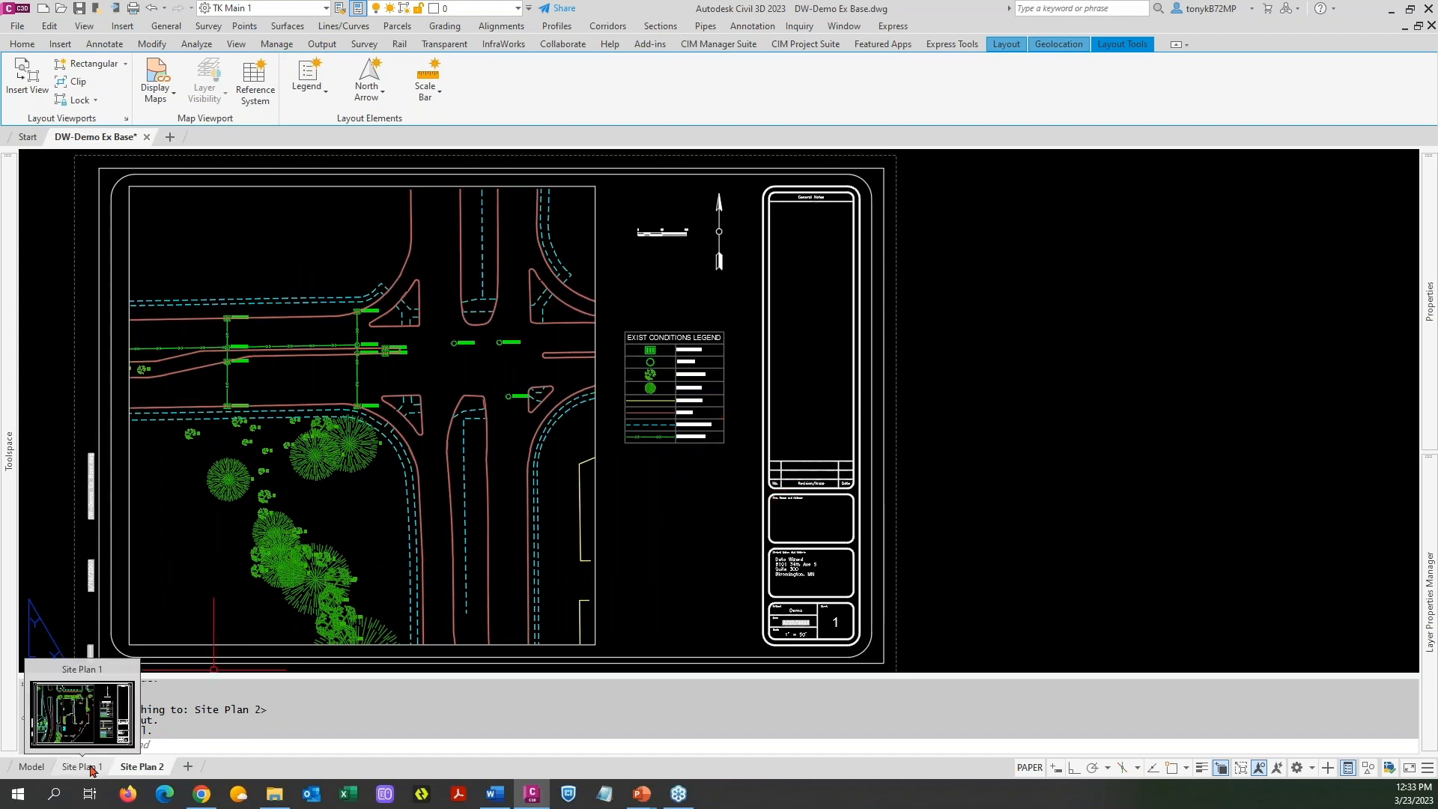
right_click(645, 478)
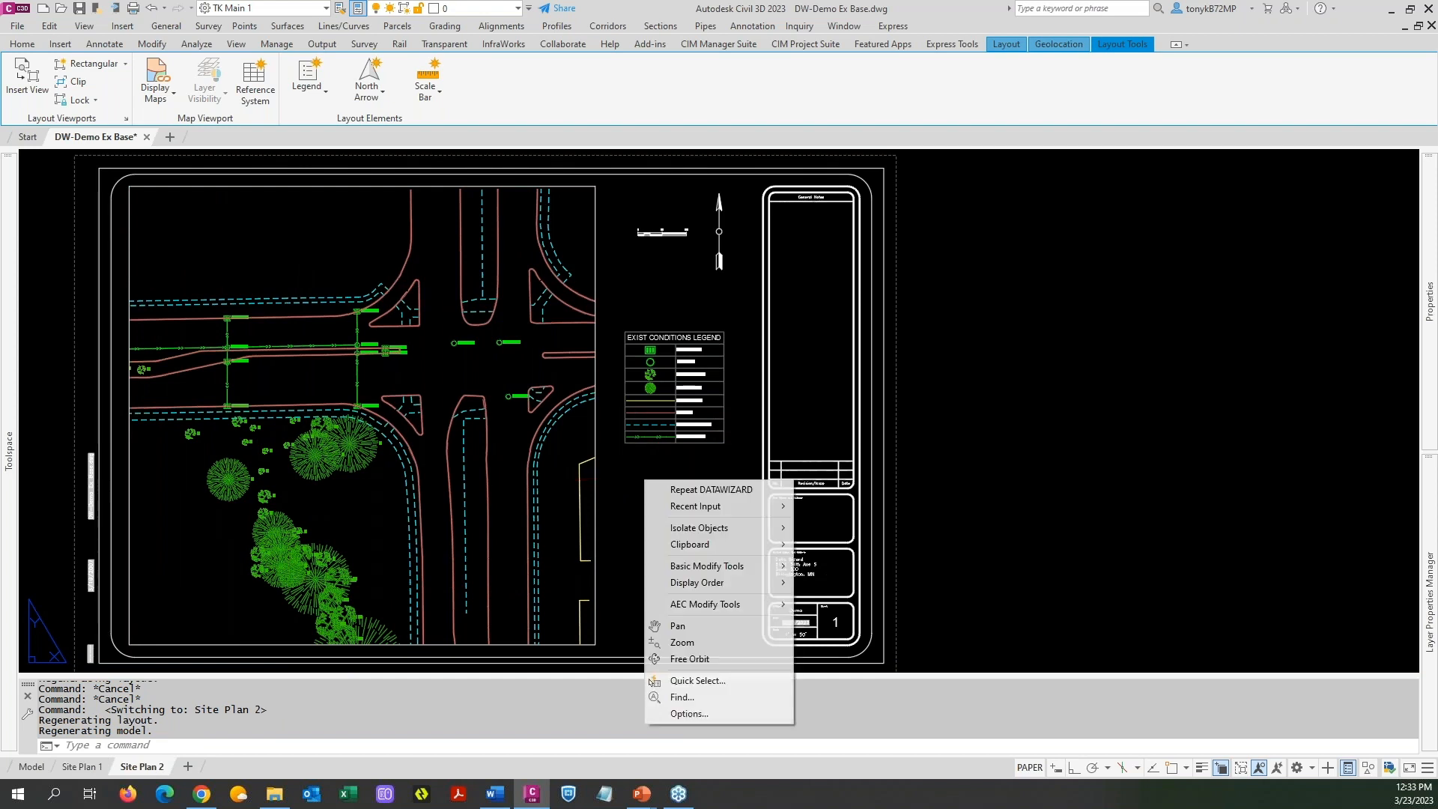
click(681, 491)
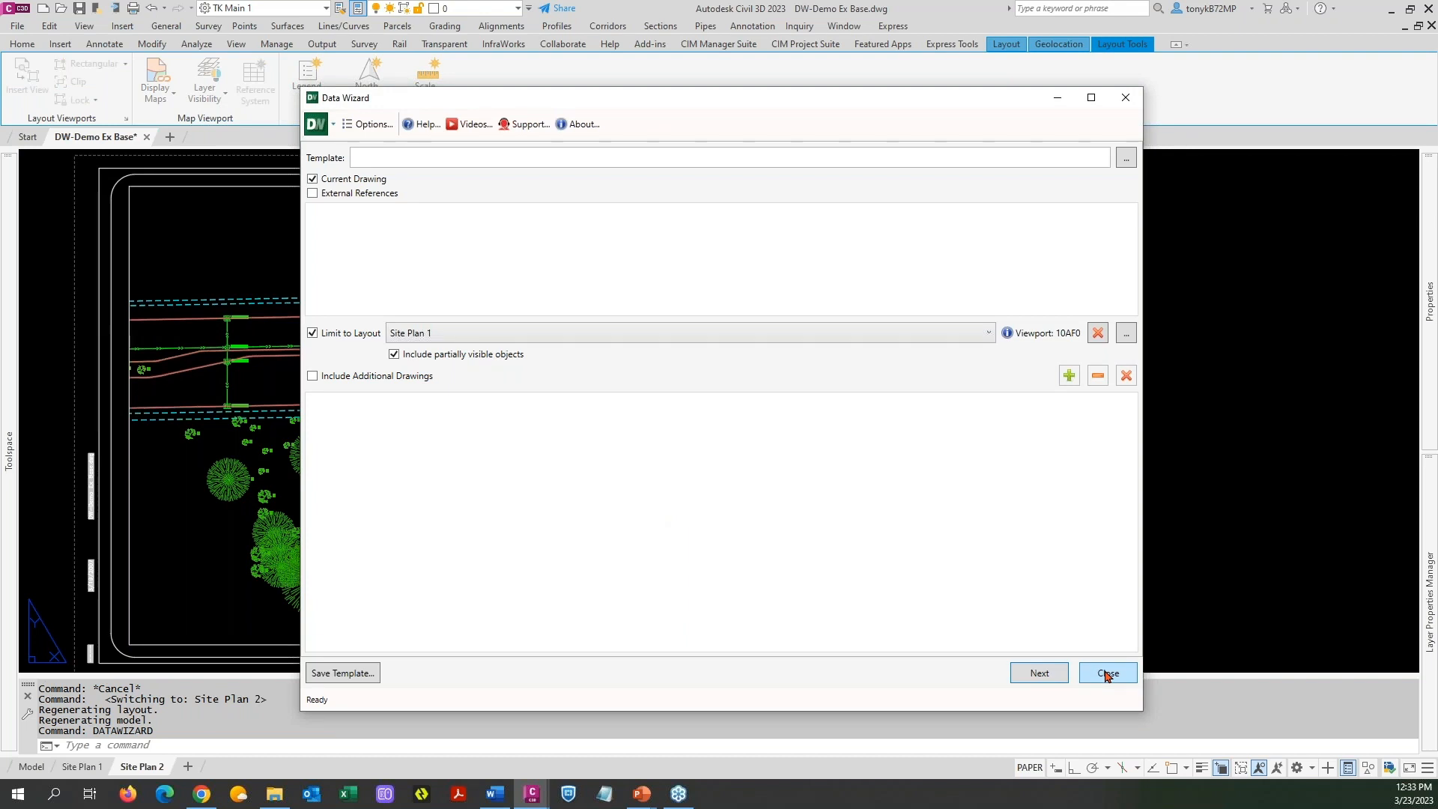
click(1128, 98)
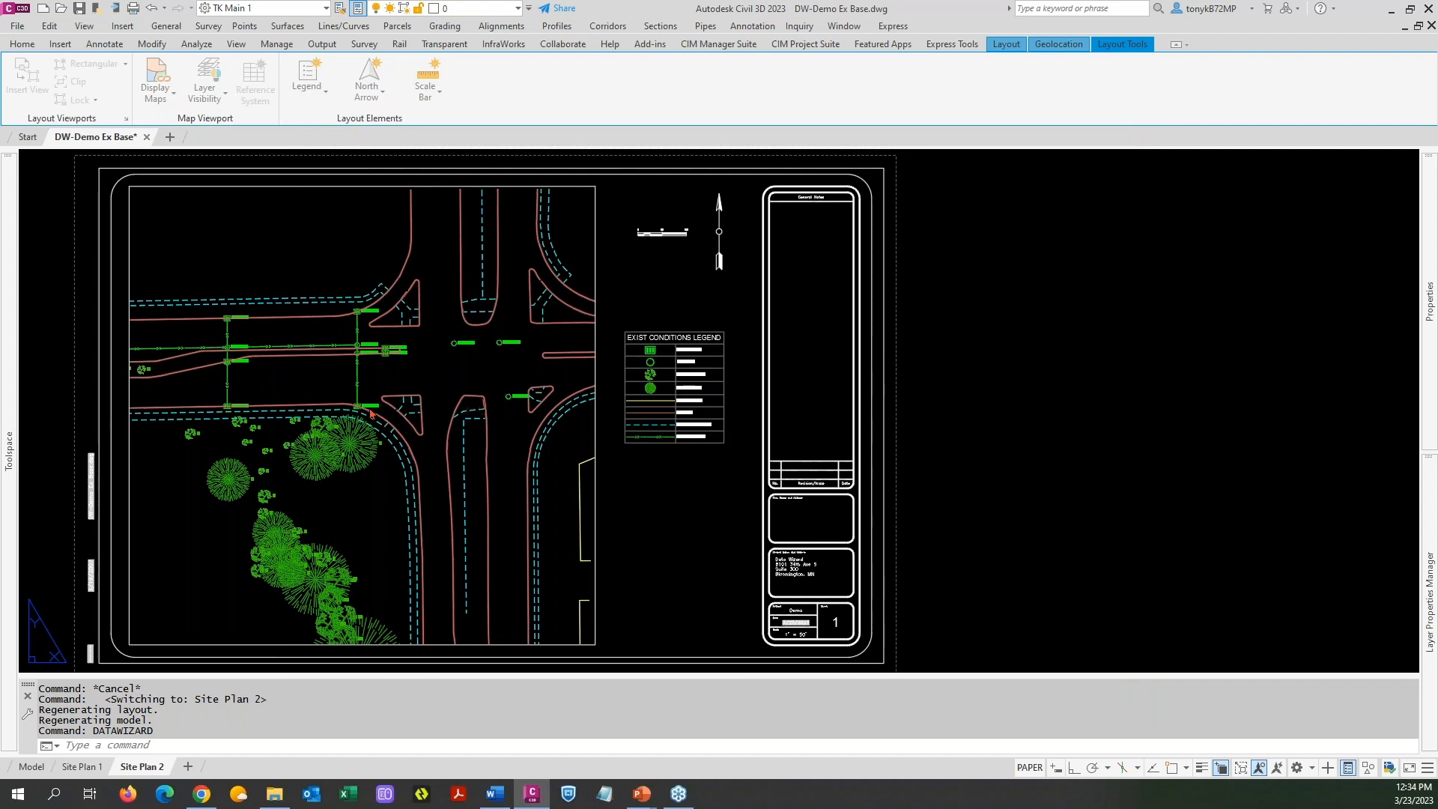
Switch to model space, run Data Wizard, and load the MS-Legend 1.DWizTemplate template
mouse_move(40, 771)
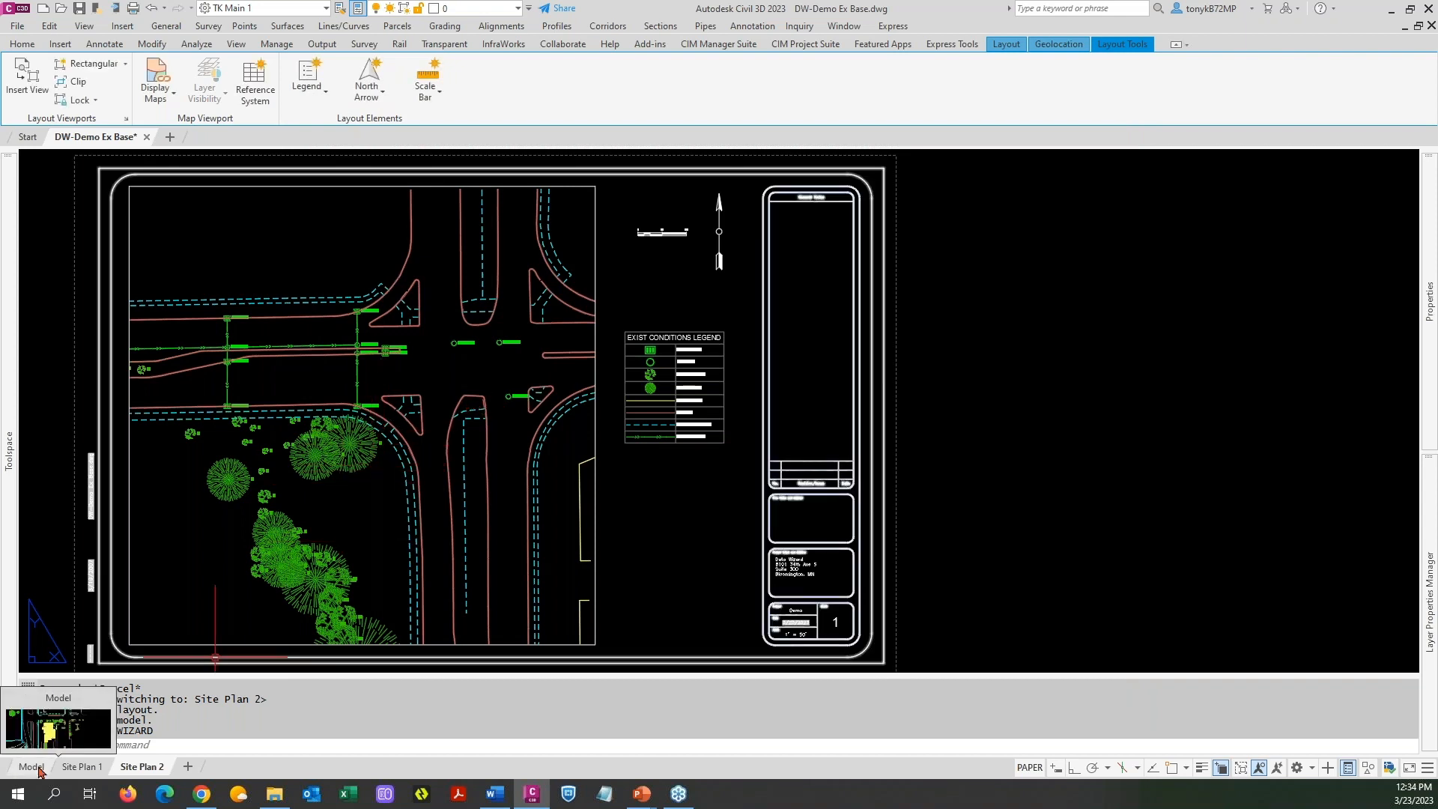
click(31, 770)
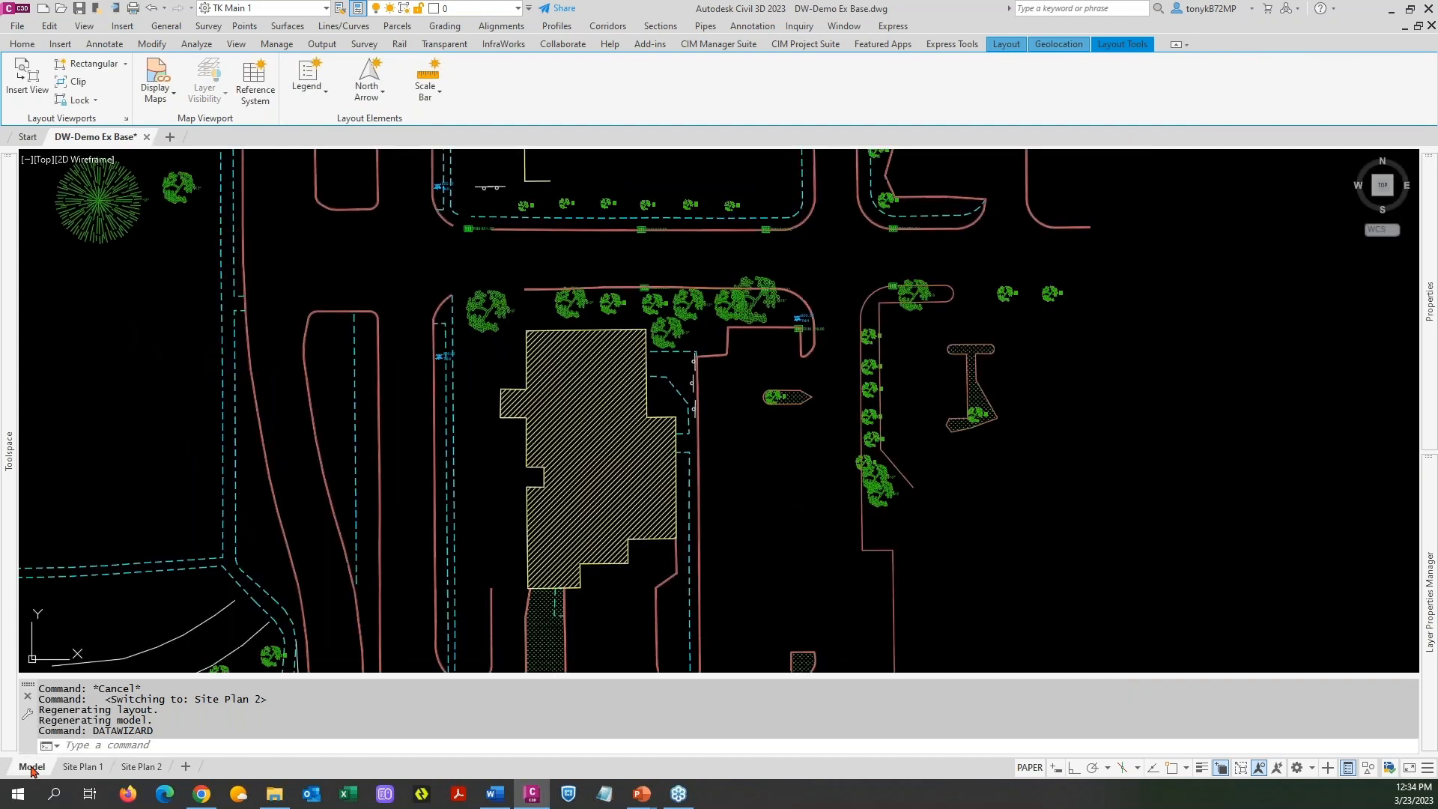
scroll(697, 436, down, 2)
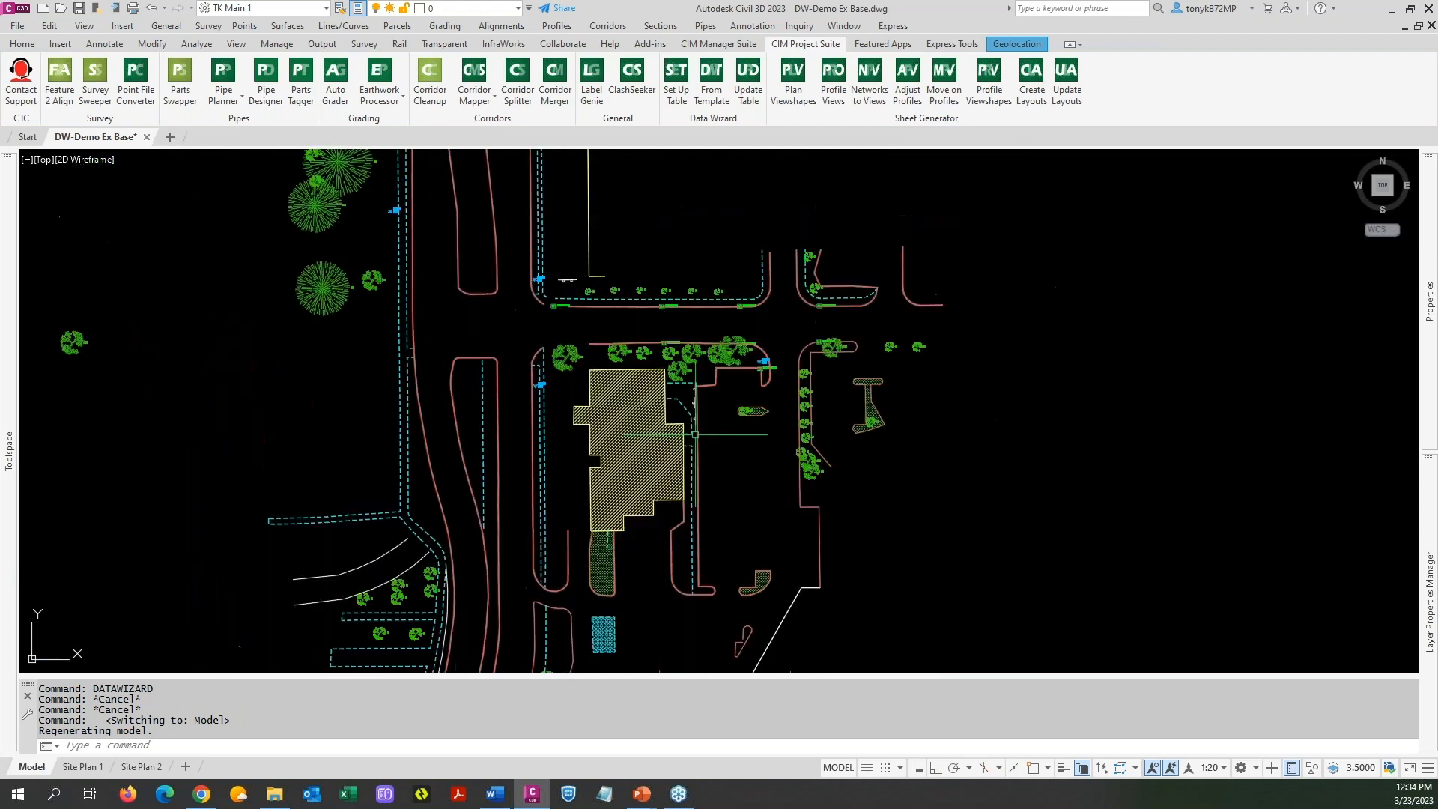
mouse_move(719, 445)
middle_down()
mouse_move(745, 362)
mouse_move(762, 405)
middle_up()
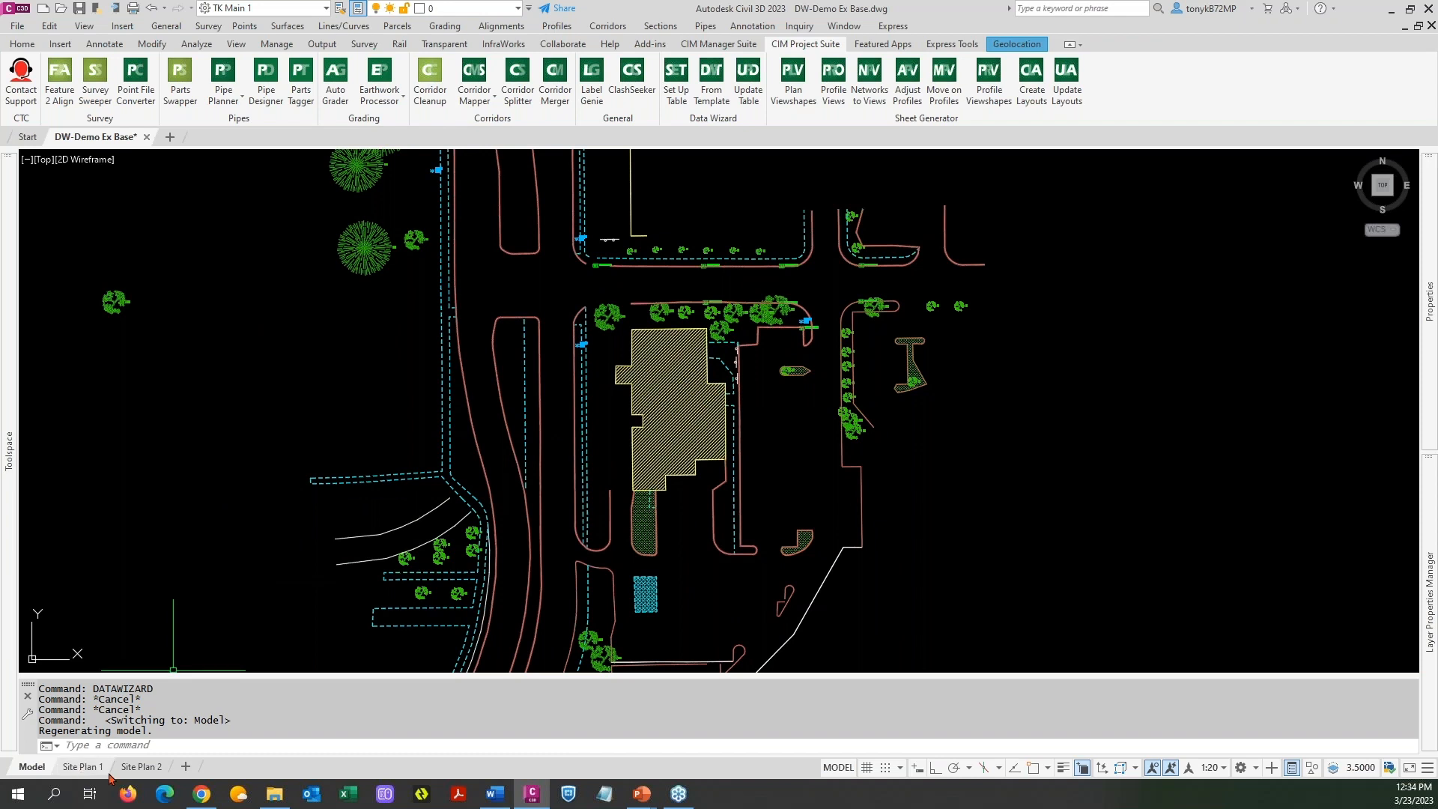
click(138, 768)
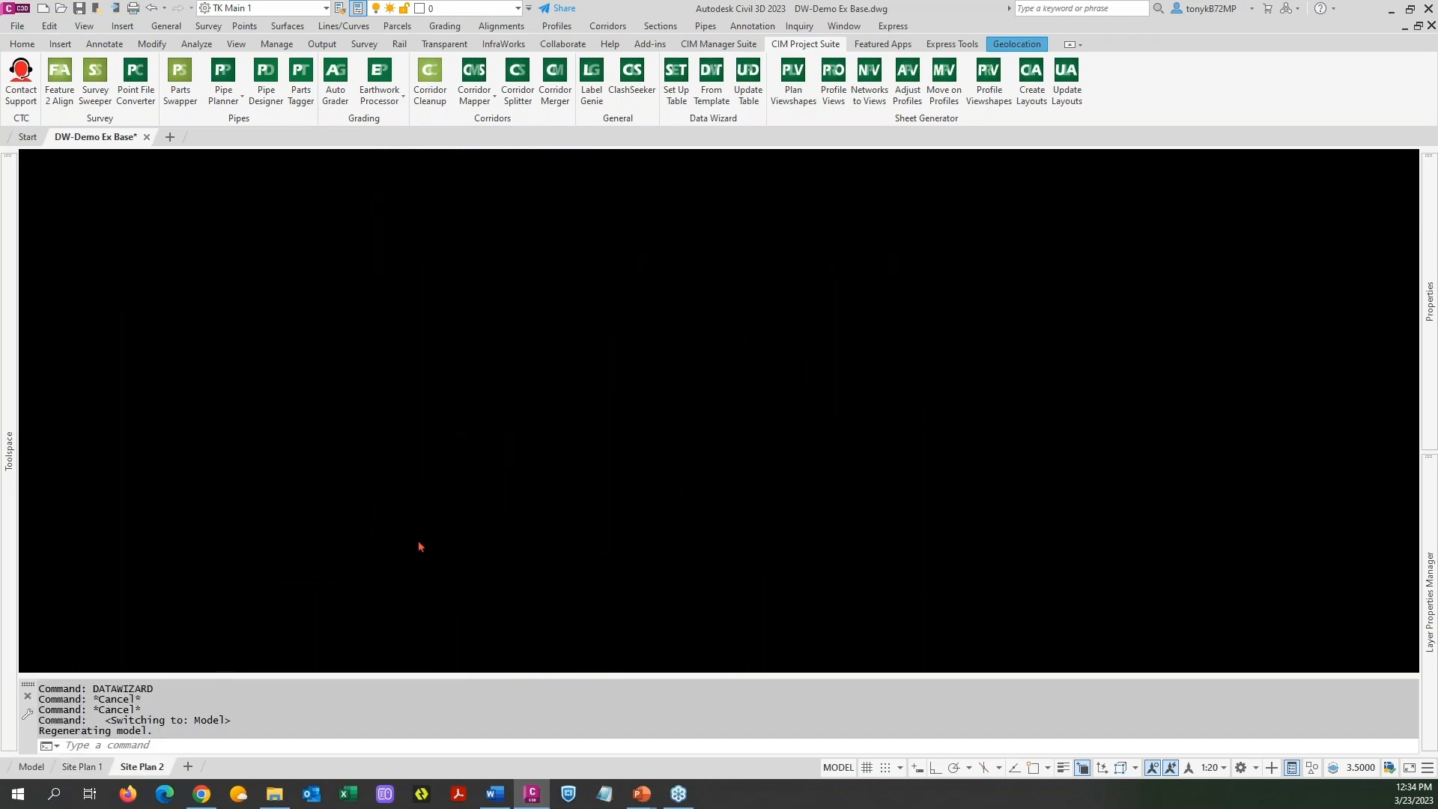
click(24, 769)
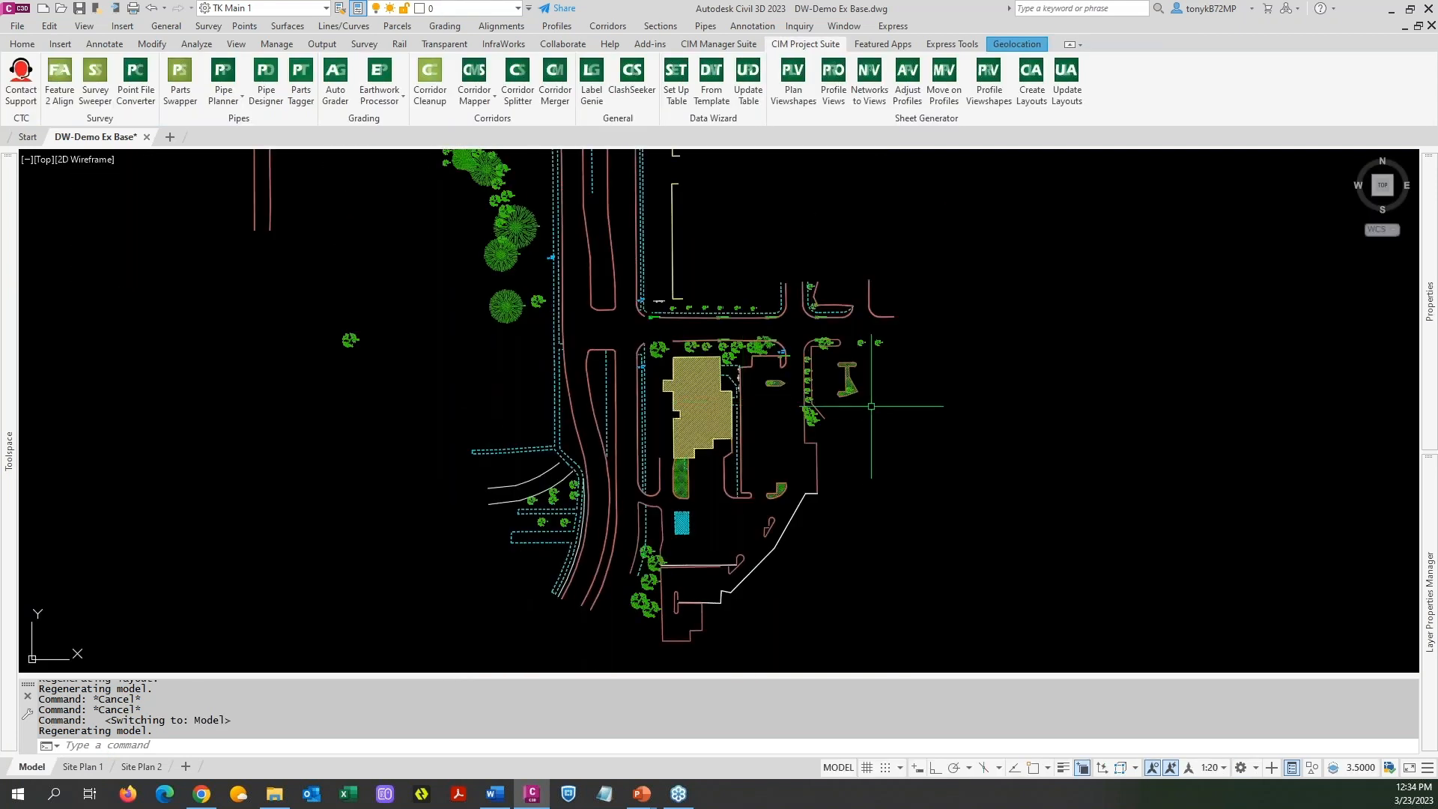
middle_drag(871, 406, 665, 408)
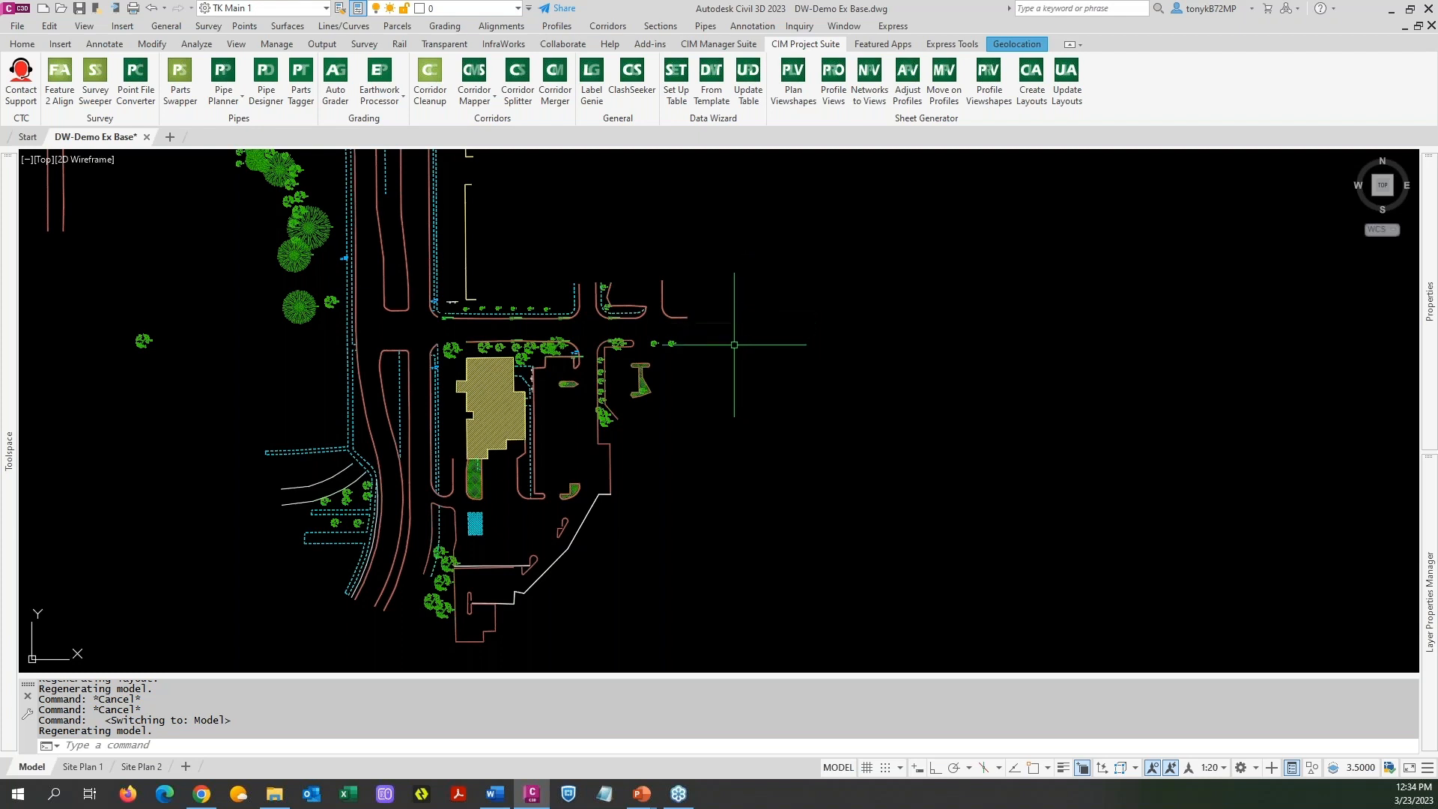
right_click(736, 345)
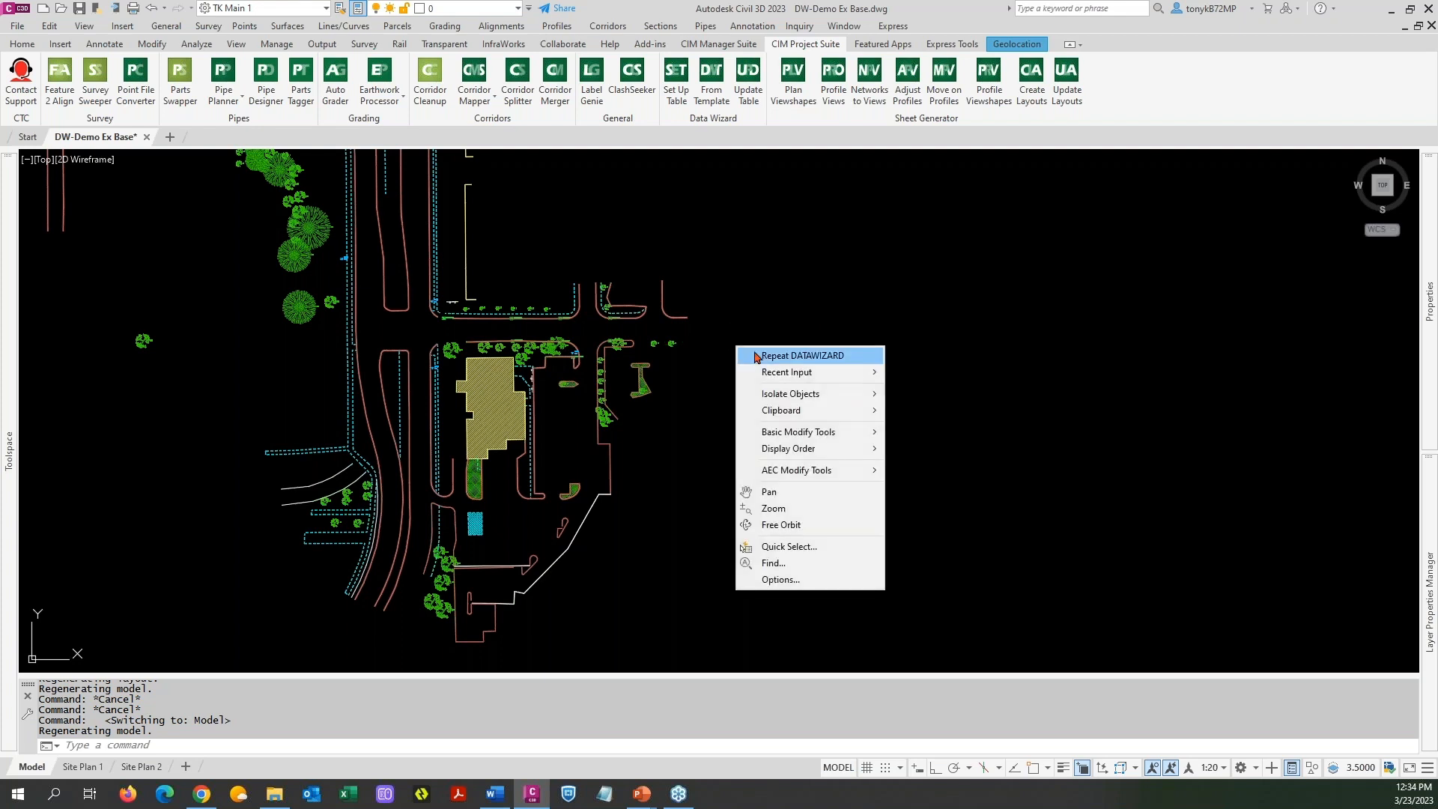
click(764, 356)
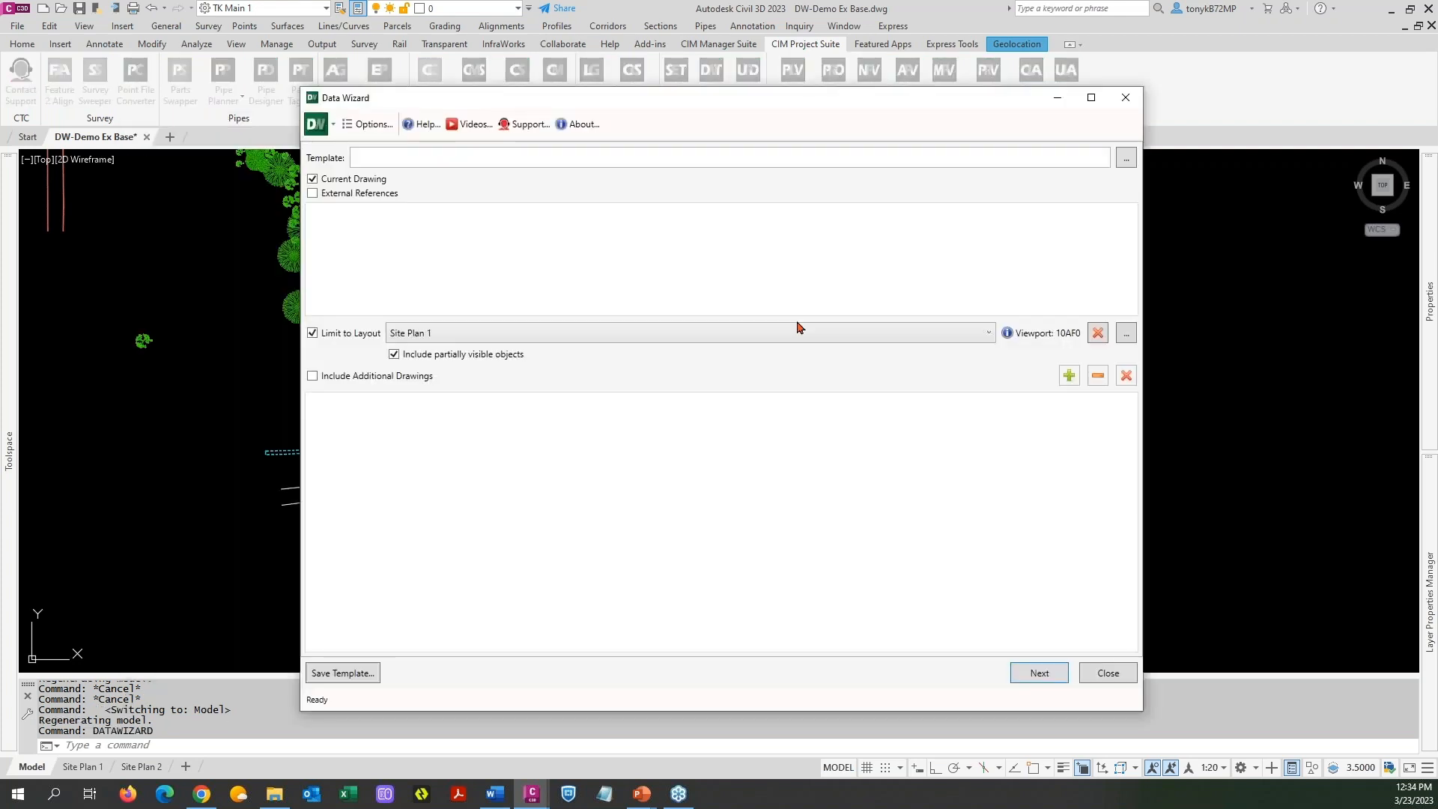
click(1127, 158)
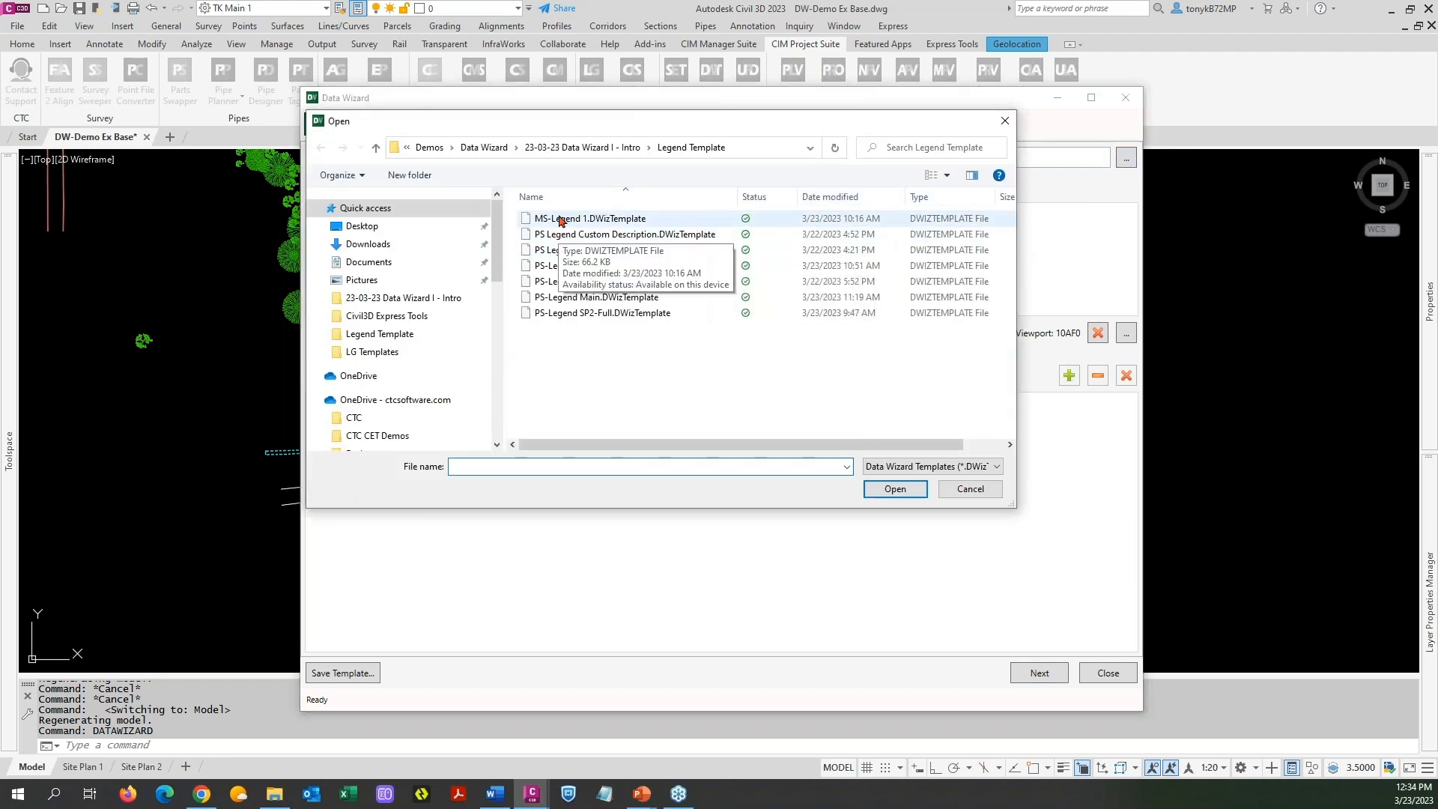
click(560, 219)
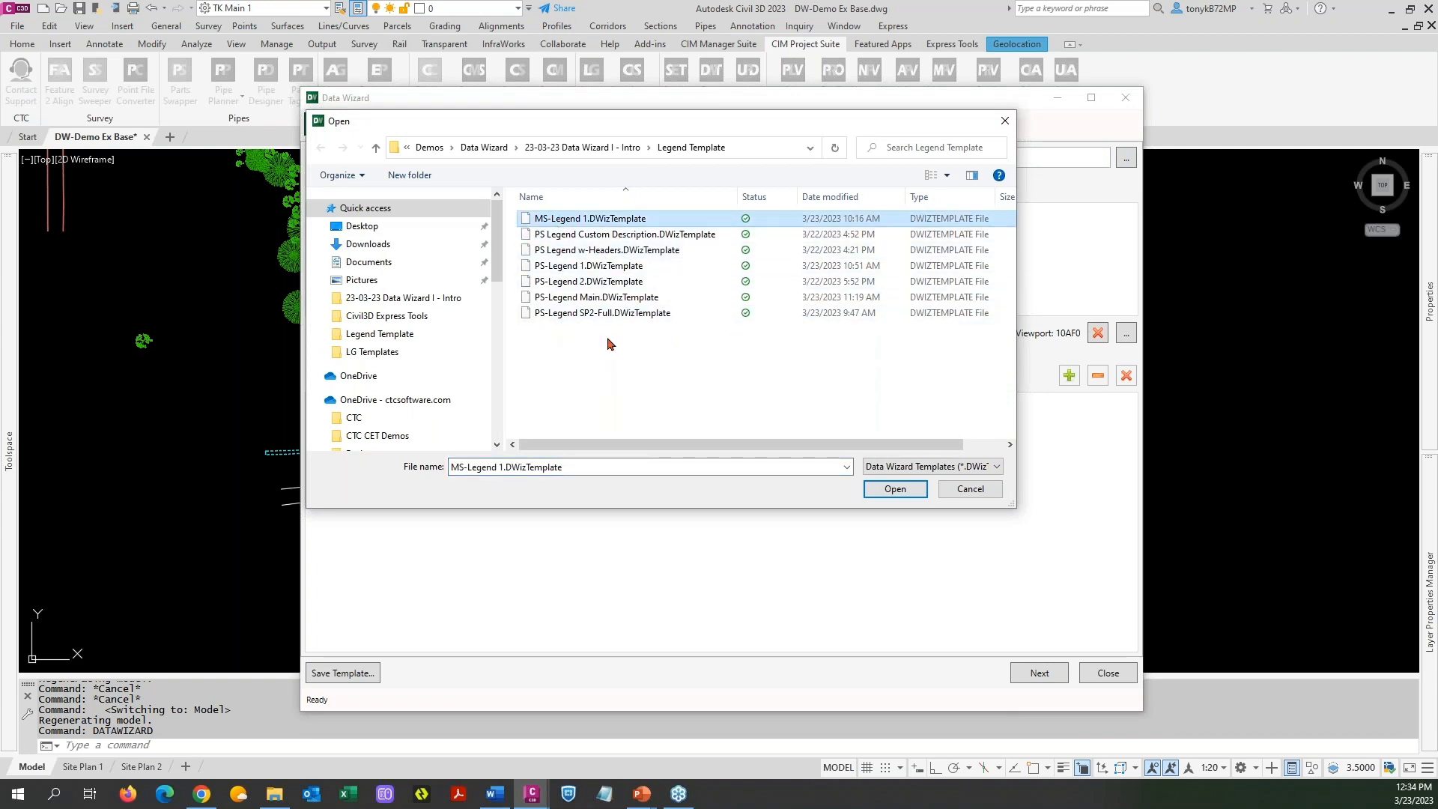
click(896, 490)
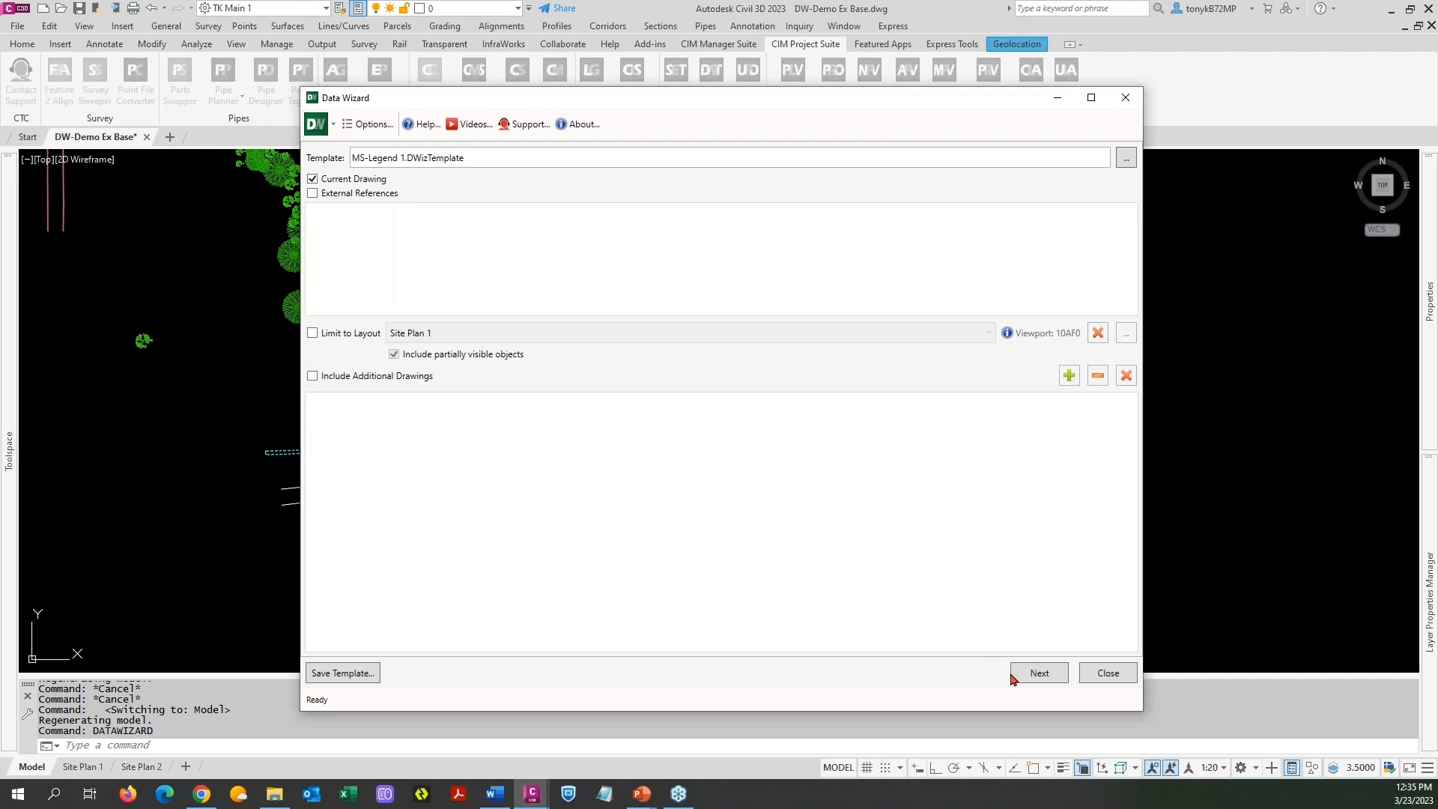
Refresh the object totals in Data Wizard, and check the entries listed under Survey Figures, Survey Points and Hatches
click(1037, 674)
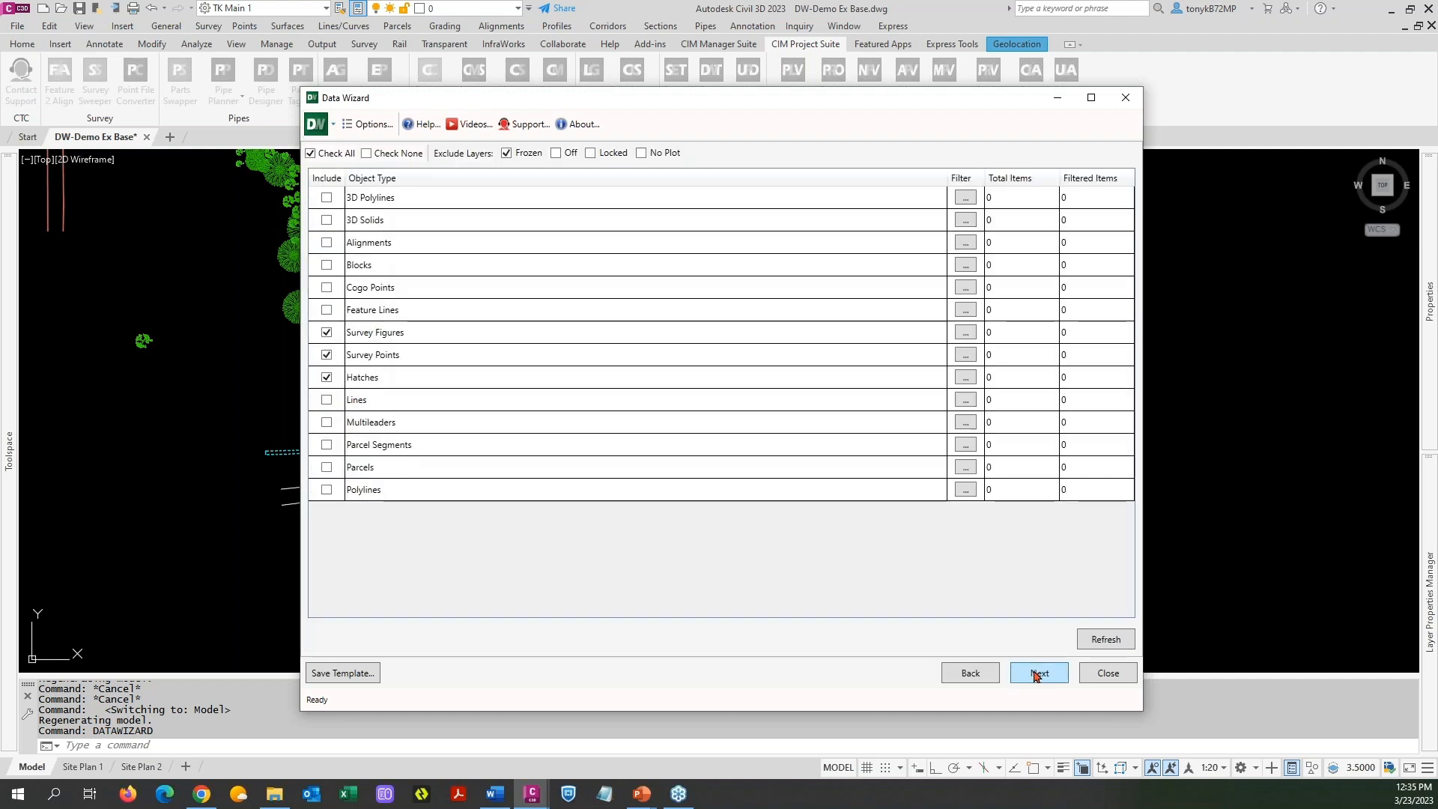
click(1094, 644)
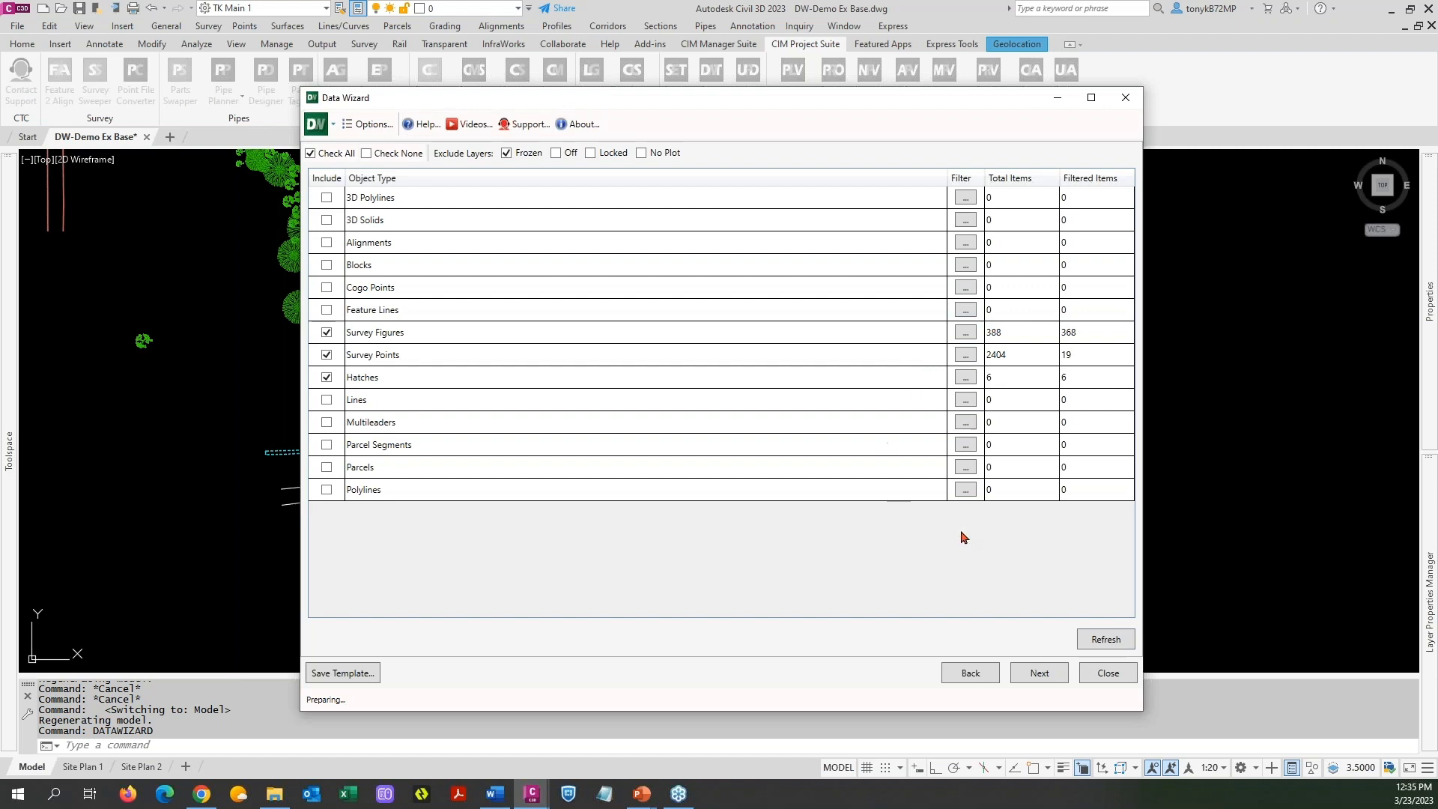
click(1040, 674)
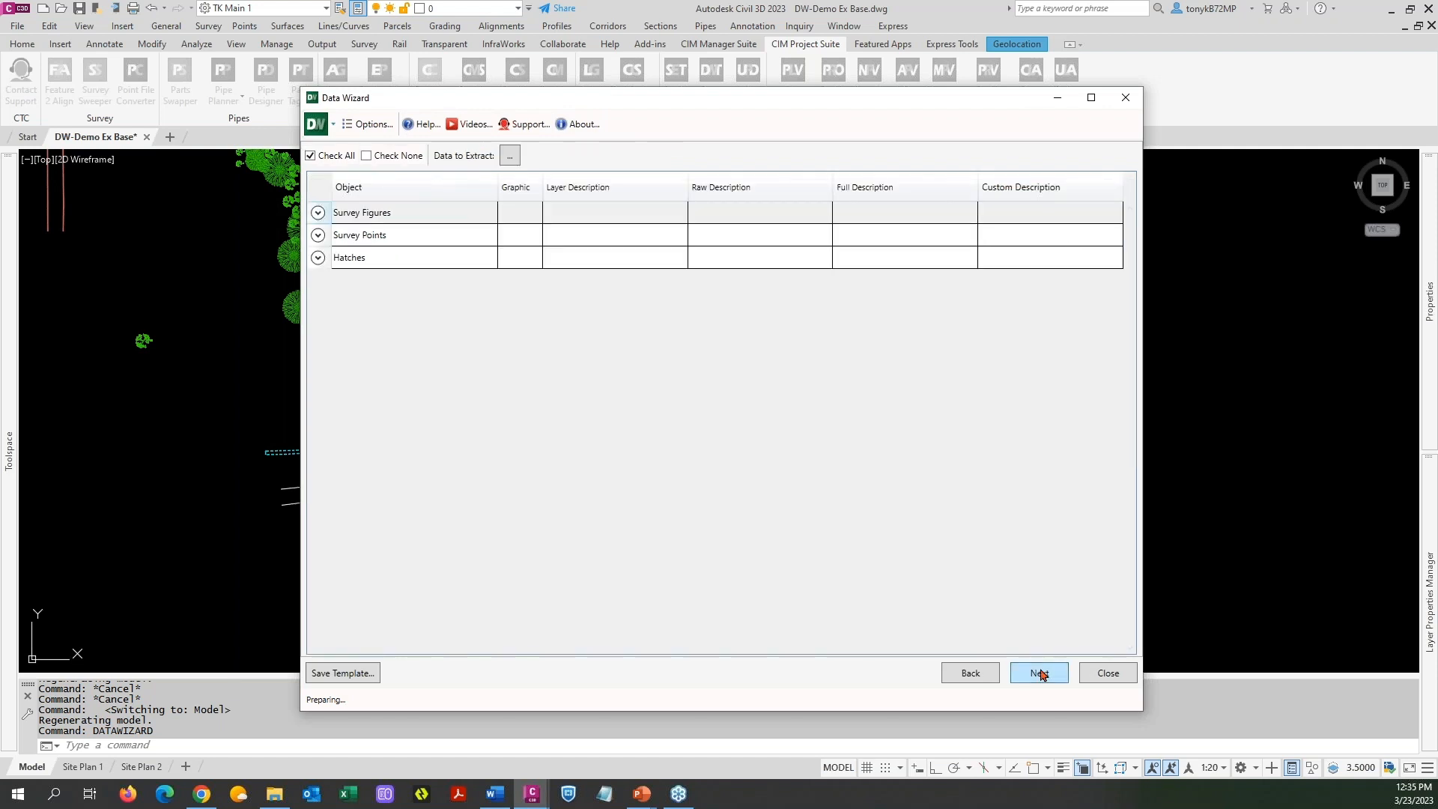
click(318, 214)
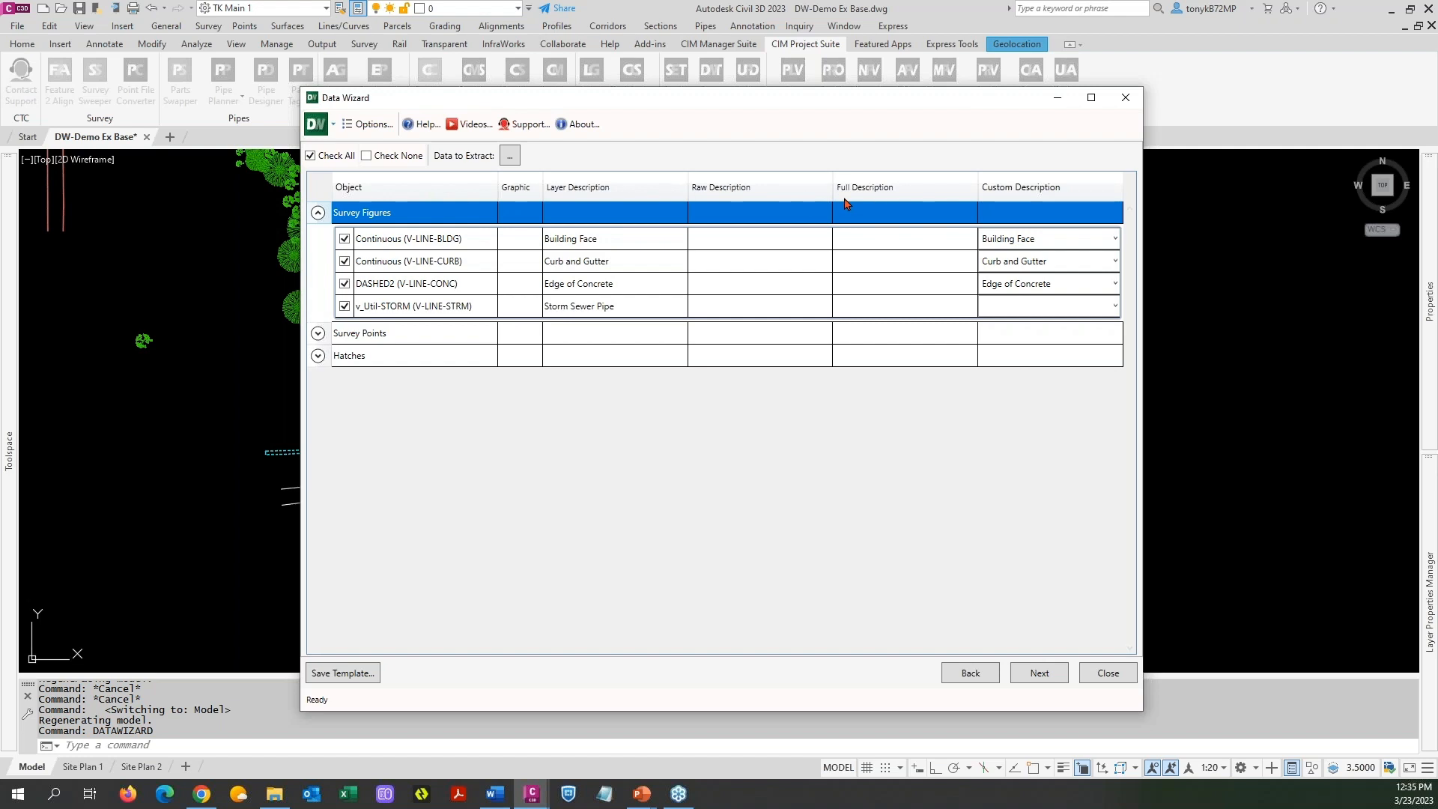
click(317, 333)
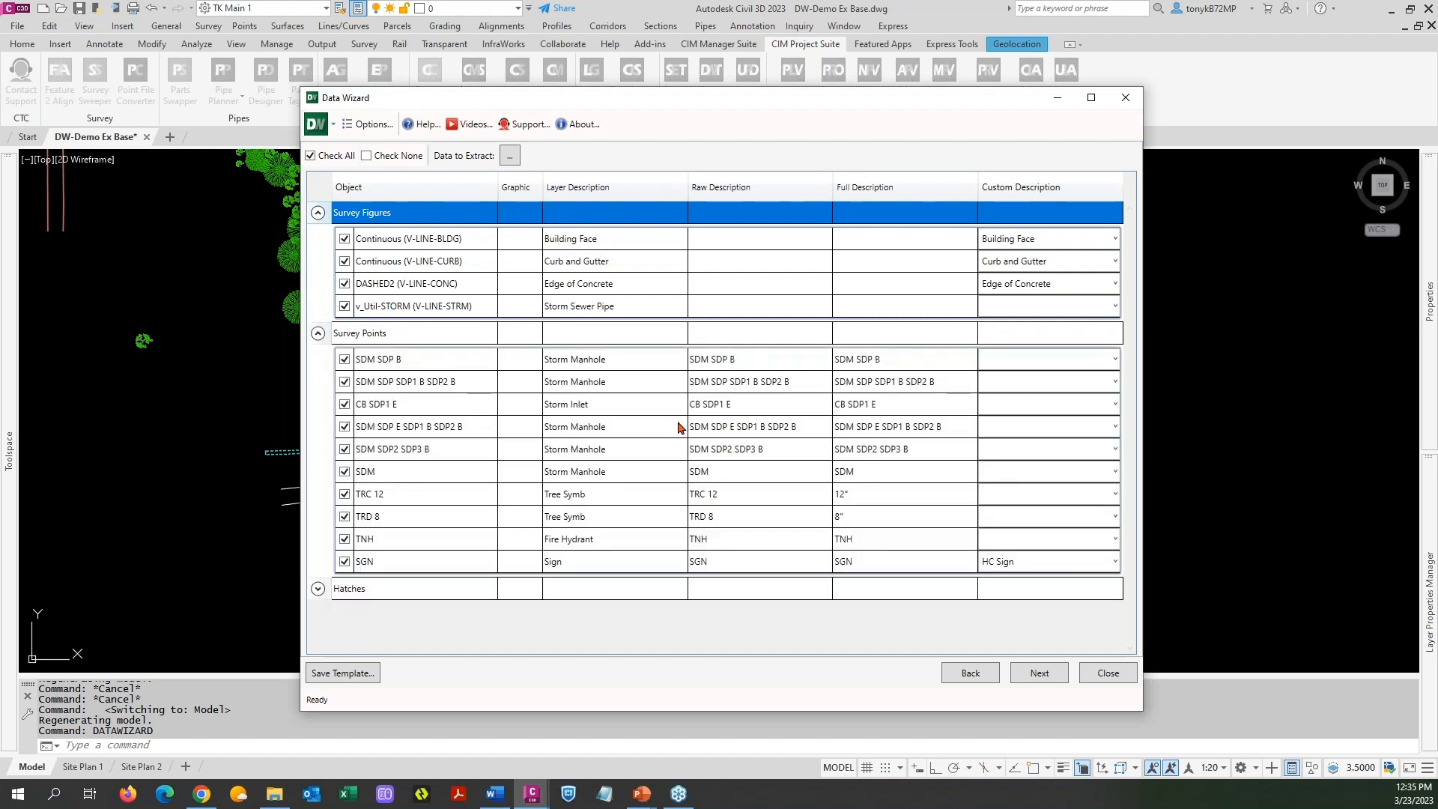
click(317, 589)
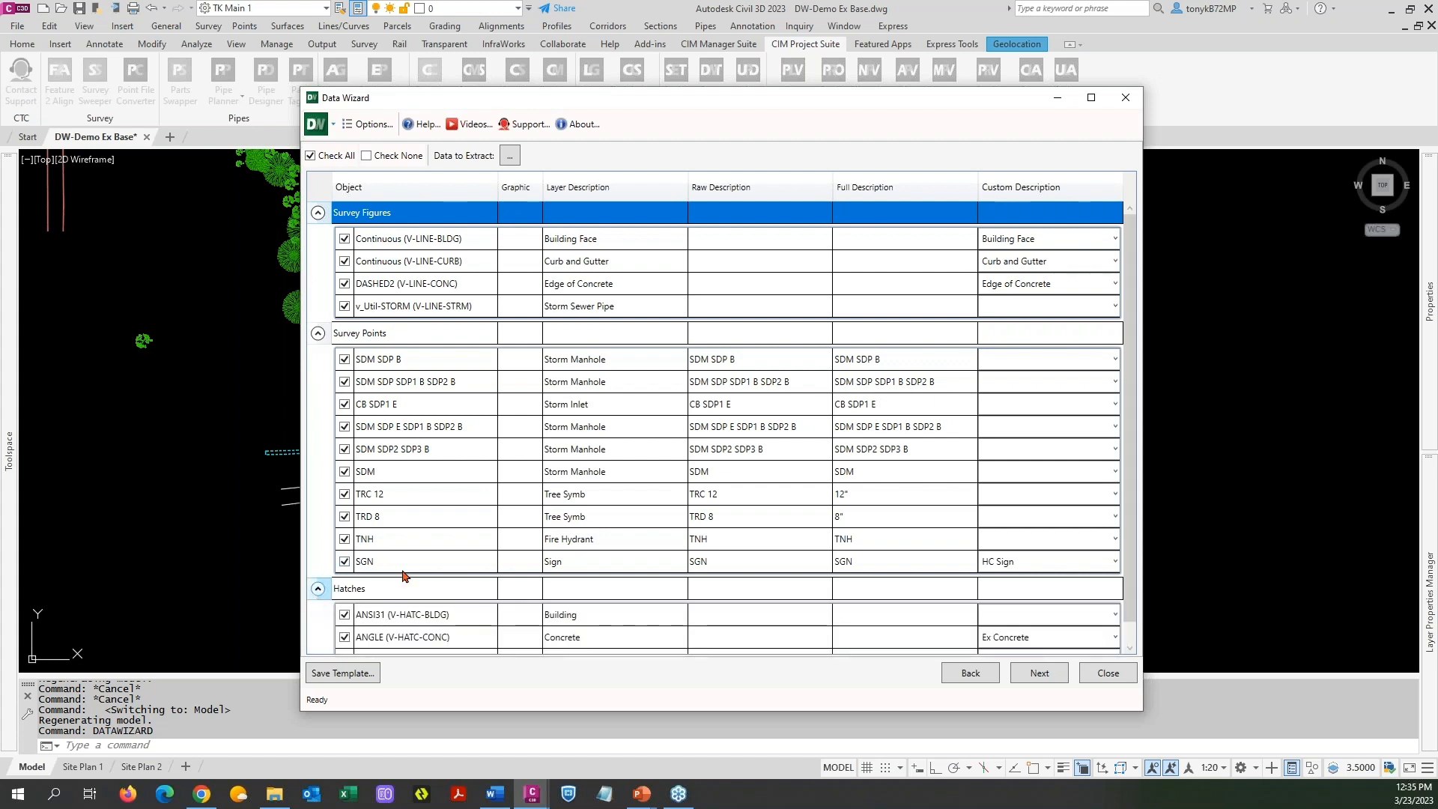
scroll(487, 509, down, 1)
scroll(662, 422, up, 1)
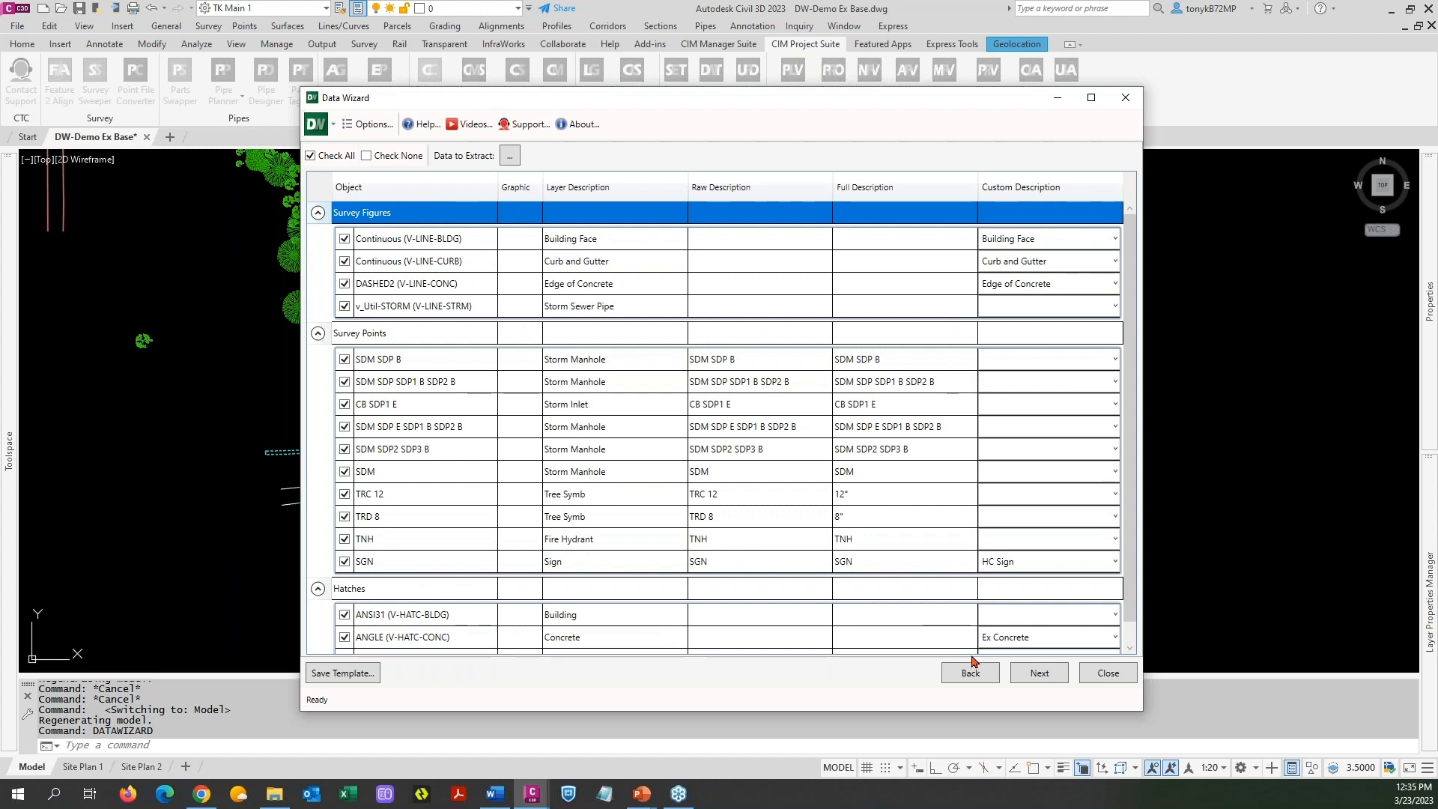
Keep the template's cell size and scale factor settings, finish the wizard, and place the legend table in open space east of the site plan
click(1026, 673)
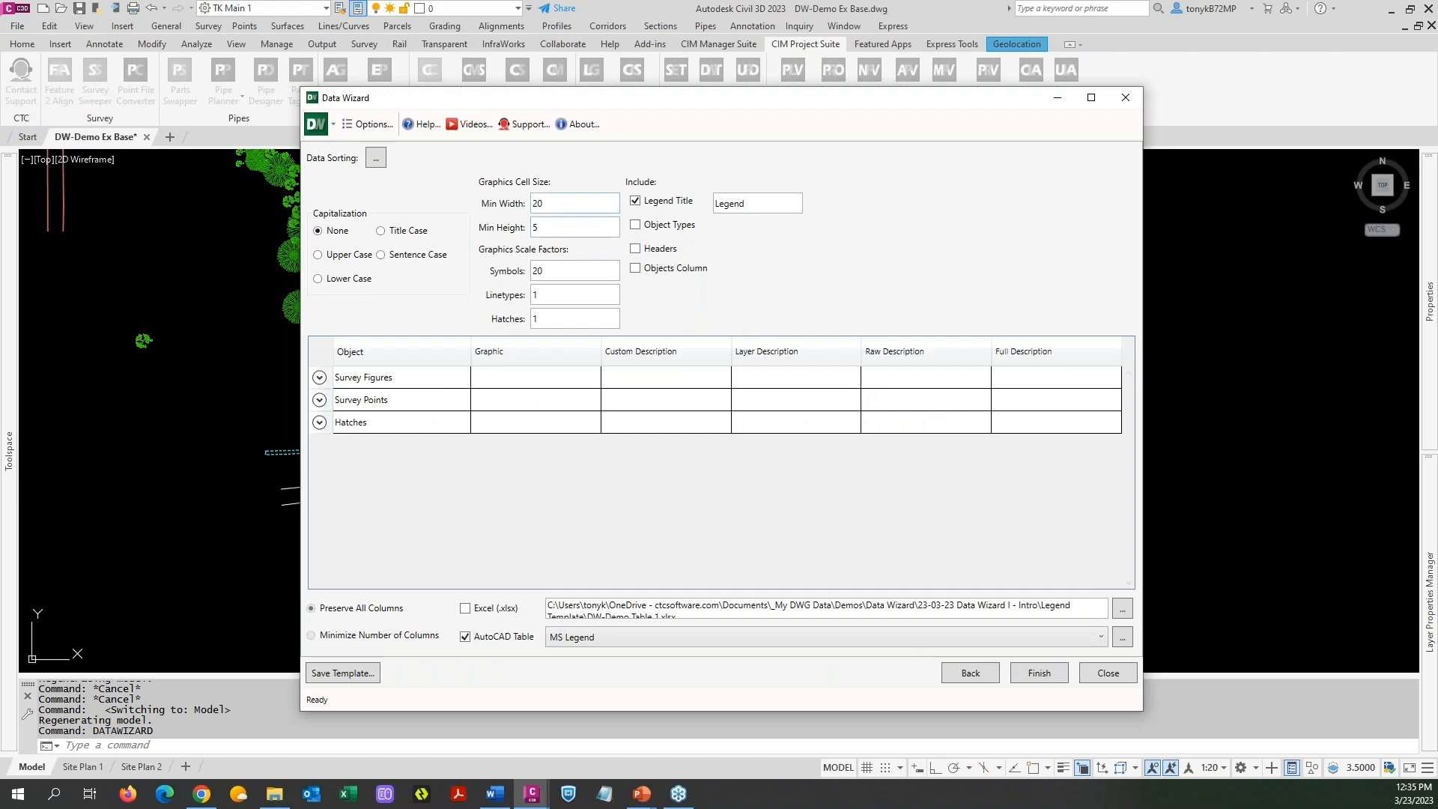
click(551, 202)
click(547, 225)
click(553, 270)
click(1038, 672)
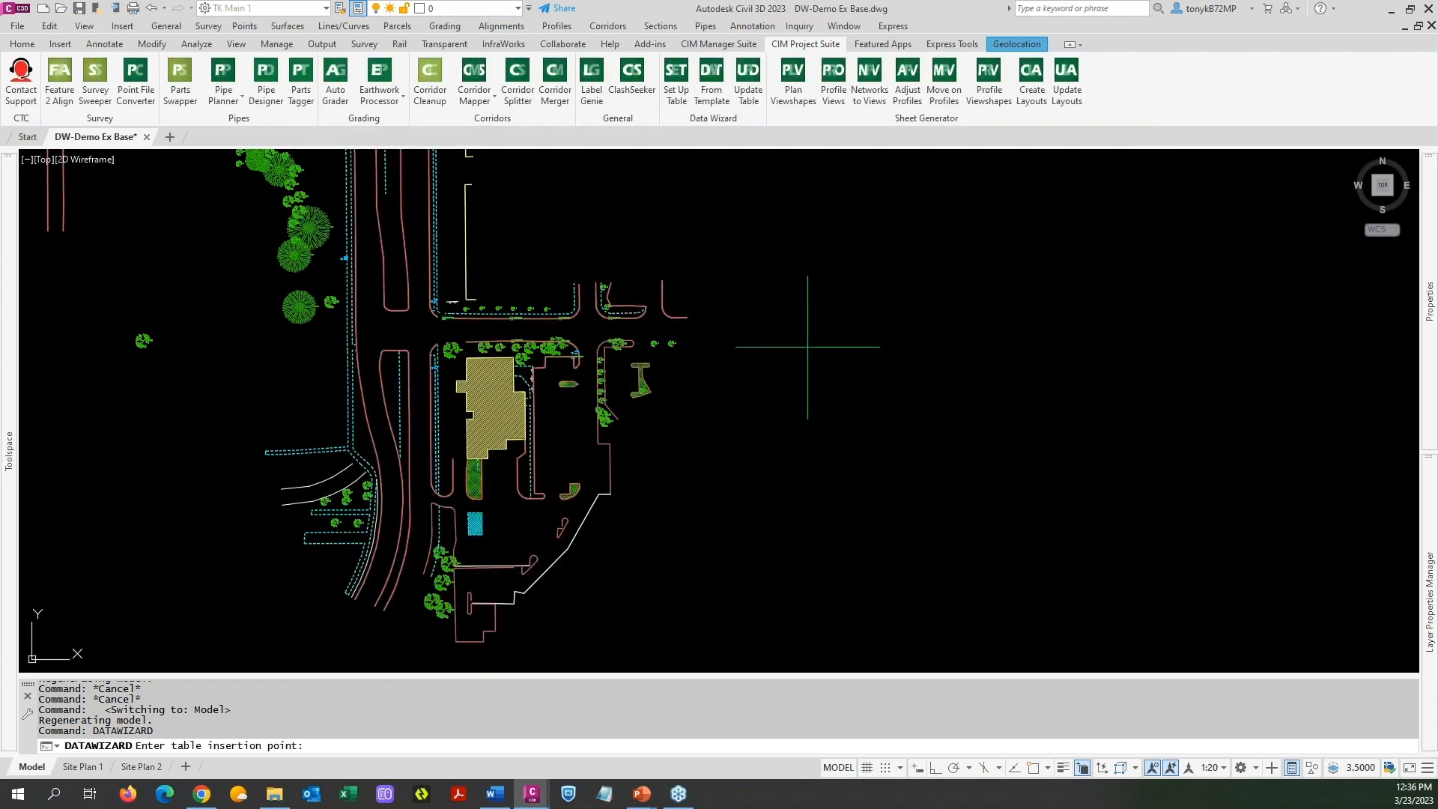
click(791, 297)
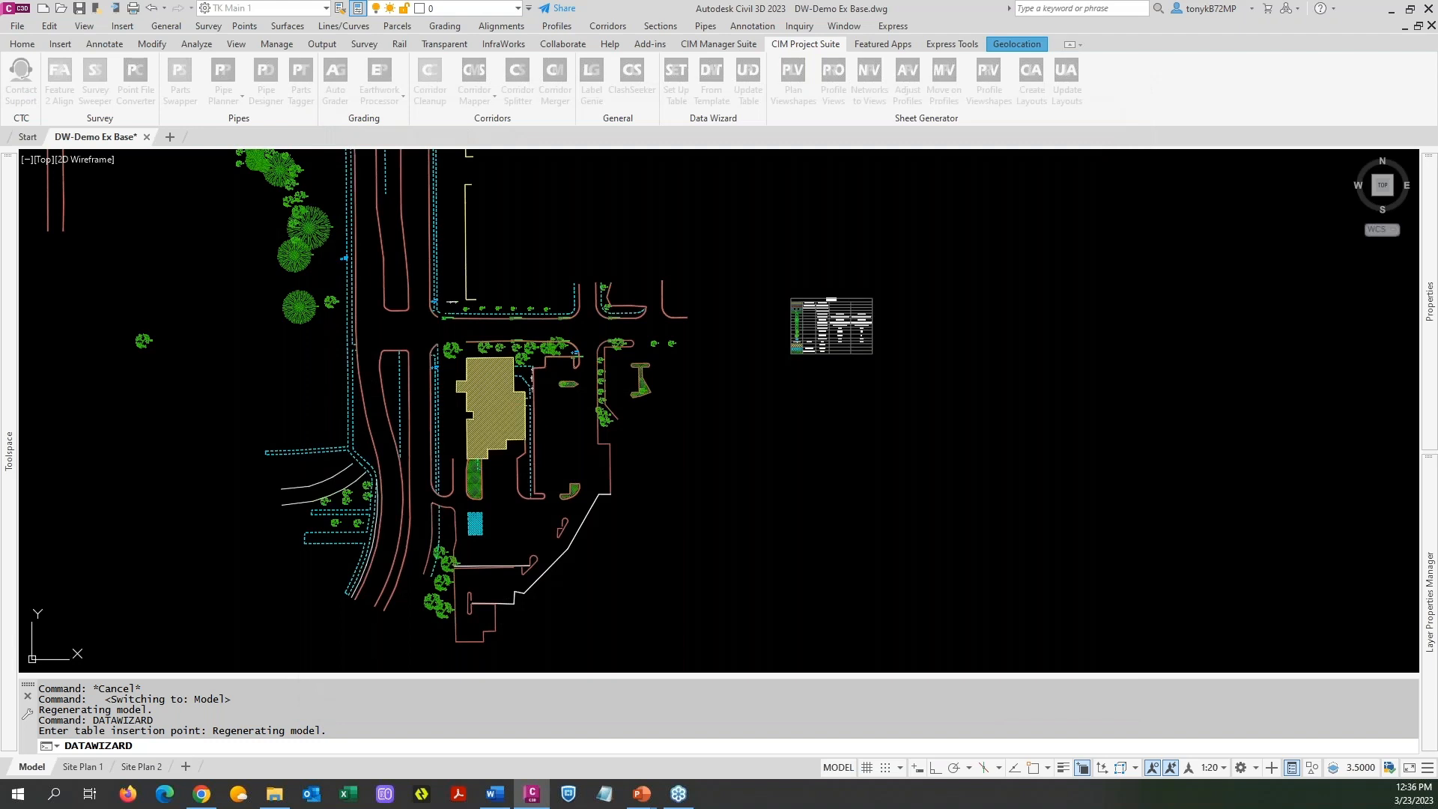
Examine the new model space legend's graphics and its description columns
scroll(891, 341, up, 5)
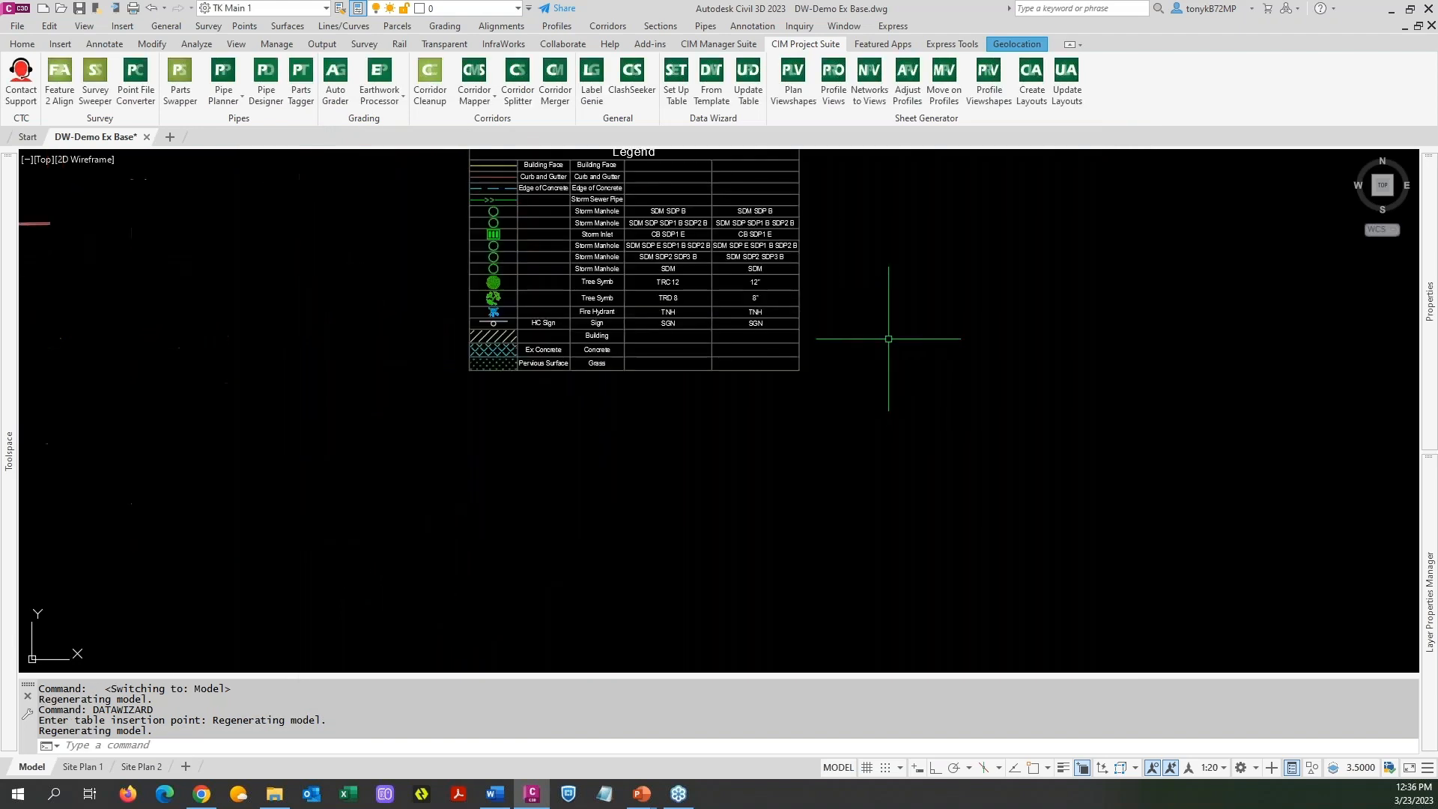
middle_drag(841, 319, 784, 434)
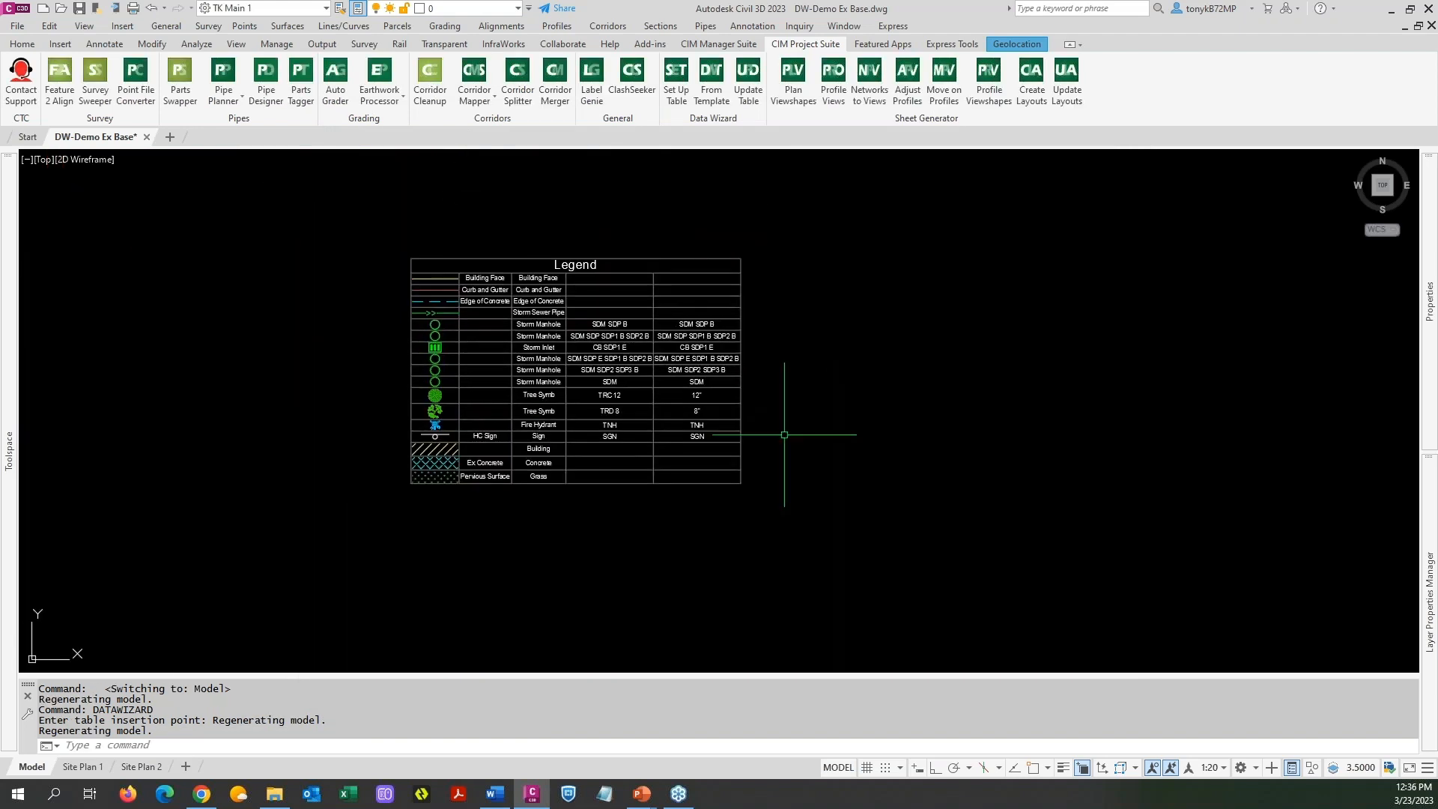
scroll(785, 434, up, 2)
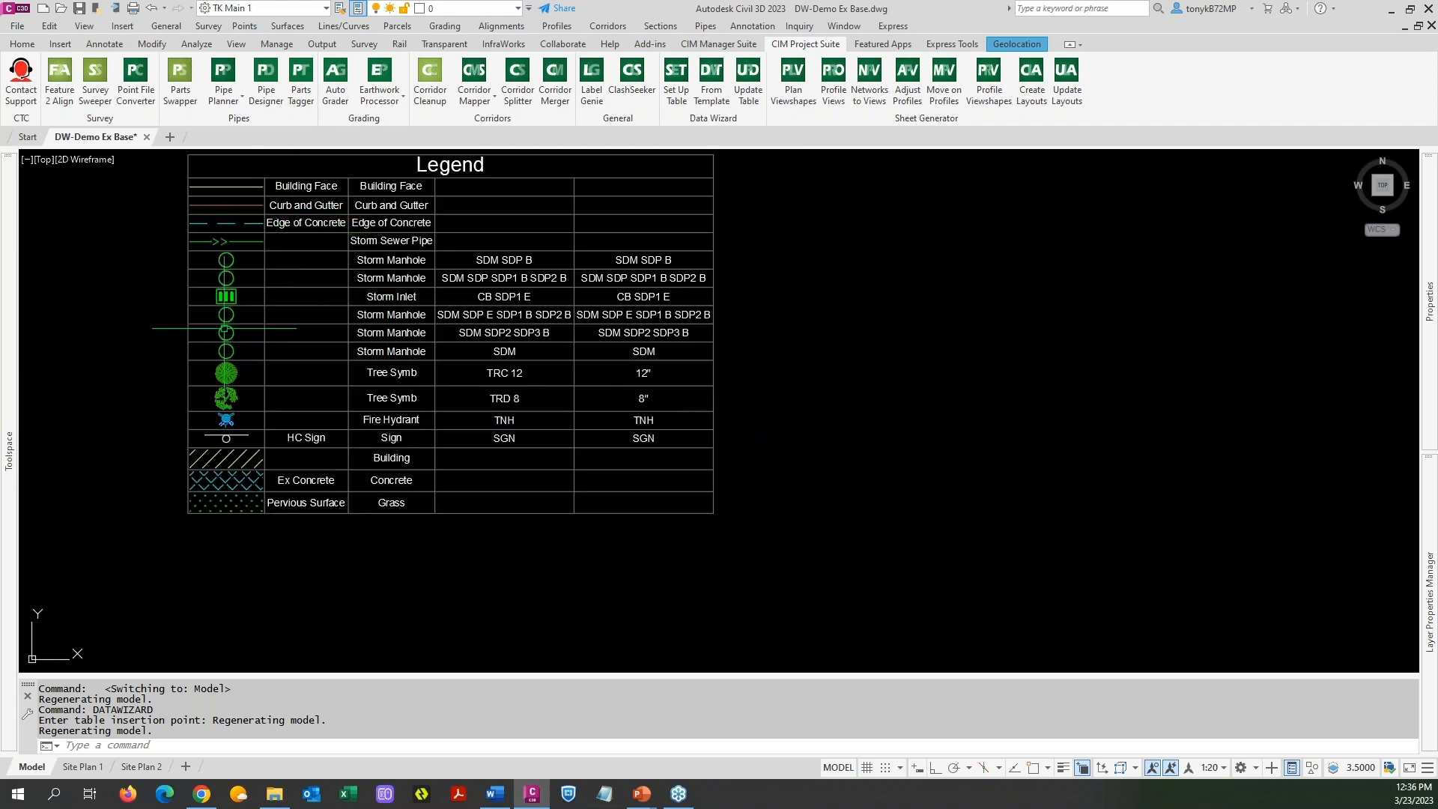
click(270, 270)
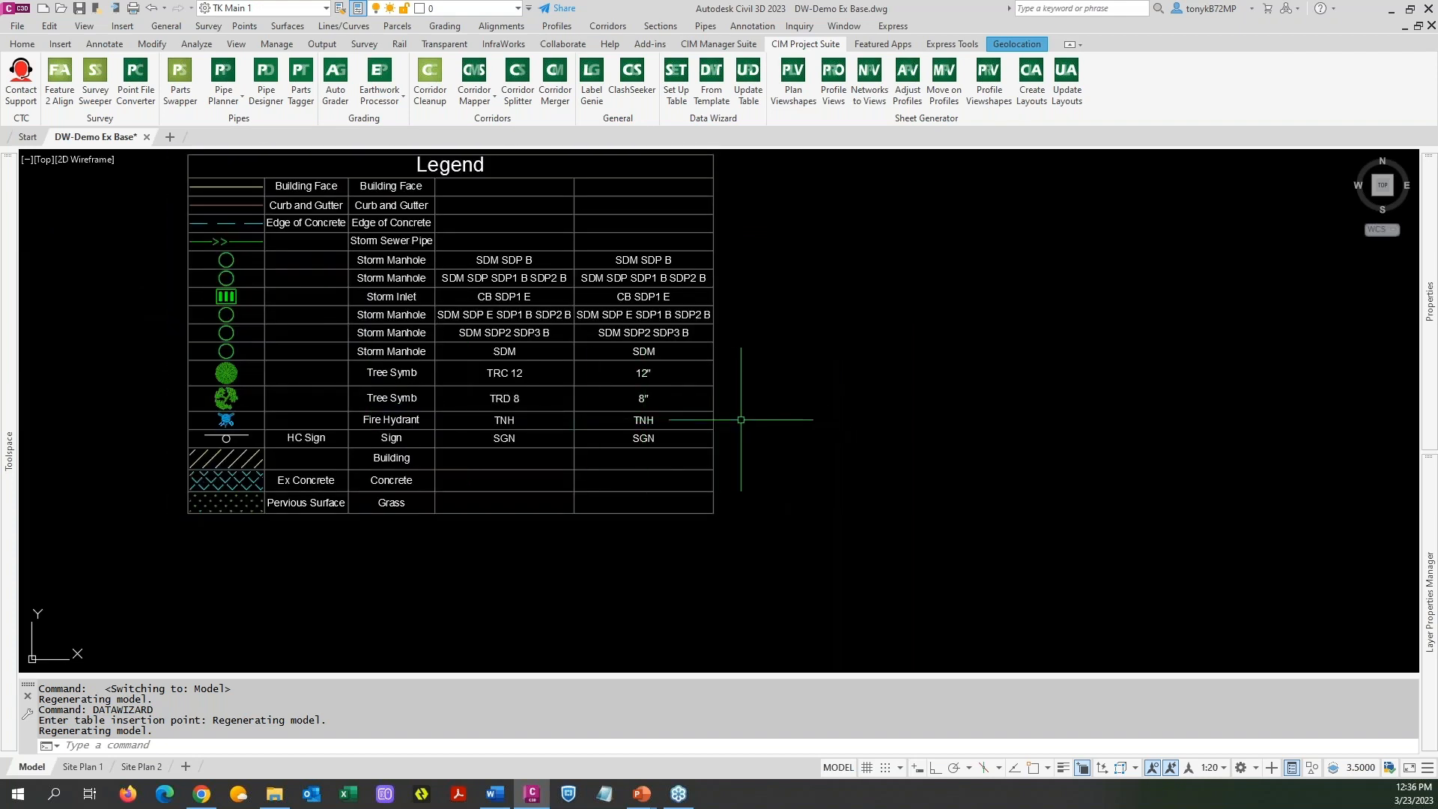
middle_drag(785, 404, 882, 449)
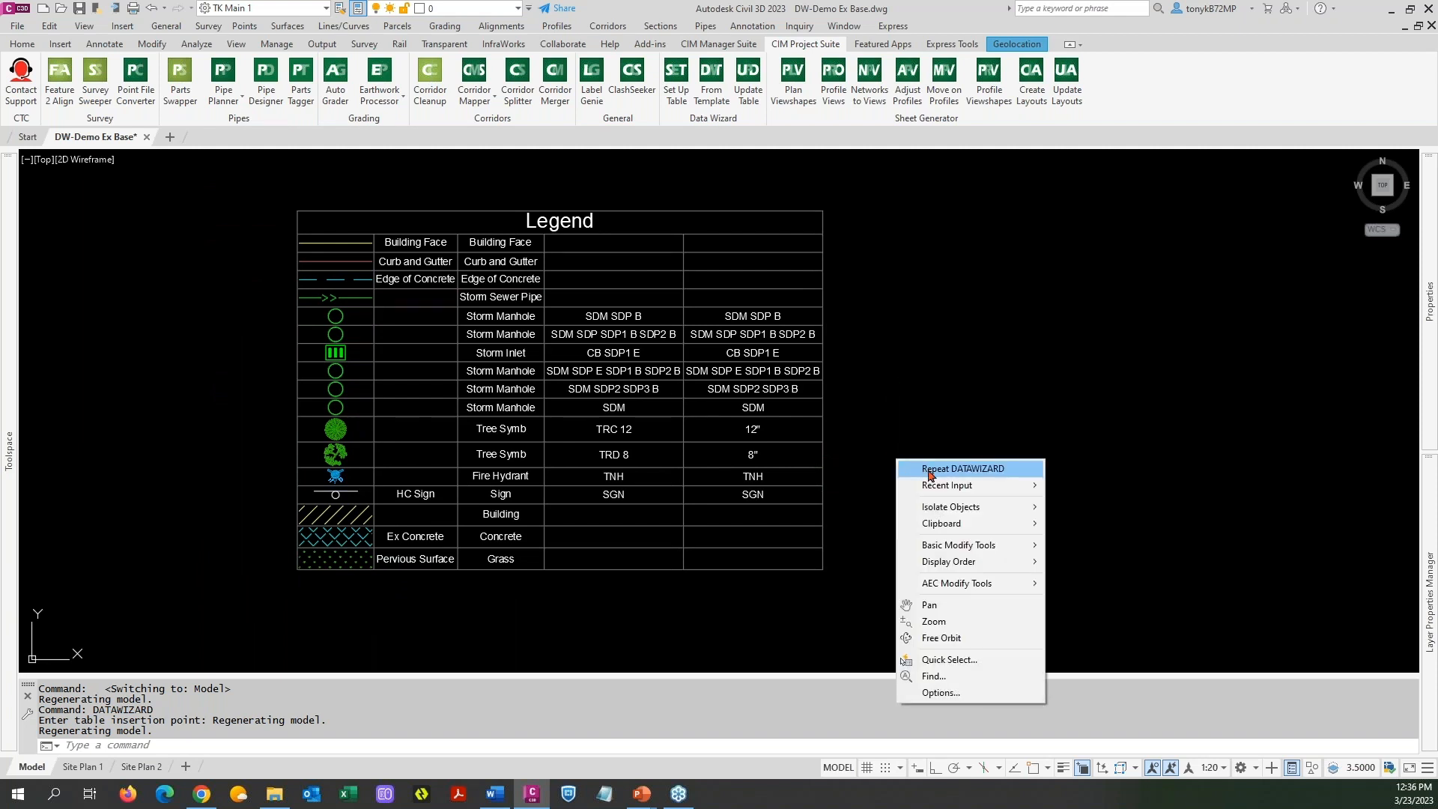
Inspect the tree, hydrant, sign and hatch graphics in the legend's lower rows up close
click(934, 477)
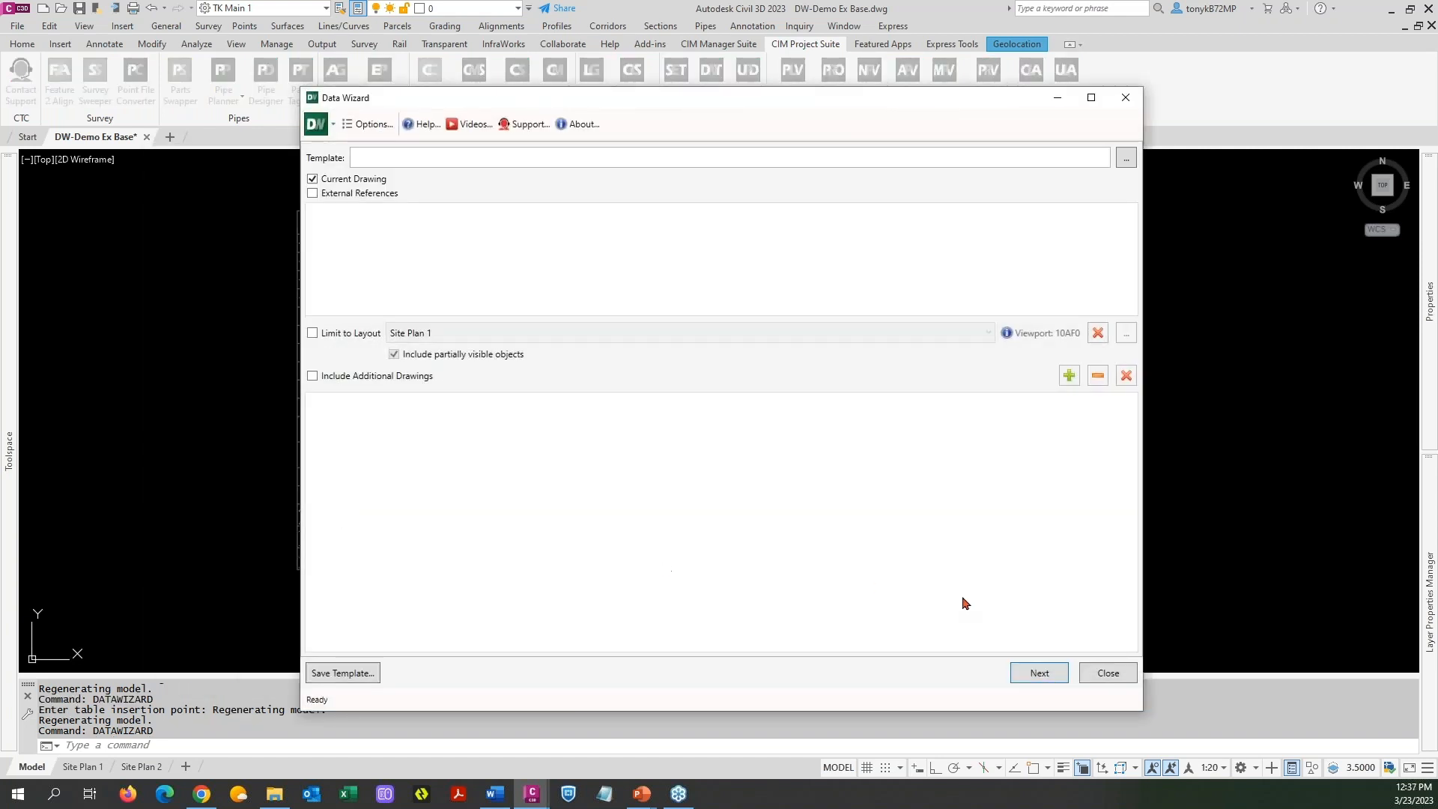
click(1100, 677)
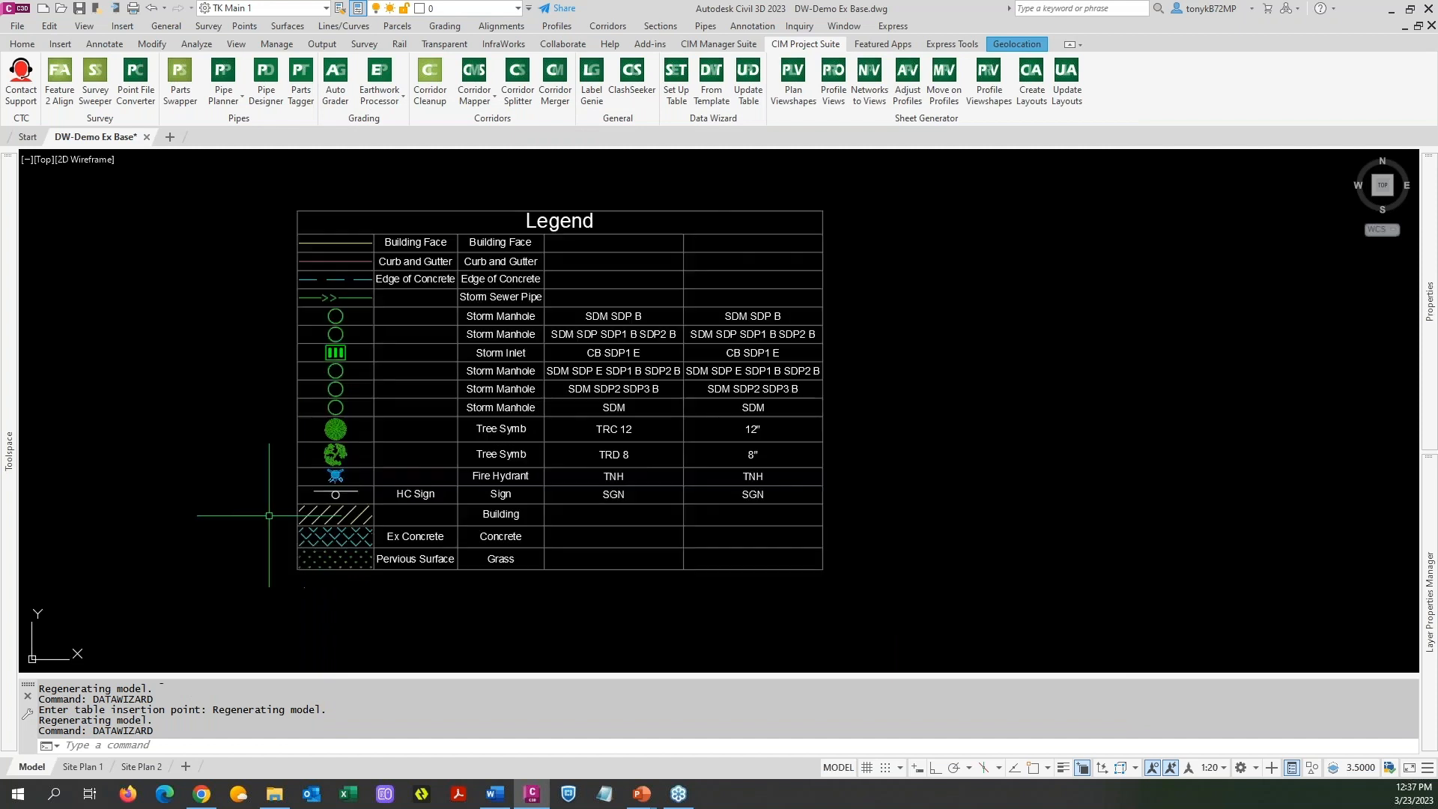
scroll(250, 526, down, 2)
middle_drag(196, 524, 881, 444)
mouse_move(294, 492)
middle_down()
mouse_move(566, 257)
mouse_move(158, 453)
middle_up()
middle_drag(982, 365, 756, 374)
scroll(594, 430, up, 6)
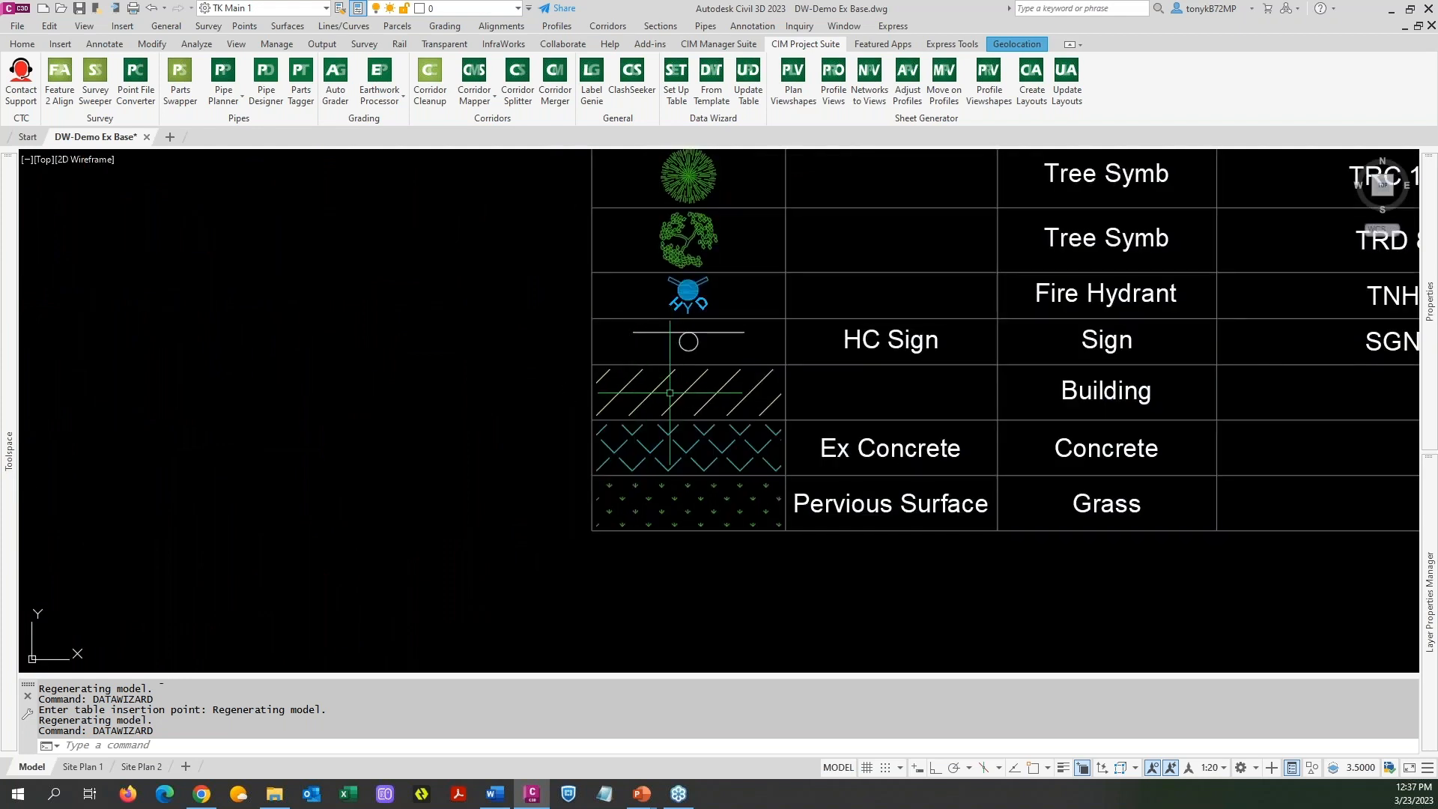
scroll(551, 421, down, 4)
mouse_move(514, 417)
middle_down()
mouse_move(285, 437)
mouse_move(296, 457)
middle_up()
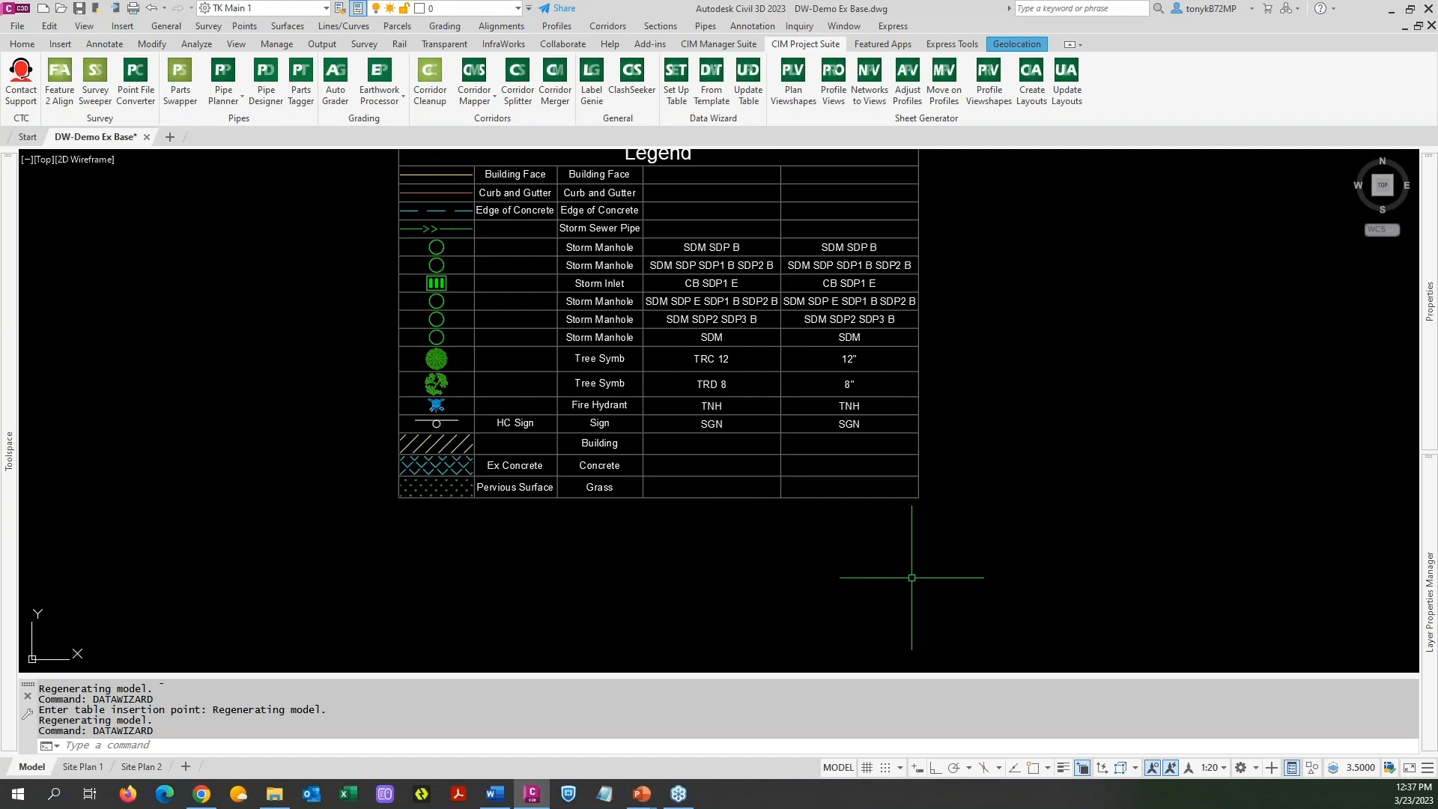
middle_drag(911, 577, 723, 604)
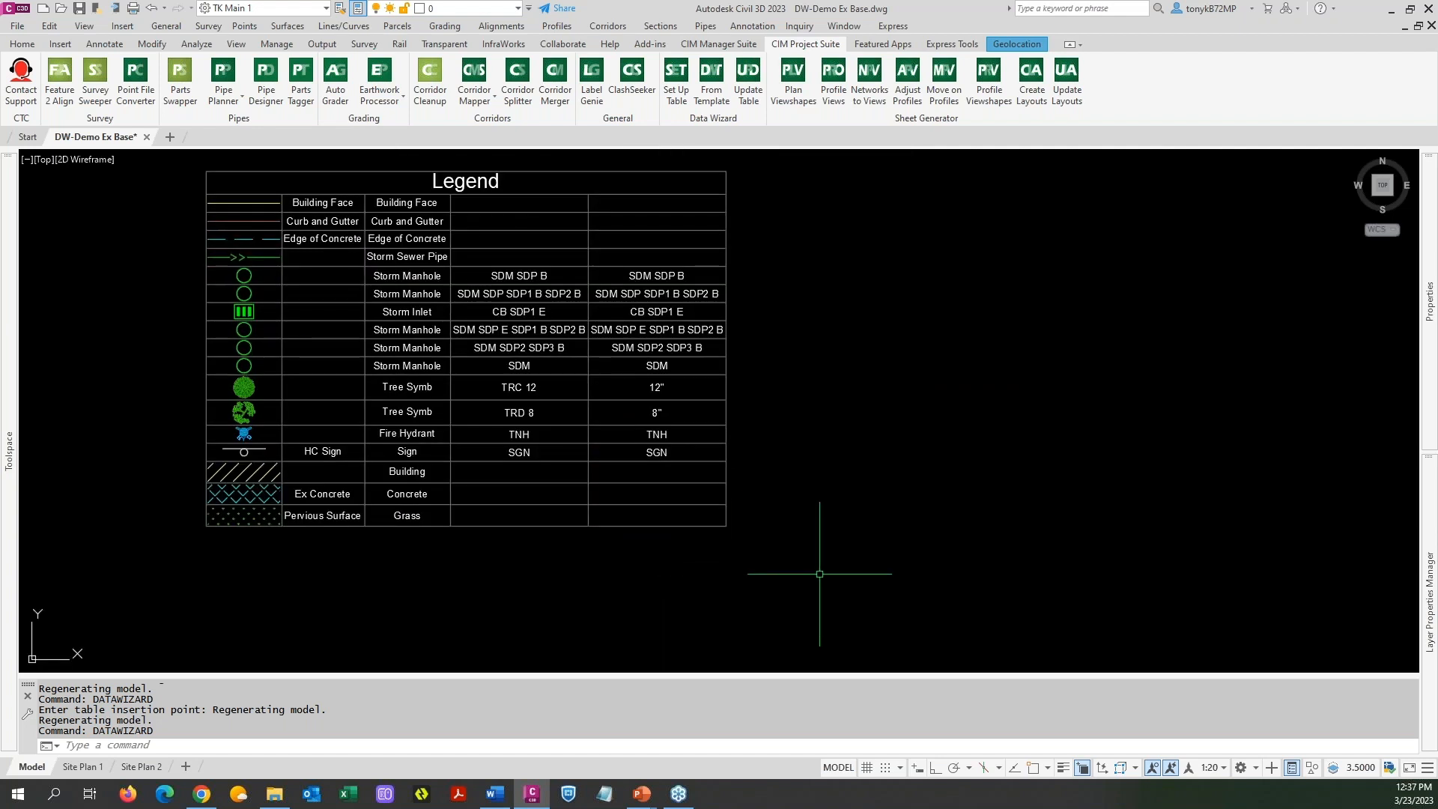
Run Data Wizard again with the same object selections, and switch the output from AutoCAD Table to Excel (.xlsx)
right_click(806, 544)
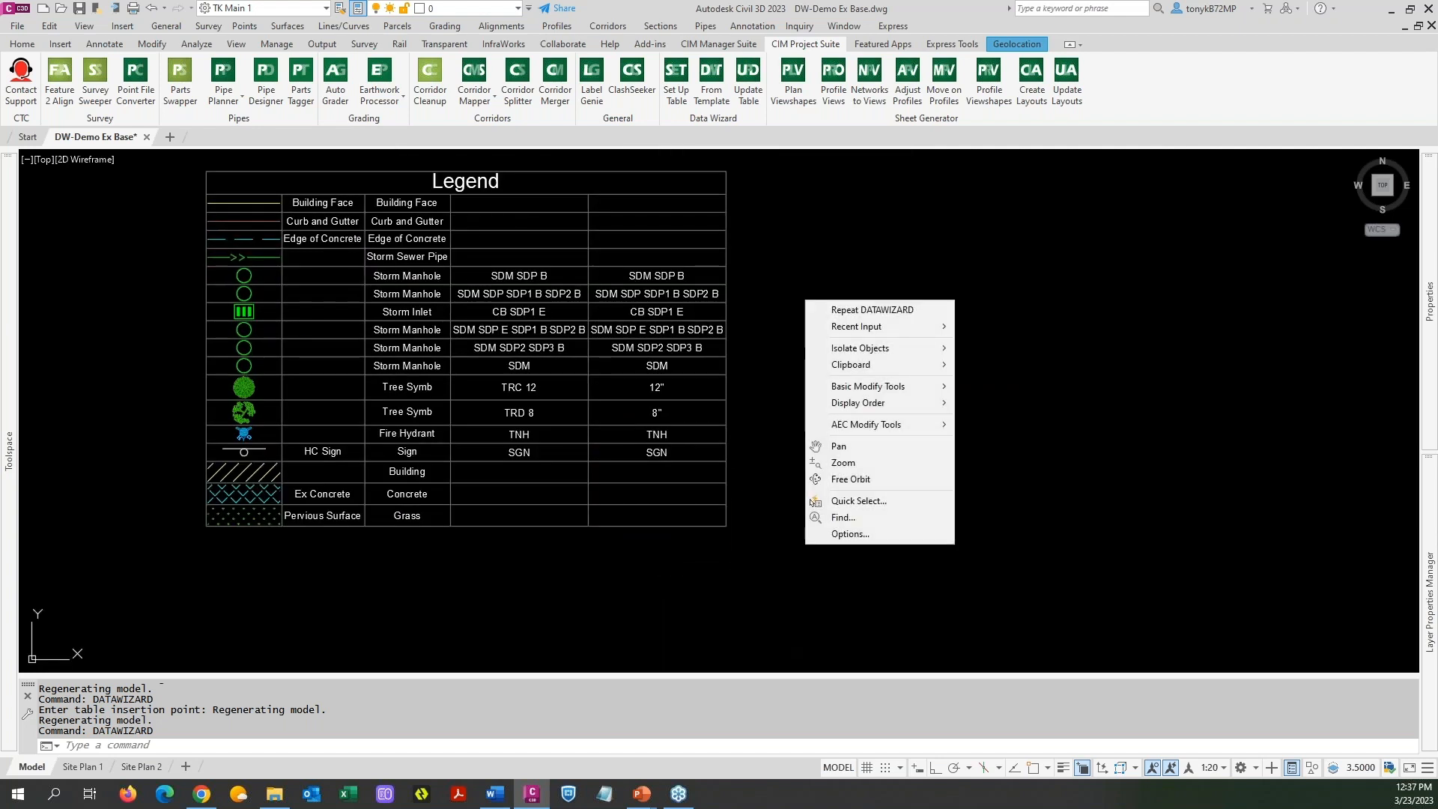
click(862, 311)
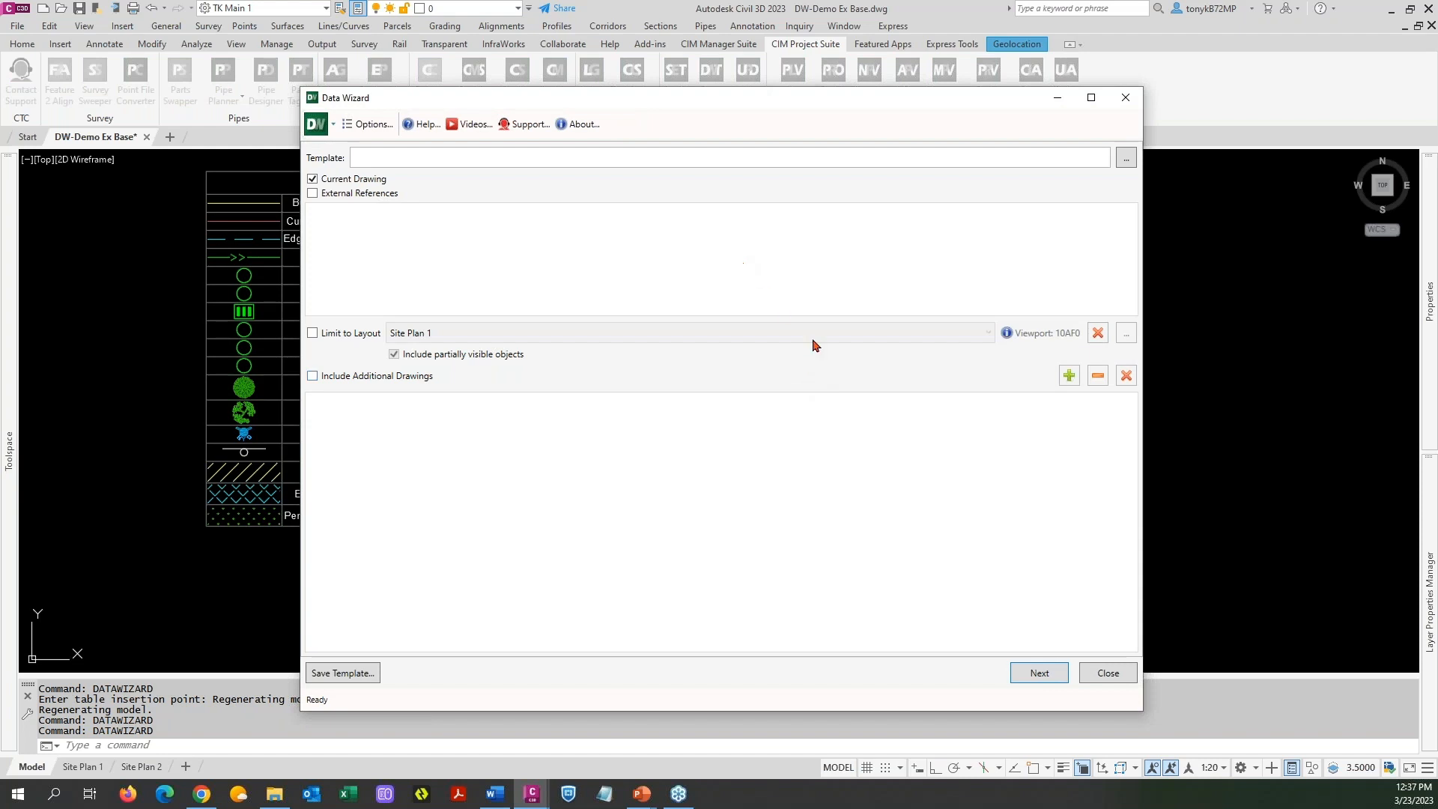
click(1044, 673)
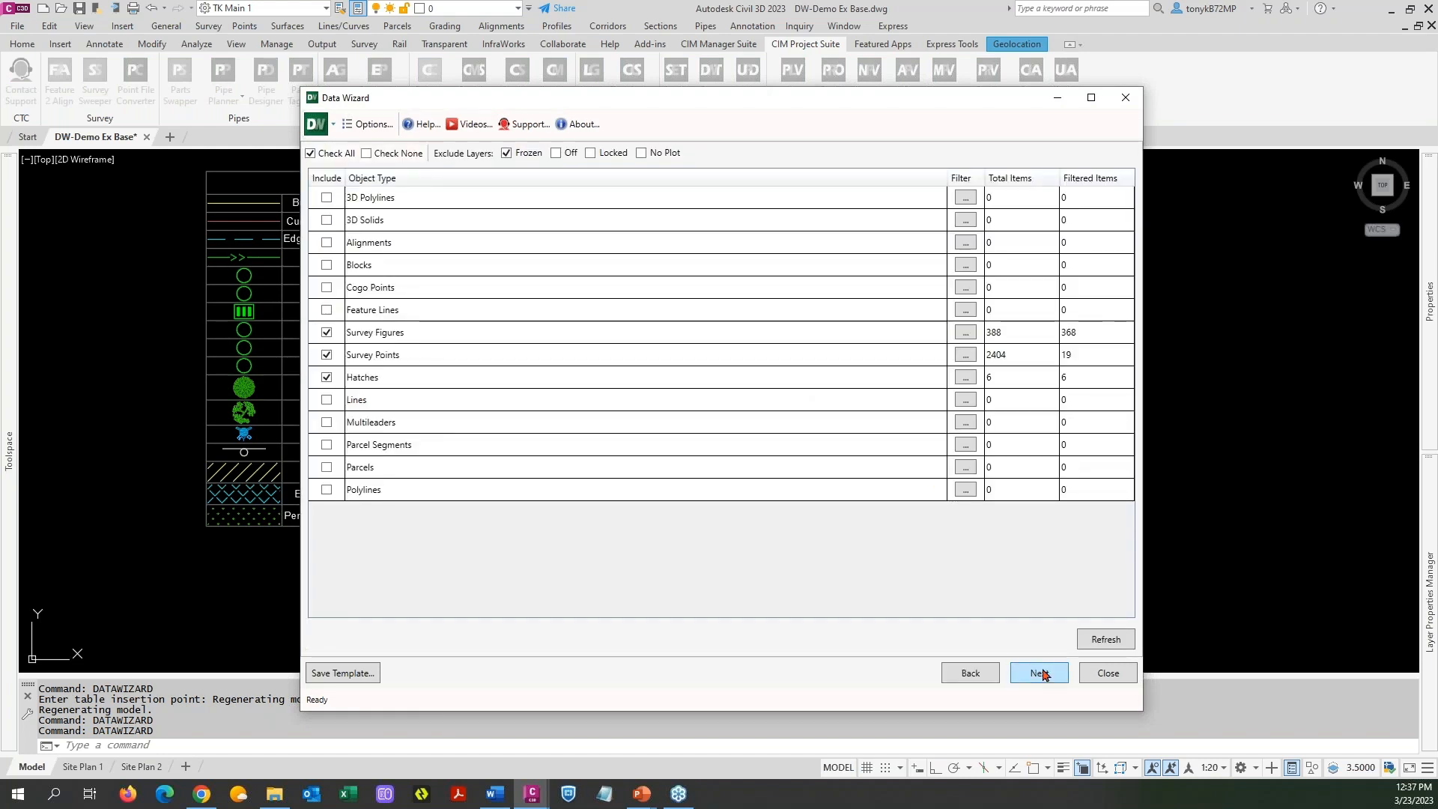
click(1041, 673)
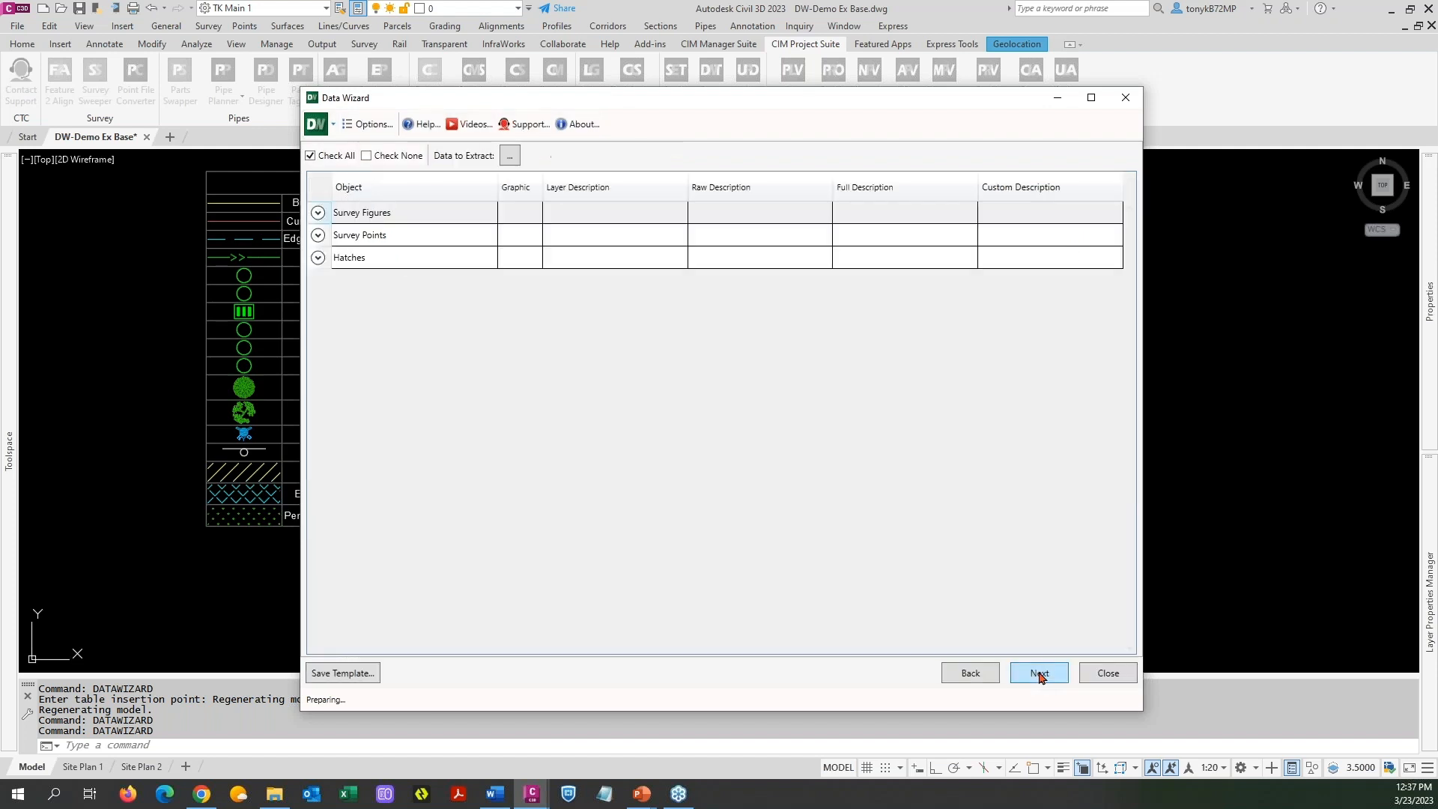
click(1040, 673)
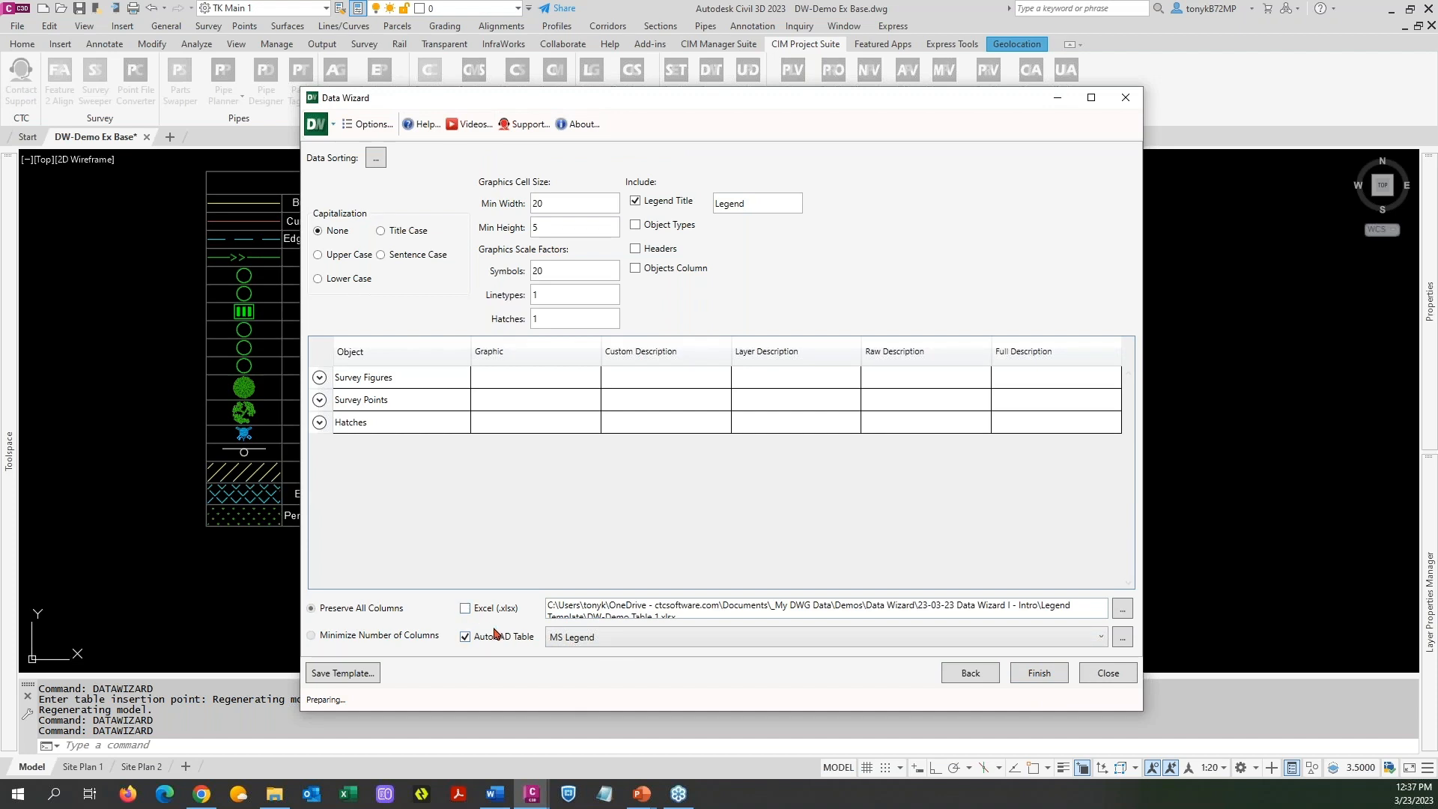
click(465, 609)
scroll(1002, 608, down, 1)
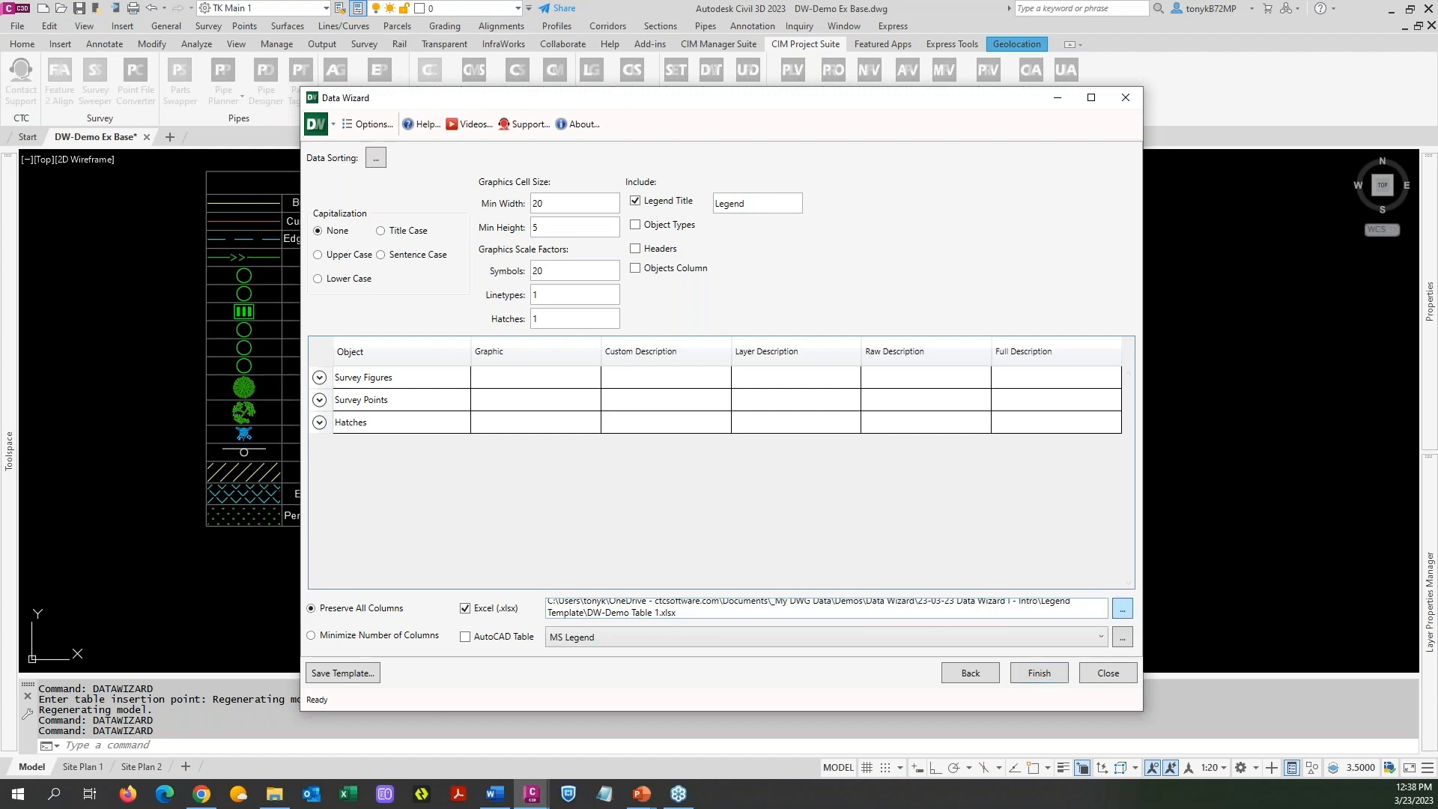
Export the table to Demo Table 1.xlsx in the Legend Template folder, replacing the existing file, and close the opened workbook
click(1122, 609)
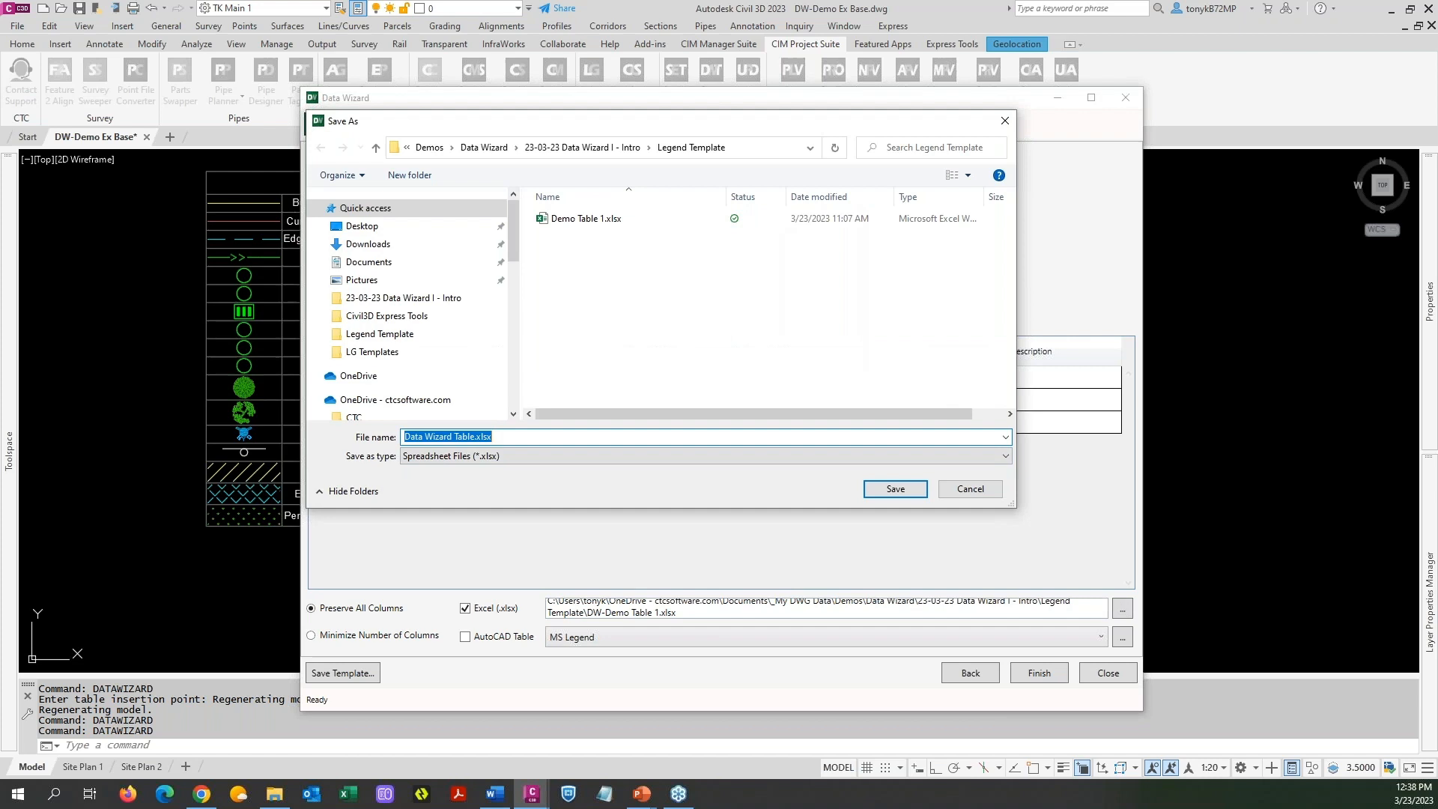
click(576, 221)
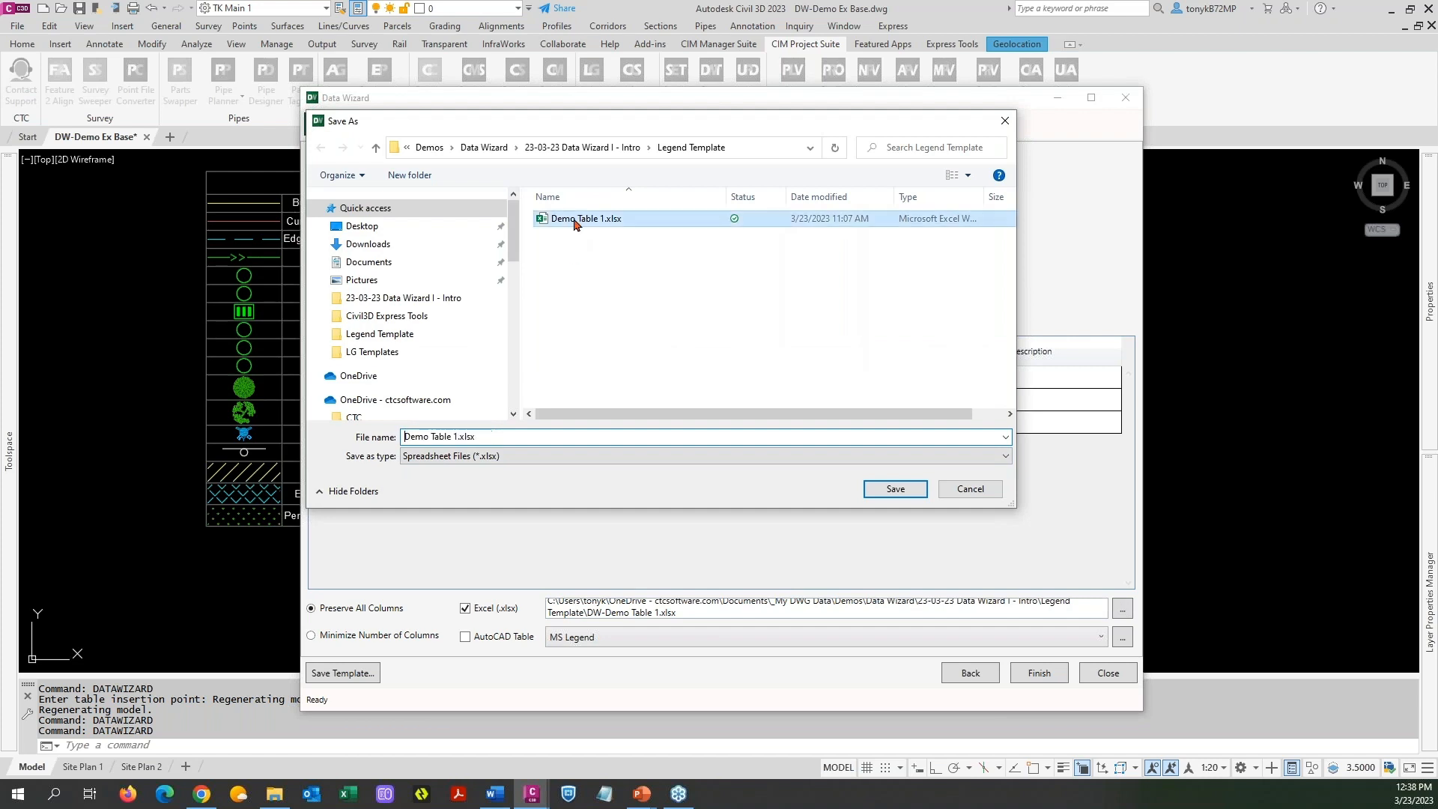
click(877, 491)
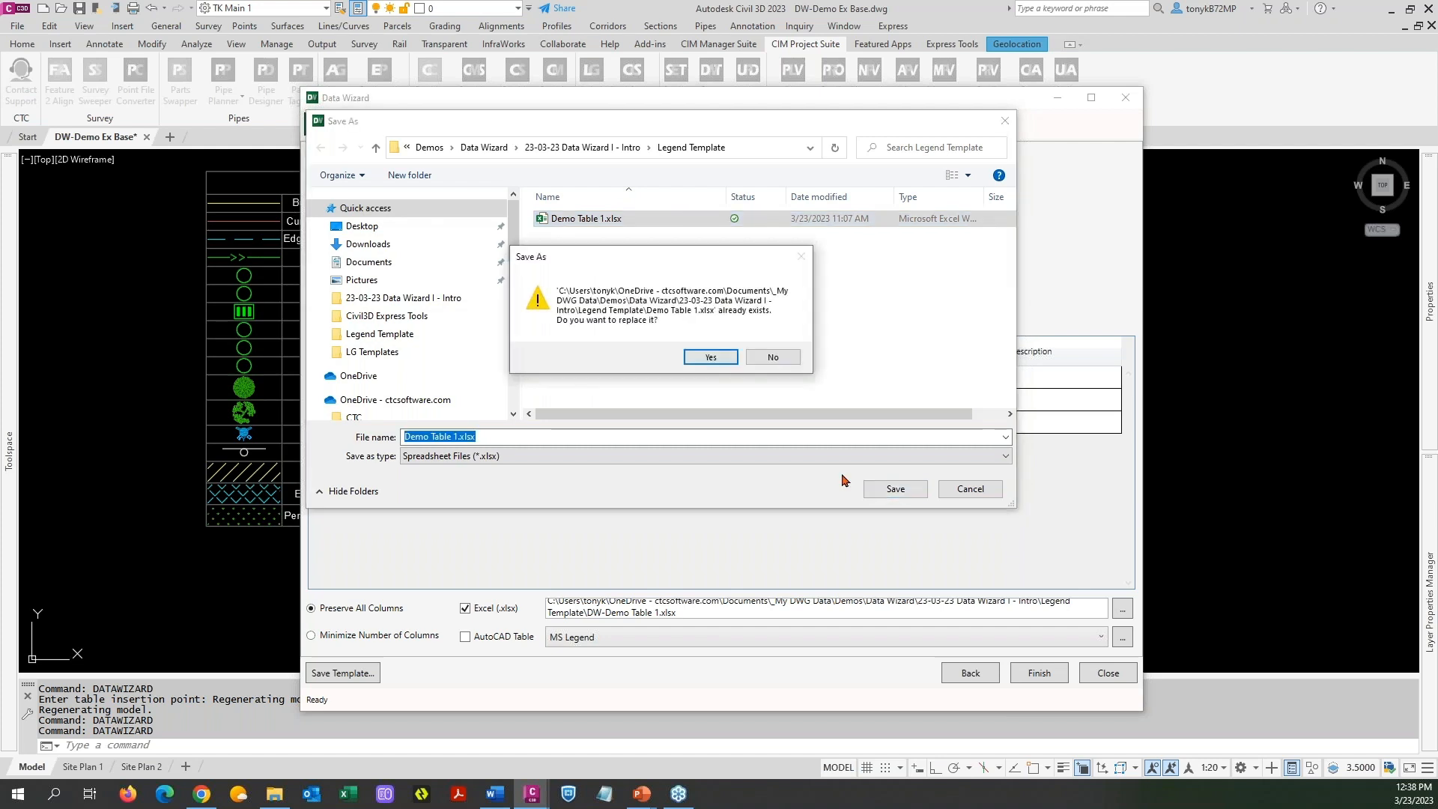
click(713, 358)
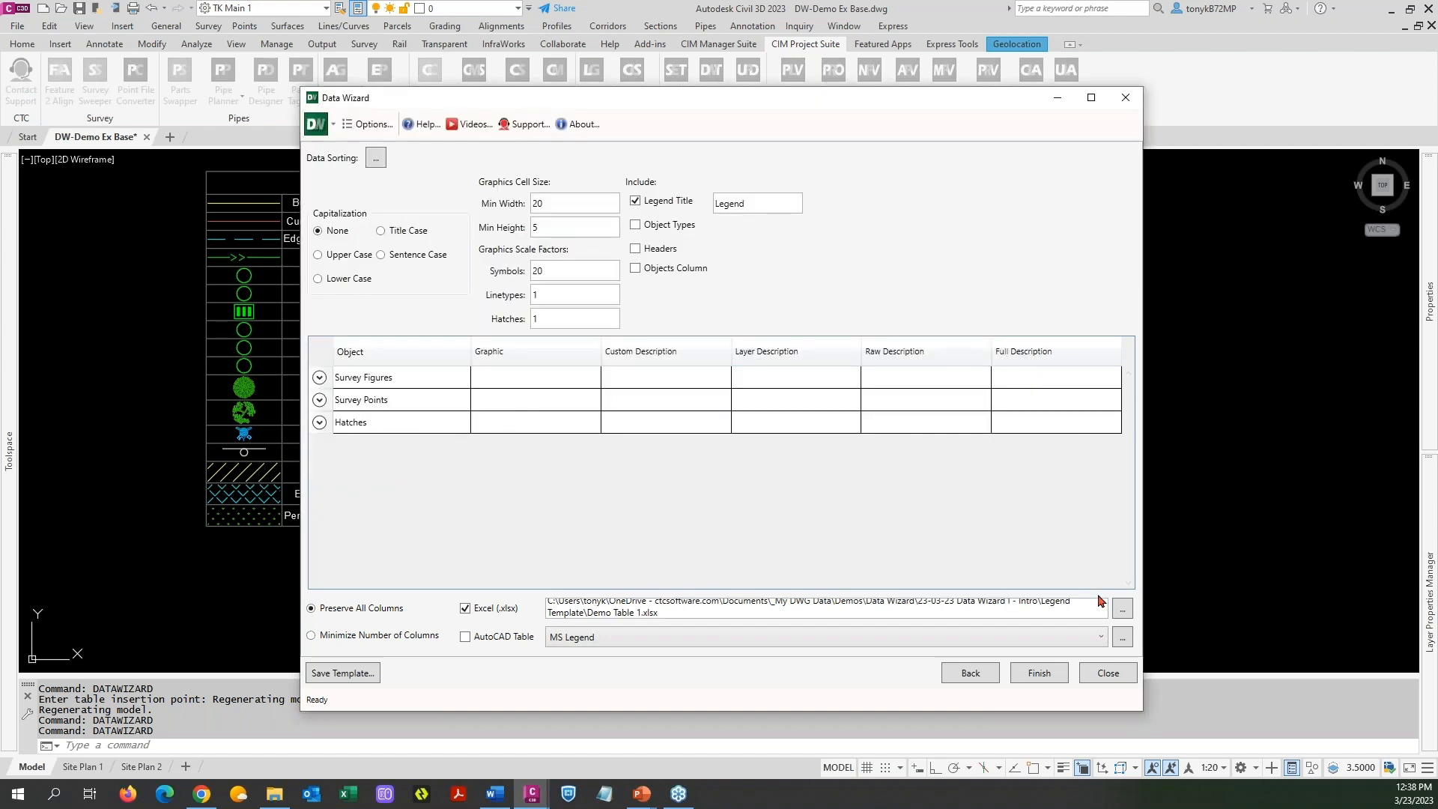
click(1040, 674)
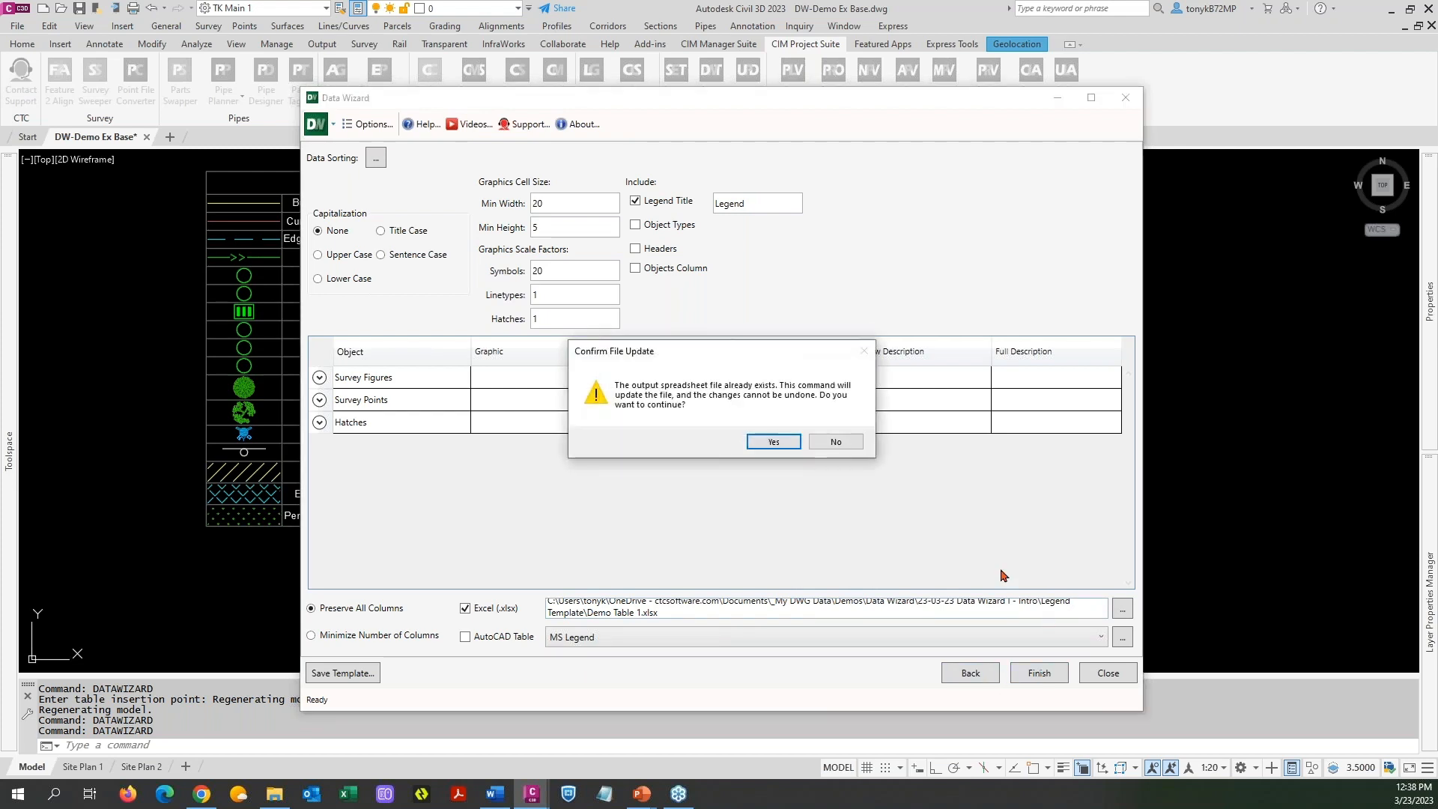
click(773, 442)
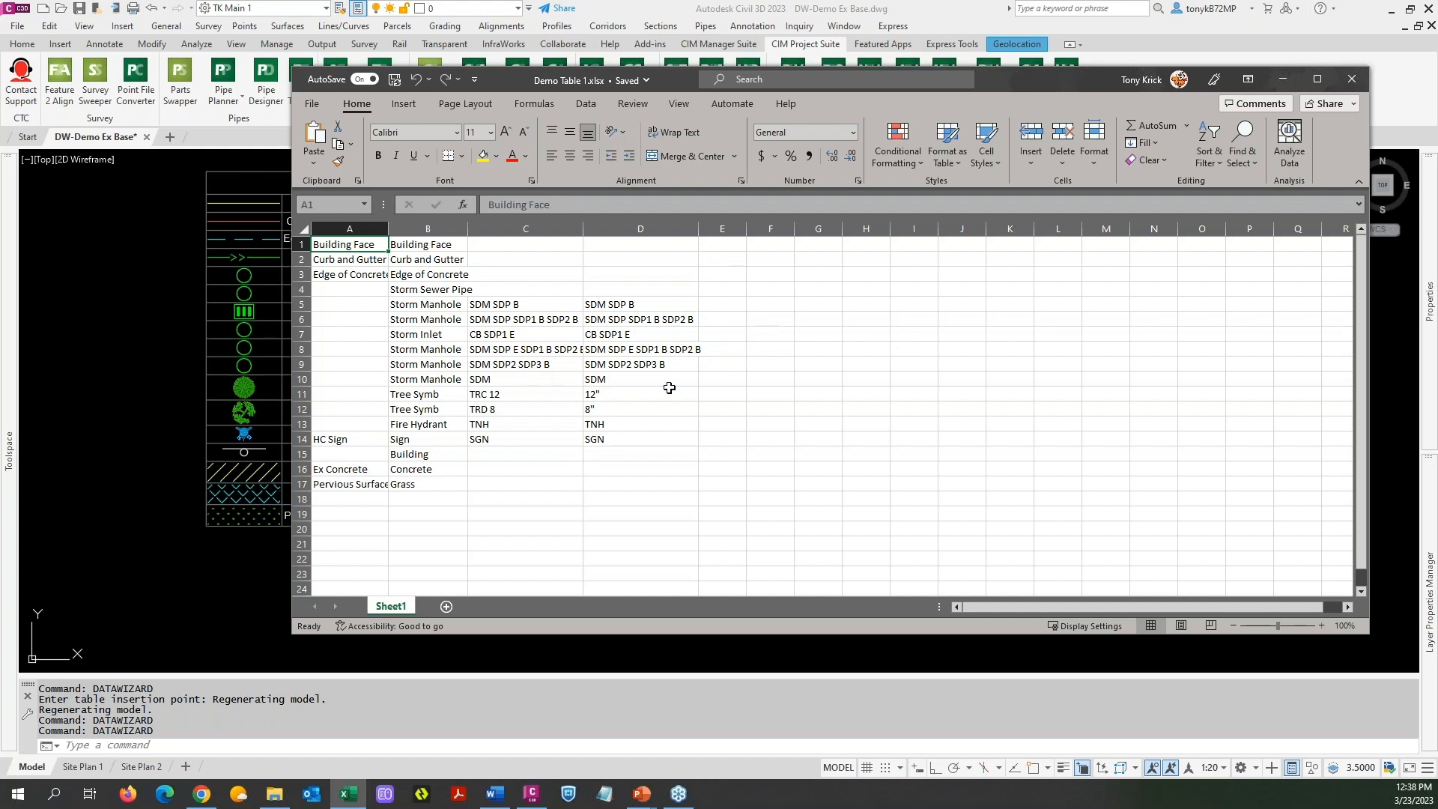
click(1351, 79)
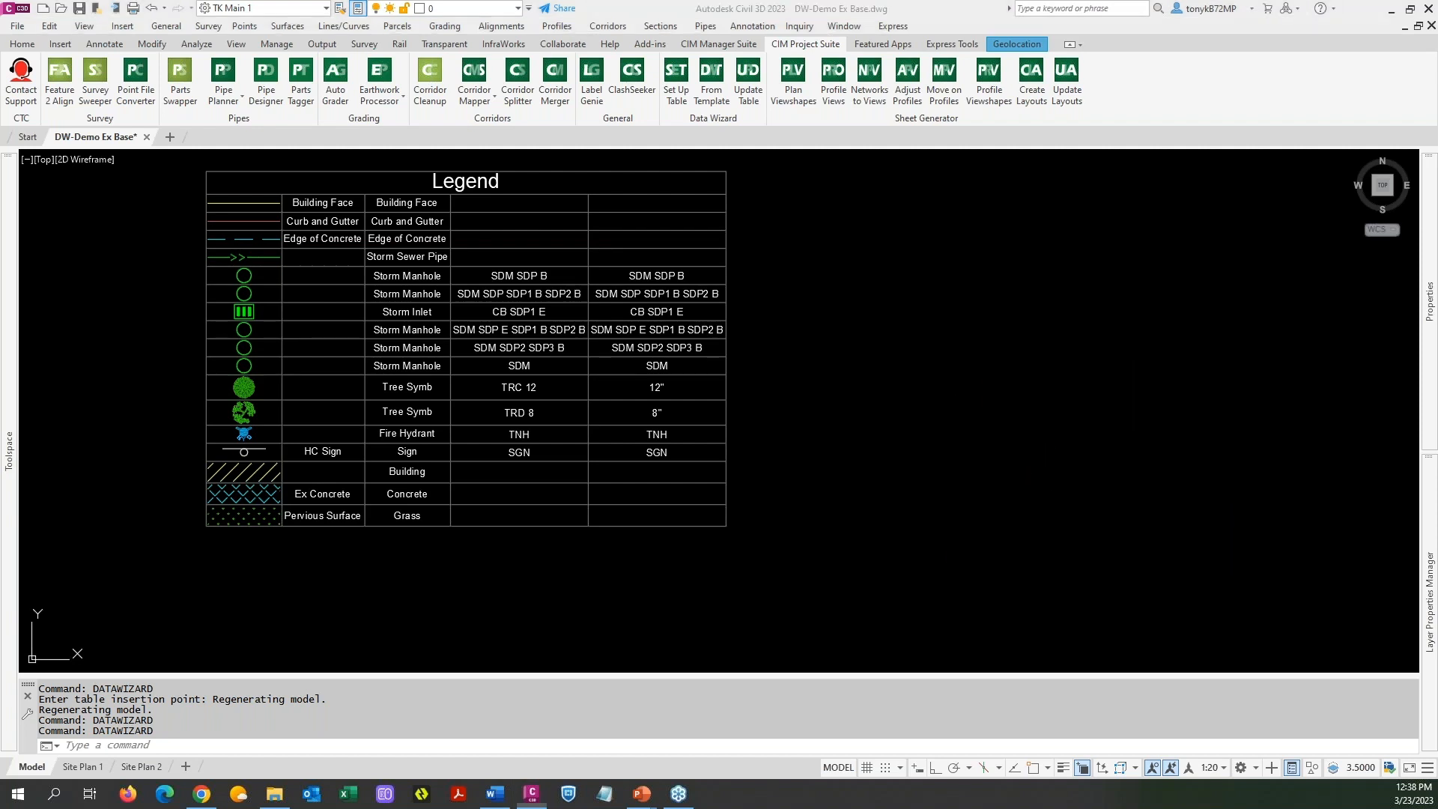
key(alt+Tab)
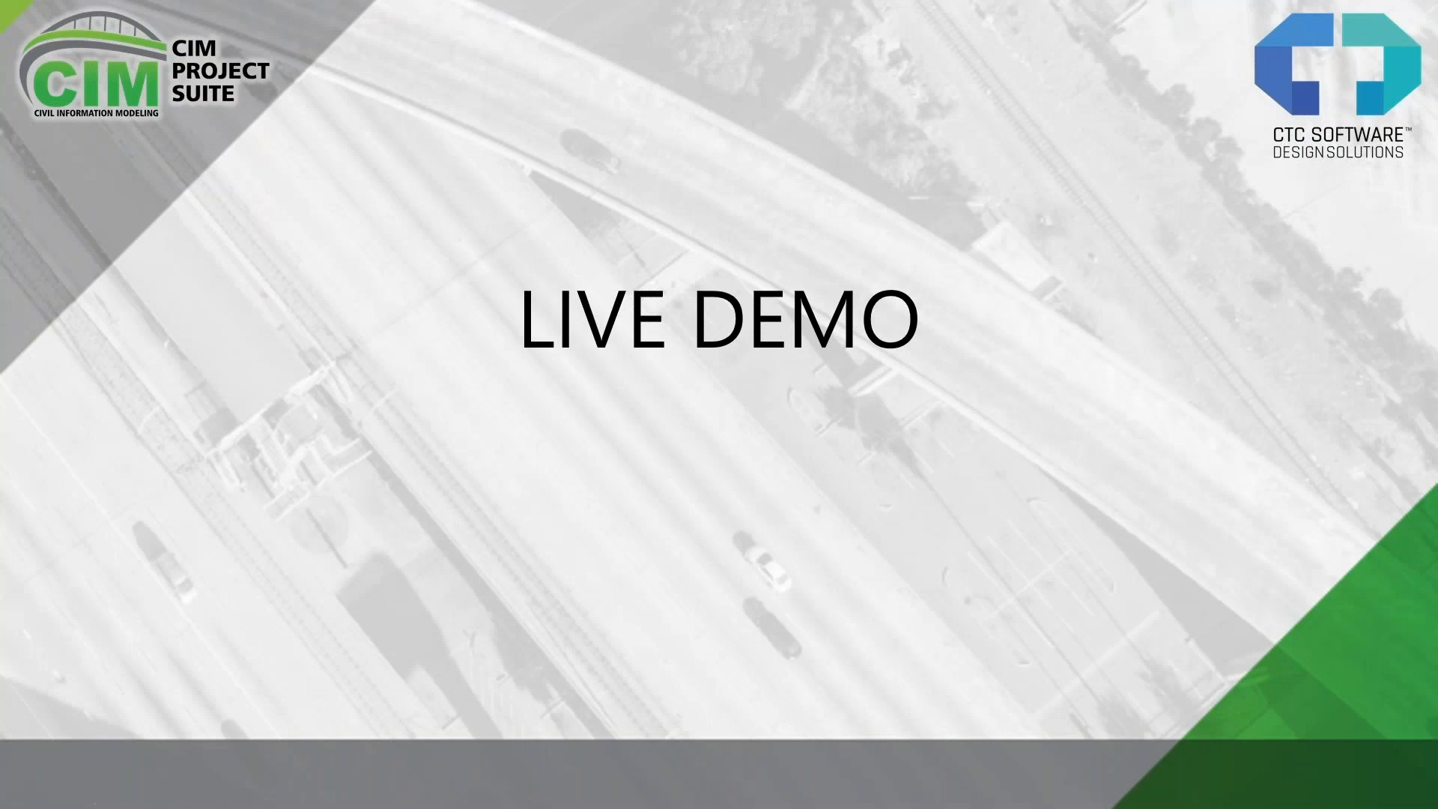
key(Right)
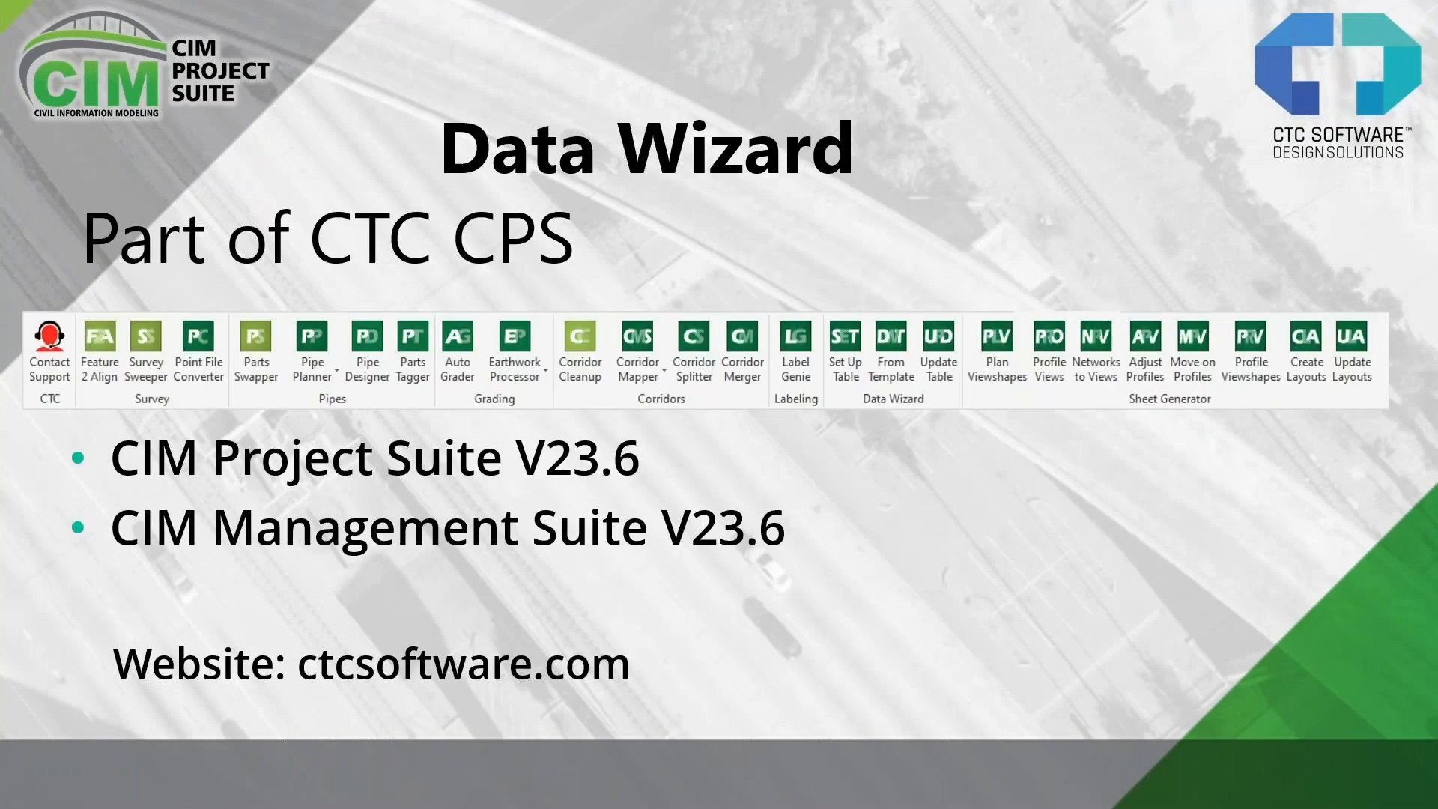